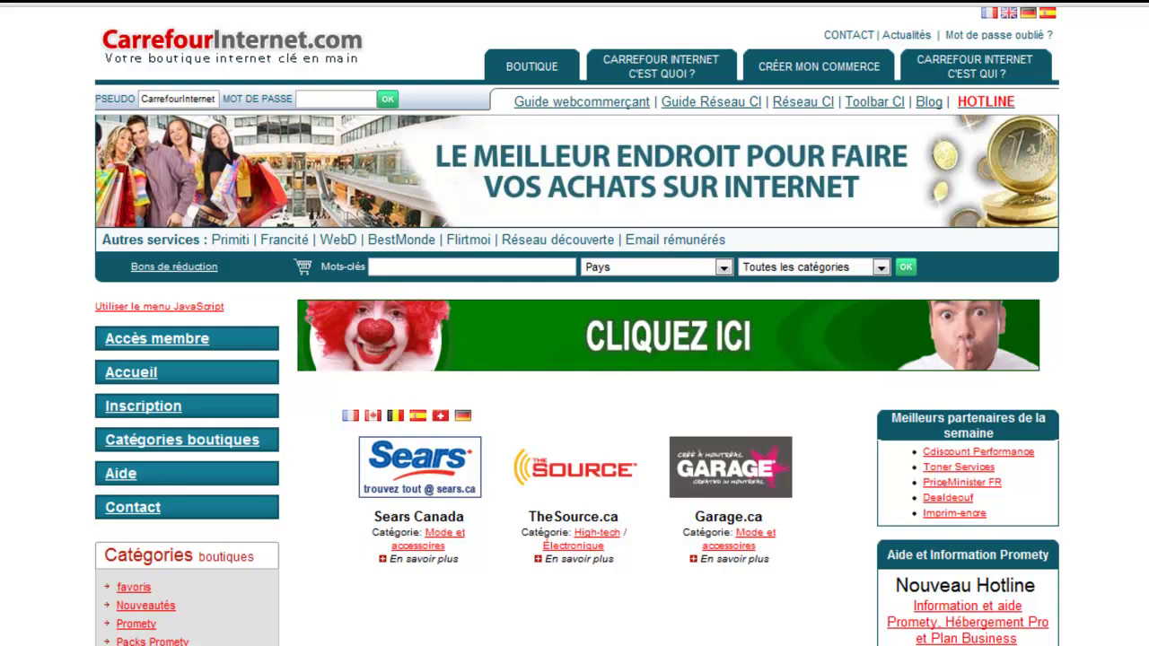
Go through Accès membre to the M'inscrire new-member registration form
click(205, 353)
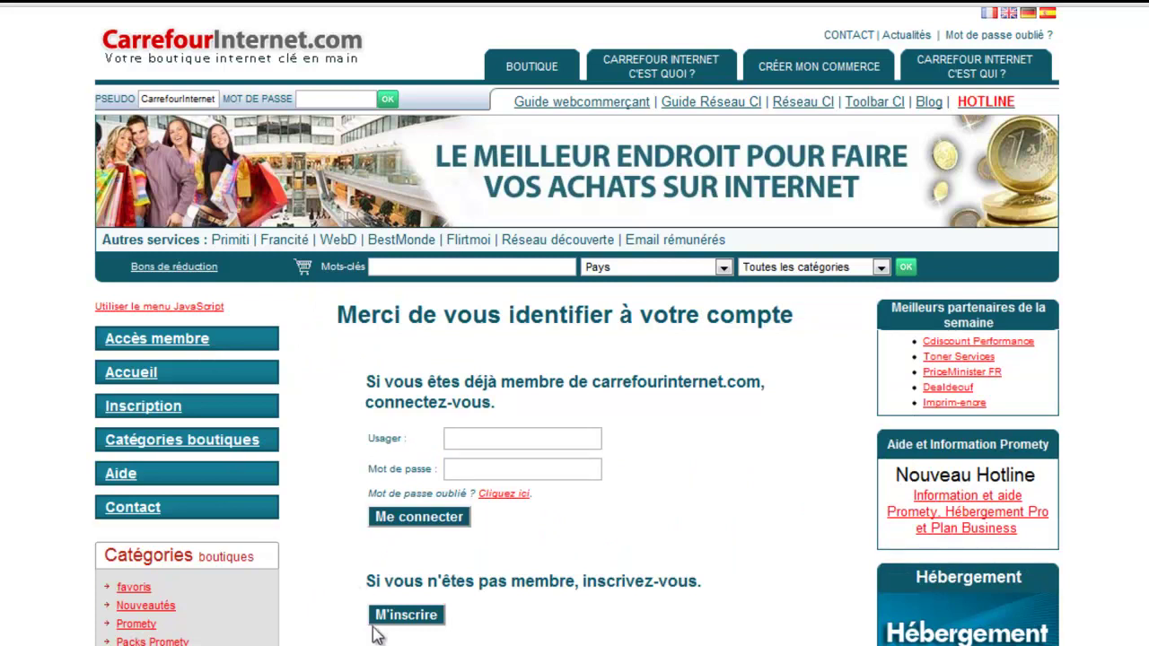
click(402, 618)
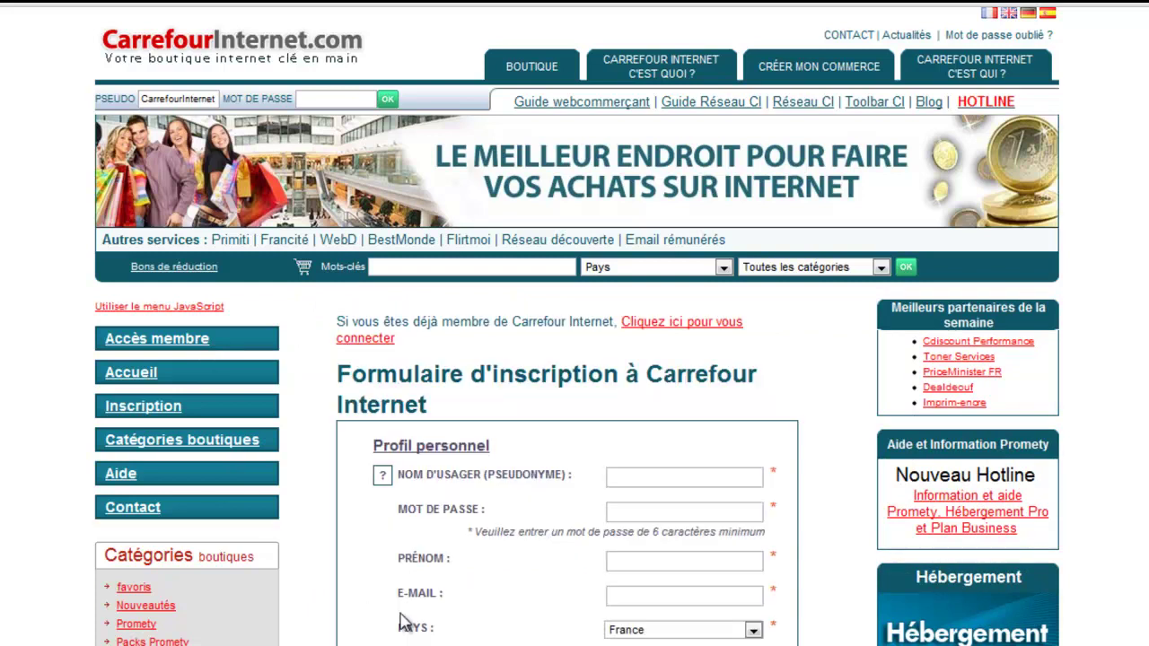
Enter the username, password, first name and e-mail address in the sign-up form
click(641, 476)
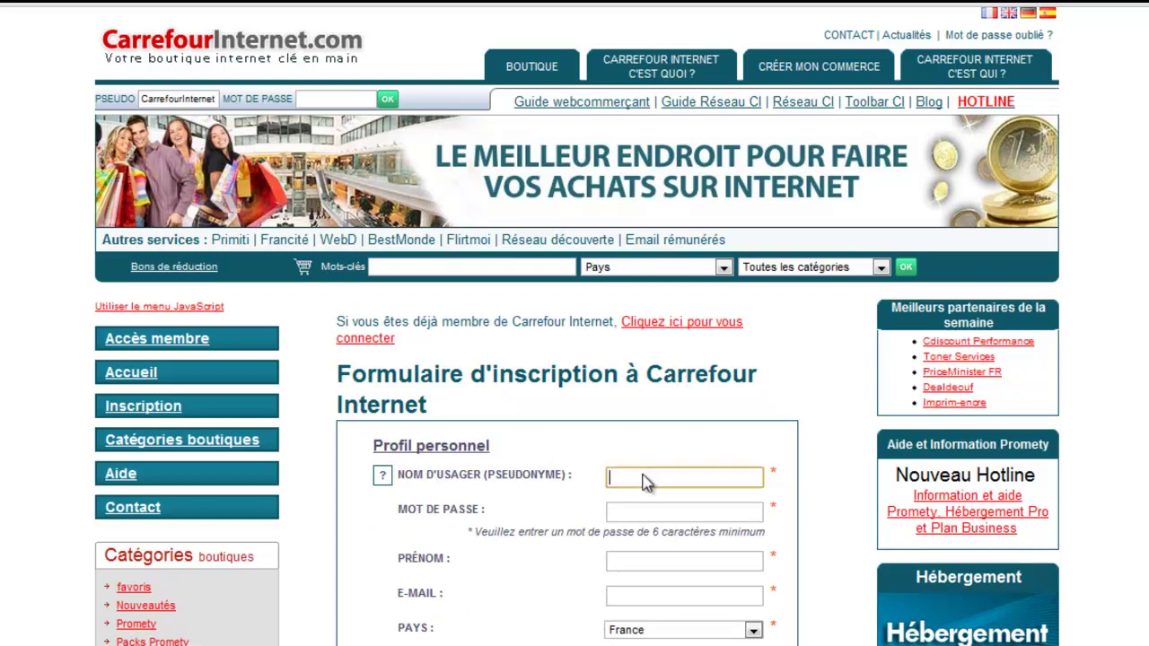
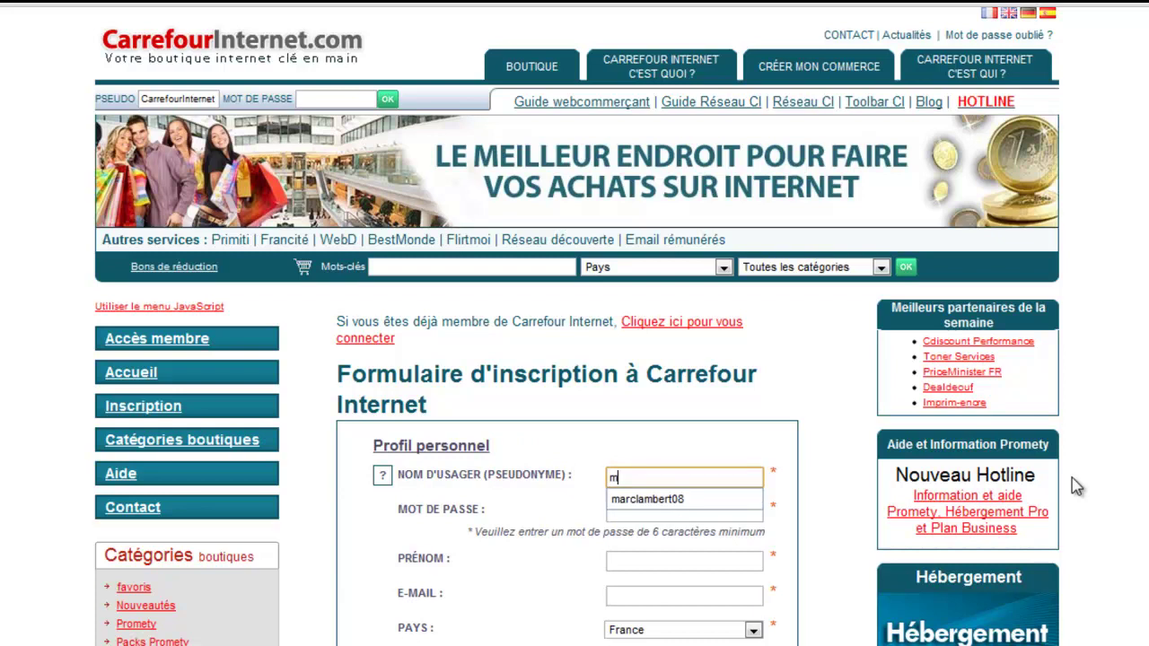
key(Tab)
text(•••••••••)
key(Tab)
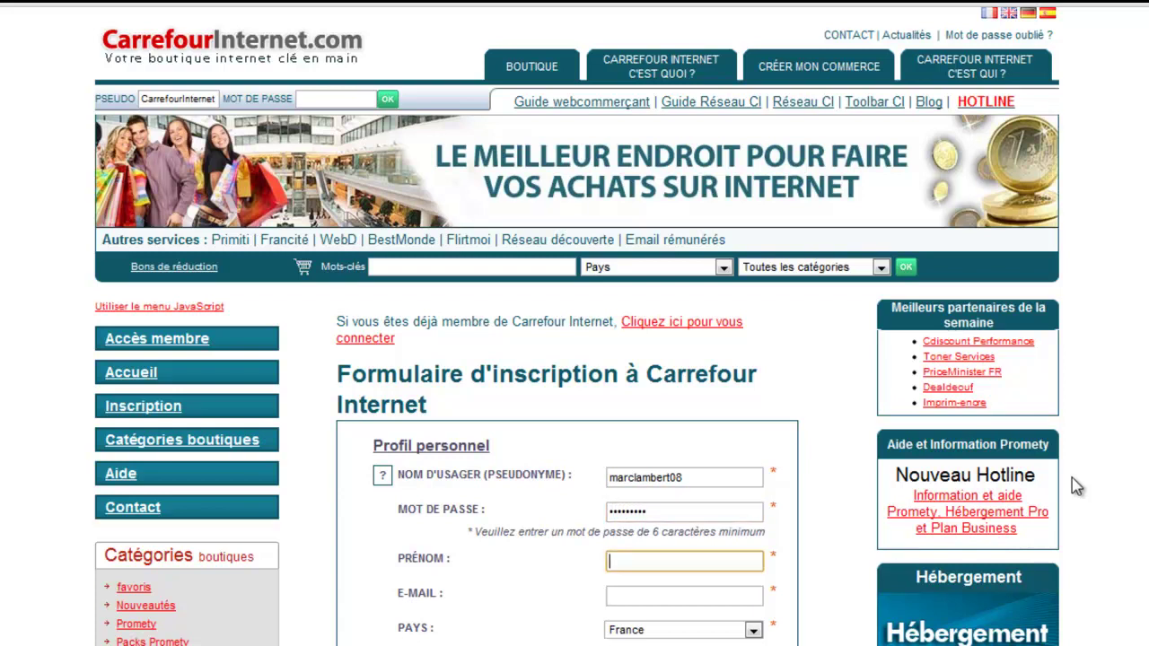
text(Marc)
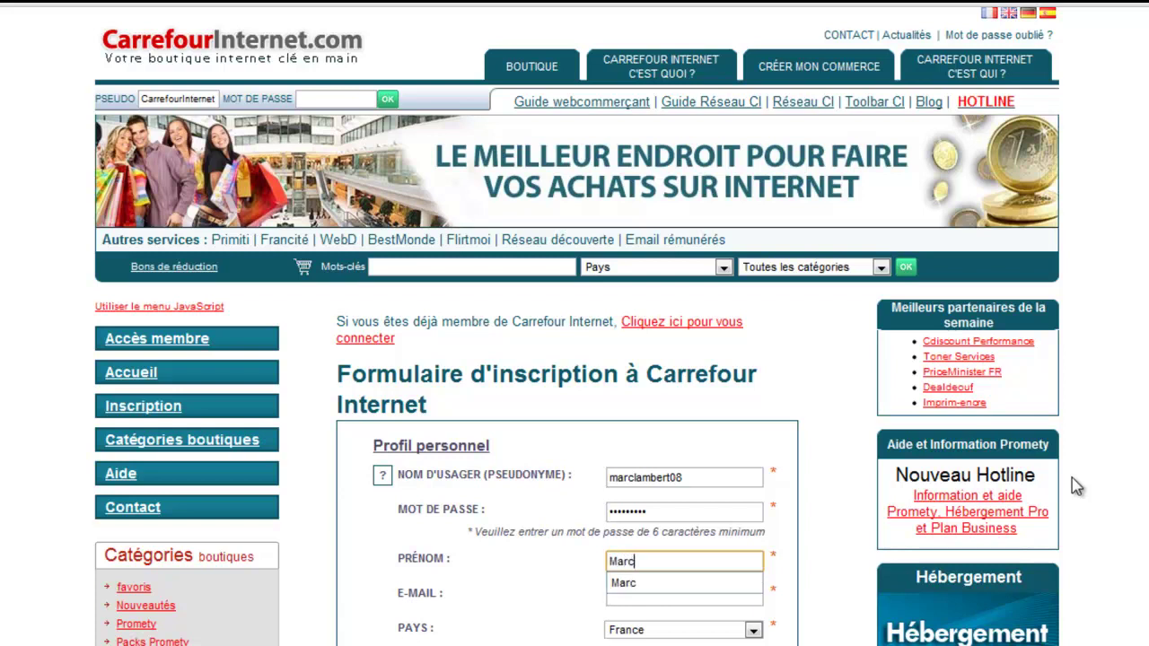
key(Tab)
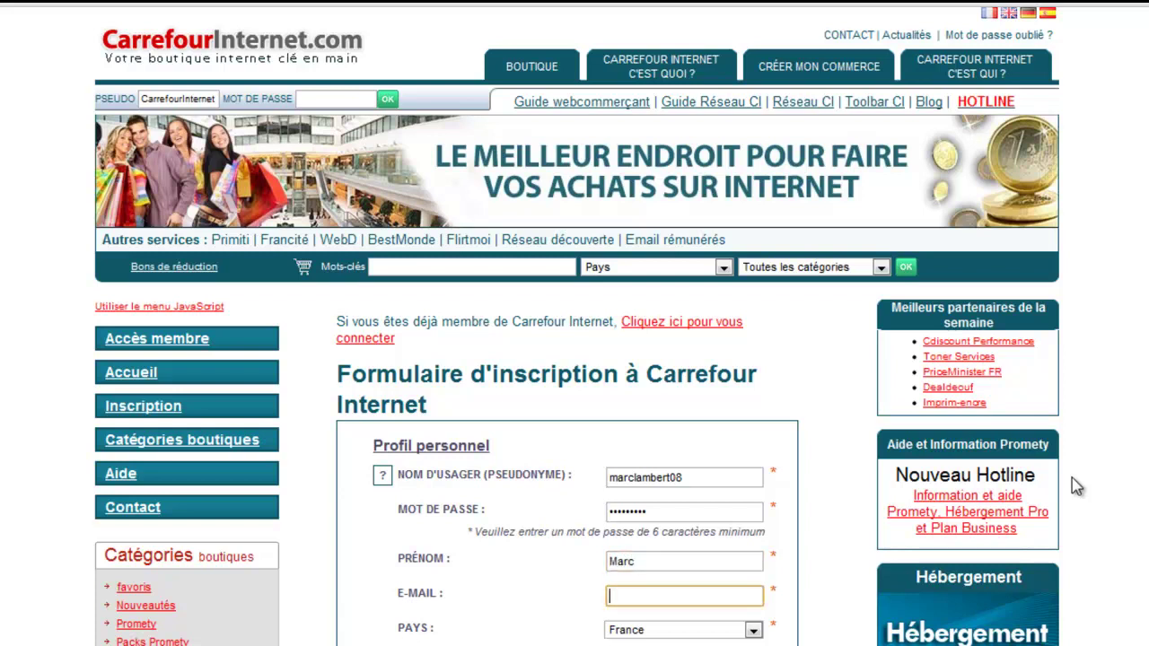
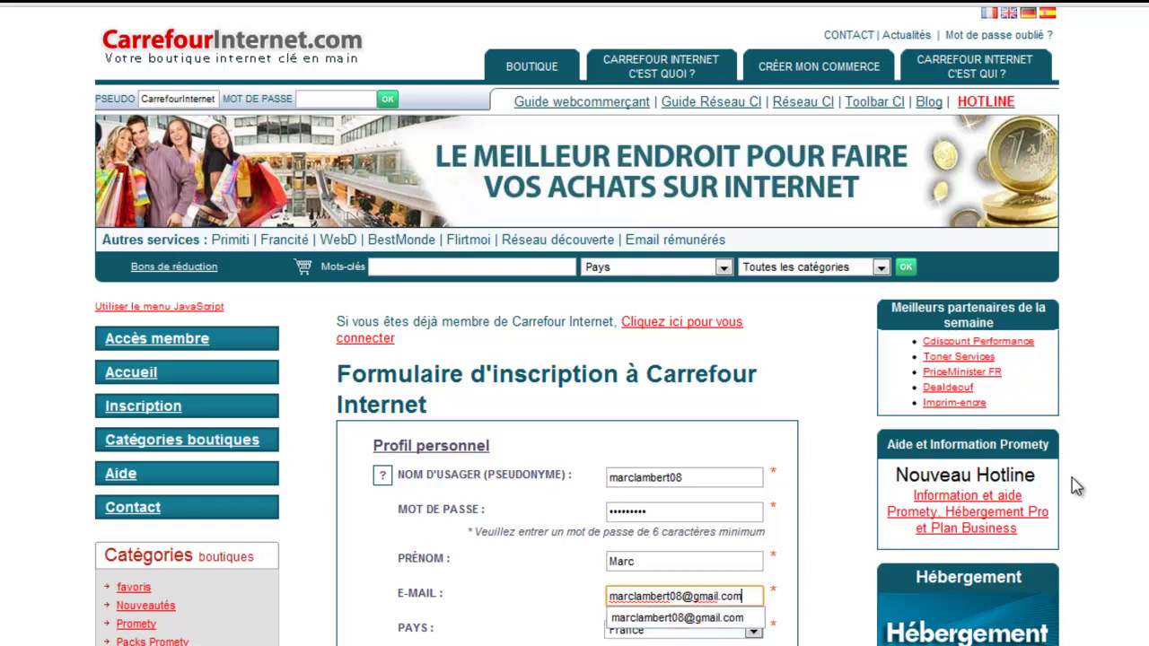
Set the country to Canada and decline saving the password for this site
click(399, 593)
click(645, 630)
click(656, 645)
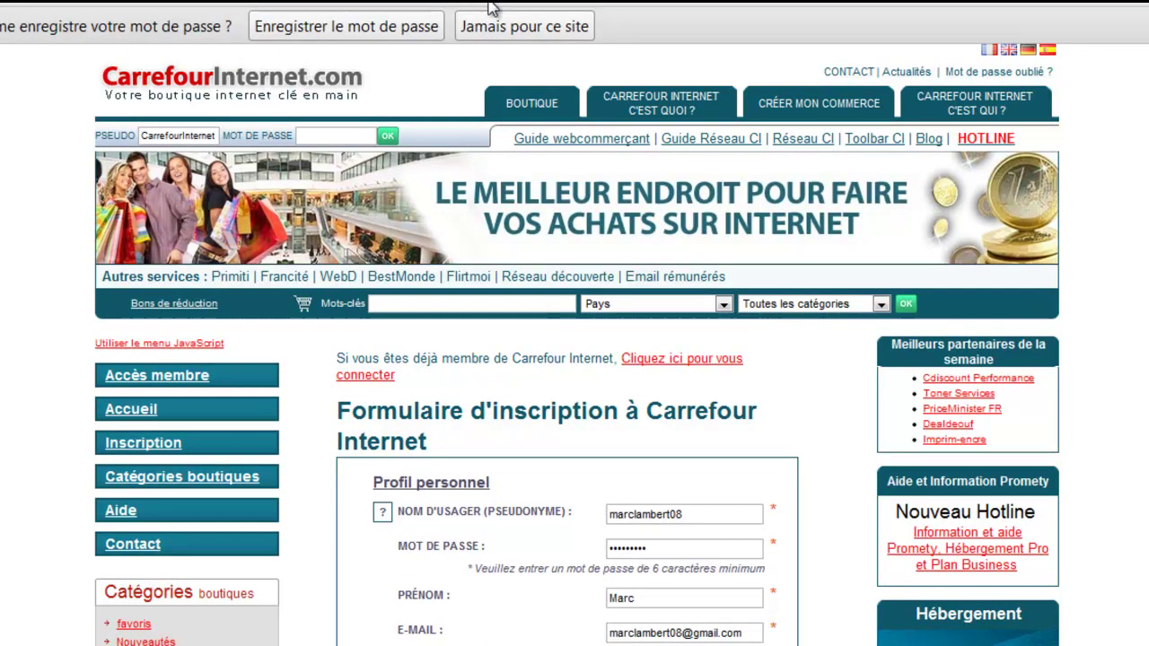
click(507, 26)
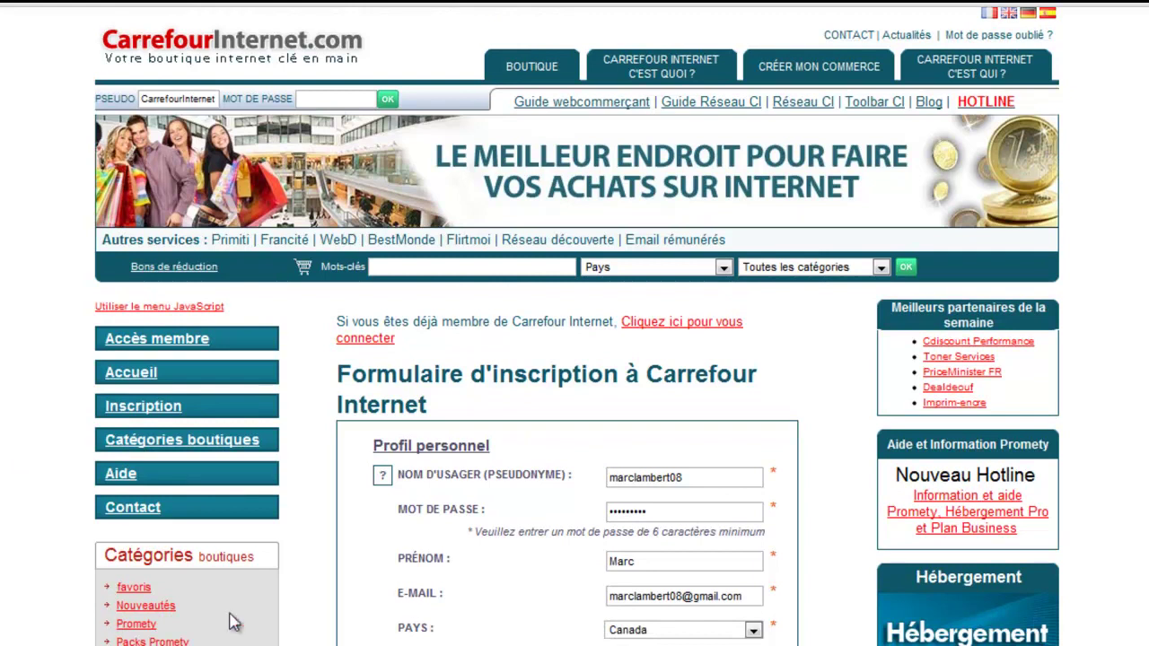
scroll(575, 359, down, 5)
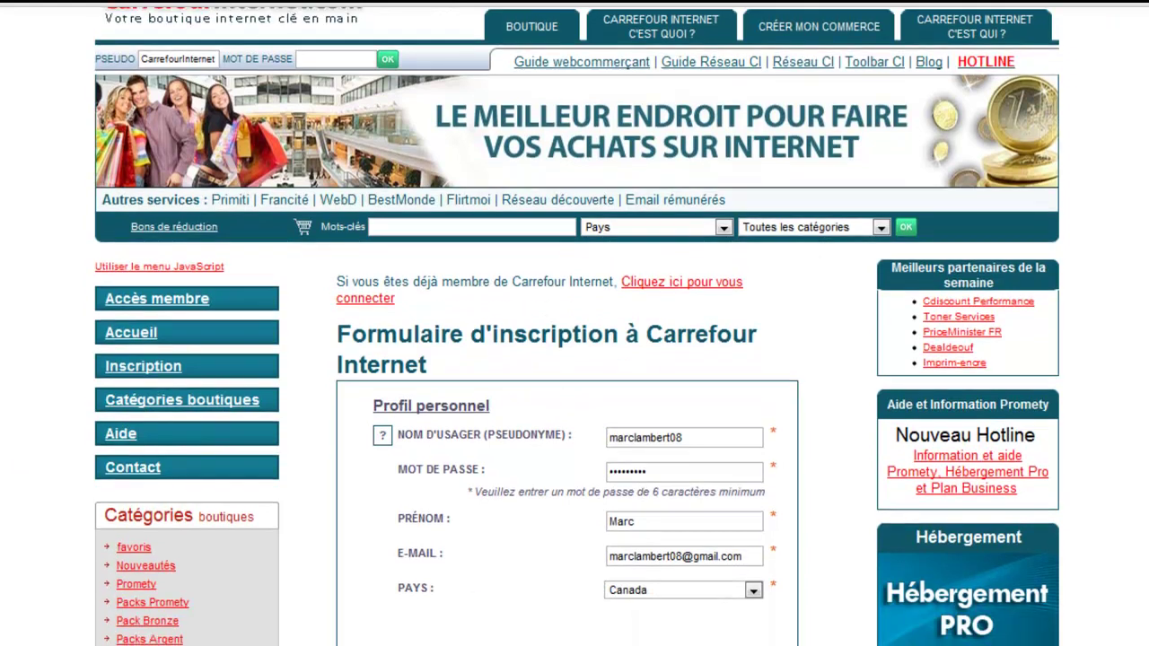
Register with both Client and Webcommerçant member types ticked and submit the form
scroll(575, 359, down, 1)
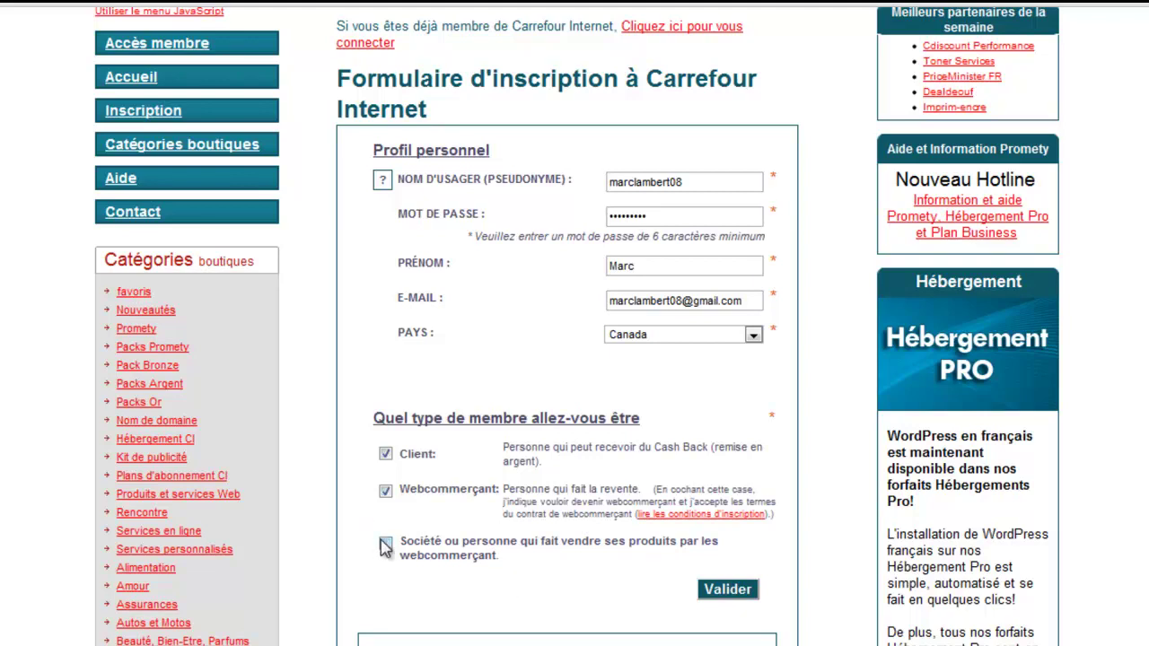
click(730, 596)
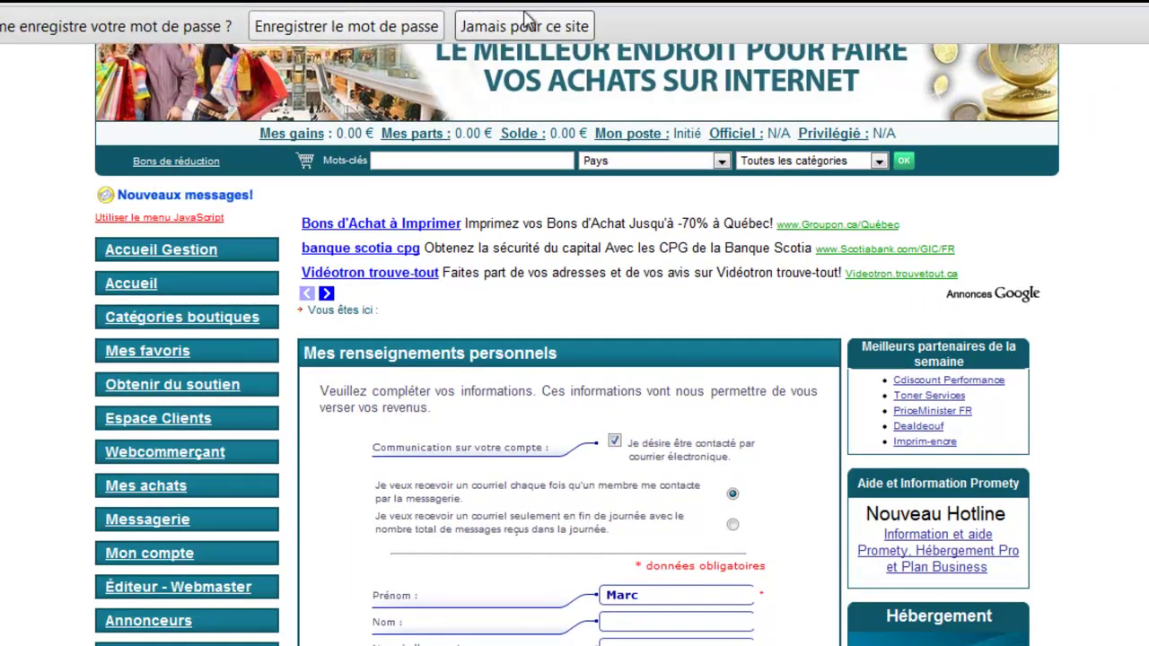
Enter the last name and the company name 'La librairie en ligne du siècle'
click(526, 26)
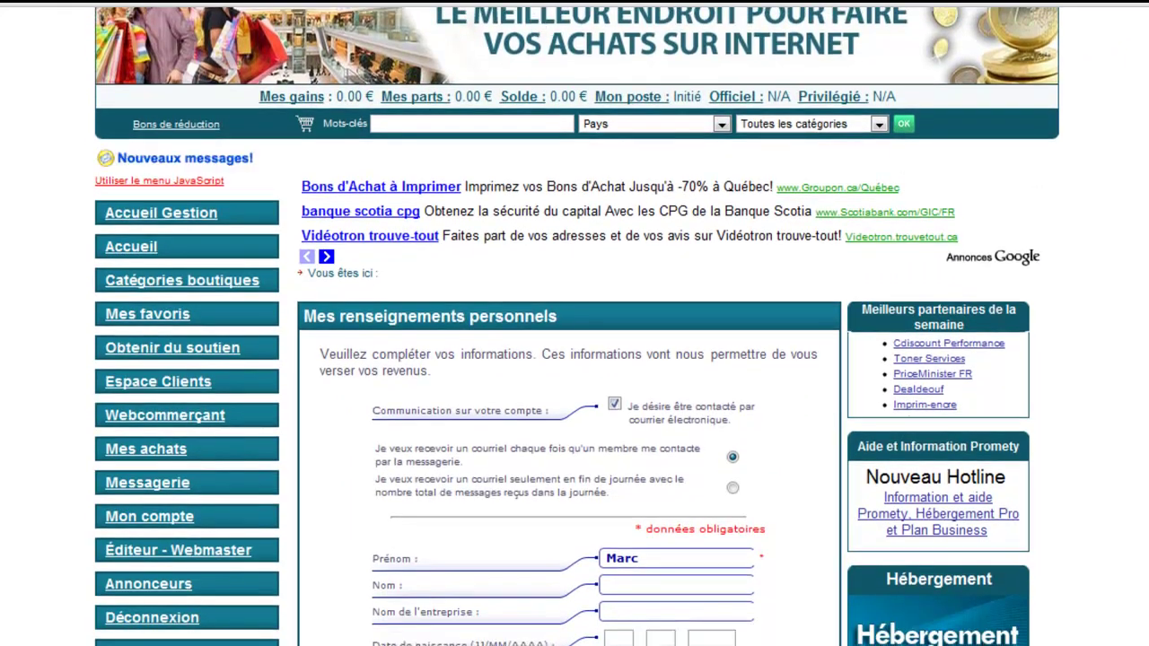
scroll(575, 359, down, 3)
scroll(575, 360, down, 3)
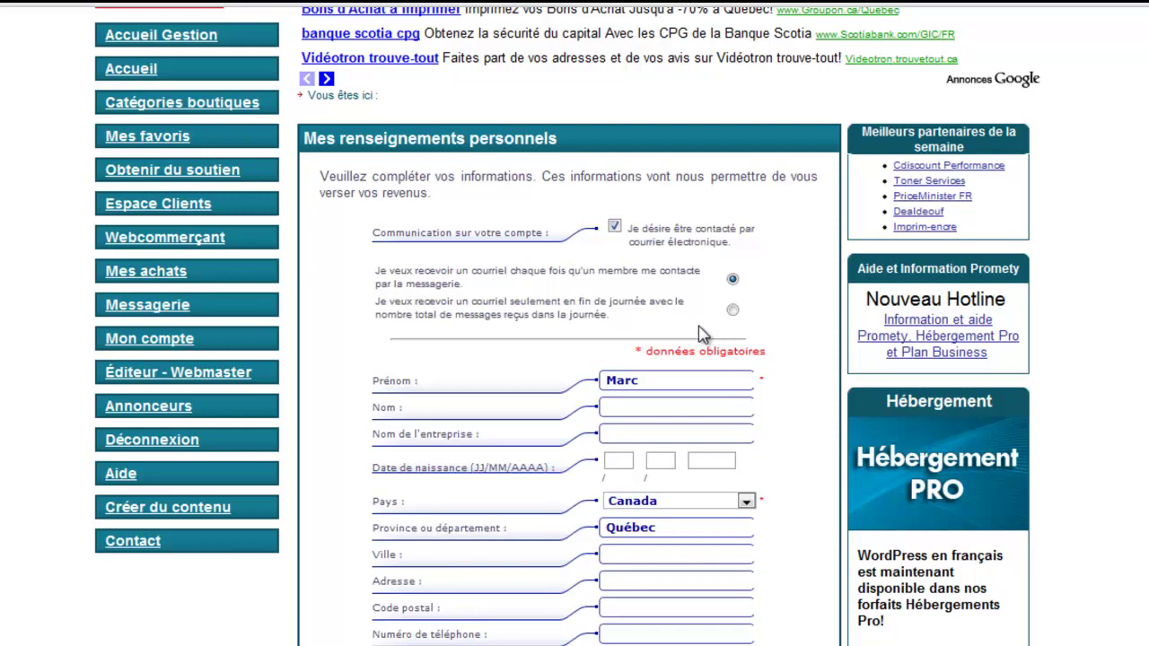
click(664, 411)
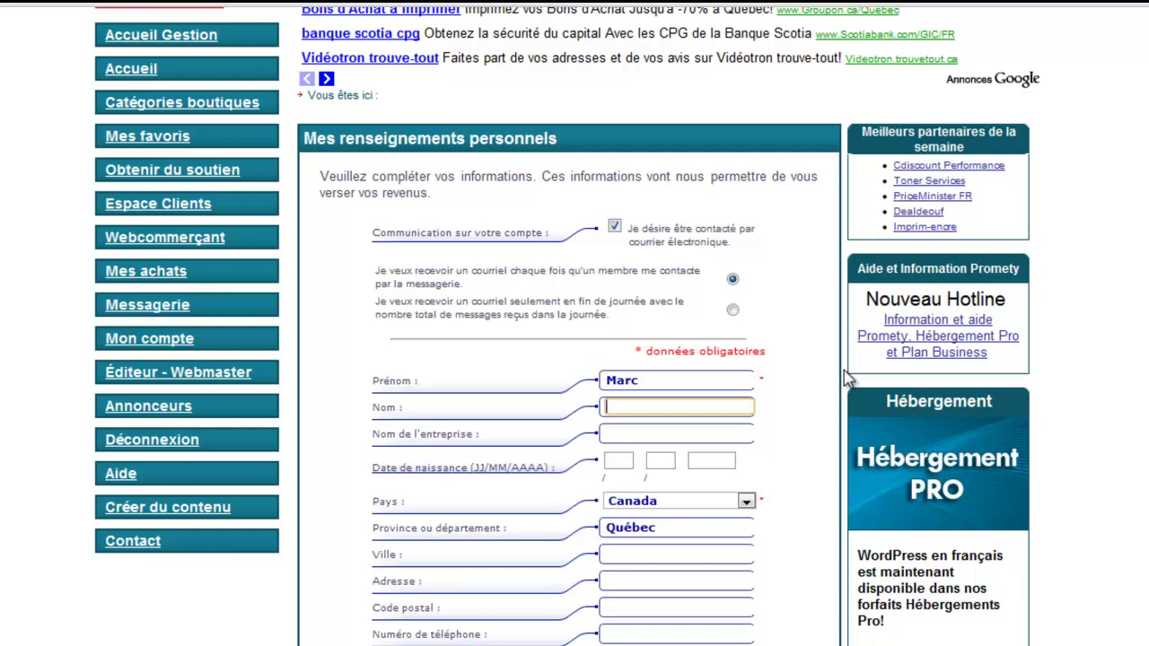
text(Lambert)
key(Tab)
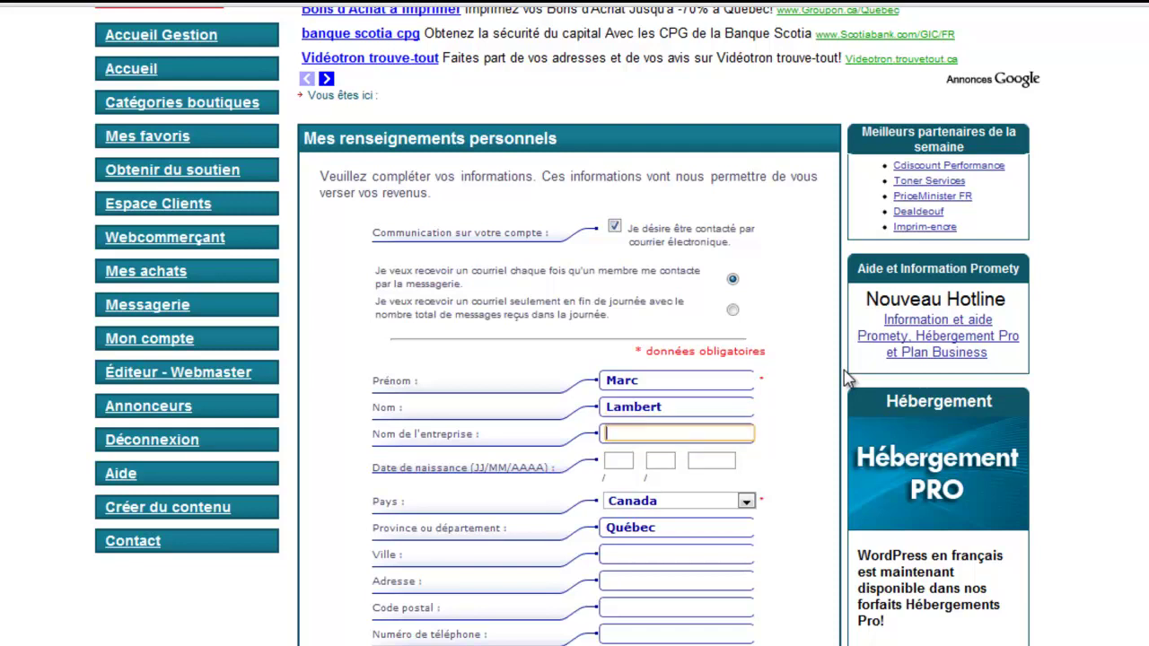
text(La librairie en lign)
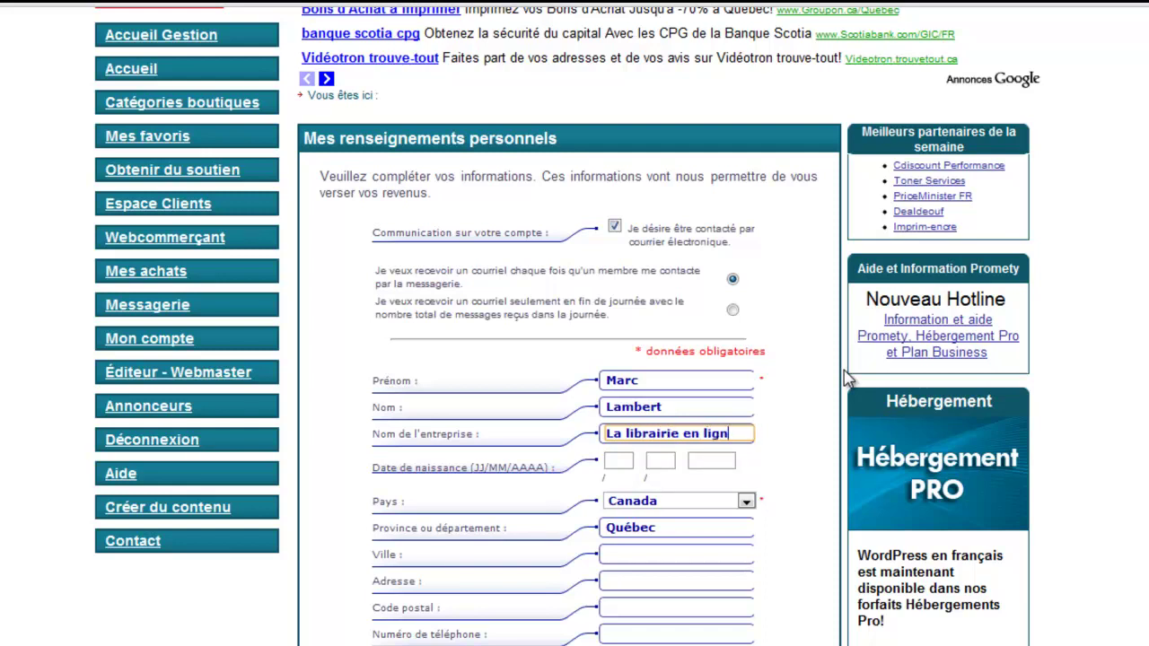
text(e du)
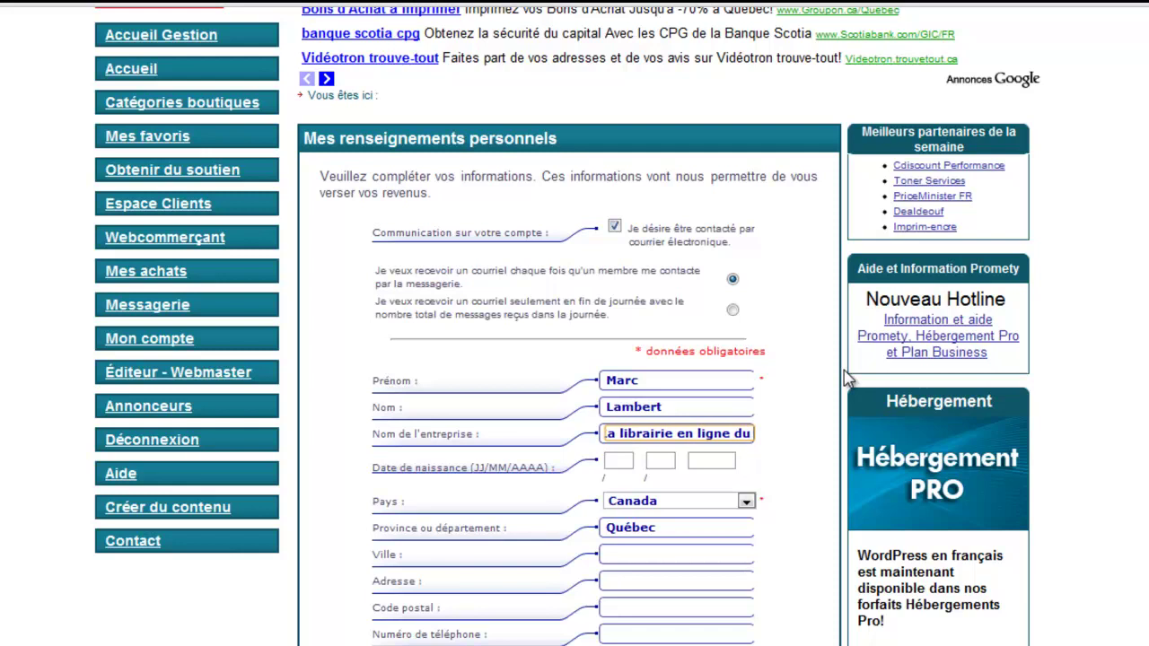
text( siècle)
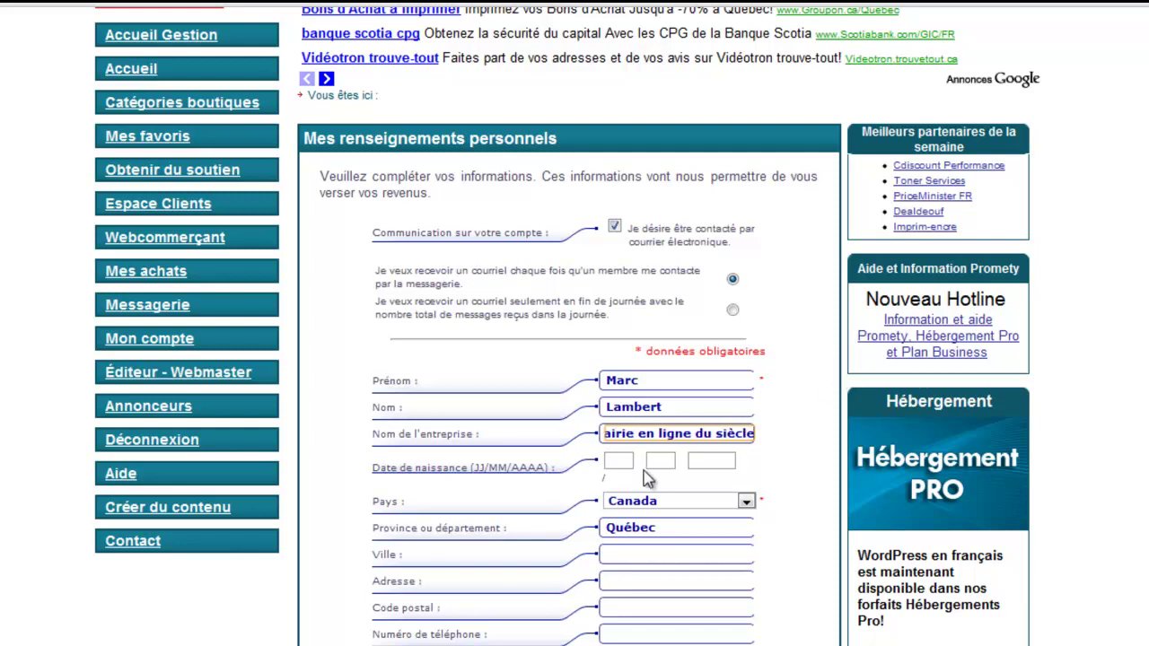
Fill in the day, month and year of the date of birth
click(618, 461)
text(0)
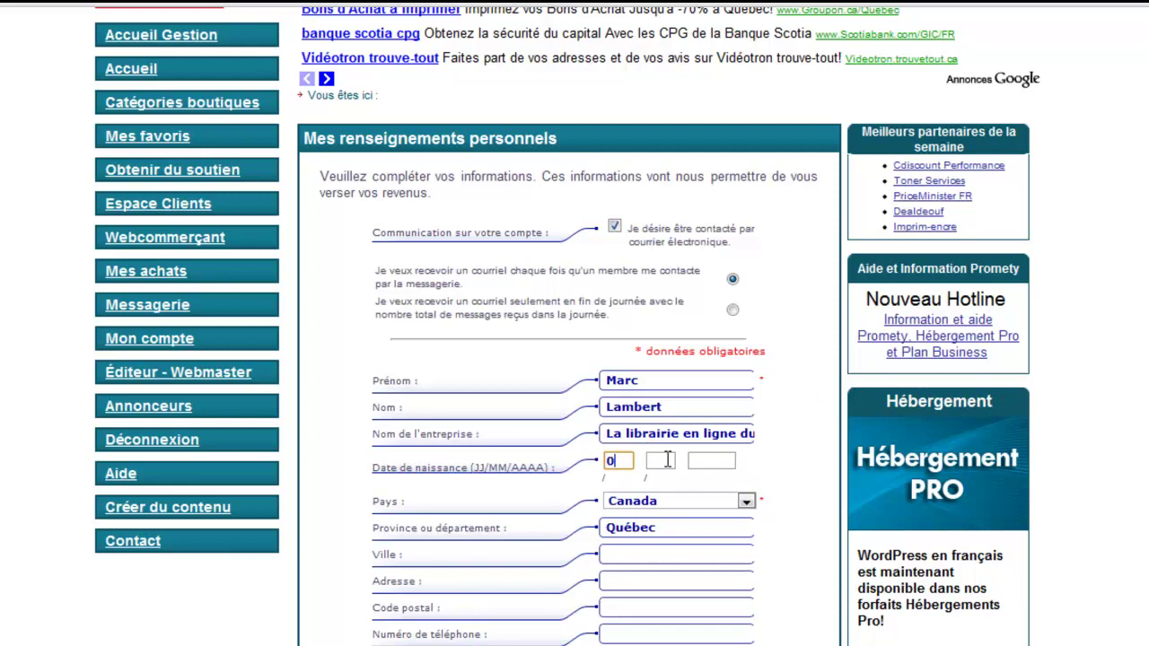
text(3)
click(668, 459)
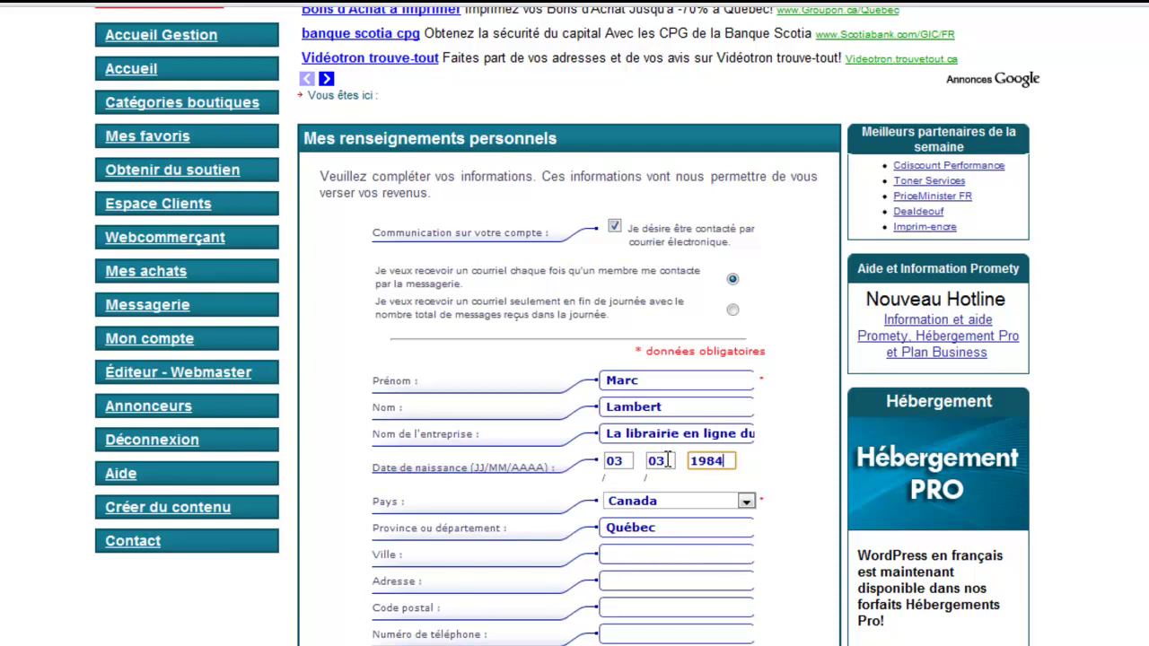
click(674, 554)
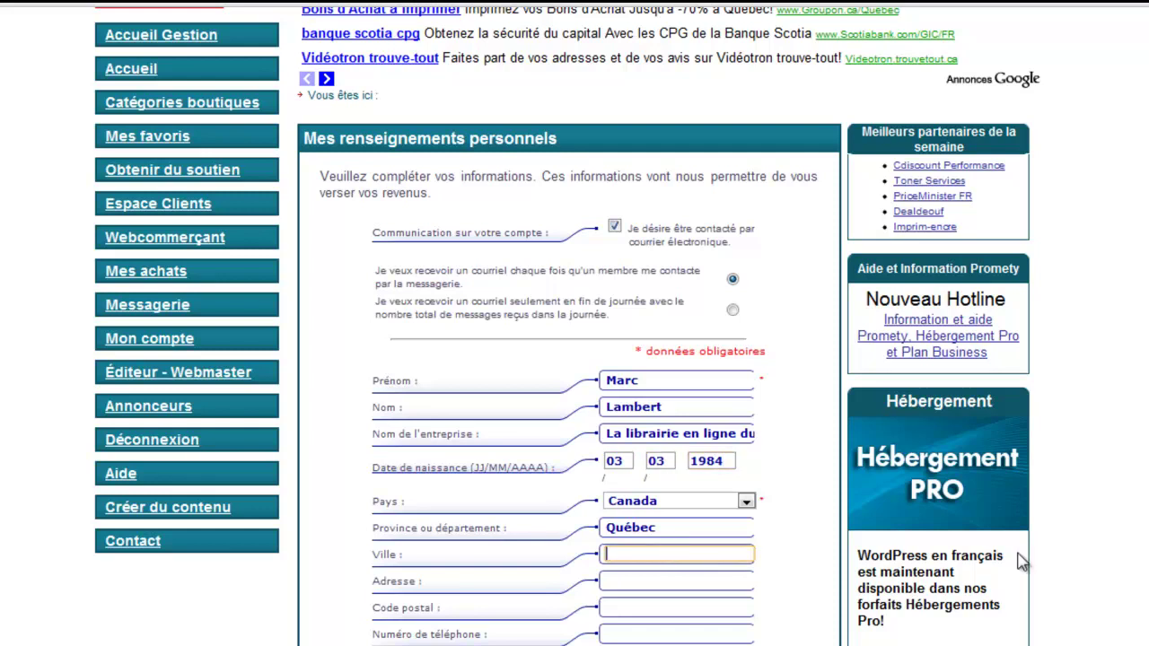
Enter the city, street address, postal code and phone number in the contact details
text(Saint-Georges)
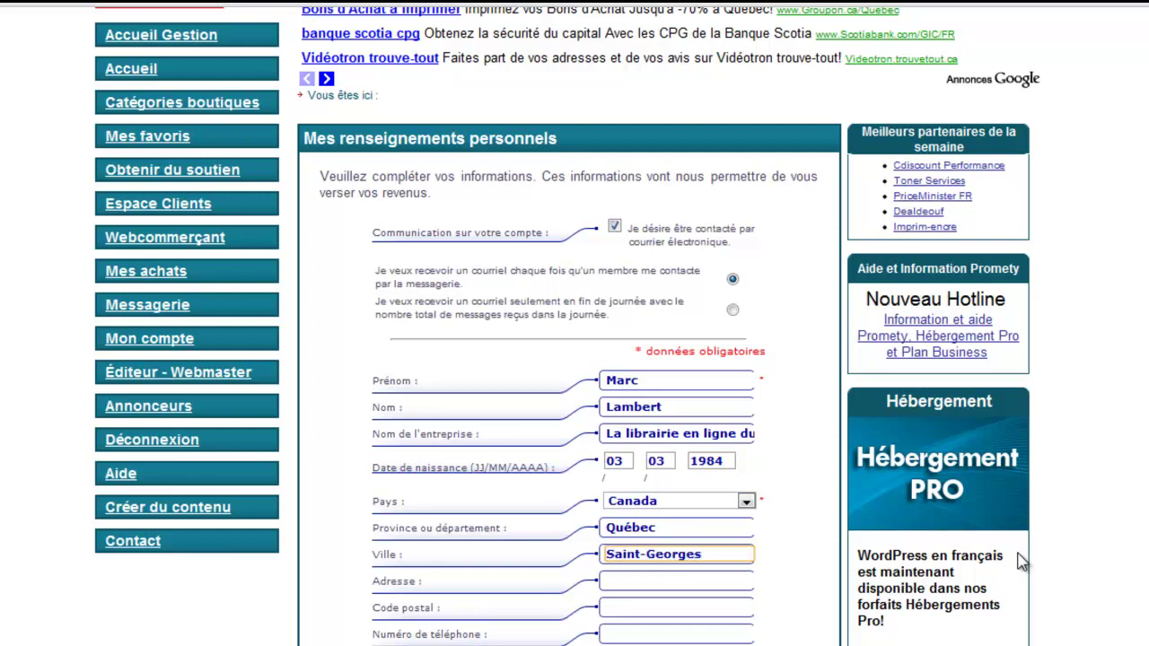
click(635, 583)
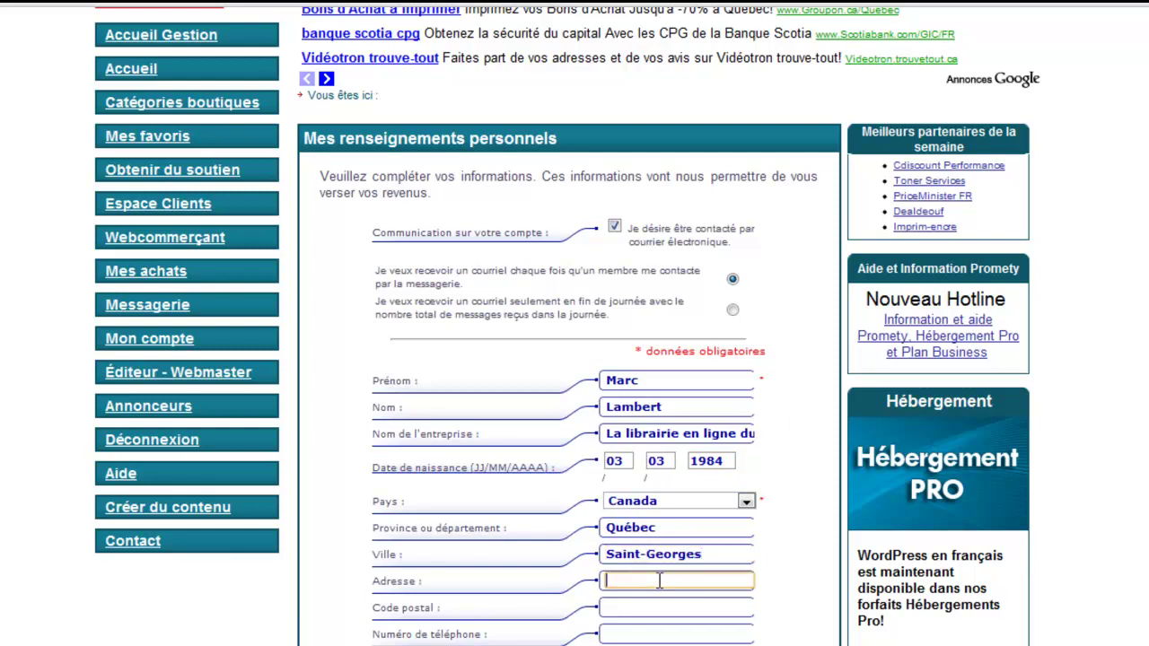
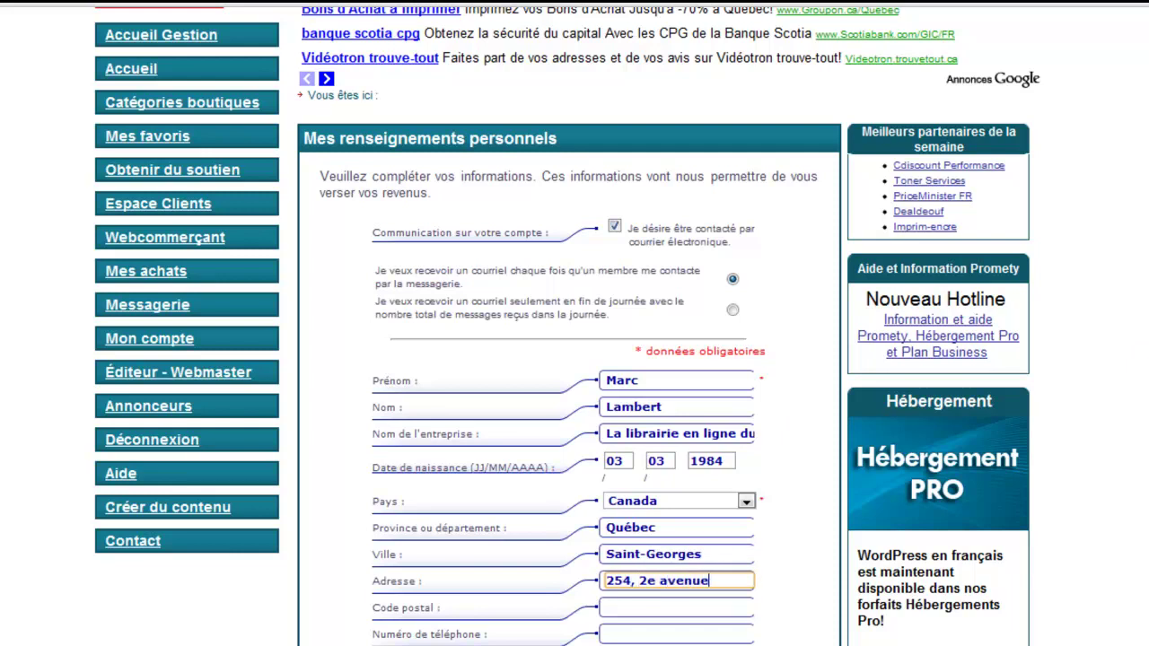
key(Tab)
text(G5Y1M9)
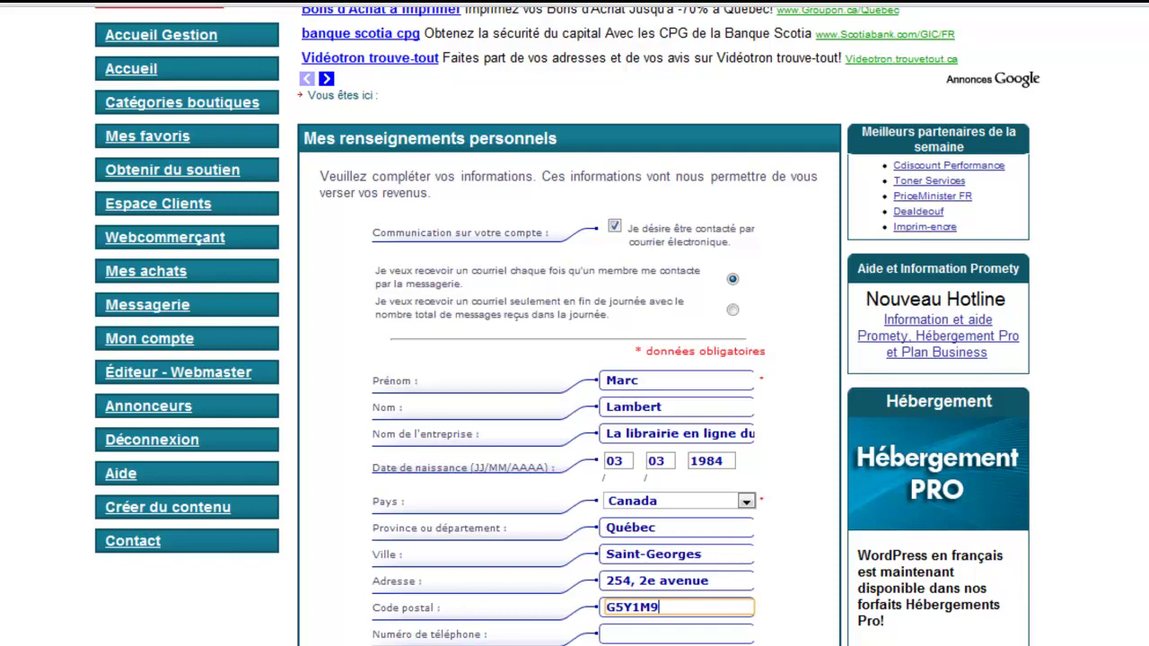
key(Tab)
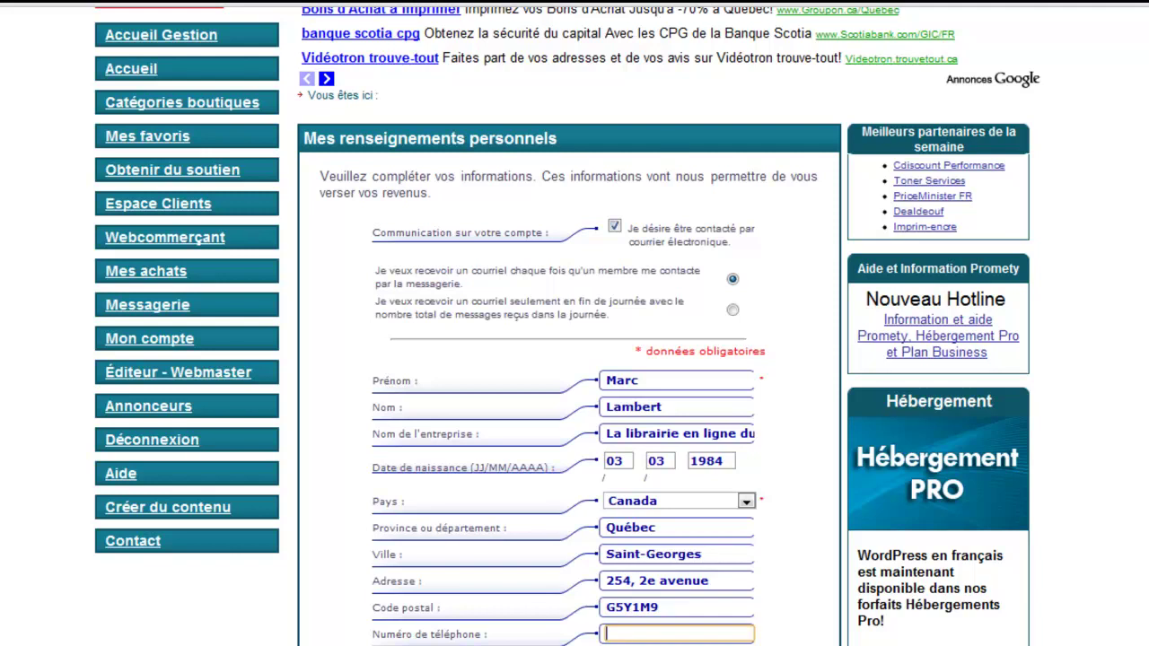
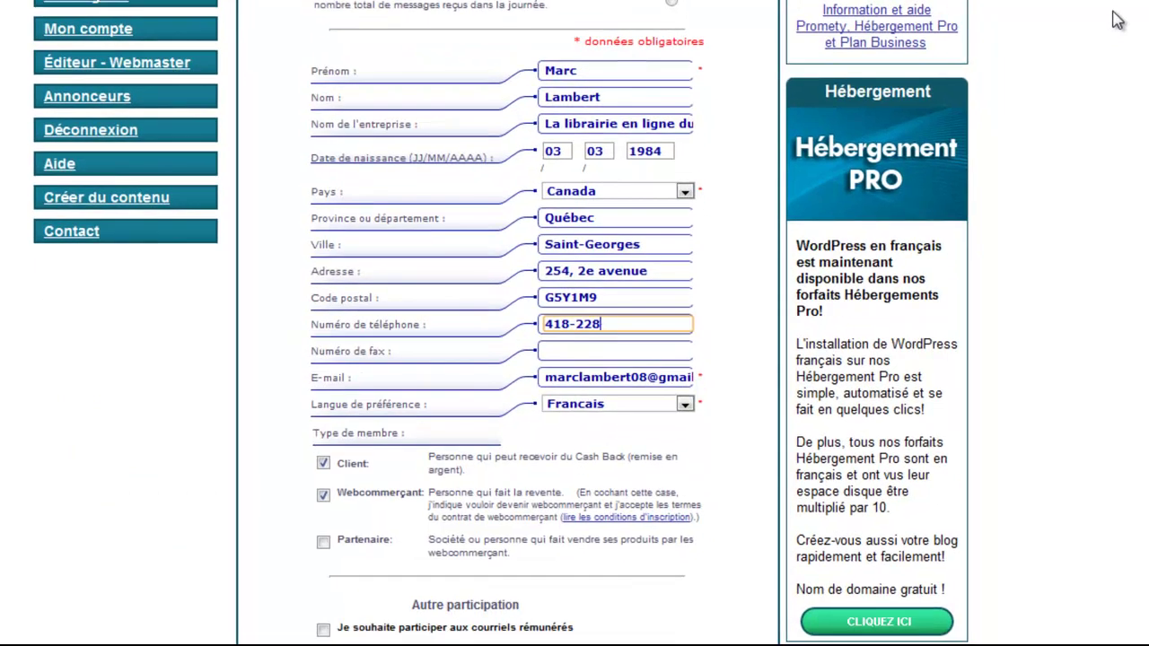
scroll(574, 324, down, 4)
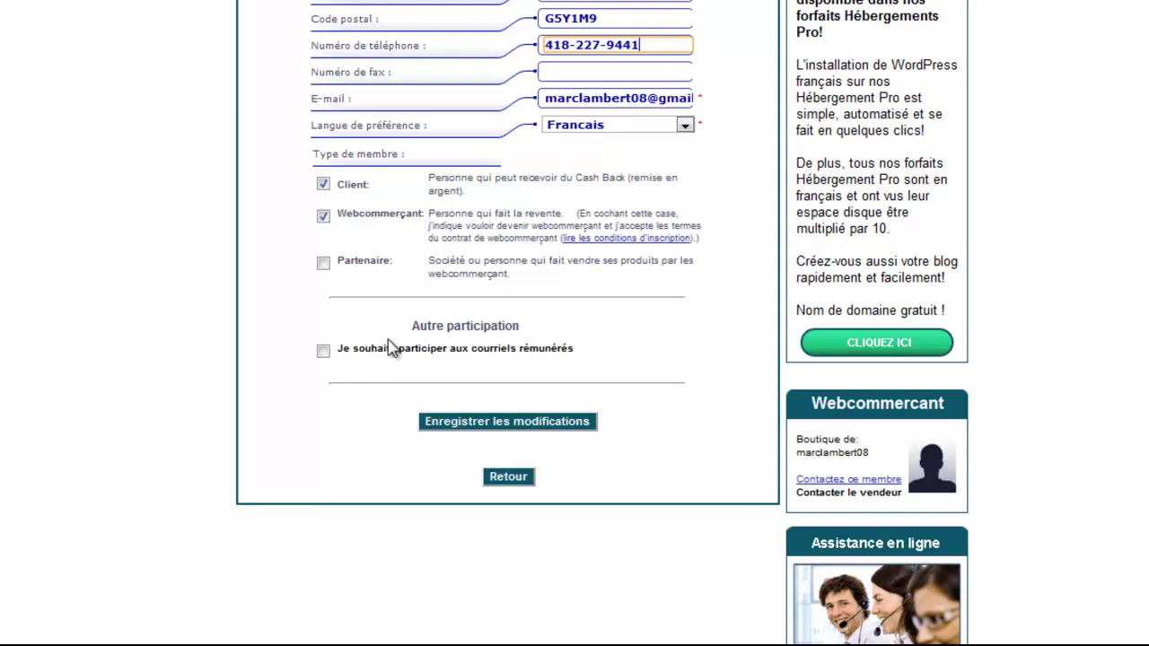
Join paid e-mails and set Masculin, 10 per week, Employé and 40 000 income
click(324, 352)
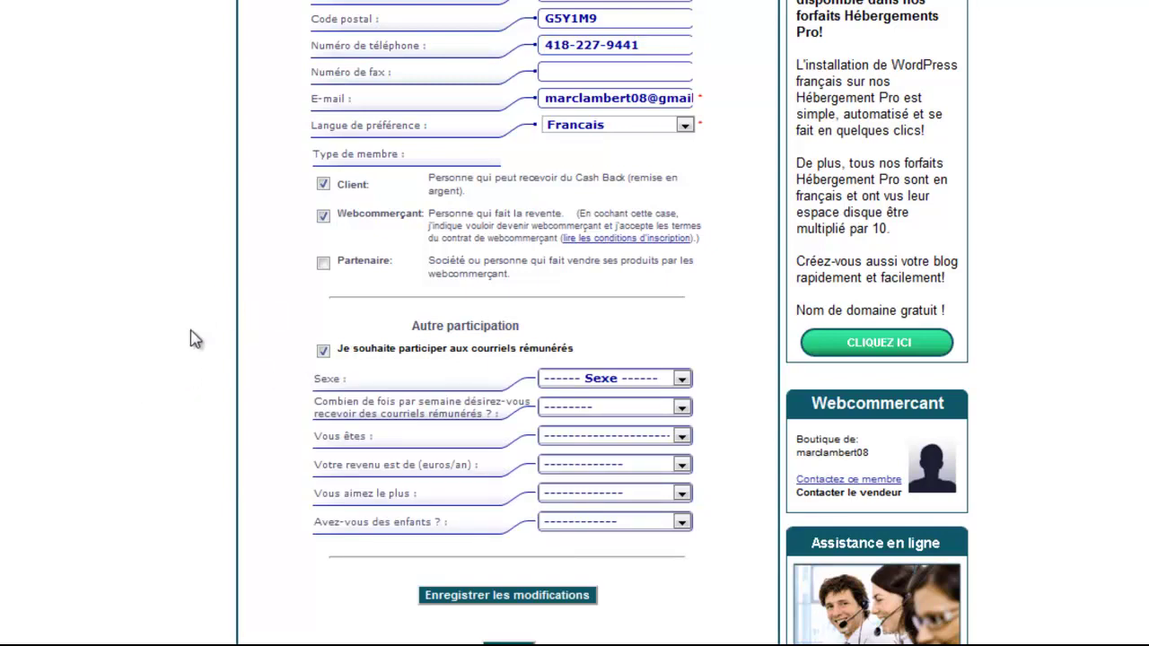
click(599, 385)
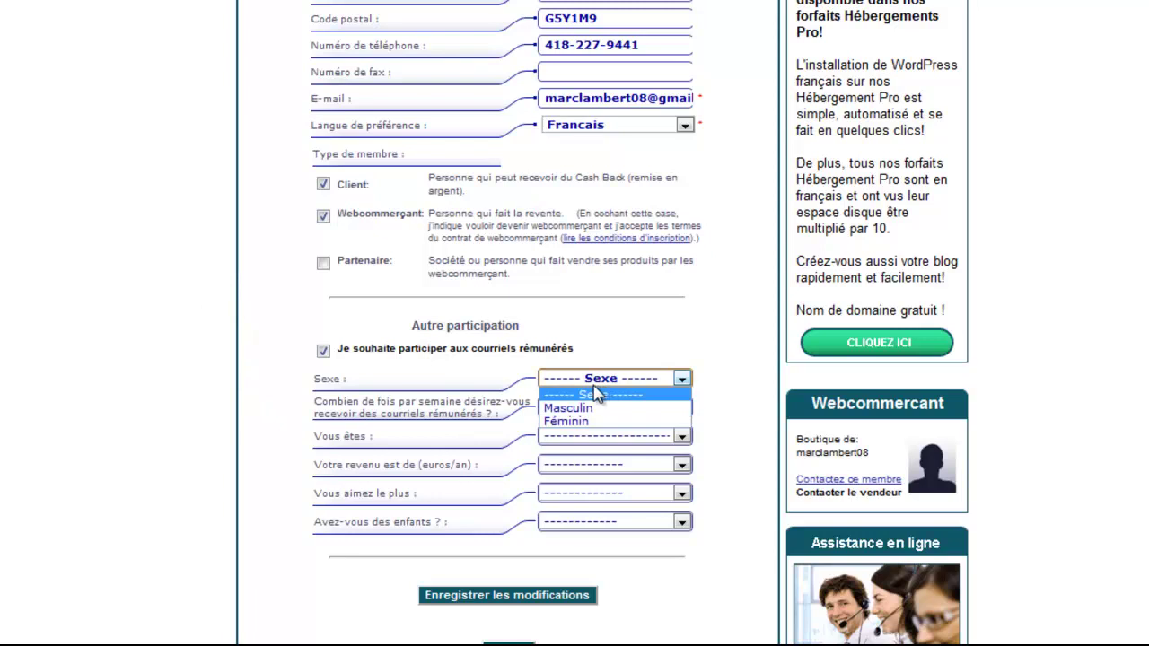
click(585, 409)
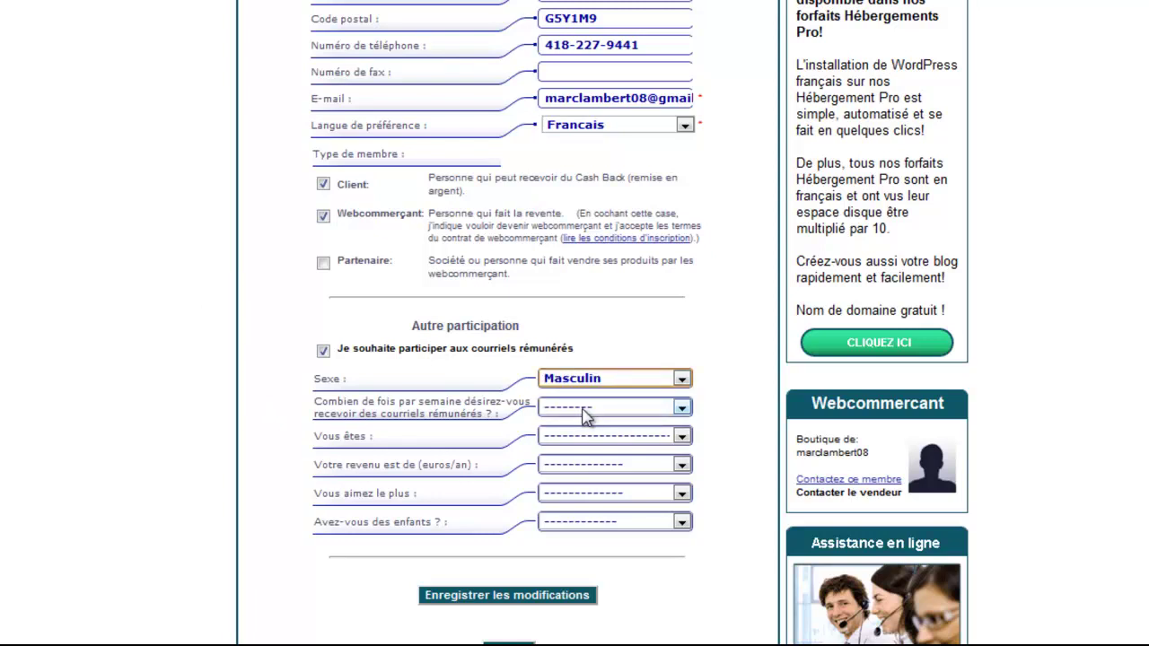
click(582, 408)
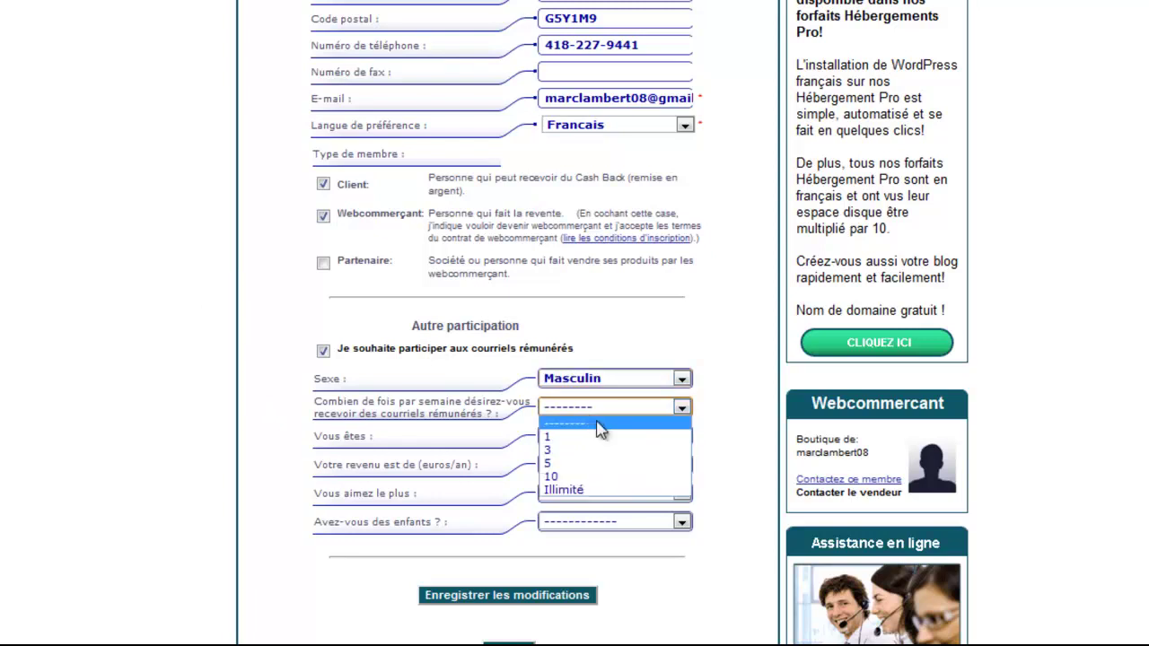
click(618, 489)
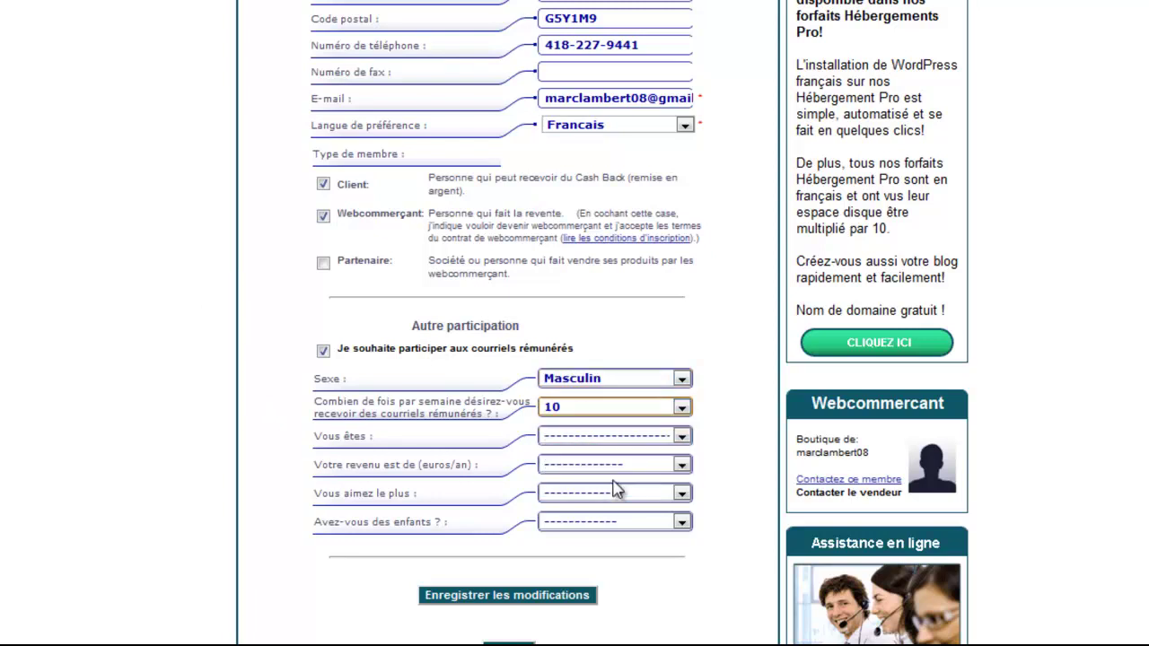
click(589, 440)
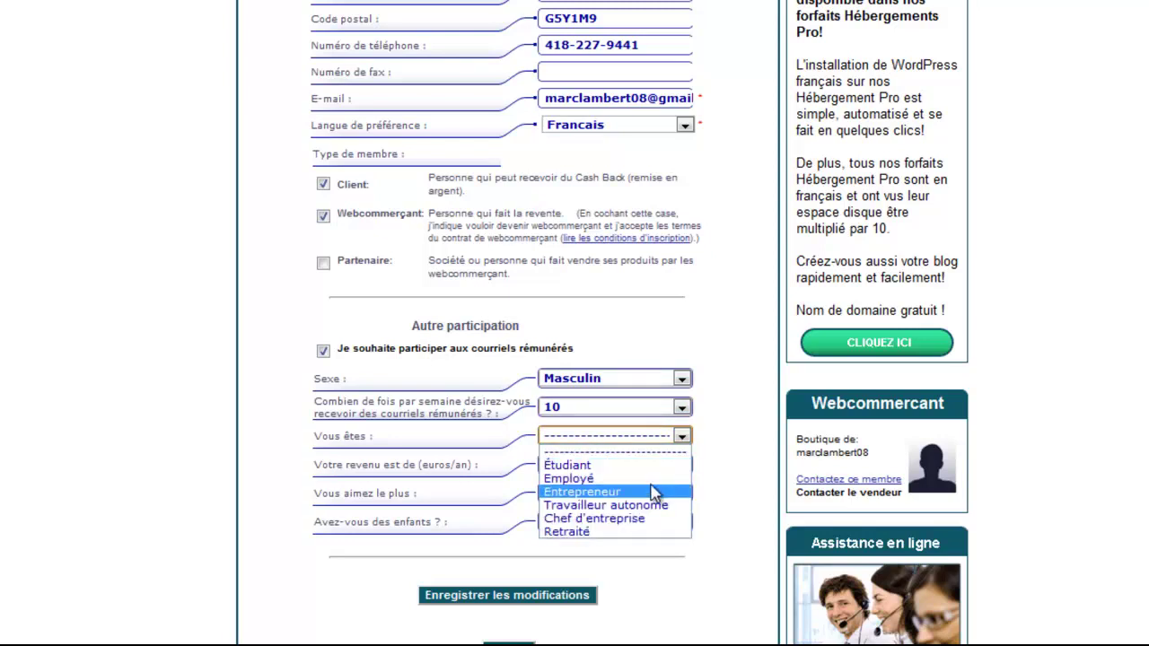
click(656, 480)
click(588, 466)
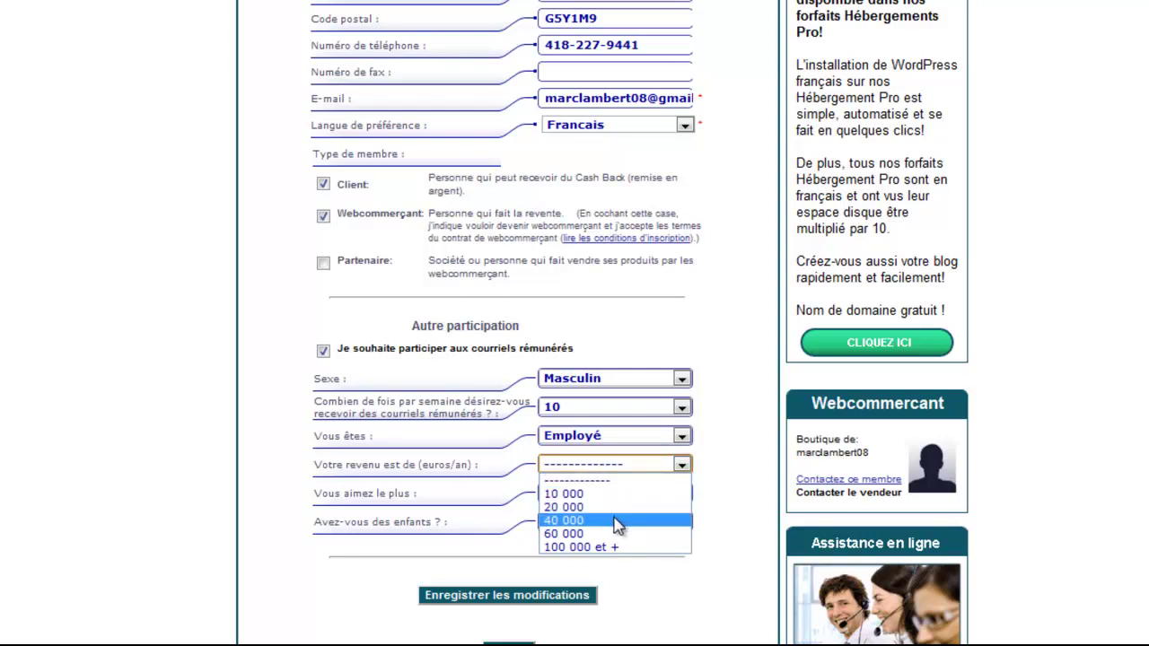
click(614, 521)
Choose Les opportunités Internet as interest, answer Non for children, and save the profile
click(597, 496)
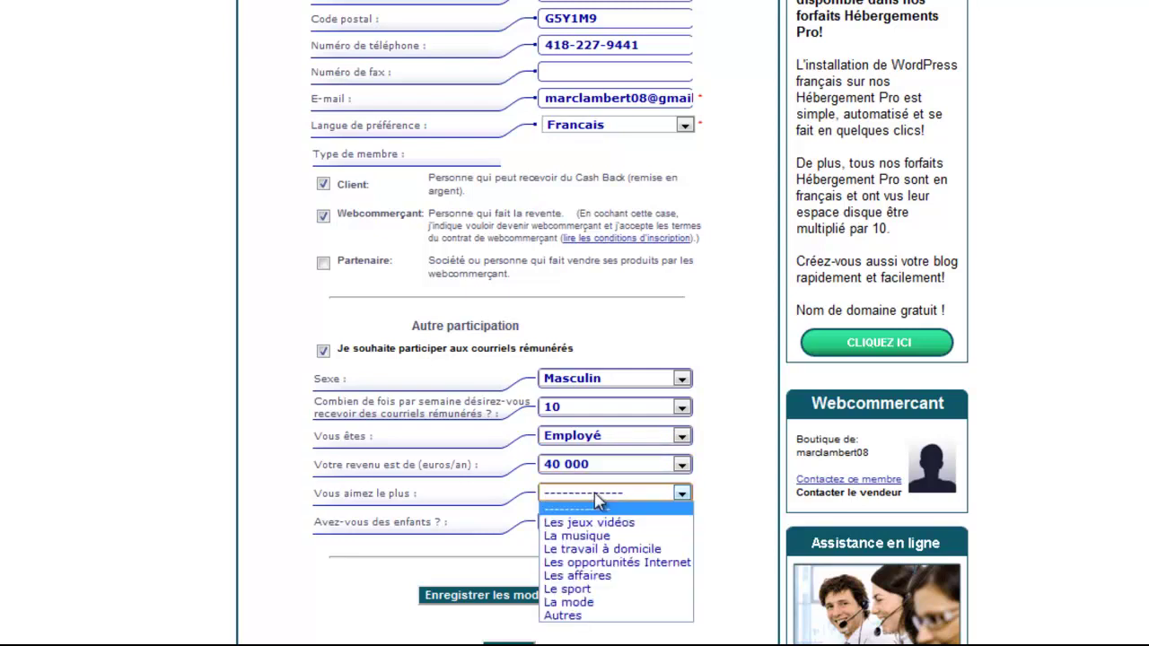
click(666, 562)
click(633, 530)
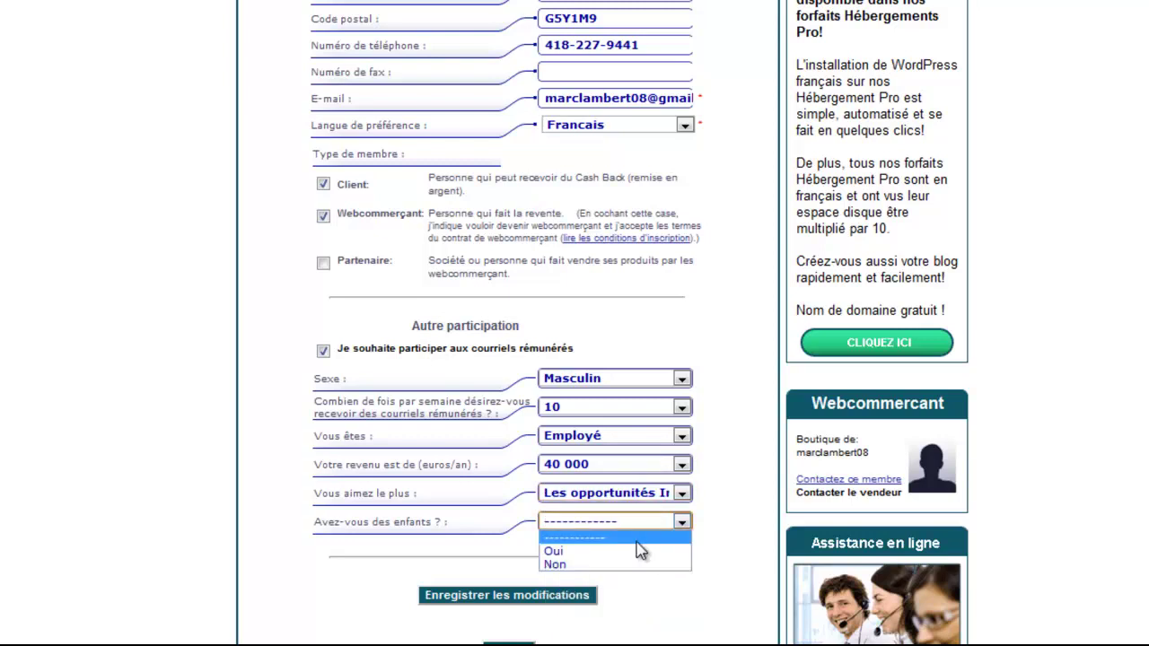
click(645, 564)
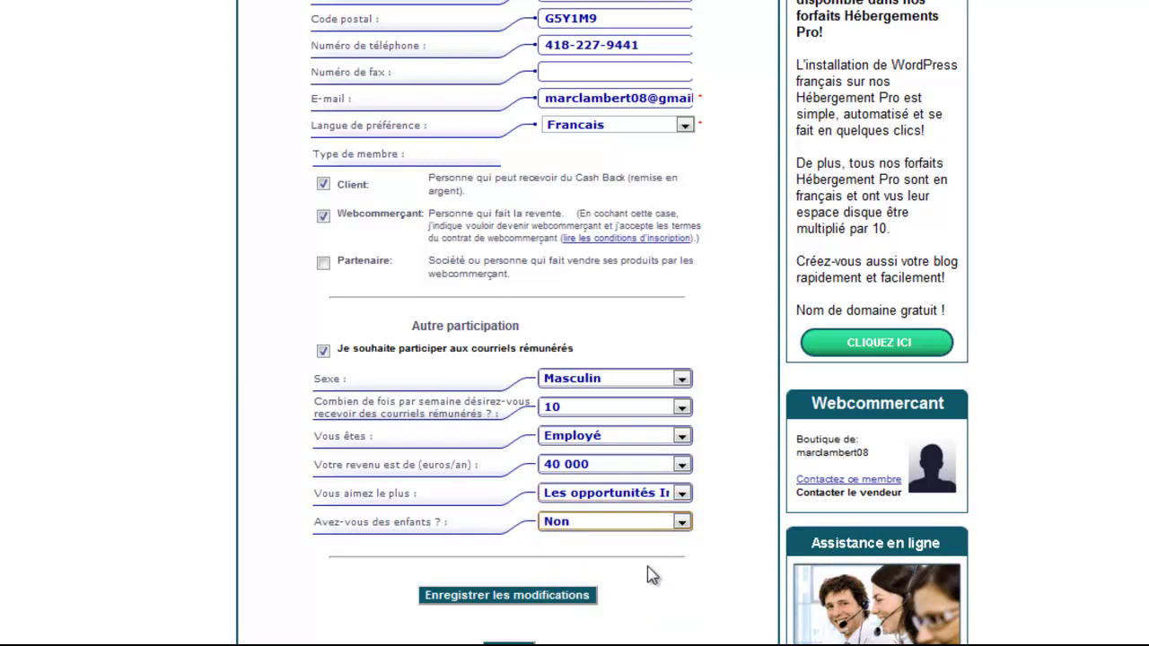
click(577, 600)
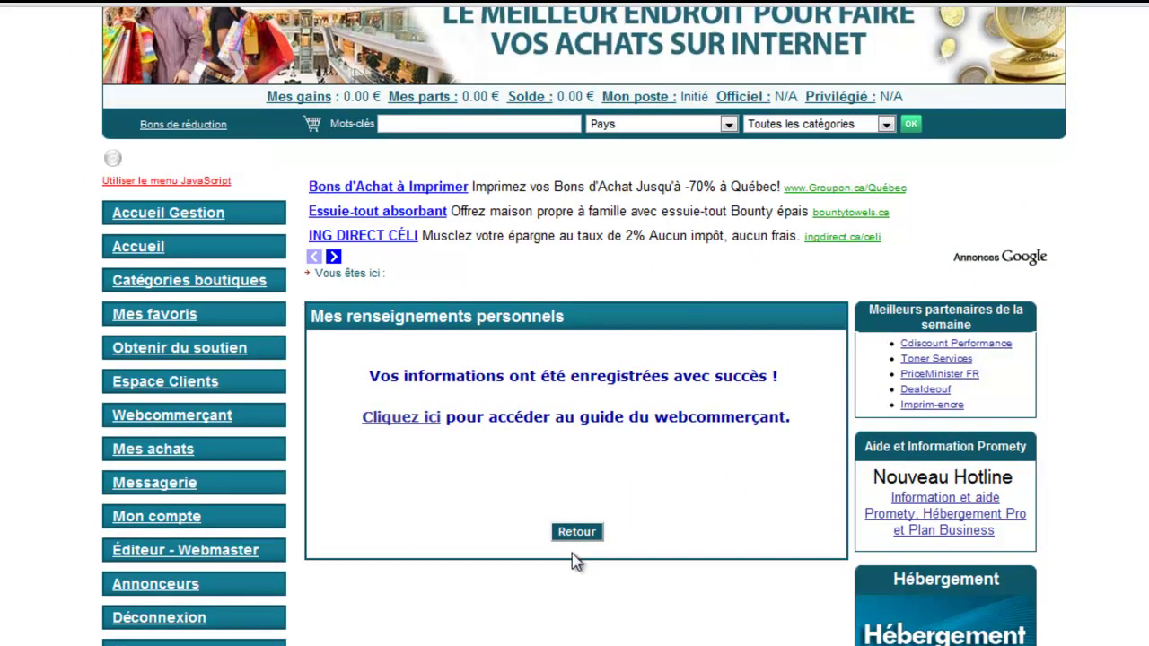
Return to the top of the member home page and focus the Mots-clés search box
scroll(597, 557, up, 1)
scroll(599, 557, up, 1)
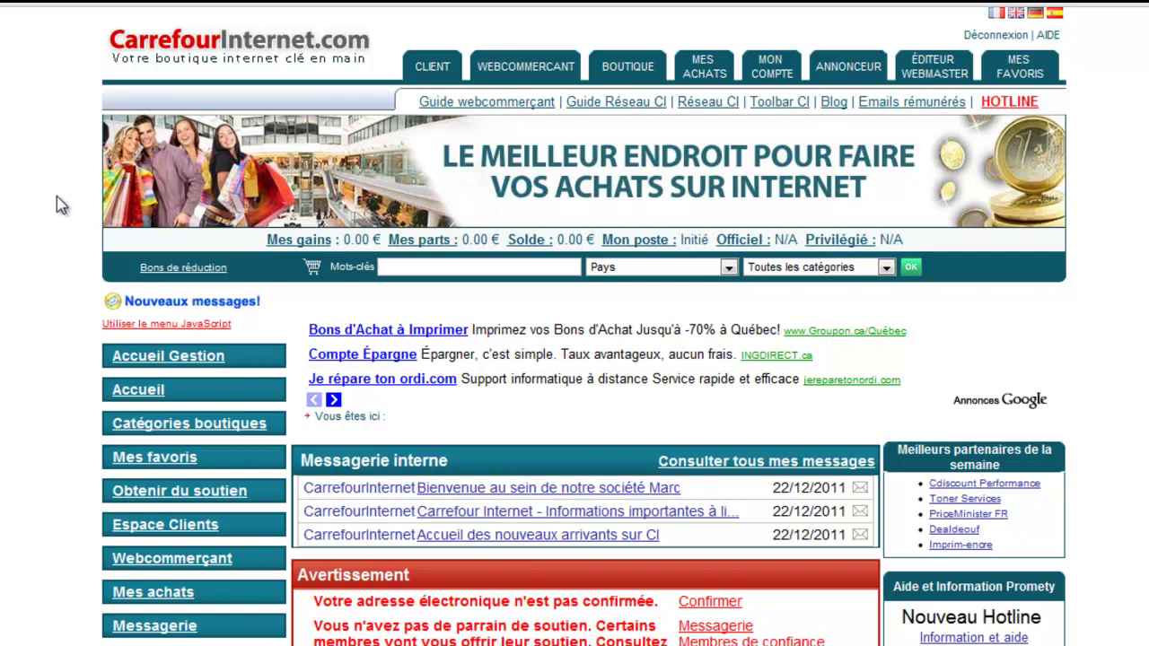
click(495, 266)
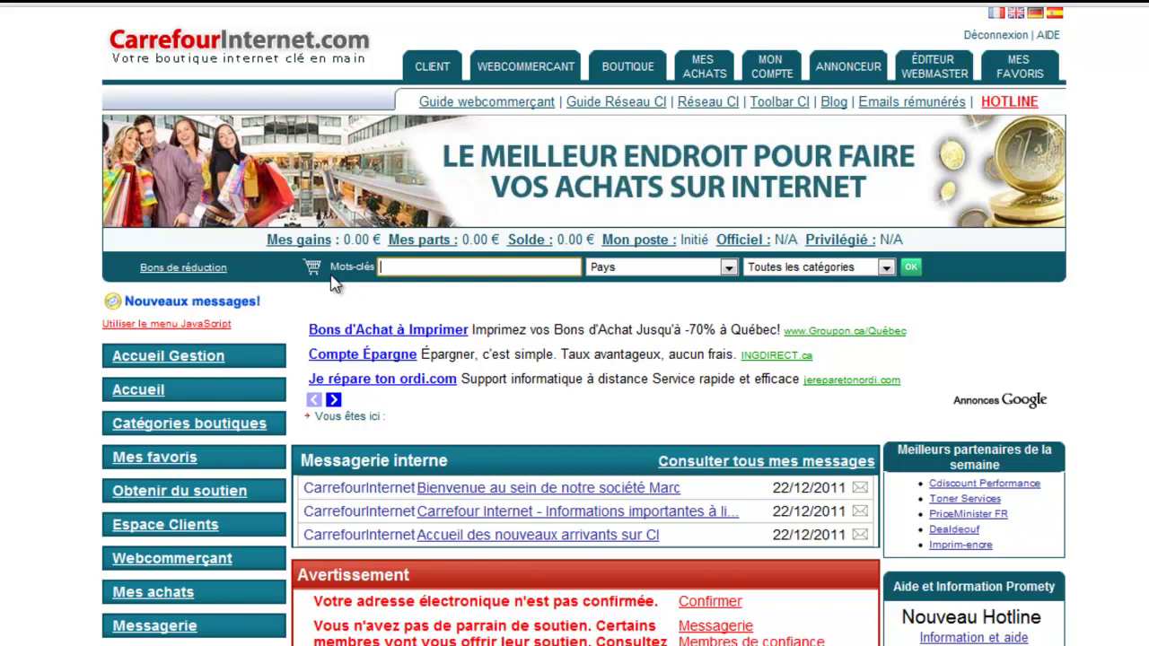
Search the catalogue for 'Promety', browse the plans, and obtain the free Promety gratuit
text(Promety)
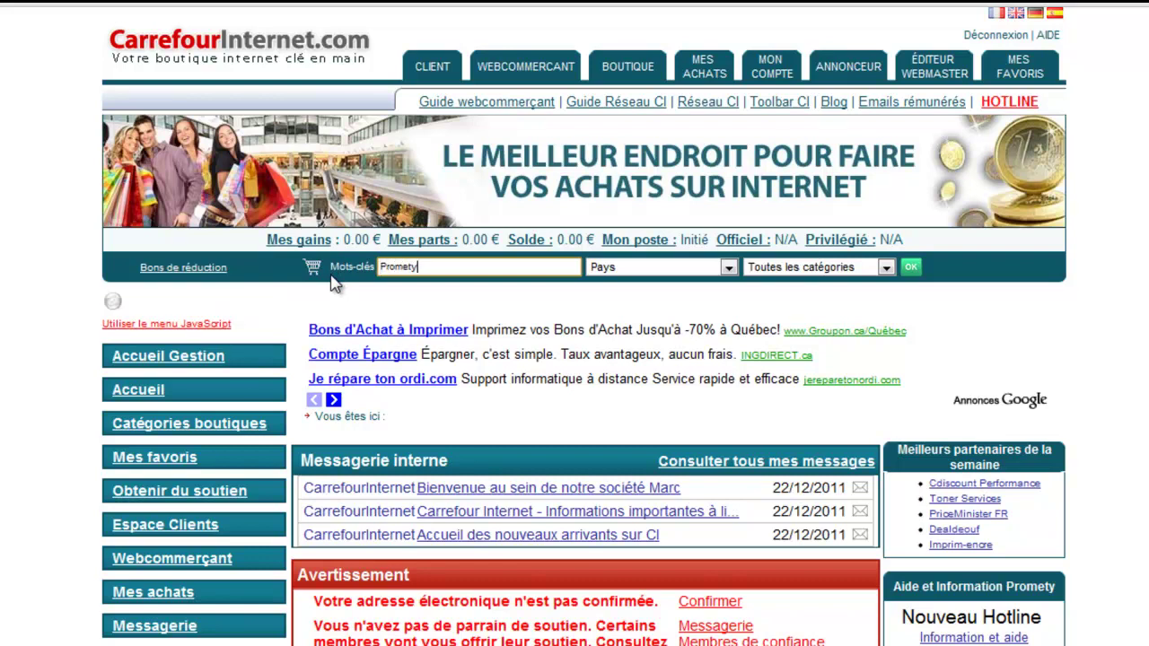
click(911, 266)
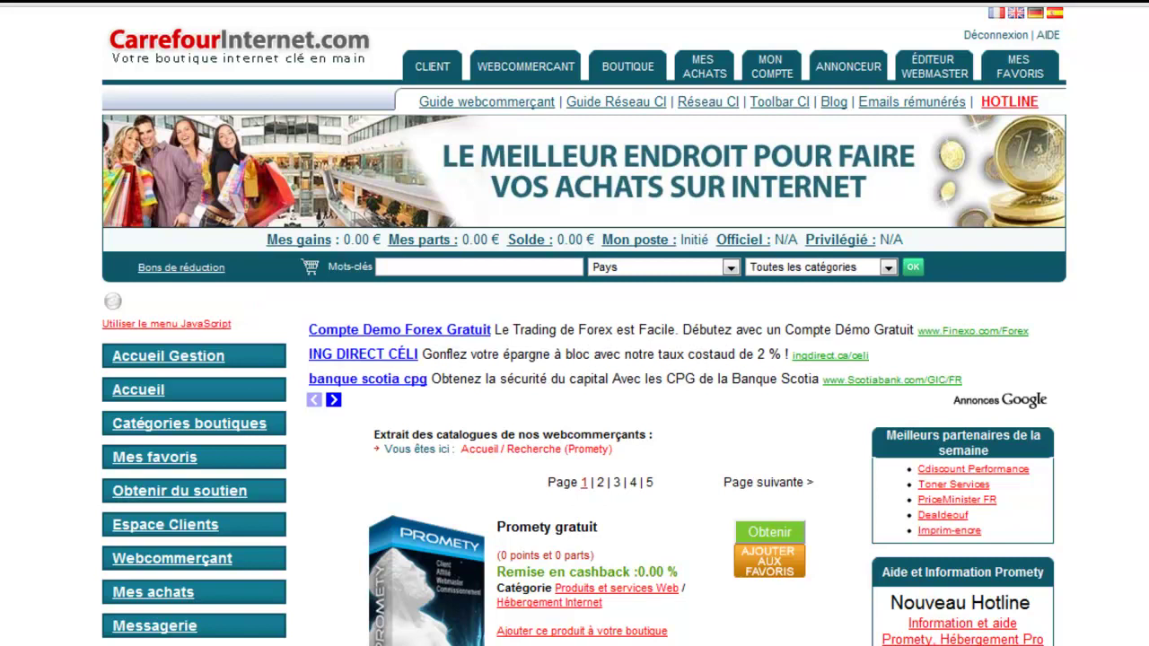
scroll(584, 359, down, 3)
scroll(584, 359, down, 5)
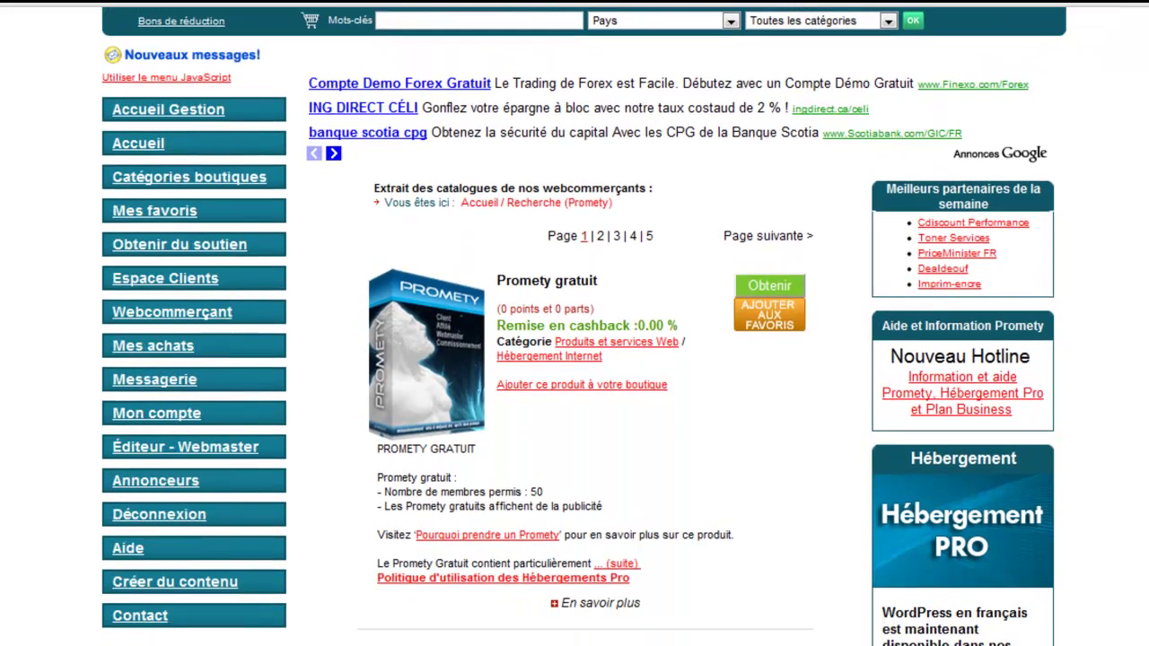
scroll(584, 359, down, 1)
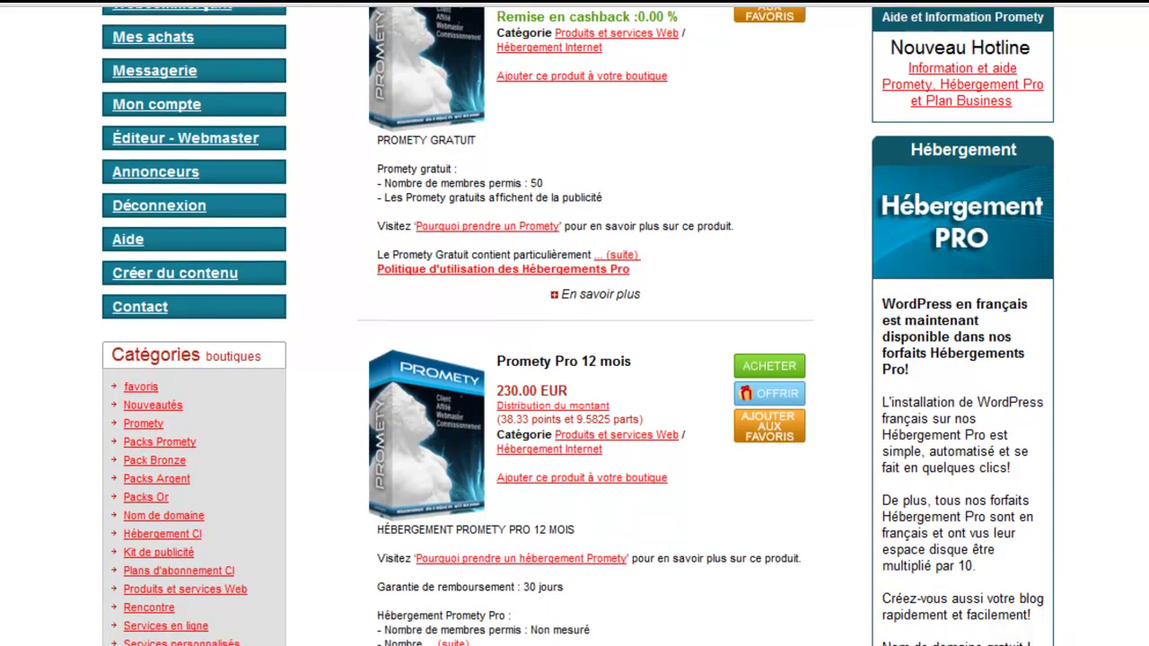
scroll(583, 359, down, 3)
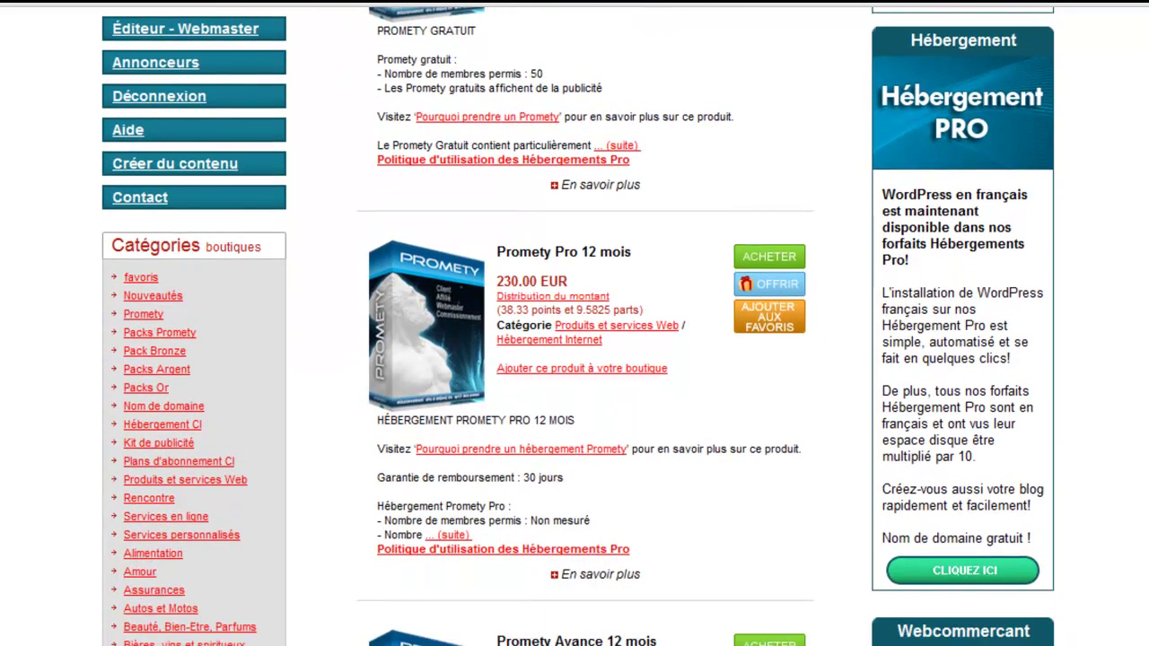
scroll(584, 359, down, 2)
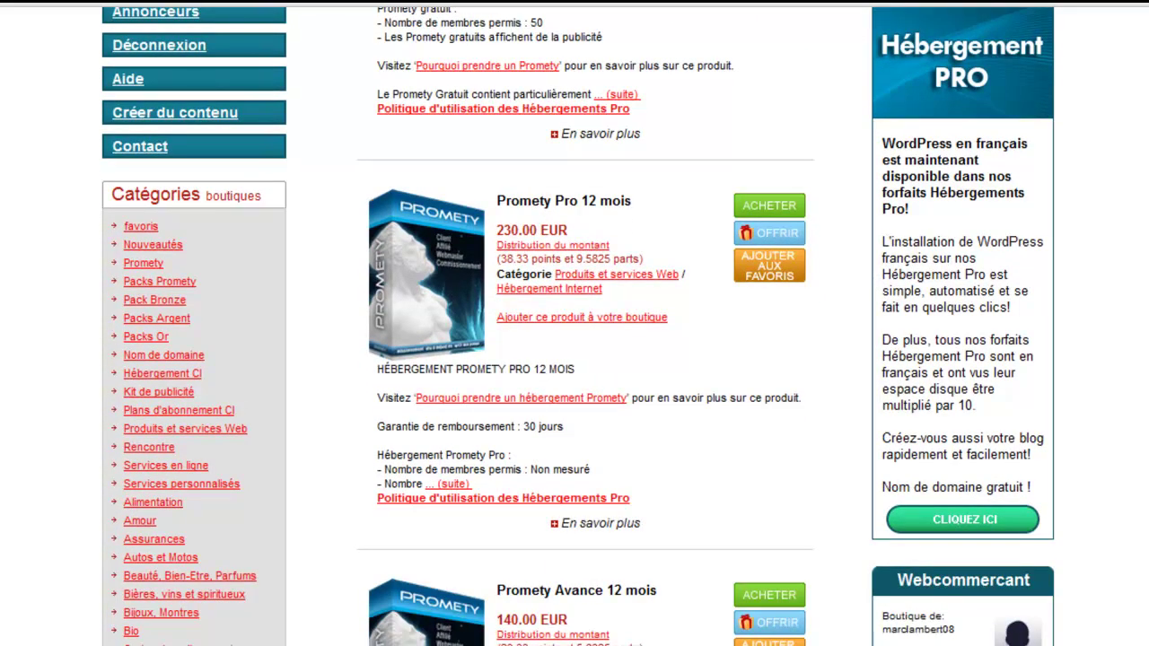
scroll(584, 359, down, 6)
scroll(584, 359, down, 11)
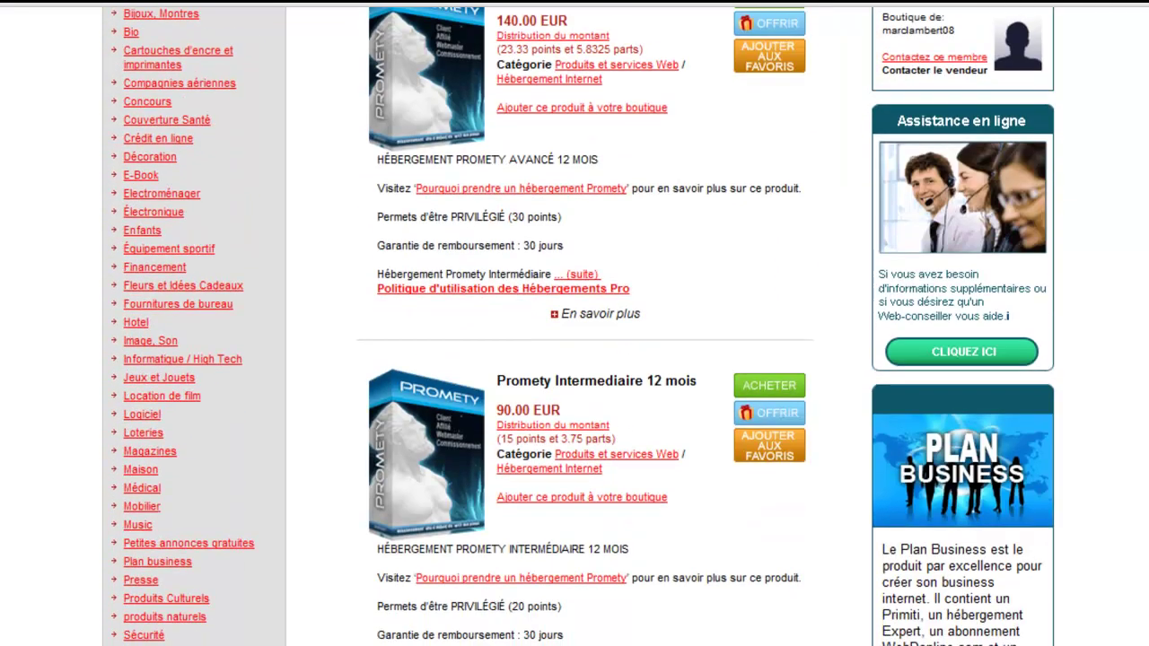
scroll(583, 359, down, 8)
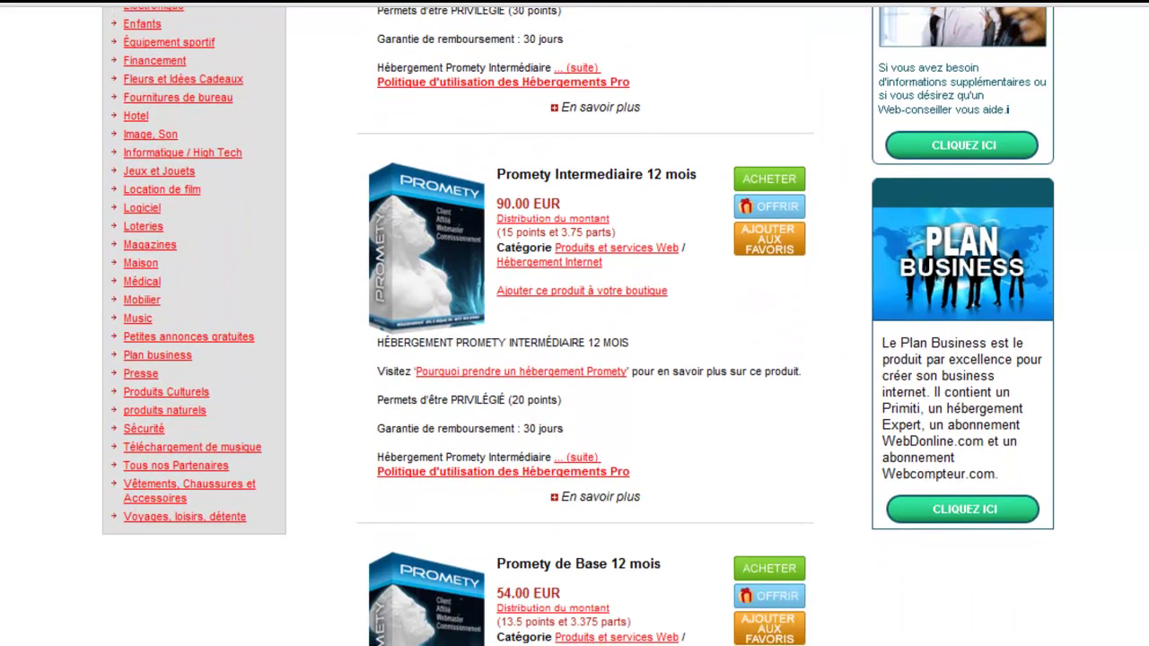
scroll(583, 359, down, 1)
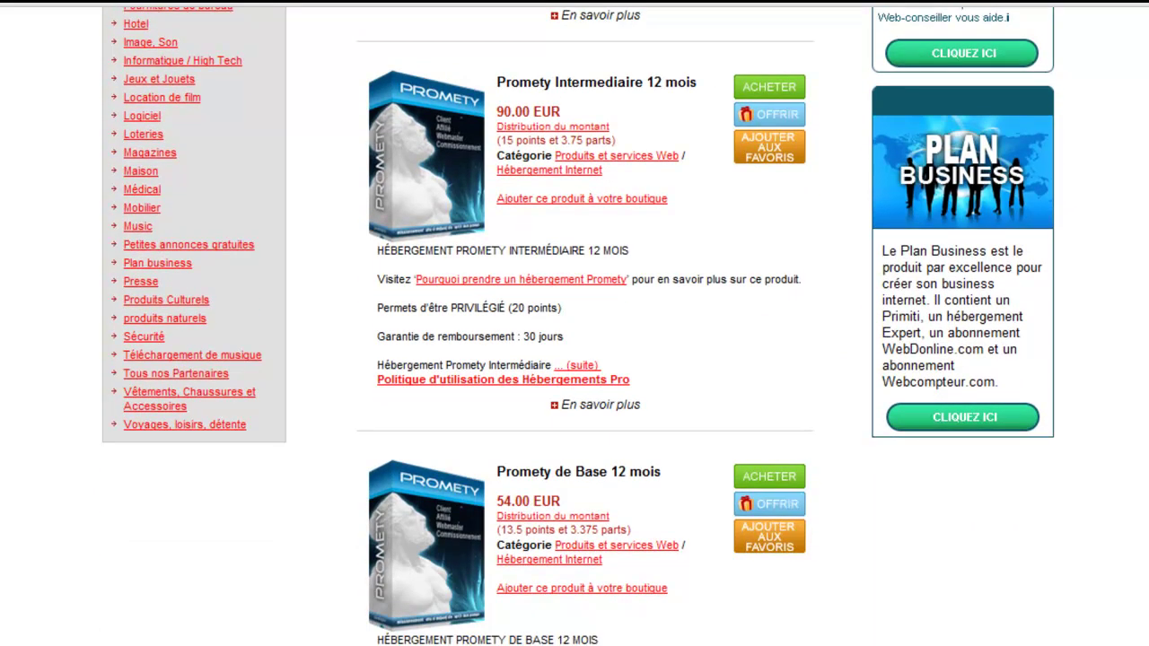
scroll(583, 359, up, 20)
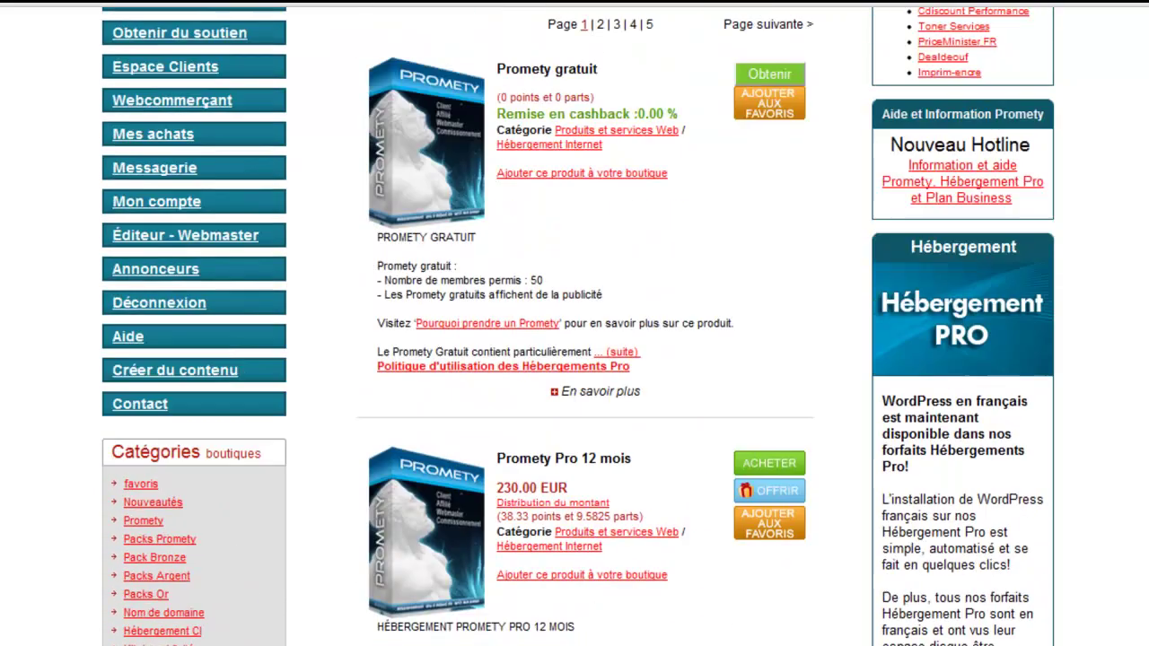
scroll(825, 126, up, 1)
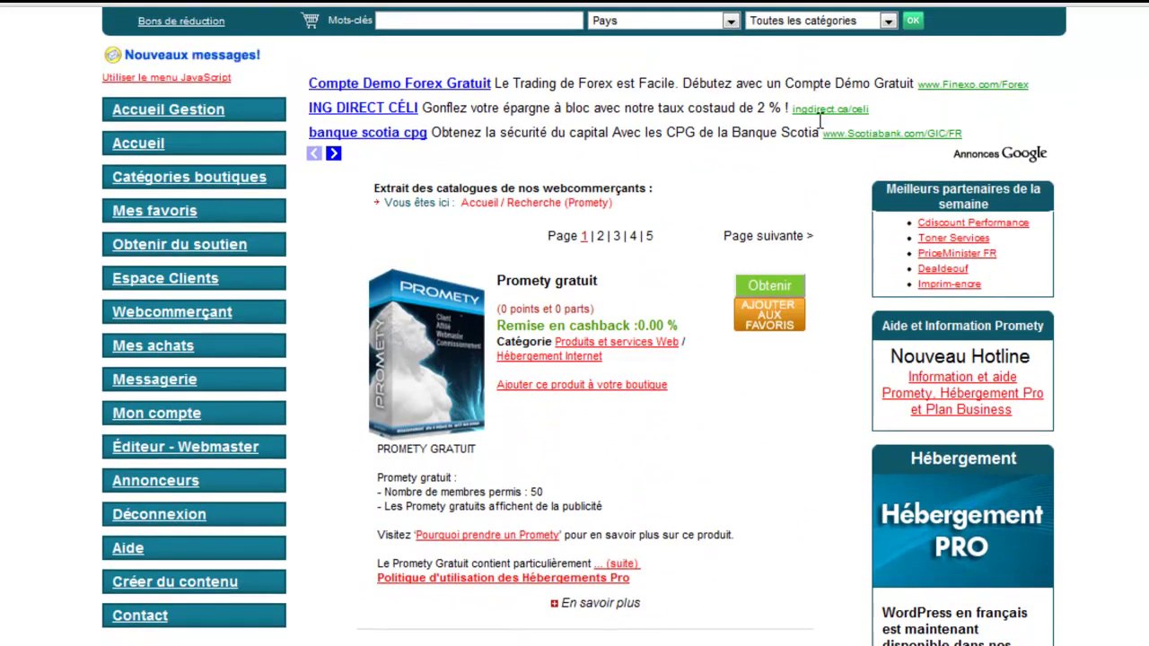
click(796, 293)
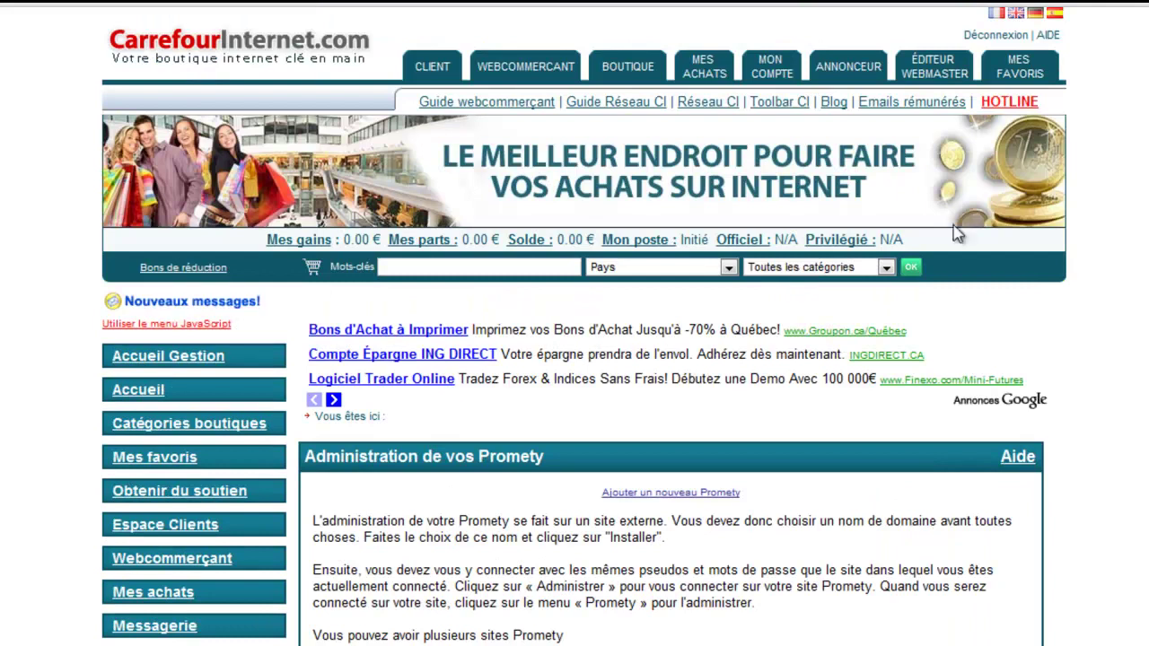
Scroll down to the Vos Promety(s) table listing the new free Promety
scroll(583, 359, down, 3)
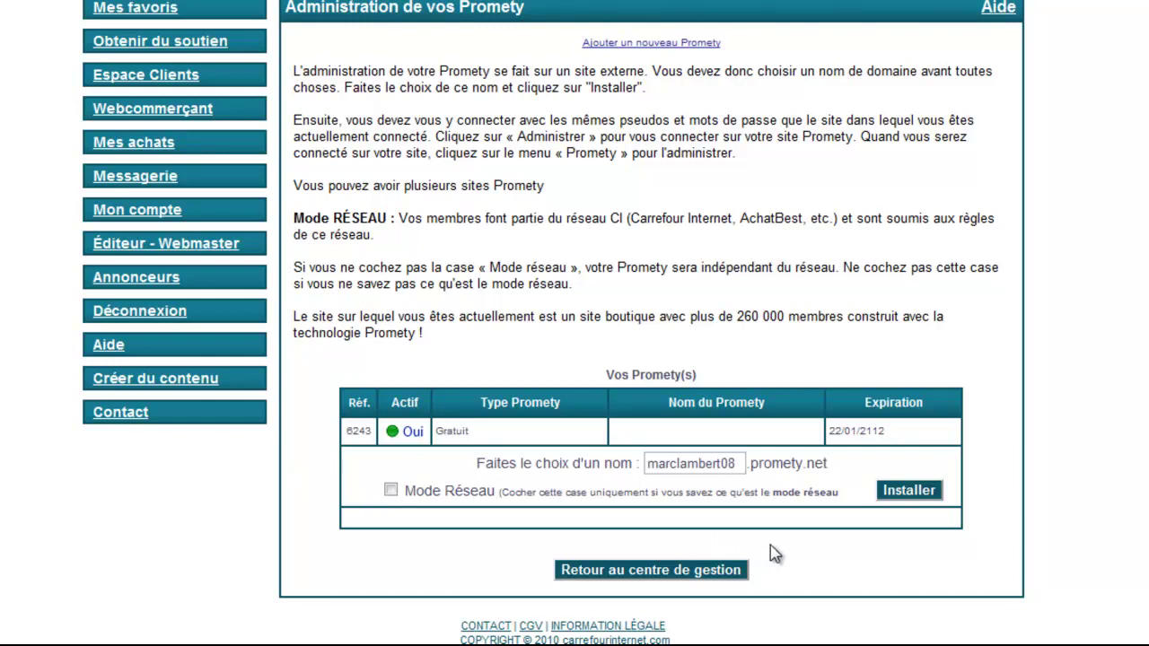
Install the free Promety at its chosen .promety.net address, confirming the permanent-installation warning
click(905, 499)
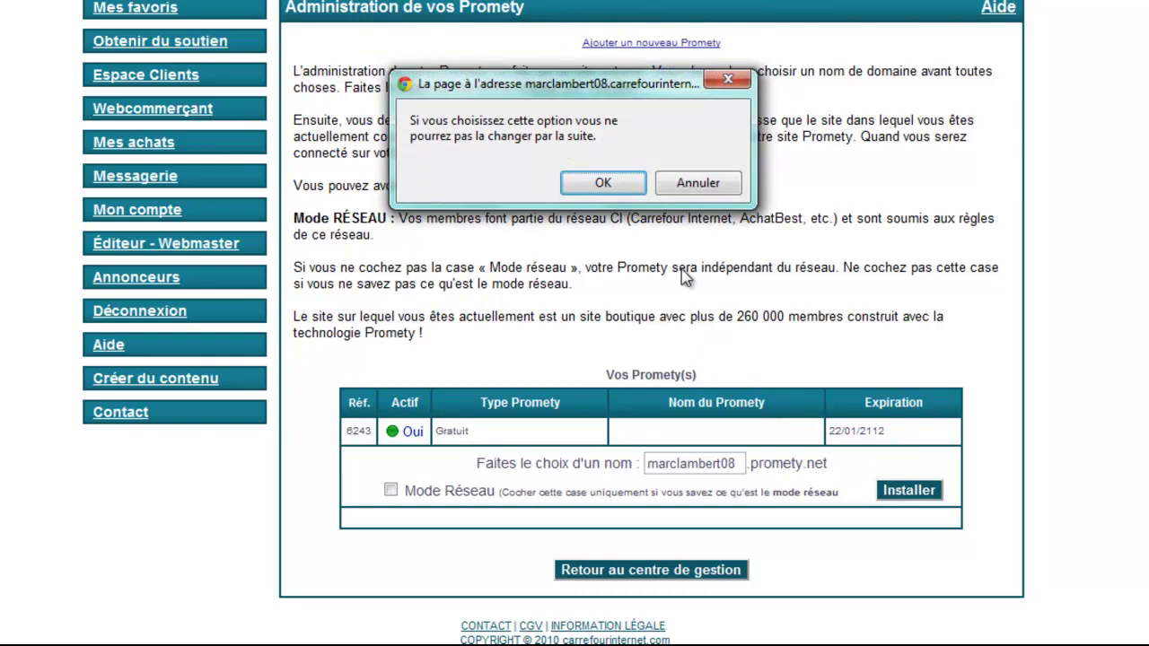
click(602, 183)
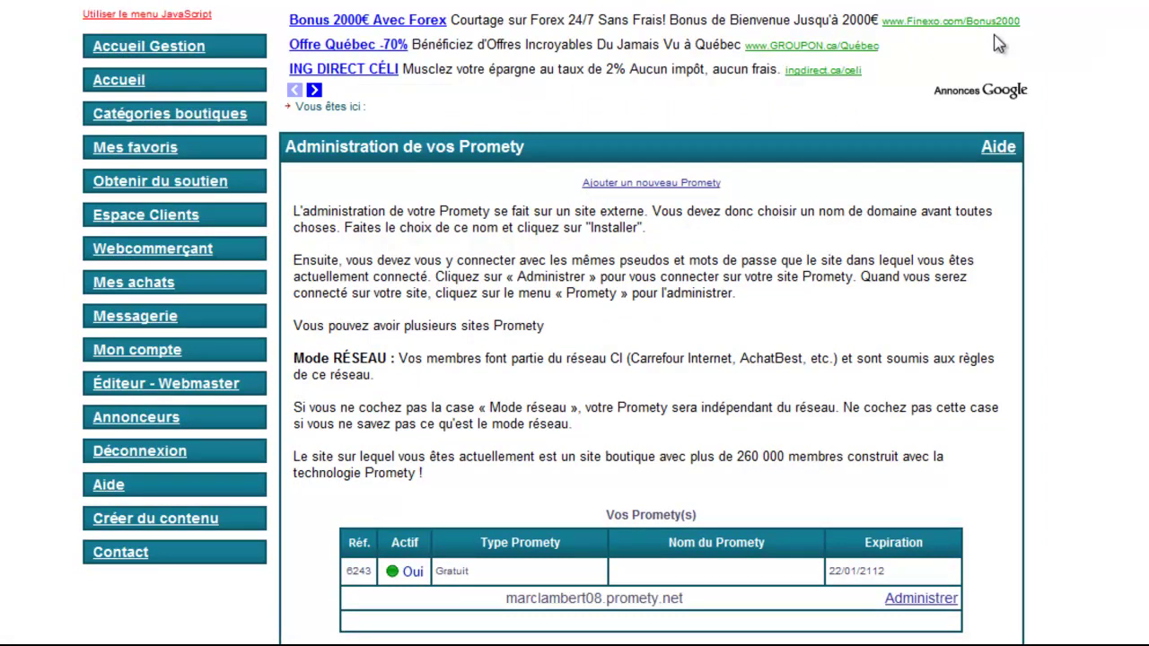
Use the Administrer link beside the Promety site address to reach its admin login
scroll(987, 39, down, 2)
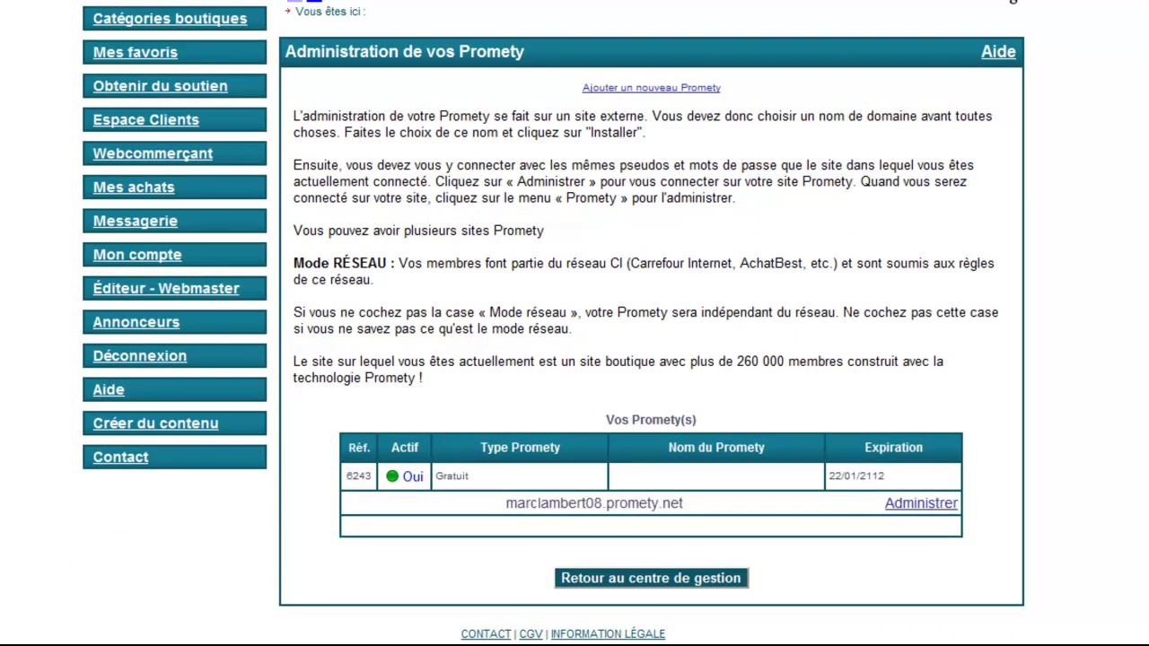
click(921, 504)
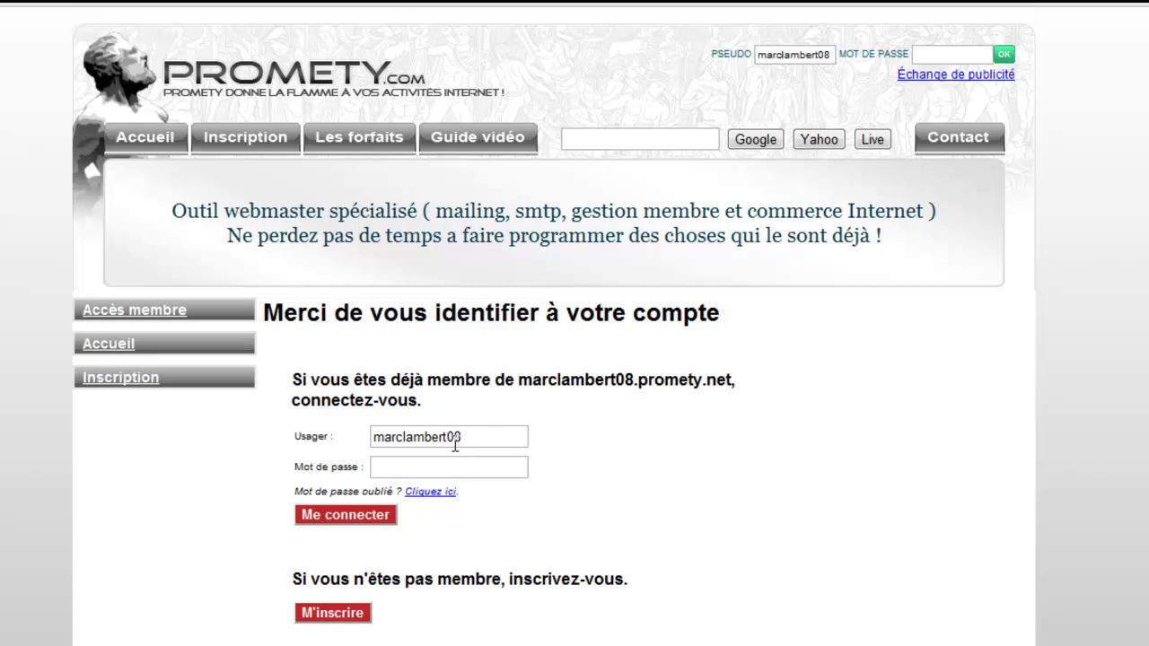
Log in to the Promety site with the account password and go to Accueil Gestion
click(432, 467)
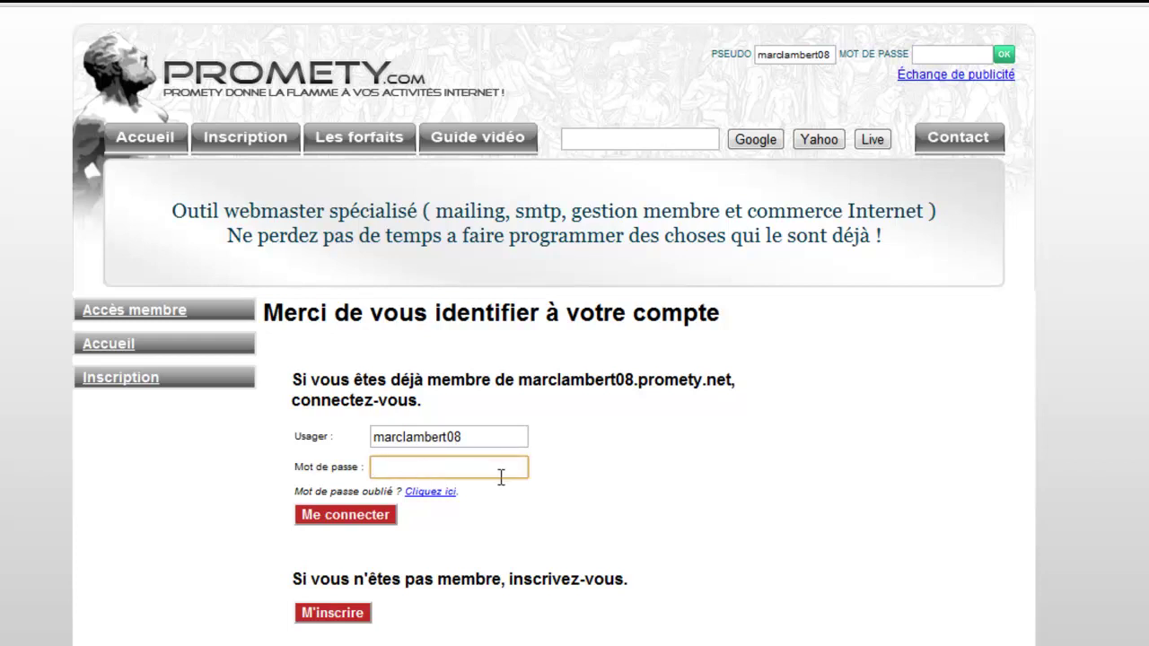
text(•••••••••)
click(368, 517)
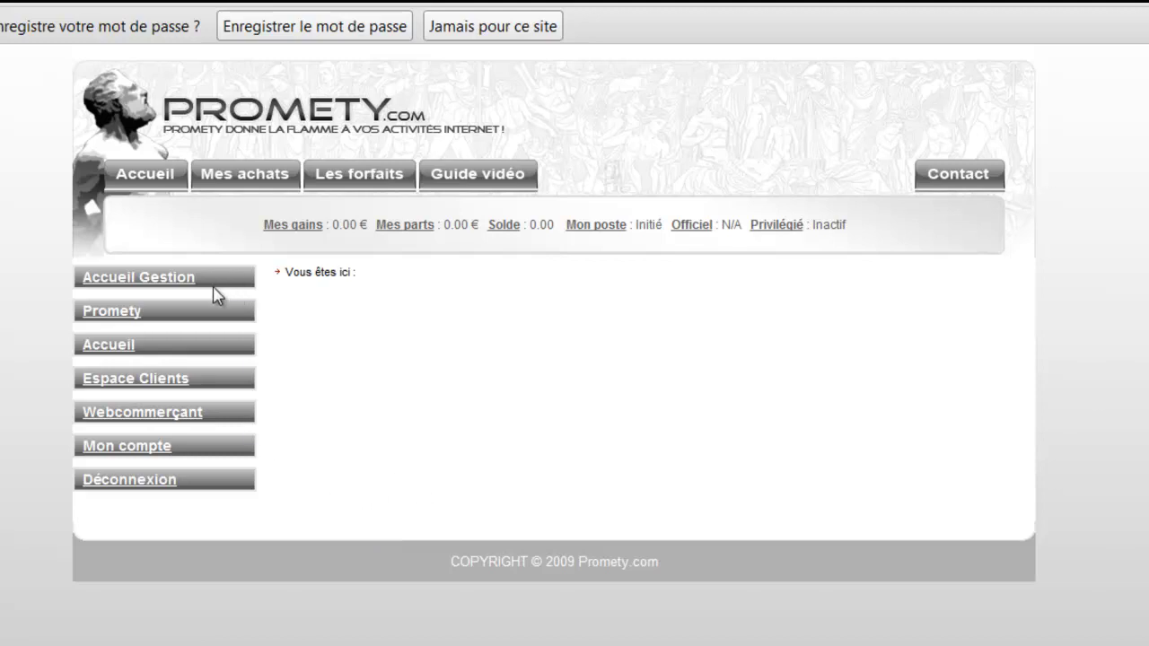
click(177, 284)
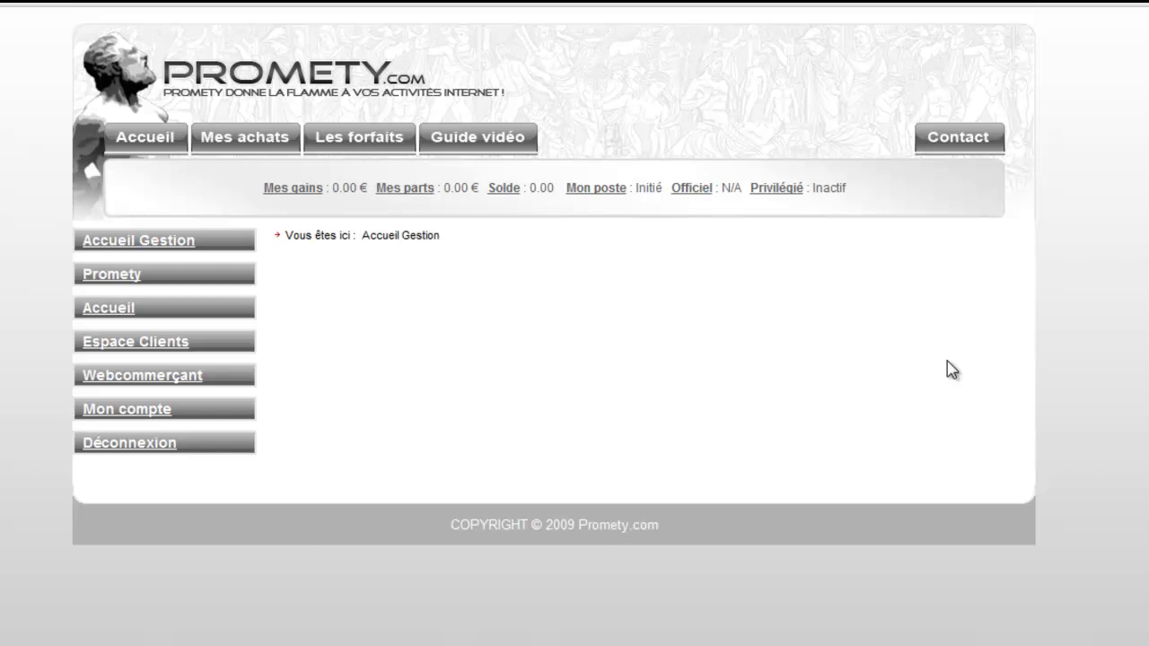
Browse the Webcommerçant and Mon compte sections, then return to the Promety administration section
click(134, 286)
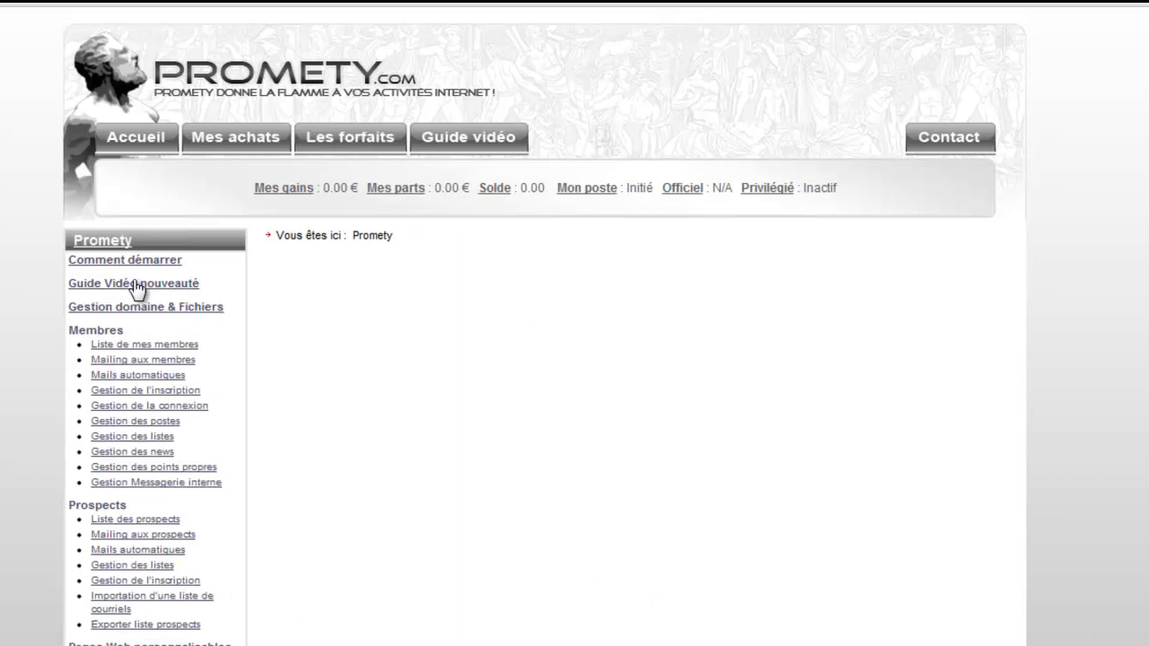
scroll(608, 266, down, 1)
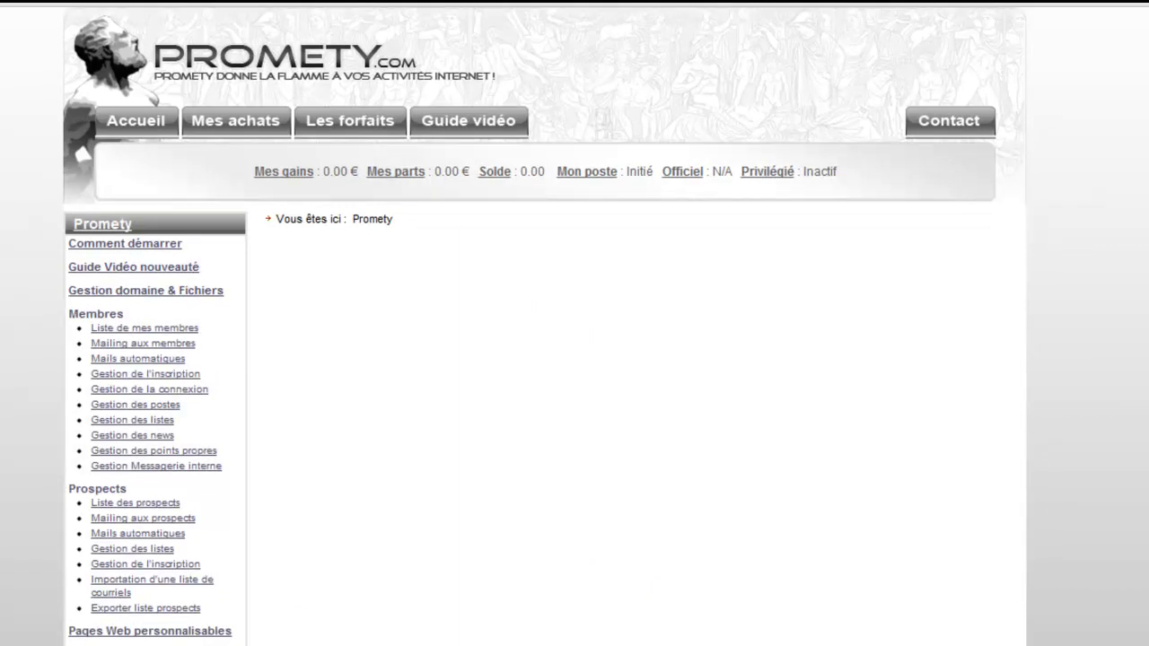
scroll(545, 327, down, 4)
scroll(574, 327, down, 7)
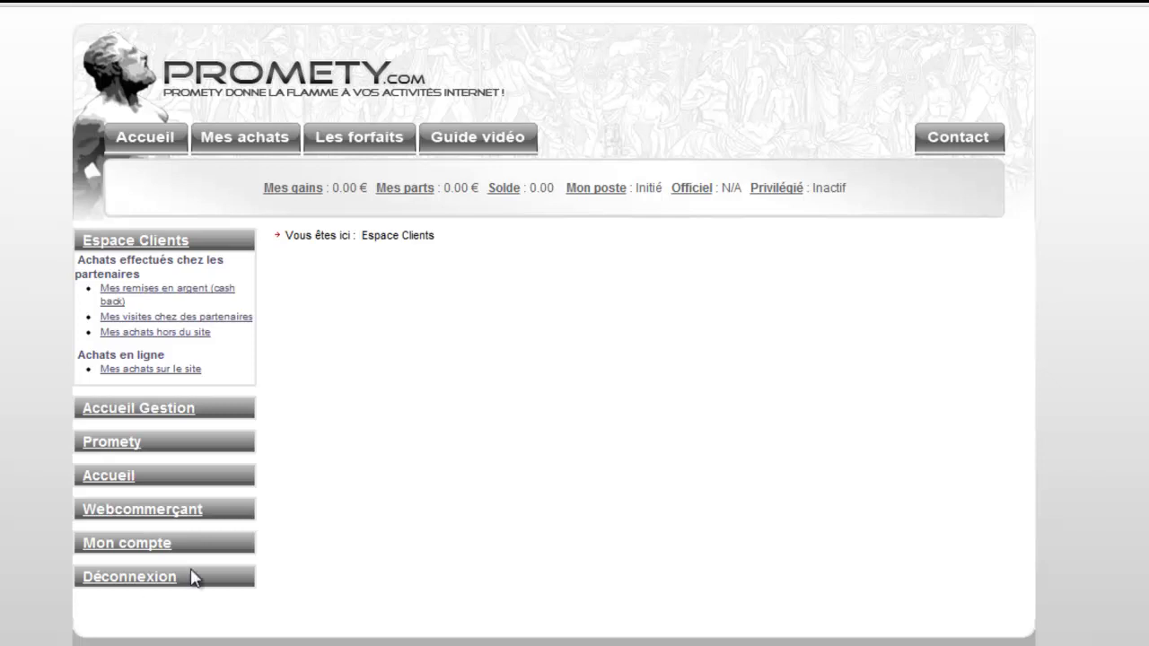
click(208, 511)
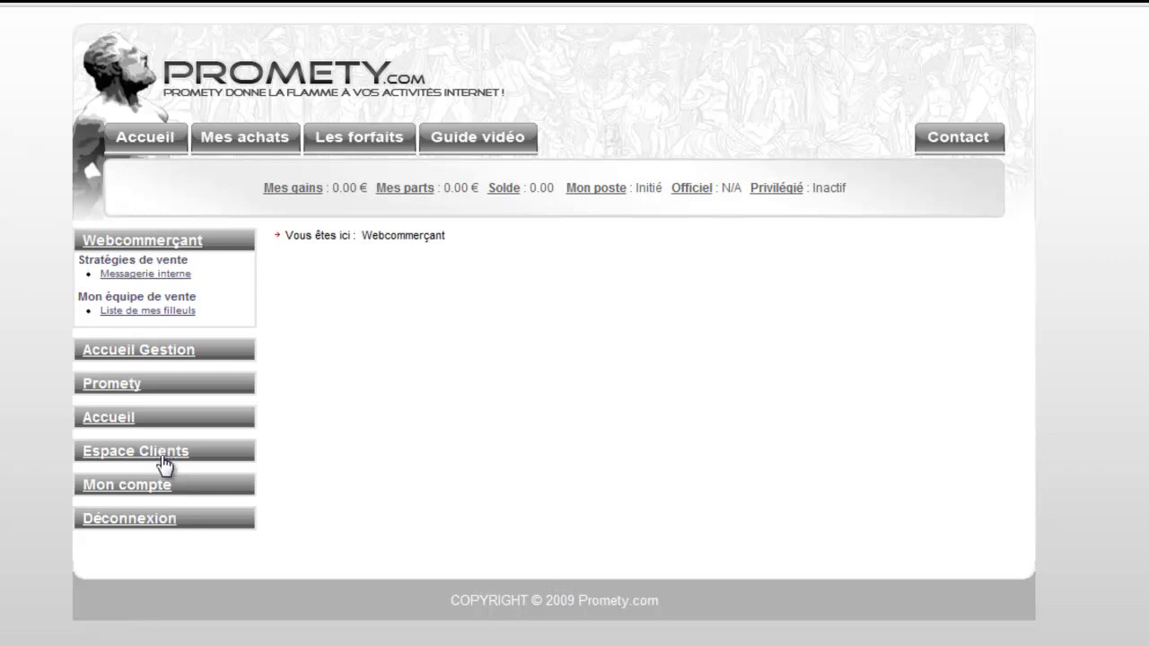
click(157, 489)
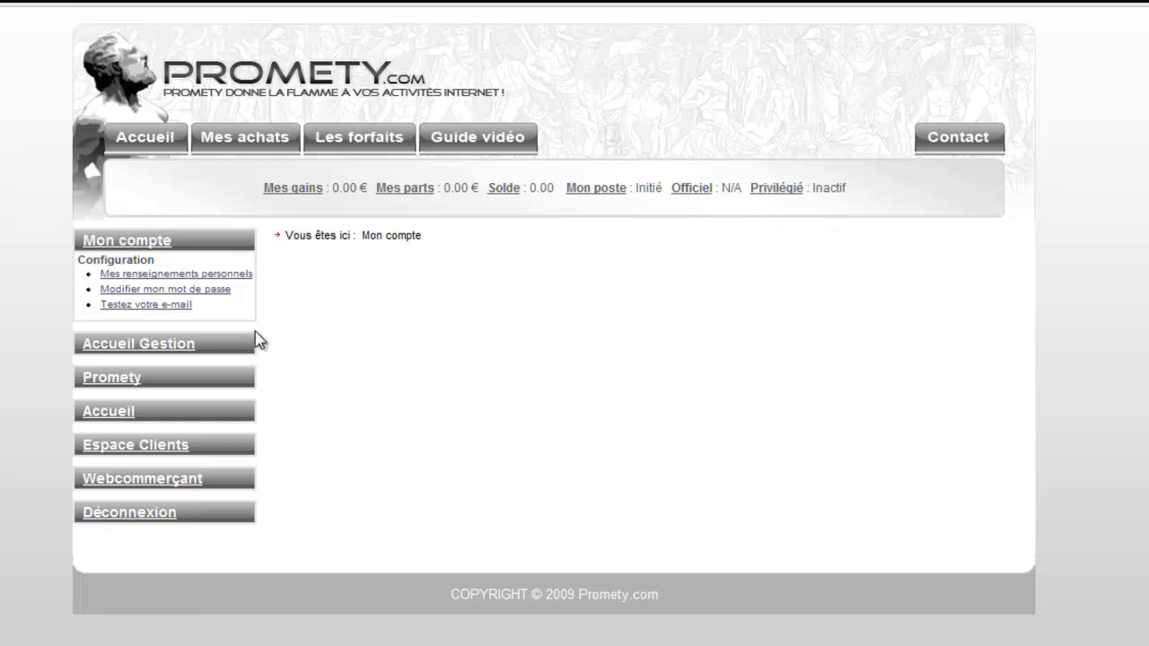
click(128, 381)
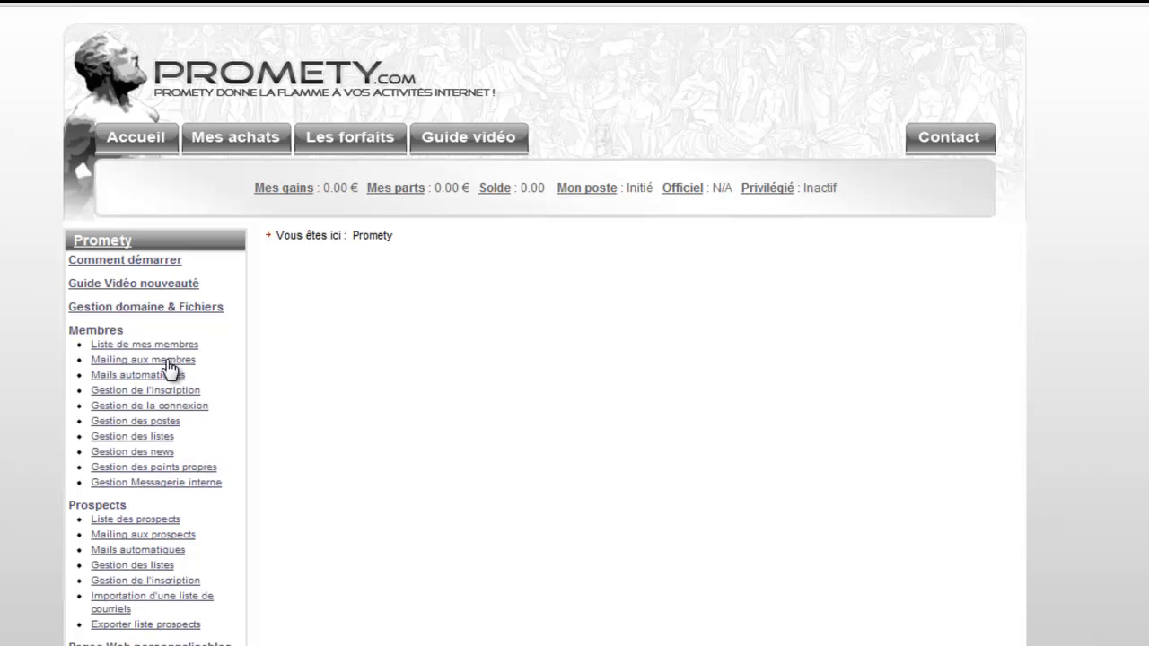
Create a member post named 'Vendeurs' in Gestion des postes
click(176, 422)
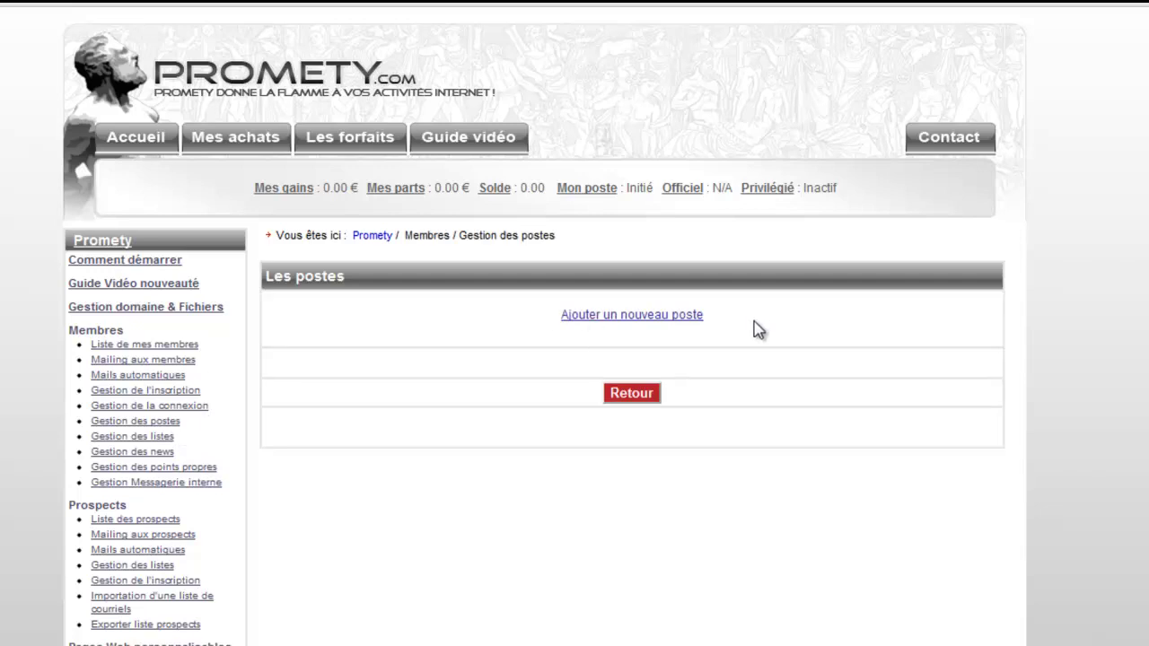
click(696, 323)
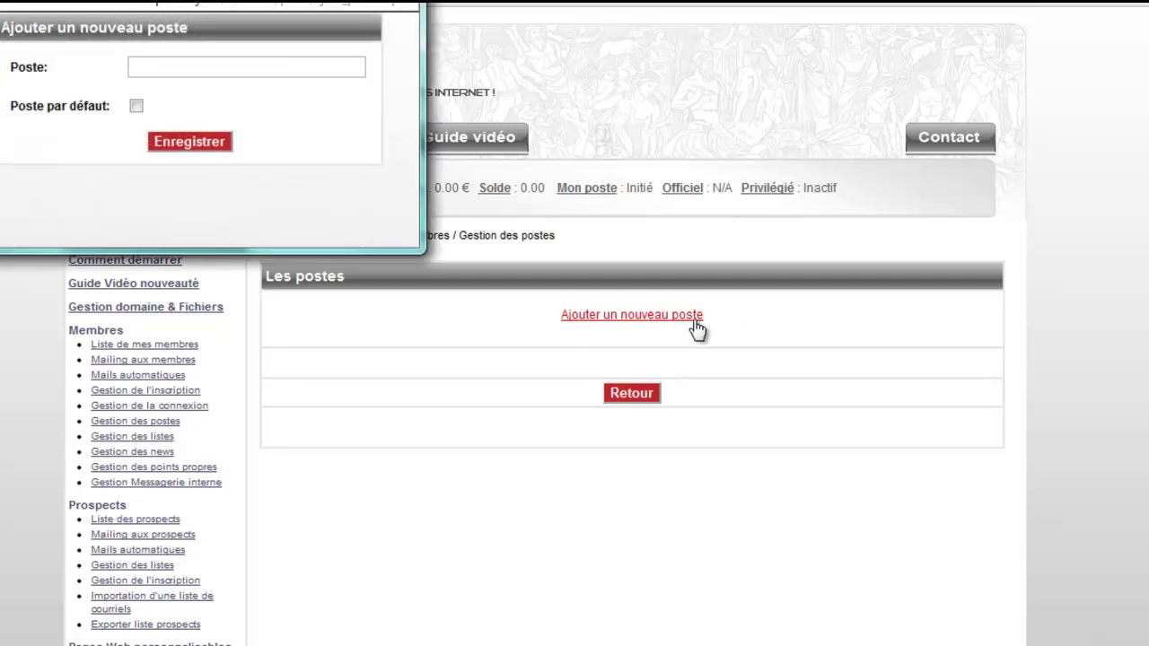
drag(216, 1, 235, 137)
click(246, 213)
text(Vendeurs)
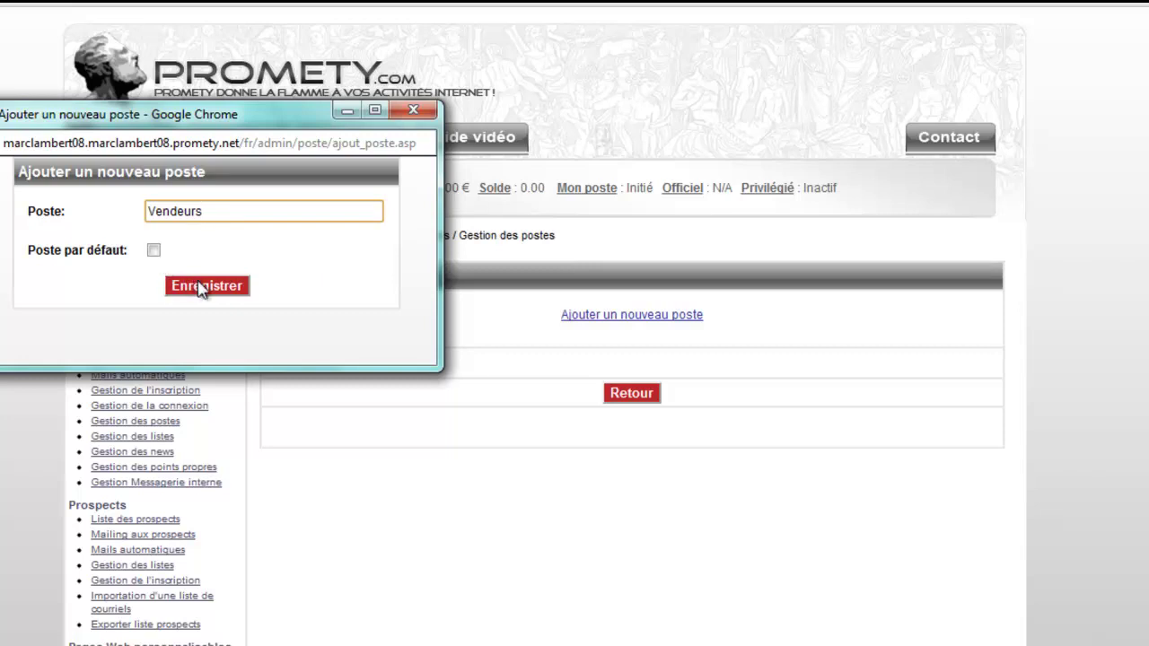
click(206, 288)
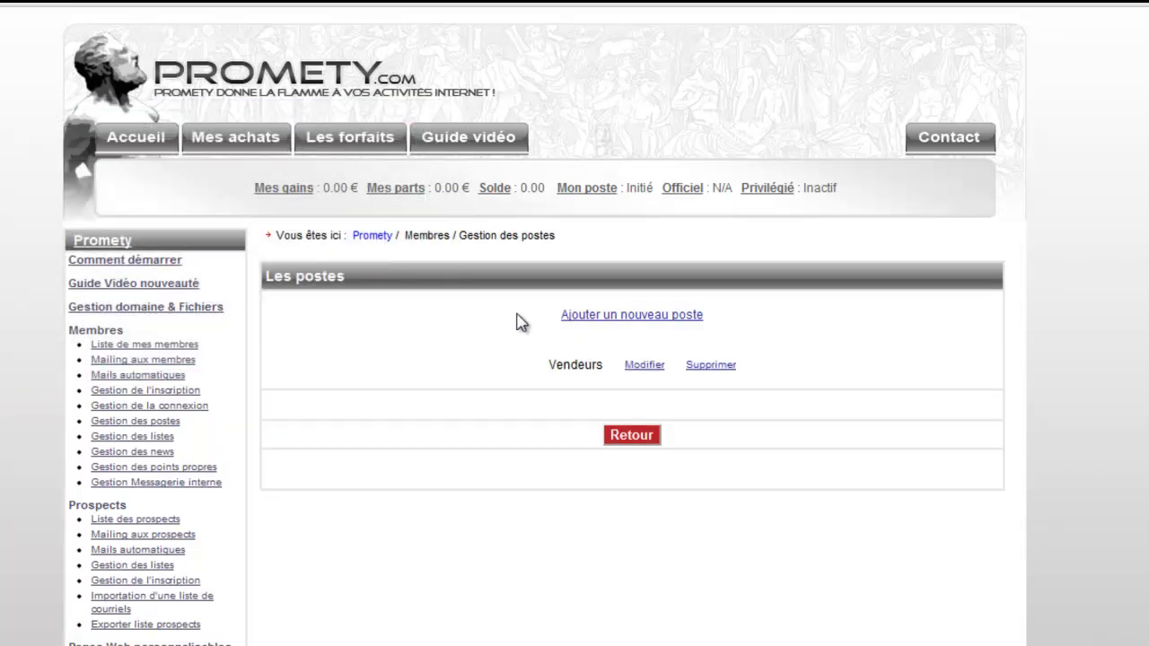
Add a second member post named 'Administrateurs'
click(575, 321)
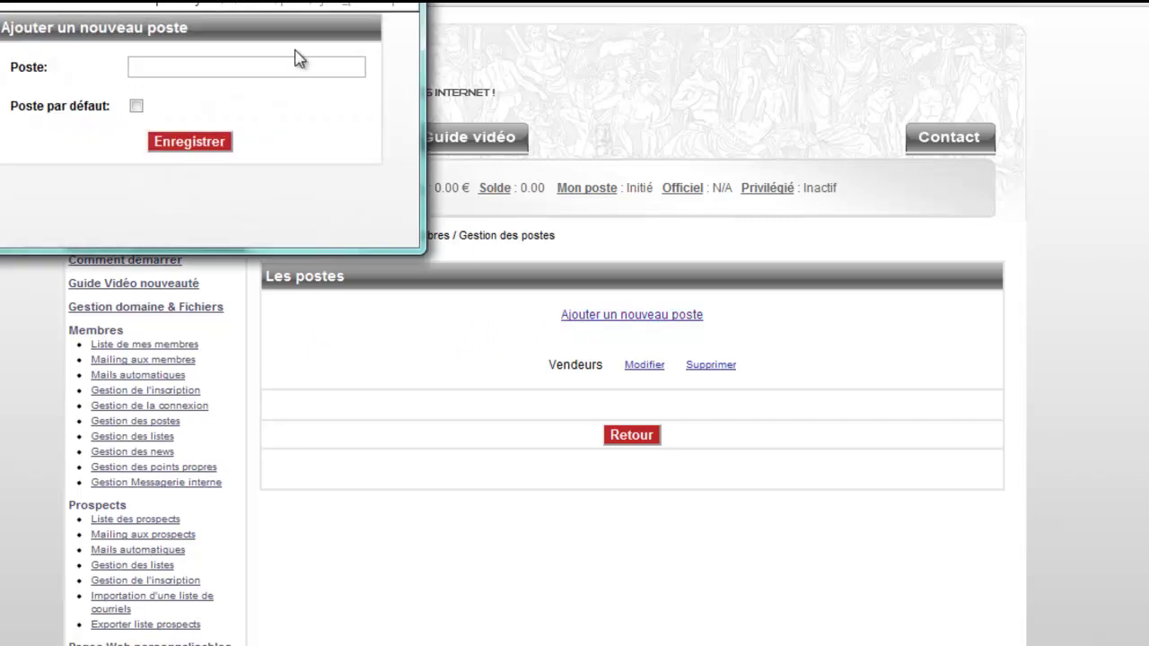
click(291, 69)
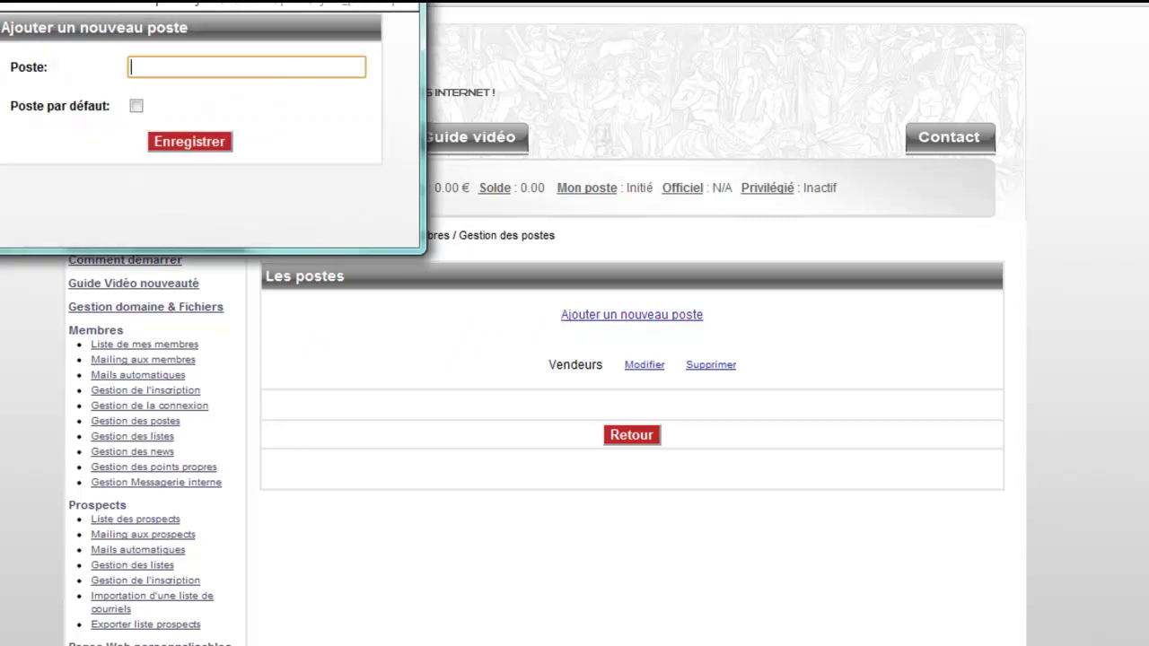
text(A)
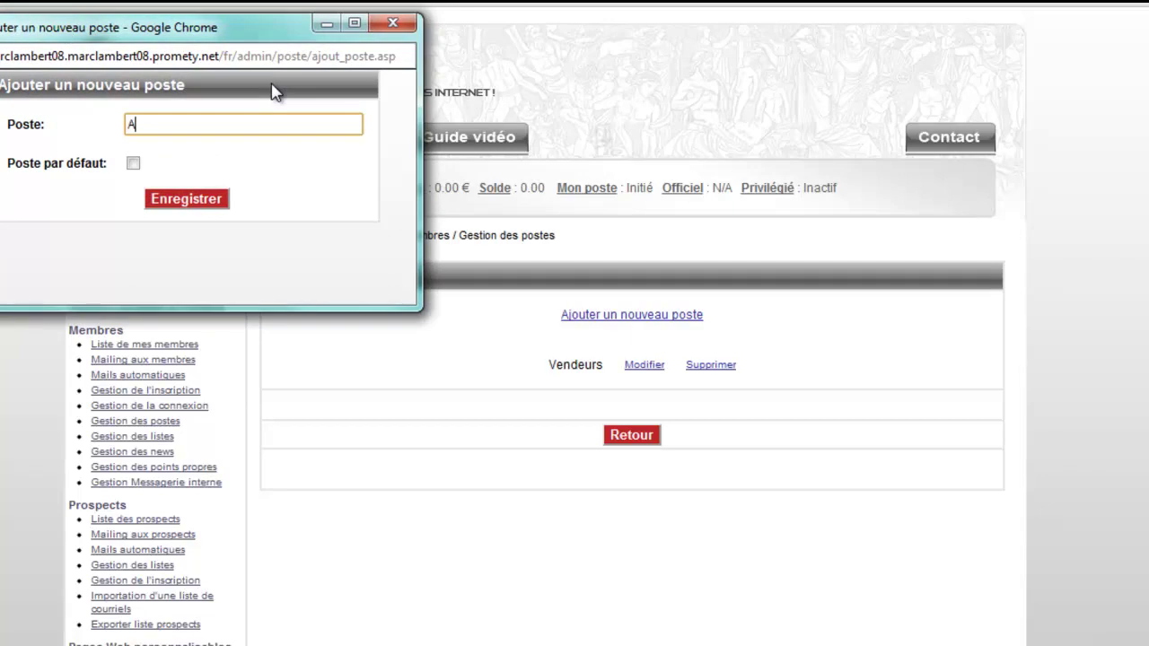
text(dministrateurs)
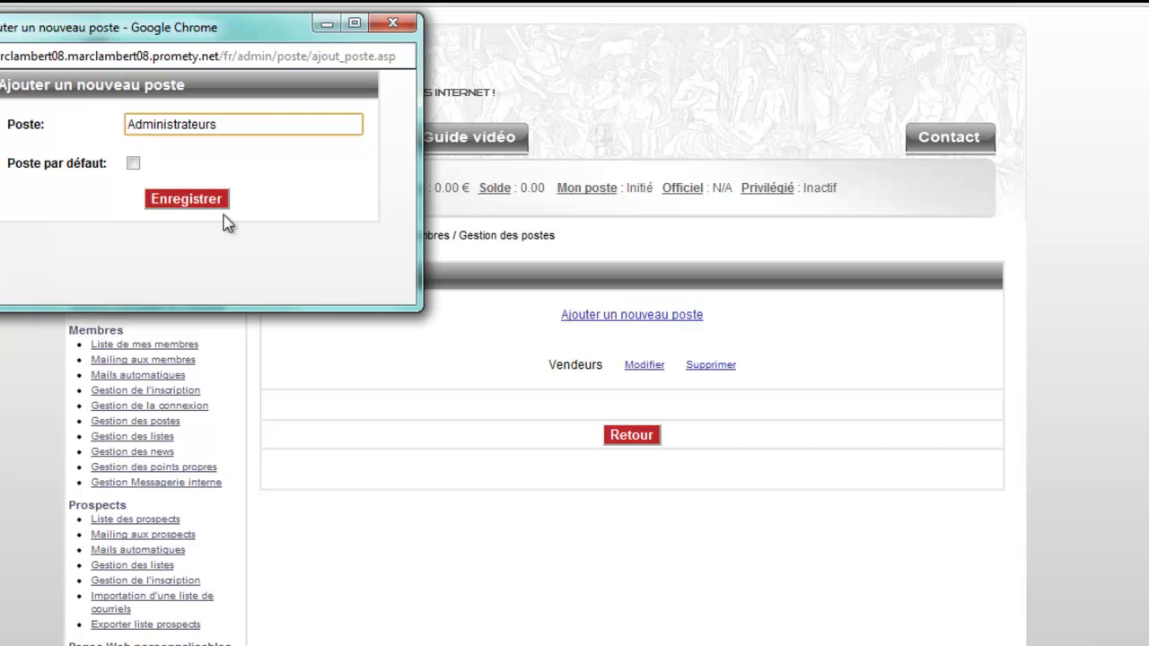
click(185, 205)
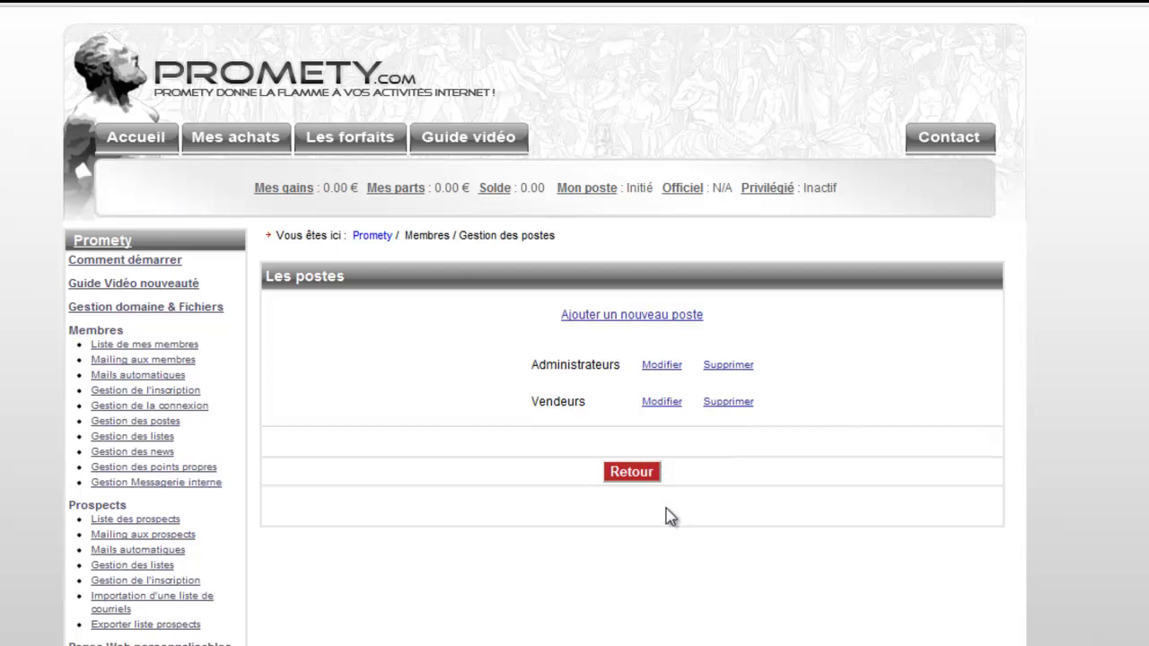
Leave post management and scroll down the left menu
click(651, 483)
scroll(575, 323, down, 5)
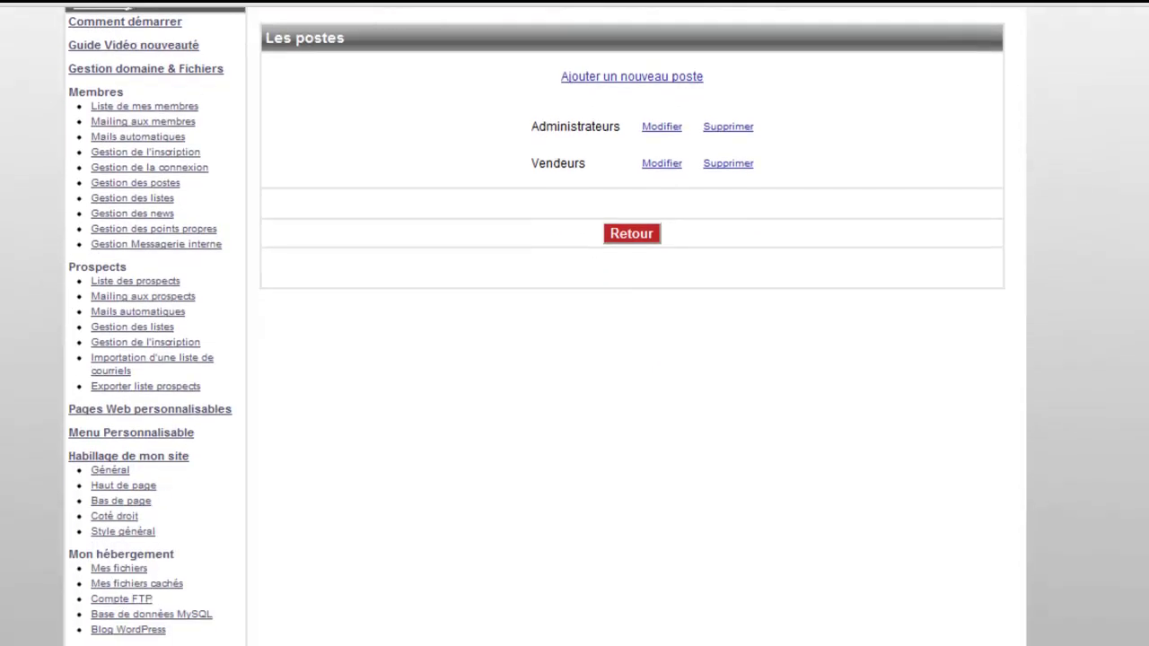
scroll(575, 323, down, 1)
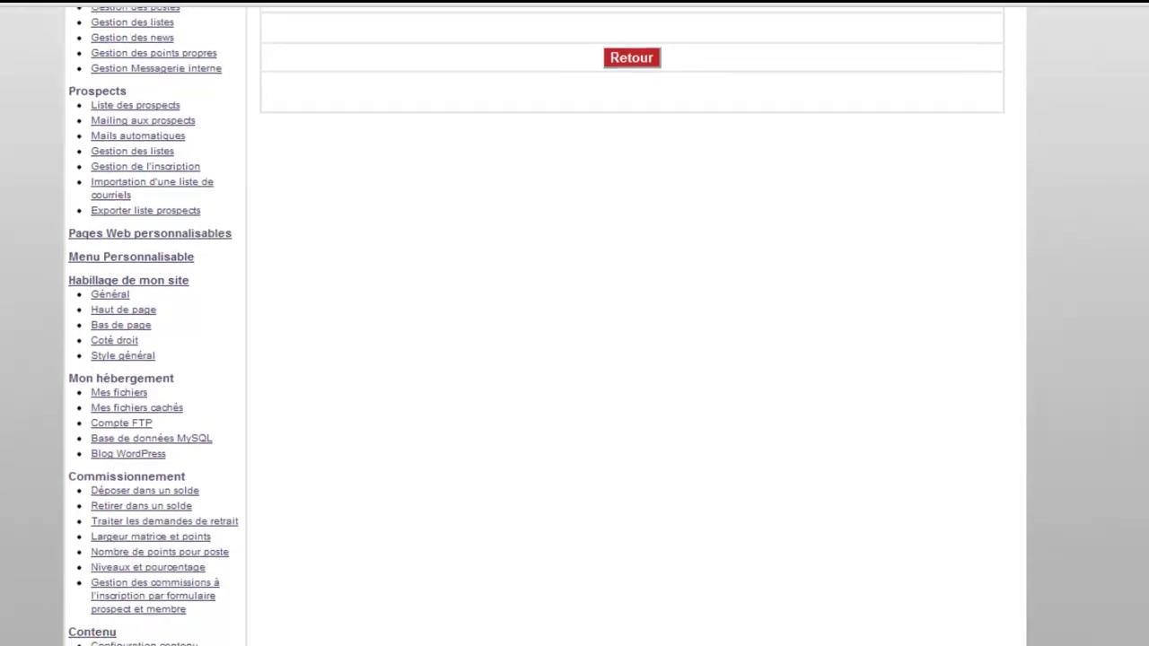
scroll(574, 323, down, 1)
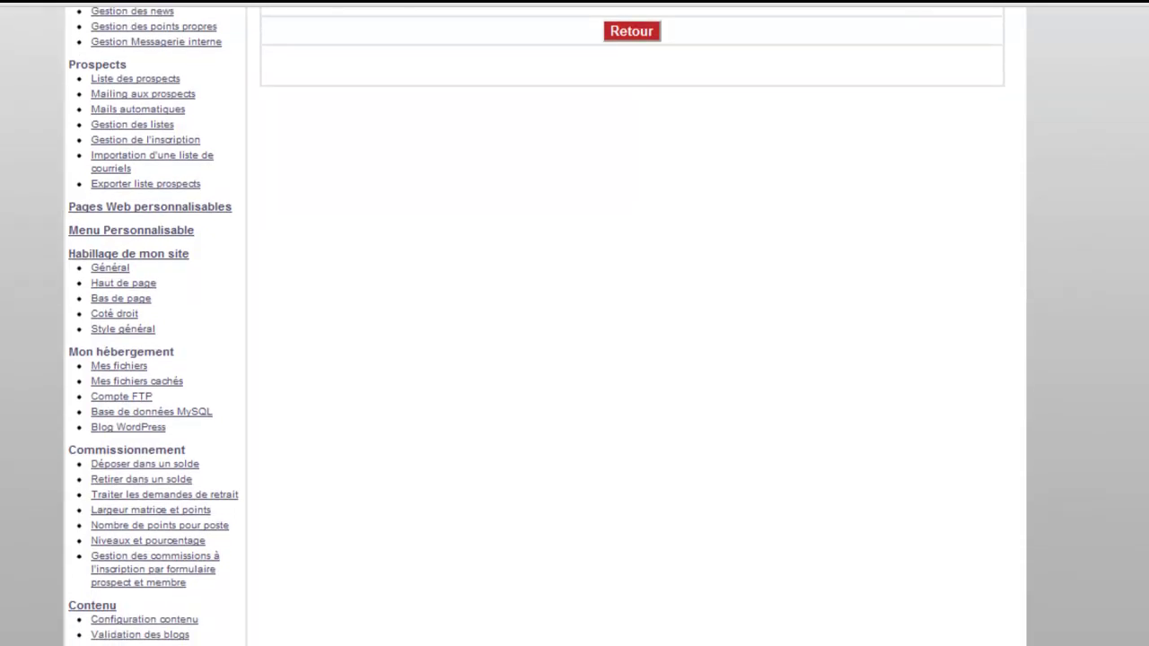
scroll(575, 323, down, 1)
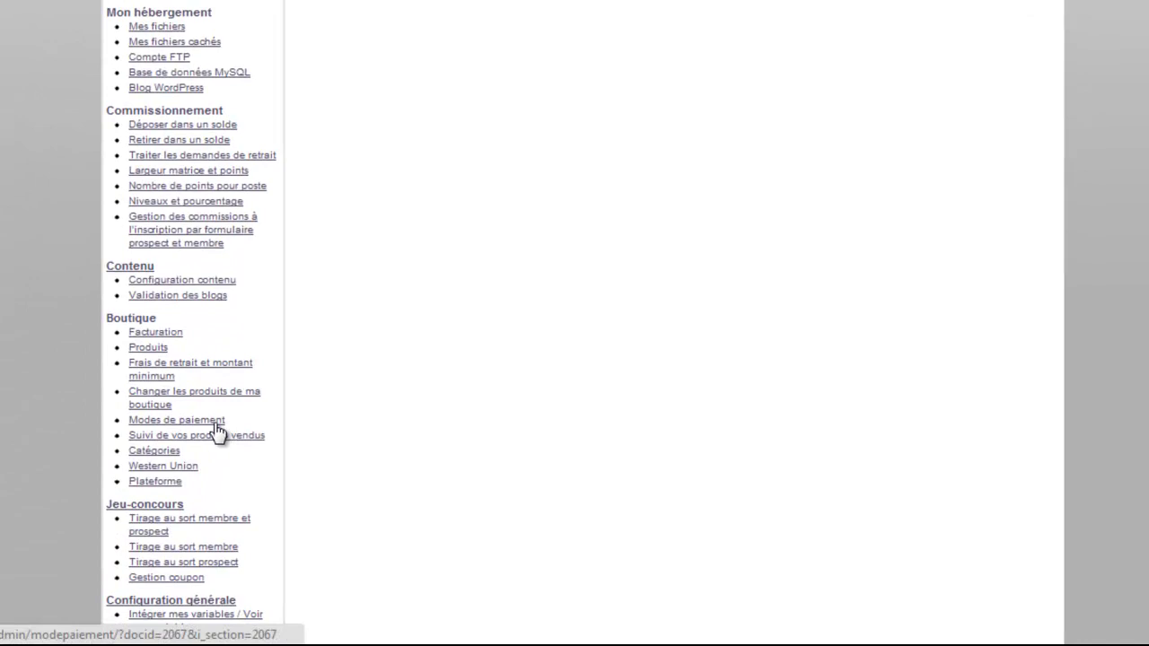
Open Boutique > Modes de paiement and clear the 'no listed payment method' option
click(216, 423)
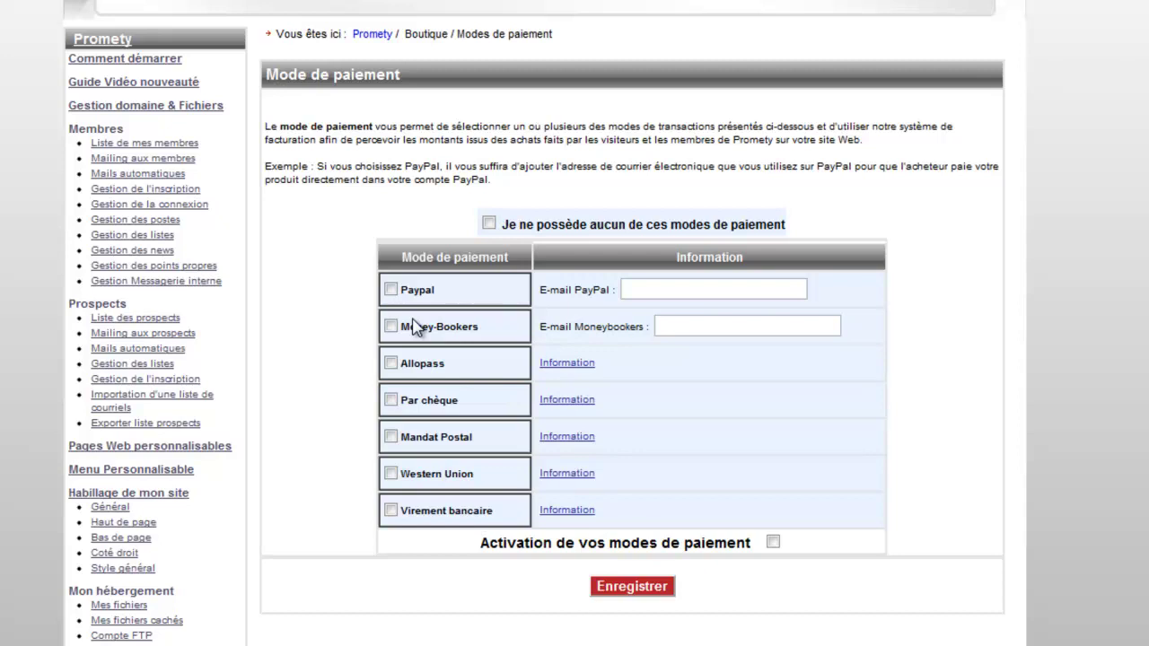
click(488, 222)
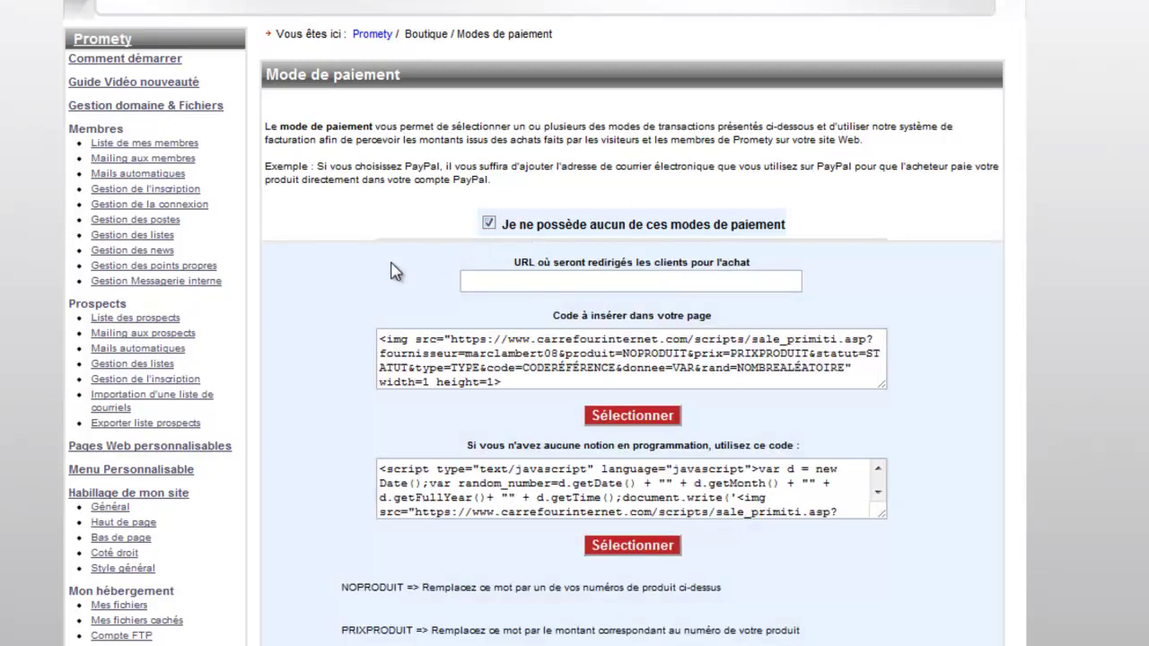
scroll(575, 323, down, 3)
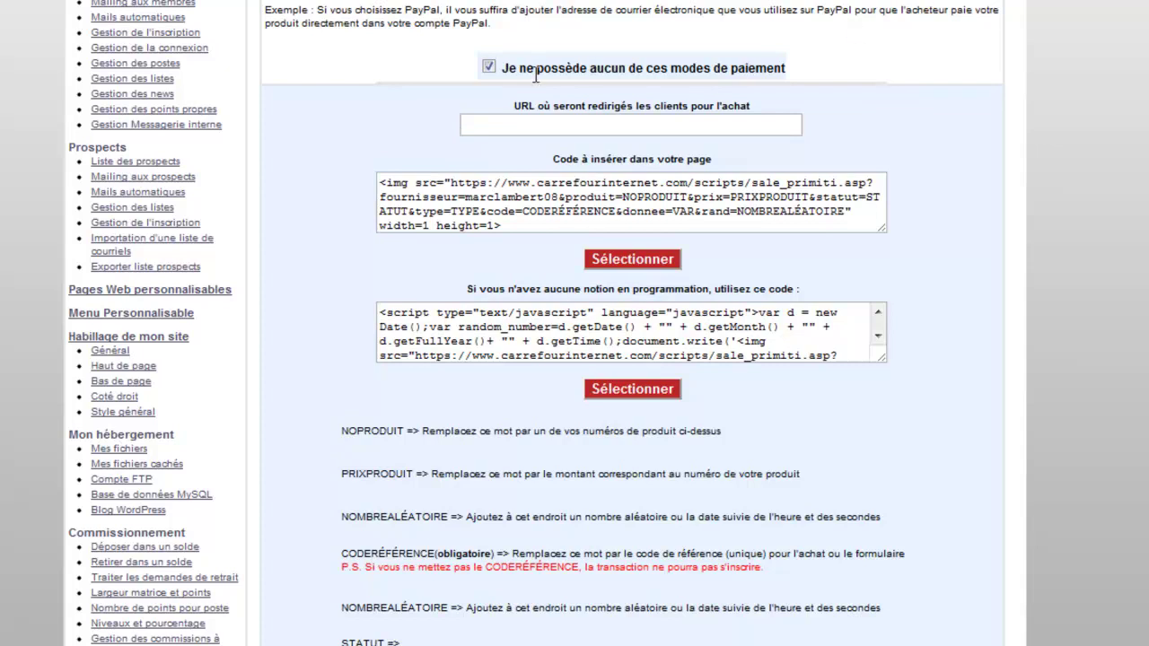
click(489, 67)
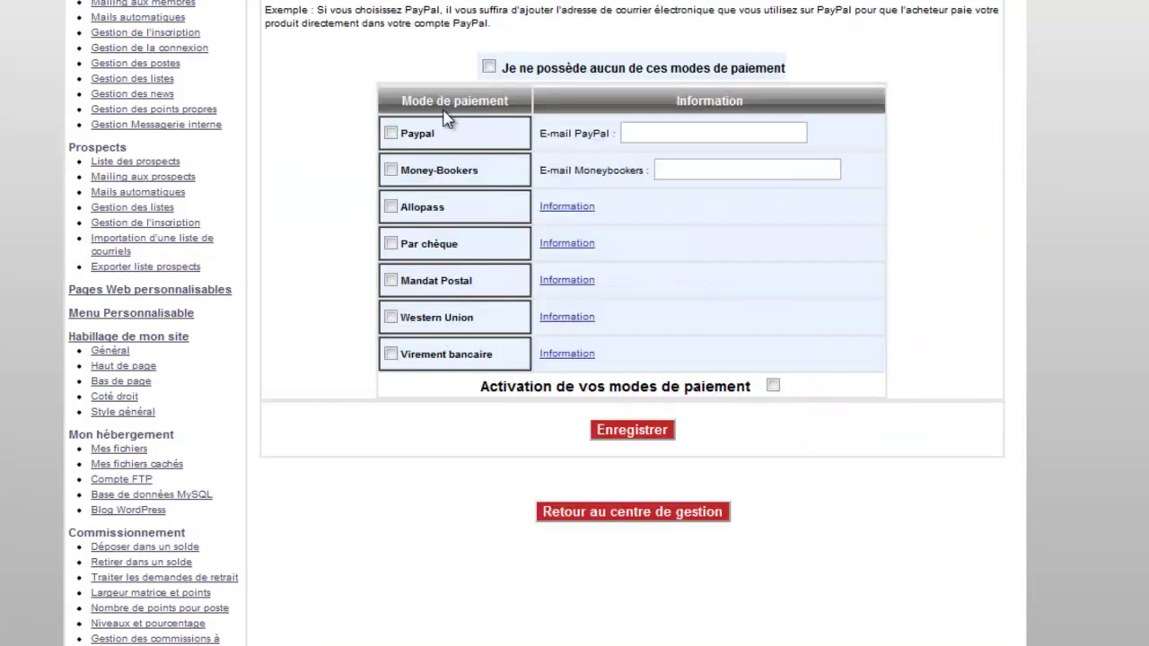
Select PayPal, enter the seller's PayPal e-mail address, and tick Activation de vos modes de paiement
click(390, 133)
click(755, 135)
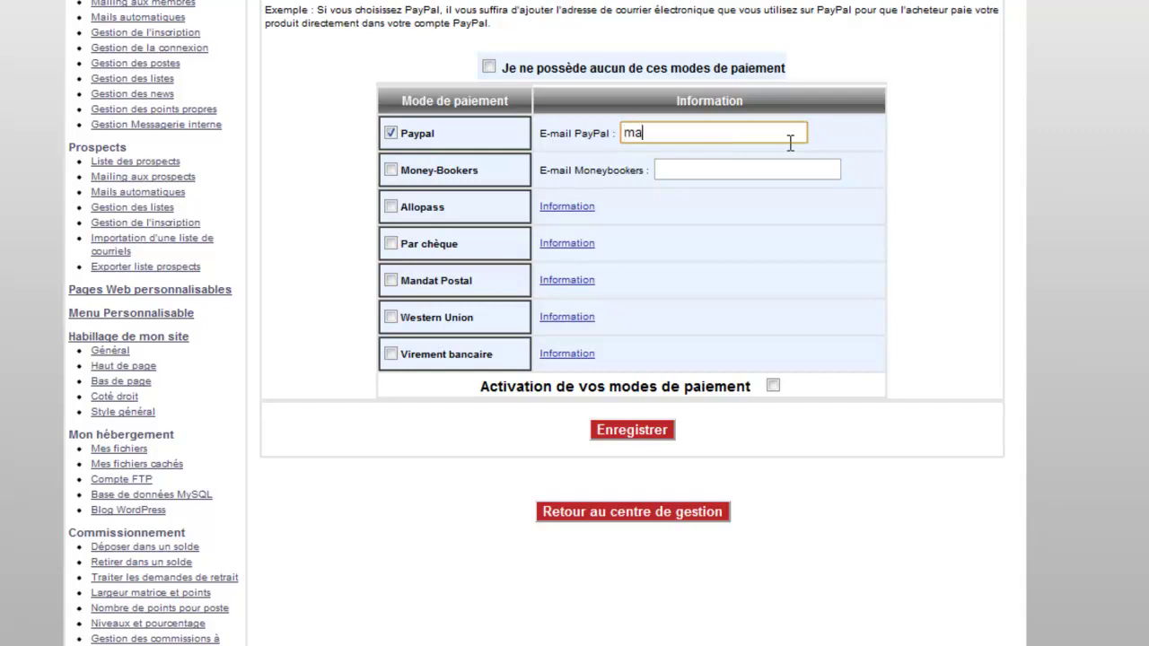
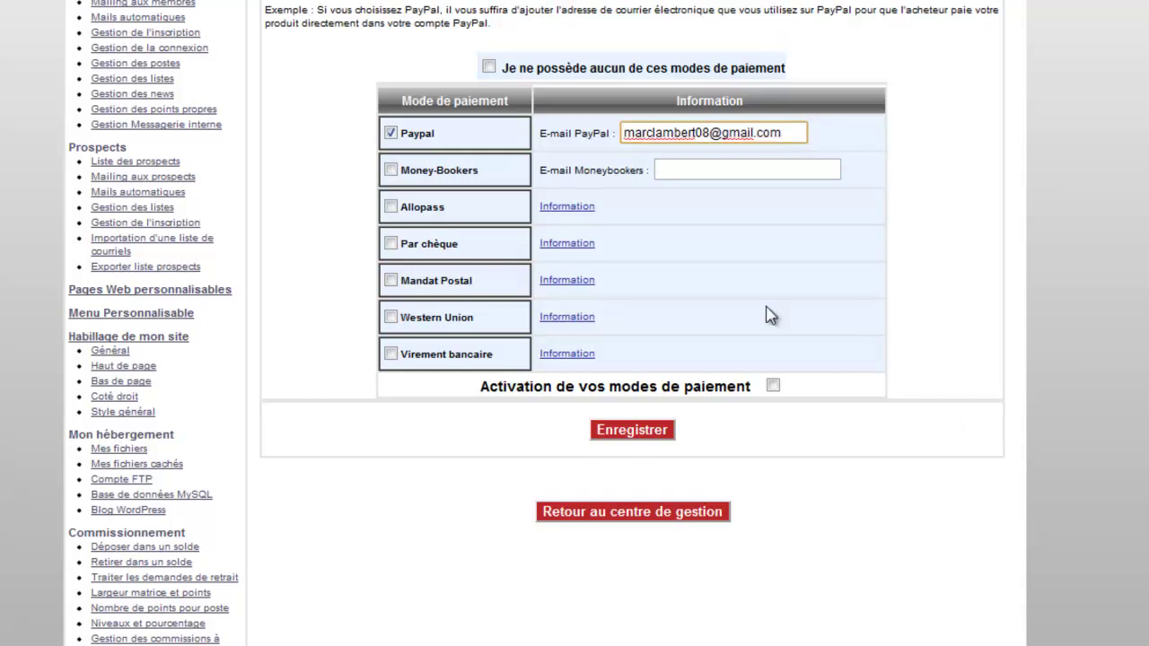
click(773, 385)
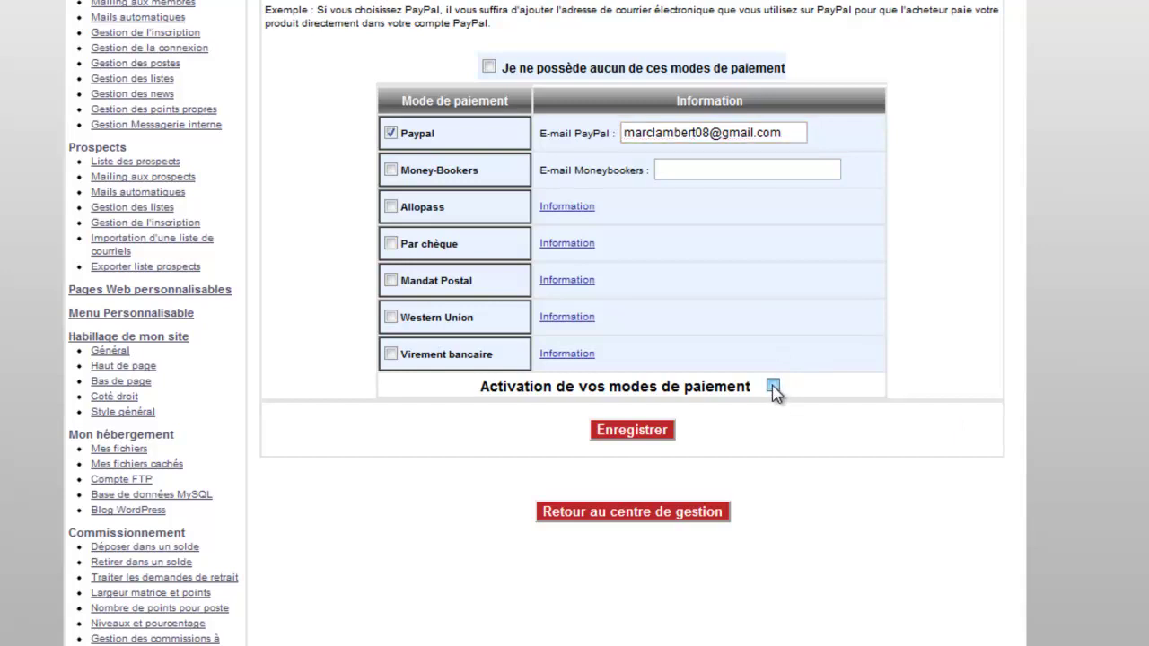
click(649, 427)
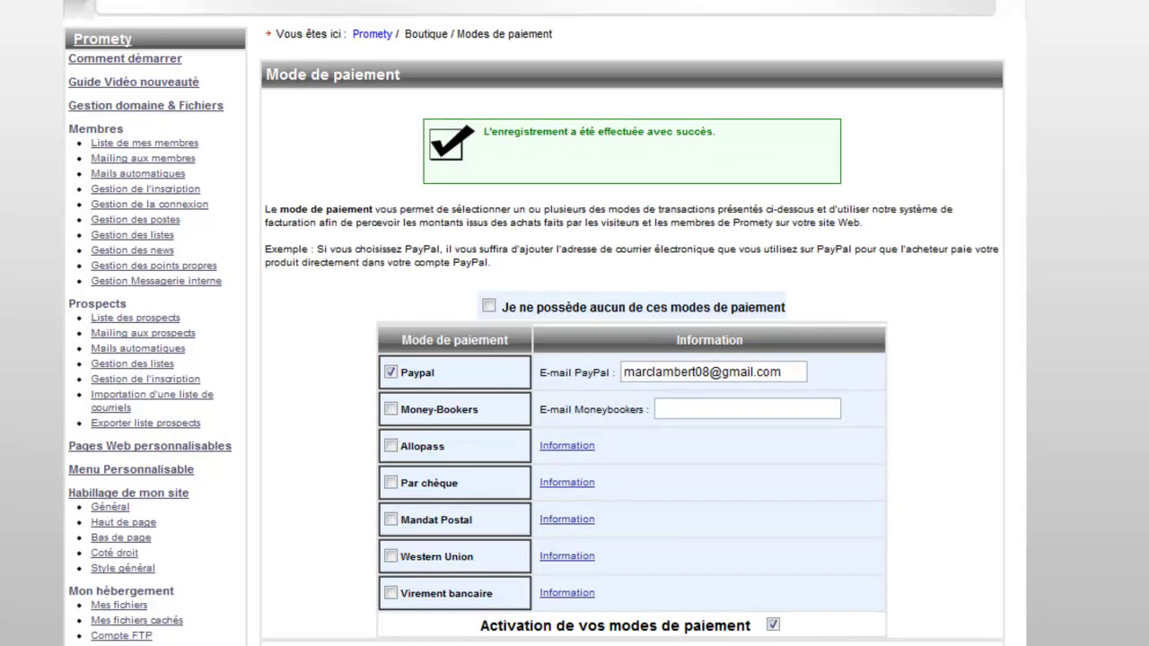
scroll(575, 360, down, 1)
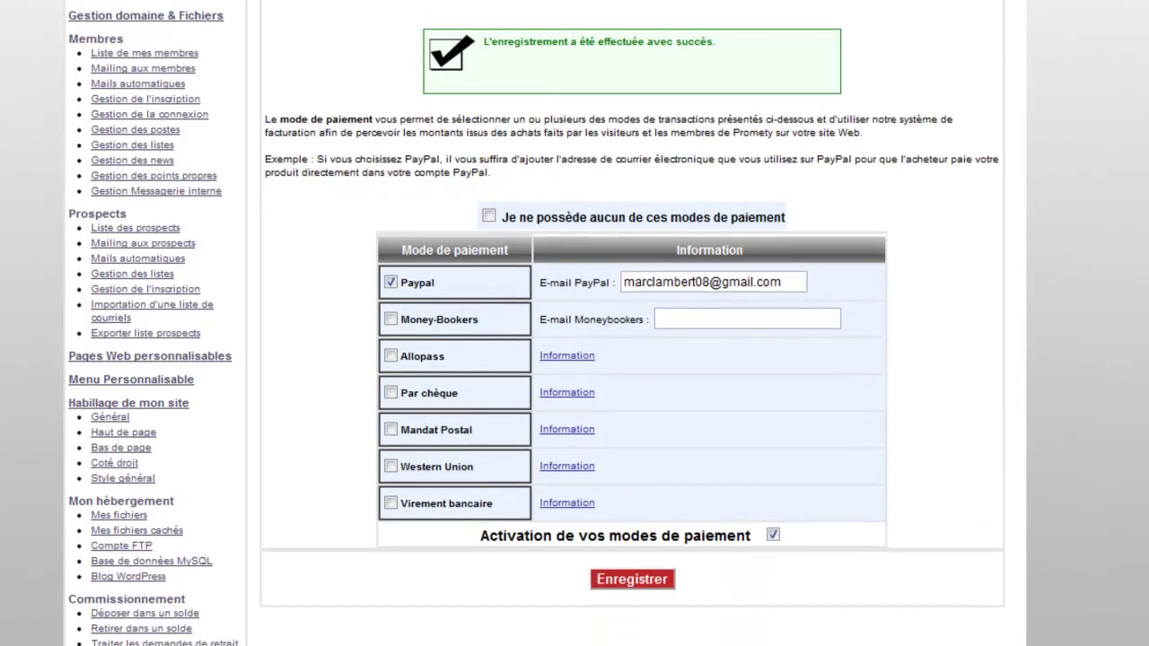
scroll(574, 324, up, 1)
scroll(575, 324, down, 1)
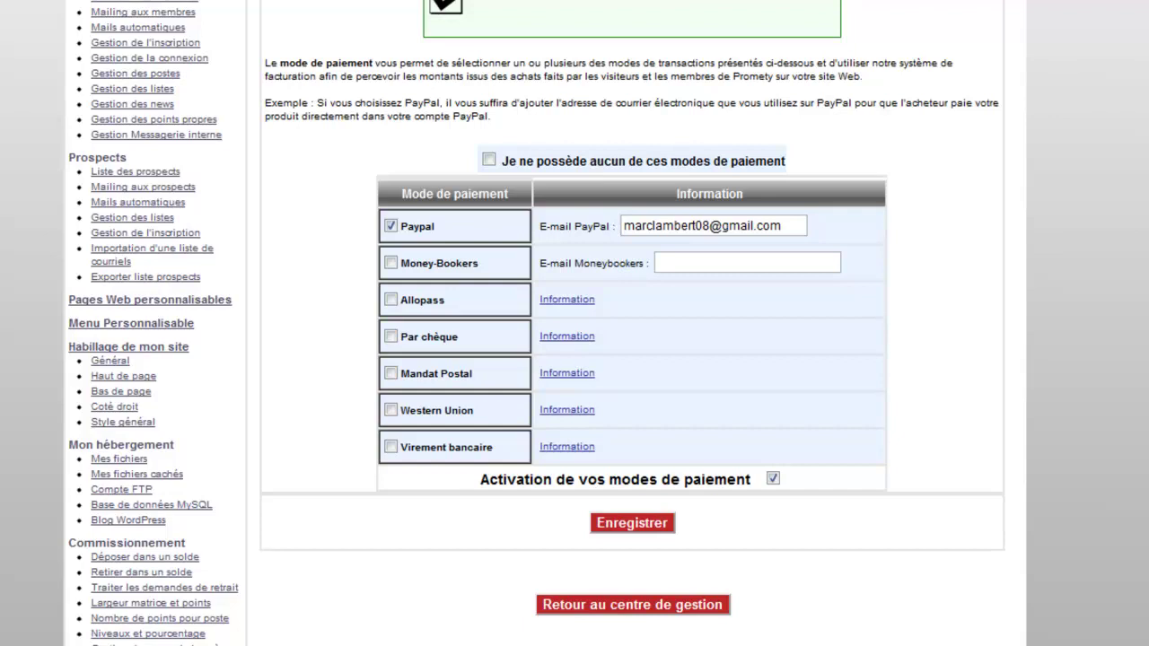
scroll(575, 324, down, 3)
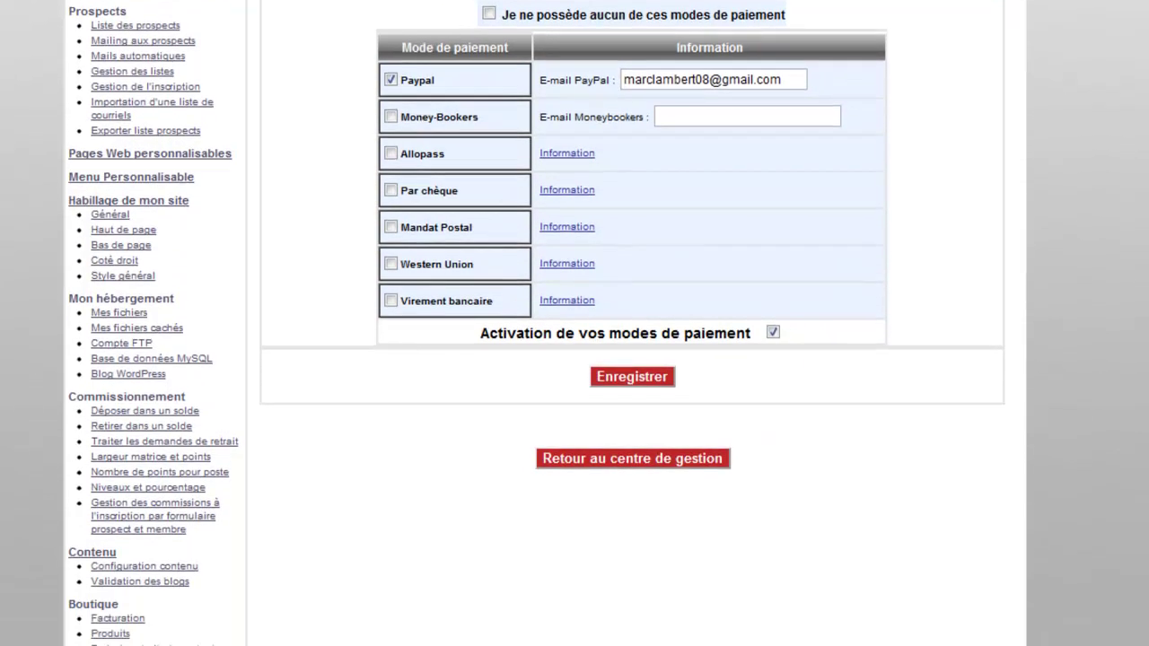
scroll(575, 323, down, 3)
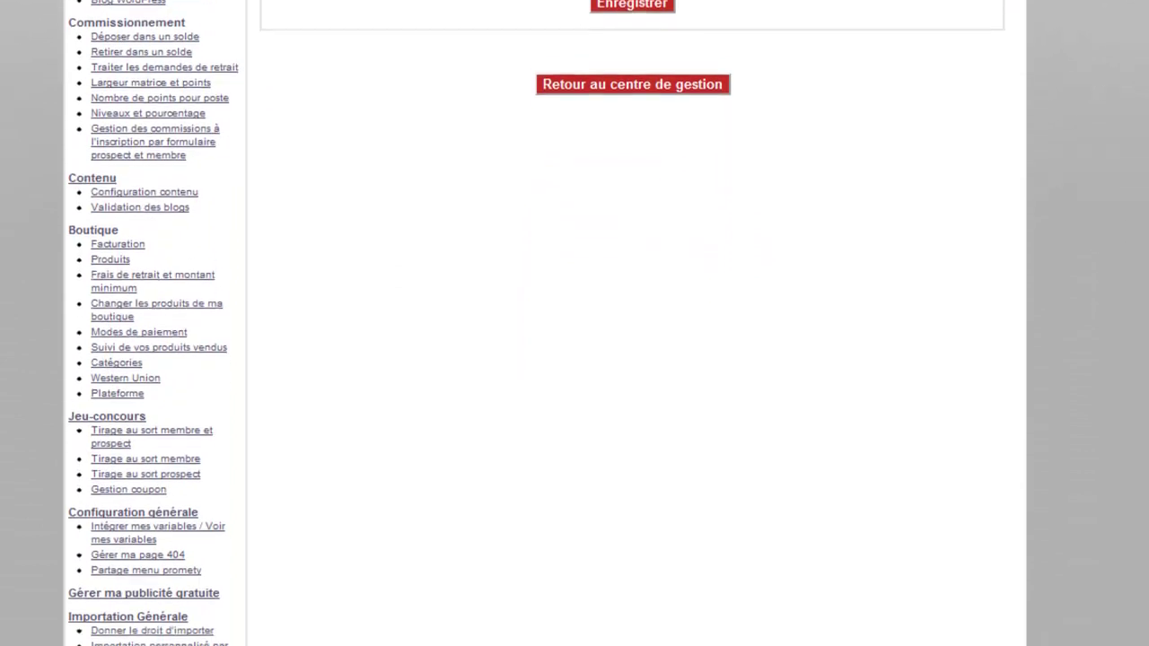
scroll(574, 323, down, 1)
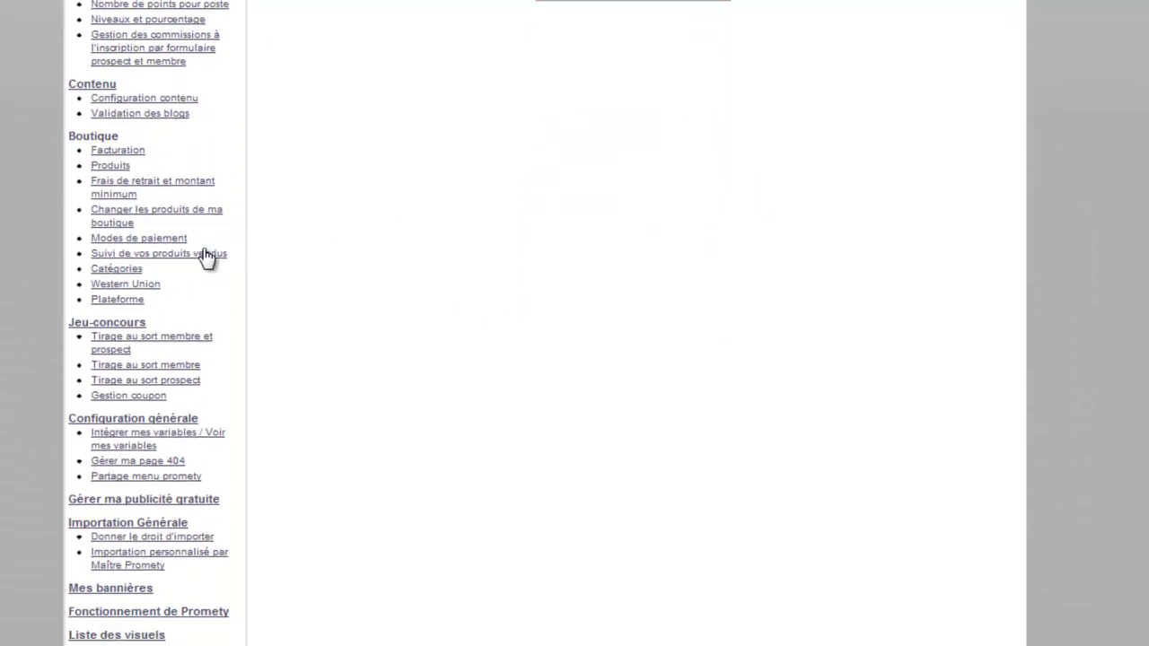
Create a shop category named 'livres policiers' with language Francais
click(133, 272)
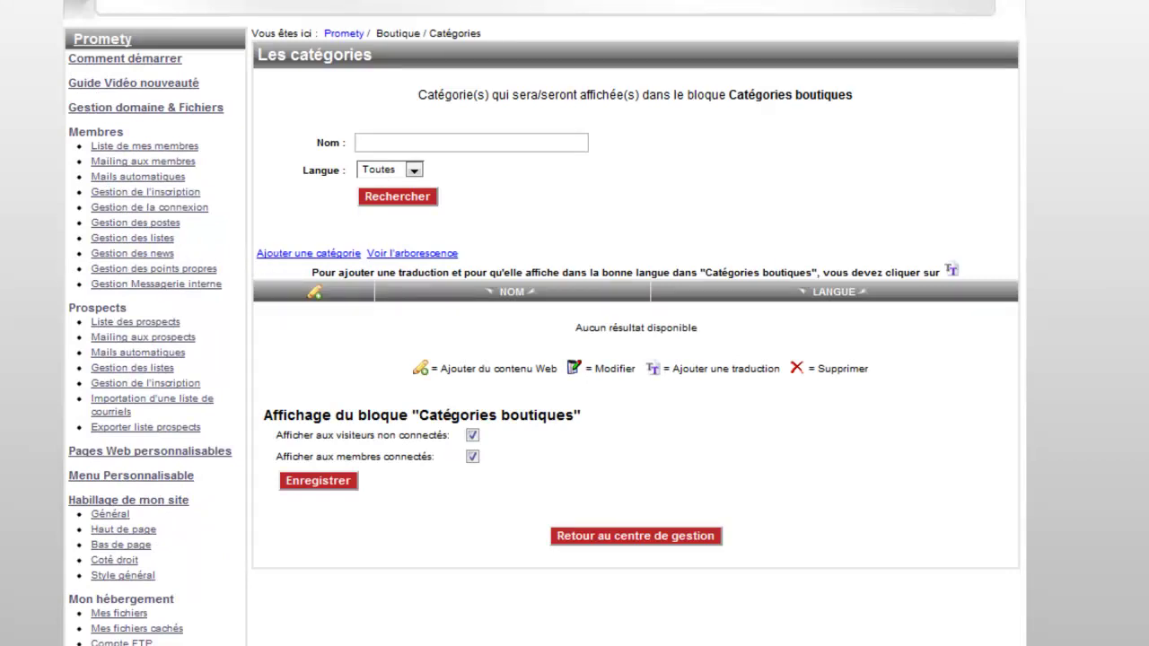
scroll(557, 259, down, 3)
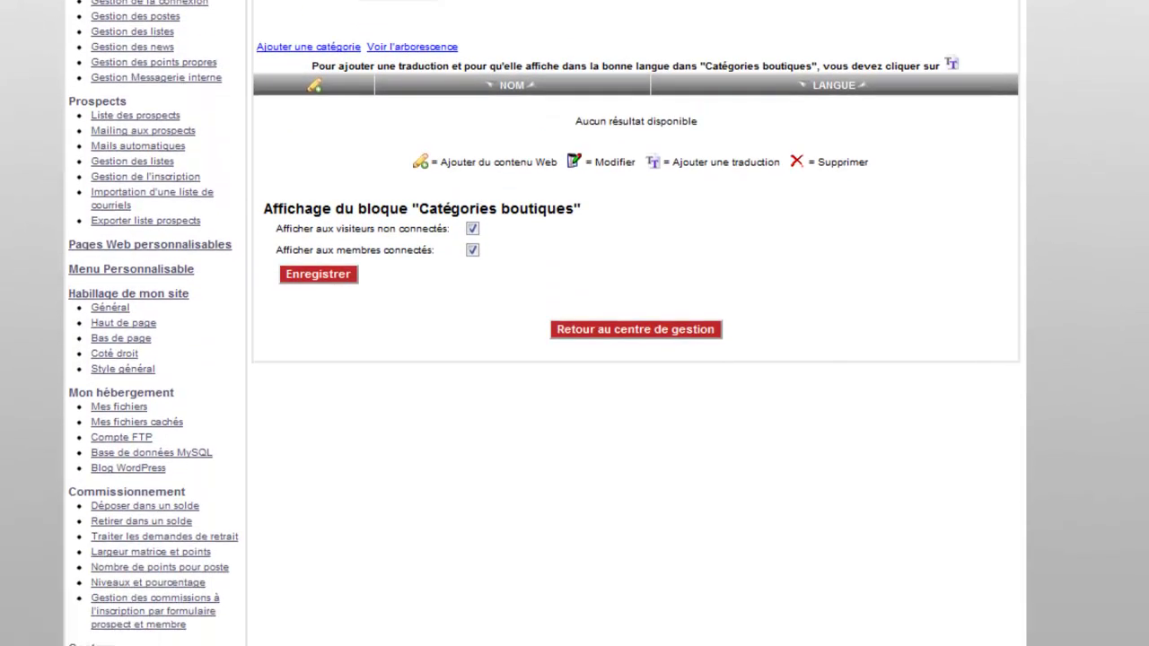
click(356, 54)
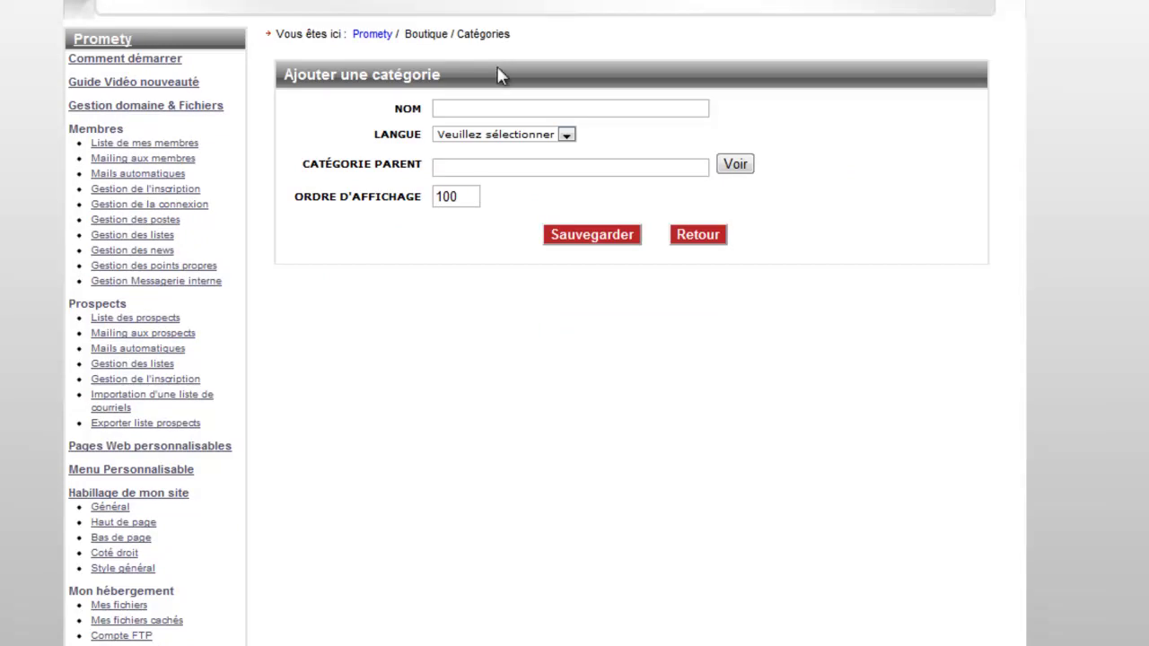
click(496, 111)
text(livres )
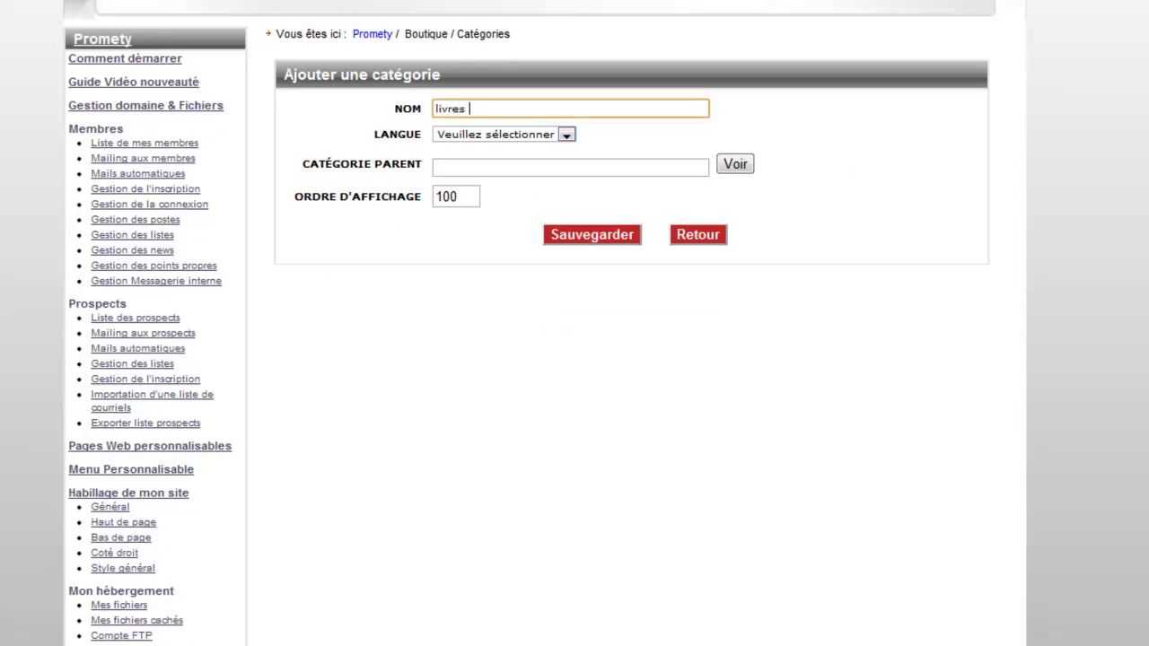
text(policiers)
click(446, 139)
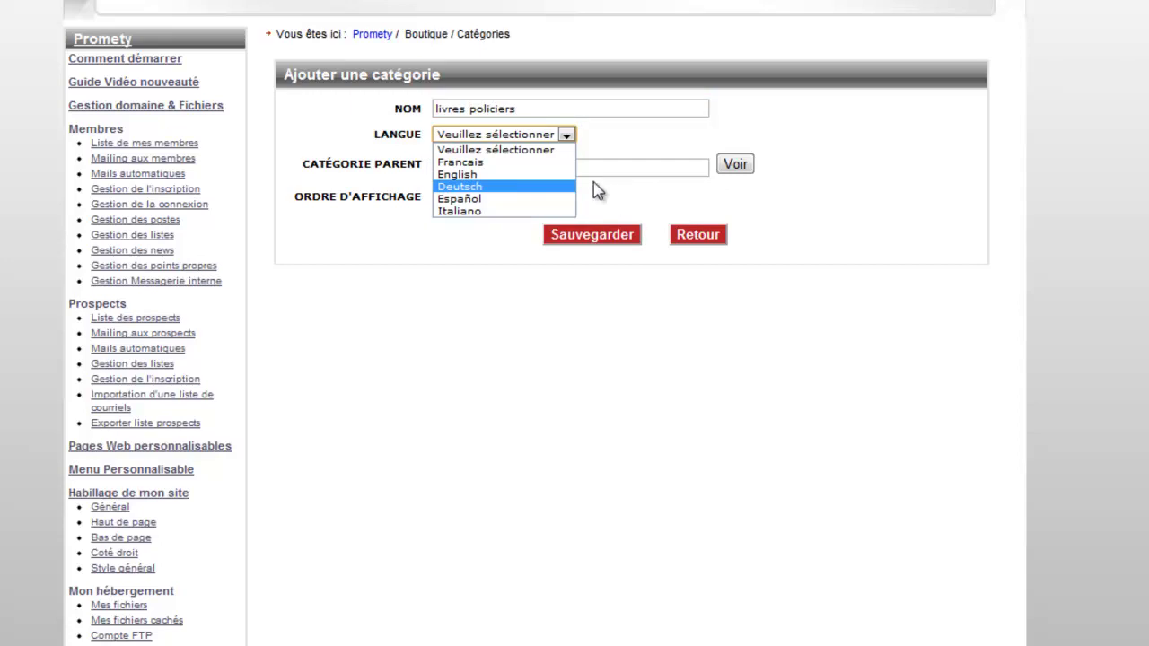
click(524, 168)
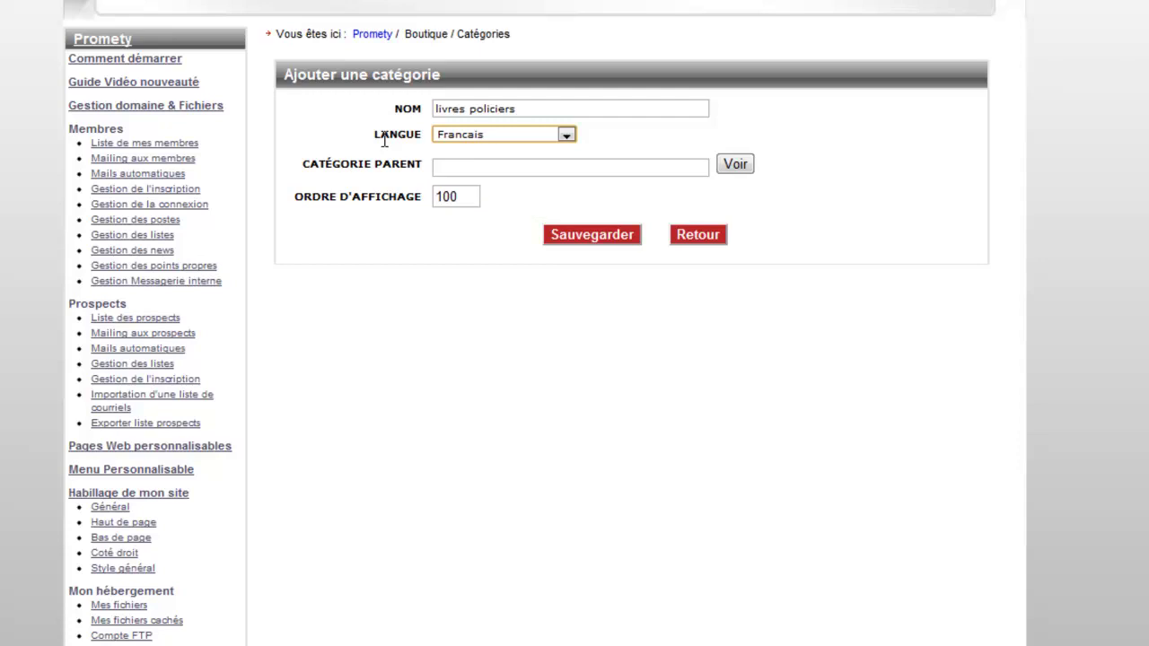
click(609, 237)
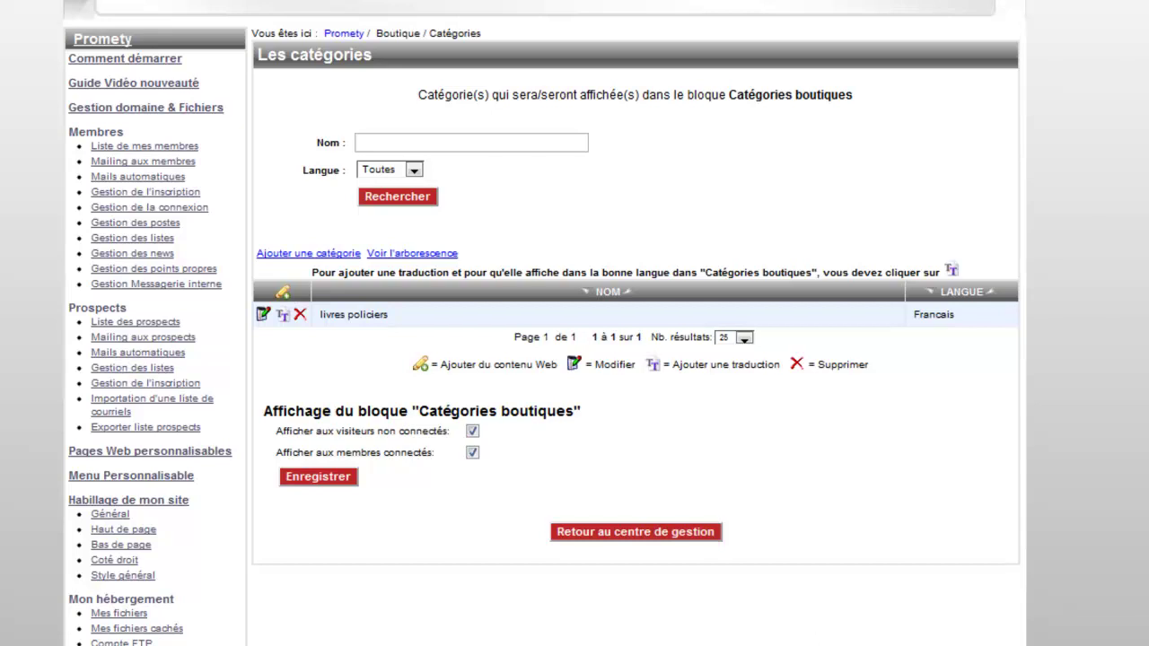
Add a French shop category named 'Science-Fiction'
click(311, 255)
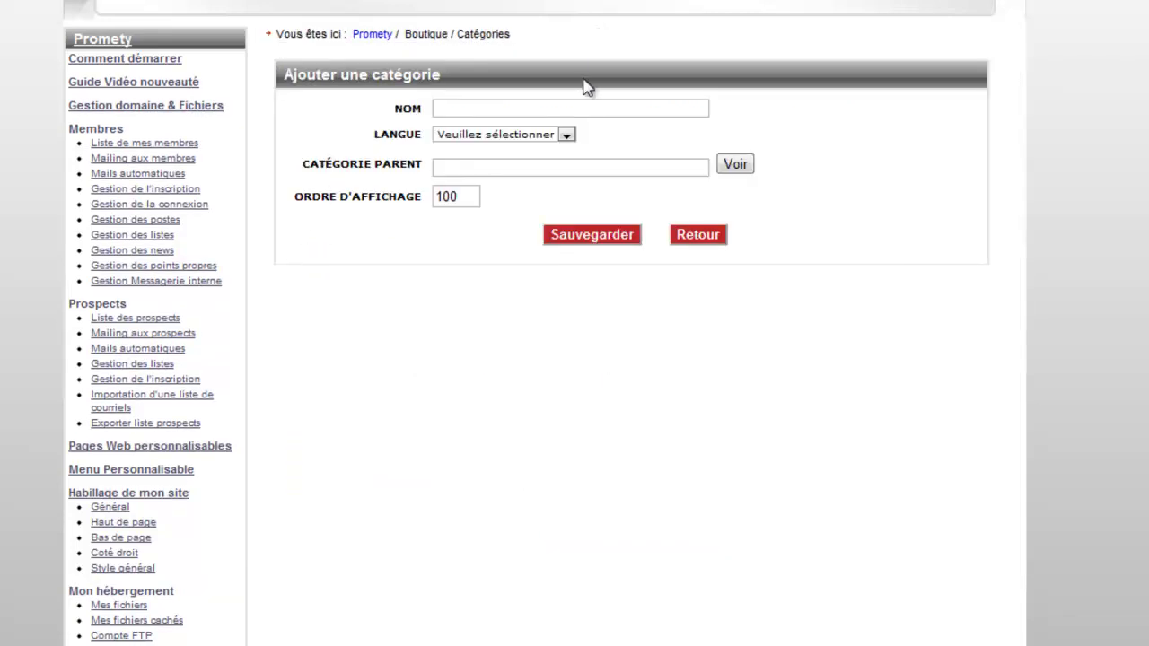
click(495, 110)
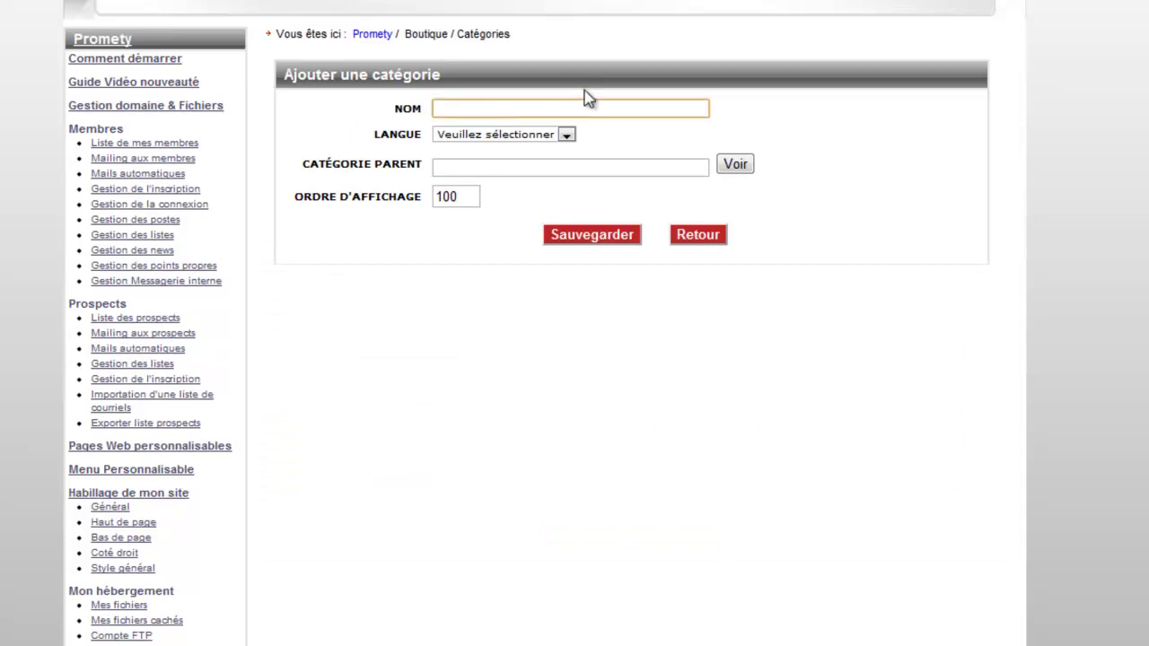
text(Science-Fiction)
click(502, 142)
click(509, 160)
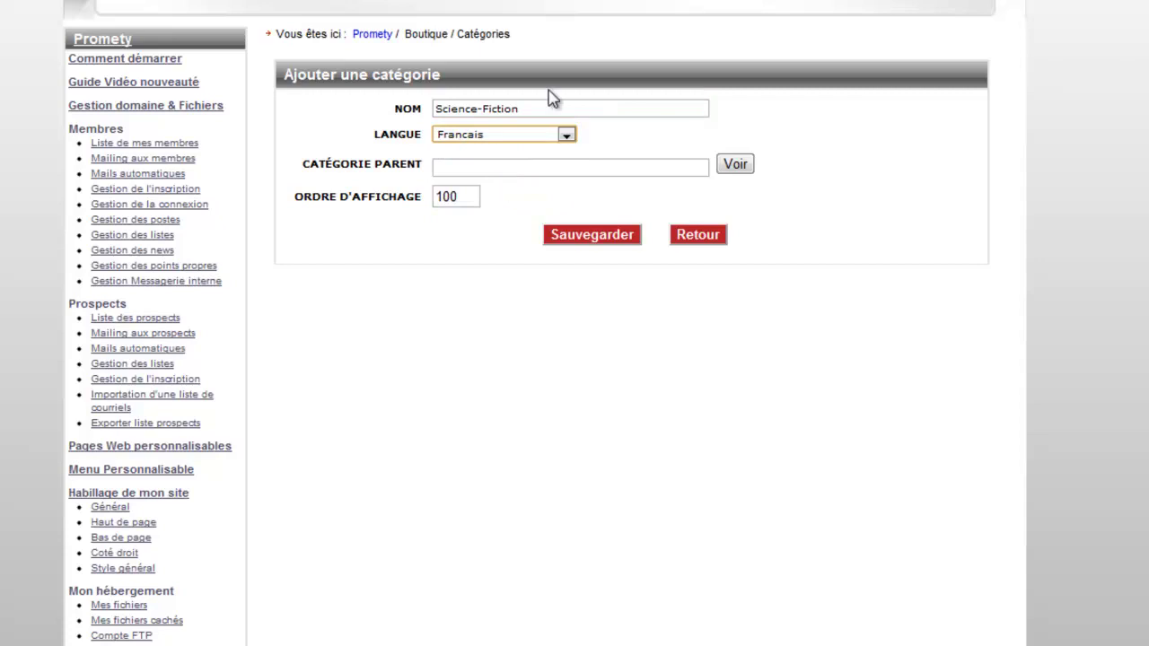
click(622, 240)
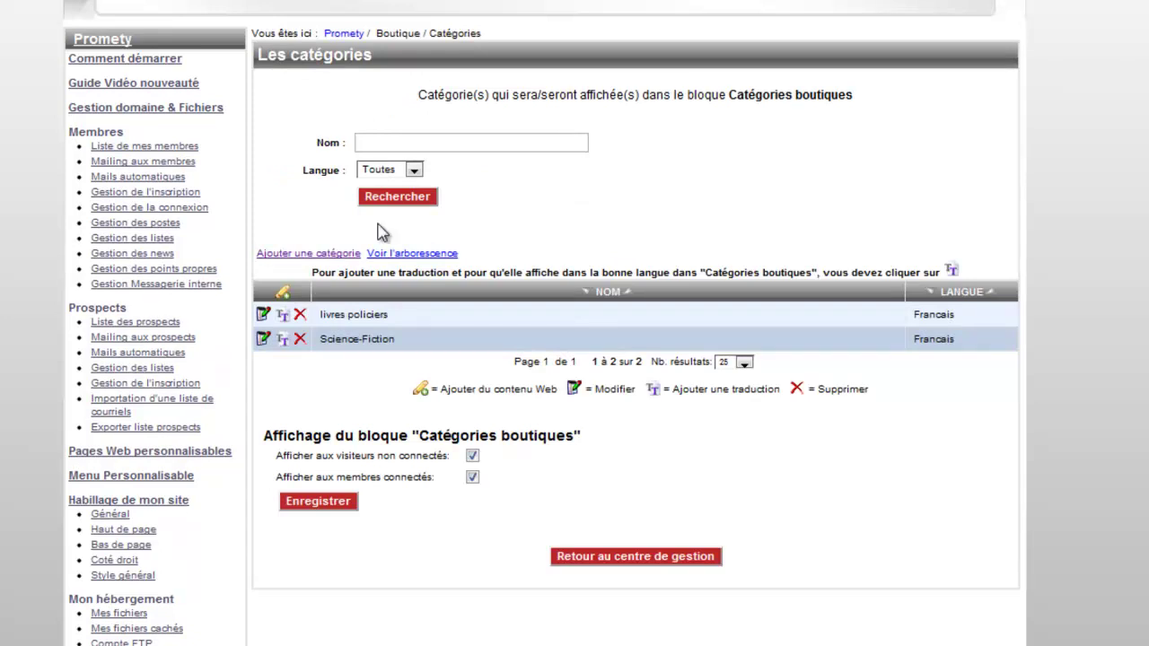
Add a French shop category named 'Biographies'
click(303, 258)
click(480, 107)
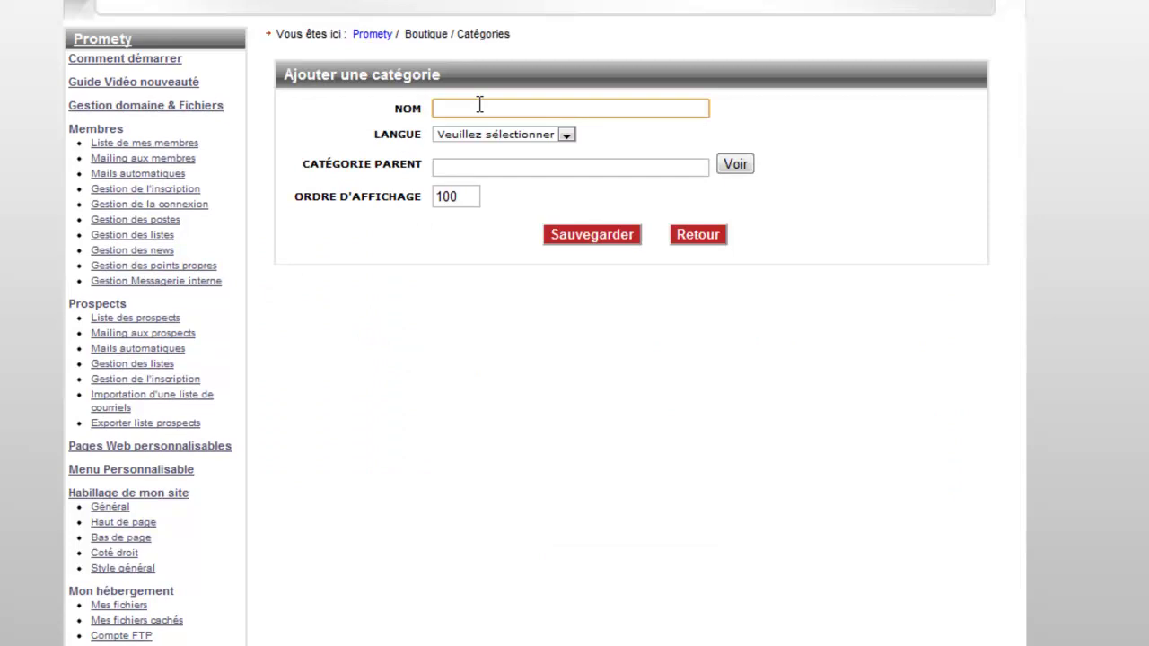
text(Biographies)
click(493, 136)
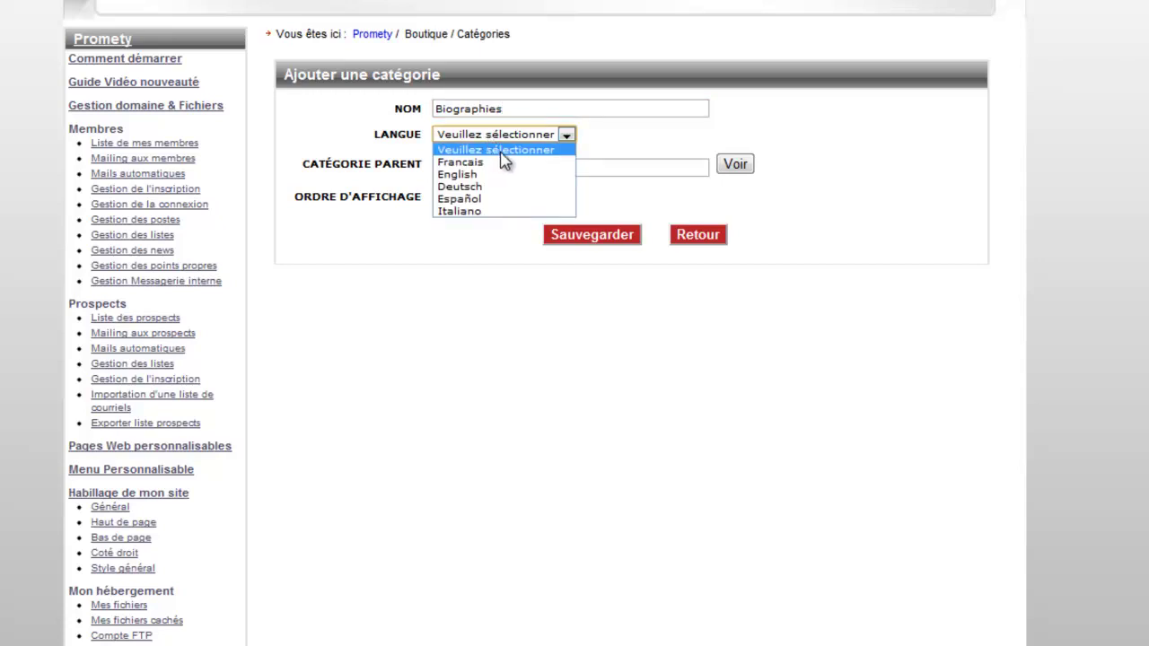
click(507, 164)
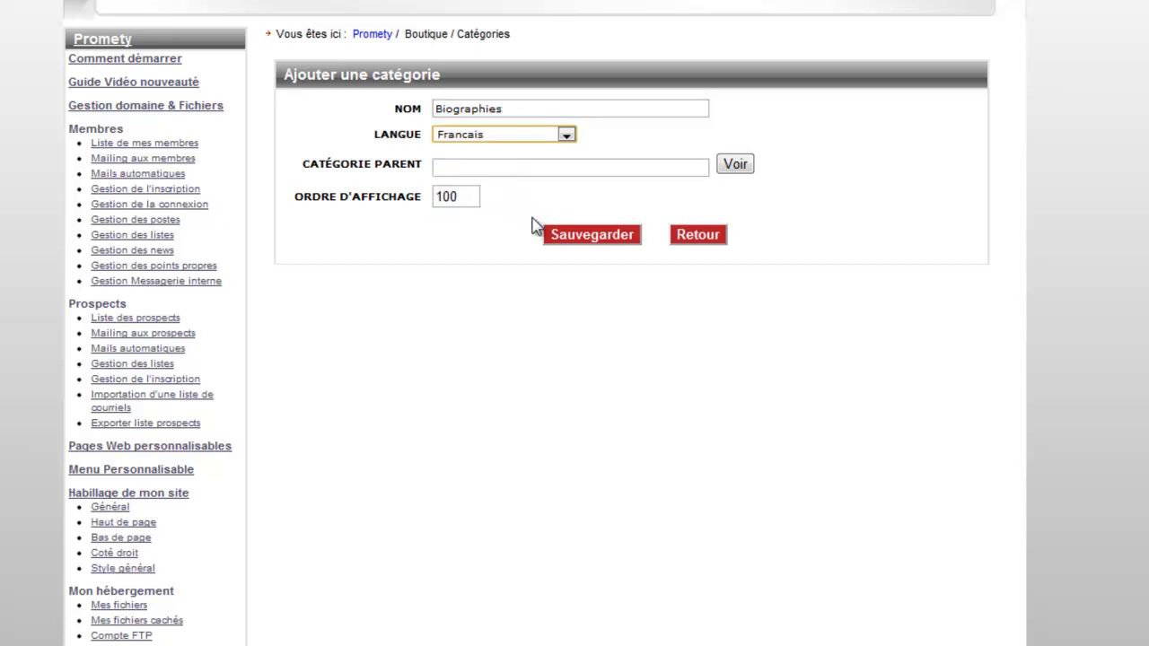
click(589, 244)
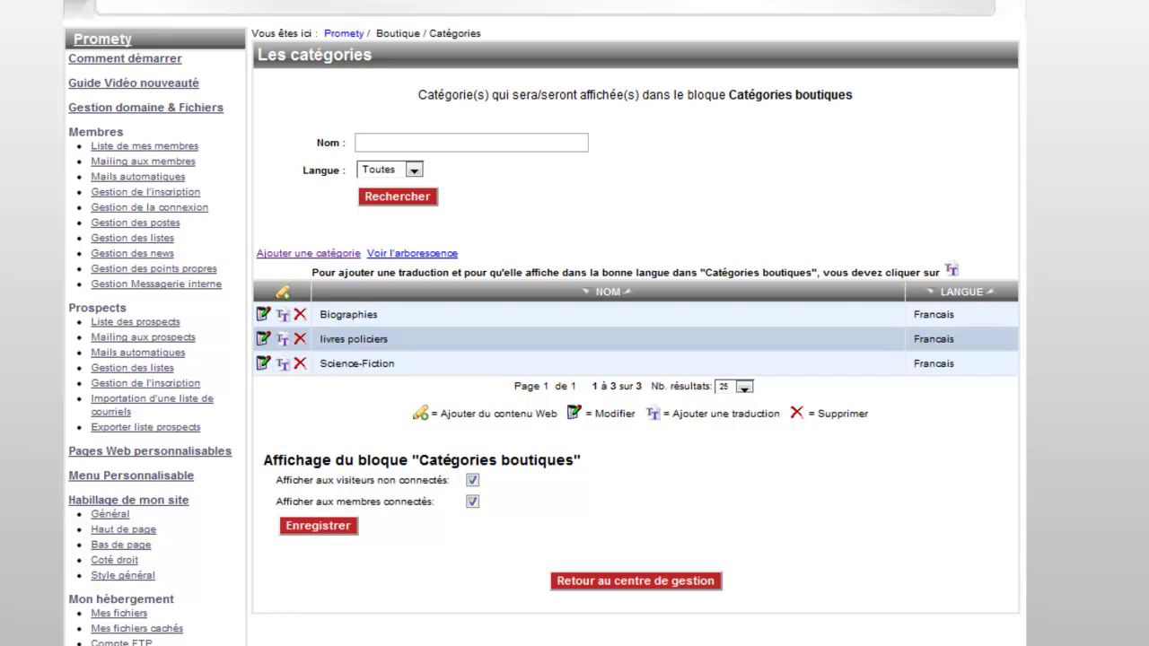
Go to Boutique > Produits and choose Ajouter un nouveau produit
scroll(575, 323, down, 5)
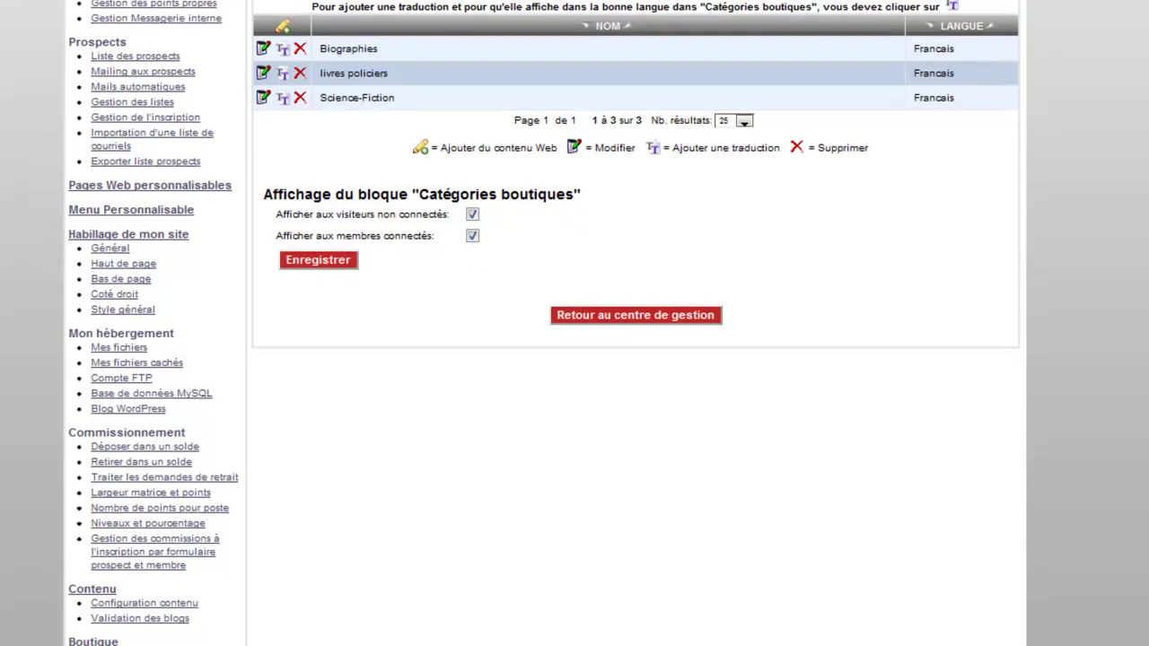
scroll(575, 323, down, 6)
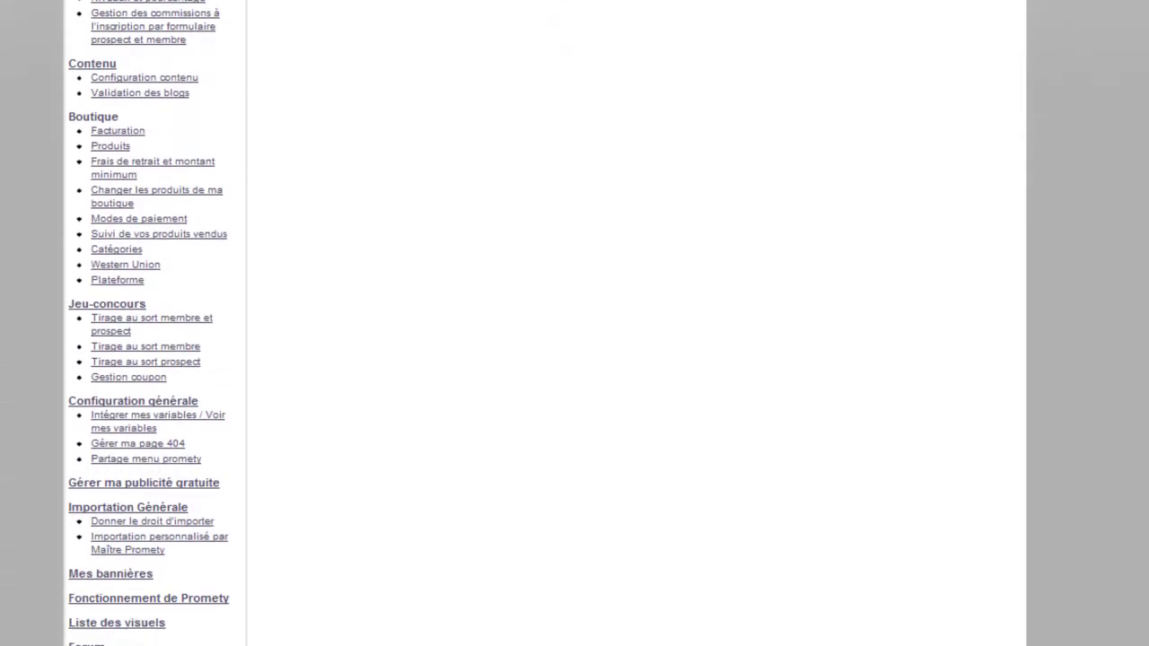
scroll(575, 323, down, 1)
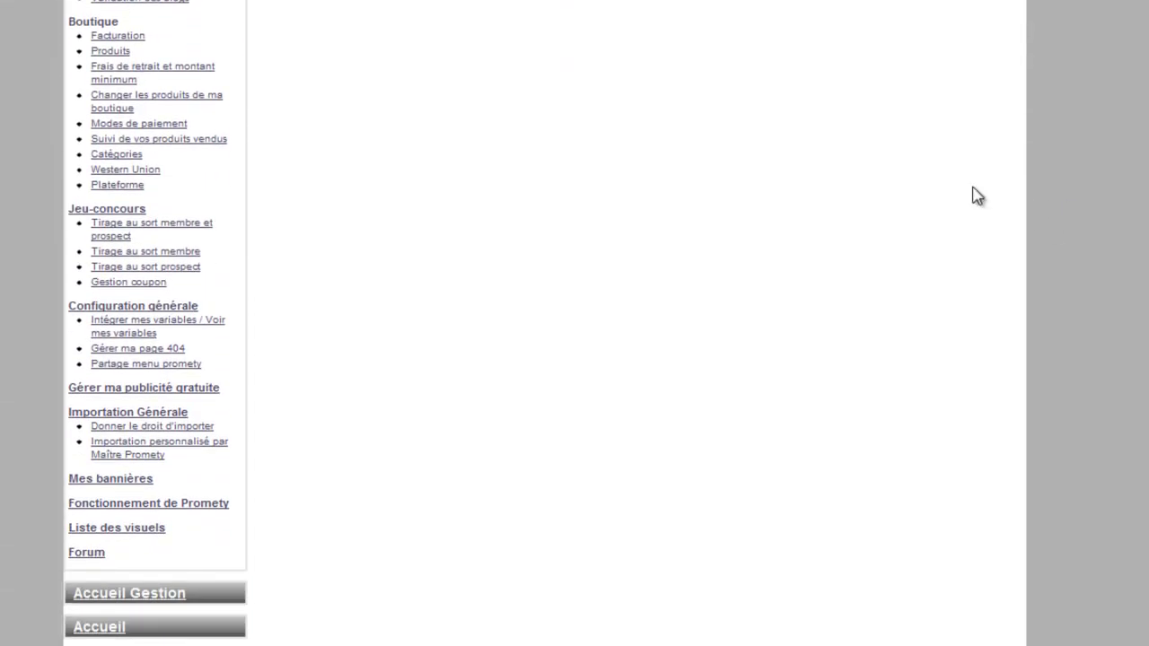
click(110, 51)
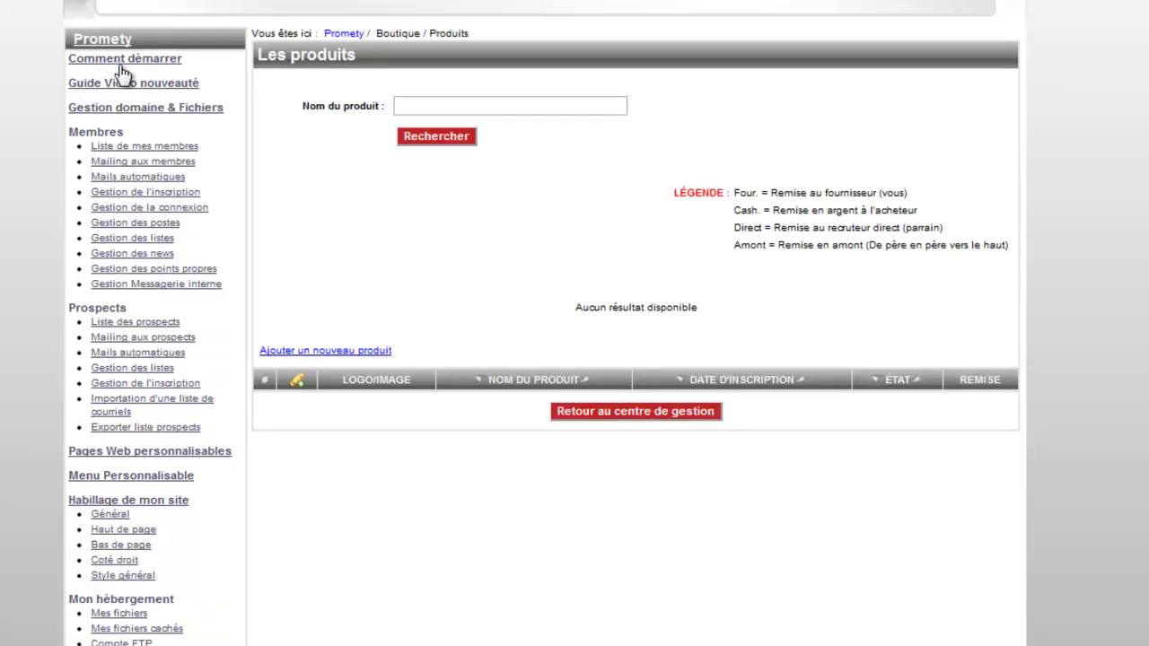
scroll(575, 359, down, 3)
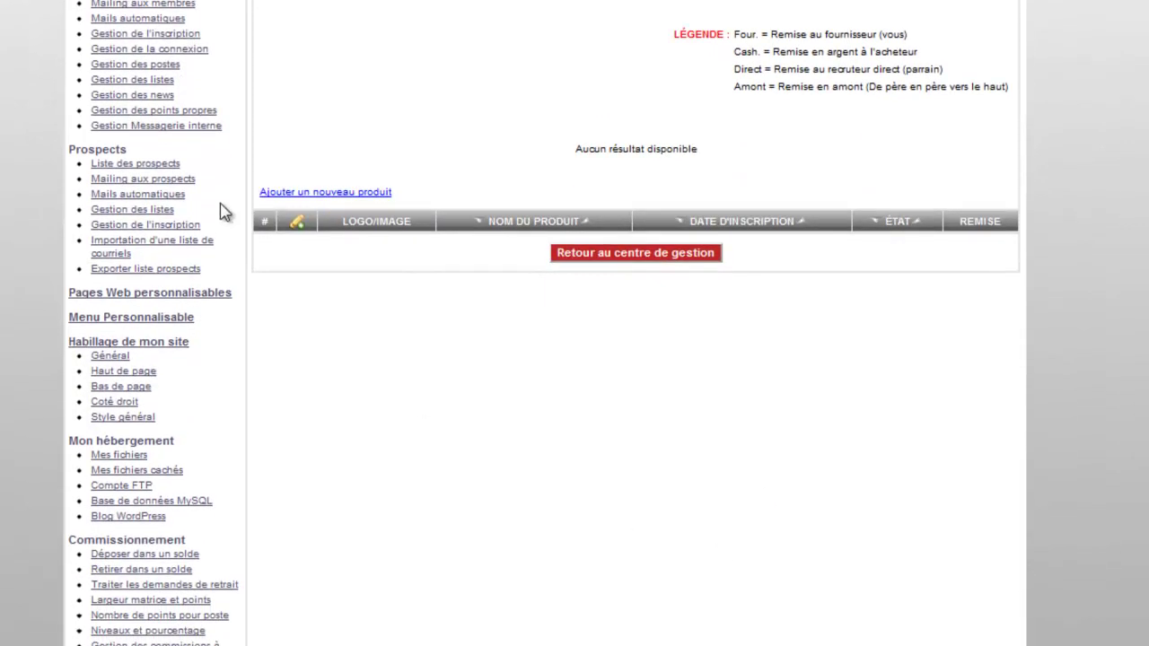
click(325, 193)
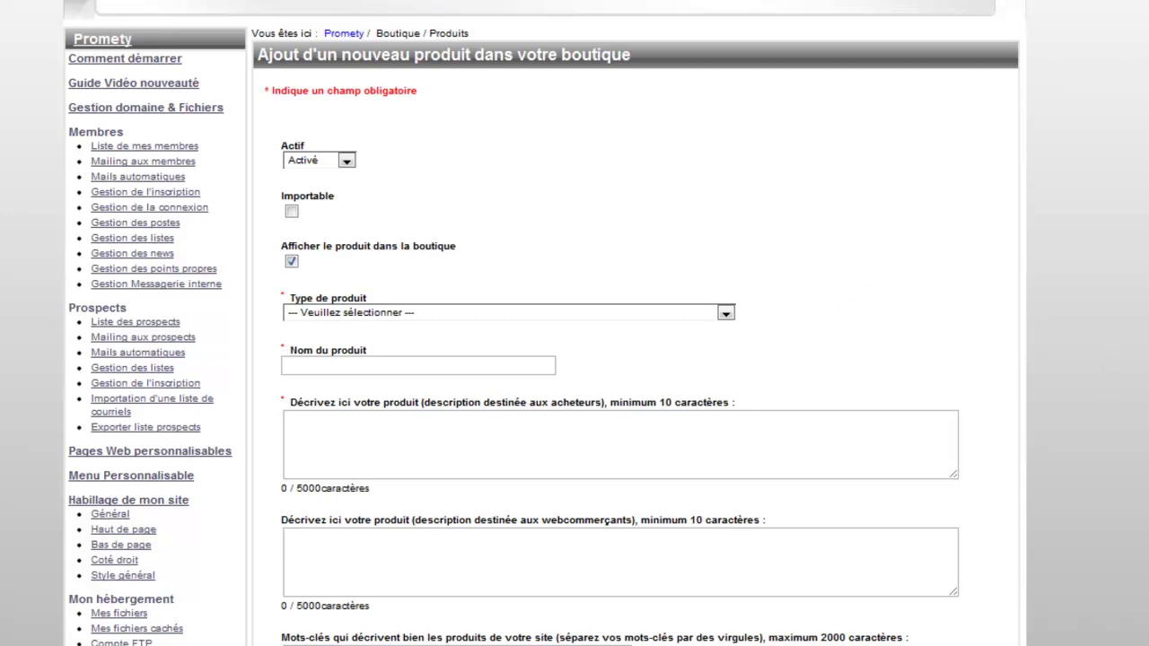
Keep the product's Actif setting on Activé and tick Importable
click(334, 160)
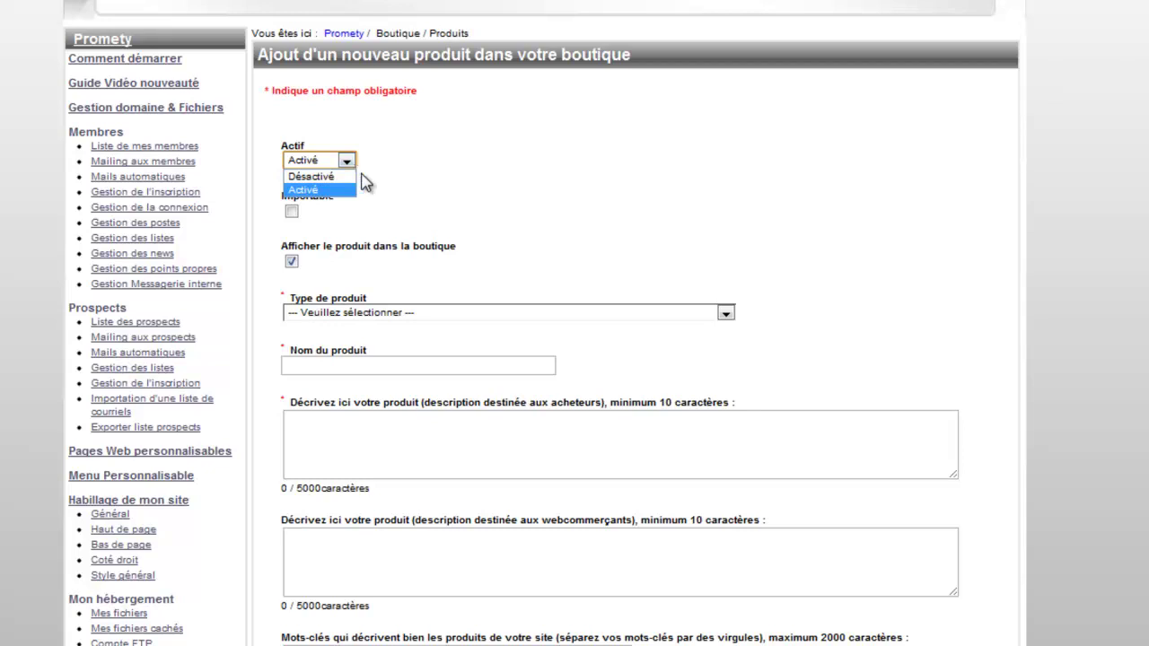
click(338, 189)
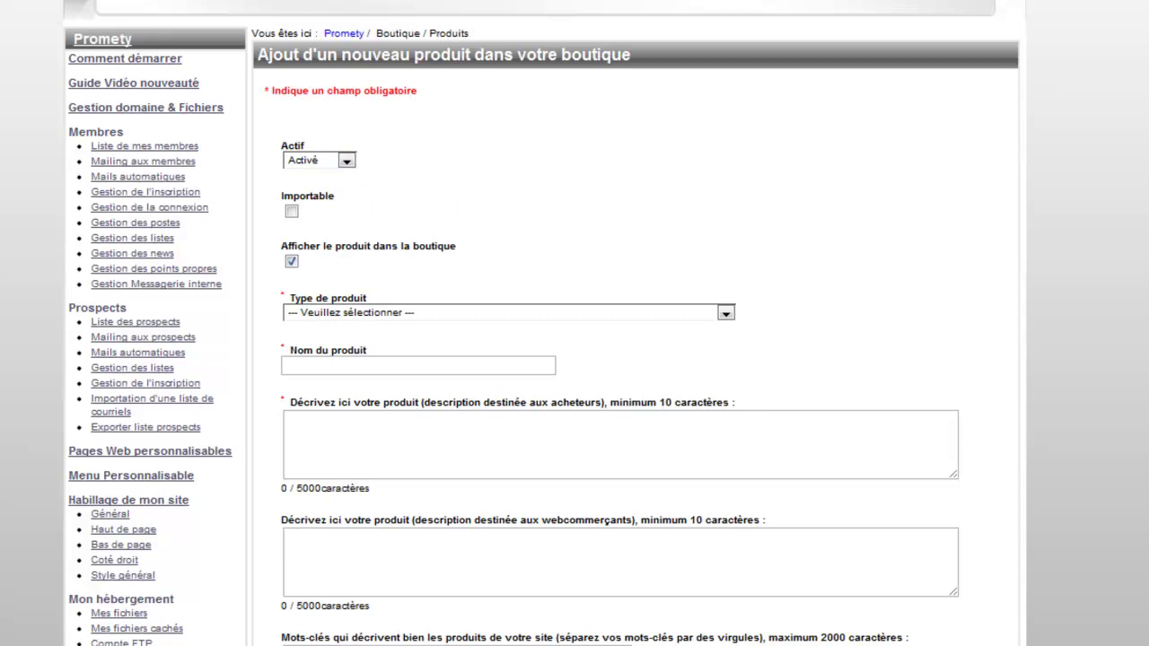
scroll(574, 360, down, 4)
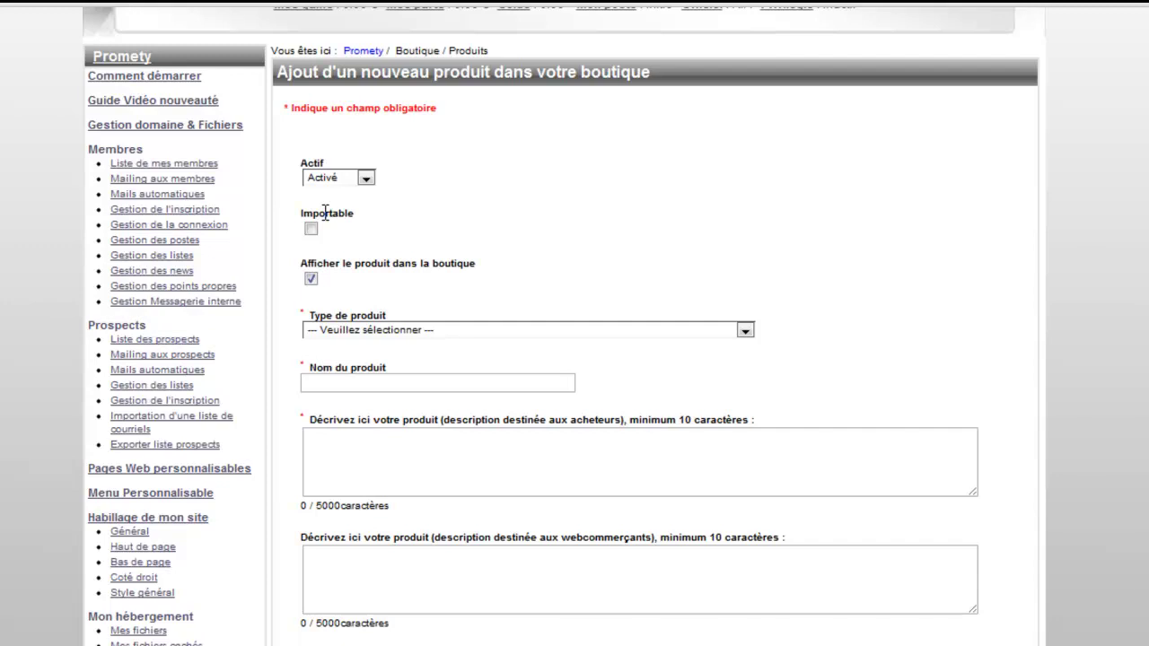
click(311, 228)
Set the product type to 'Votre produit, paiement directement à vous' and tick PayPal as payment system
scroll(594, 104, down, 3)
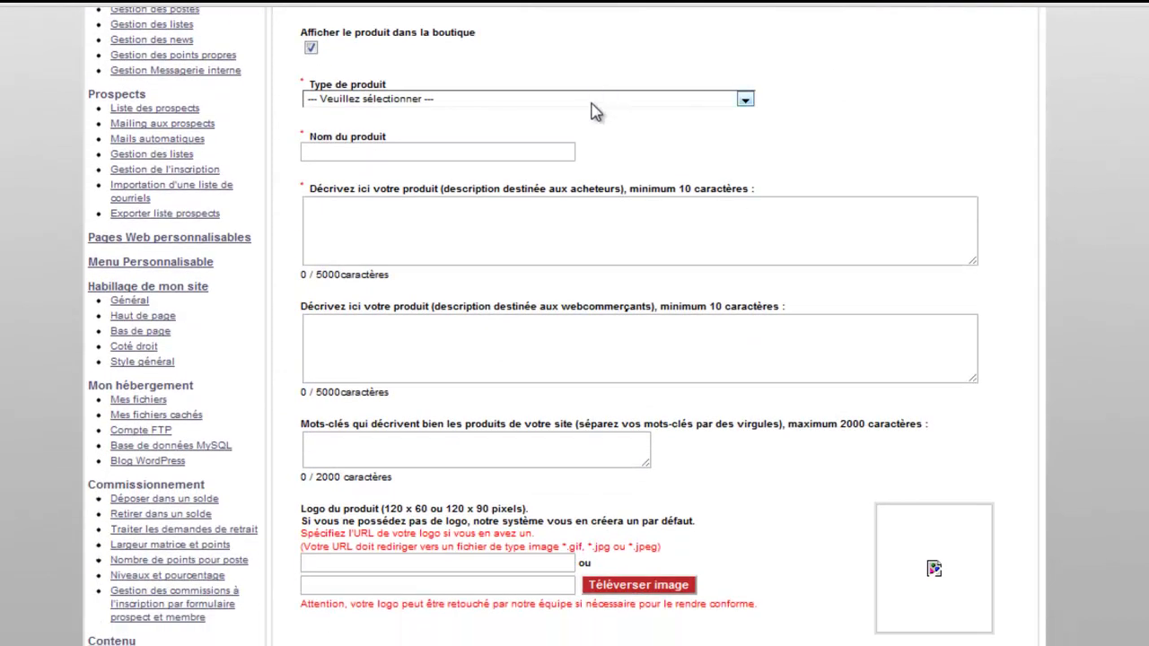
click(591, 101)
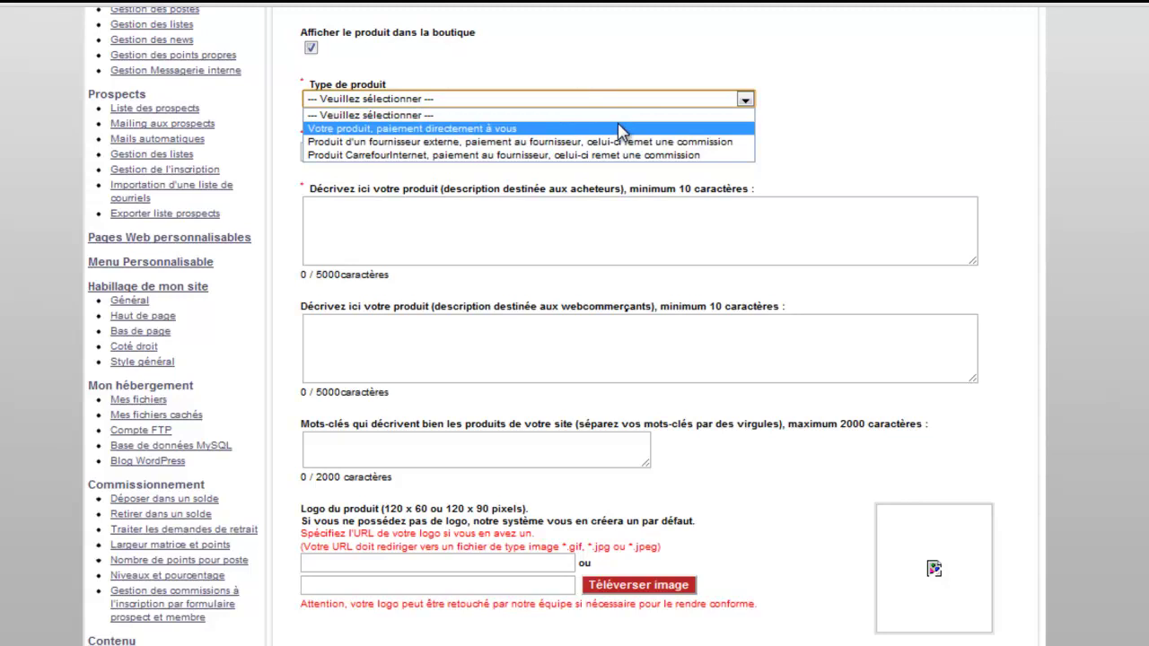
click(619, 128)
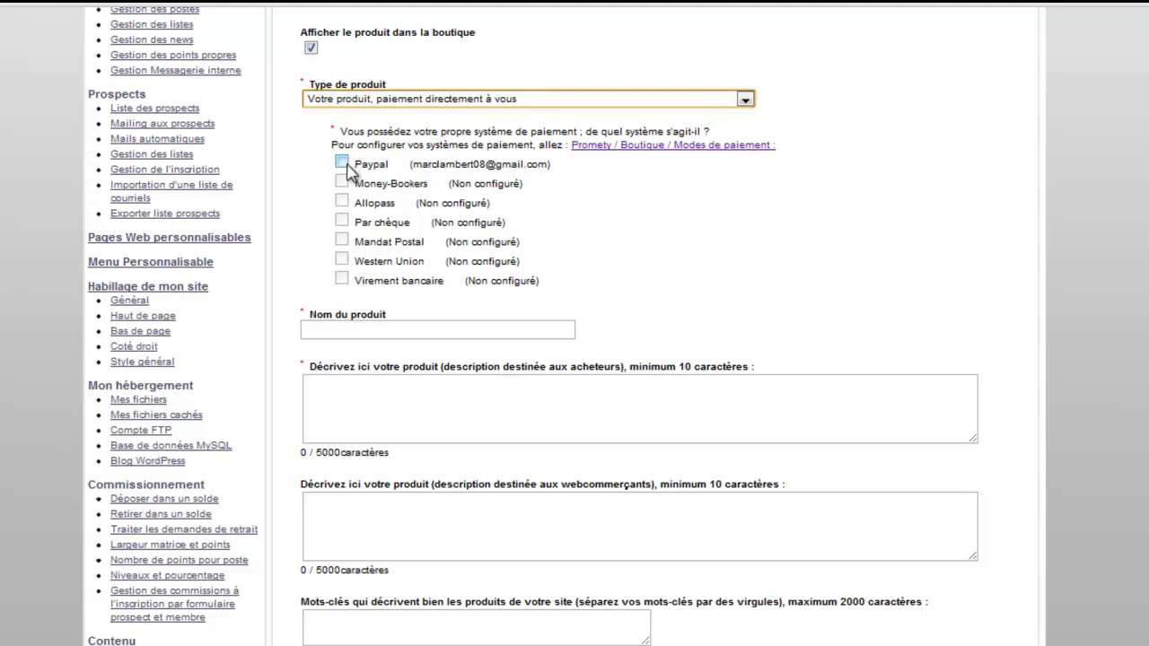
click(346, 165)
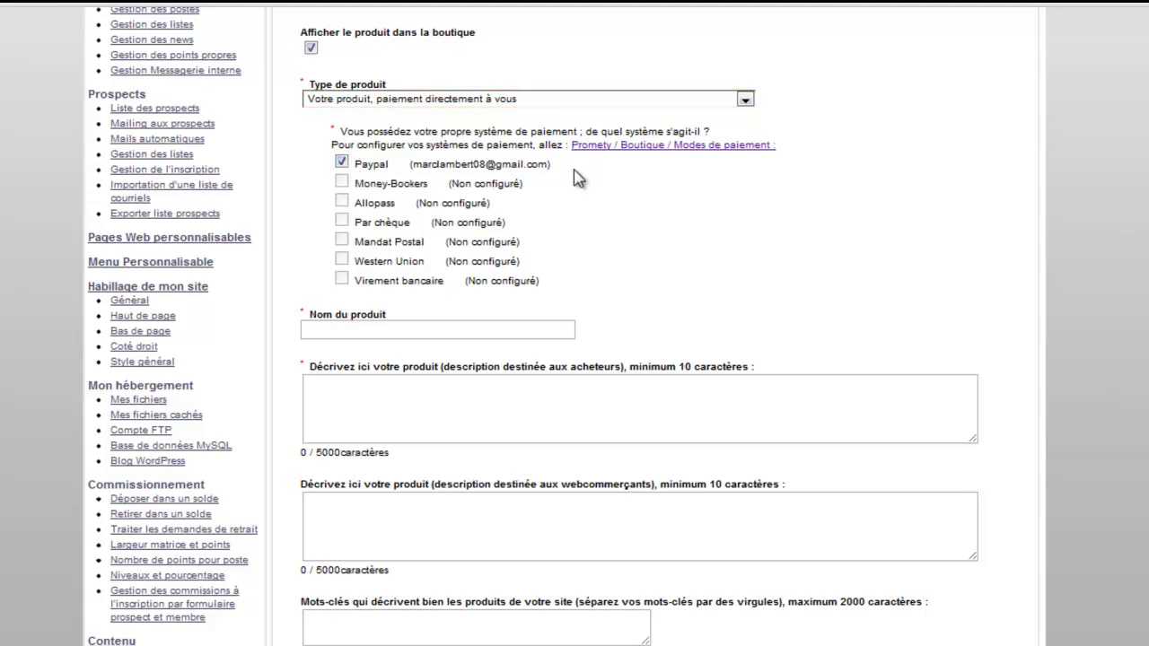
scroll(574, 359, down, 5)
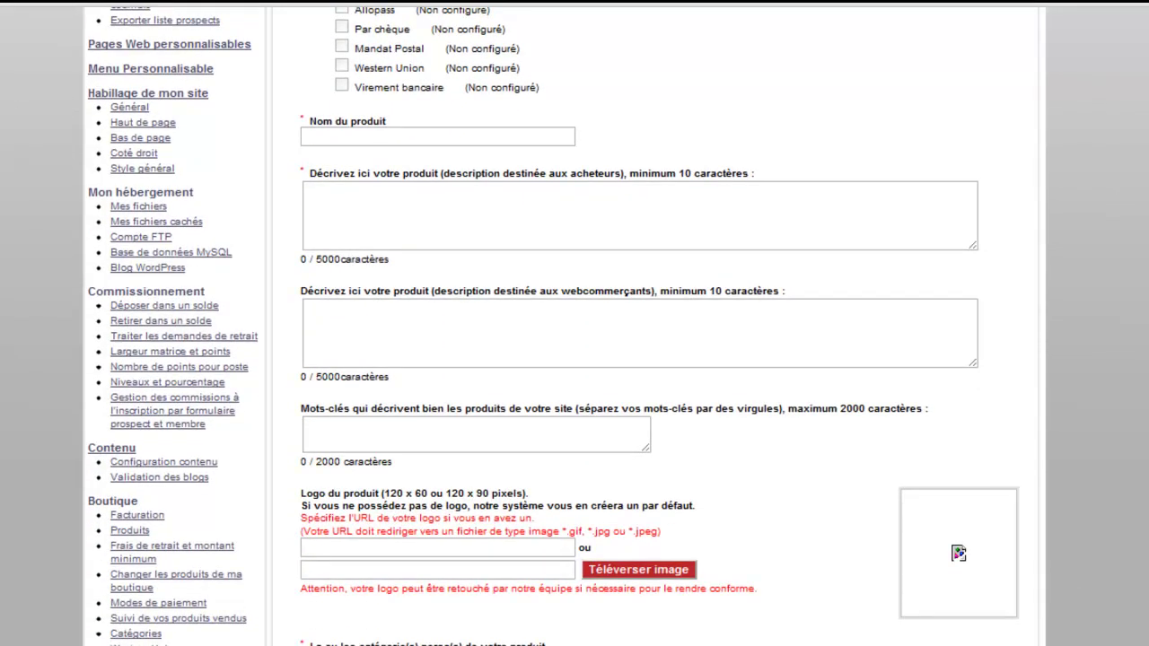
Name the product 'Mon autobiographie'
click(438, 135)
text(Mon )
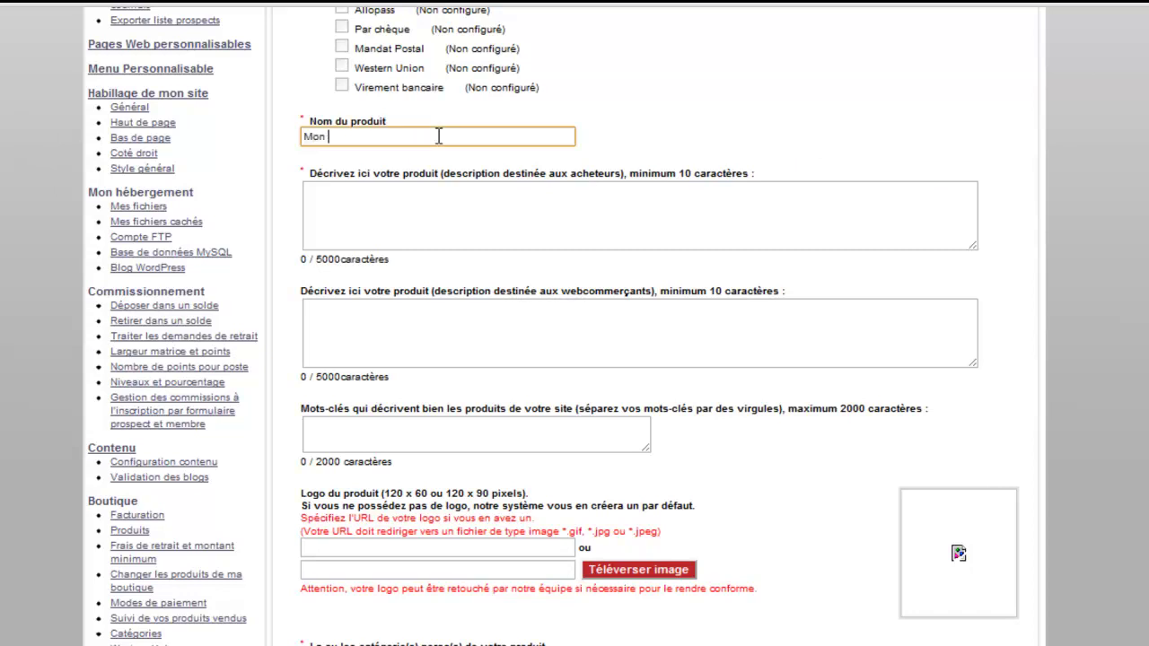
text(autobiographie)
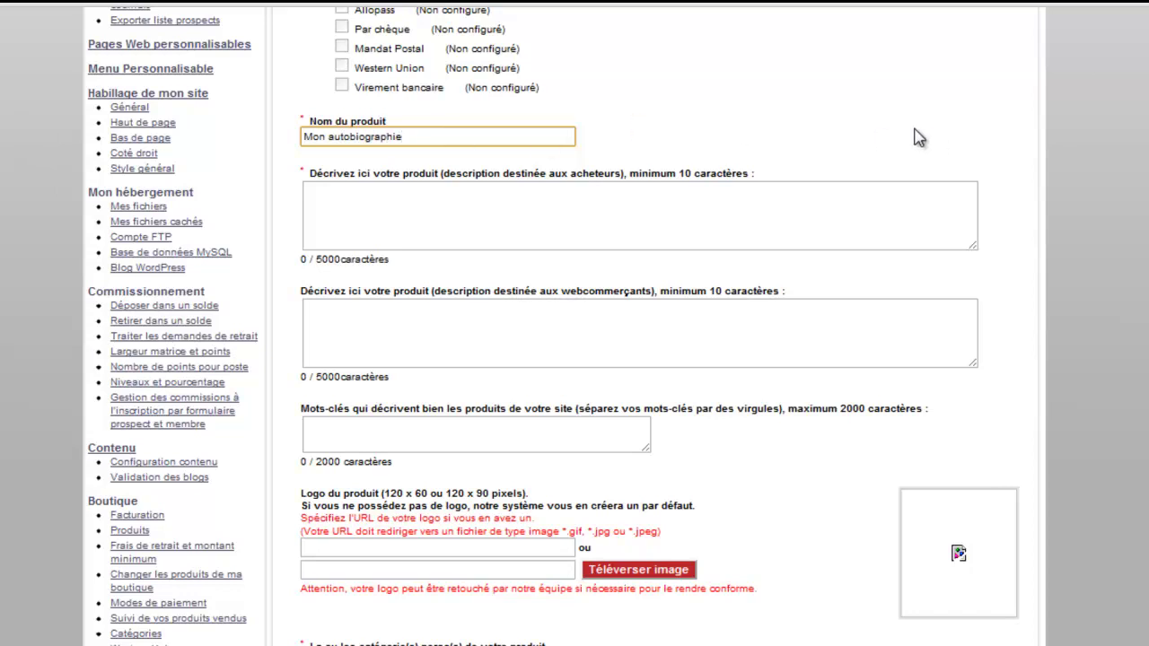
scroll(553, 326, down, 1)
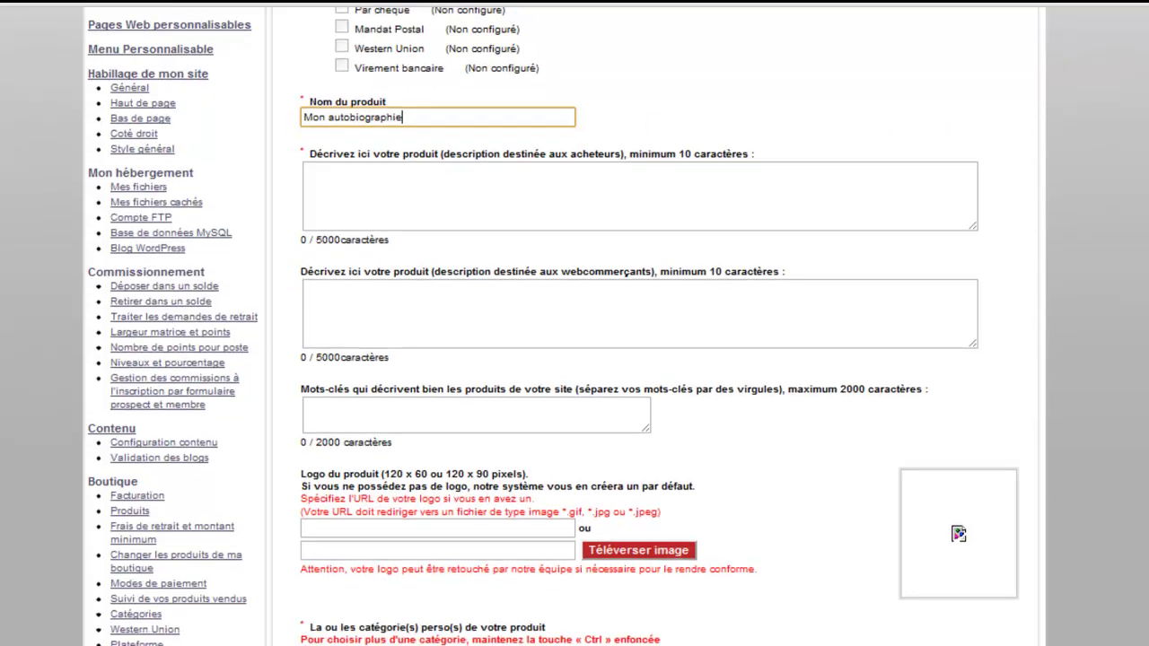
scroll(553, 326, down, 2)
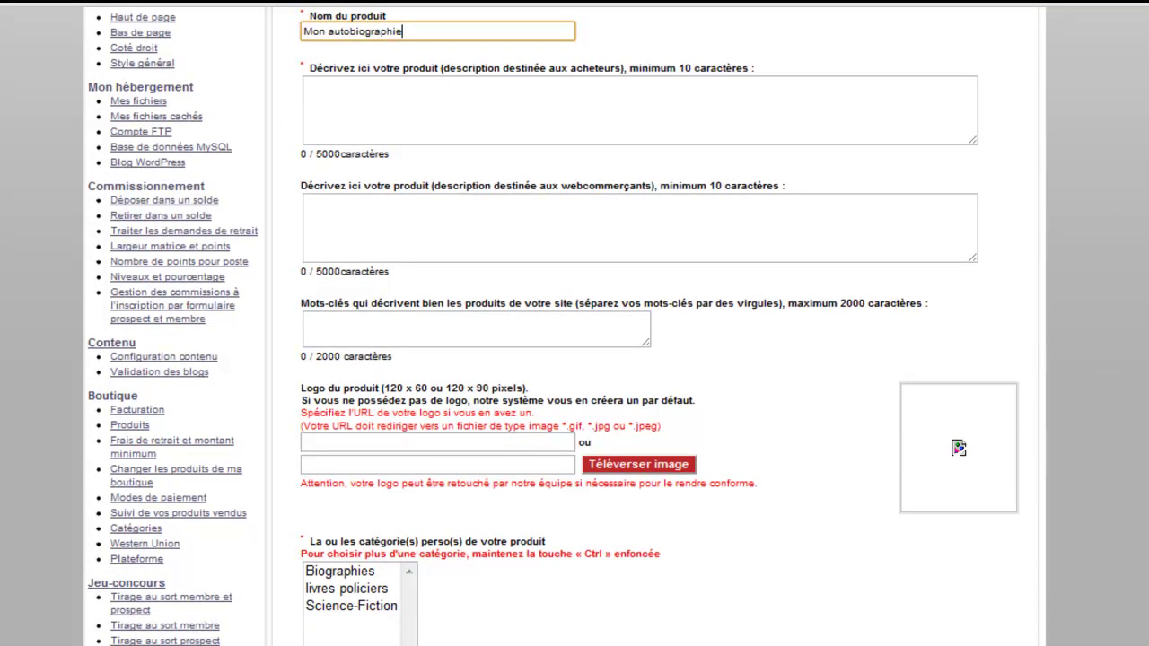
Write the buyer description beginning 'Après des années d'attente, vous pouvez enfin mettre la main sur mon autobiographie!'
click(877, 109)
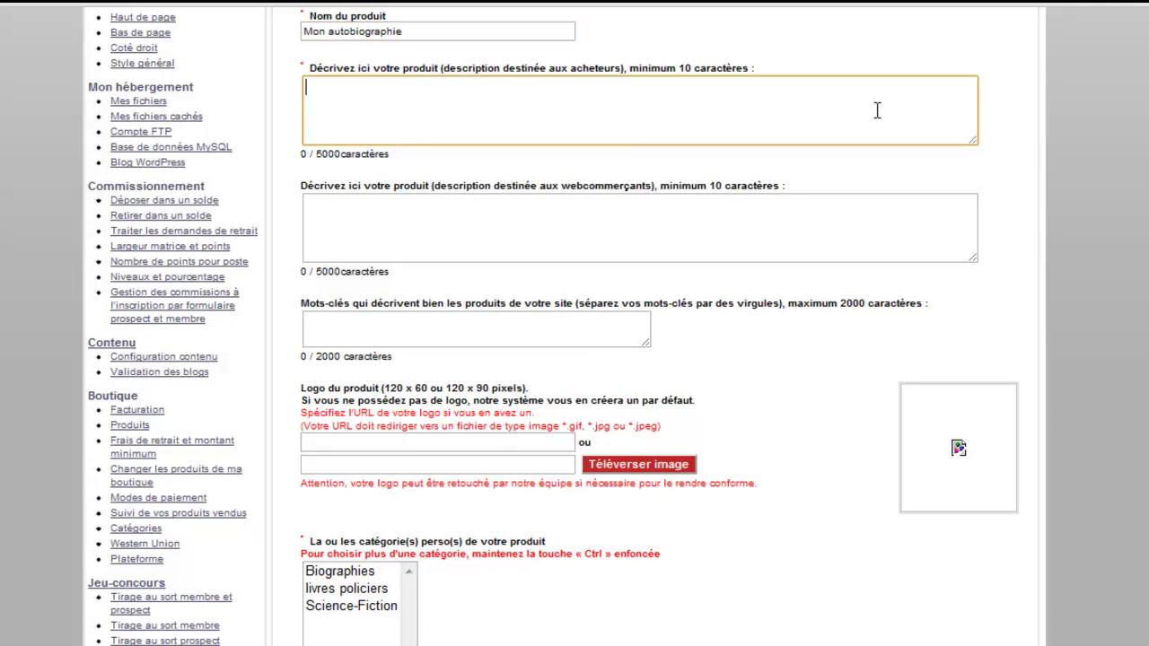
text(Après des ann)
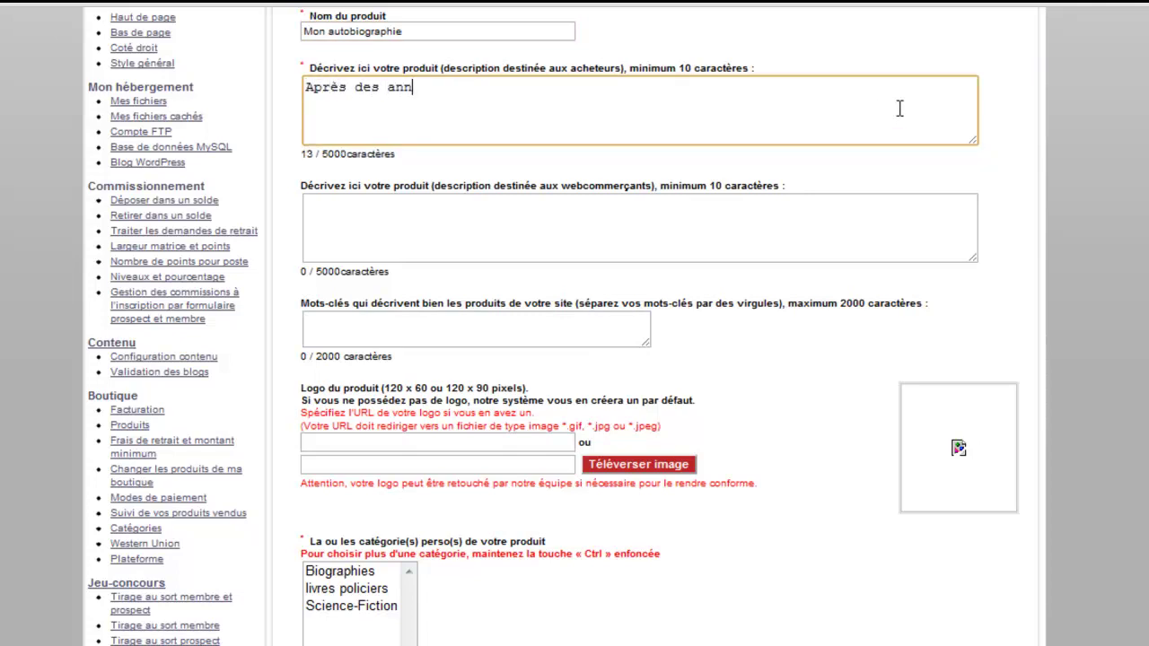
text(ées d'attente, vous pouvez enfin mettre la main sur mon autobiographie! Profitez-en!)
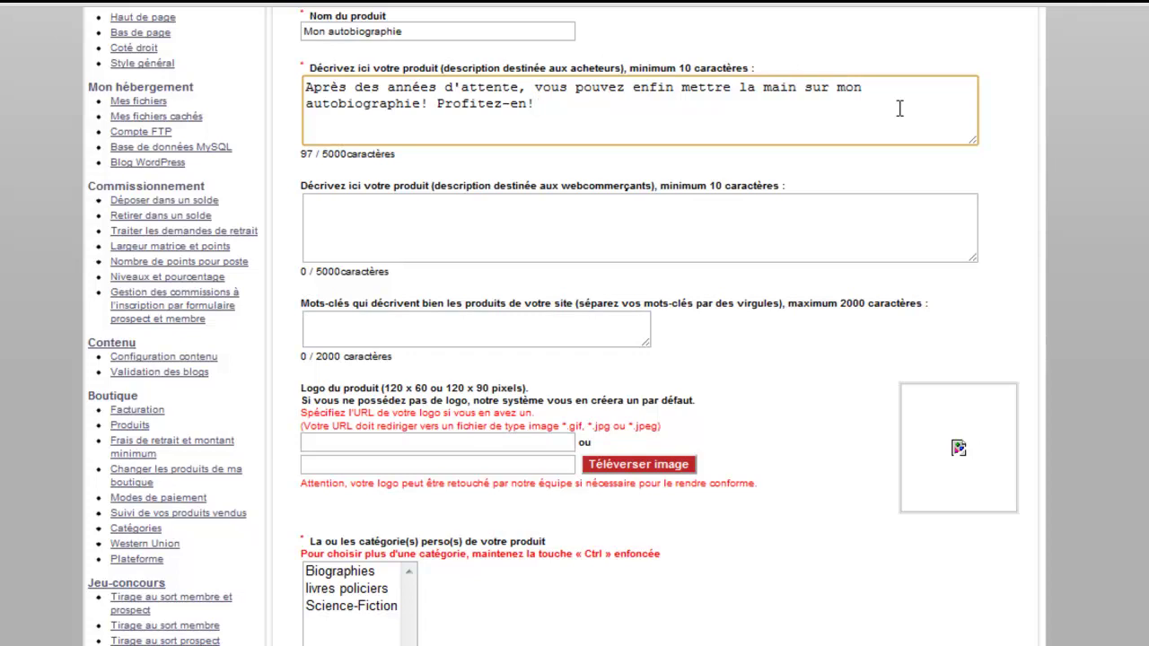
click(766, 212)
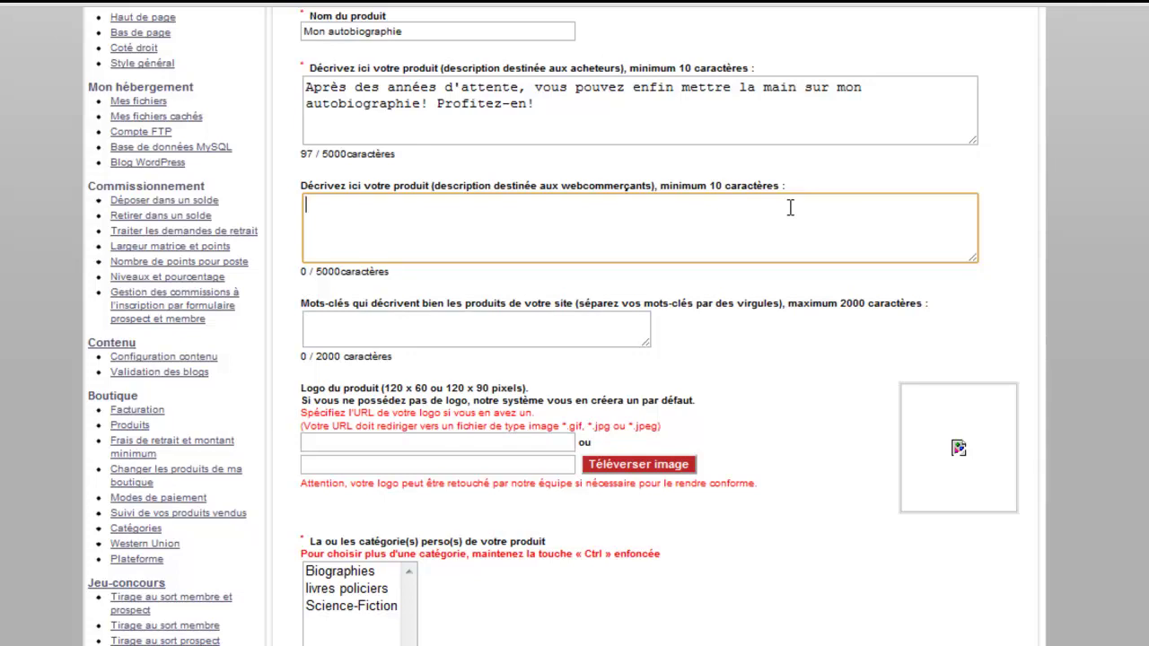
Type the webcommerçant description 'Chers Webcommerçants, ce livre sera sans aucun doute un grand hit de 2012…'
scroll(554, 327, down, 1)
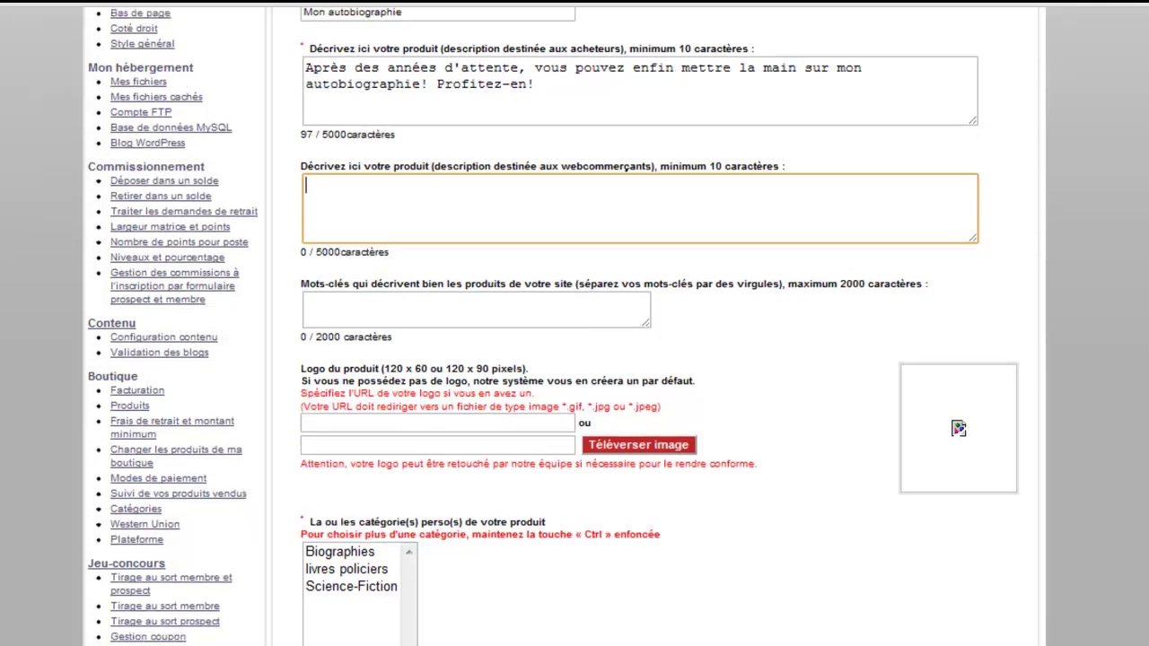
scroll(553, 327, down, 2)
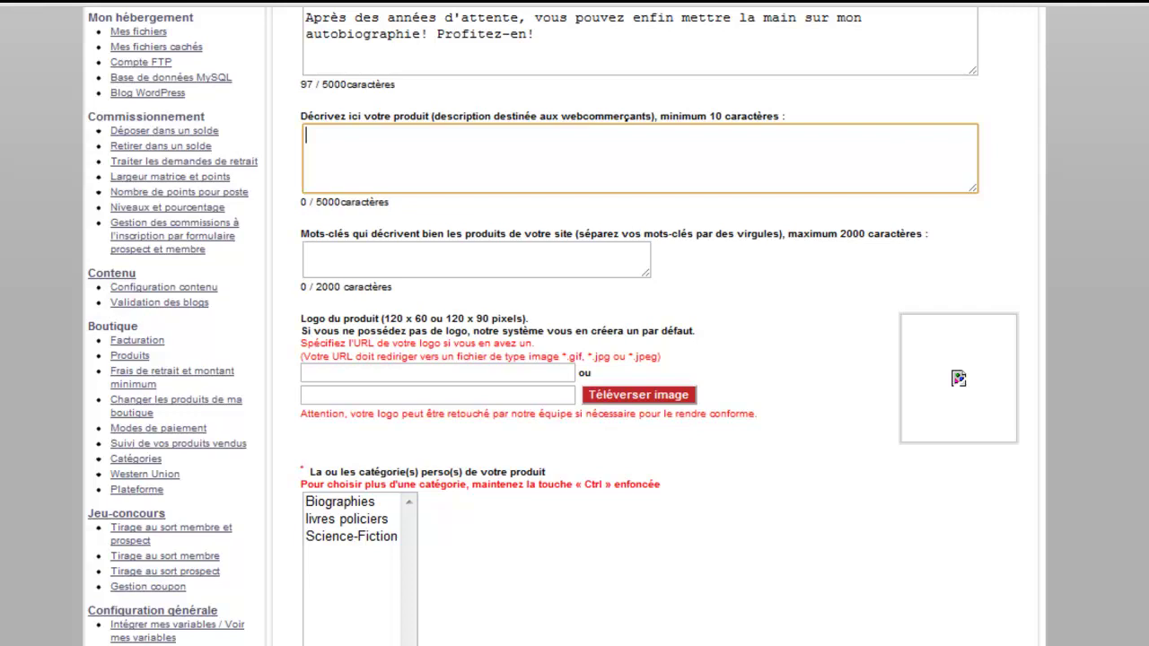
text(Chers Webcom)
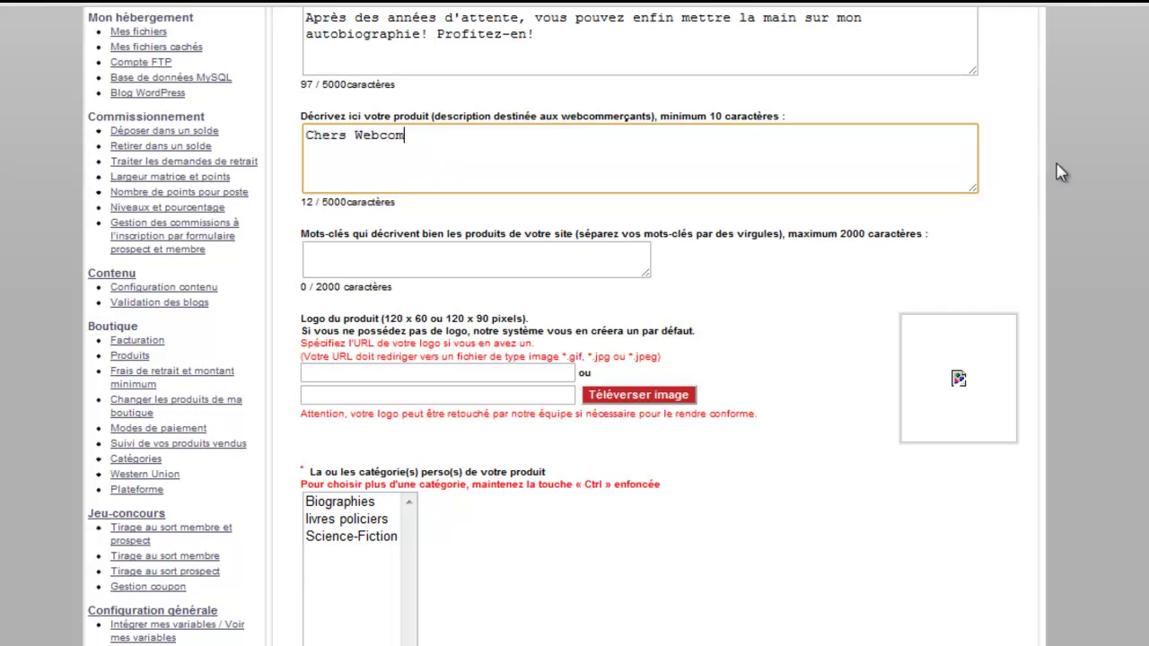
text(merçants, )
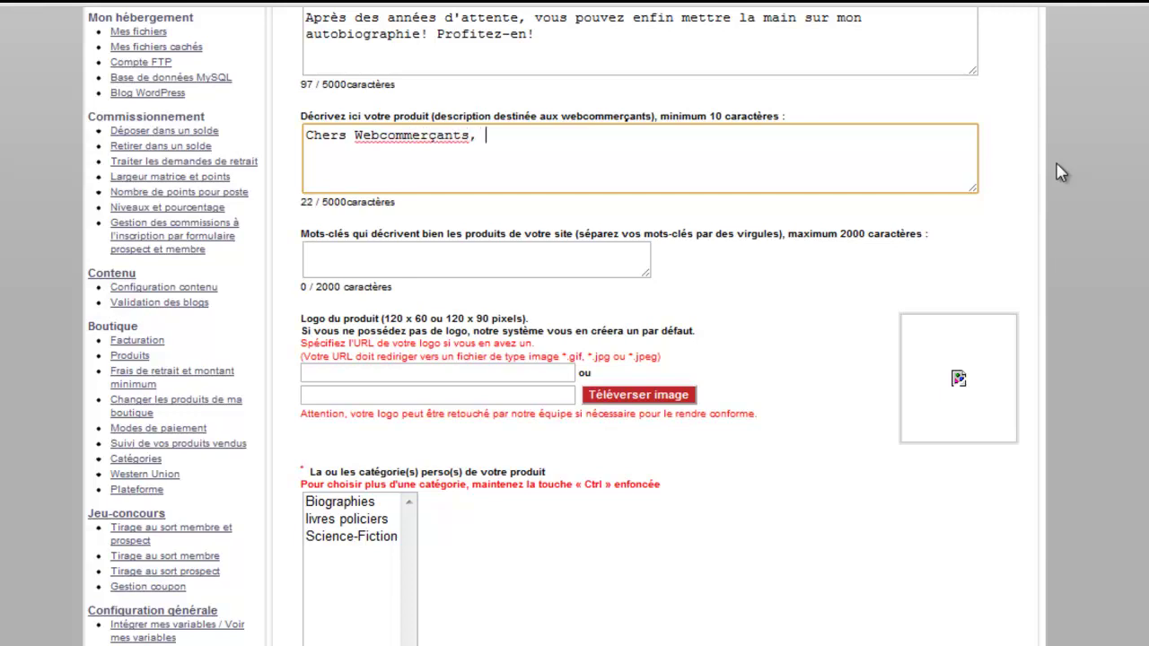
text(ce livre sera sans u)
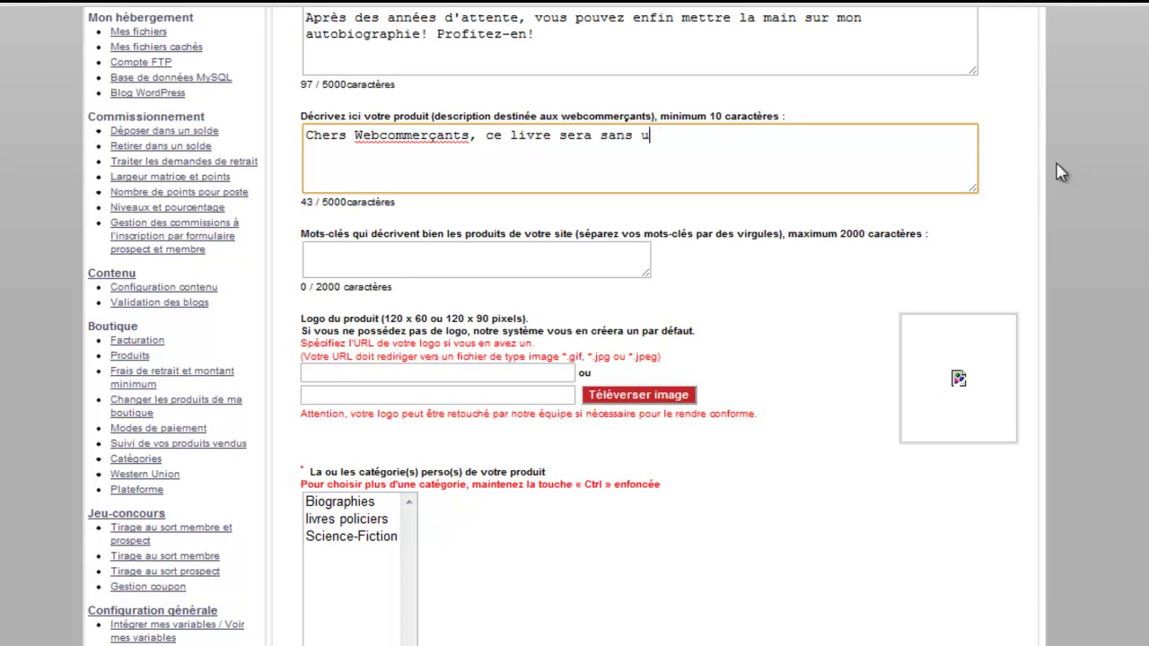
key(BackSpace)
text(aucun doute un grand )
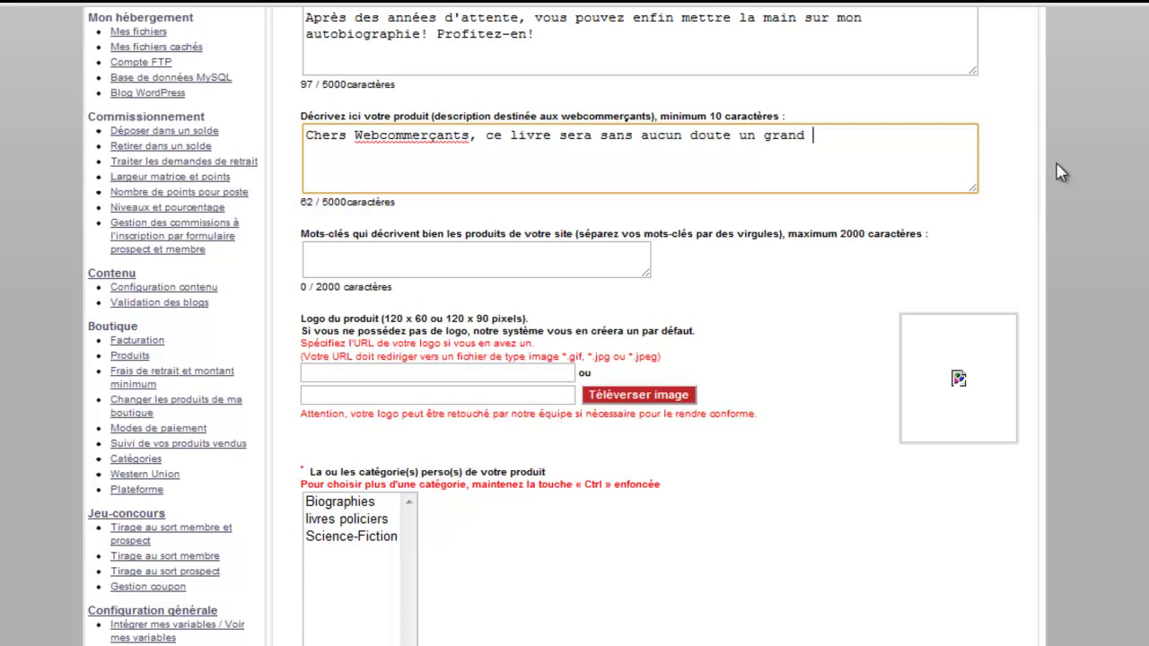
text(hit de 20)
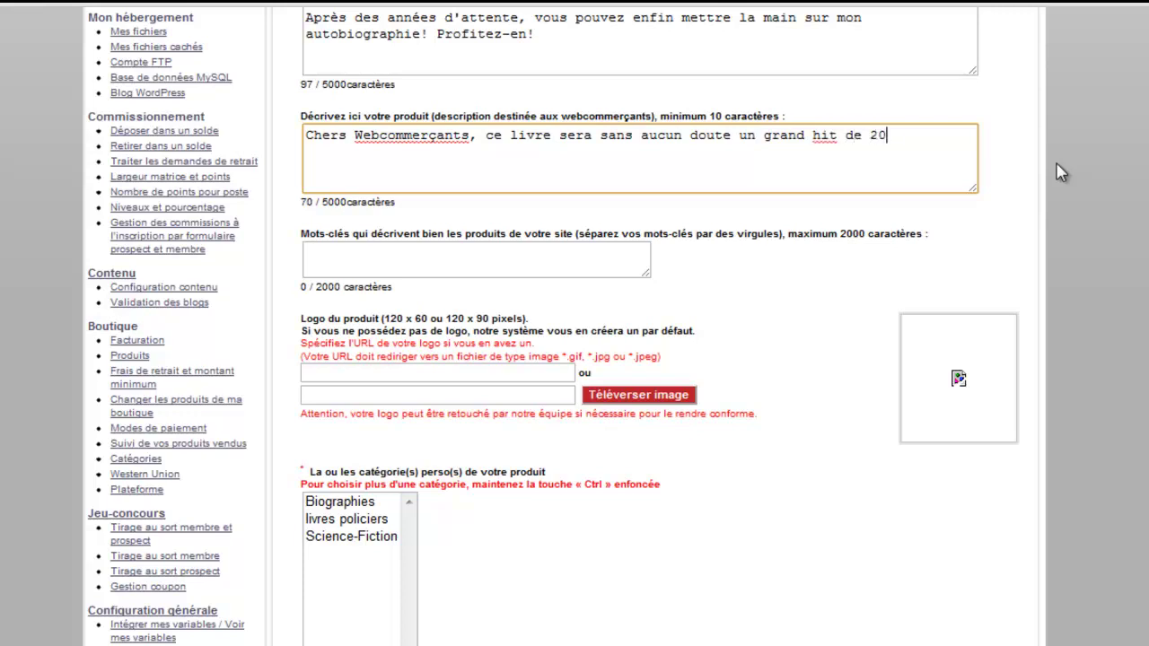
text(12. Soyez visionn)
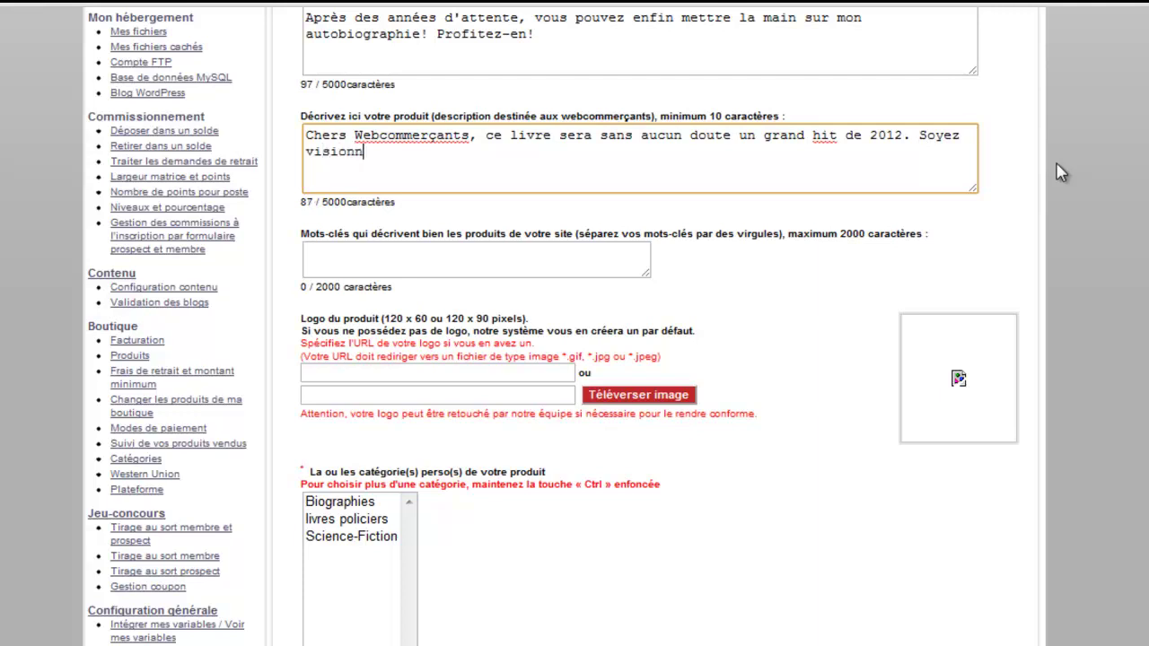
text(aires et mettez le dans votre boutique!)
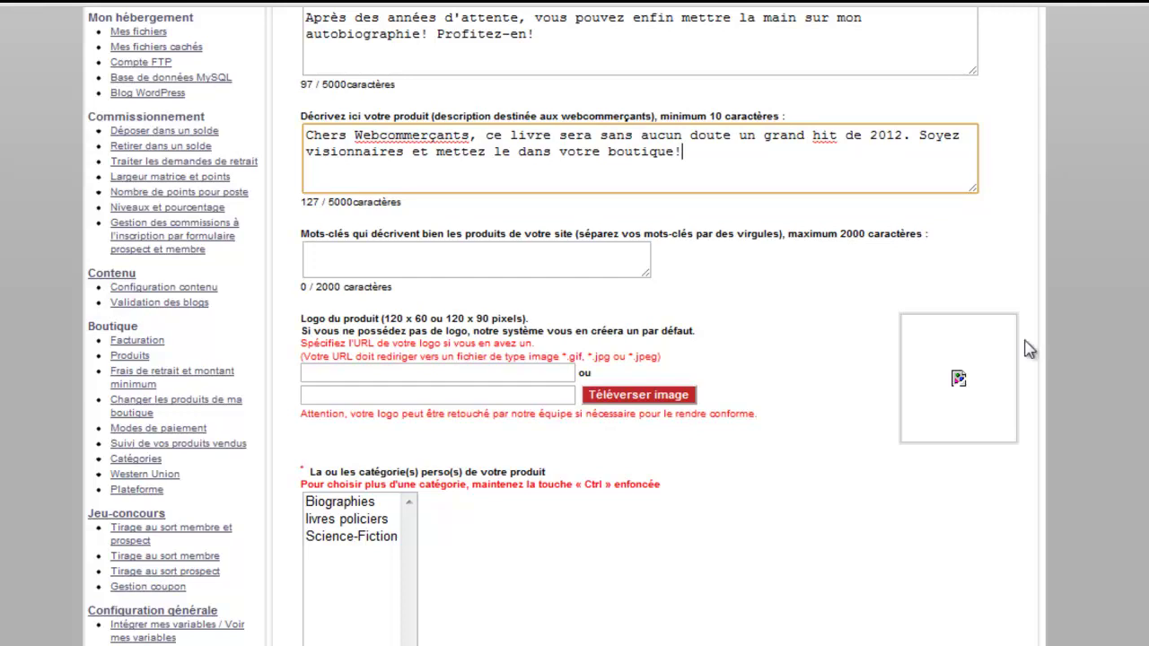
click(525, 259)
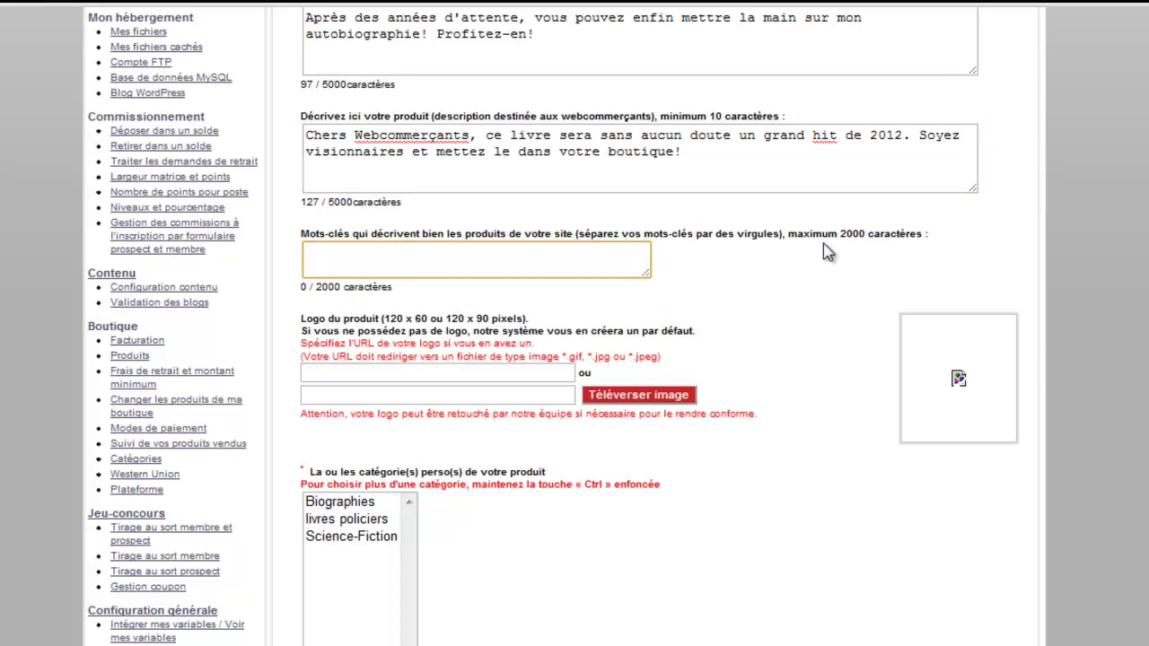
Enter the keywords 'librairie, autobiographie, humour, vie spirituelle', correcting a typo in 'spirituelle'
text(librairie, auto)
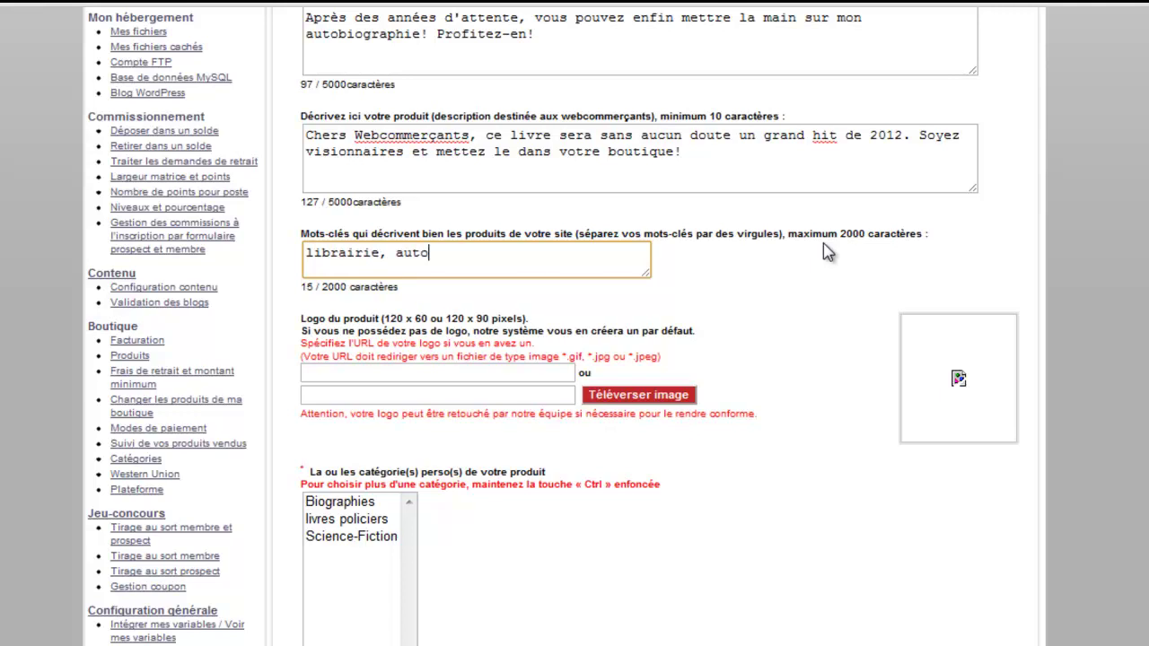
text(biographie)
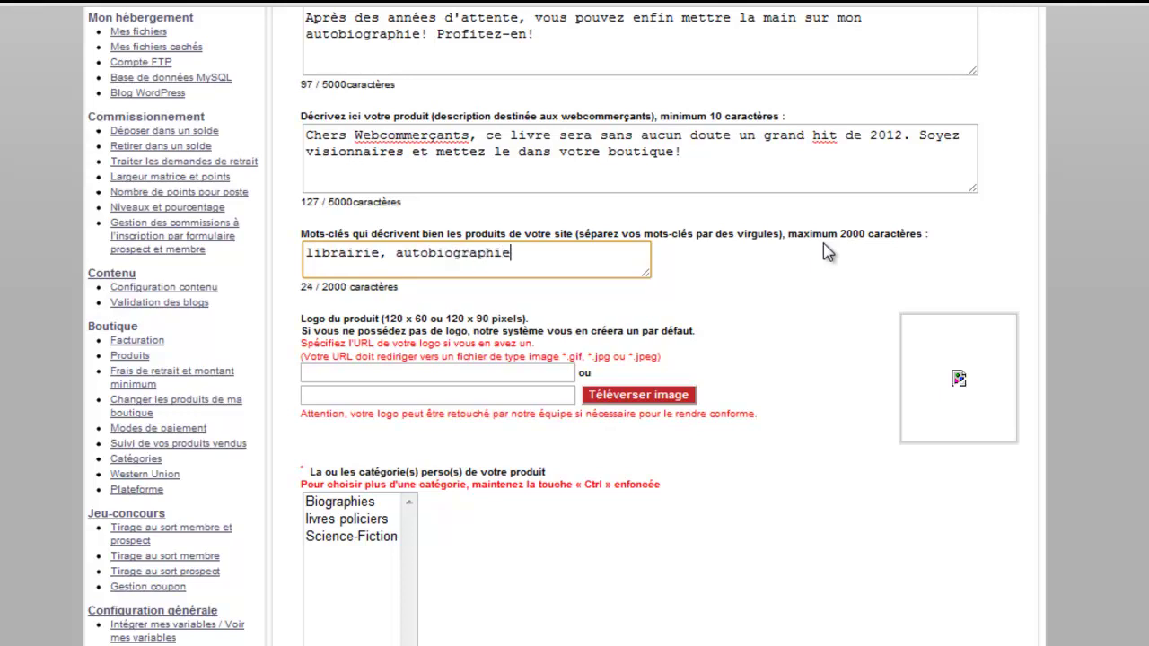
text(, humour, vie spri)
key(BackSpace)
key(BackSpace)
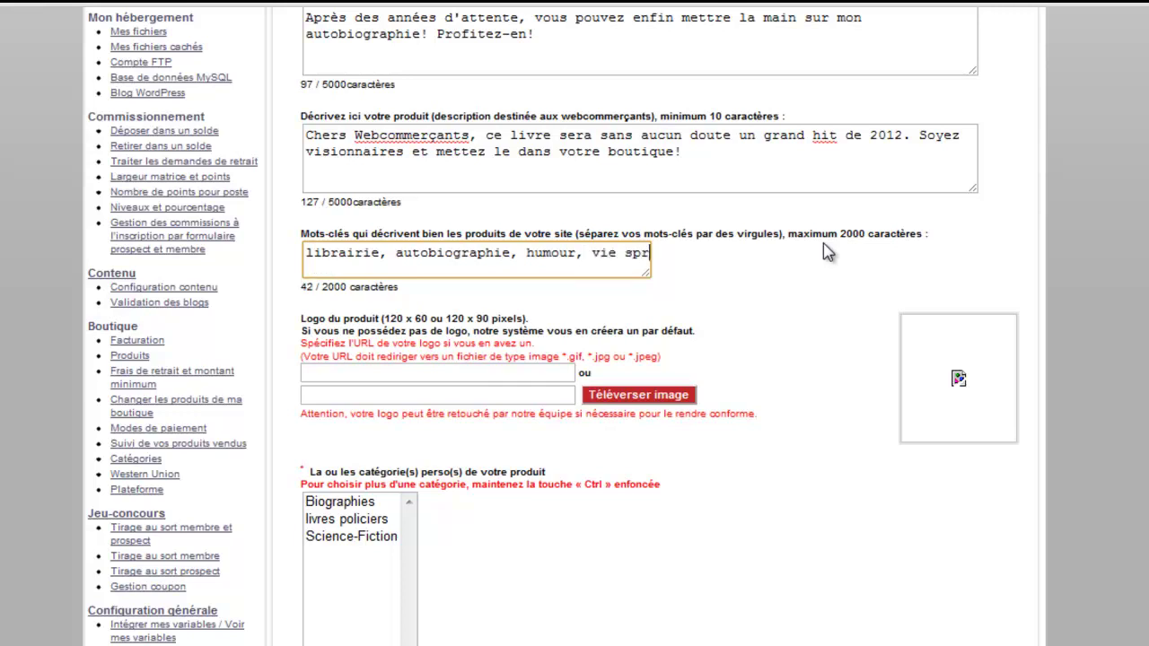
text(irituelle)
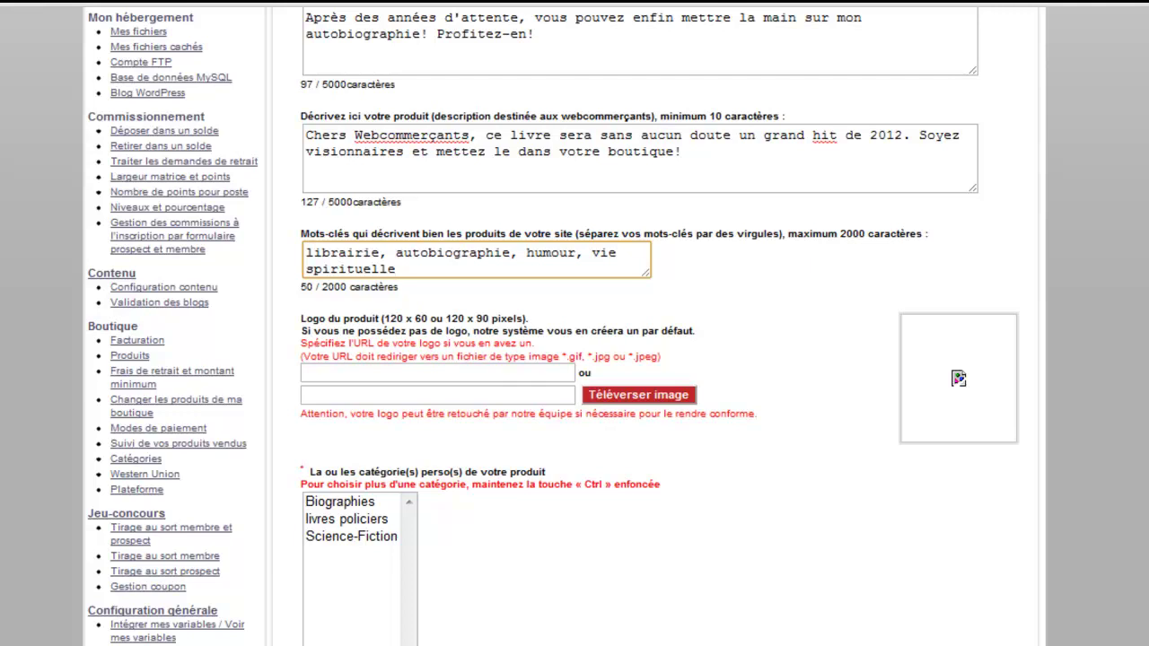
scroll(553, 327, down, 3)
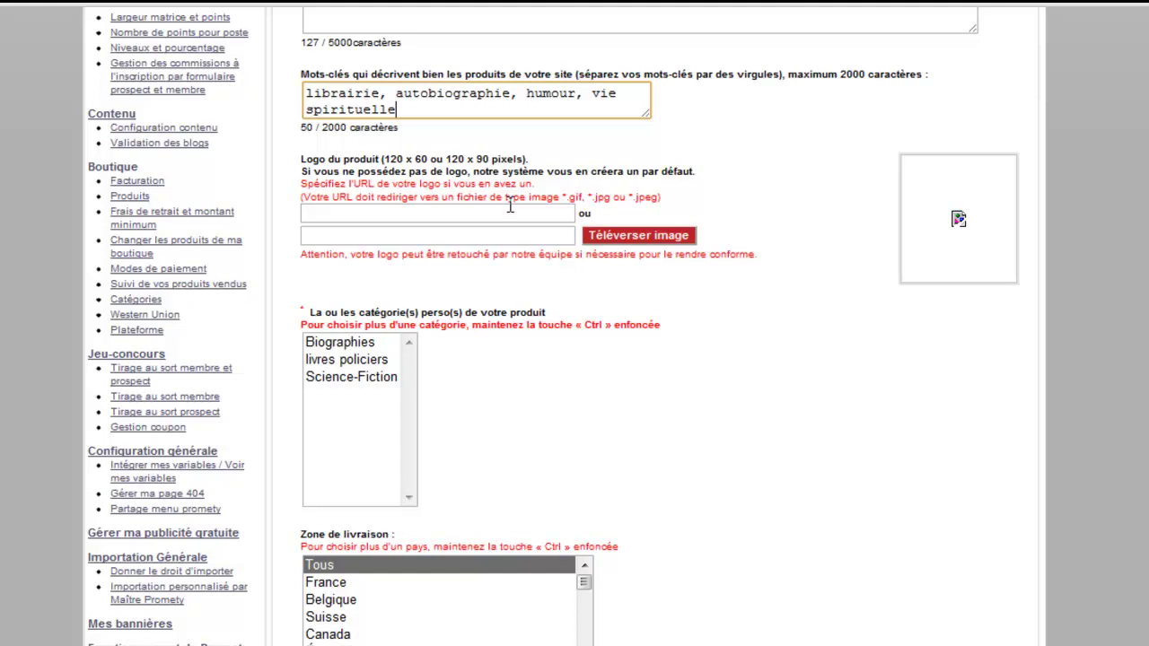
Open the product logo upload window and browse the computer for an image file
click(549, 235)
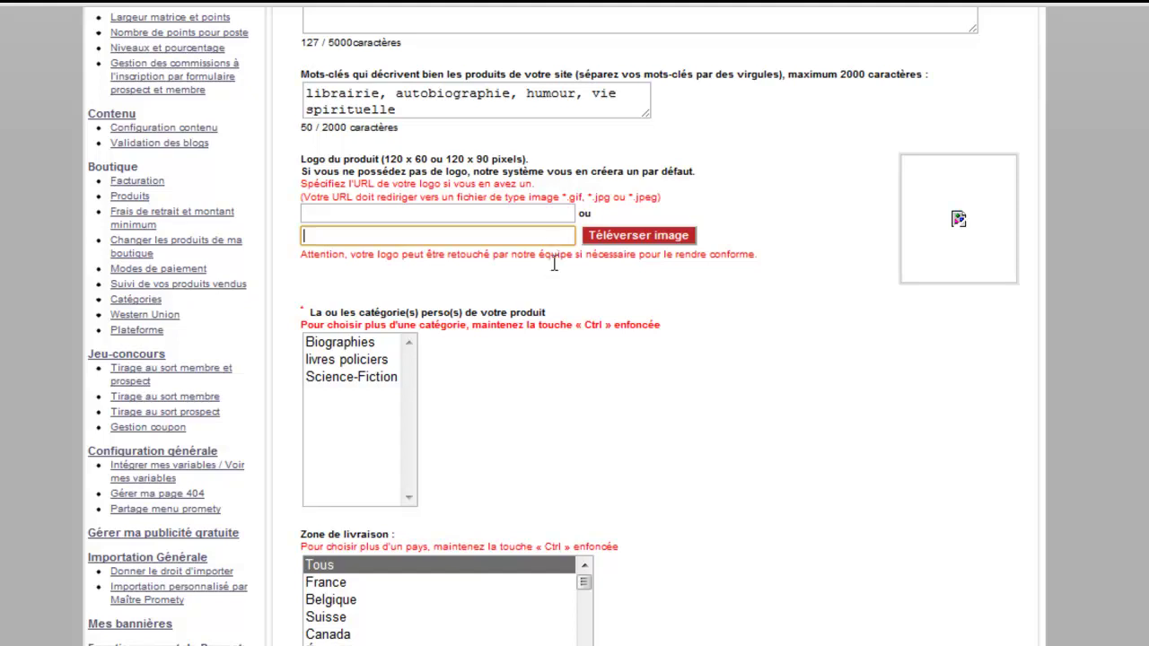
click(629, 237)
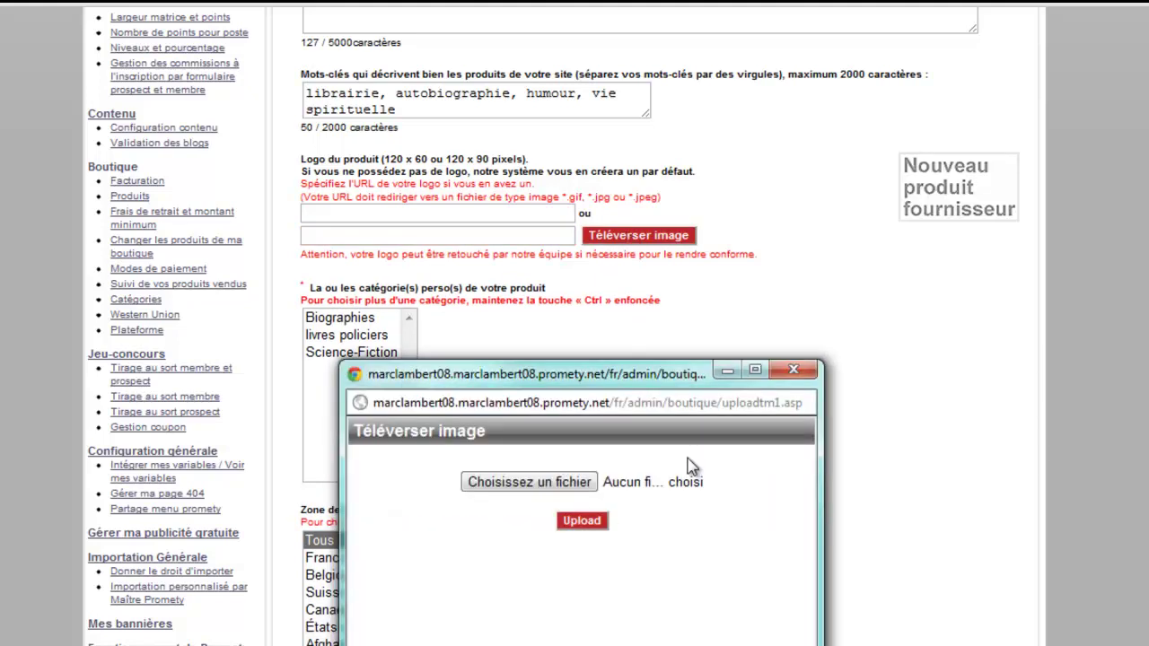
drag(537, 373, 550, 200)
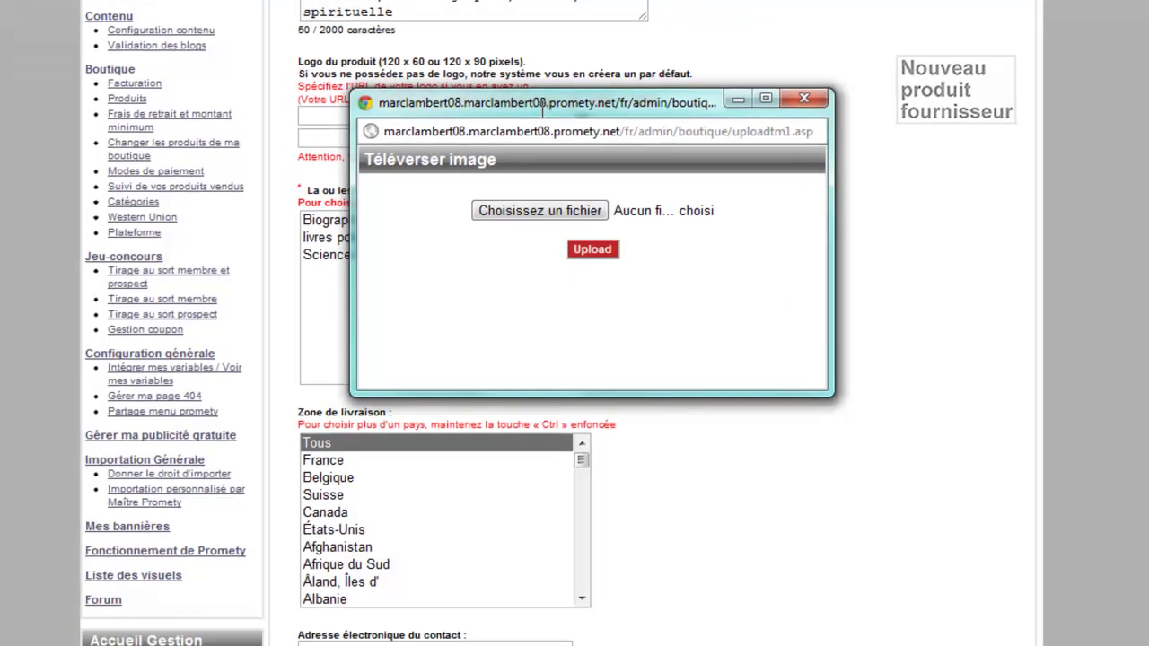
click(556, 54)
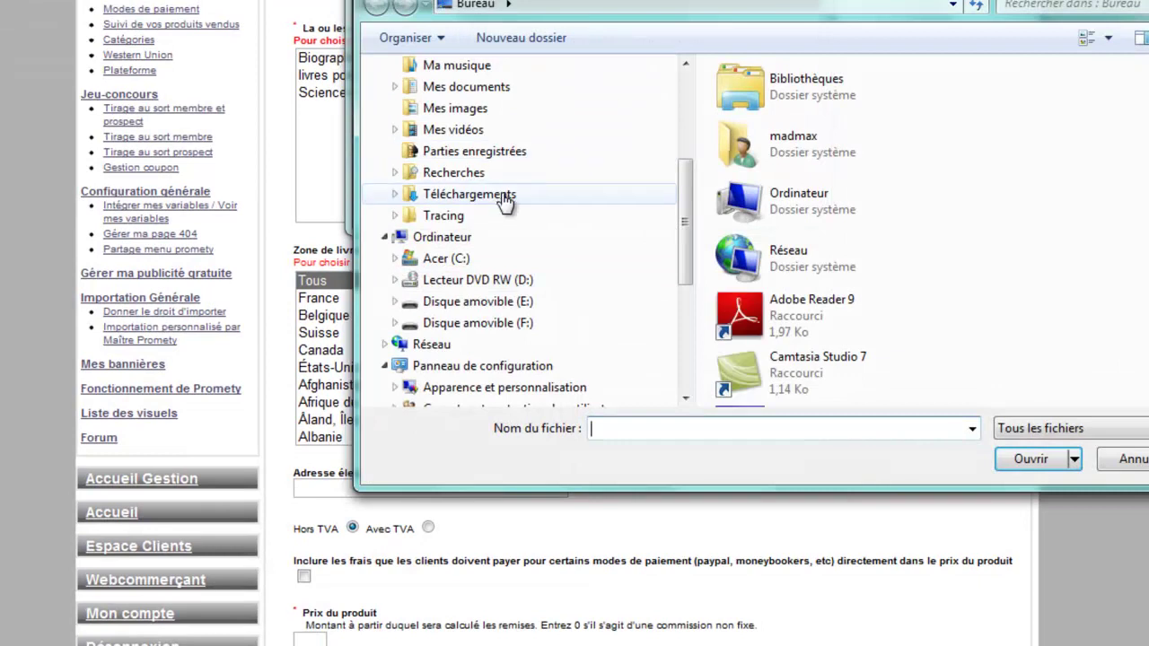
Pick Livre.gif from the Bureau folder and upload it as the product logo
drag(681, 215, 681, 159)
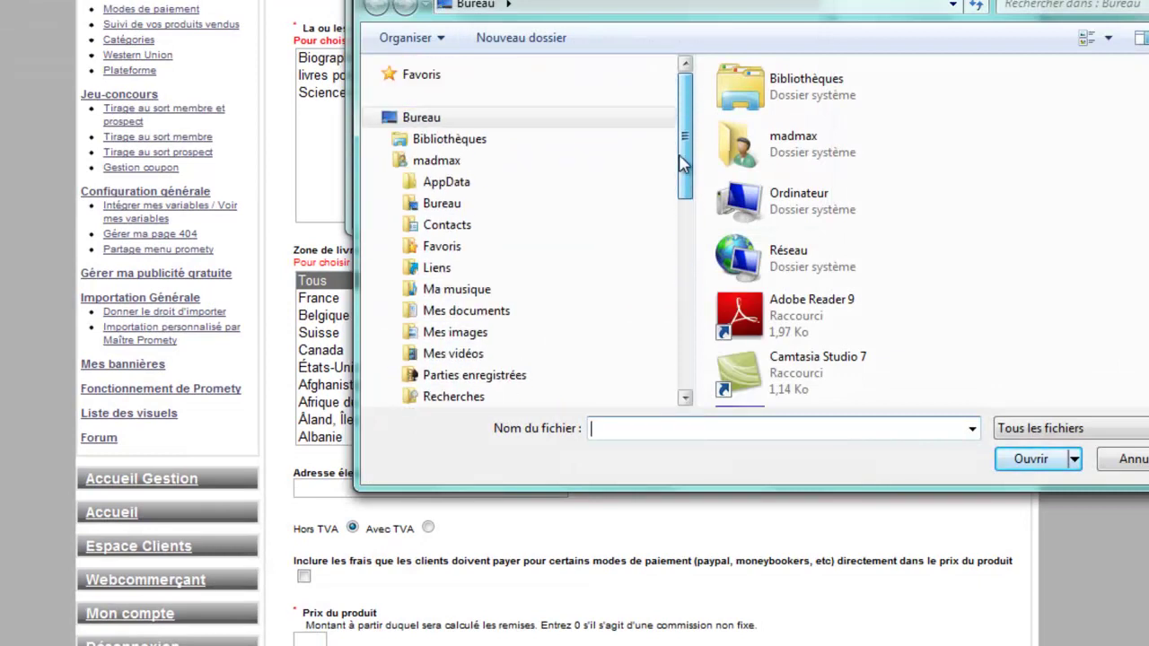
click(564, 118)
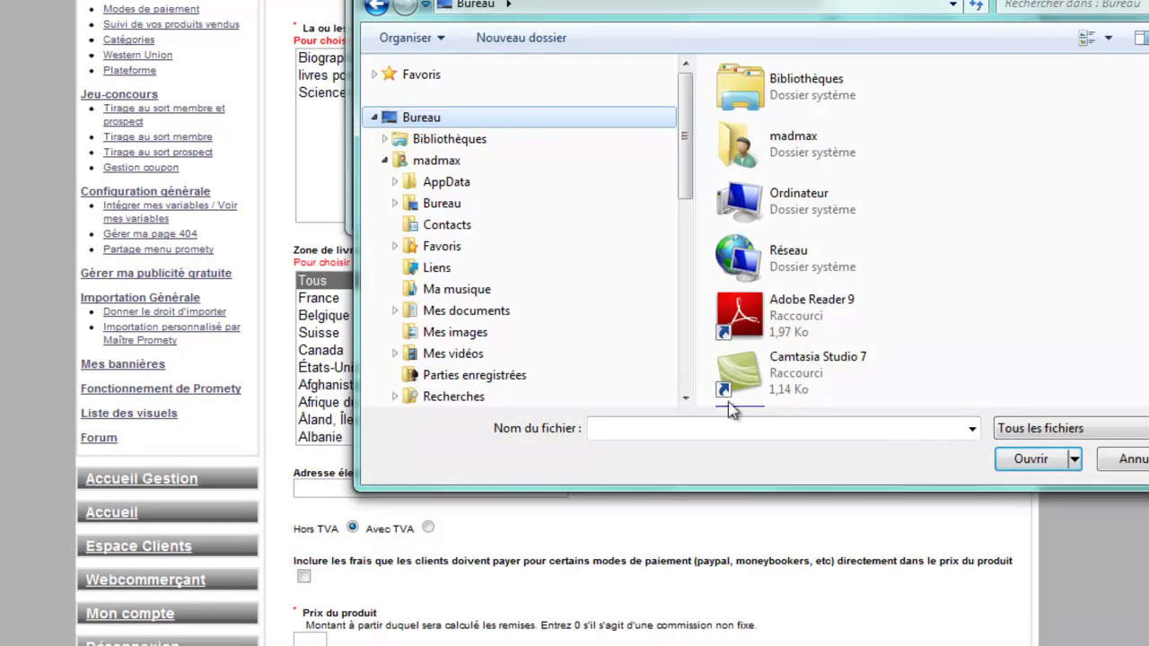
click(667, 437)
text(livre)
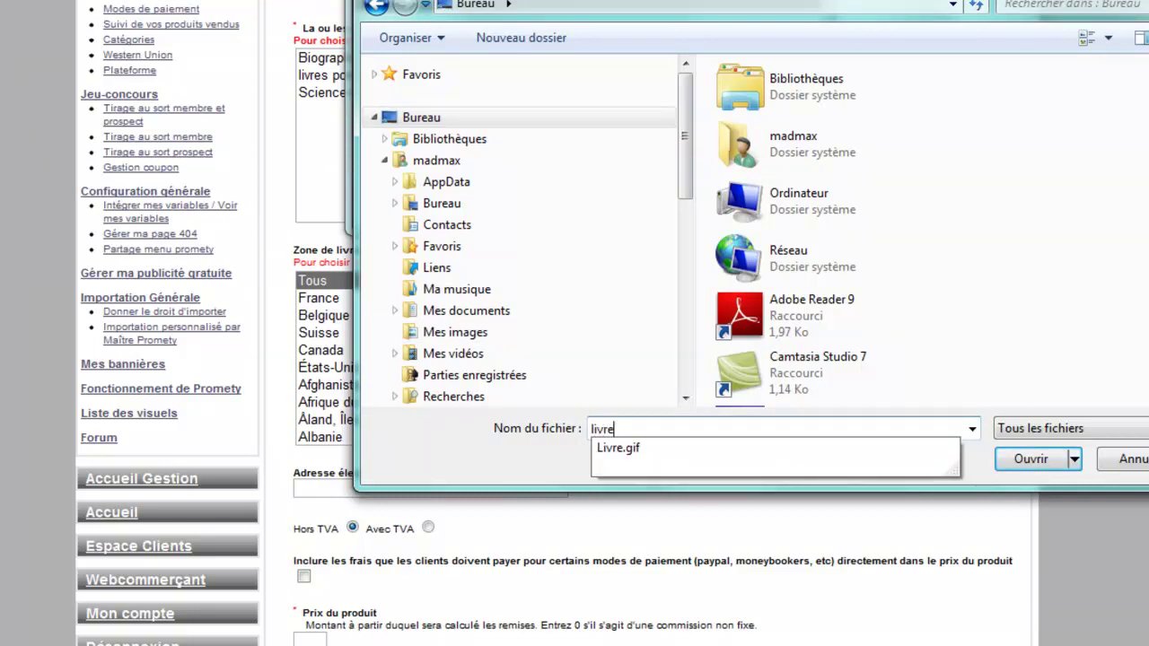
click(1102, 149)
scroll(933, 230, down, 5)
scroll(934, 230, down, 8)
scroll(983, 81, down, 7)
scroll(984, 81, down, 1)
click(904, 364)
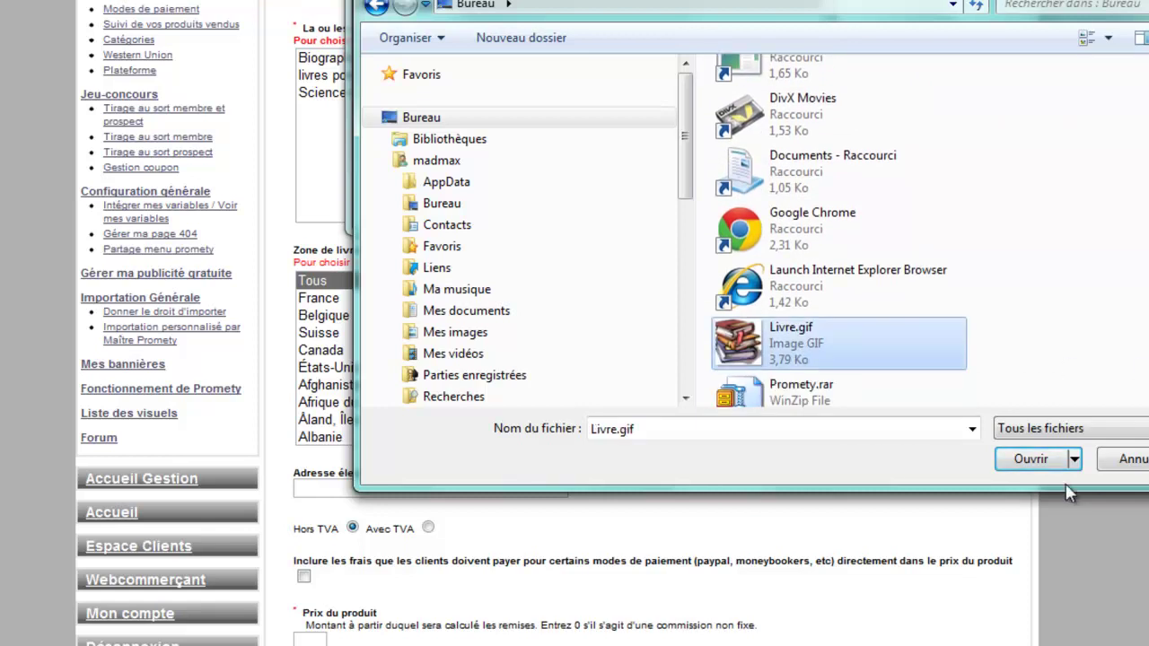
click(1046, 462)
click(594, 161)
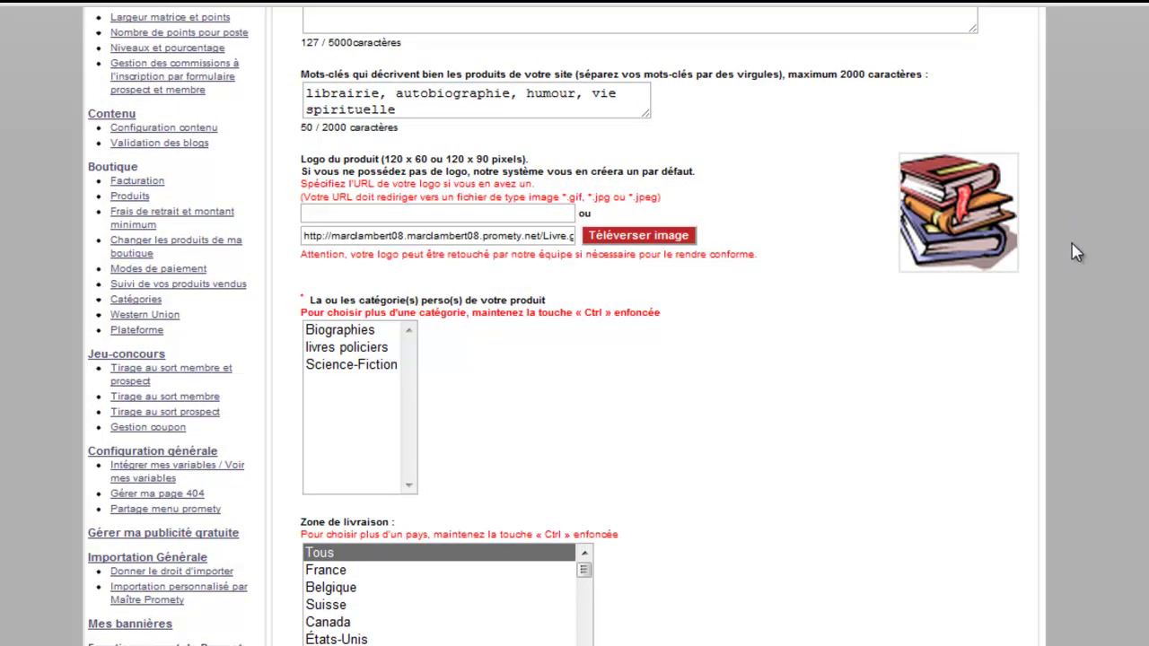
File the product under Biographies and select France, Belgique, Suisse and Canada as delivery countries
click(363, 332)
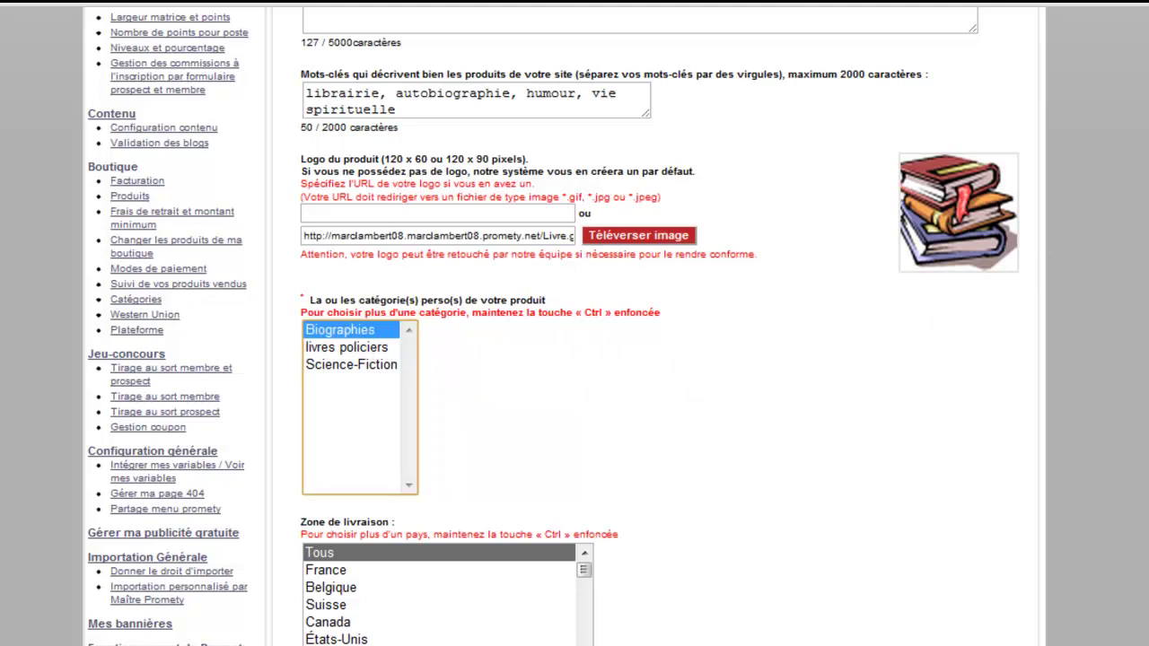
scroll(553, 326, down, 3)
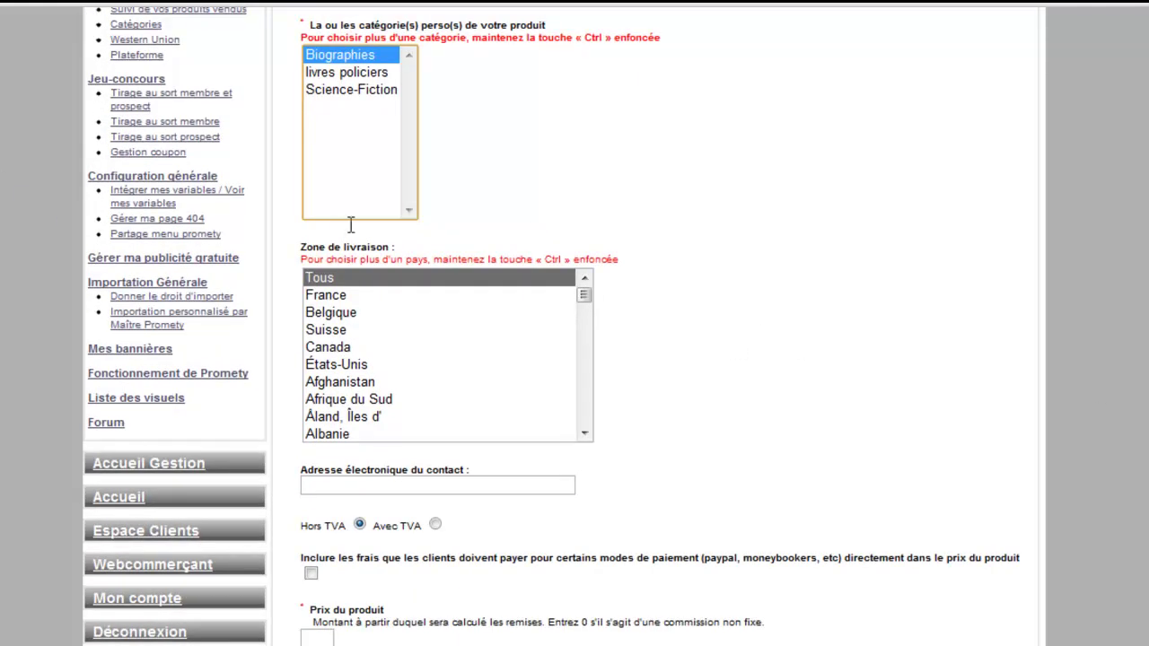
click(348, 299)
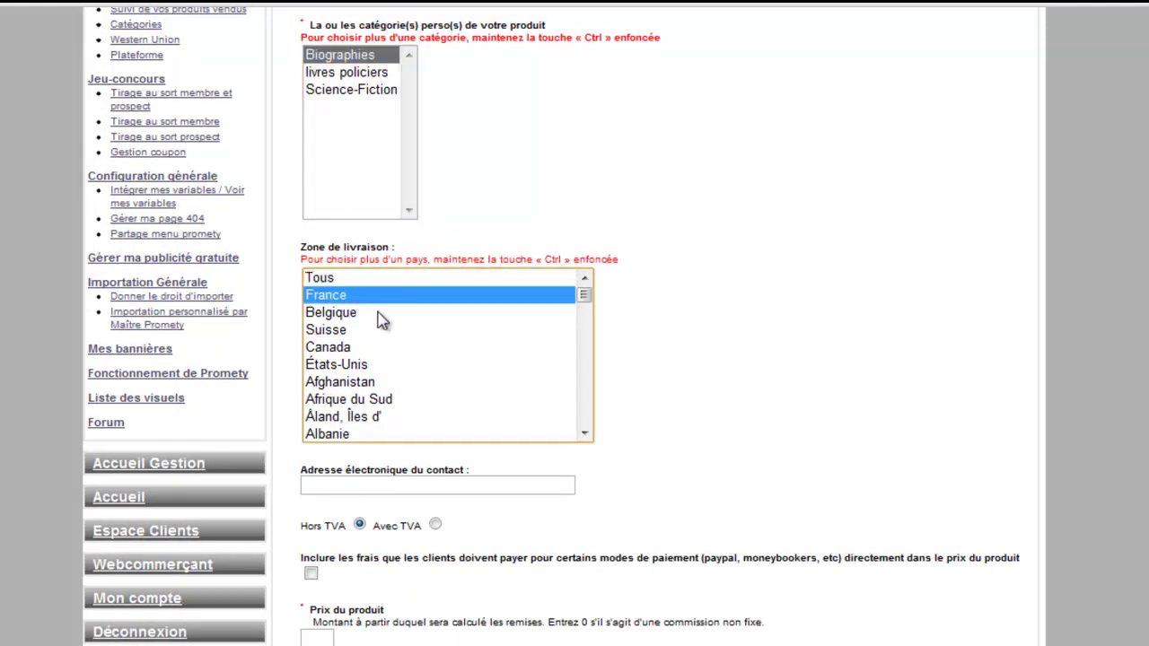
ctrl+click(379, 316)
ctrl+click(378, 331)
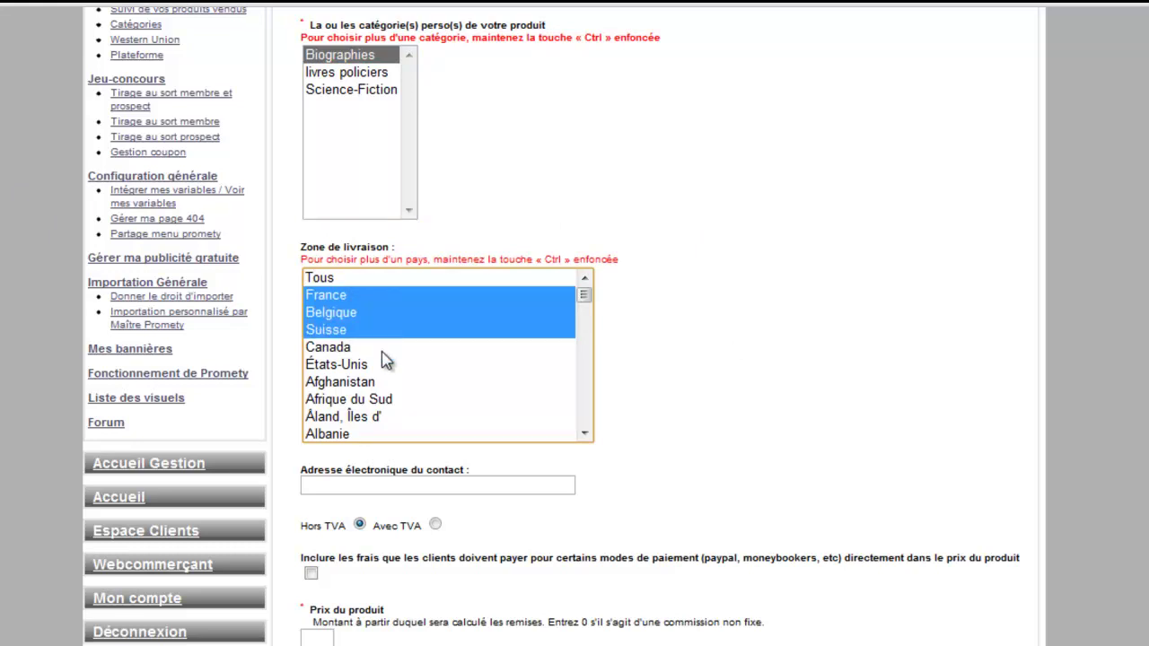
ctrl+click(382, 350)
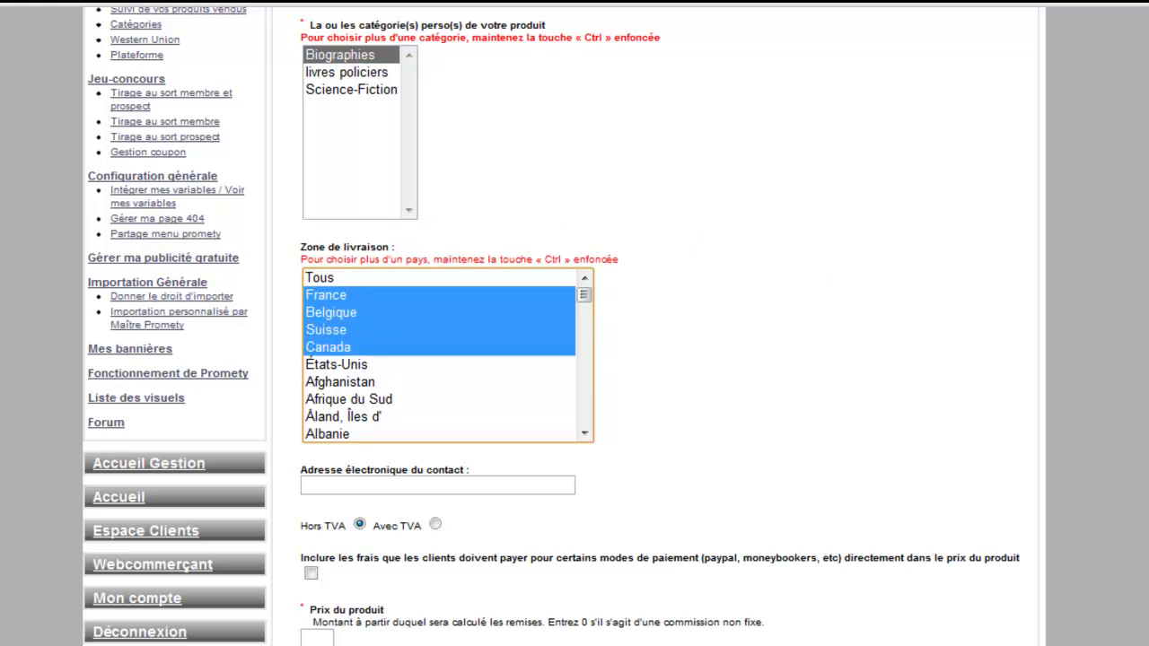
Enter the contact e-mail address and tick 'Inclure les frais' to include payment fees
scroll(464, 154, down, 4)
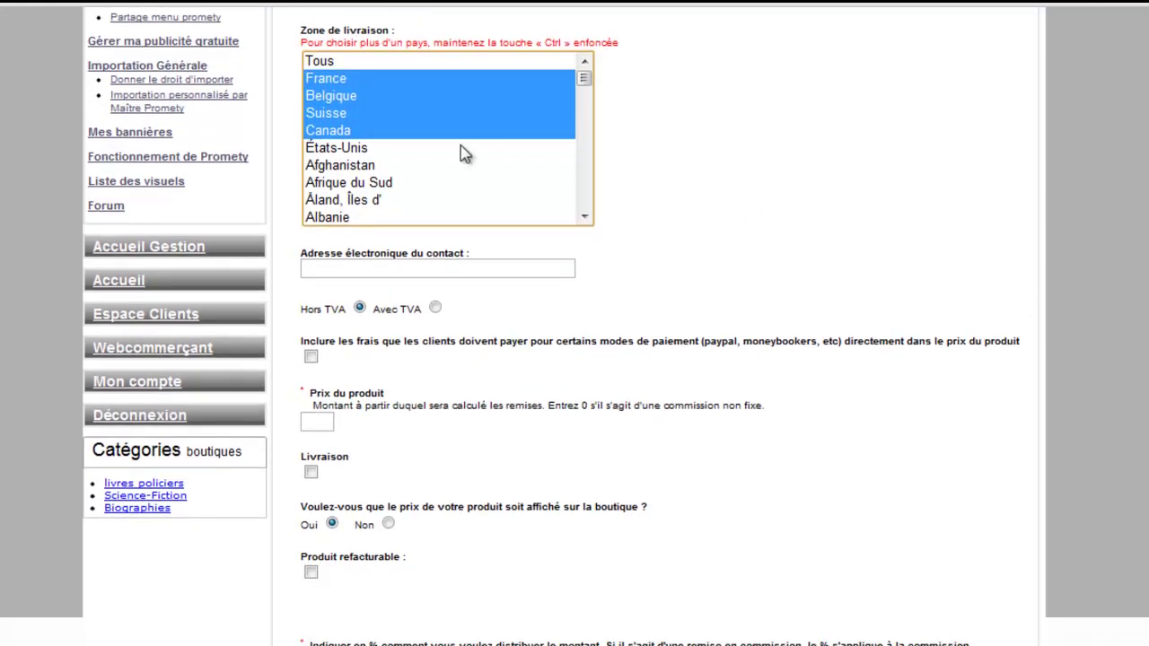
click(523, 268)
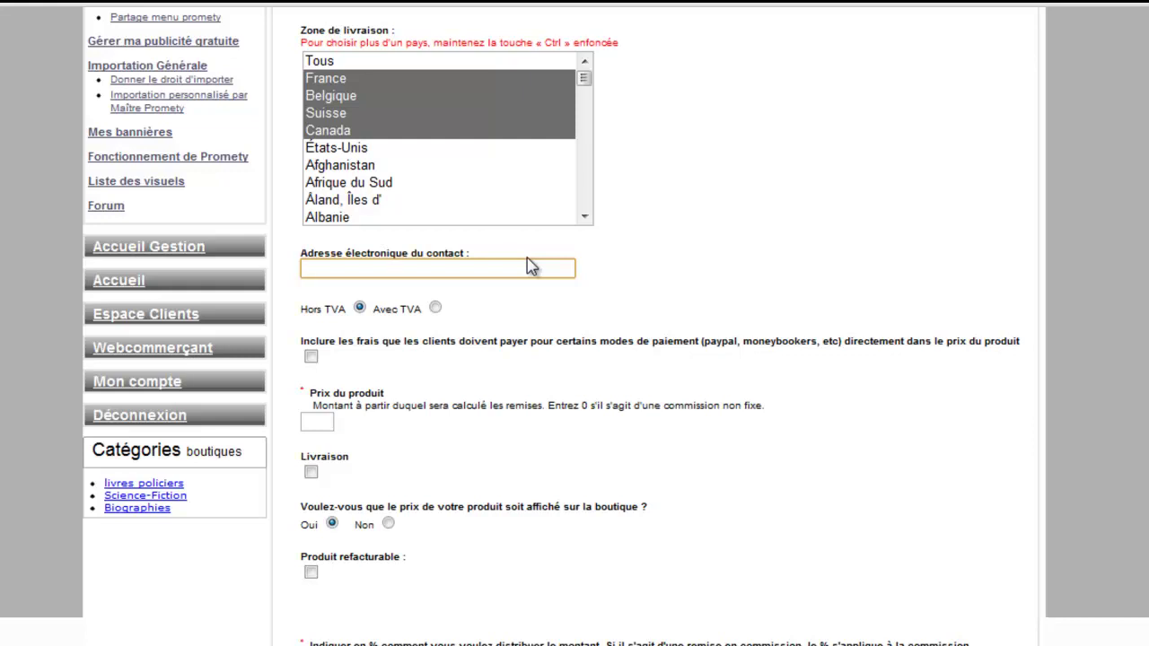
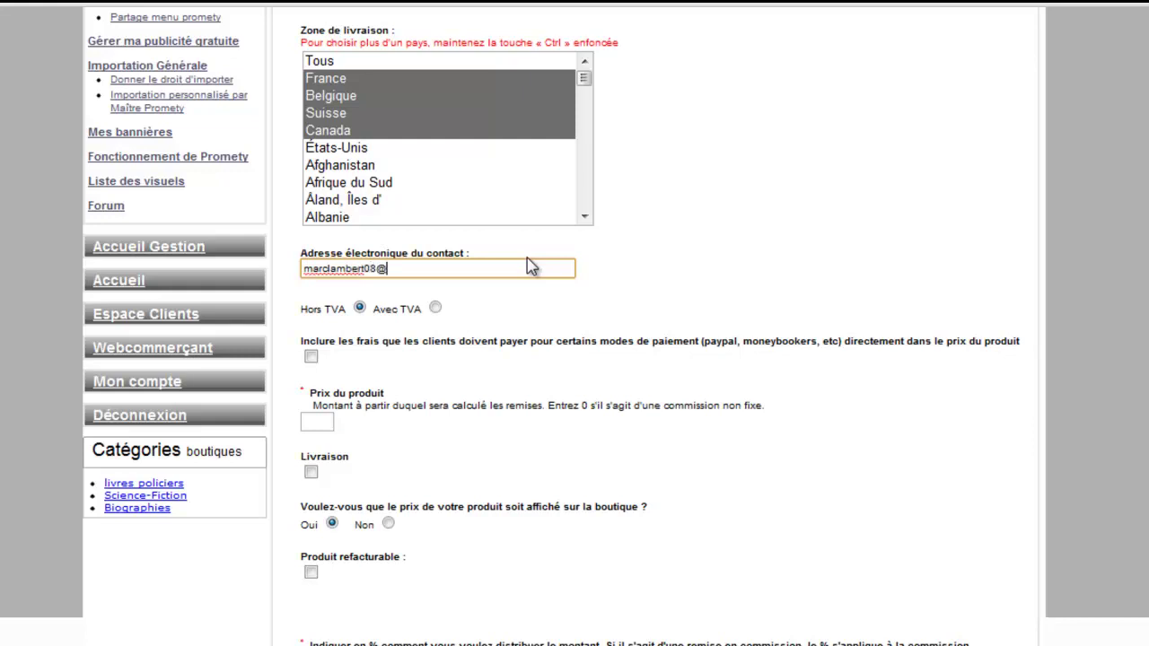
scroll(1090, 235, down, 2)
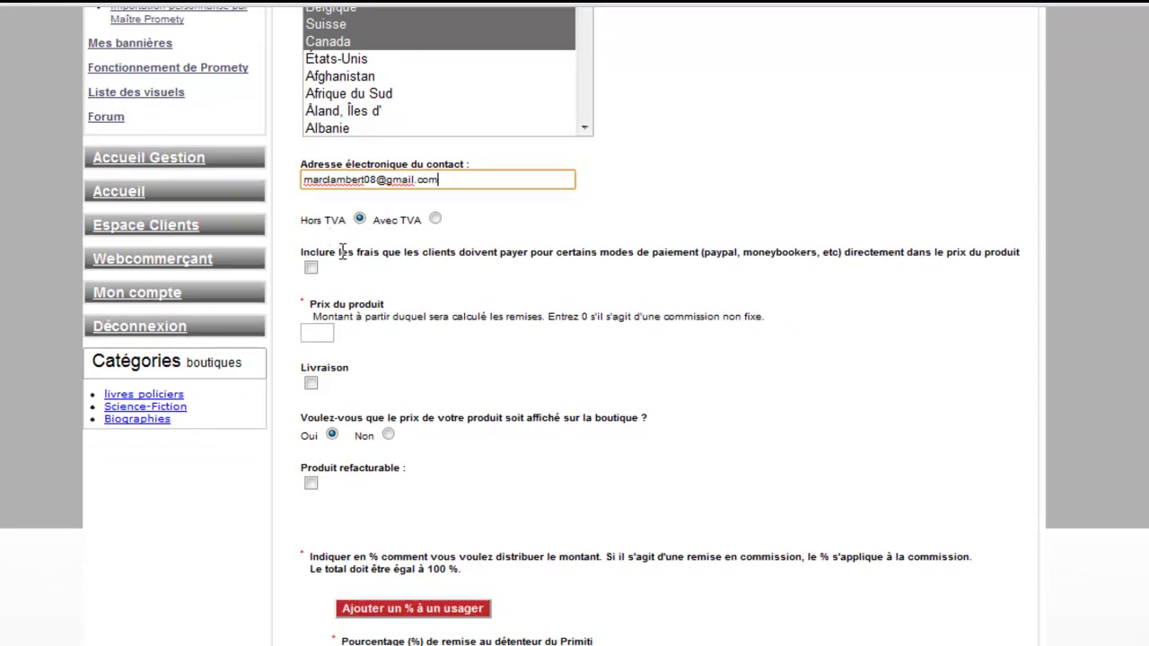
click(324, 282)
click(310, 270)
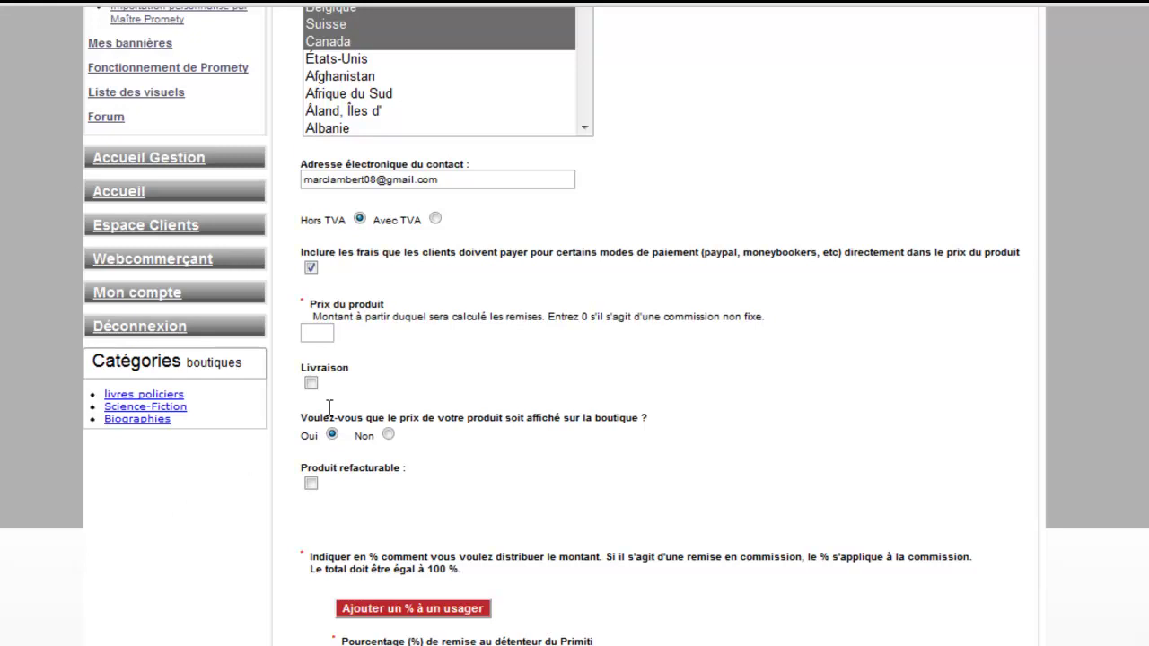
Set the product price to 20, enable delivery, and set the delivery fee to 5
click(317, 329)
text(20)
click(310, 383)
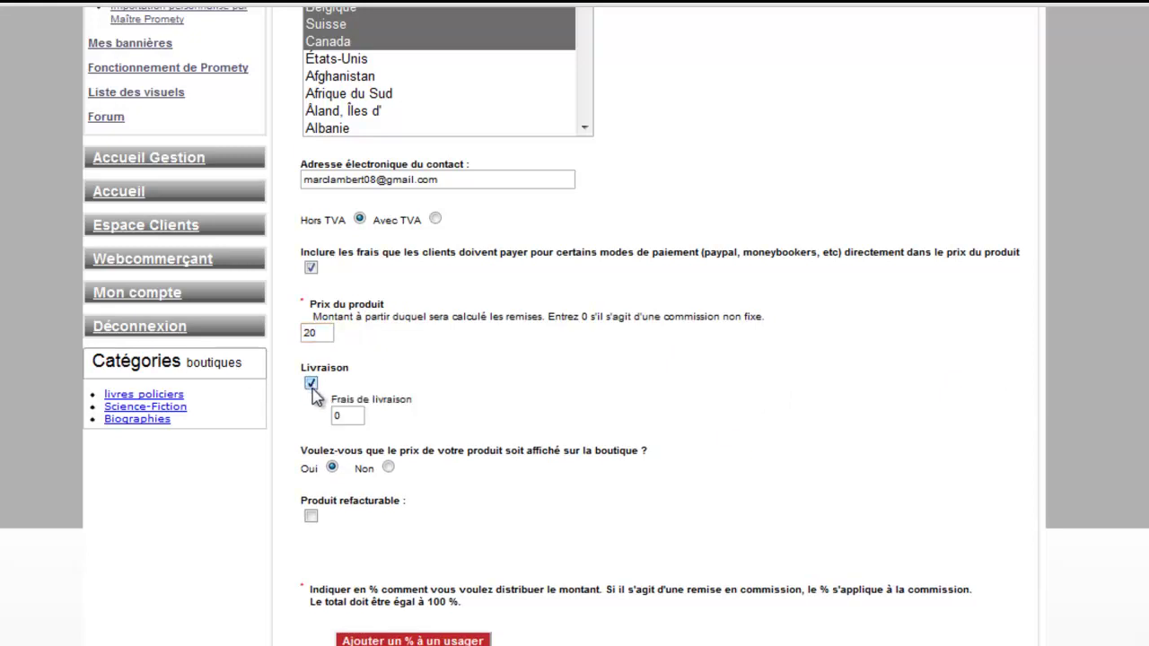
double_click(343, 416)
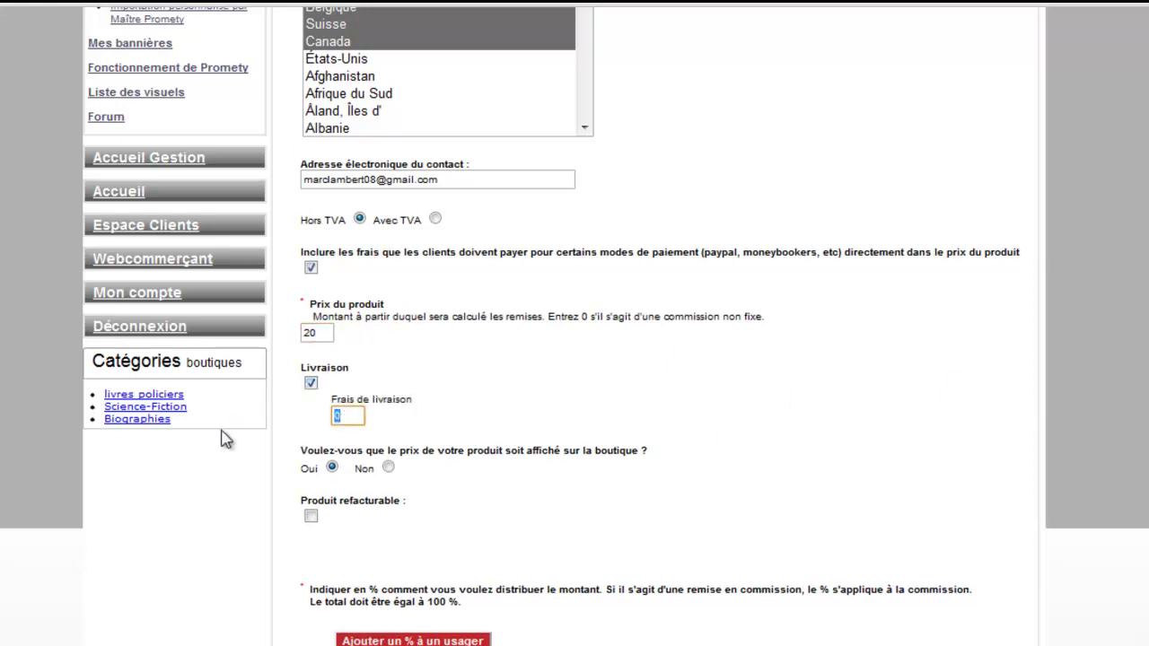
text(5)
Set 'Pourcentage de remise au détenteur du Primiti' to 100
scroll(575, 359, down, 5)
scroll(575, 359, down, 1)
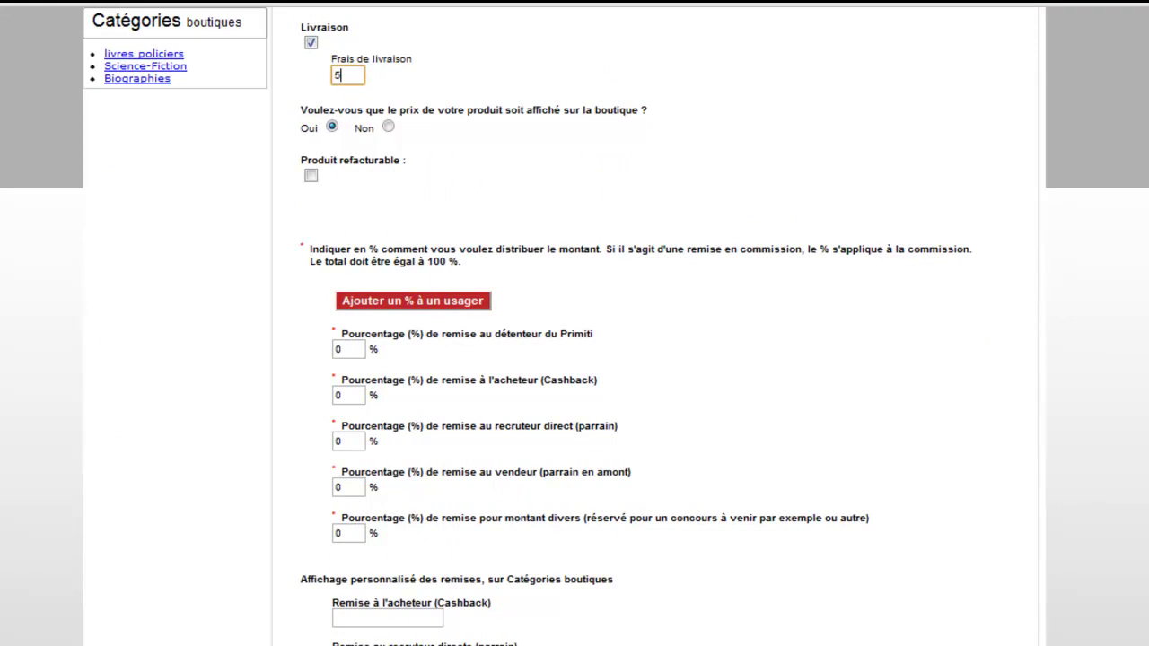
scroll(575, 359, down, 3)
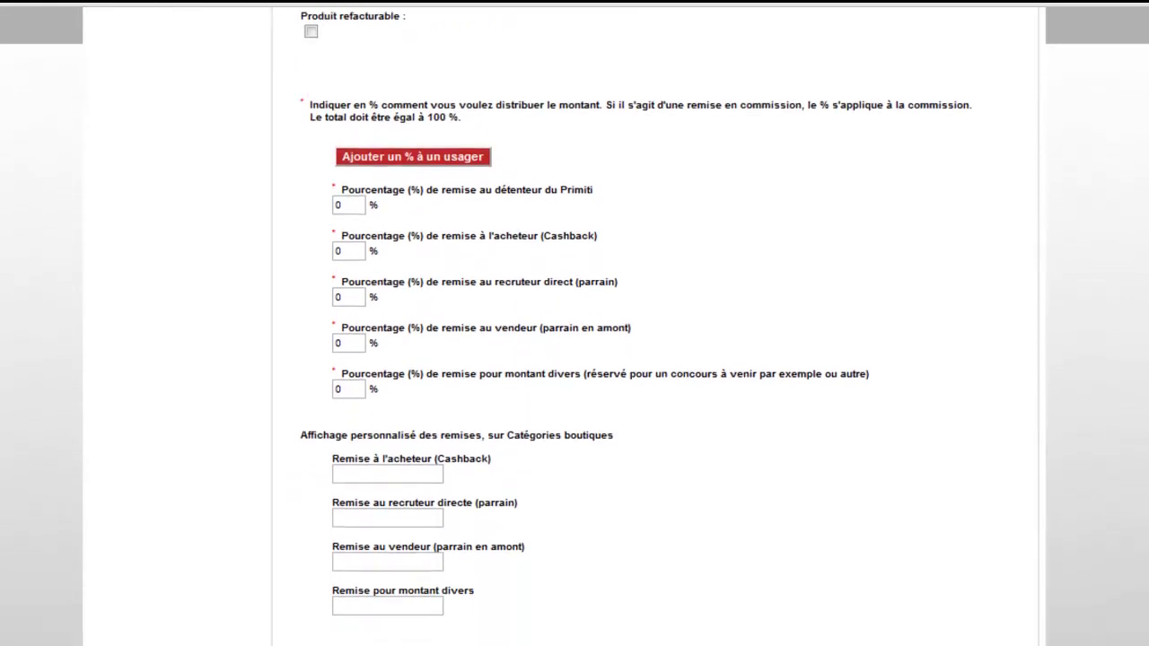
scroll(574, 359, down, 1)
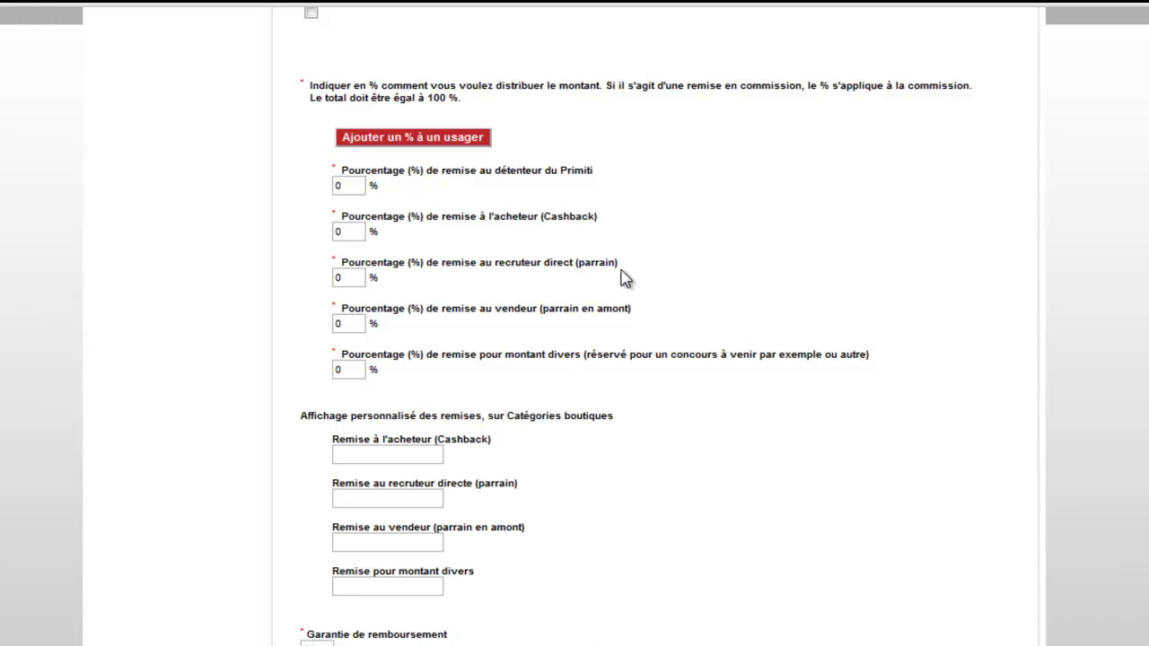
double_click(354, 186)
text(100)
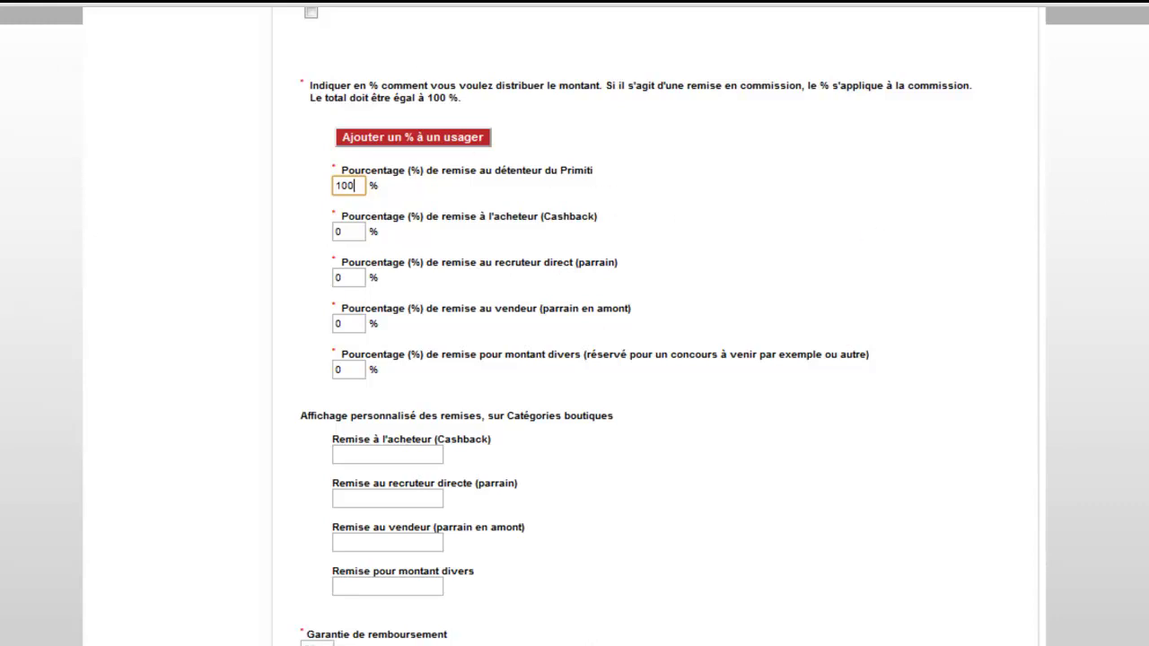
scroll(575, 327, down, 2)
scroll(574, 327, down, 5)
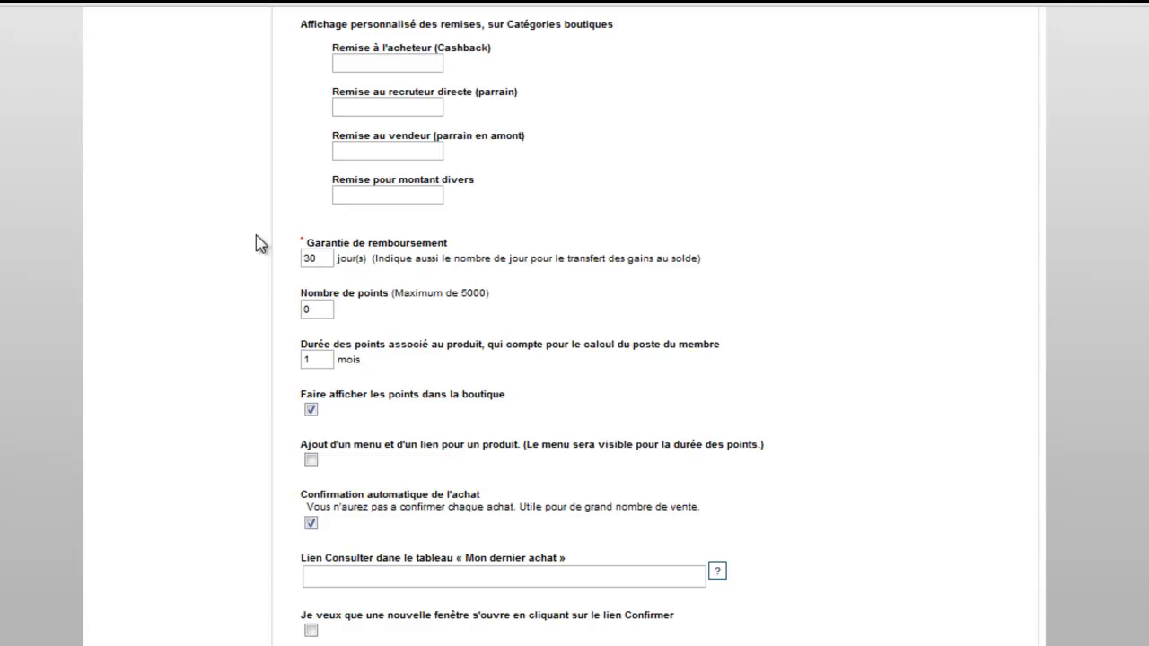
Set Nombre de points to 400 and save the Mon autobiographie product
drag(318, 309, 278, 307)
text(400)
scroll(574, 323, down, 5)
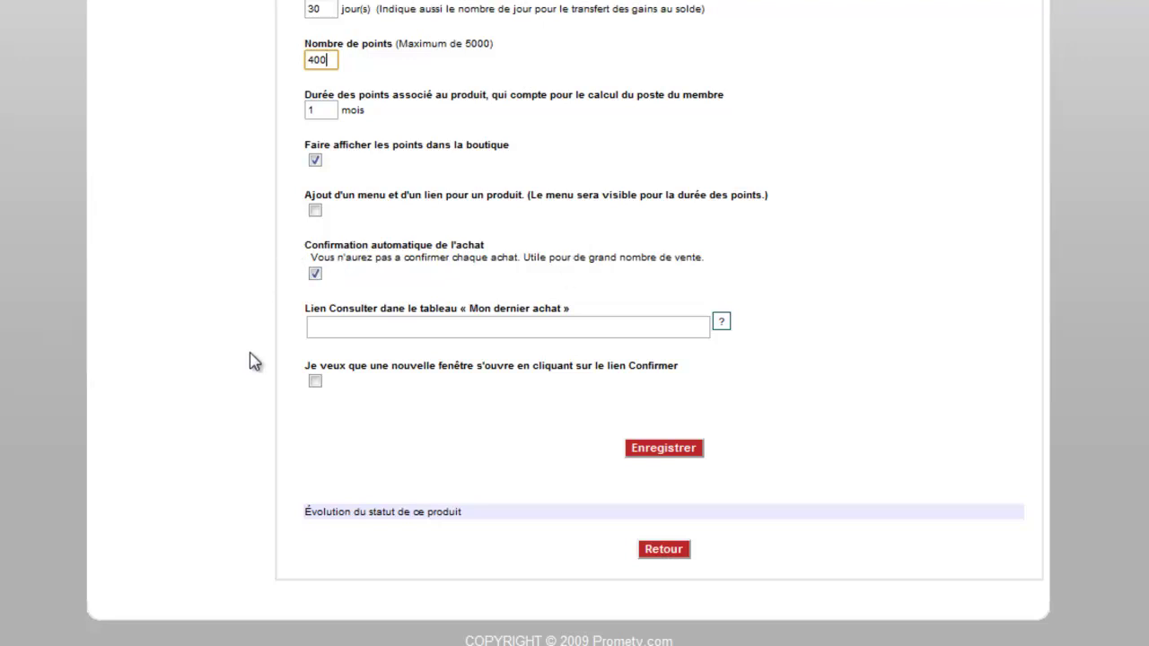
click(685, 460)
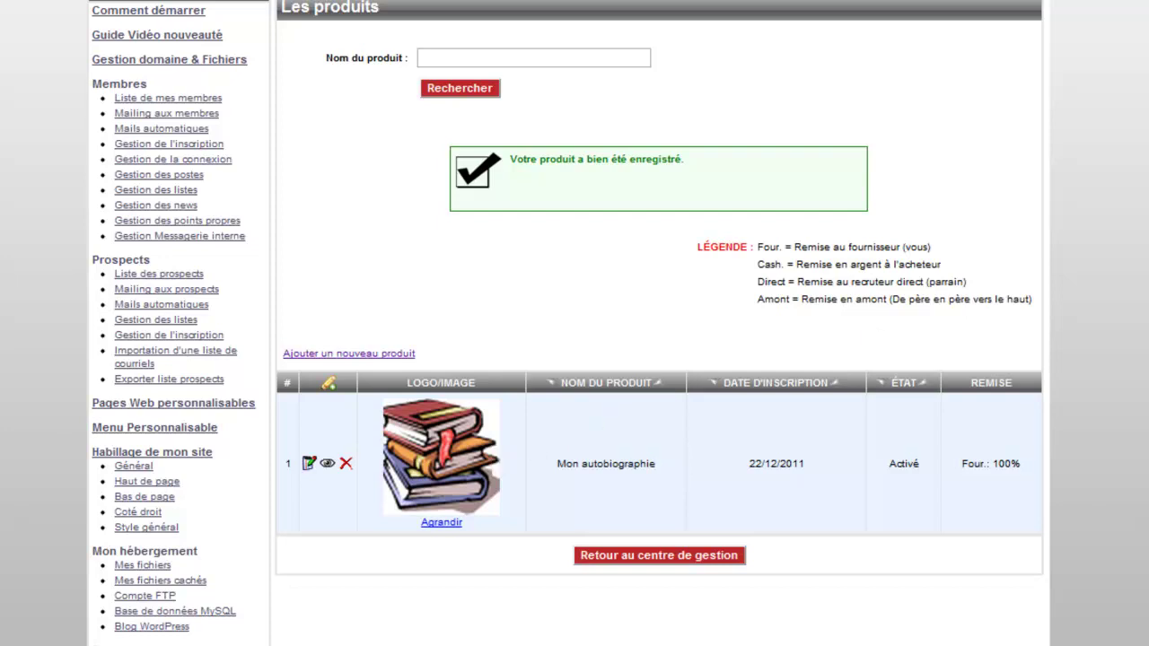
Use the 'Ajouter un nouveau produit' link to start a second product
scroll(656, 359, down, 3)
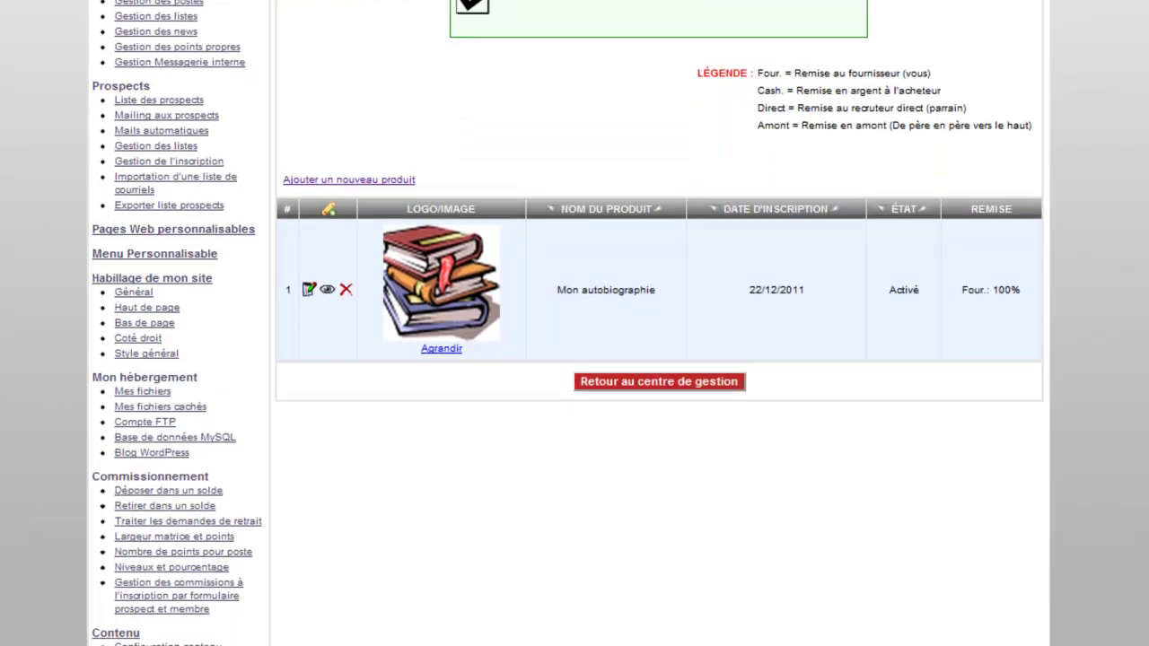
click(348, 185)
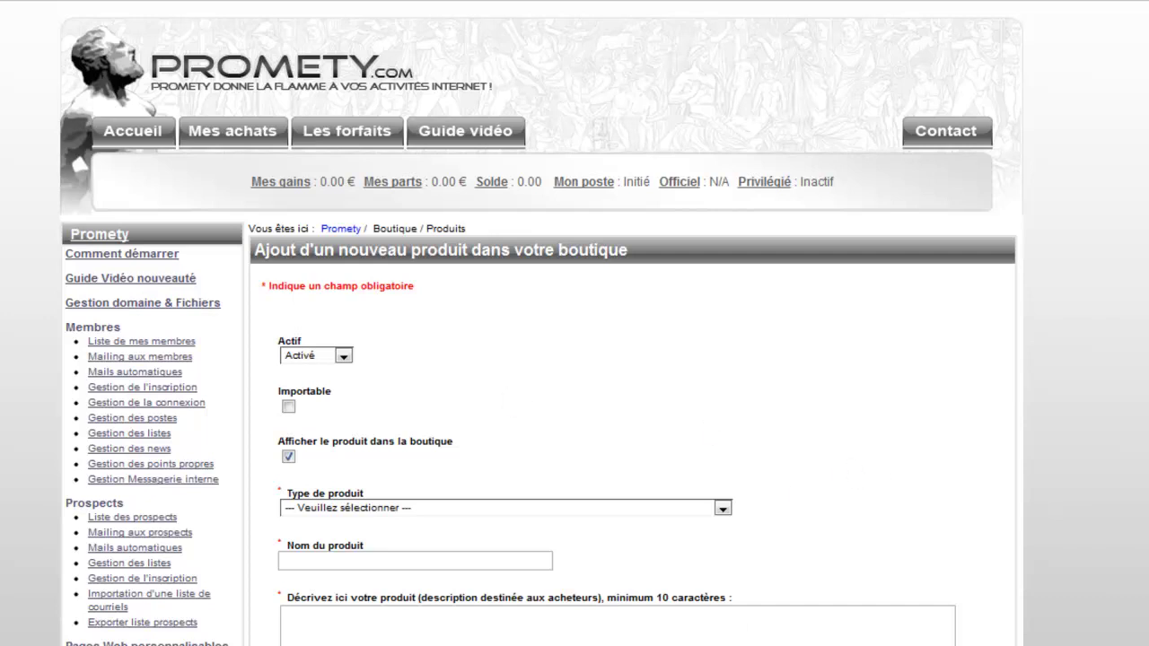
Make the product importable, typed 'Votre produit, paiement directement à vous', with PayPal payment
scroll(574, 359, down, 10)
scroll(575, 359, up, 10)
click(288, 407)
click(325, 509)
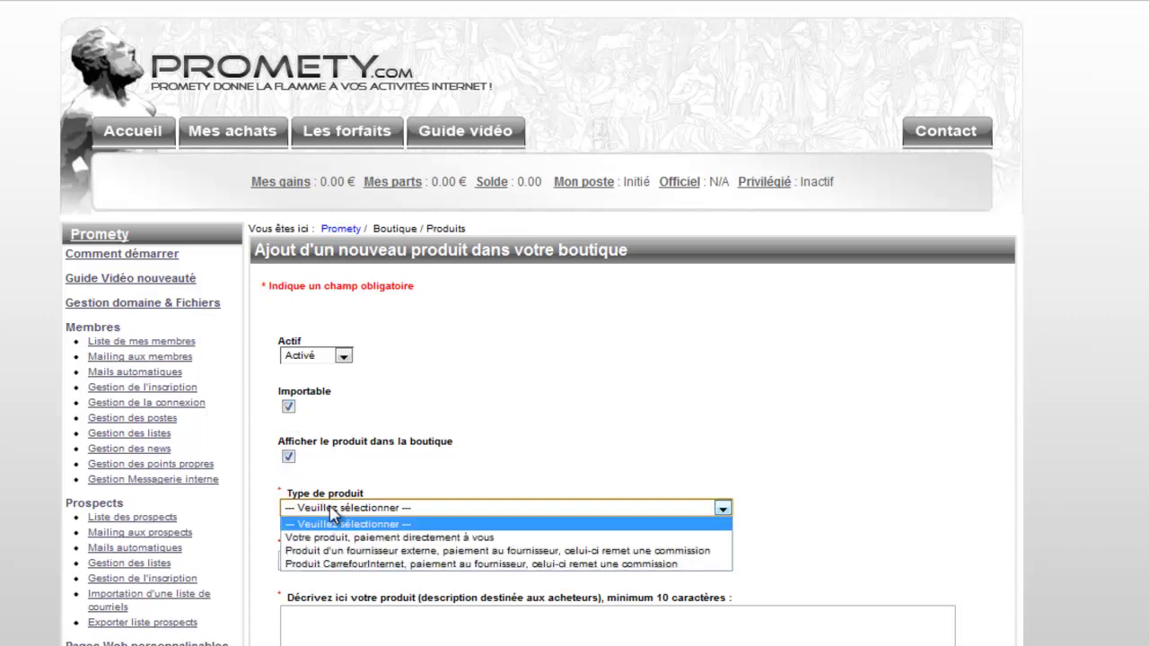
click(377, 539)
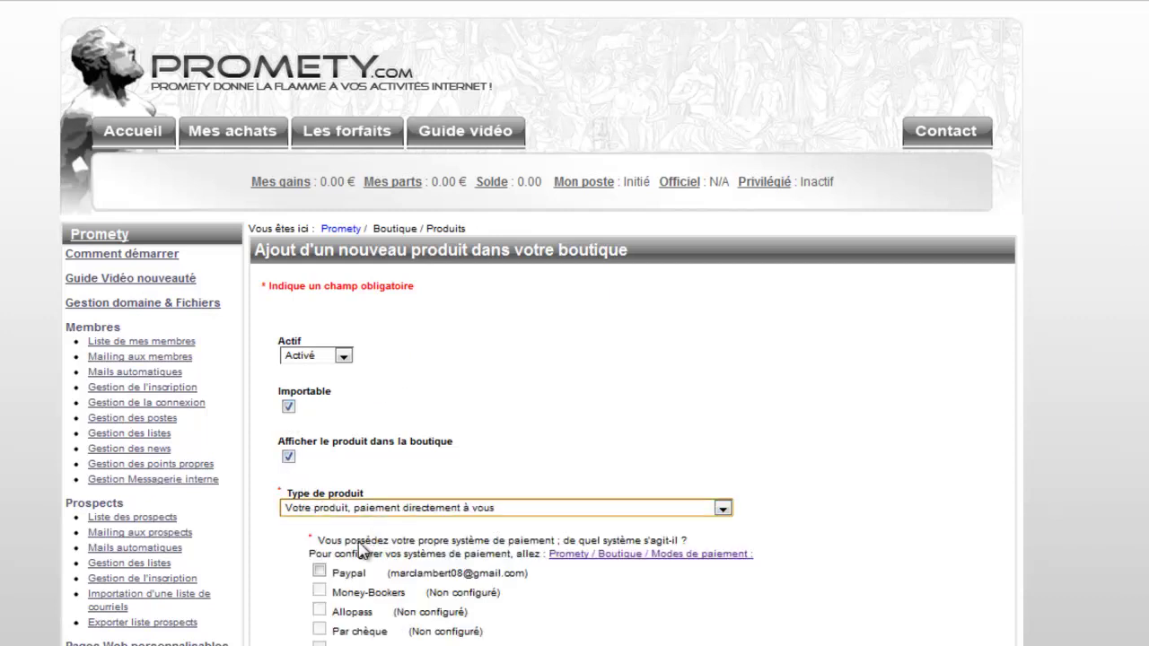
click(320, 572)
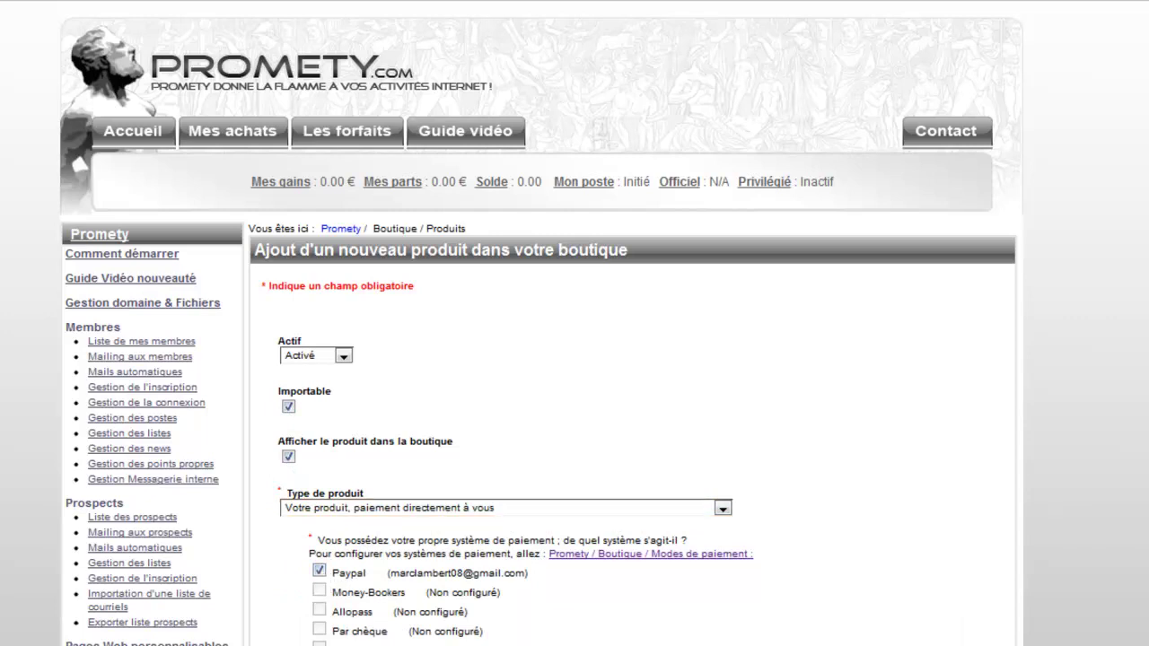
scroll(454, 266, down, 6)
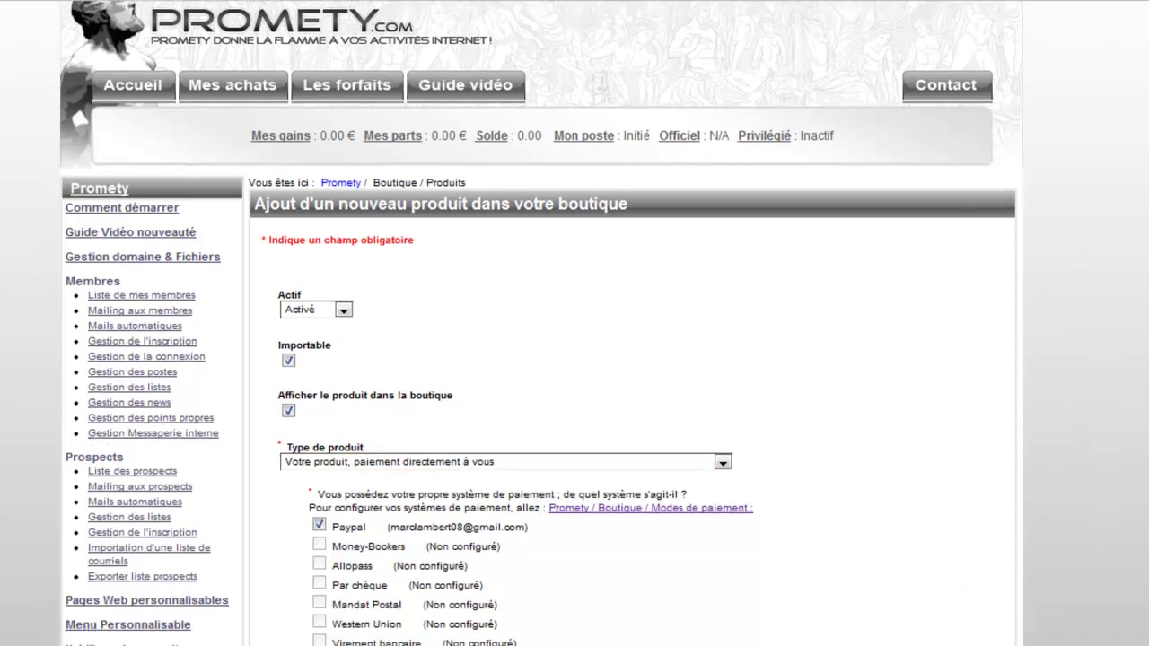
click(328, 216)
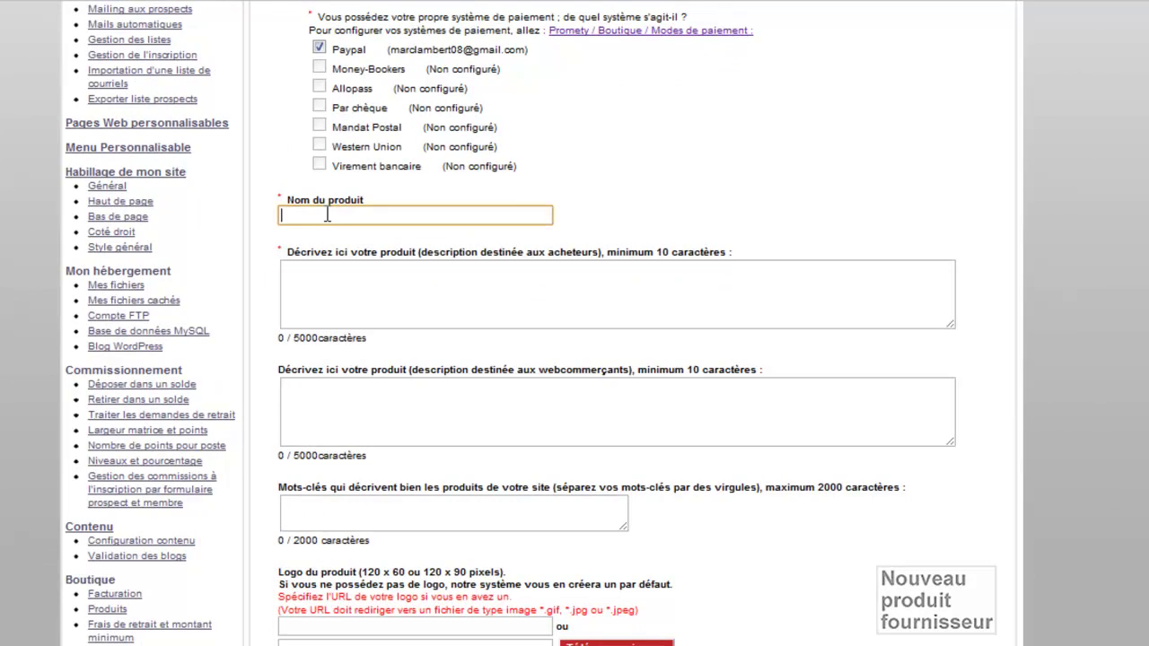
Name the product 'Le tour du monde en 80 prisons' and describe it as a crime novel about Jacques
text(Le tour du monde en 80 prisons)
key(Tab)
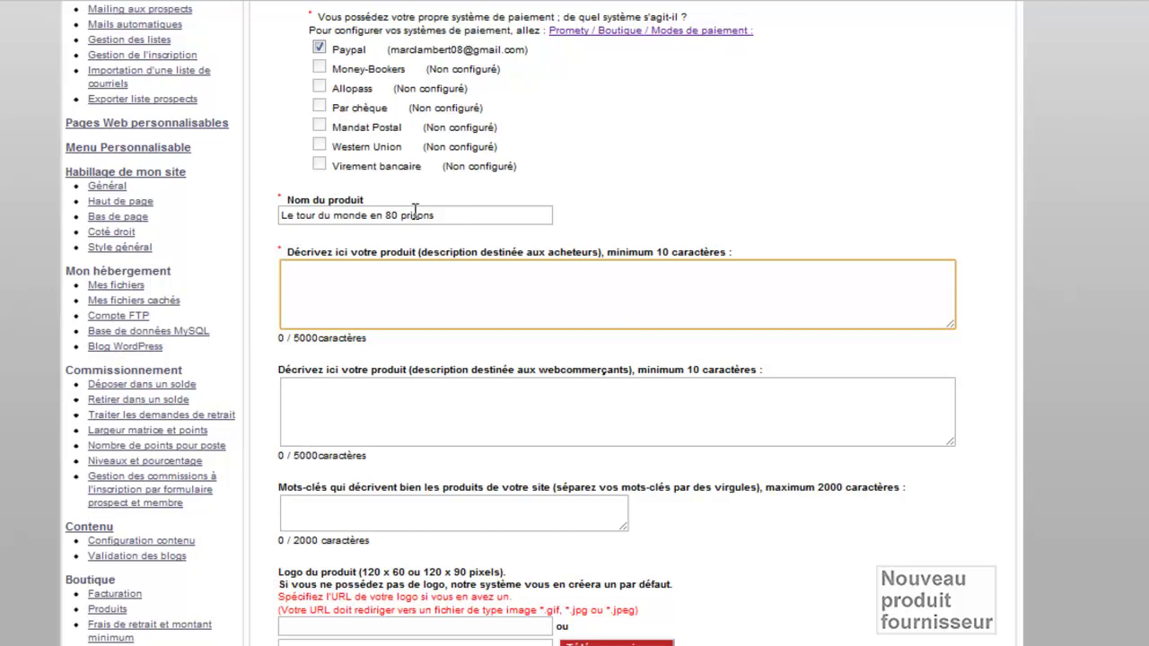
text(Ceci est un pal)
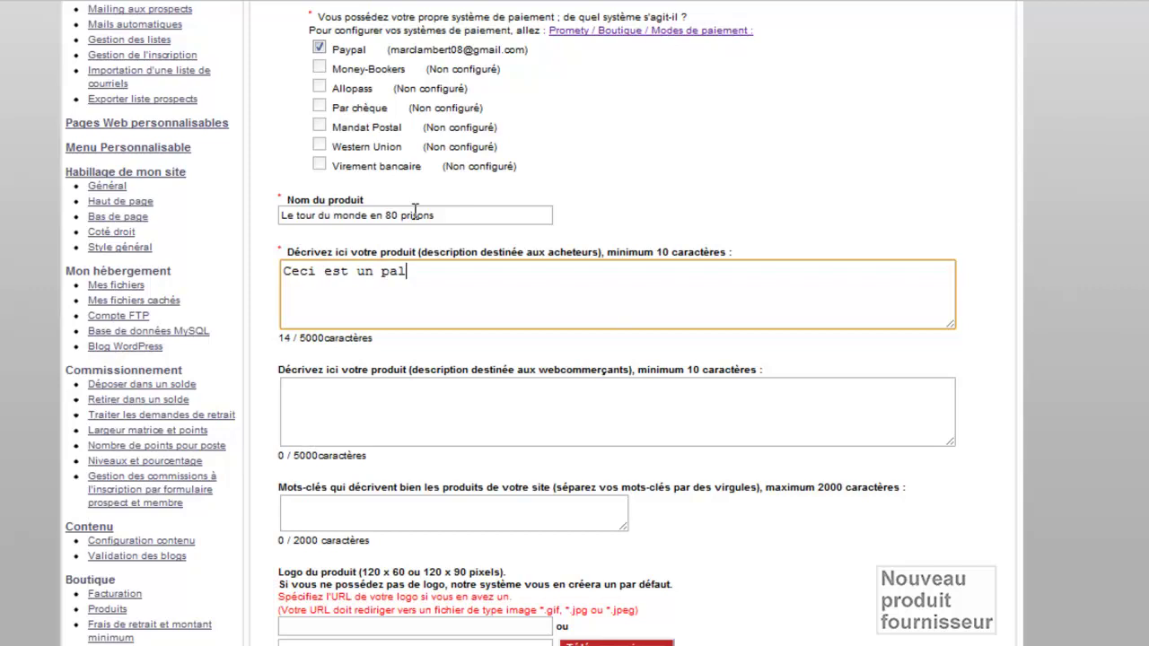
text(pitant roman policier qui vou)
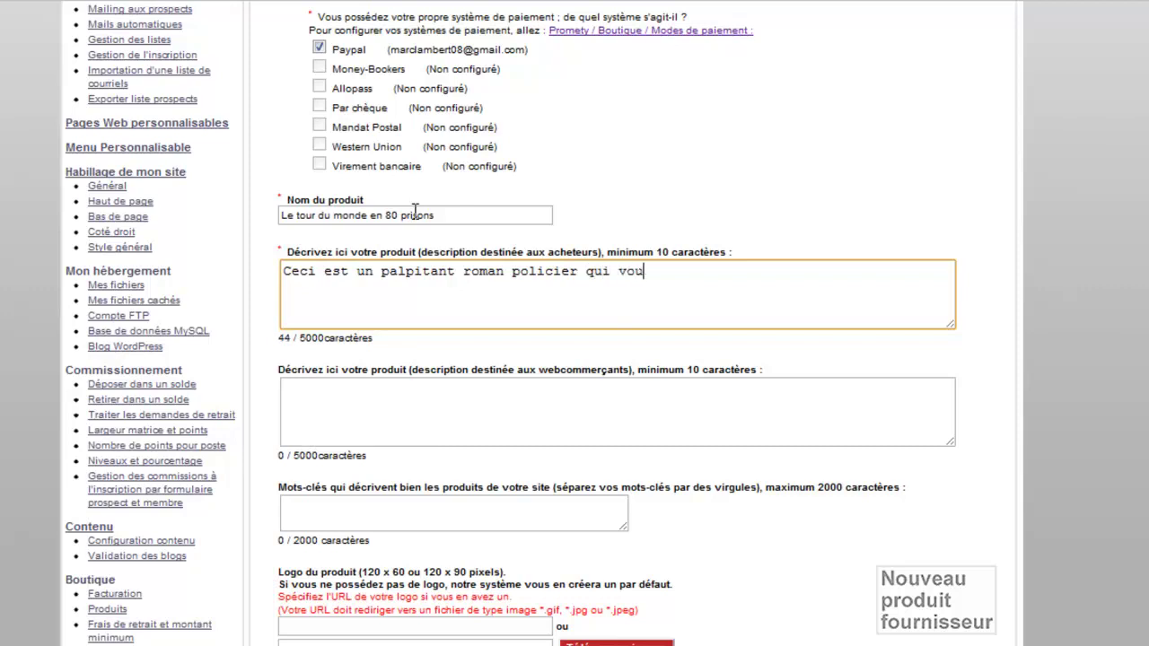
text(s tiendra en ha)
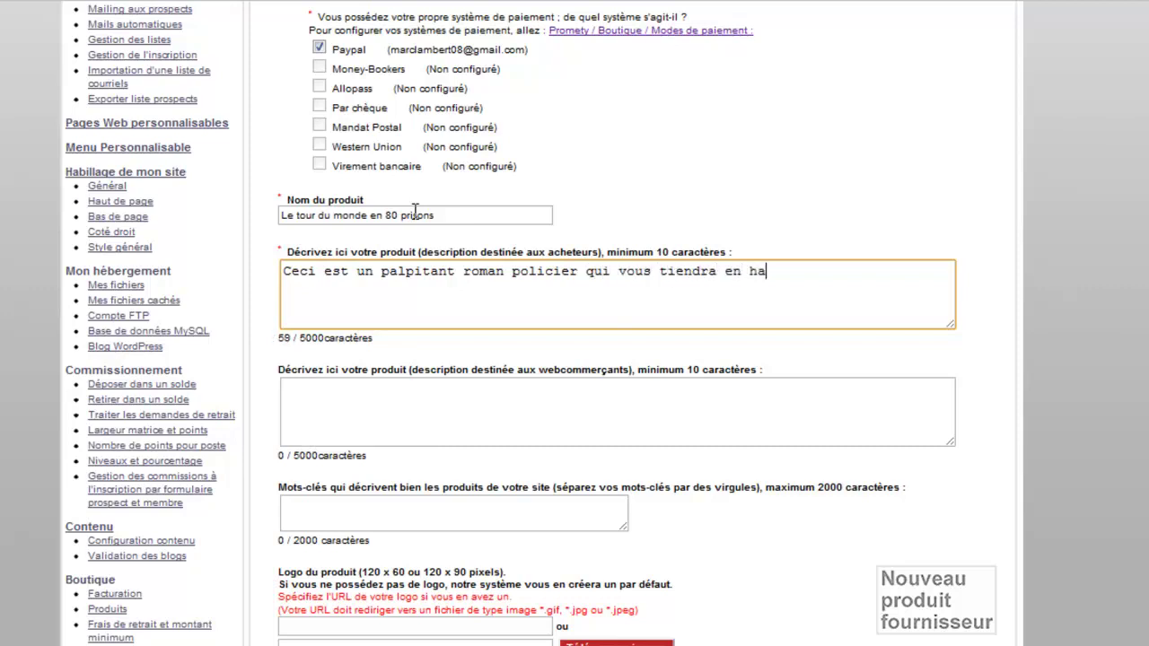
text(leine alors que JAc)
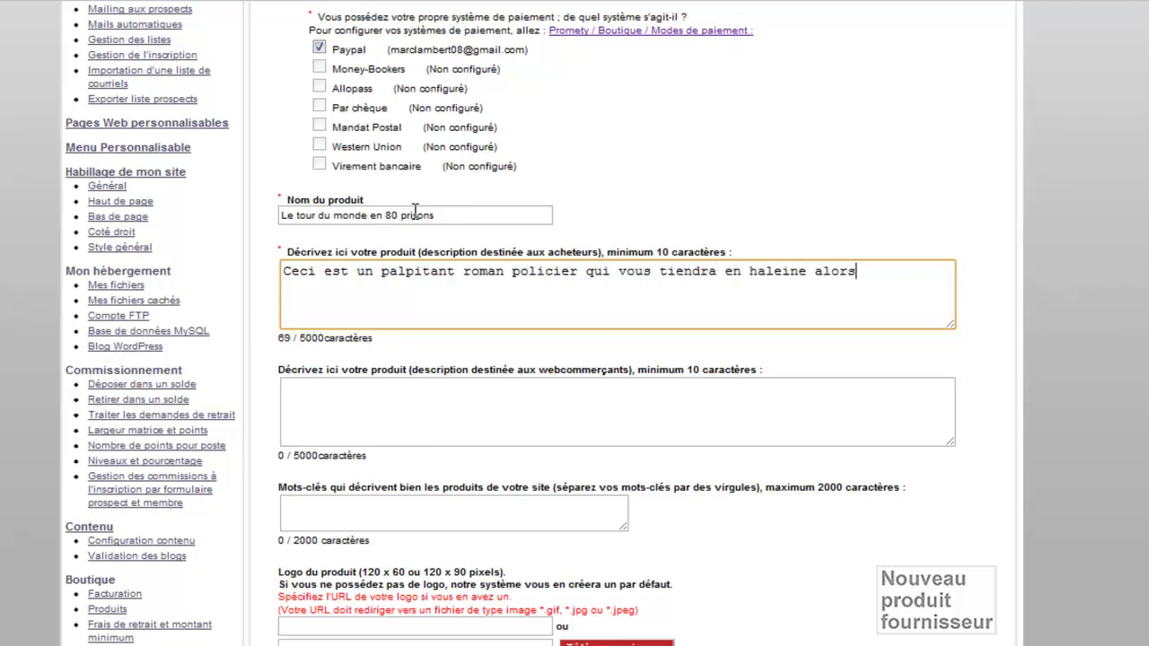
key(BackSpace)
key(BackSpace)
text(acques le personna)
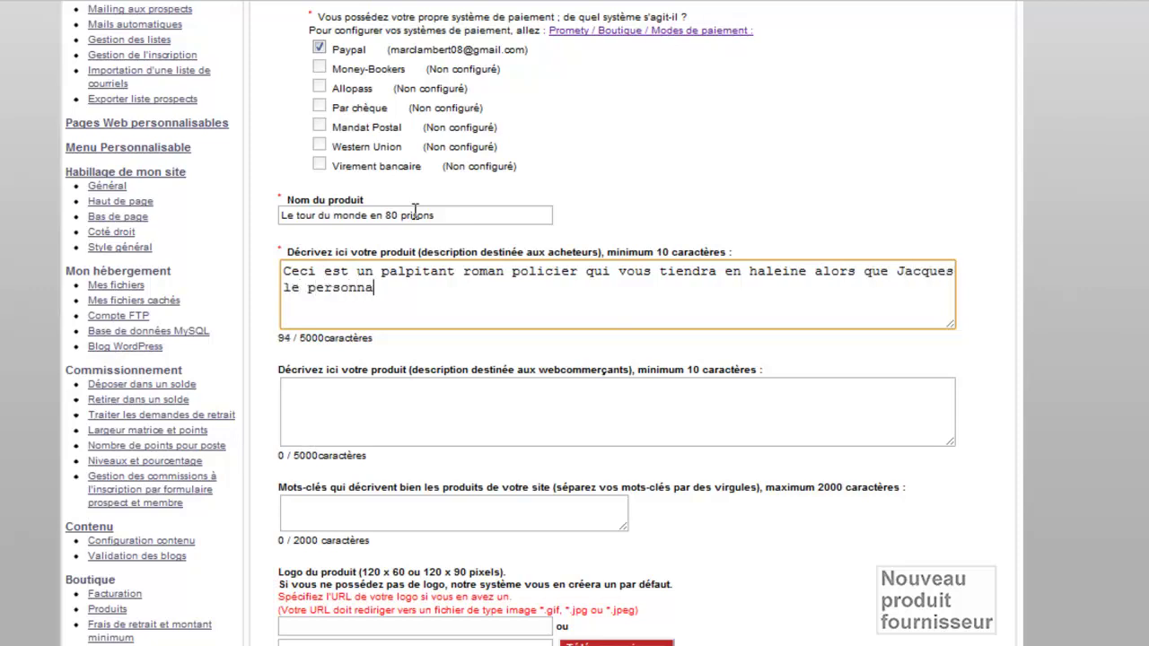
text(ge principa)
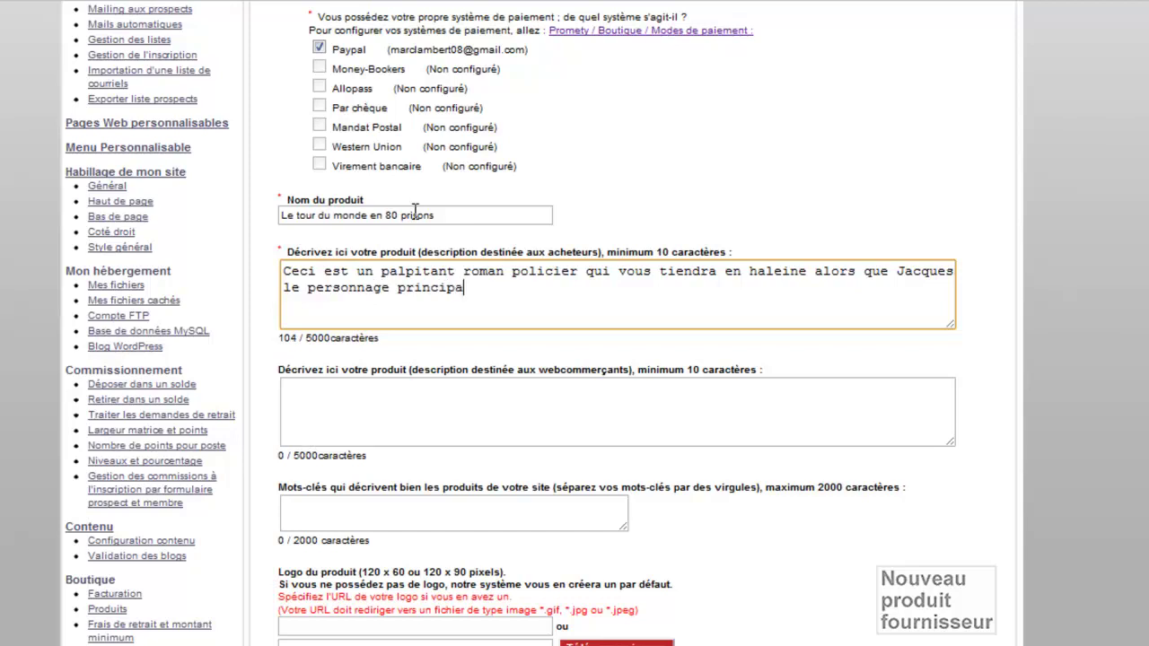
text(l parcourt le monde dans )
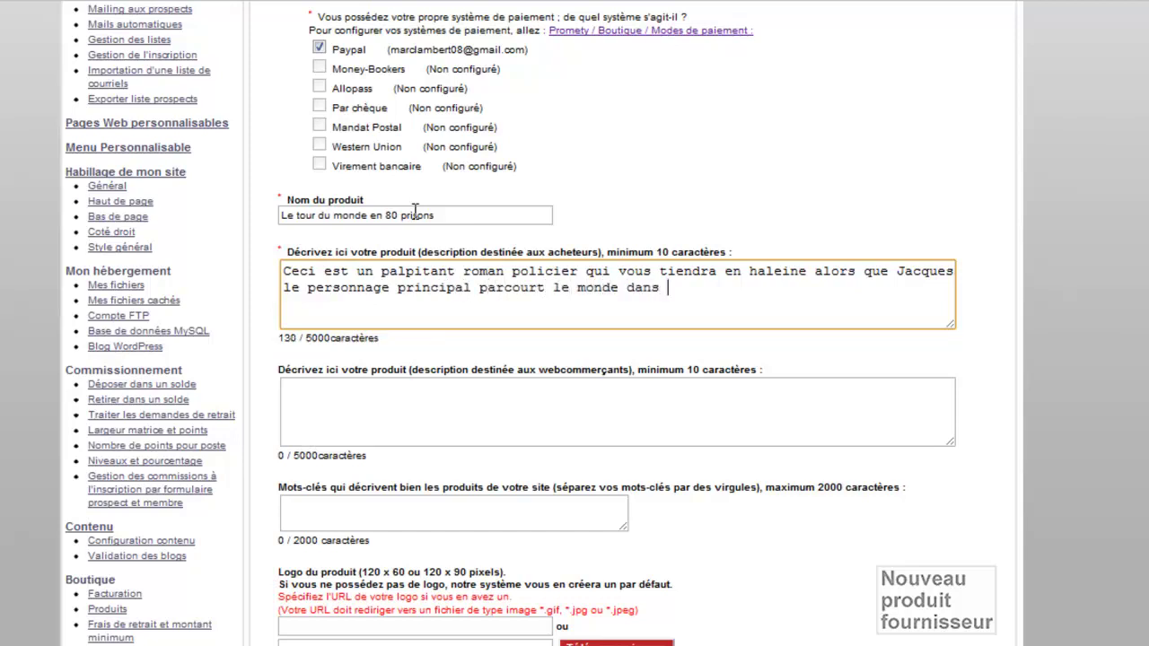
text(son enquête.)
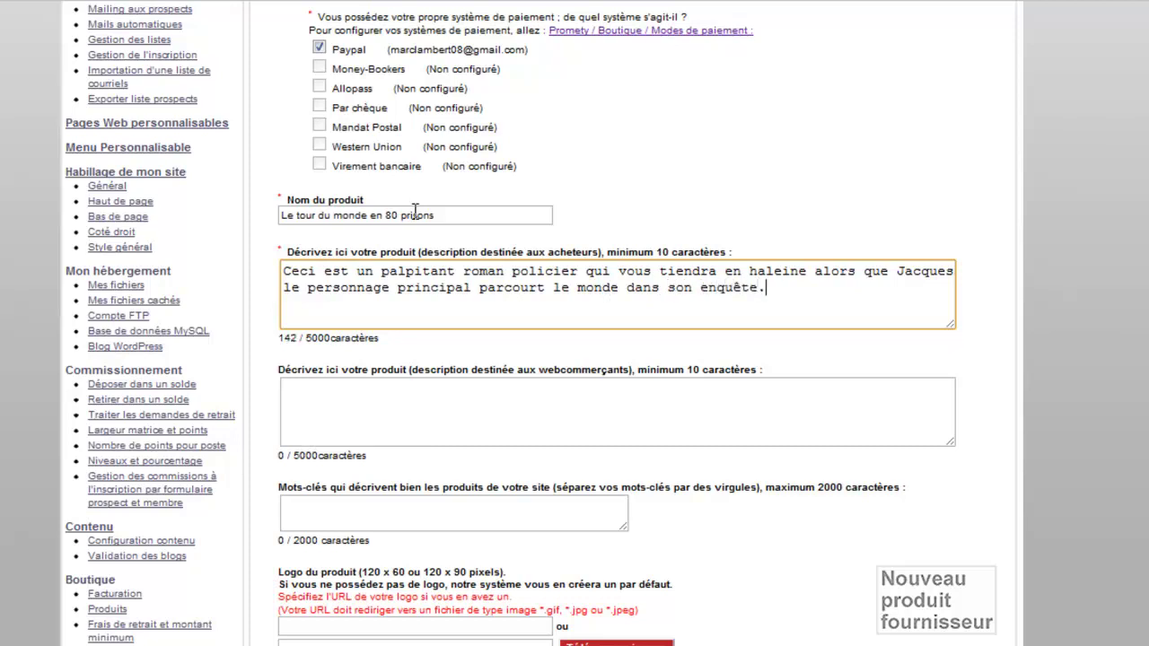
key(Tab)
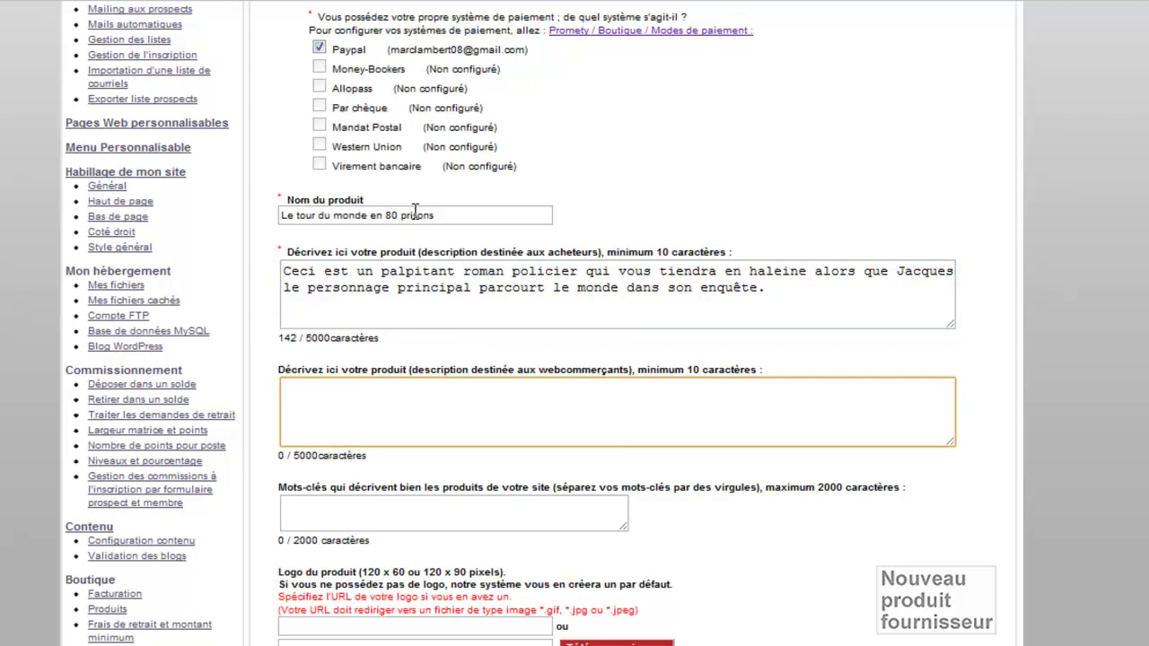
Write the webcommerçants description: 'N'attendez pas…', a future Nobel prize-winning book worth stocking
text(N'attendez pas avant d'inclure ce p^rod)
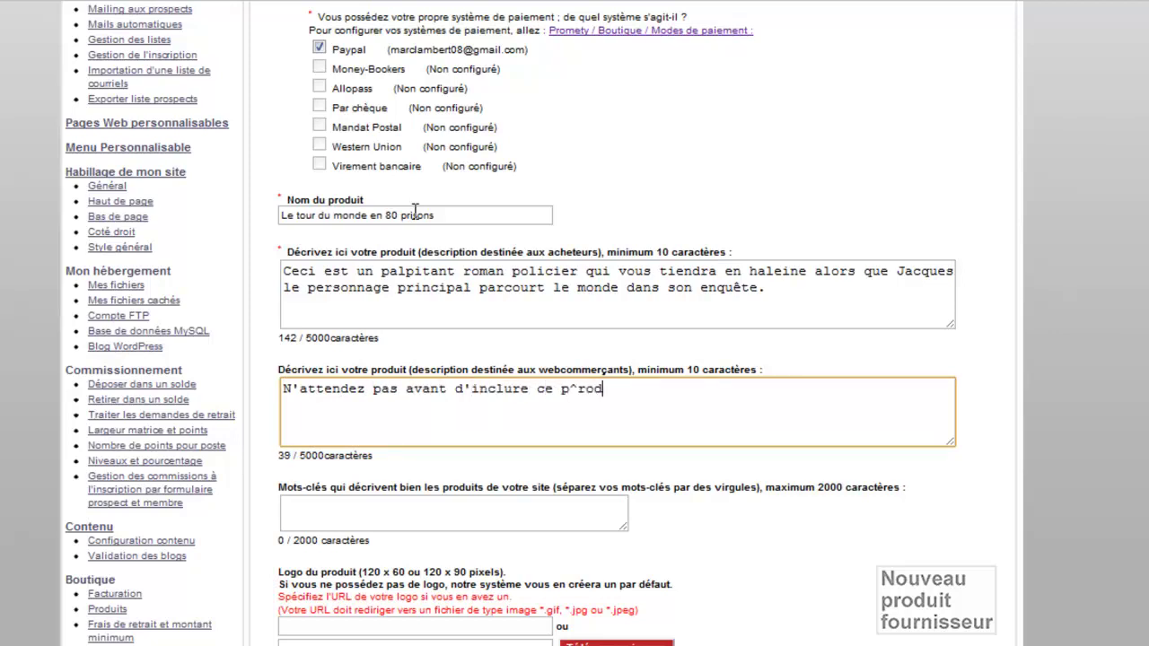
text(uit dans votre boutiqe)
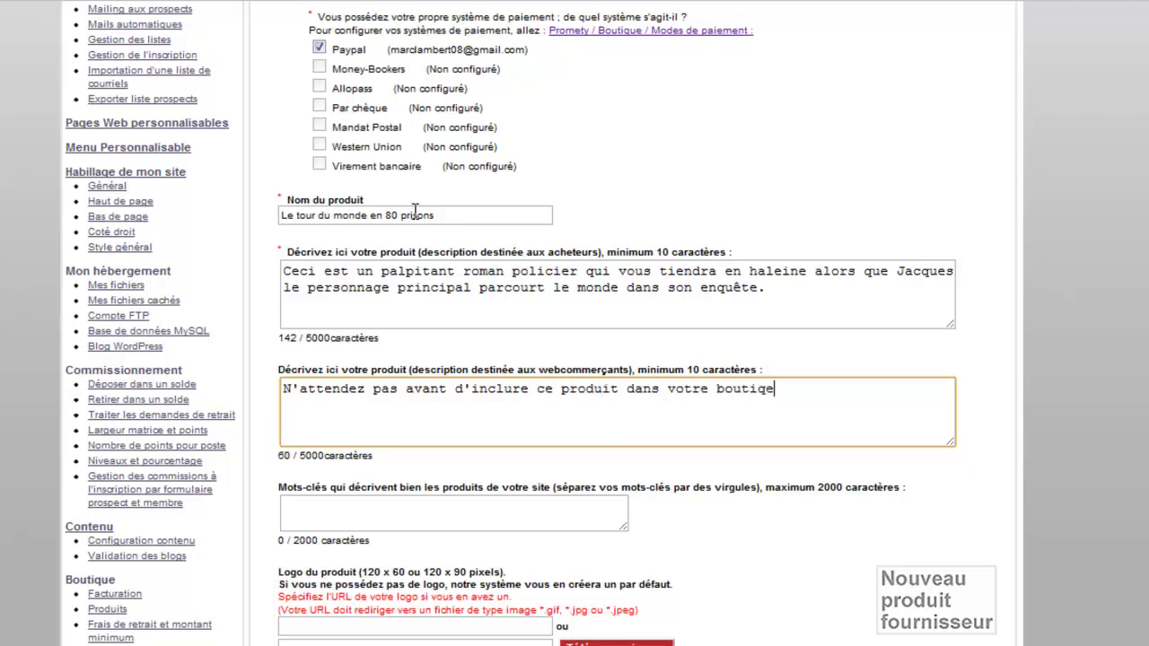
key(BackSpace)
text(ue. Vous avez la chanc)
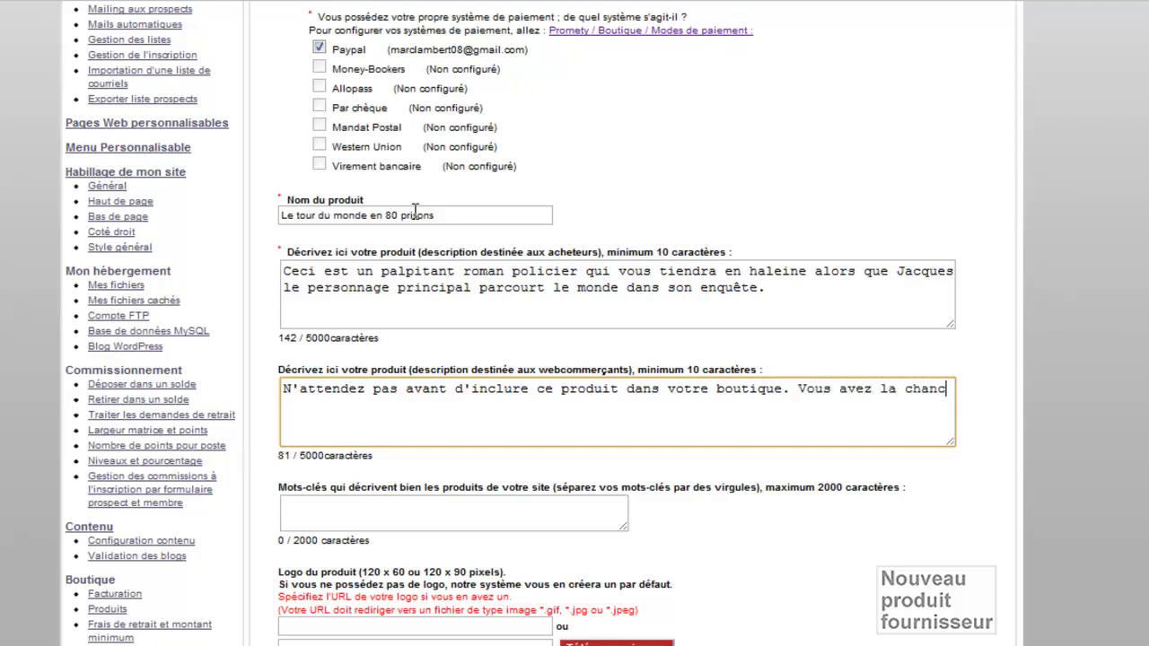
text(e de vendre )
text(un futur)
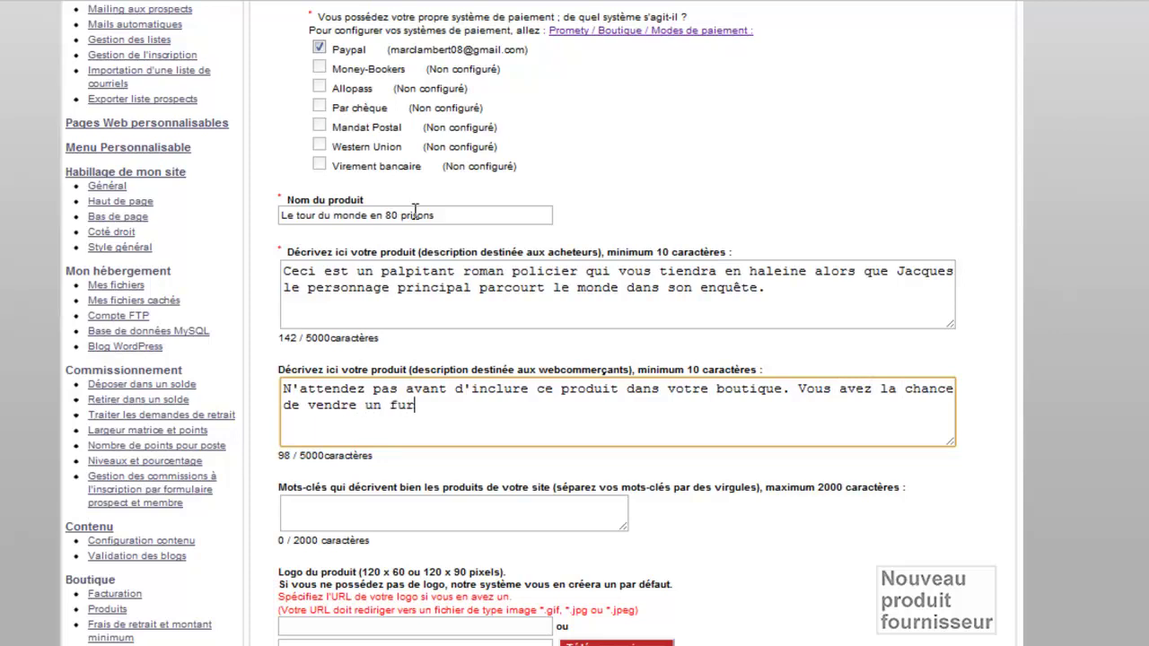
key(BackSpace)
key(BackSpace)
key(BackSpace)
text(tur livre reécompensé par le prix Nobel!)
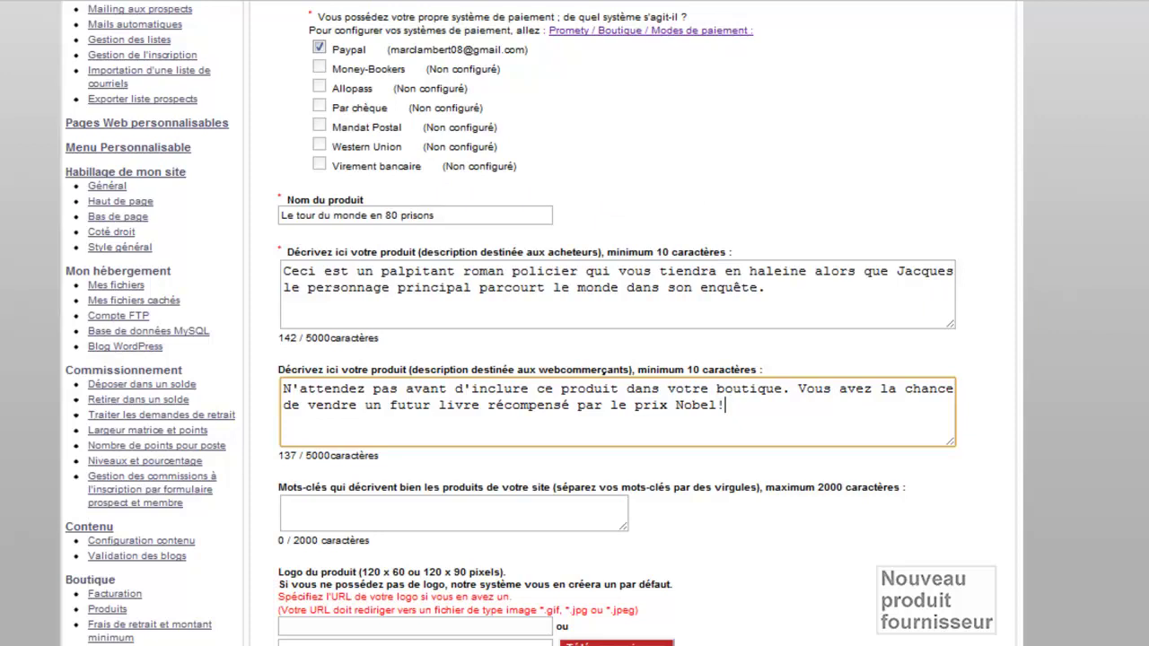
scroll(532, 324, down, 1)
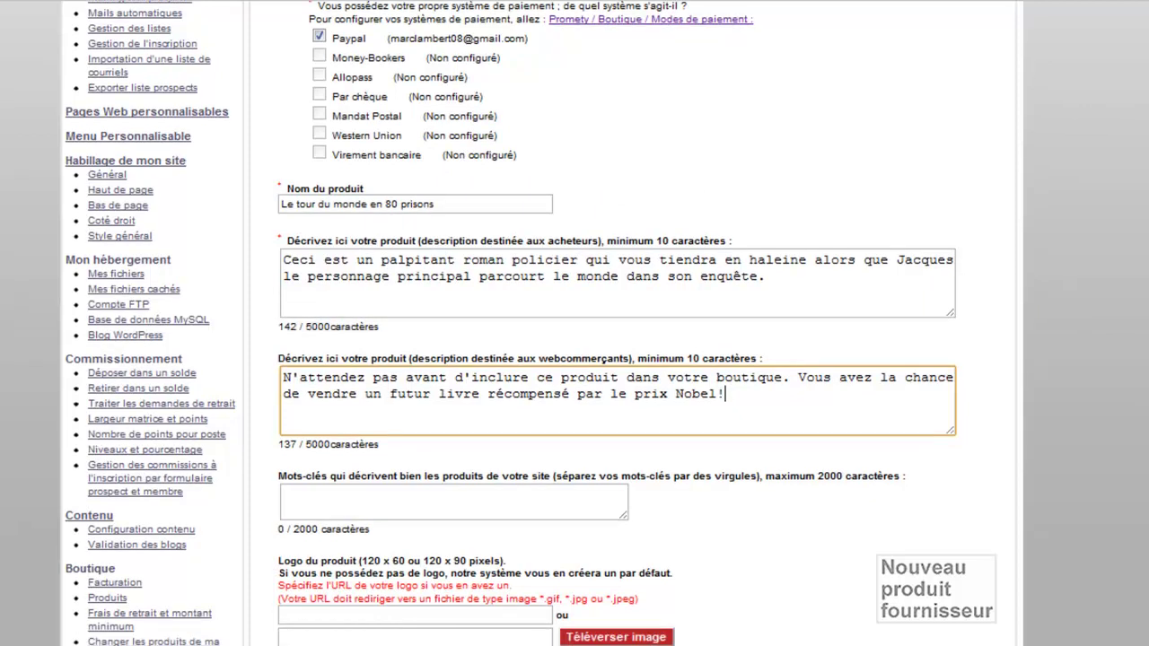
Enter the keywords 'voyage, policier, meurtres, mystères, passion' in Mots-clés
scroll(931, 290, down, 5)
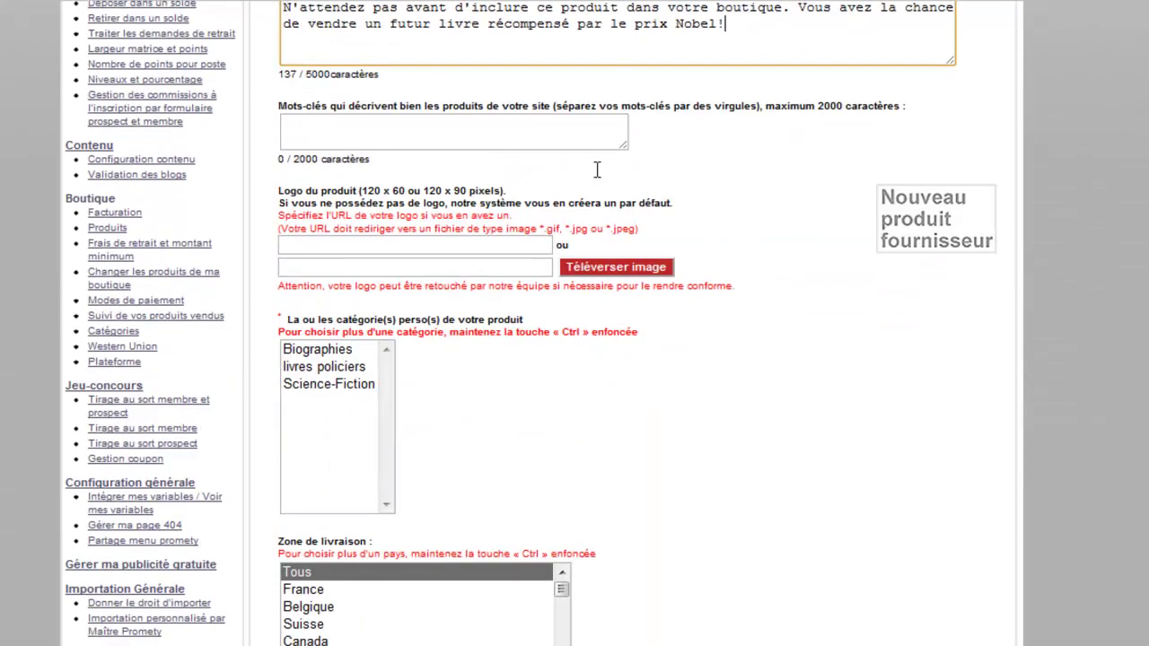
click(374, 135)
text(voyage, policier, meurtres, mystères, passion)
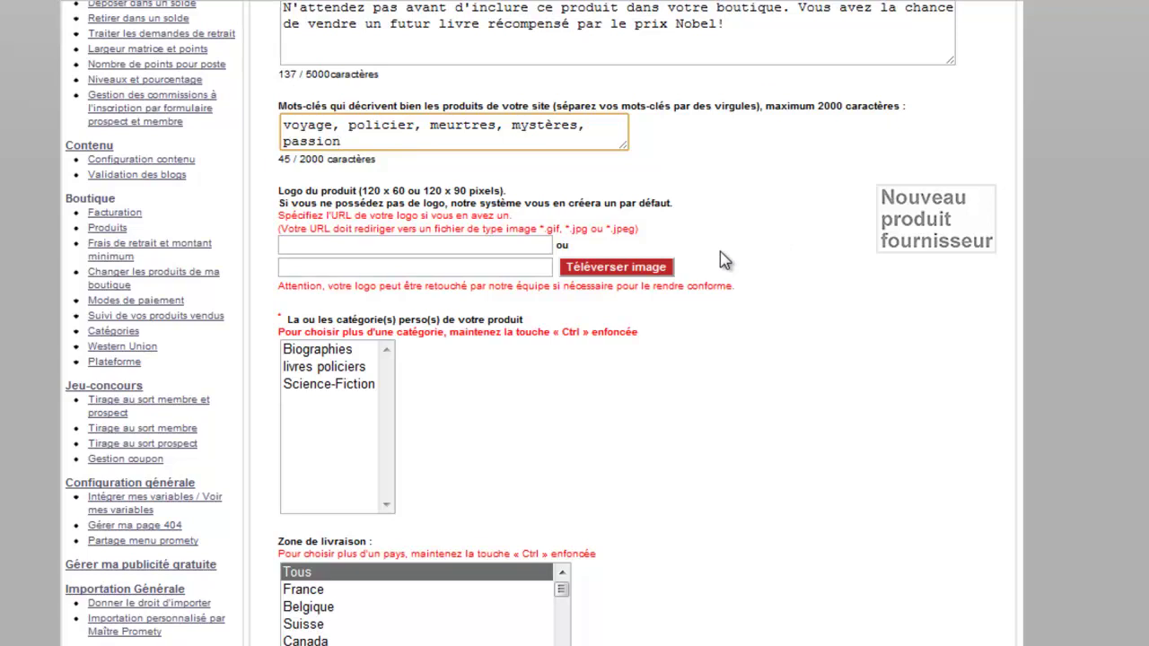
click(624, 267)
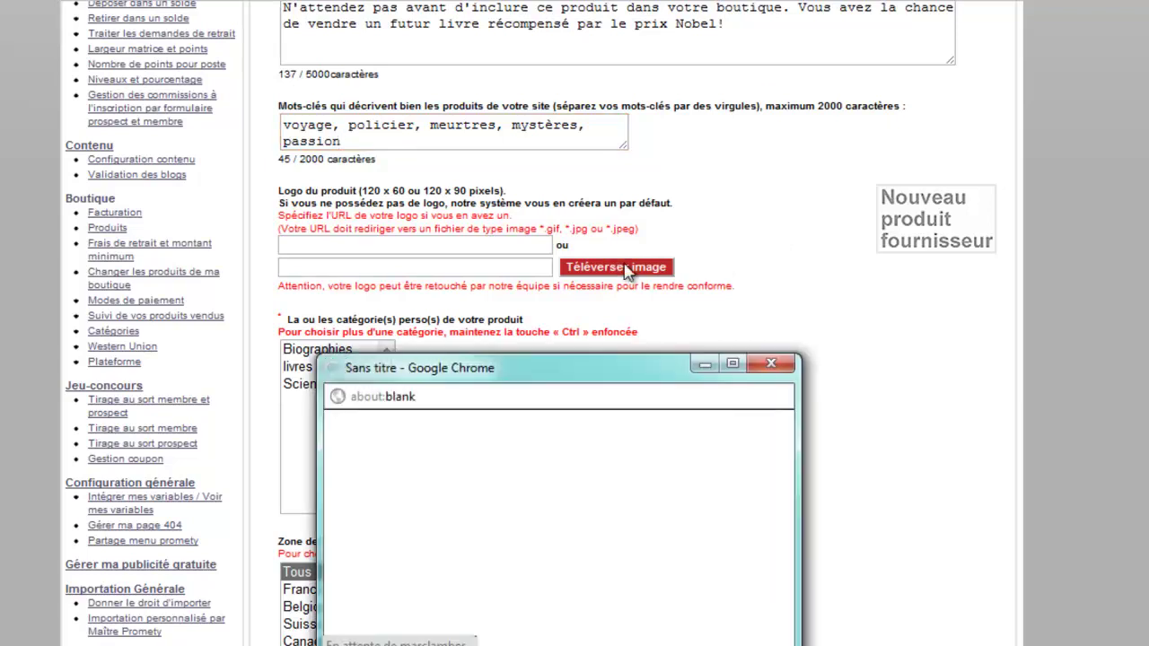
drag(534, 375, 554, 208)
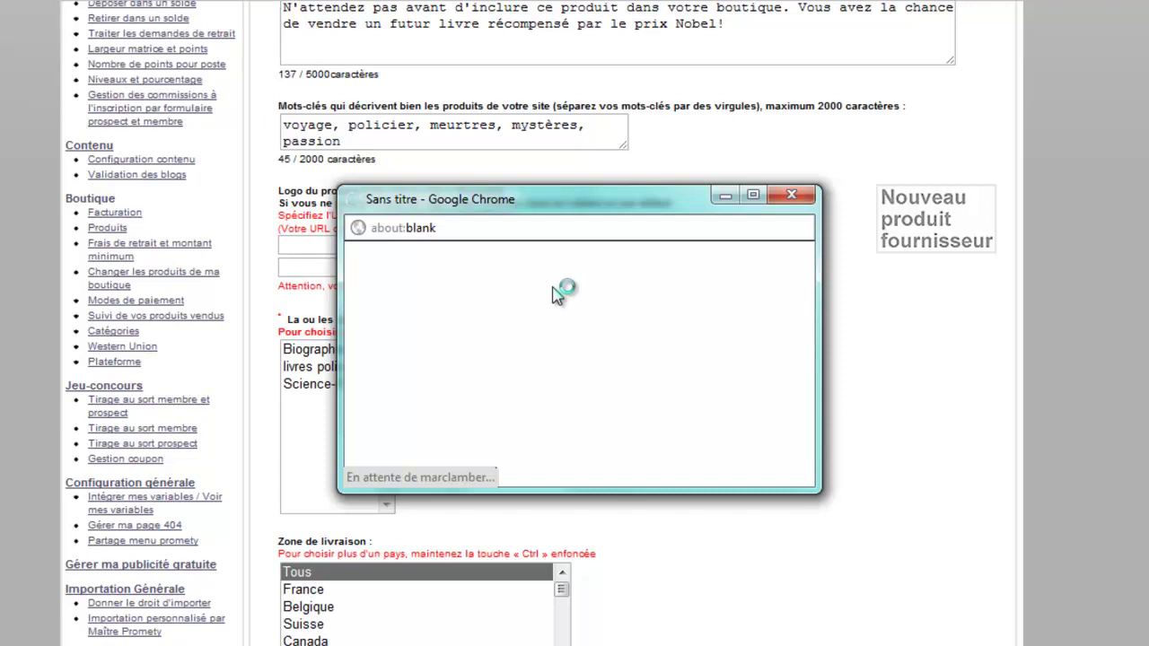
drag(543, 207, 515, 191)
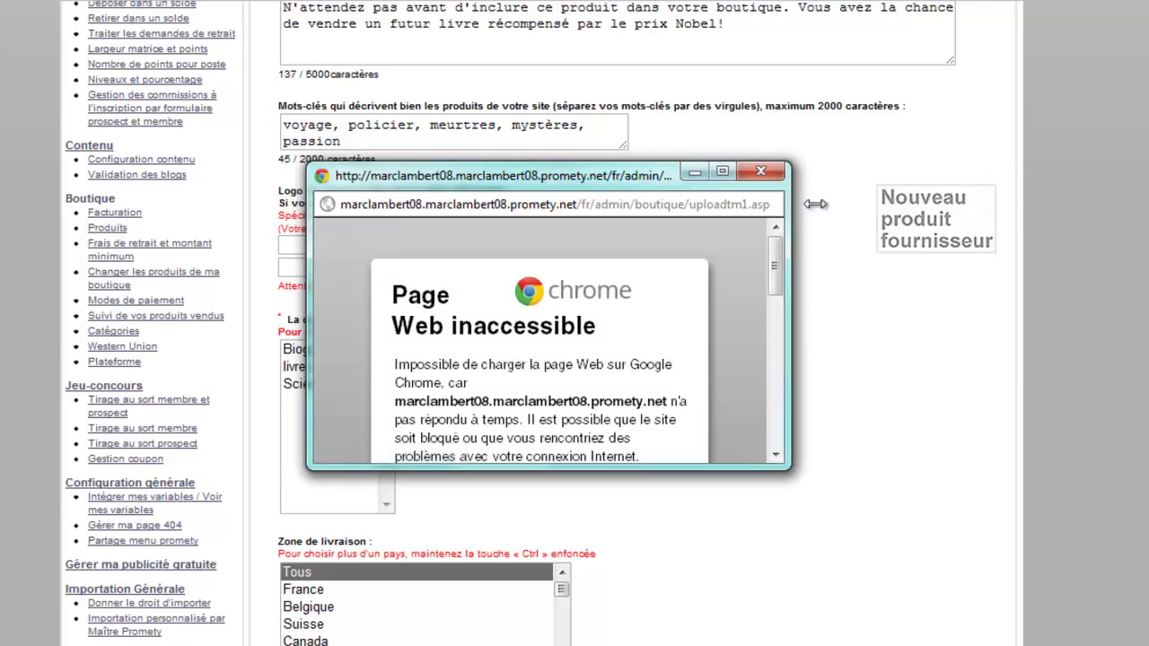
click(760, 170)
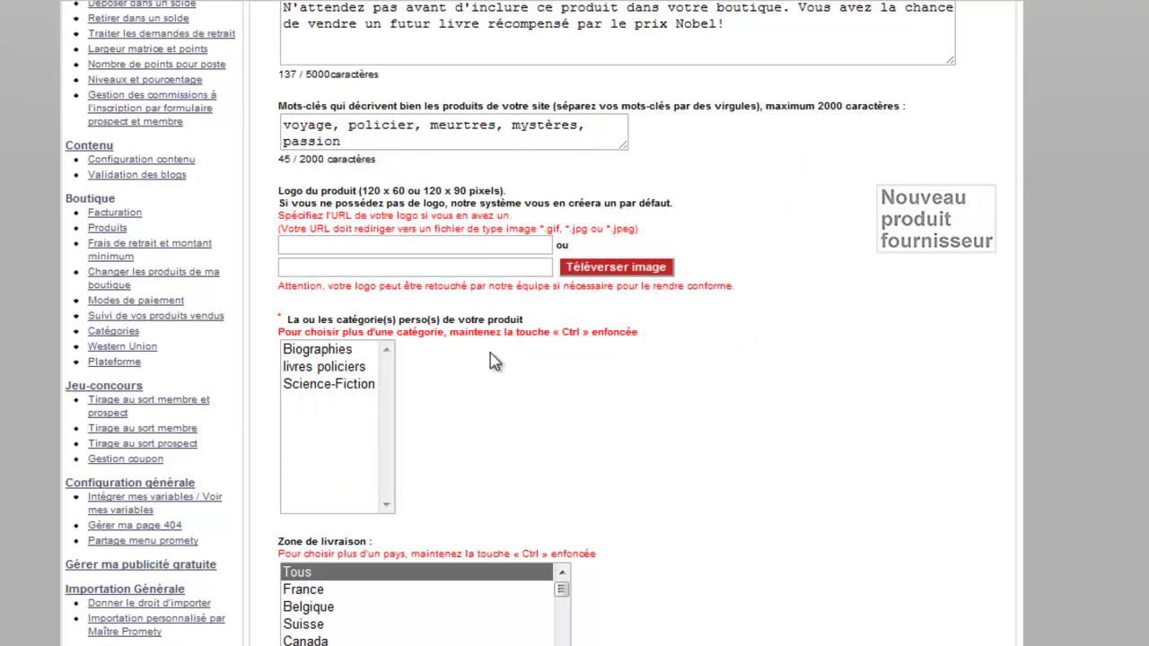
click(586, 269)
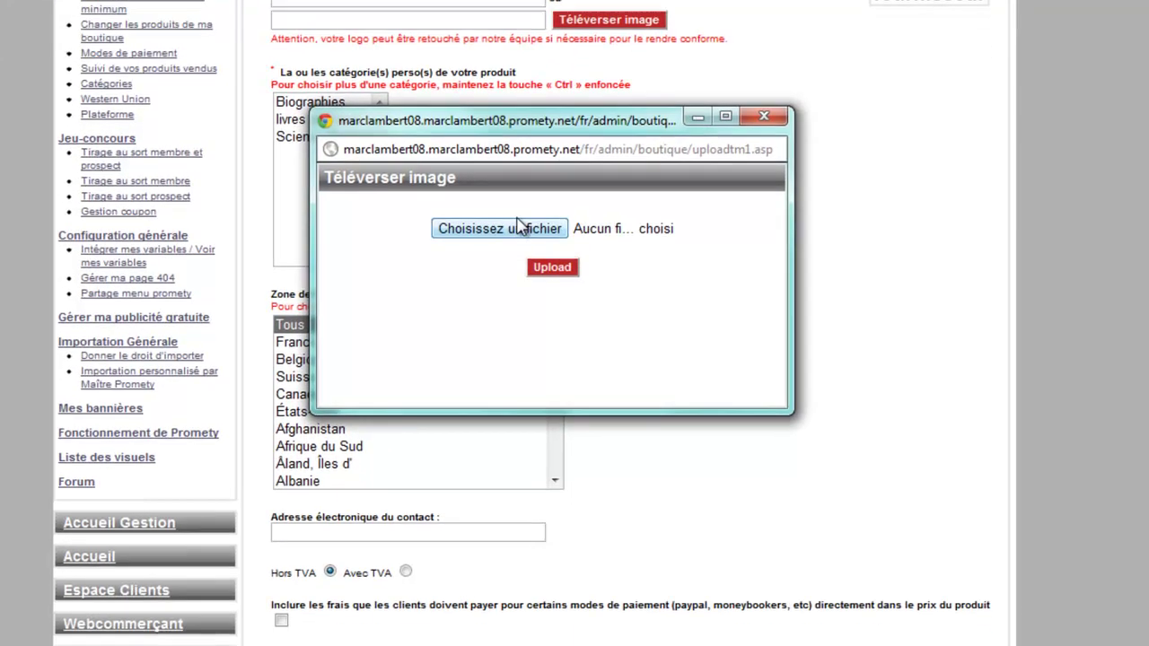
click(519, 235)
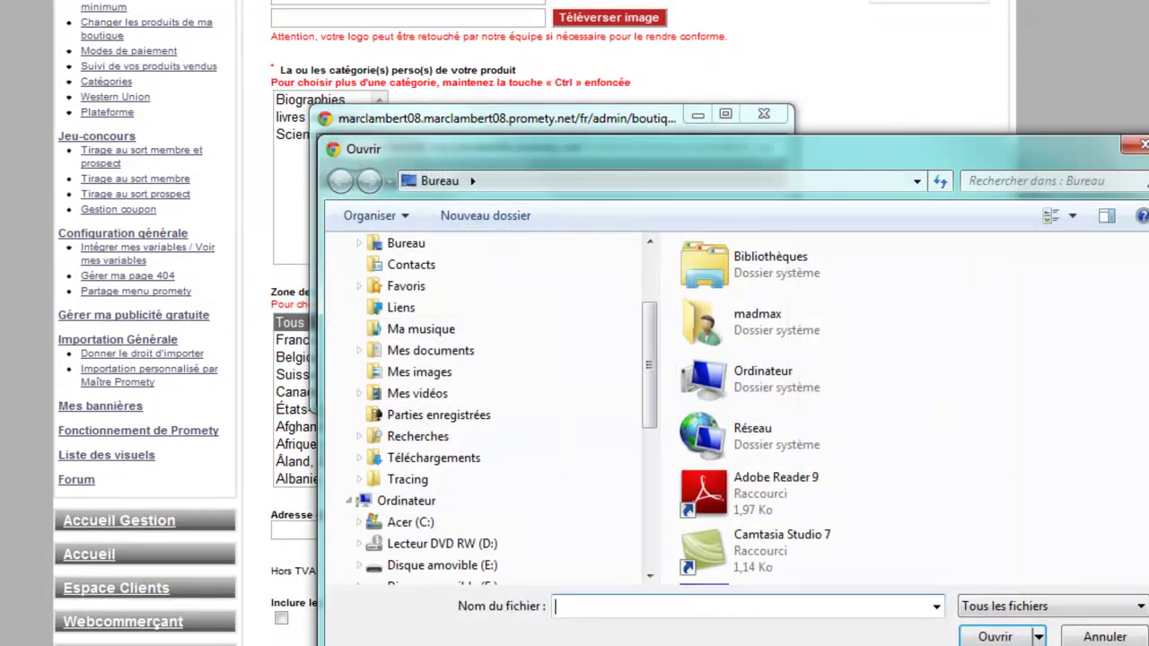
scroll(1139, 559, down, 20)
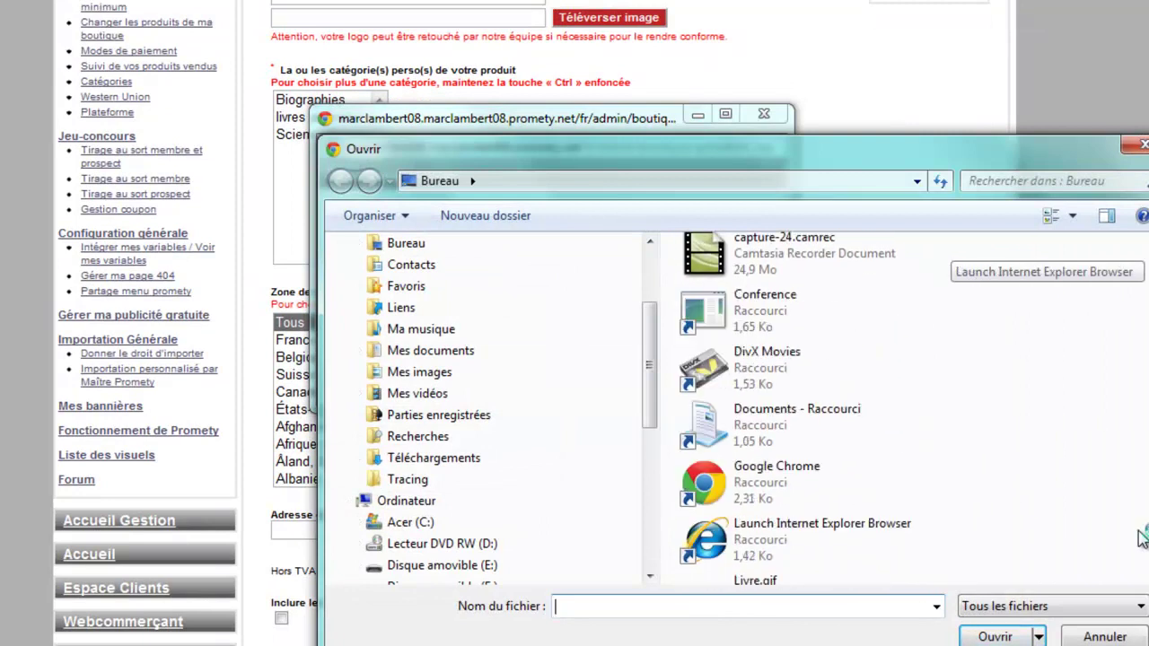
click(755, 440)
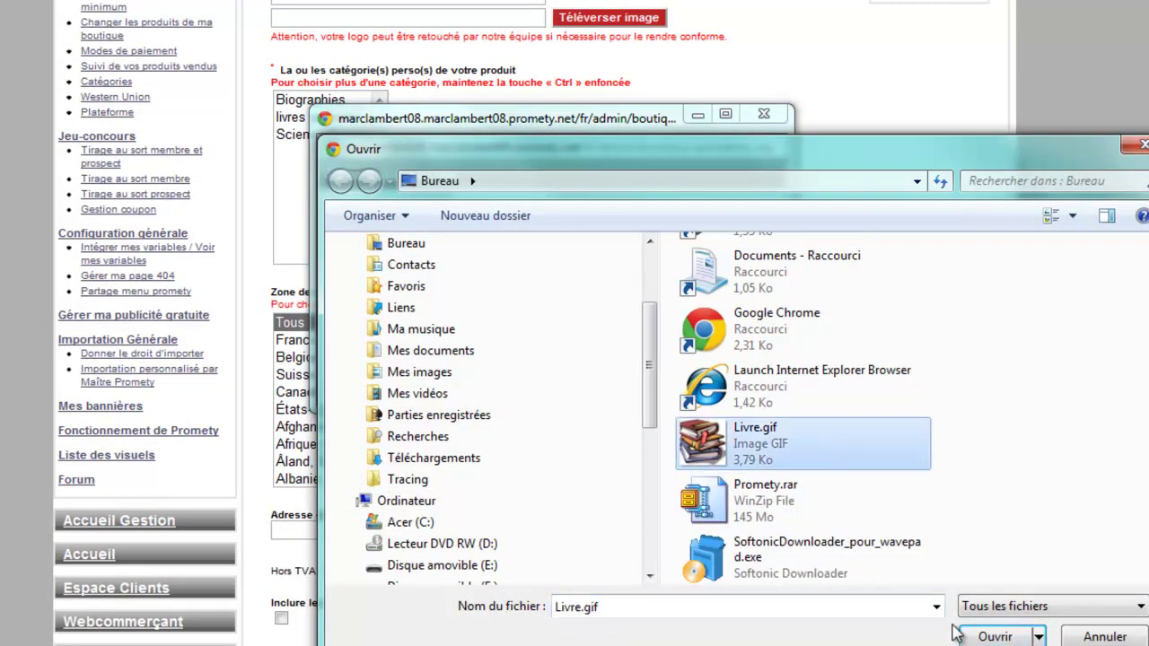
click(995, 636)
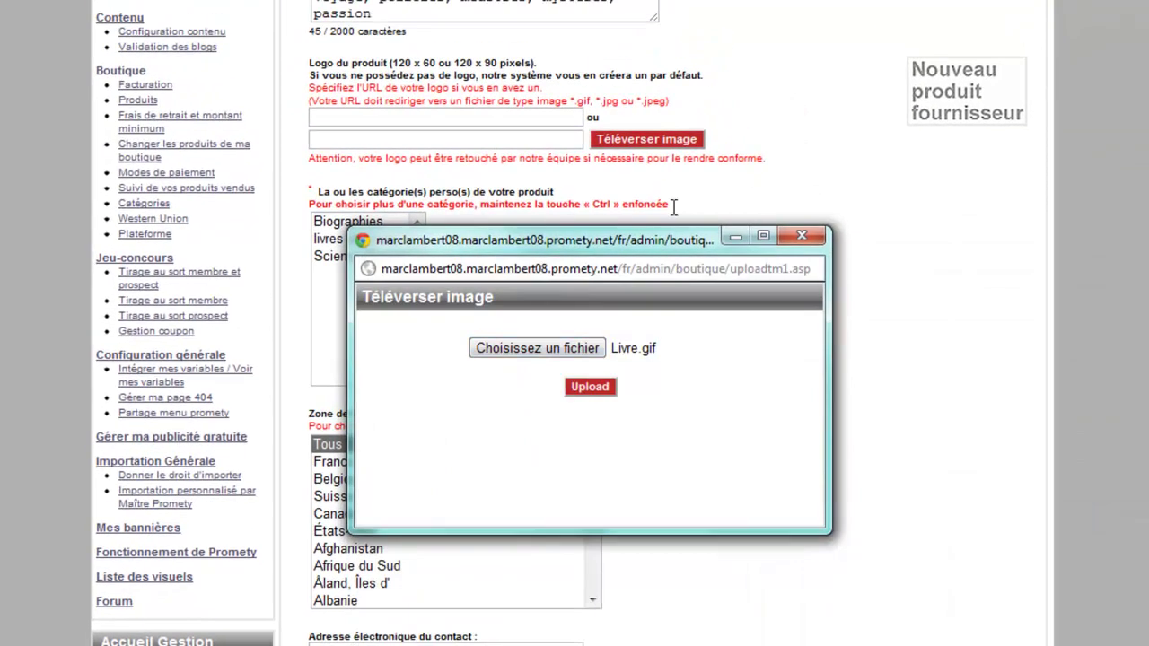
click(573, 384)
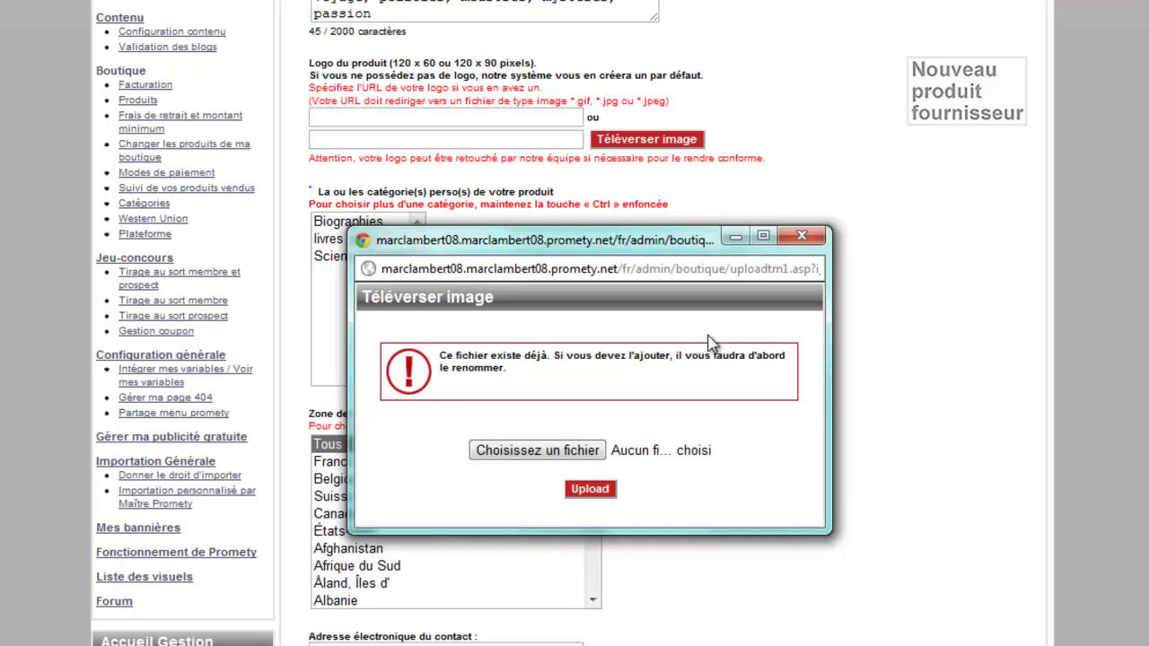
click(802, 236)
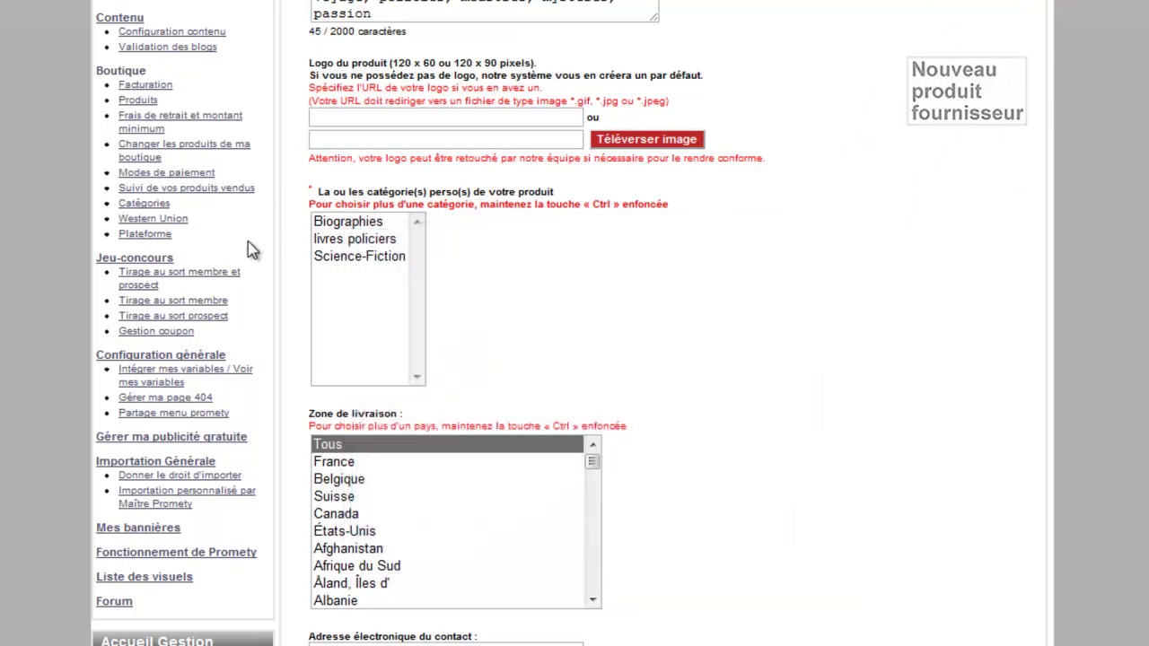
File the product under livres policiers and deliver to France, Belgique, Suisse and Canada
click(388, 245)
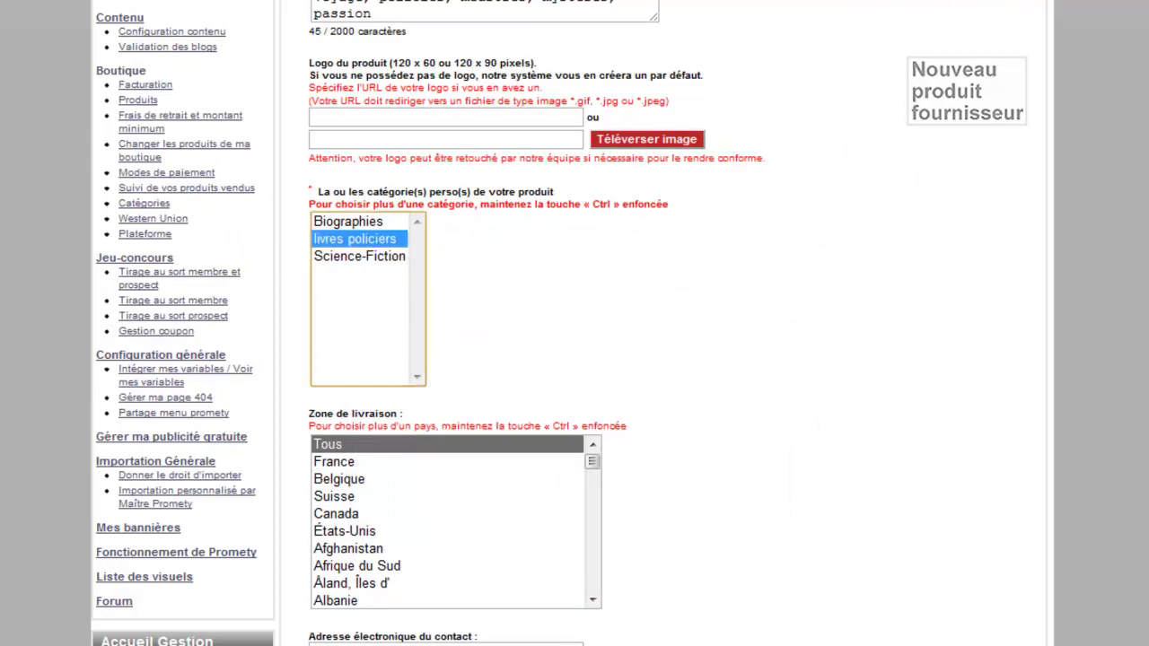
scroll(575, 359, down, 5)
scroll(552, 46, up, 1)
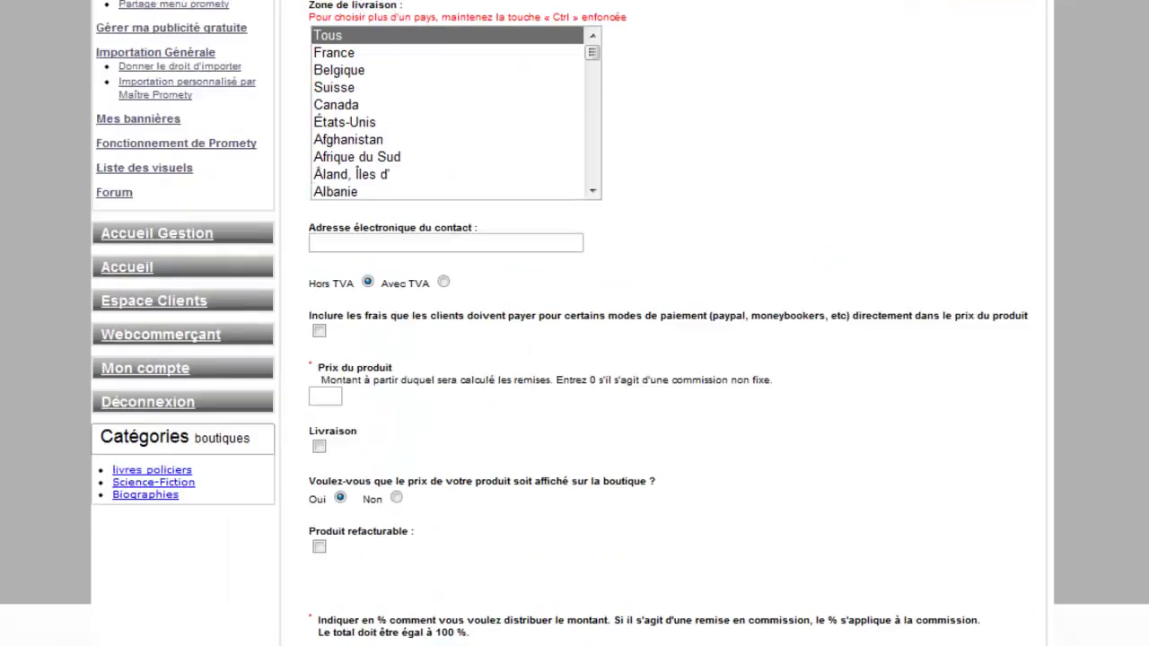
click(367, 59)
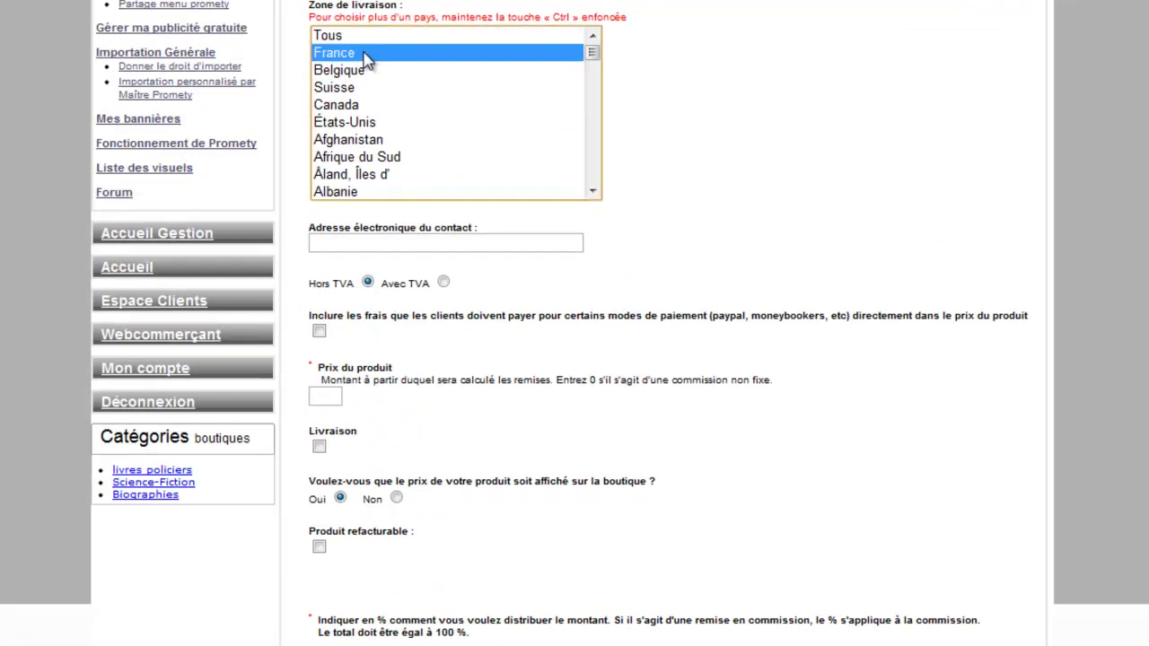
ctrl+click(369, 73)
ctrl+click(332, 89)
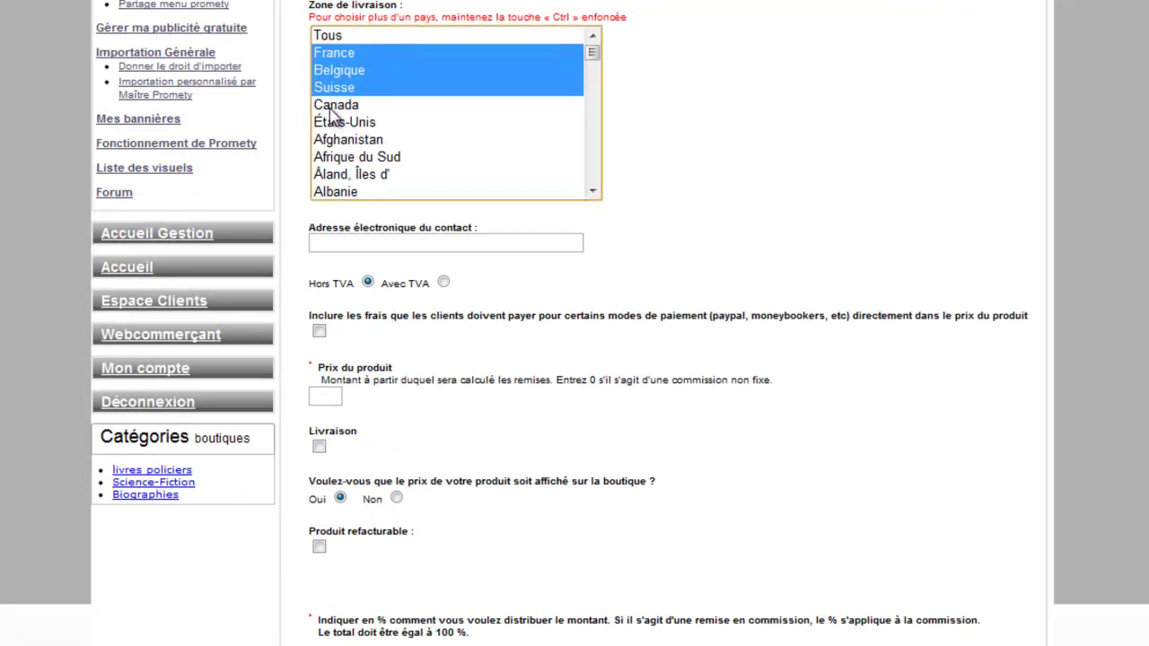
ctrl+click(335, 109)
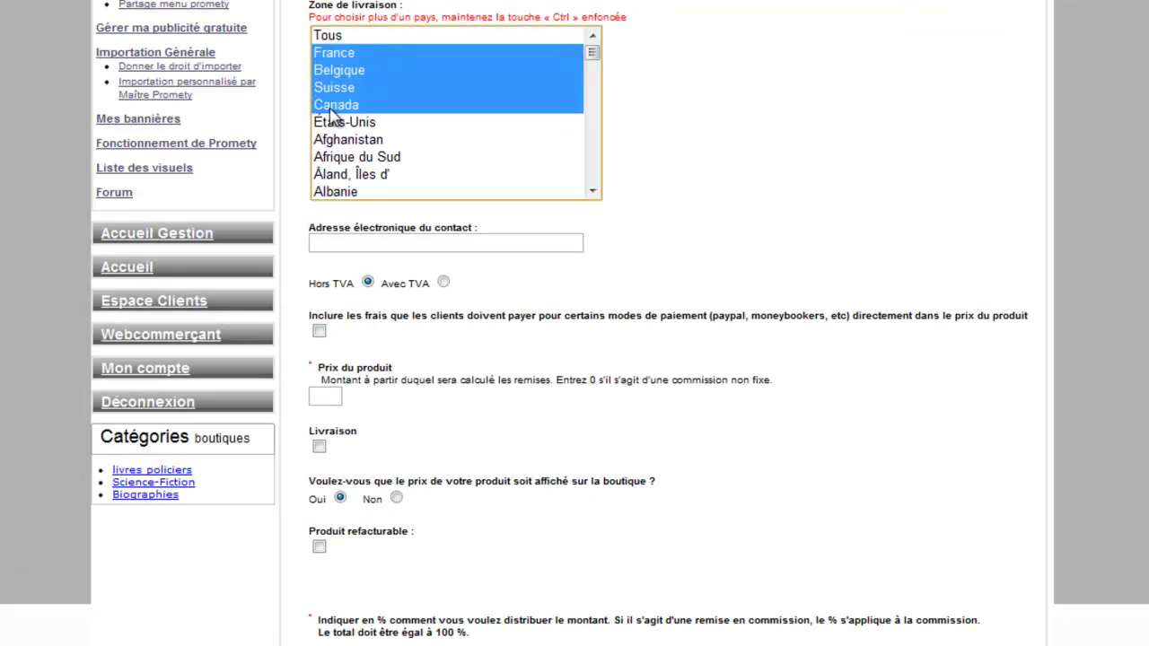
Enter the contact e-mail, include payment fees, and set price 22 with a 3 shipping charge
click(471, 224)
click(484, 243)
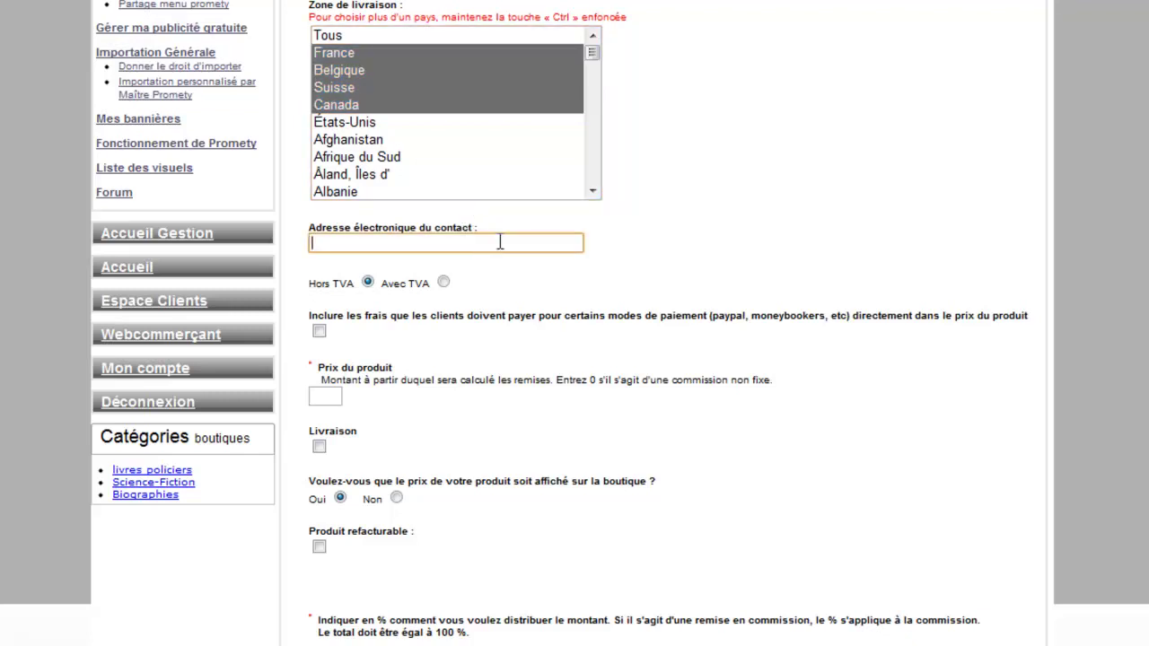
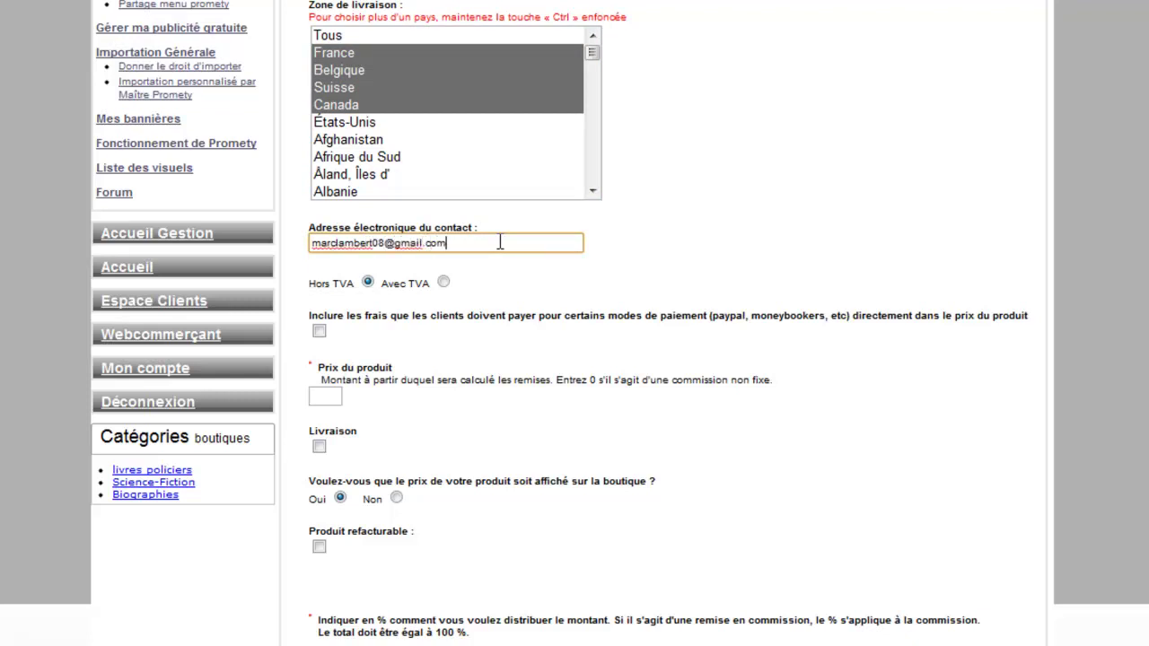
click(320, 332)
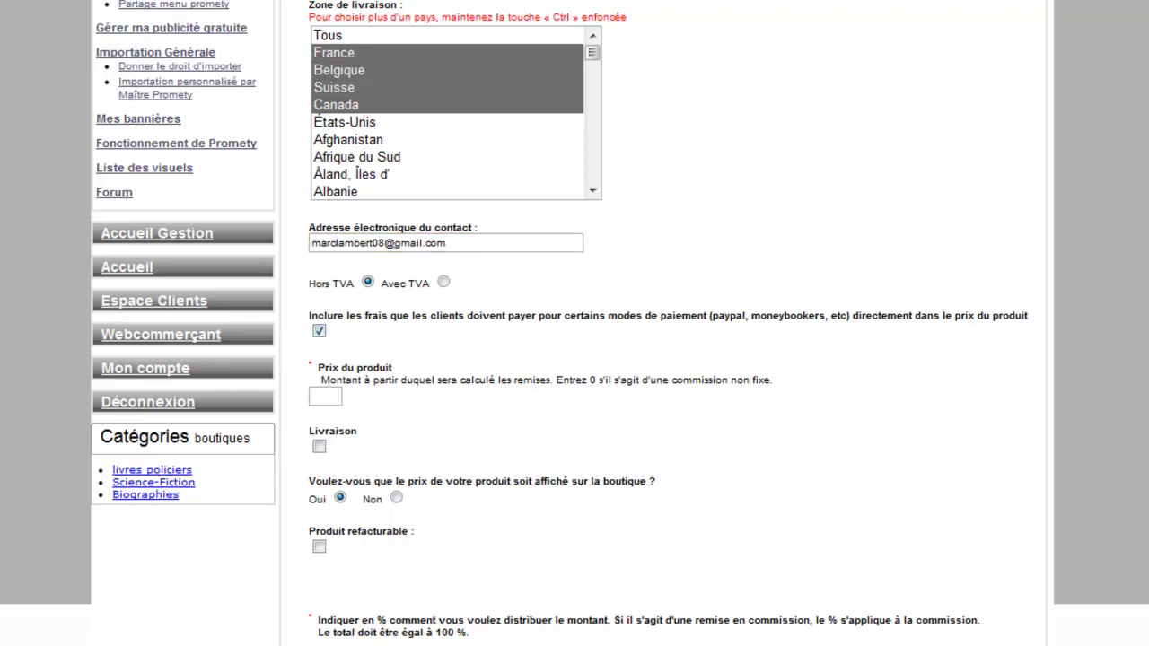
scroll(575, 323, down, 4)
click(334, 202)
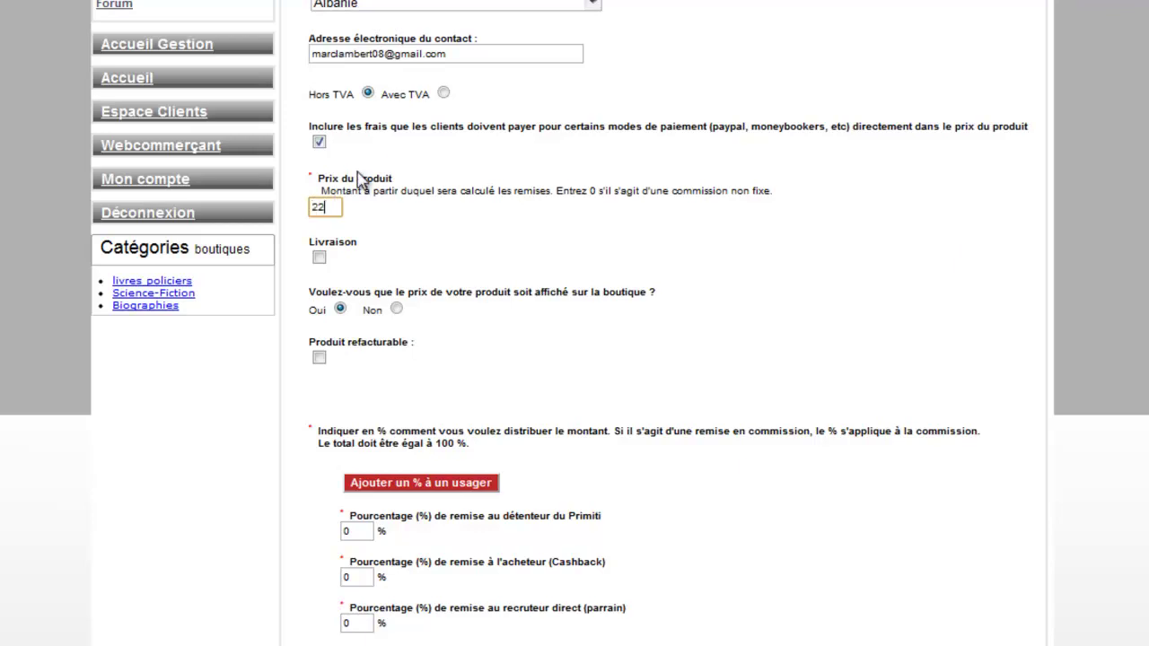
click(318, 258)
double_click(357, 290)
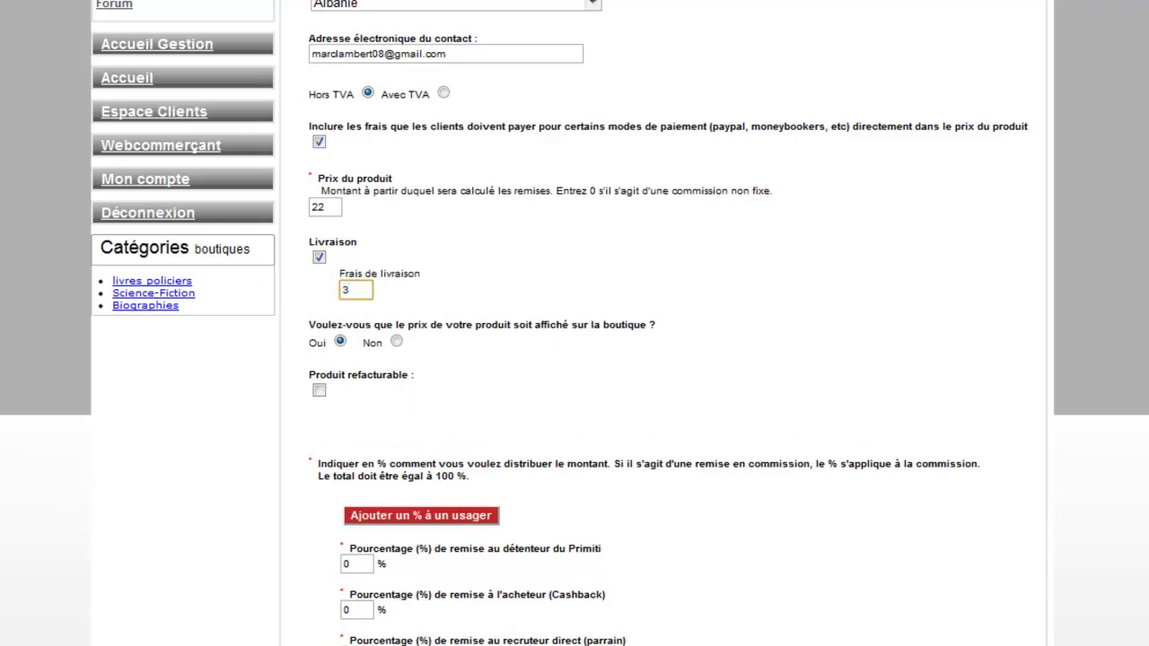
Give the Primiti holder 100%, set the refund guarantee to 50 days and points to 200
scroll(575, 323, down, 5)
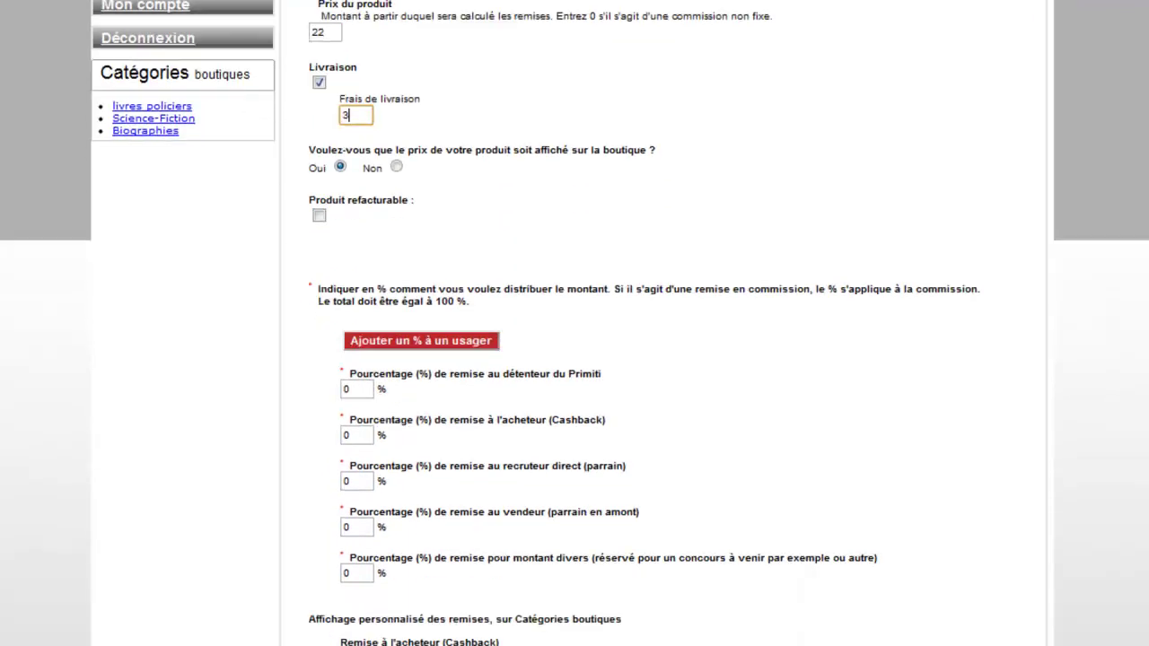
scroll(575, 323, down, 1)
drag(354, 215, 63, 188)
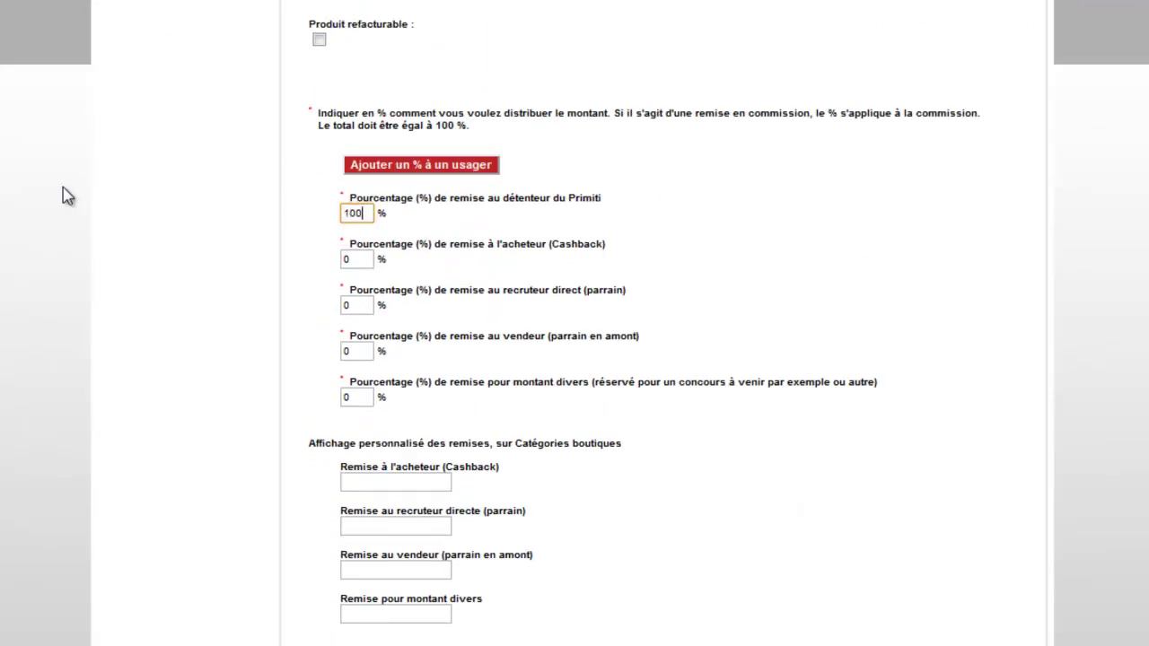
scroll(575, 323, down, 5)
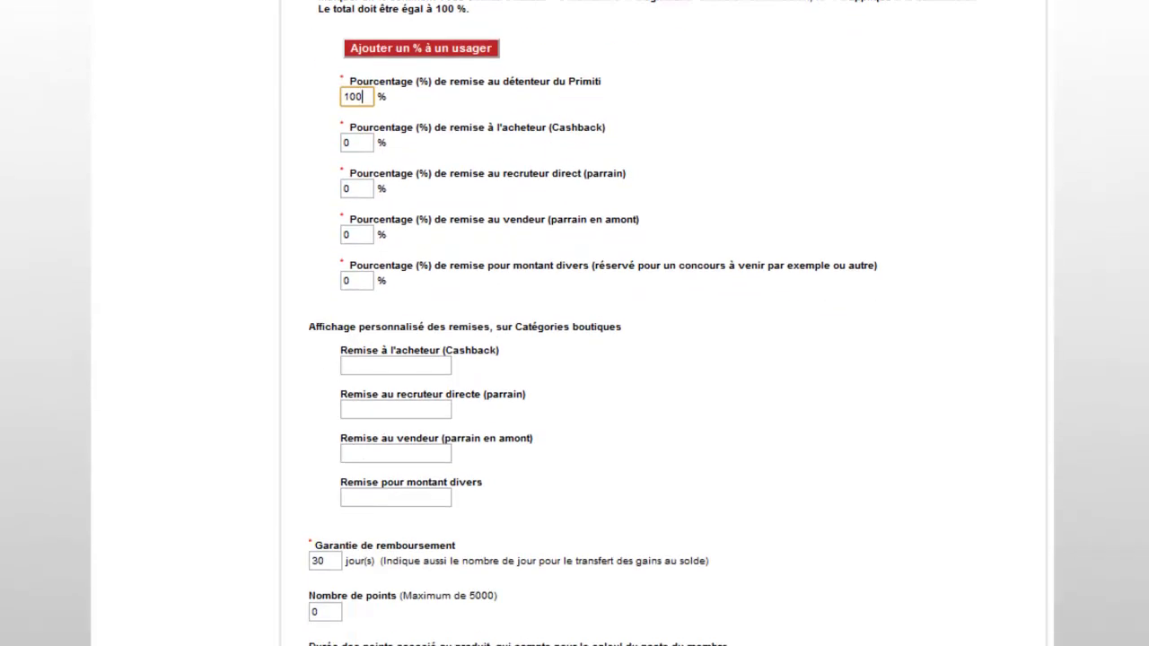
scroll(575, 323, down, 2)
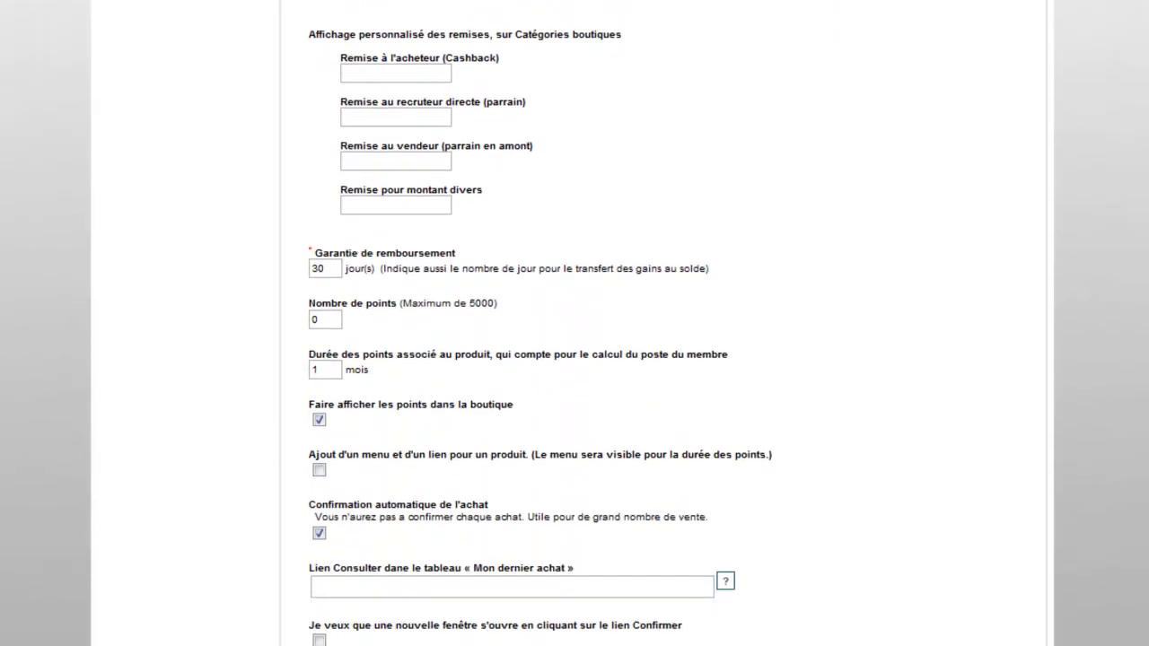
scroll(574, 323, down, 2)
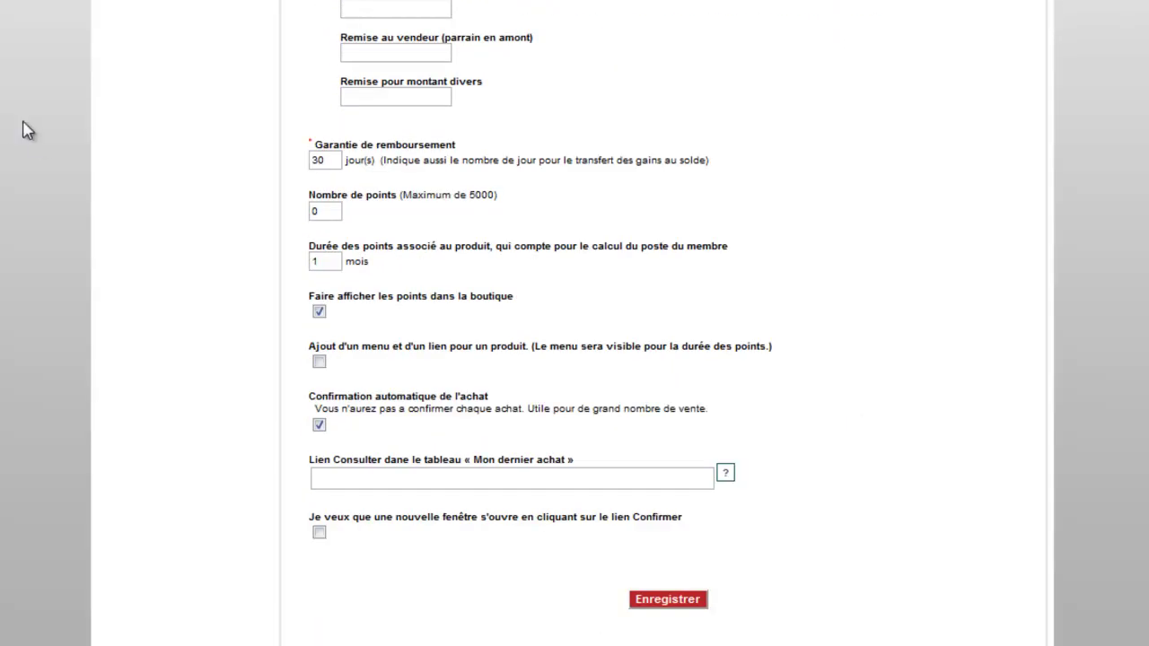
drag(341, 159, 102, 128)
click(292, 163)
click(332, 158)
drag(332, 158, 274, 158)
text(50)
drag(325, 215, 247, 193)
text(200)
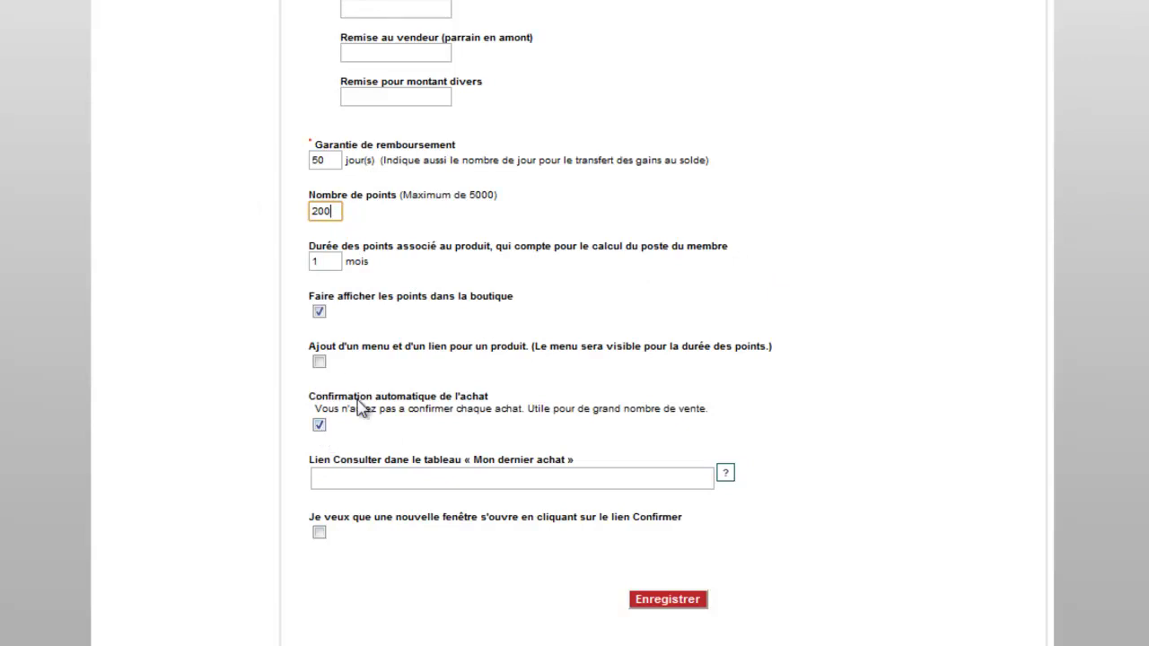
Save 'Le tour du monde en 80 prisons' and scroll down to the sidebar's Boutique section
click(661, 599)
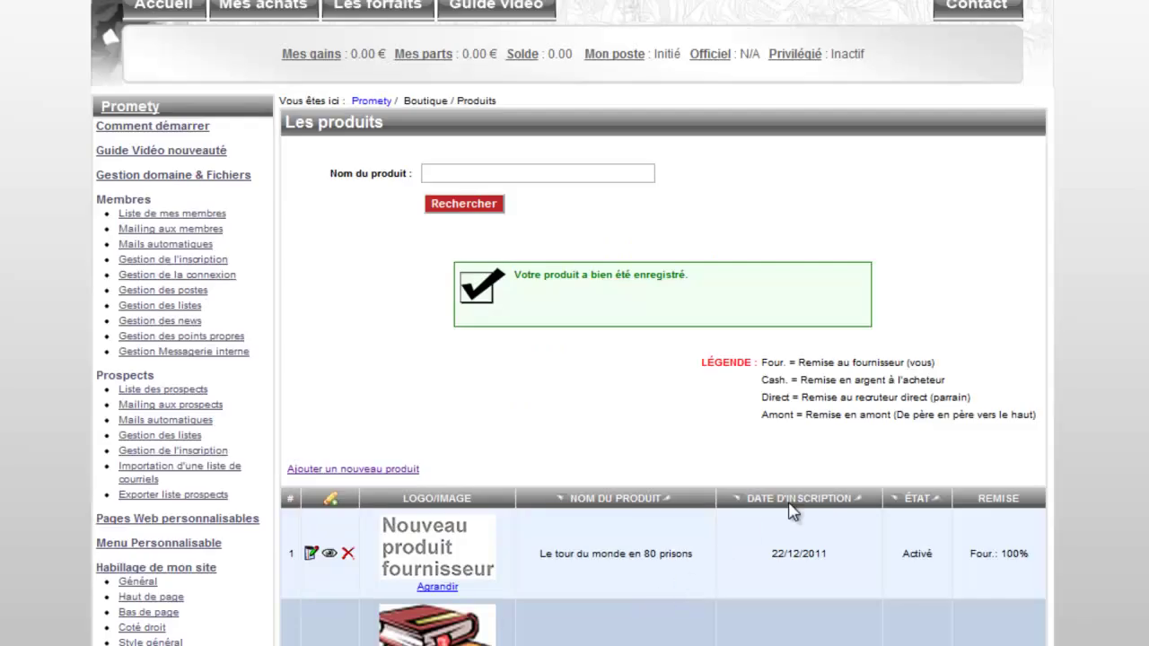
scroll(574, 359, down, 2)
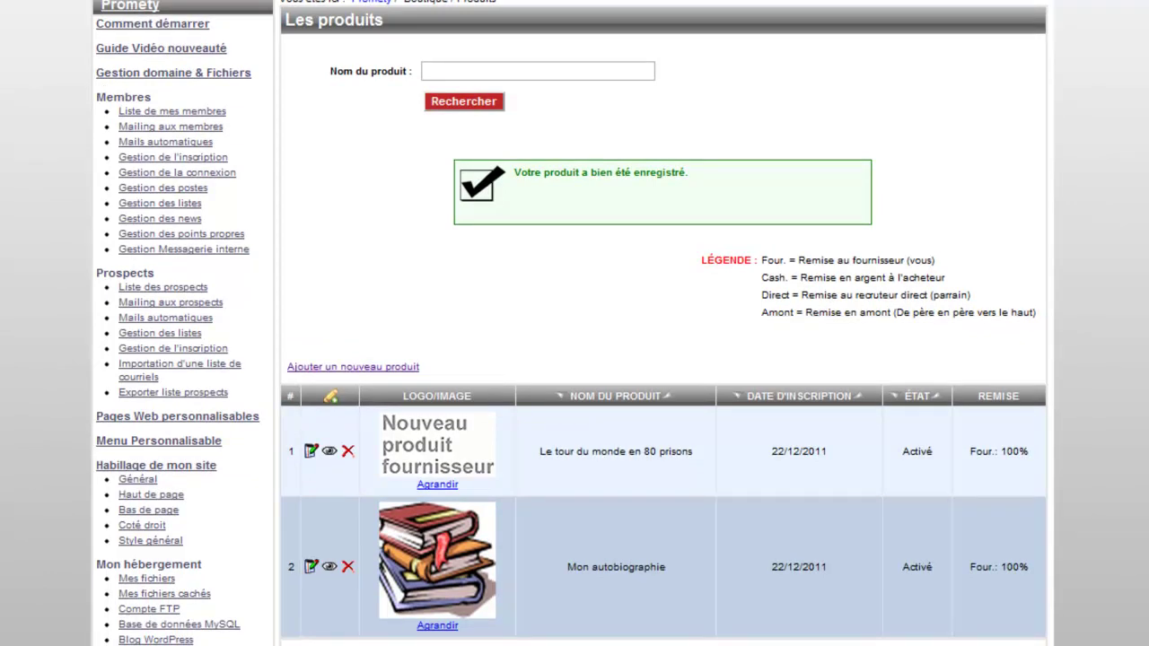
scroll(574, 359, down, 2)
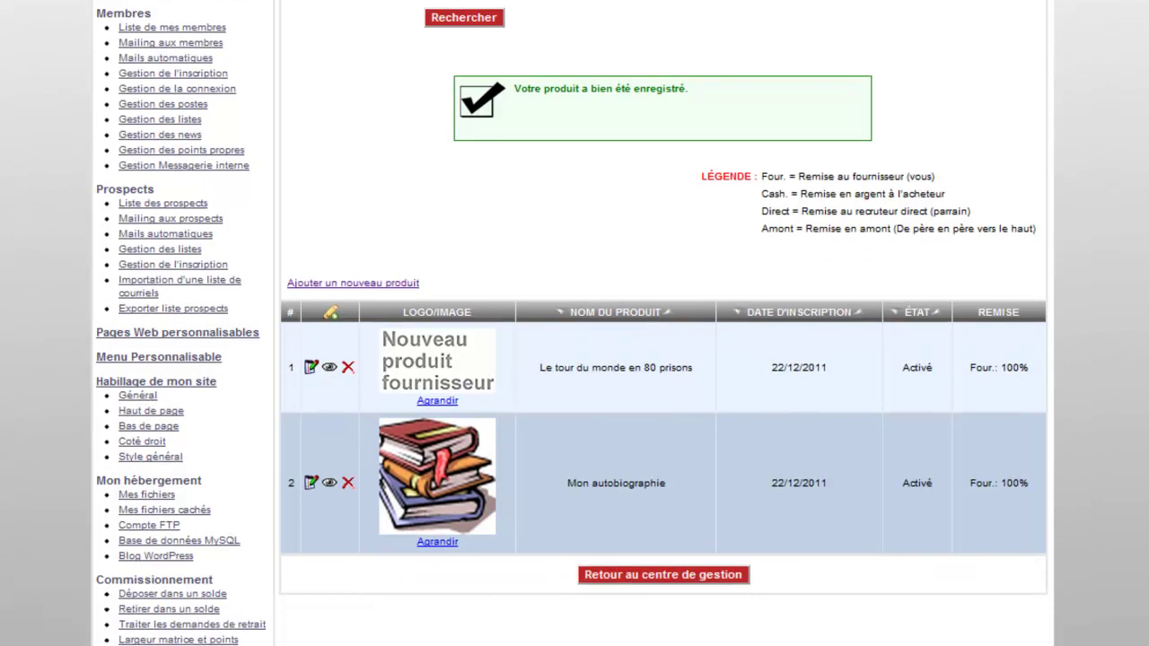
scroll(575, 359, down, 1)
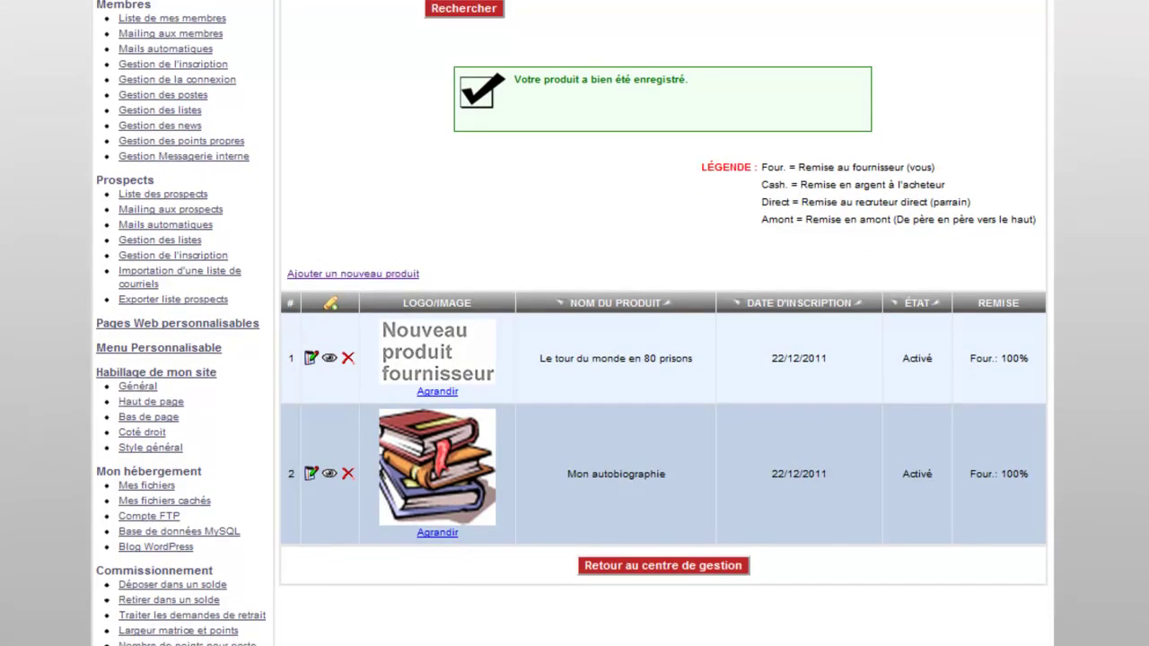
scroll(575, 360, down, 2)
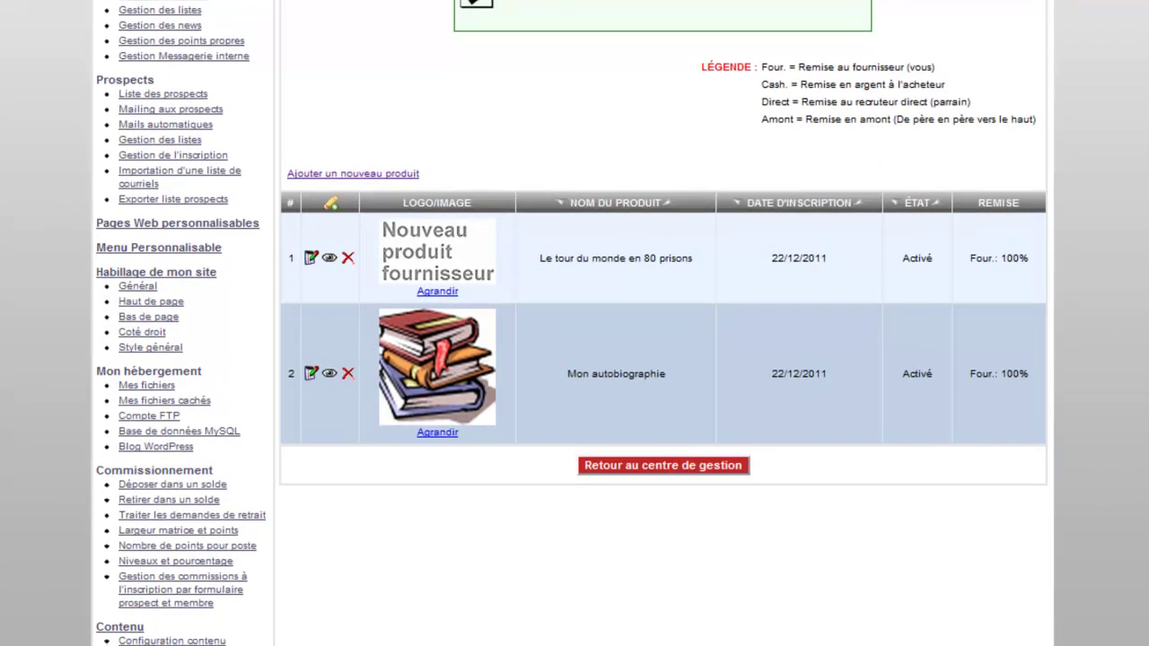
scroll(575, 359, down, 2)
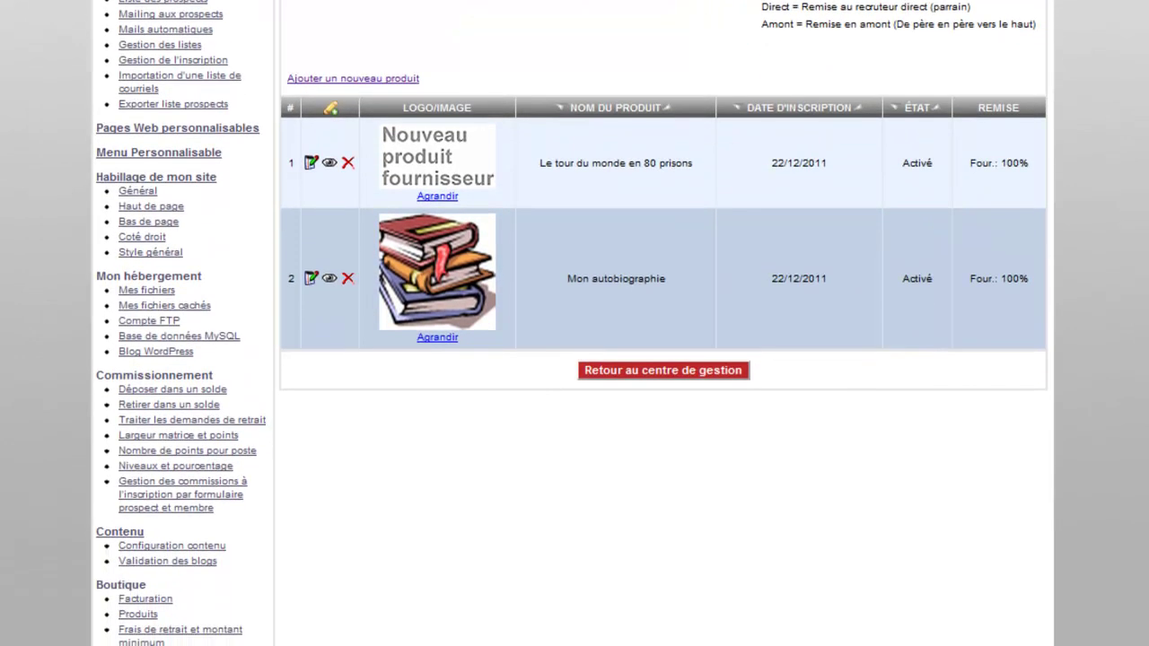
scroll(574, 359, down, 5)
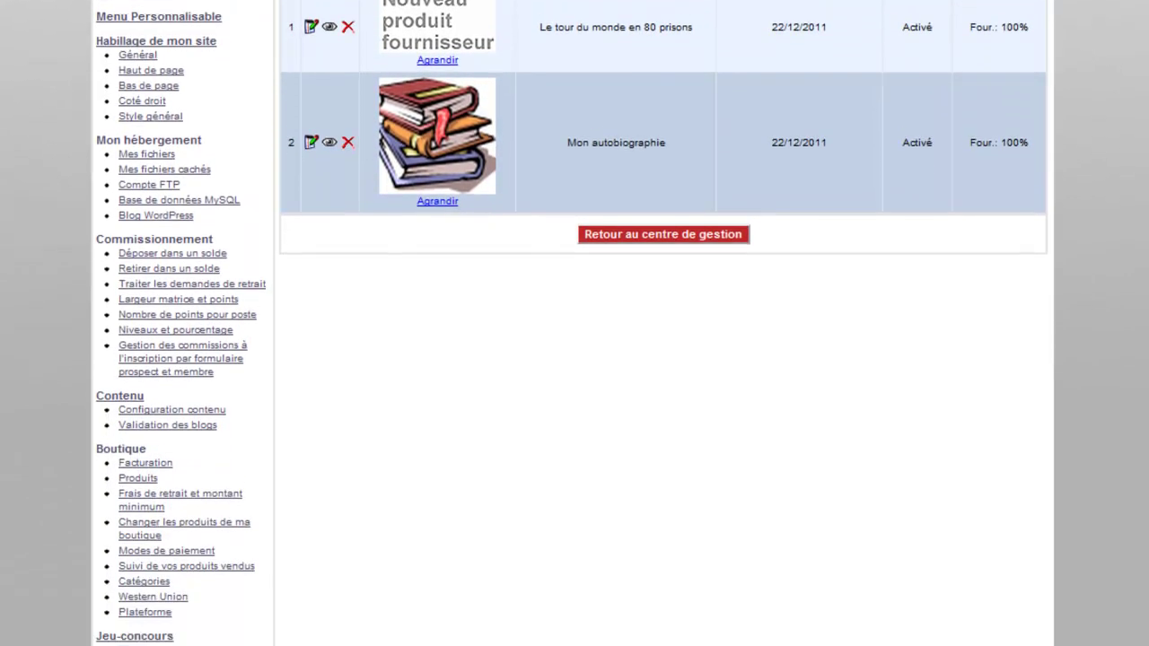
scroll(575, 360, down, 3)
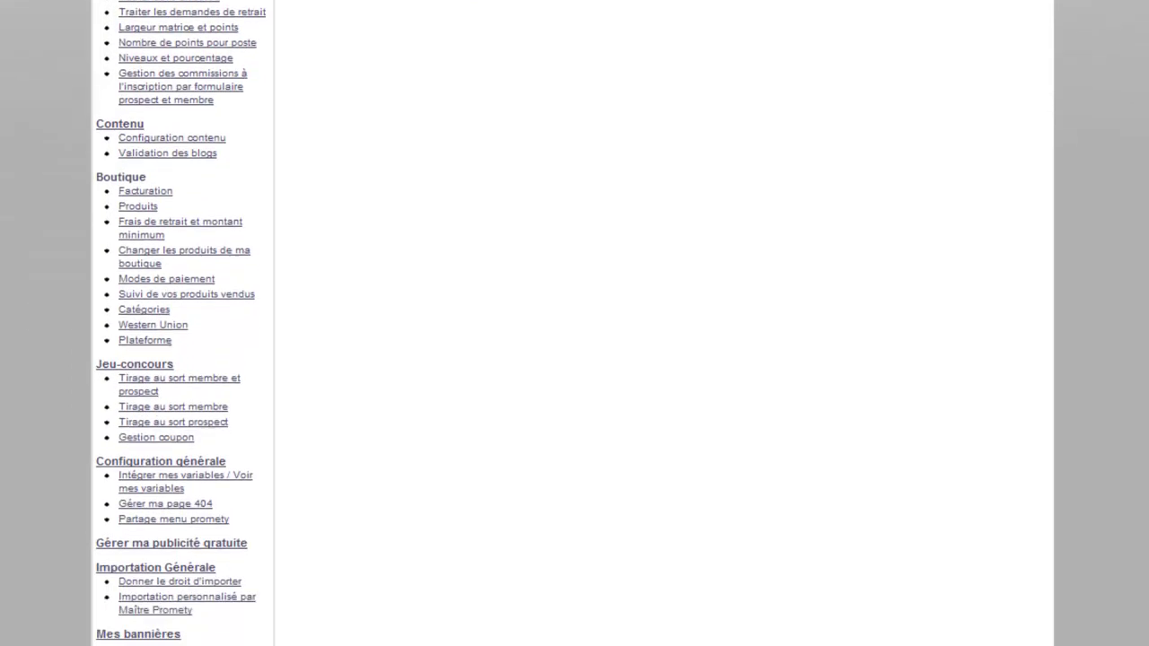
Enter a 1.5 EUR PayPal fee in the withdrawal fees and minimum amount settings
click(158, 236)
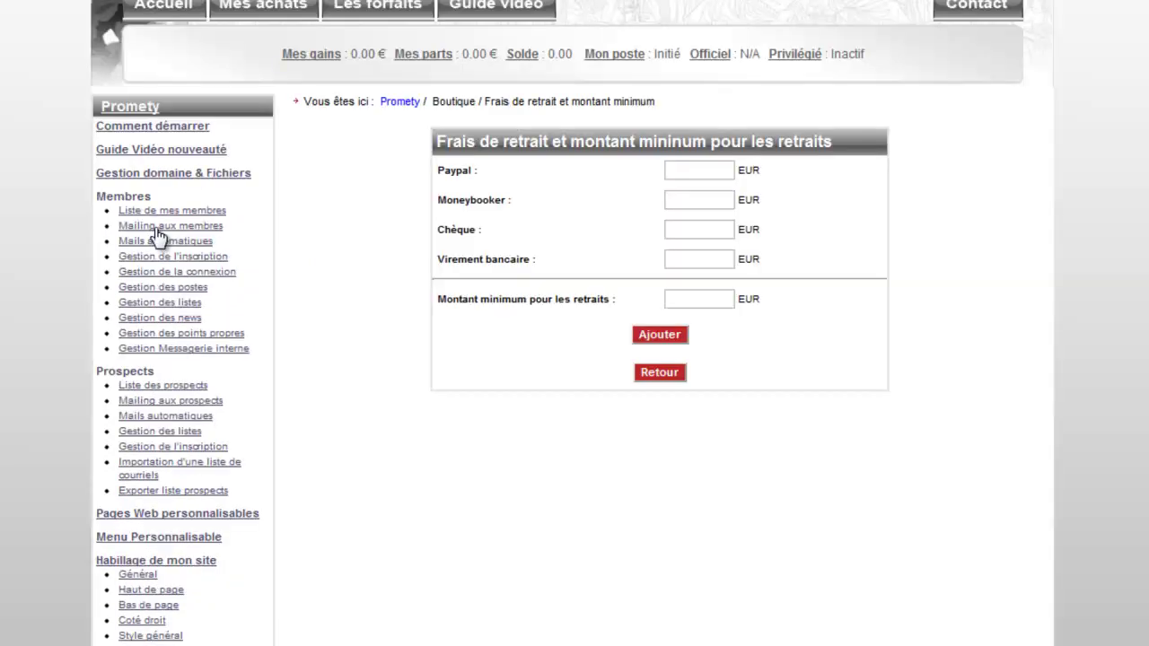
click(716, 170)
text(1.5)
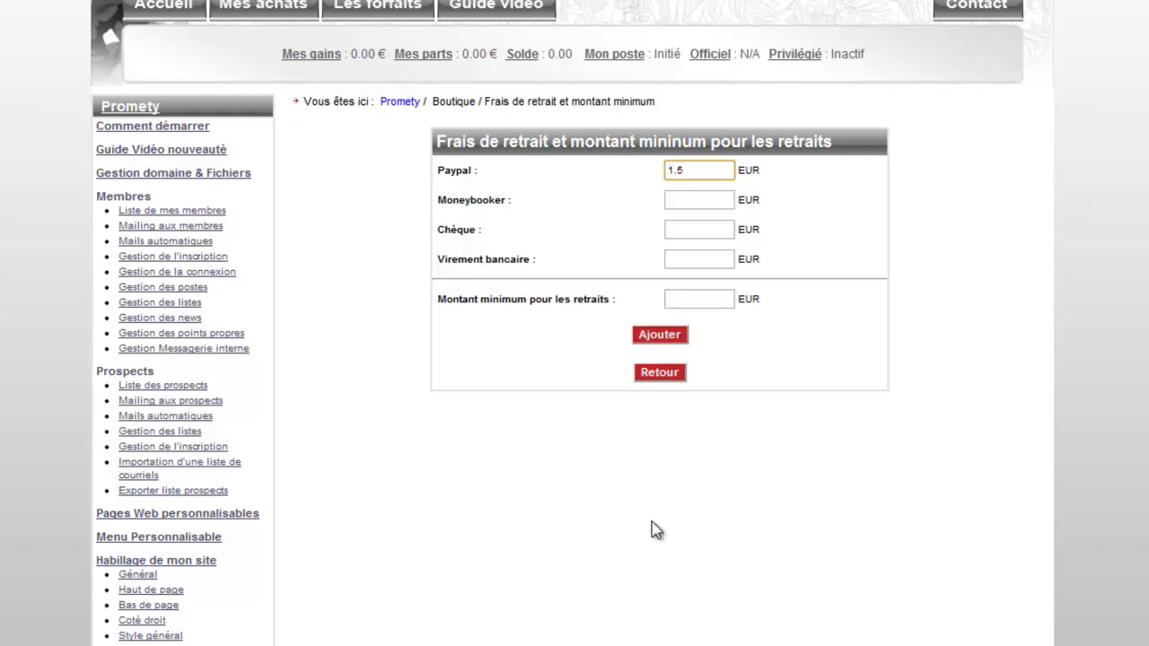
click(652, 337)
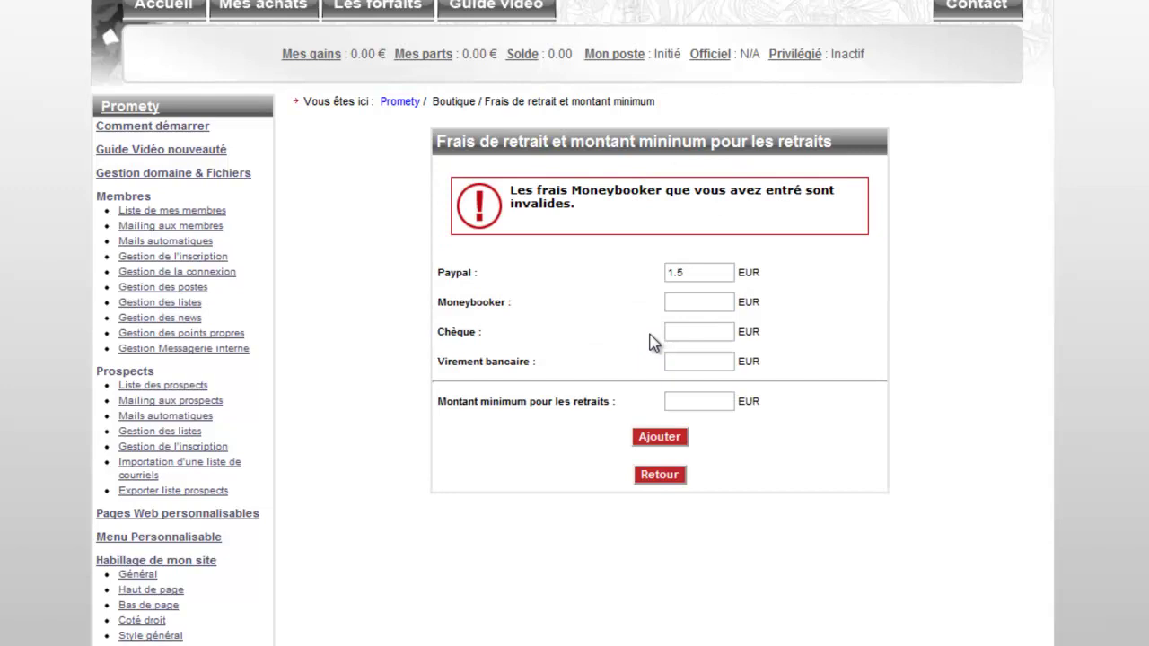
Set Moneybooker, cheque, bank transfer and minimum withdrawal to 0, then save the fees
click(673, 306)
text(0)
click(672, 339)
text(0)
click(673, 363)
text(0)
click(671, 402)
text(0)
click(663, 438)
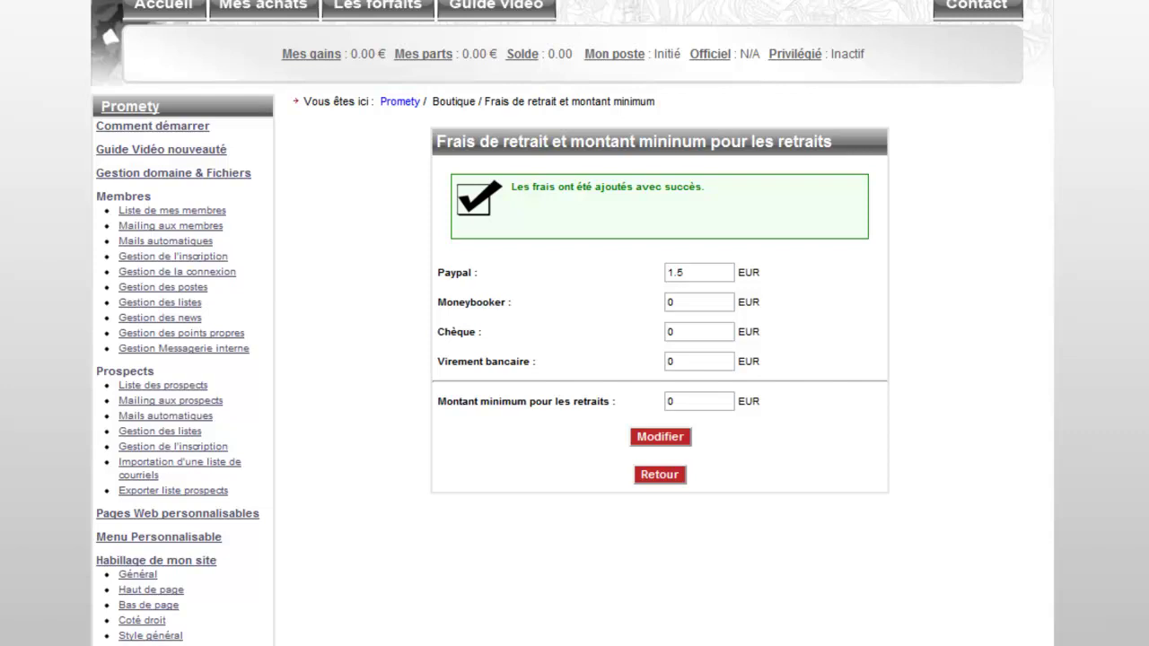
scroll(575, 323, down, 5)
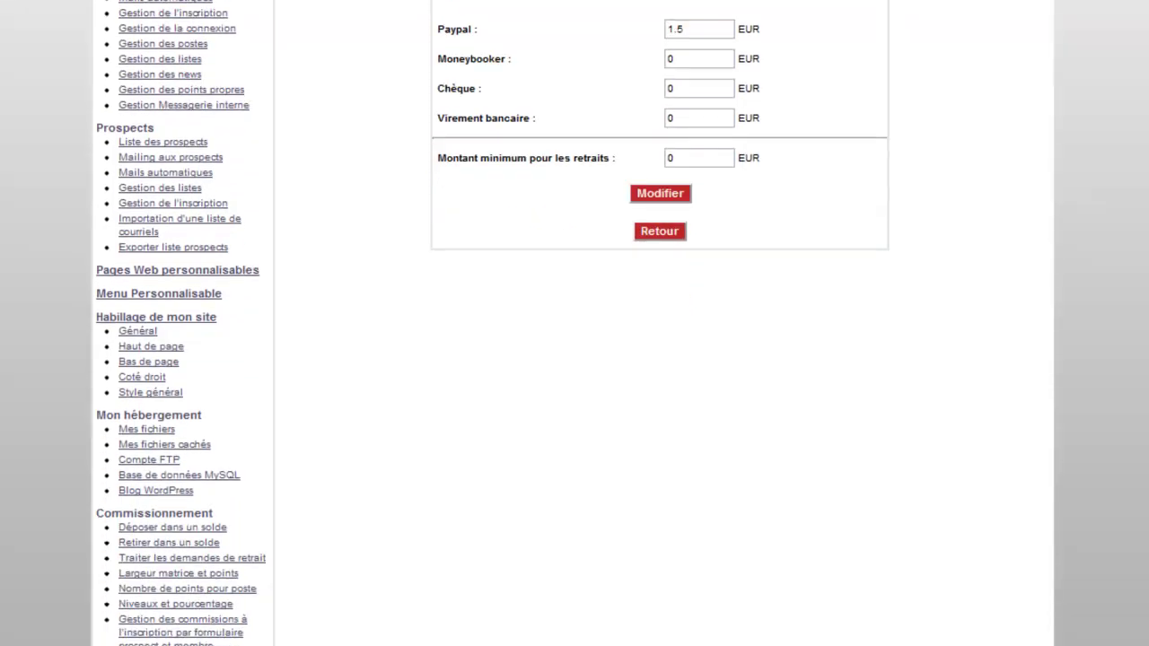
scroll(575, 323, down, 8)
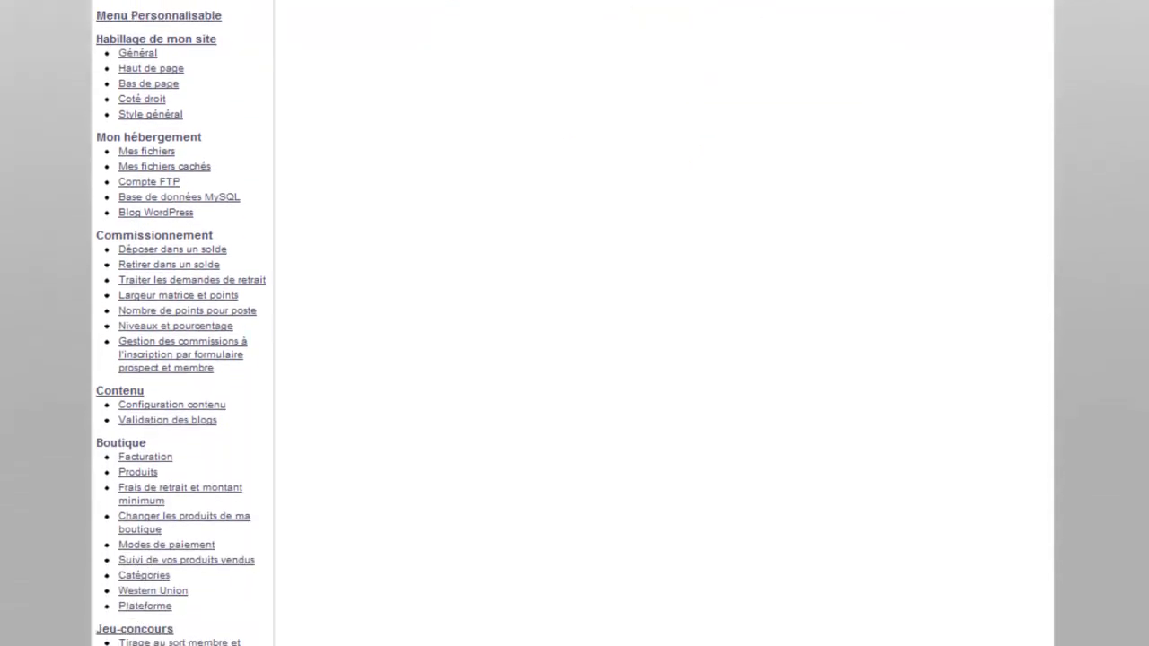
scroll(575, 324, down, 1)
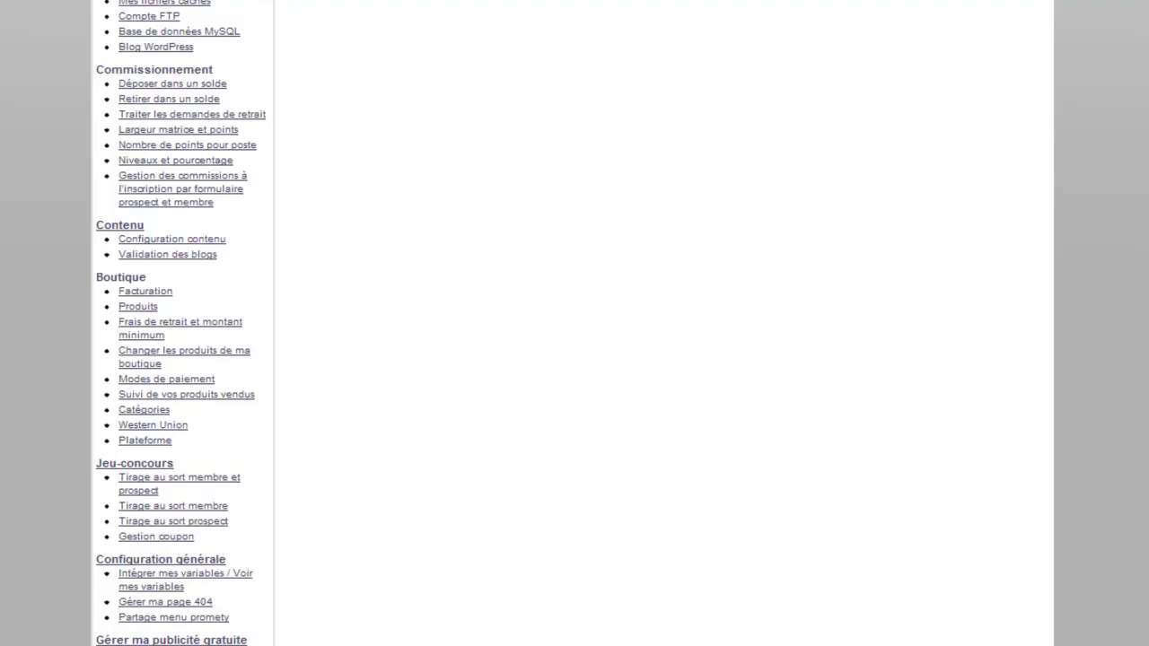
Open 'Intégrer mes variables / Voir mes variables' under Configuration générale in the left menu
scroll(575, 323, down, 1)
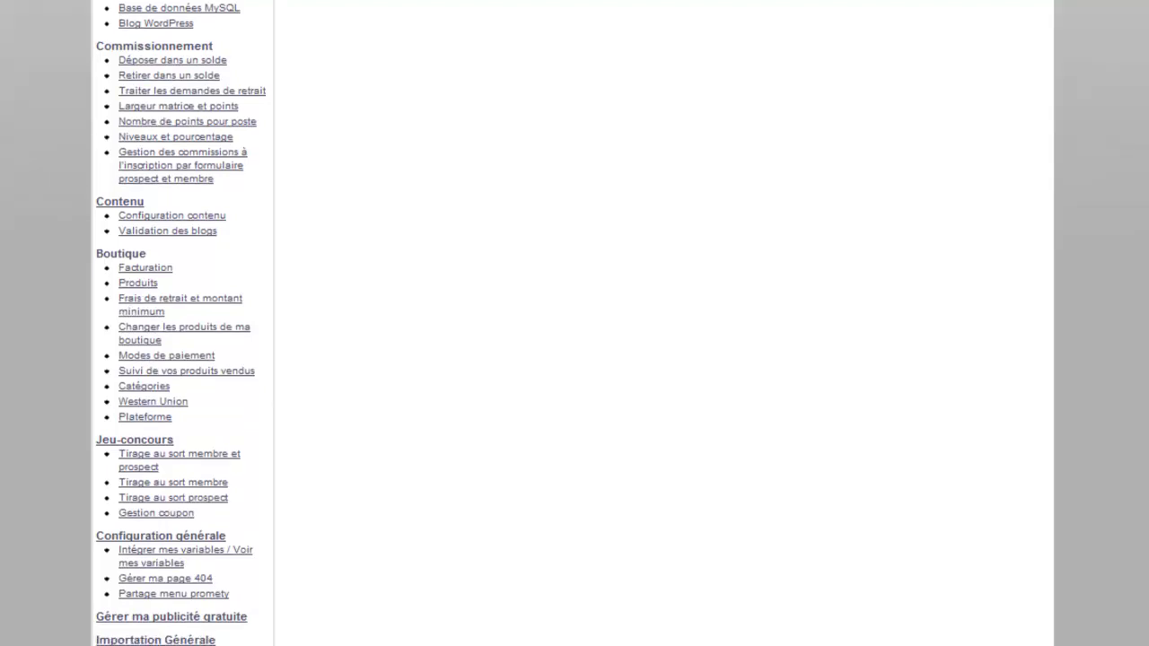
scroll(706, 479, down, 5)
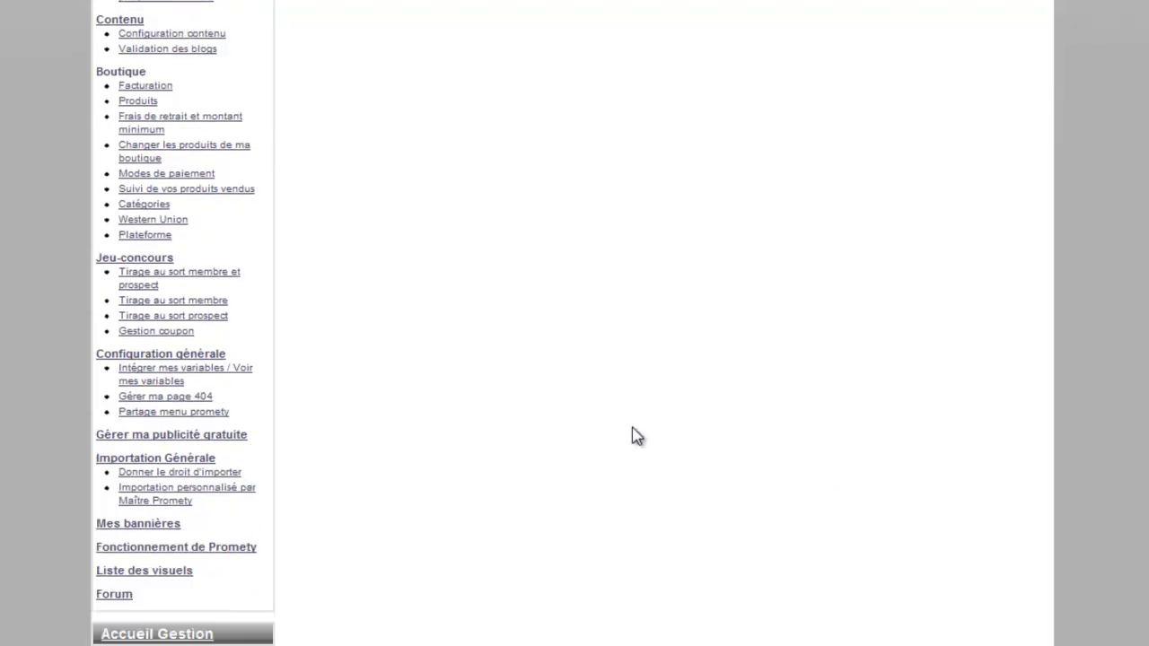
click(154, 386)
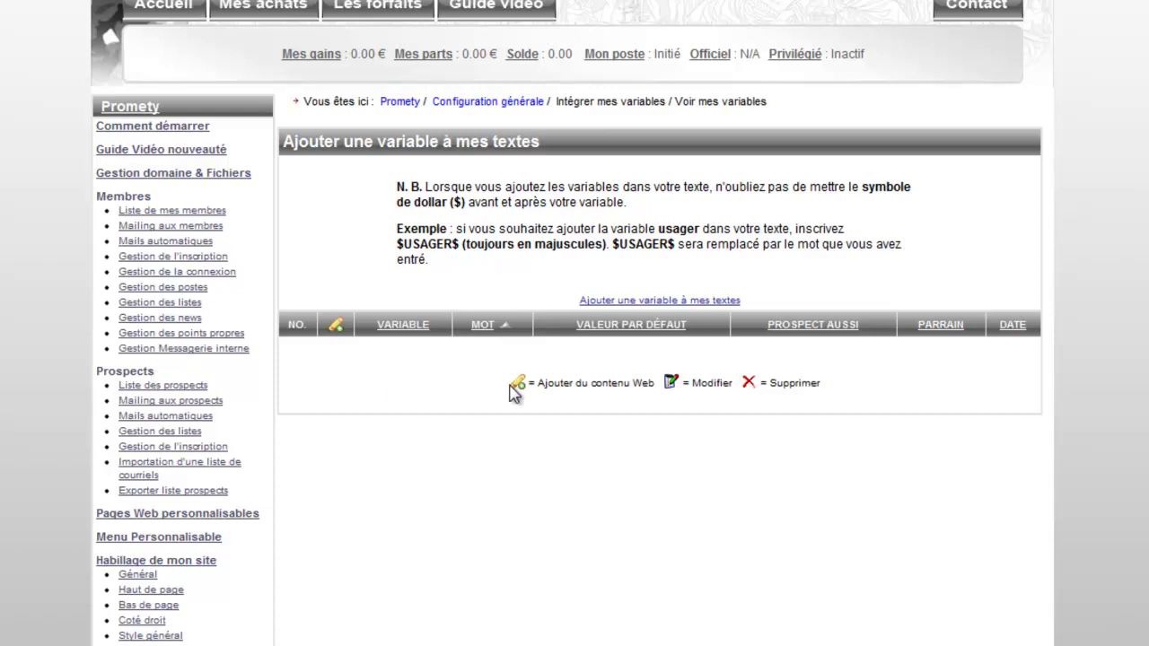
Start a new variable named paypal with the prompt 'Indiquez ici votre adresse Paypal'
click(593, 302)
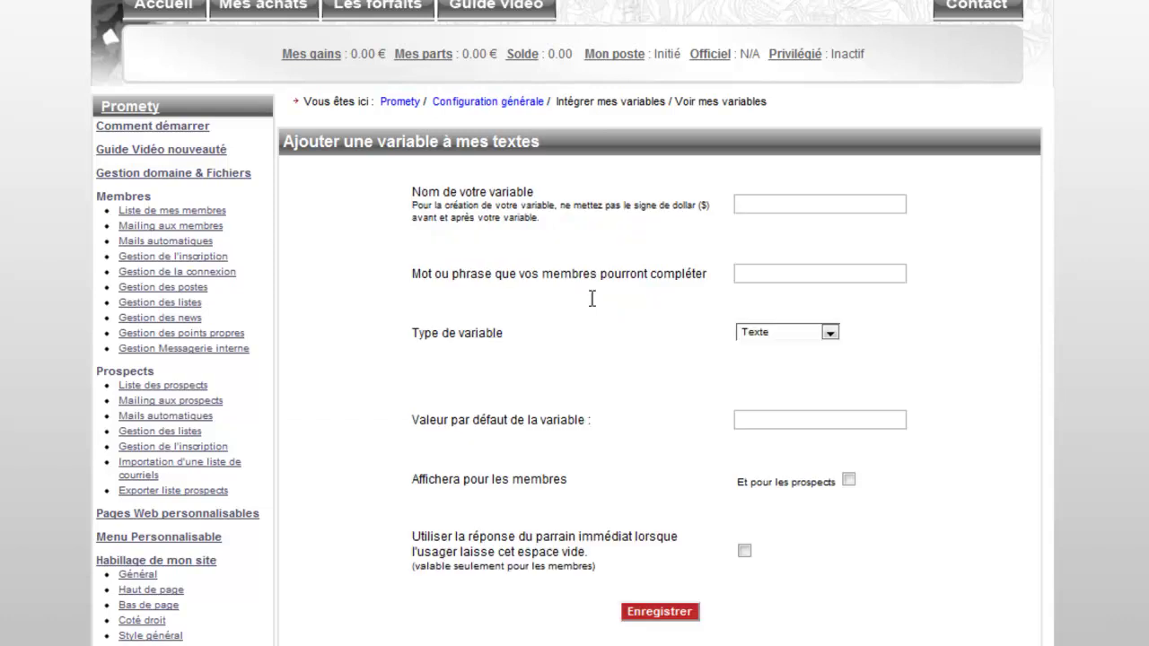
click(827, 205)
text(paypal)
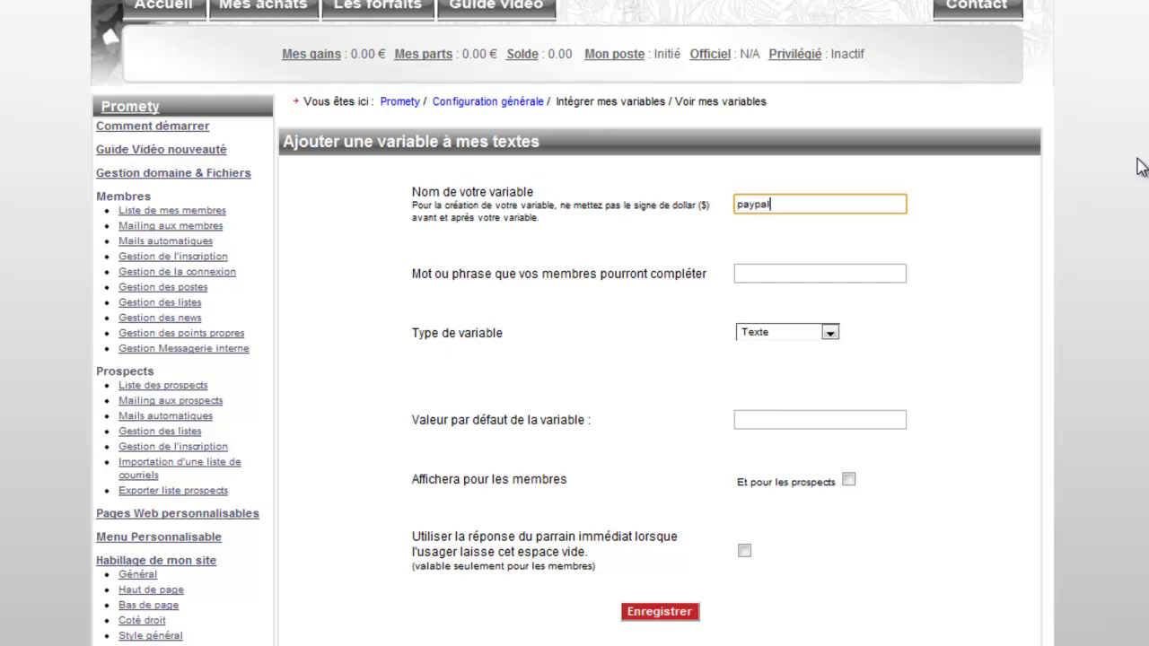
click(892, 272)
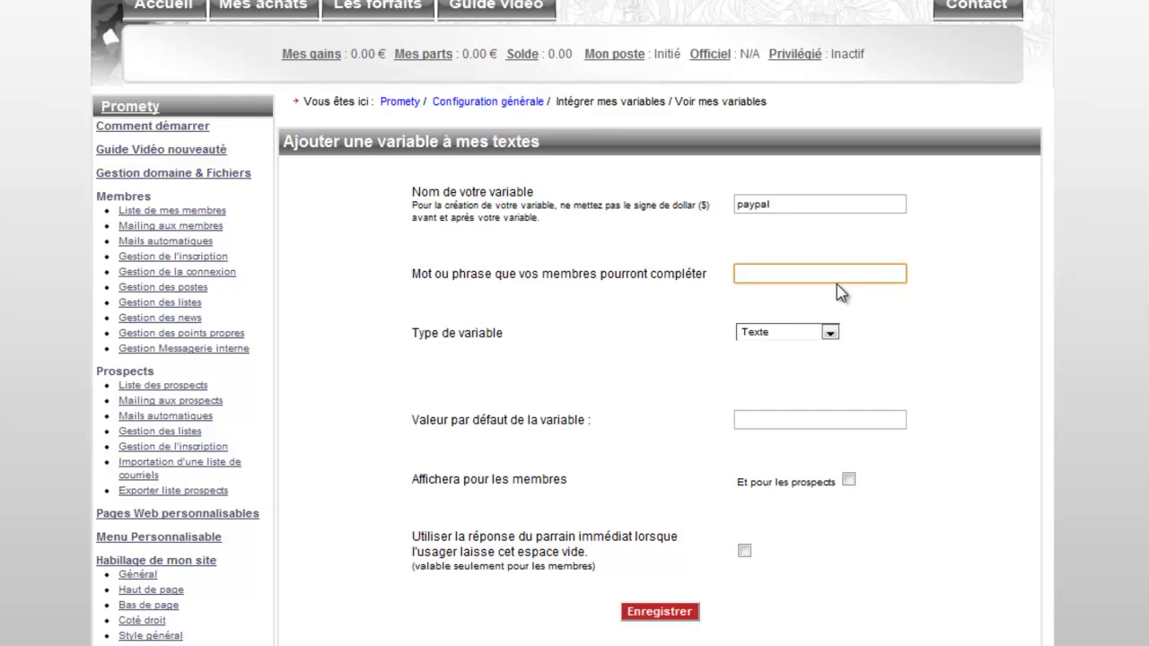
text(Indiquez ici votre adresse Paypal)
Keep the paypal variable's type as Texte, enable the parrain fallback, and save it
click(832, 333)
click(832, 335)
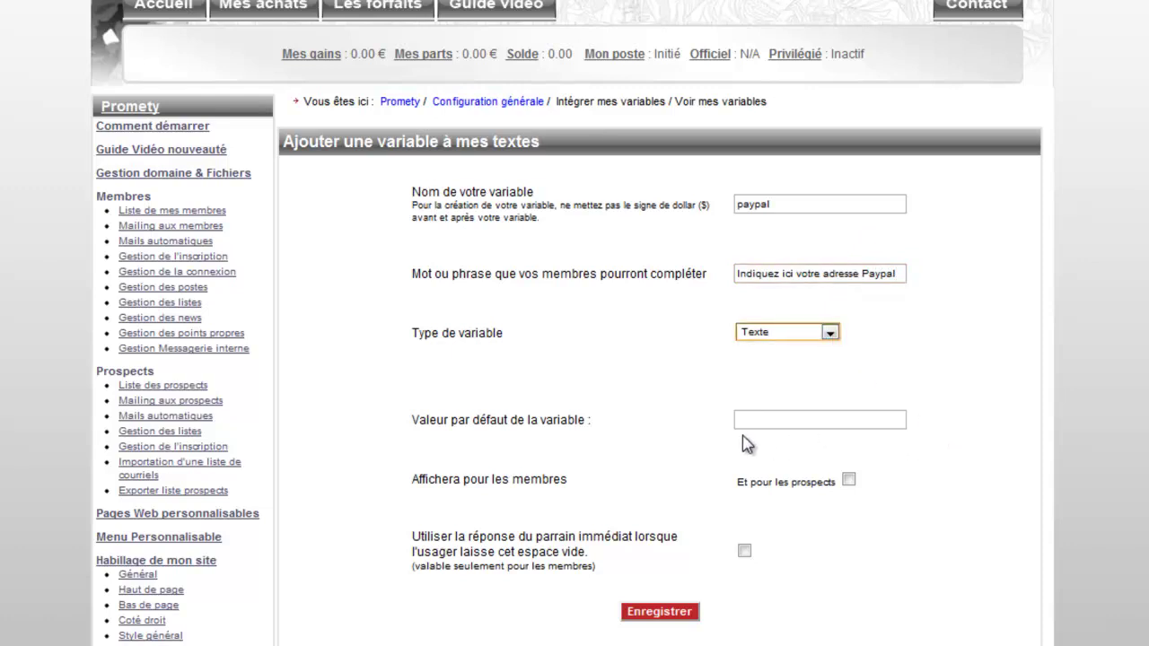
click(799, 335)
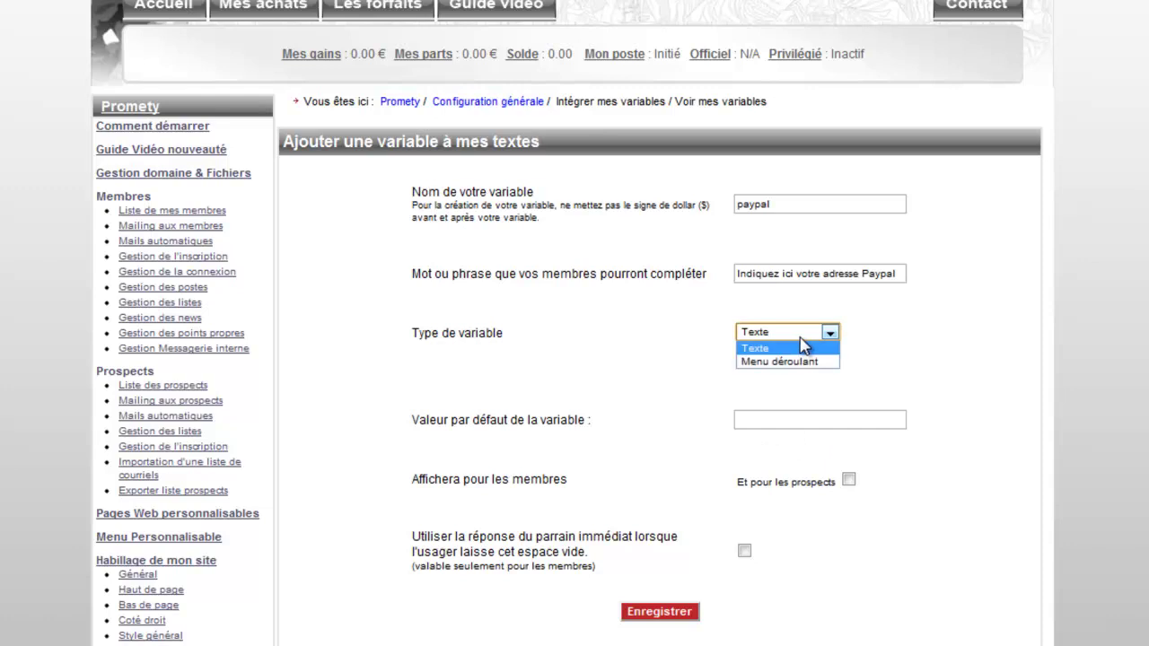
click(821, 362)
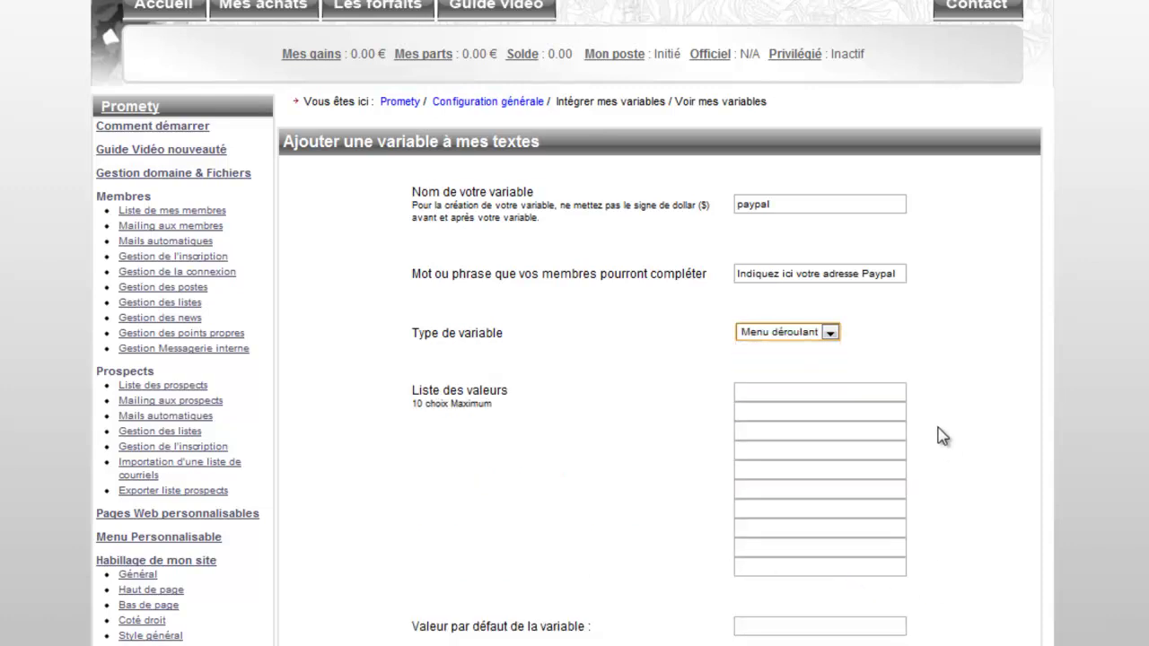
click(811, 336)
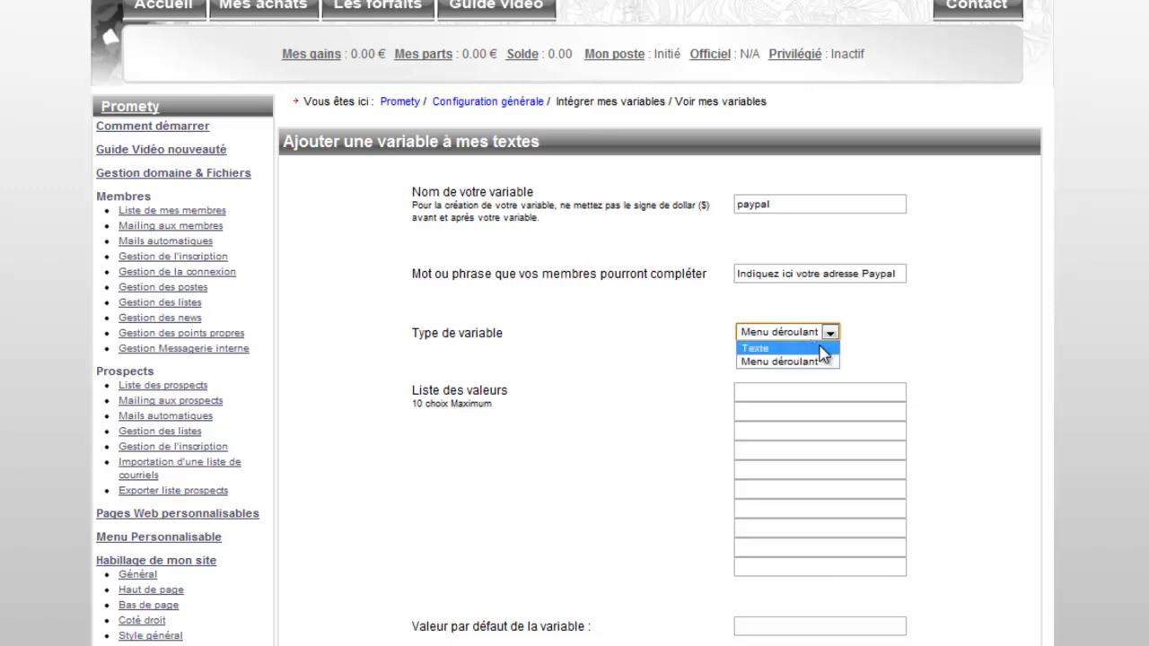
click(820, 348)
click(877, 422)
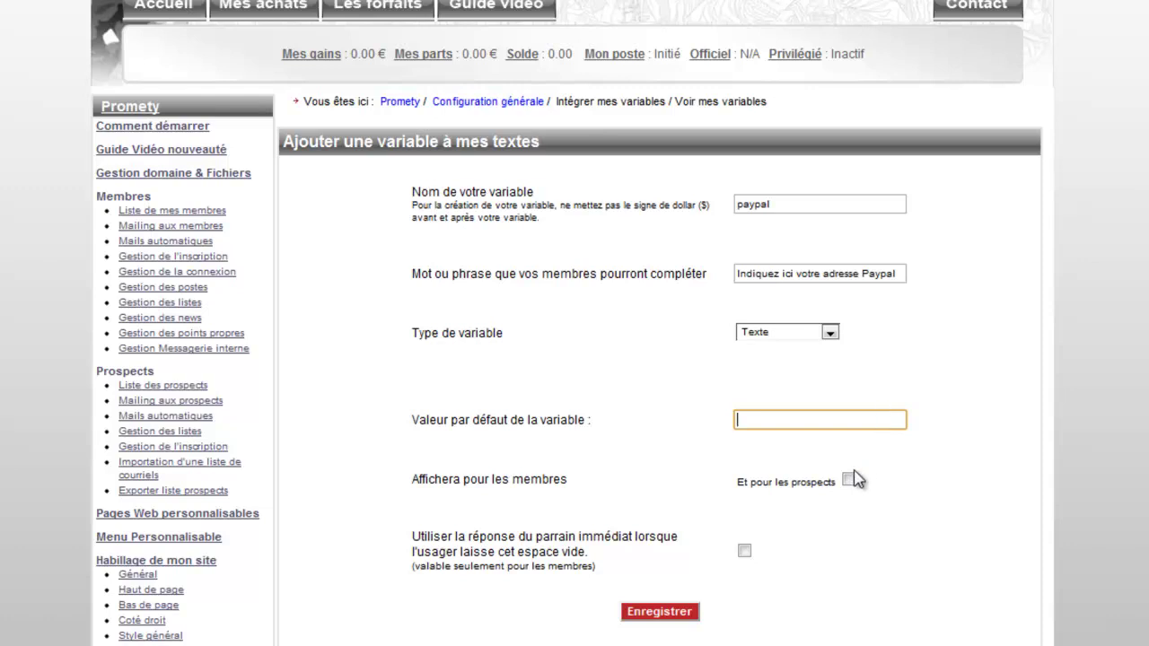
click(548, 492)
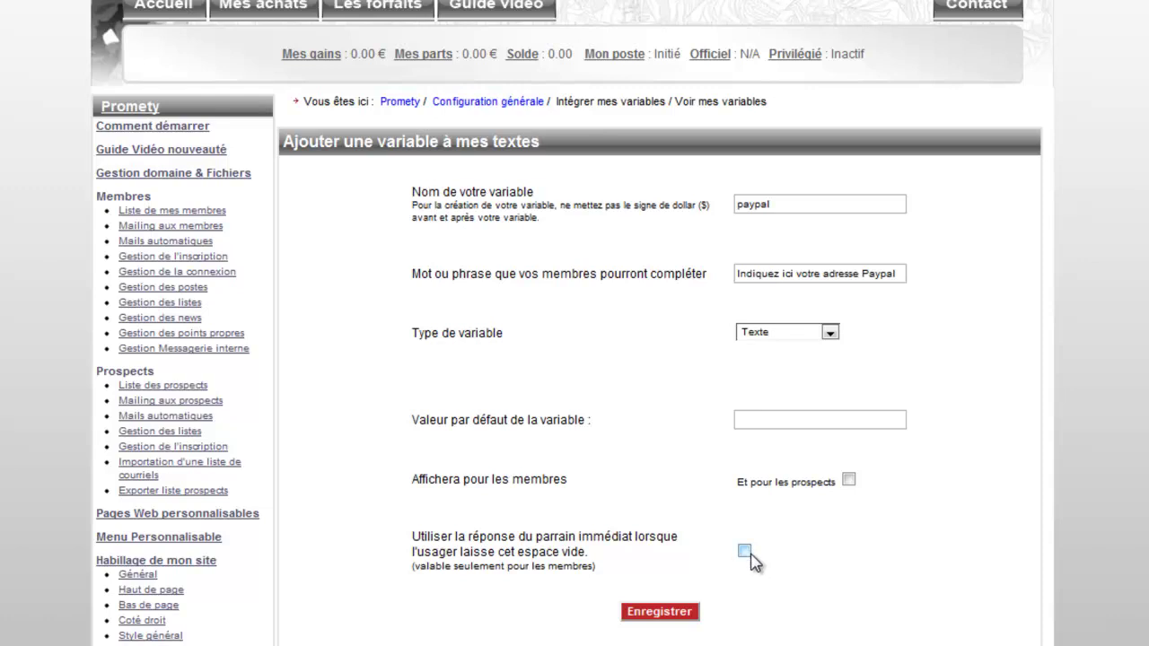
click(746, 552)
click(697, 614)
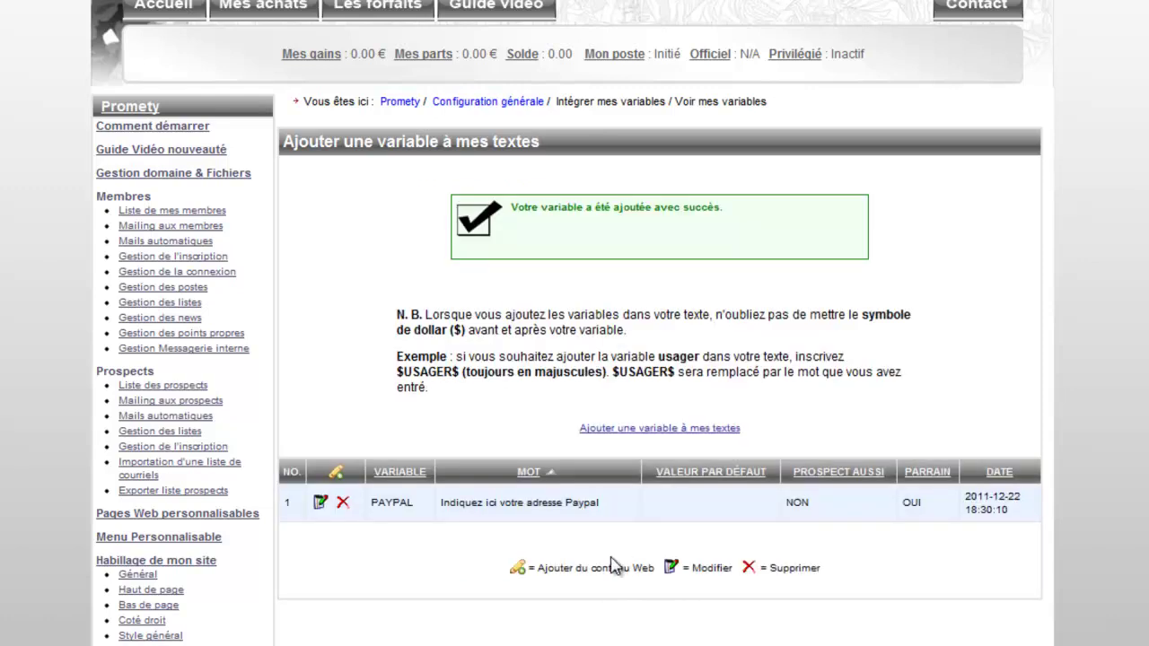
Start a new variable annee with the prompt 'Indiquez ici votre nombre d'années d'expérience'
click(665, 431)
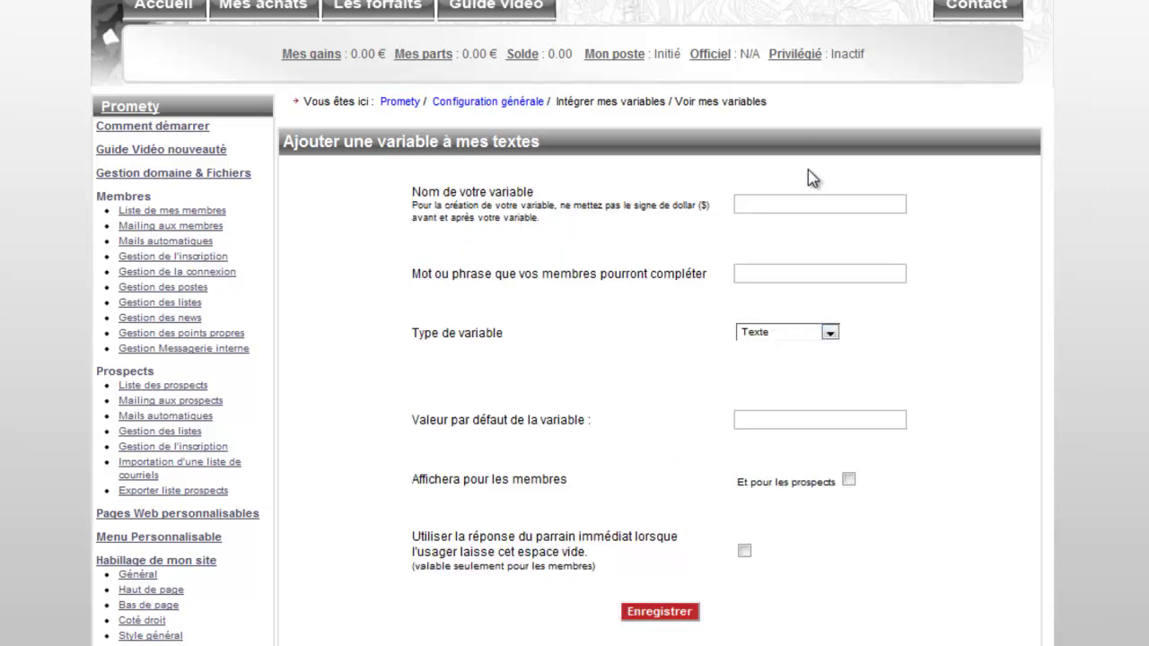
click(816, 202)
text(annee)
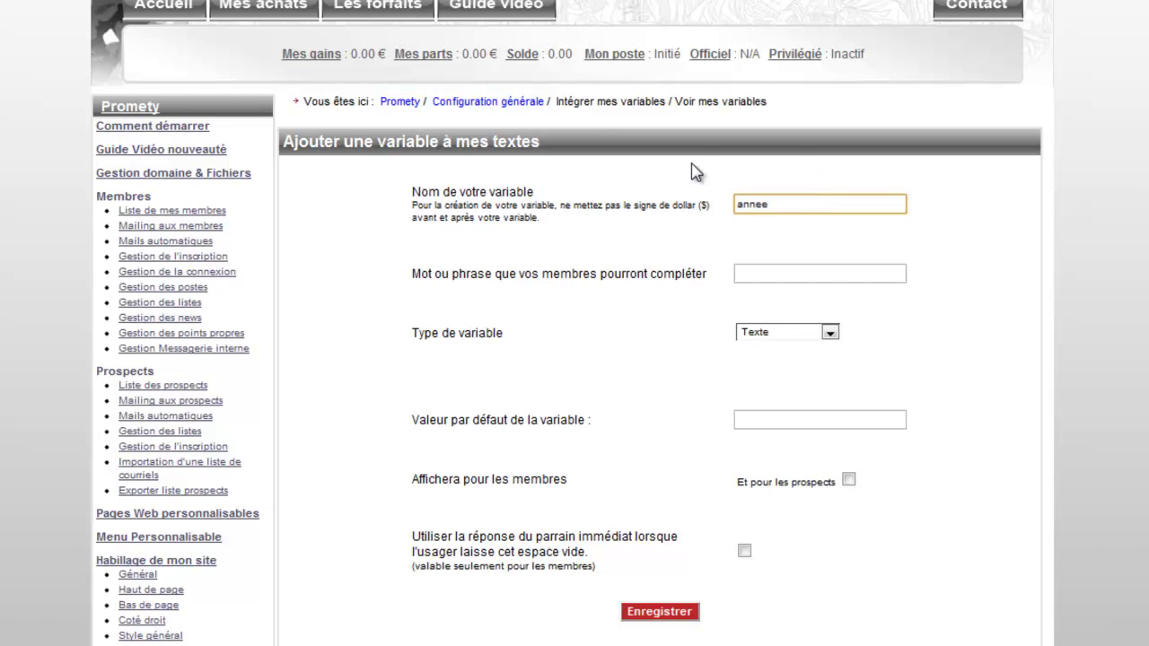
key(Tab)
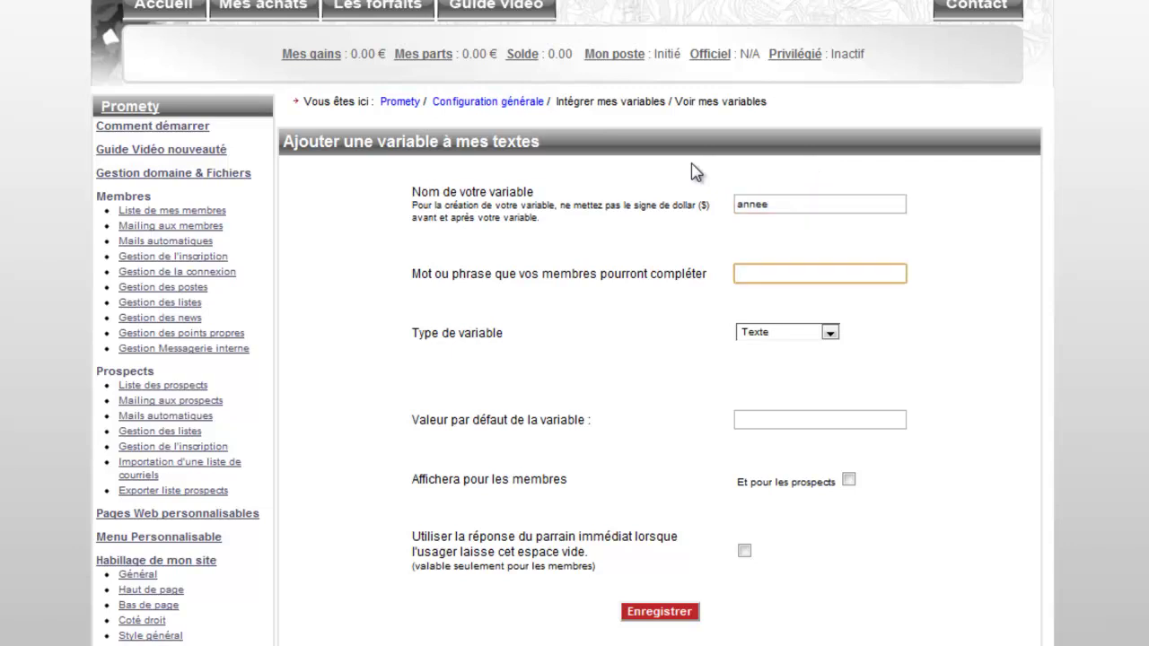
text(Indiquez ic)
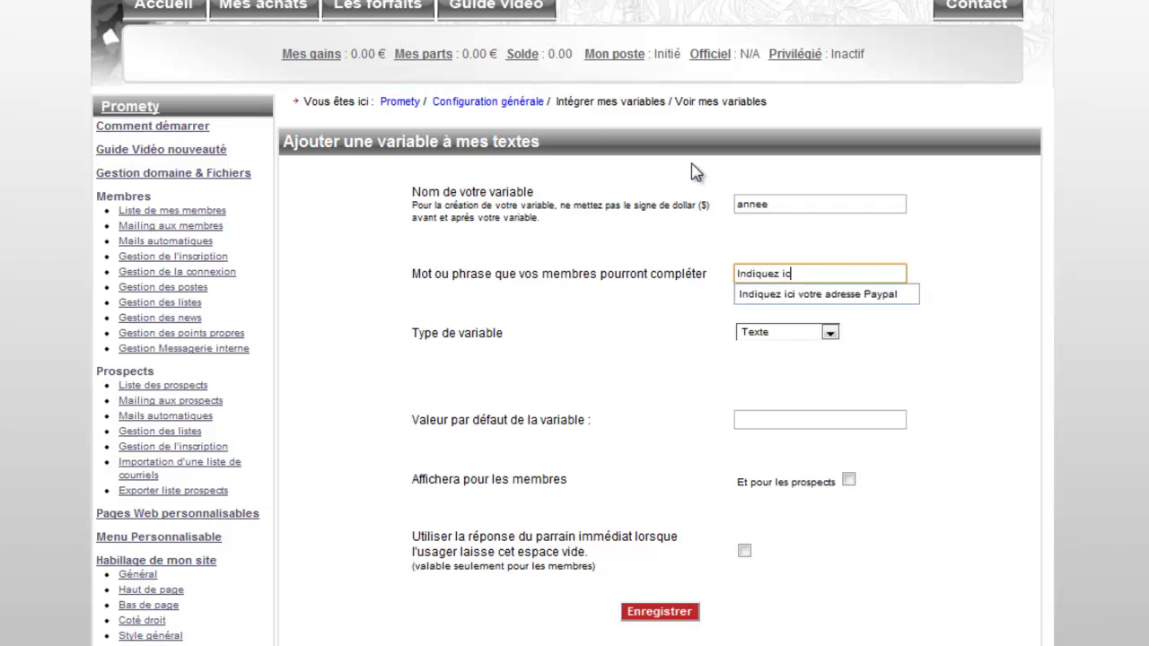
text(i votre no)
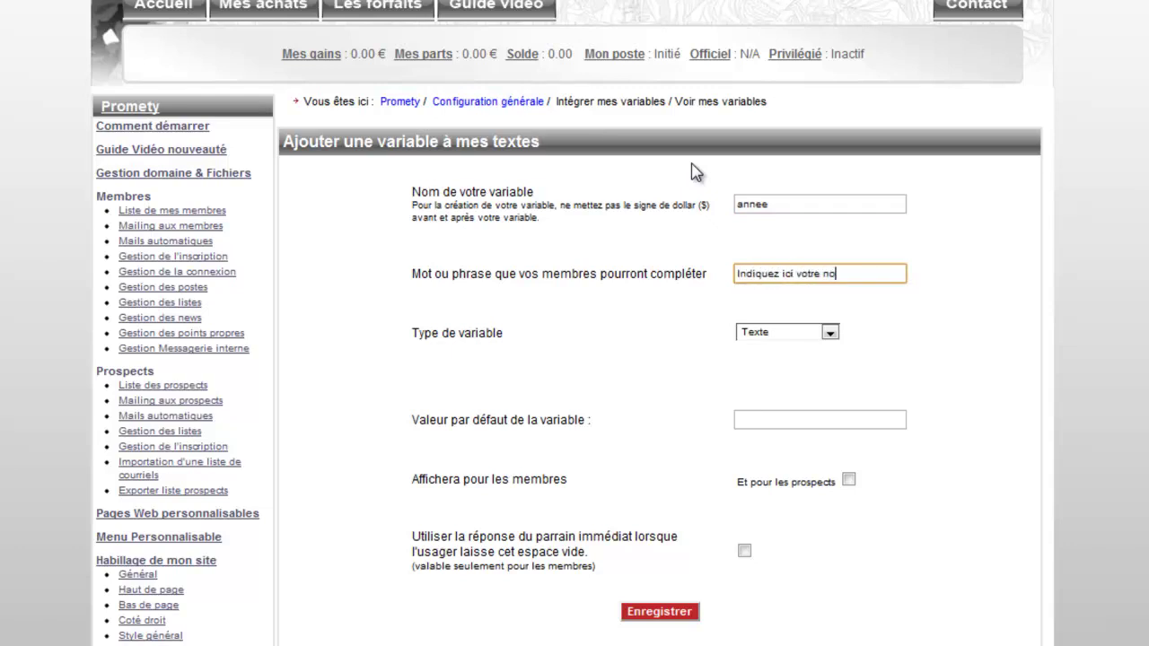
text(mbre d'années d'expérience)
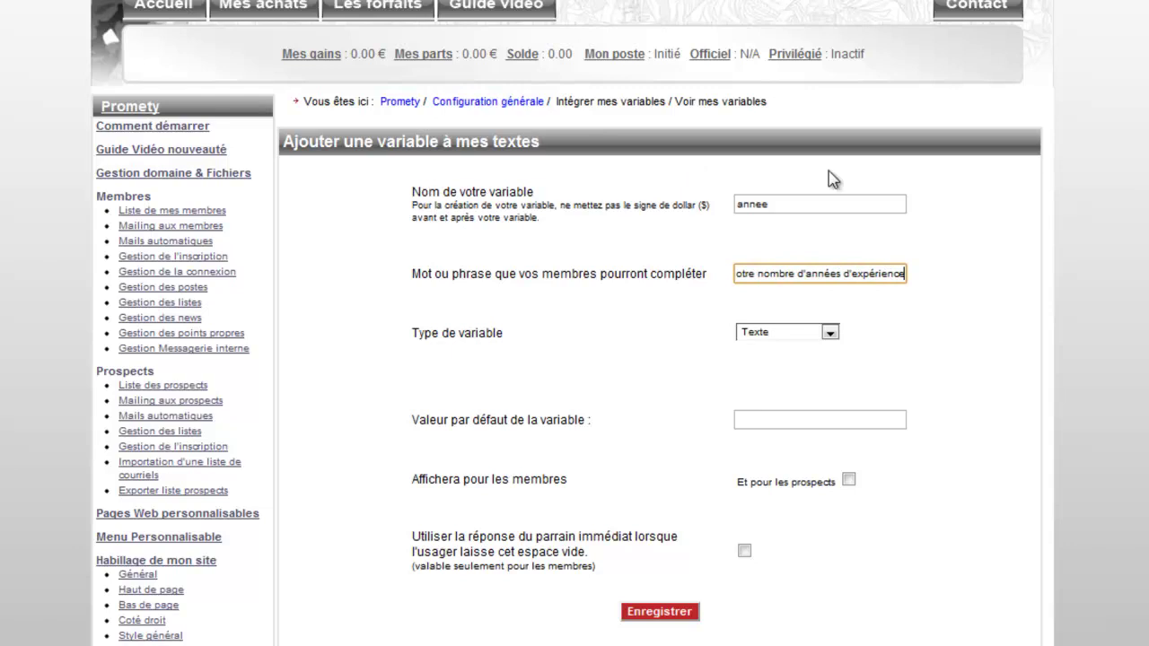
Make annee a Menu déroulant with values 0-1 an, 1-3 ans, 3-5 ans, 5-7 ans, 7 ans et plus
click(817, 333)
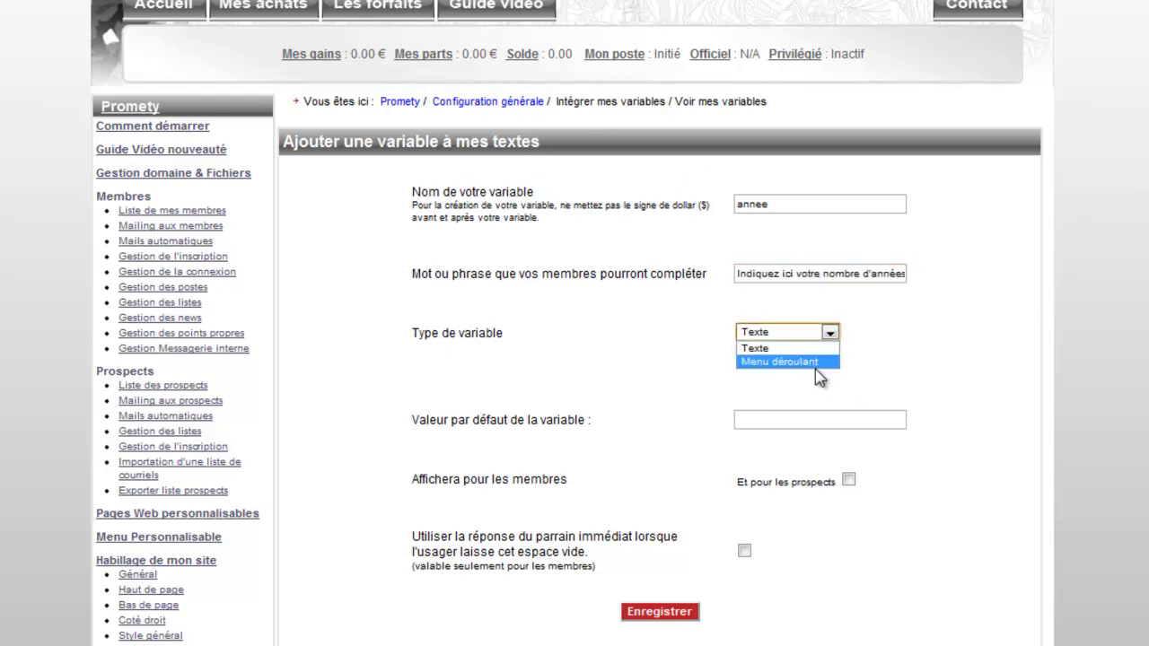
click(808, 363)
click(862, 391)
text(0-1 an)
key(Tab)
text(1-3 ans)
key(Tab)
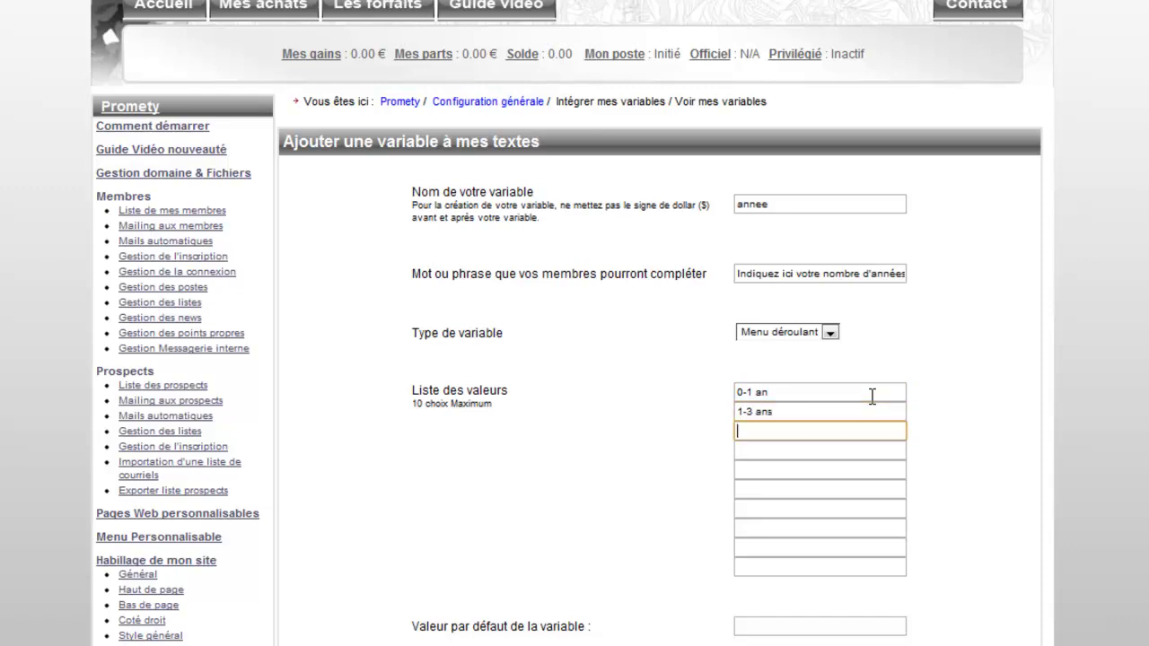
text(3-5 ans)
key(Tab)
text(5-7 ans)
key(Tab)
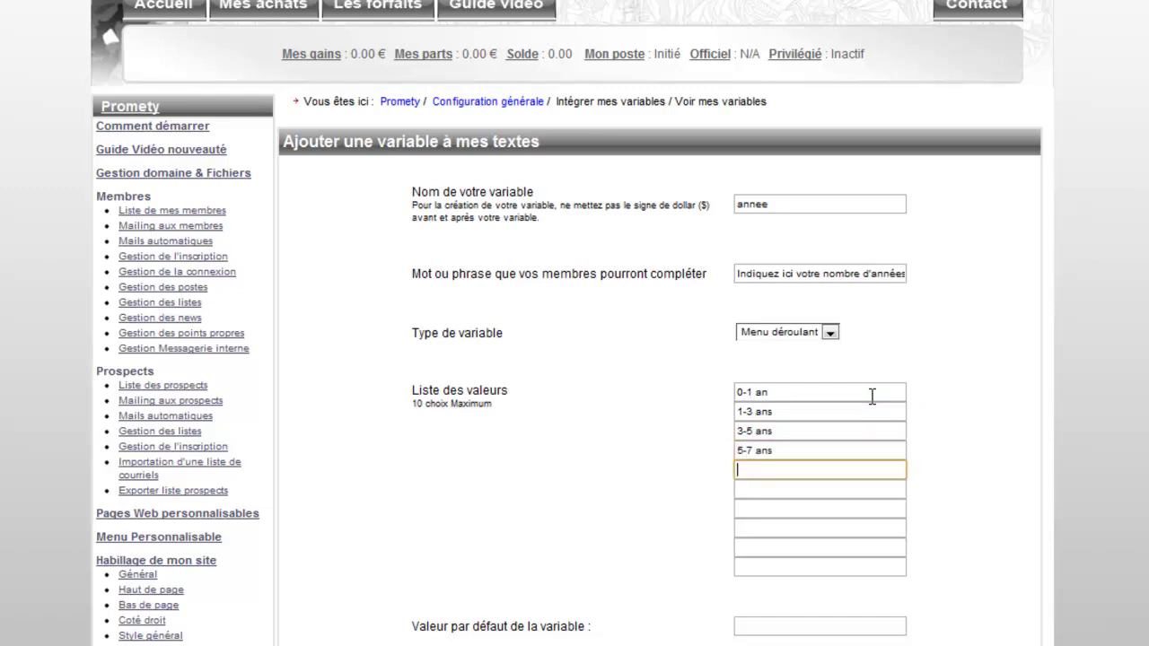
text(7 ans et plus)
Set the annee default value to 0-1 an and save the variable
click(853, 628)
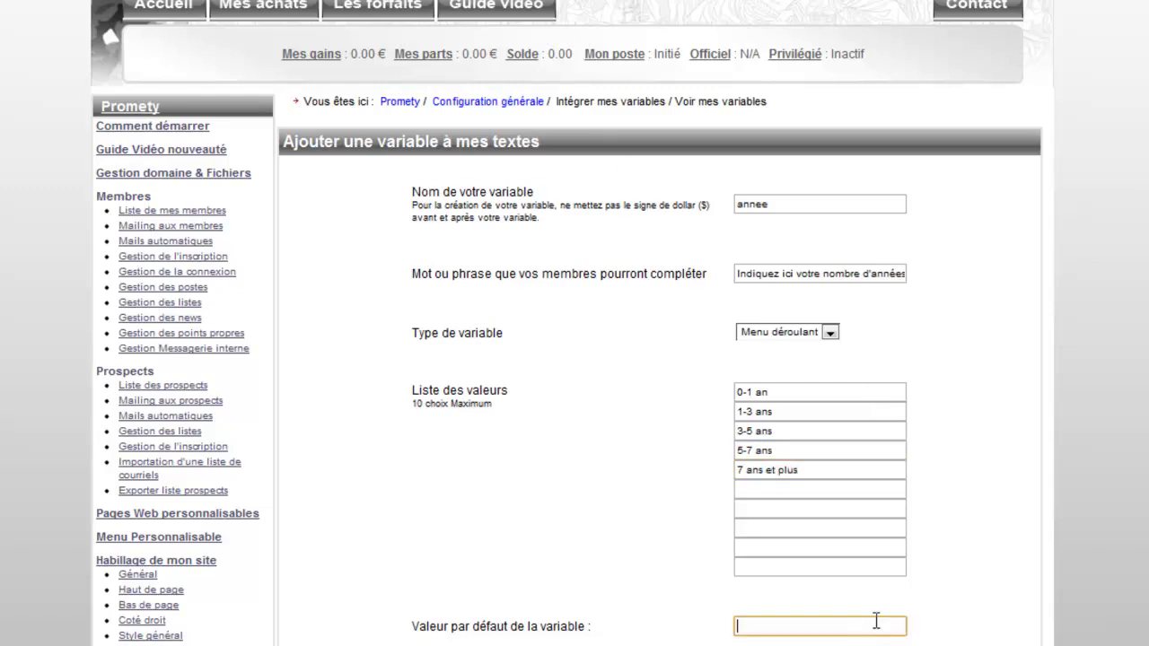
text(0-1 an)
scroll(876, 621, down, 1)
scroll(575, 323, down, 3)
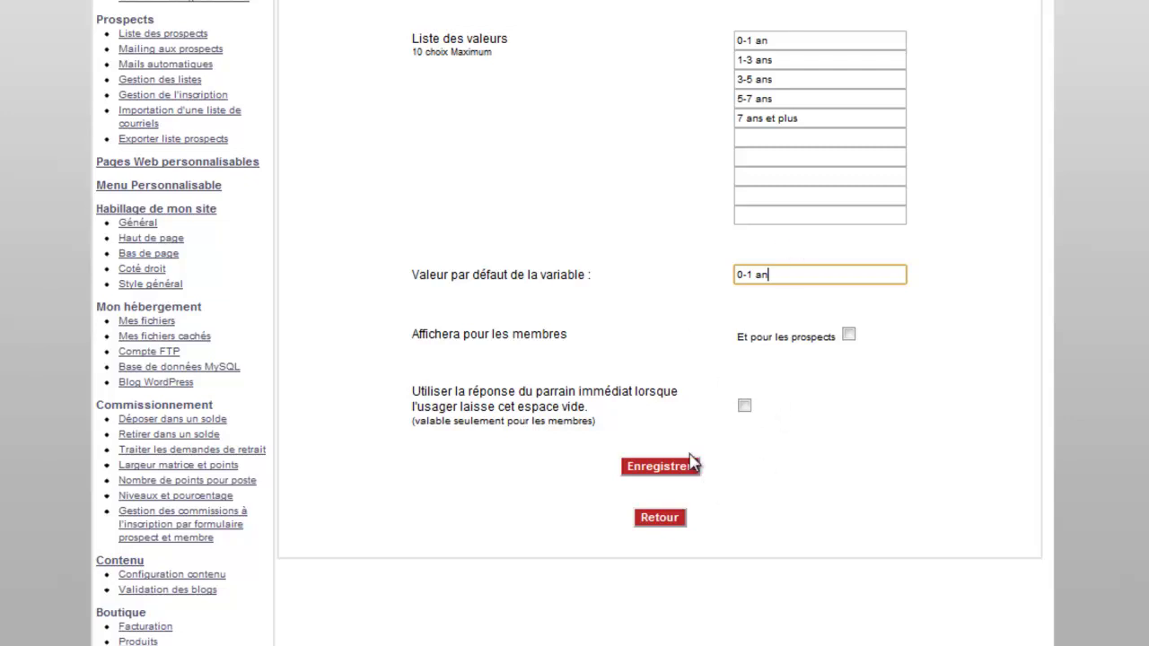
click(660, 467)
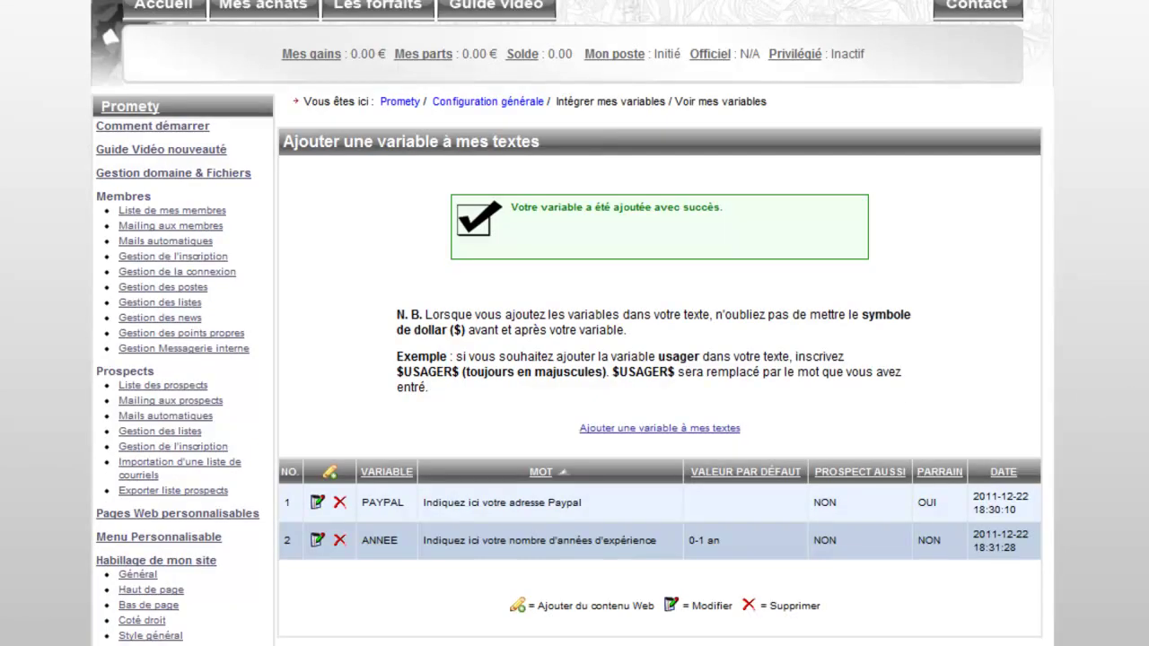
Check the Paypal and years-of-experience fields in my personal information, then go to Promety management
scroll(575, 324, down, 6)
scroll(574, 323, down, 7)
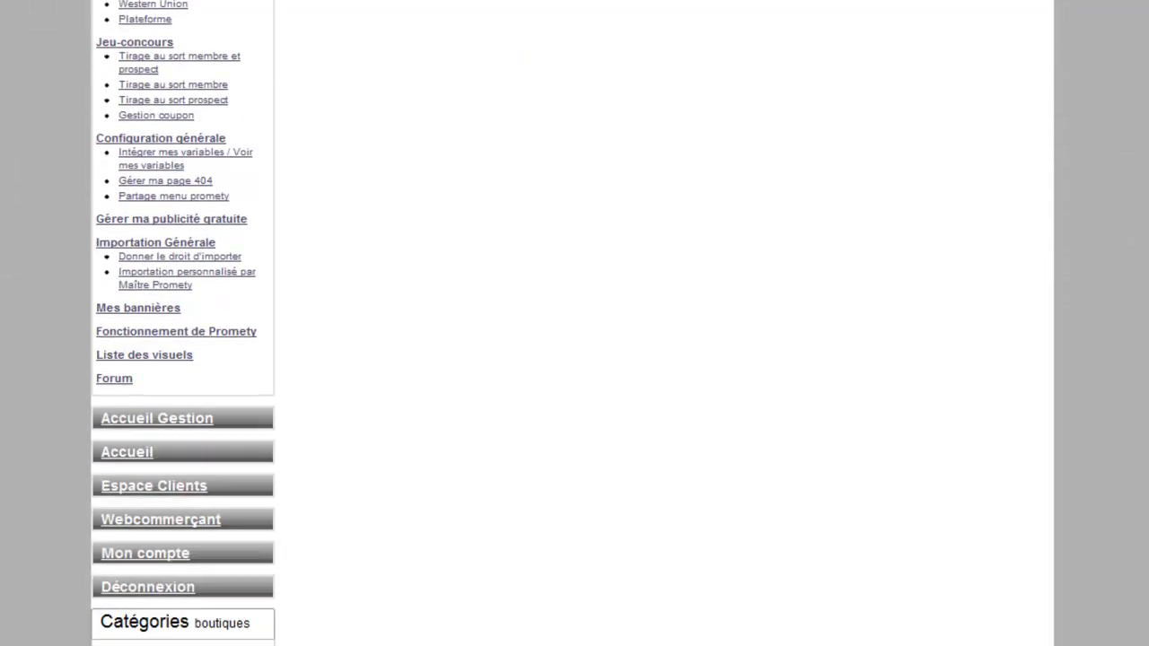
click(178, 566)
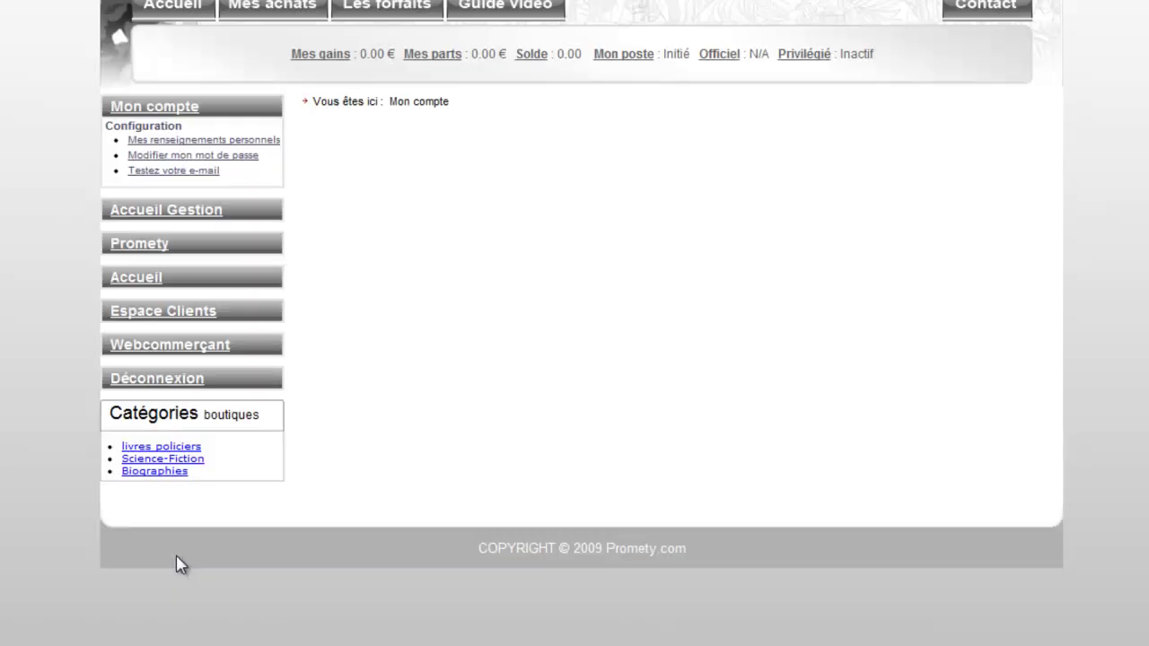
click(276, 151)
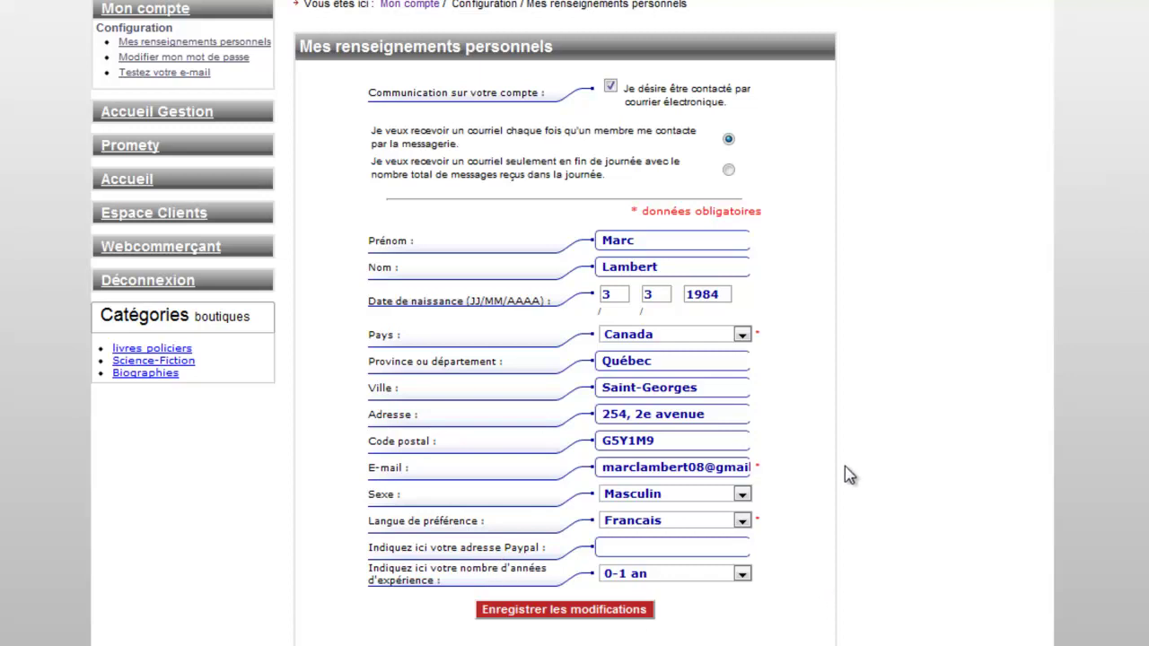
click(739, 546)
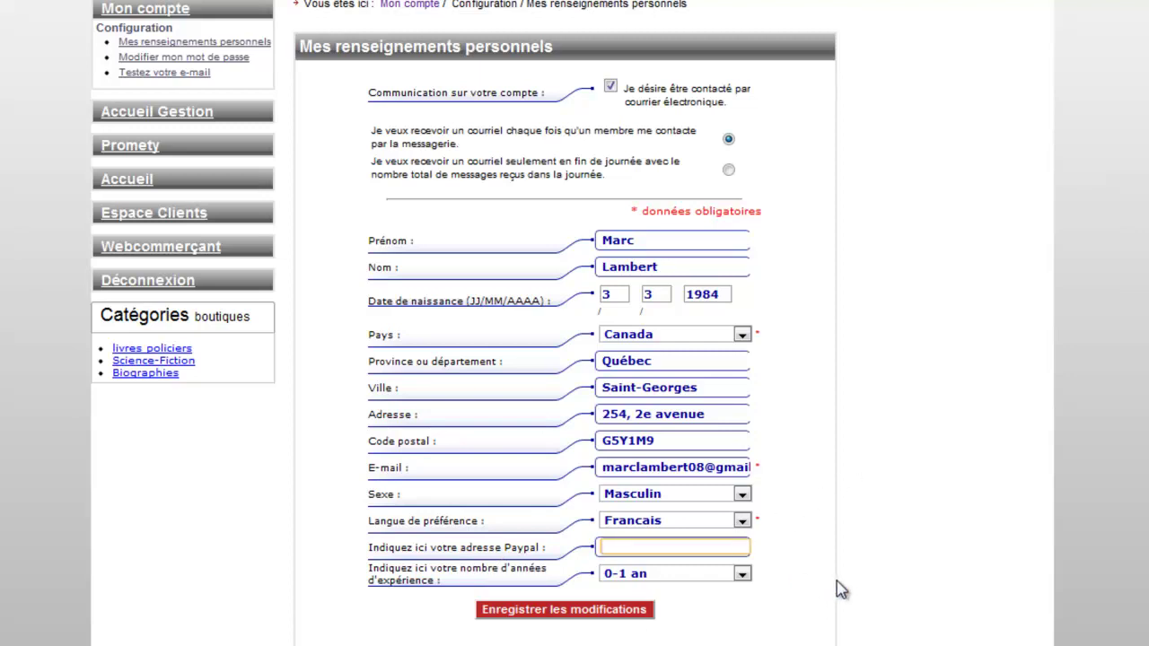
click(708, 578)
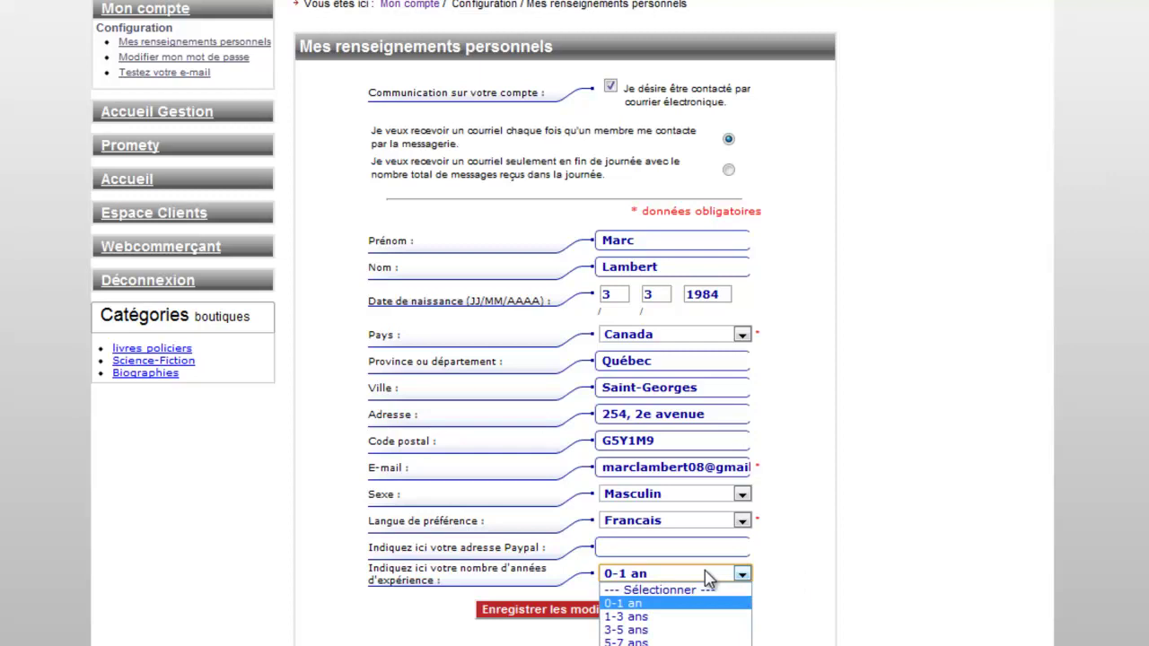
click(707, 576)
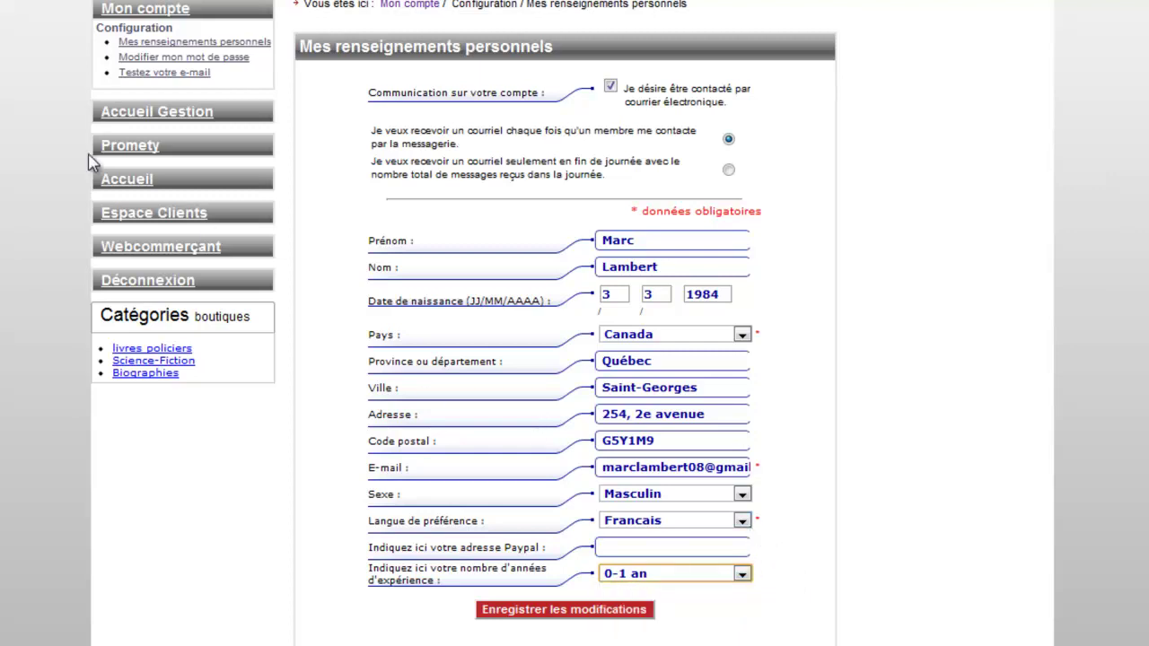
click(121, 148)
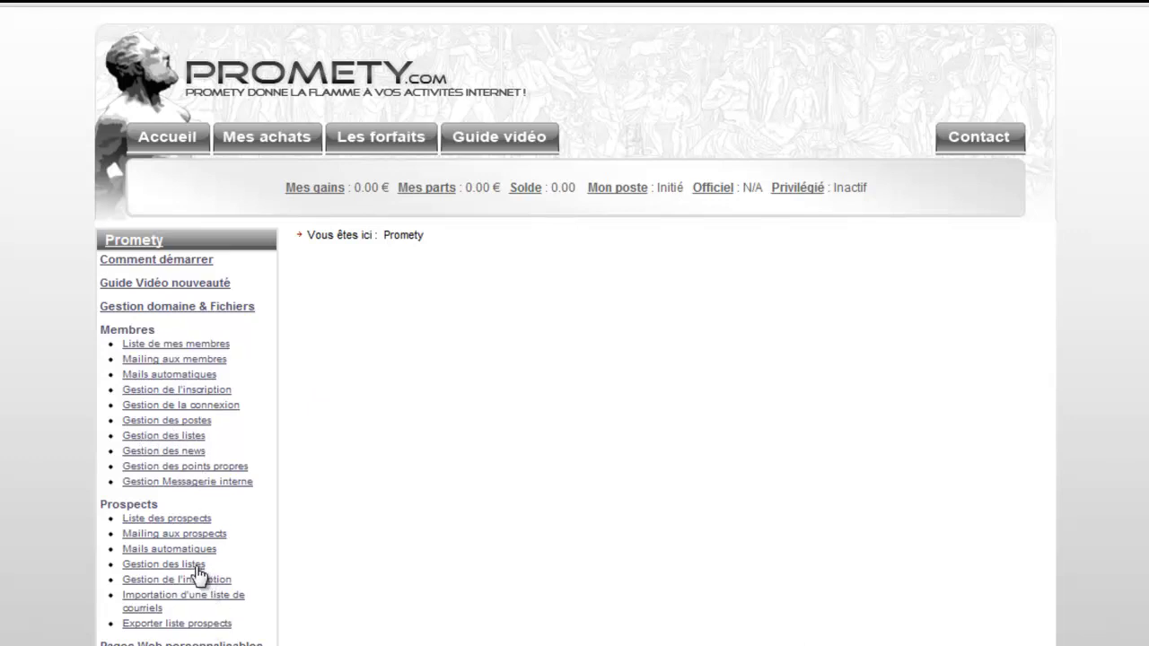
In Gestion des listes, add 'Liste des membres' described 'Ceci est un liste des membres'
click(195, 437)
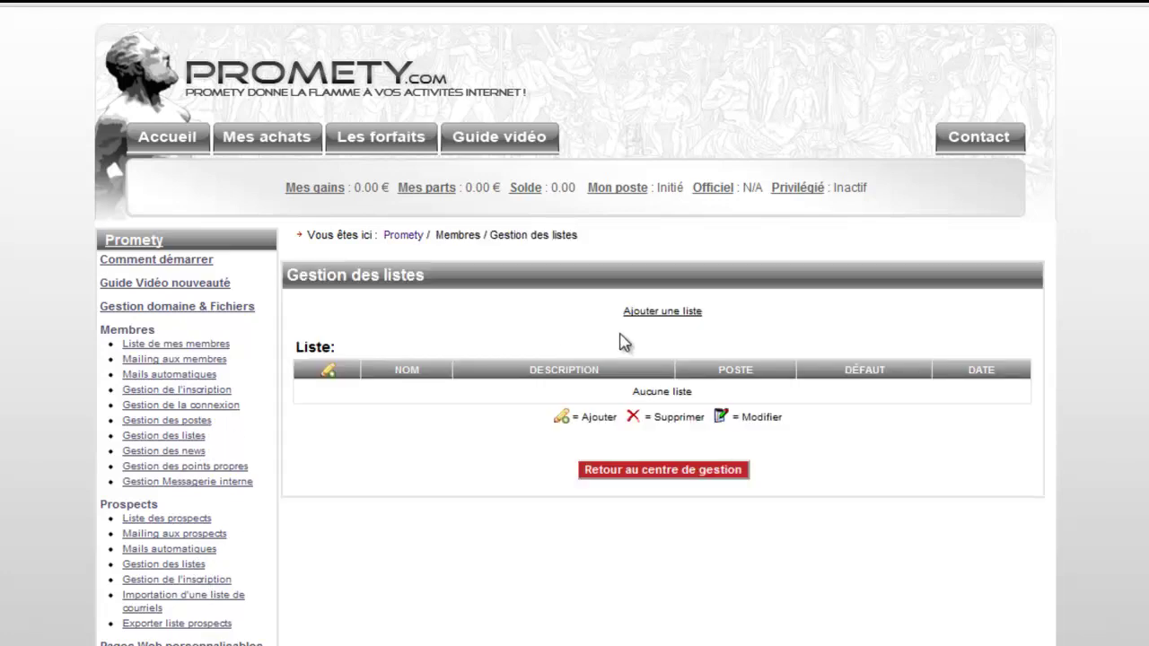
click(648, 314)
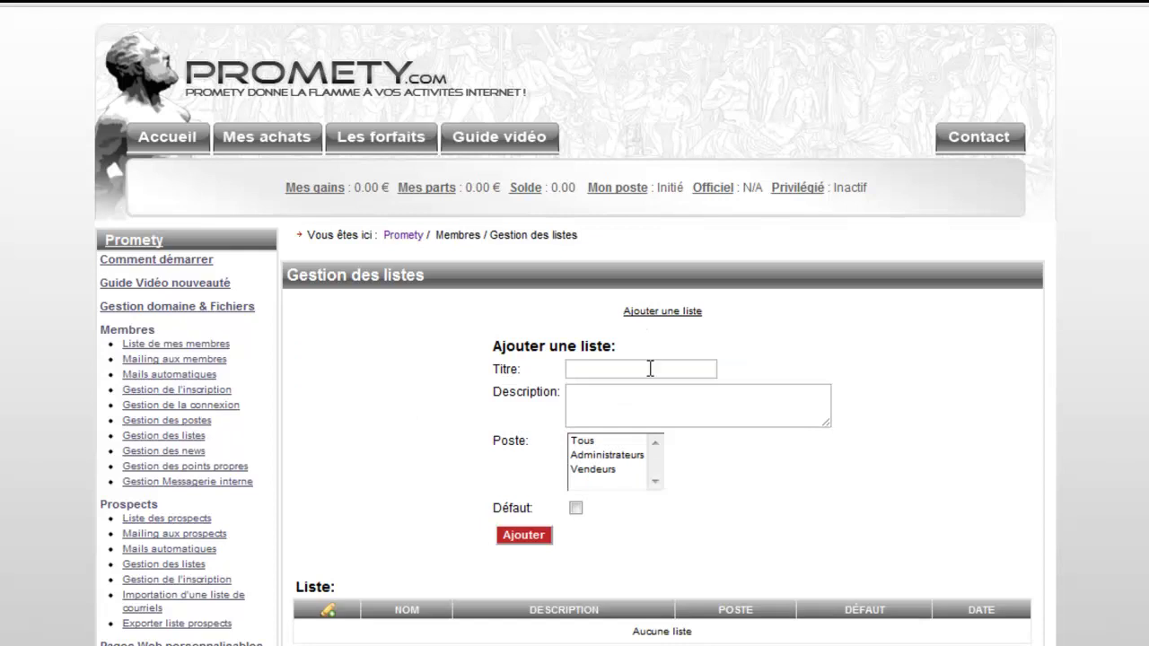
click(641, 365)
text(Lis)
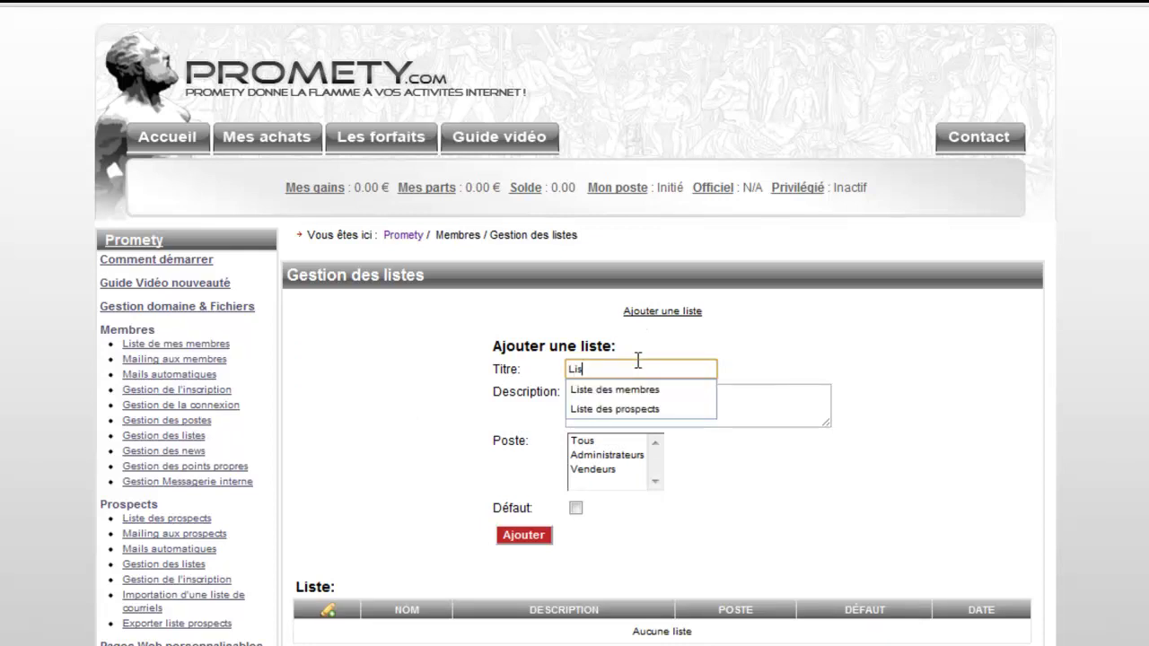
text(te des membres)
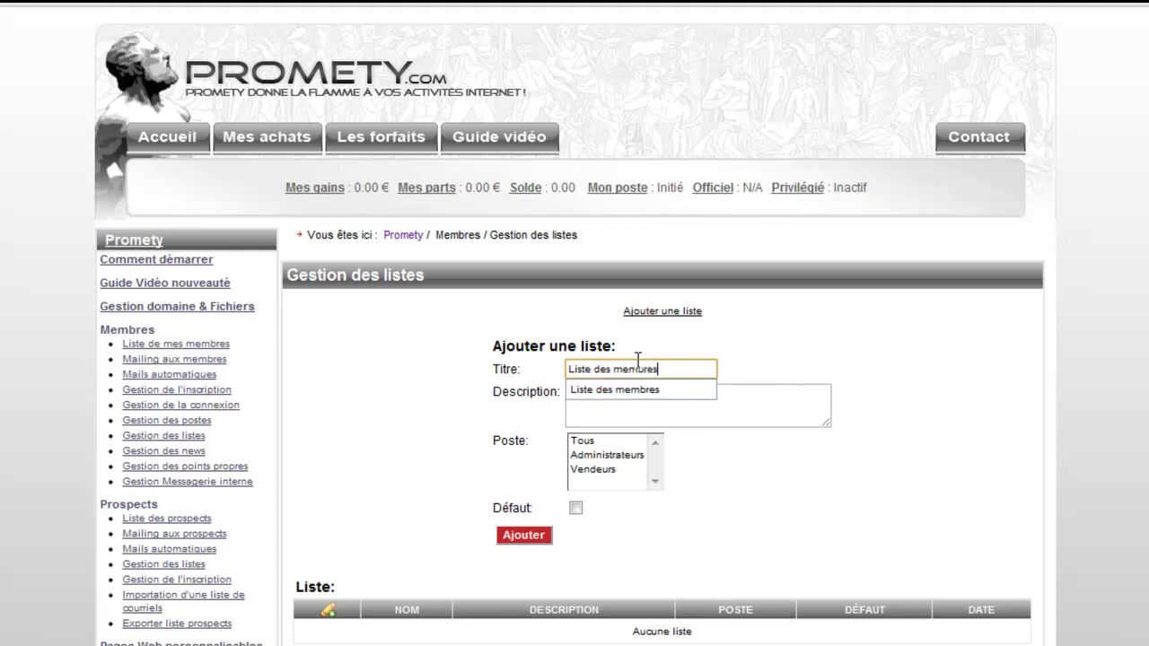
click(772, 403)
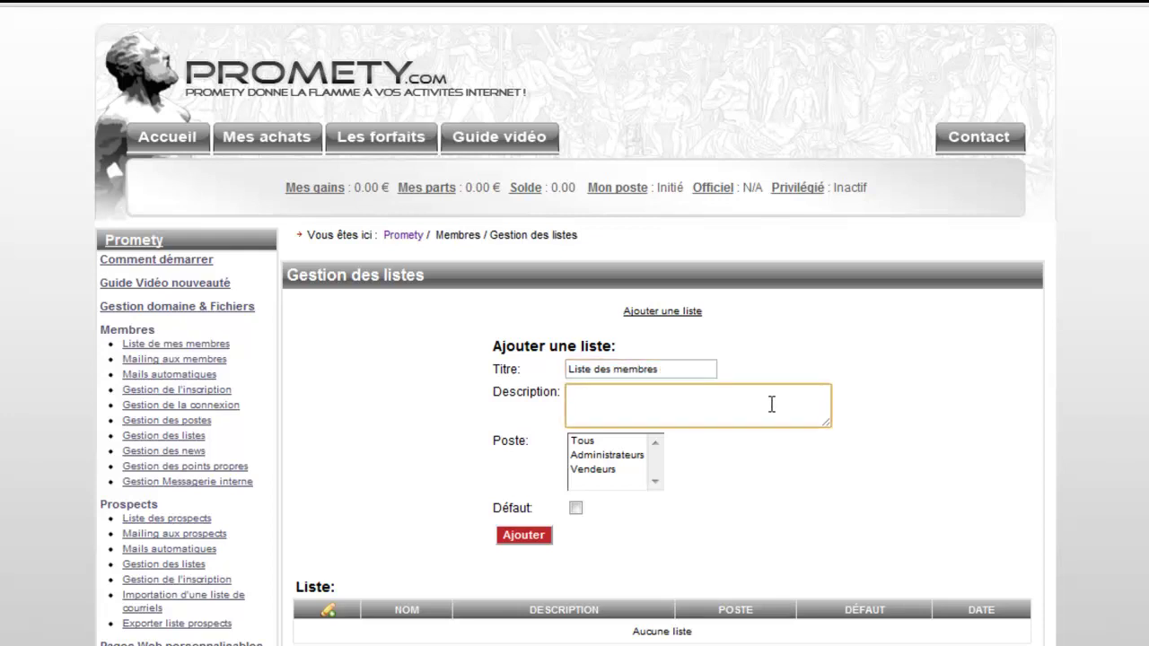
text(Ceci est un liste des membres)
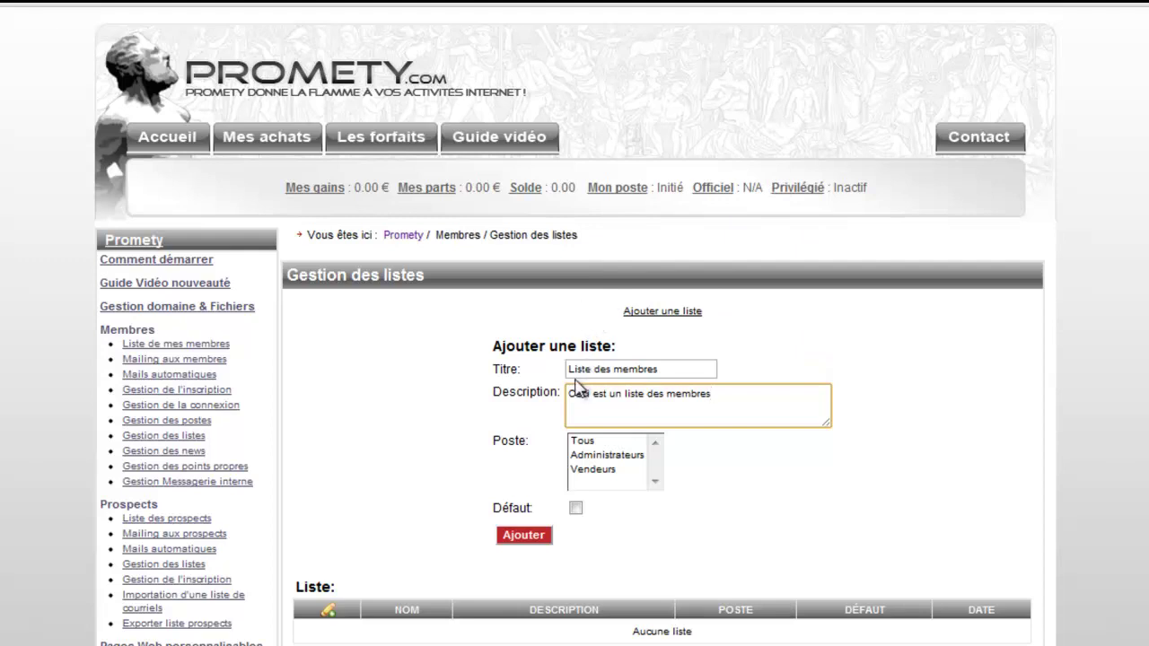
click(528, 539)
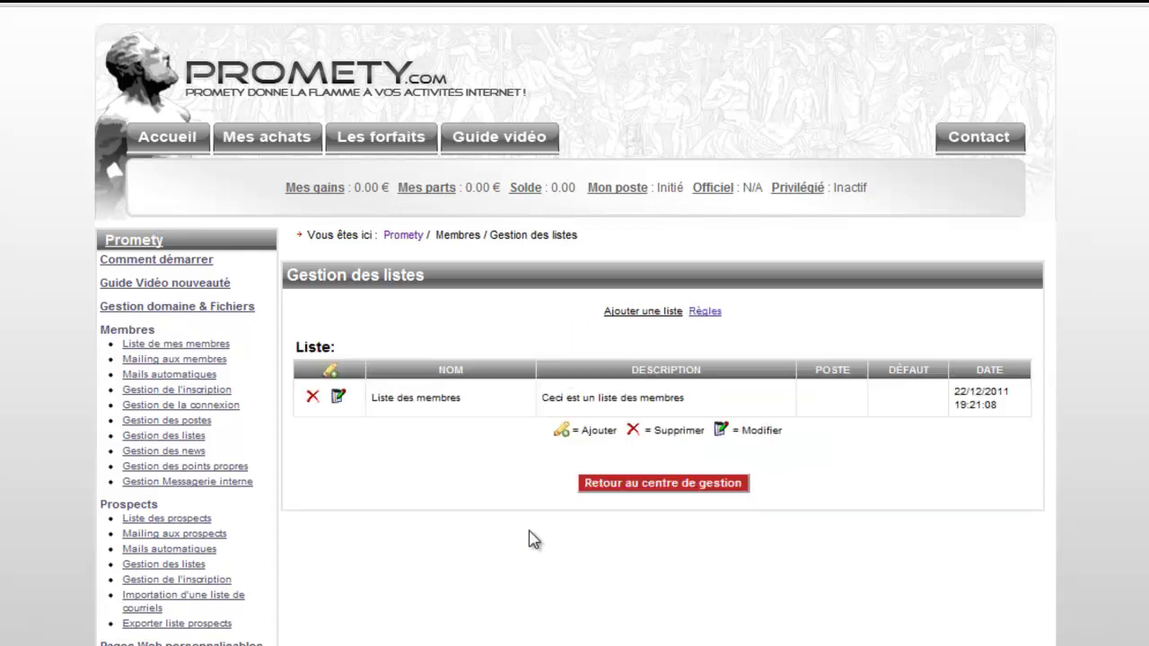
Add the list 'Liste des prospects' with description 'Ceci est la liste des prospects'
click(630, 311)
click(630, 369)
text(Liste des)
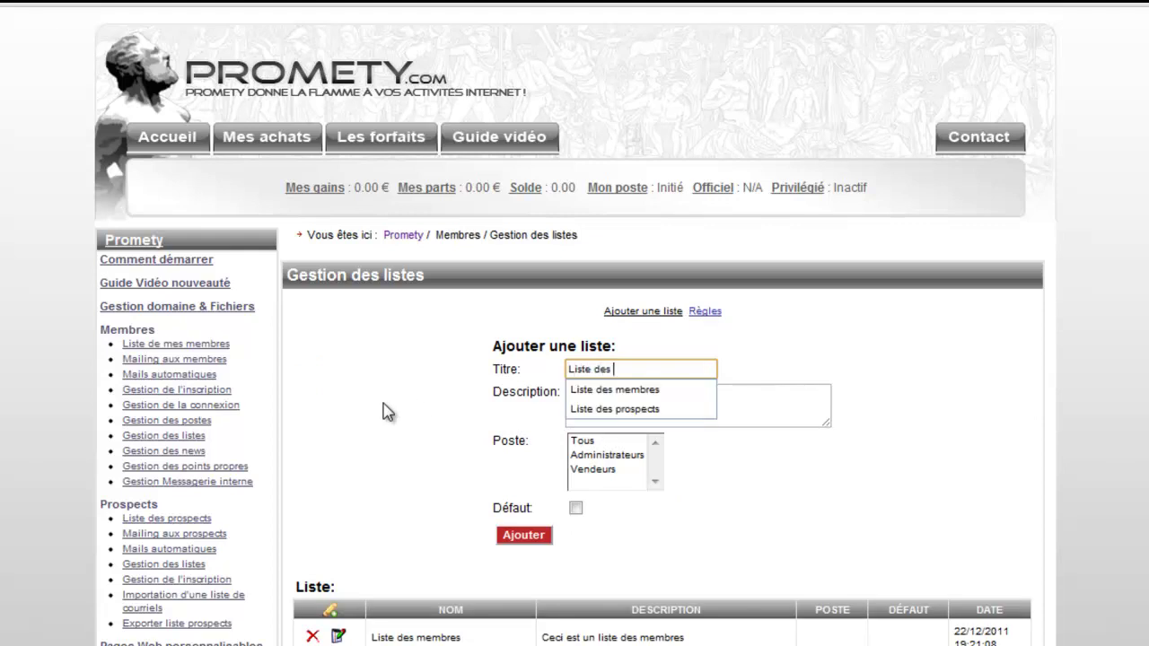
click(610, 412)
click(610, 414)
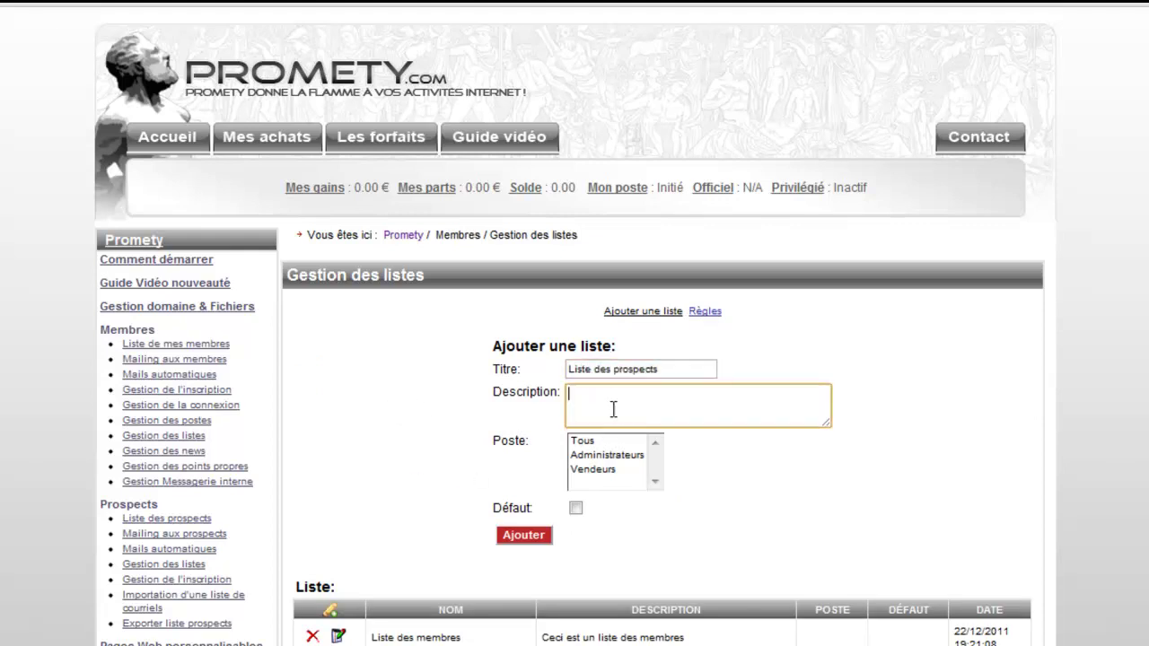
text(Ceci est la liste des prospects)
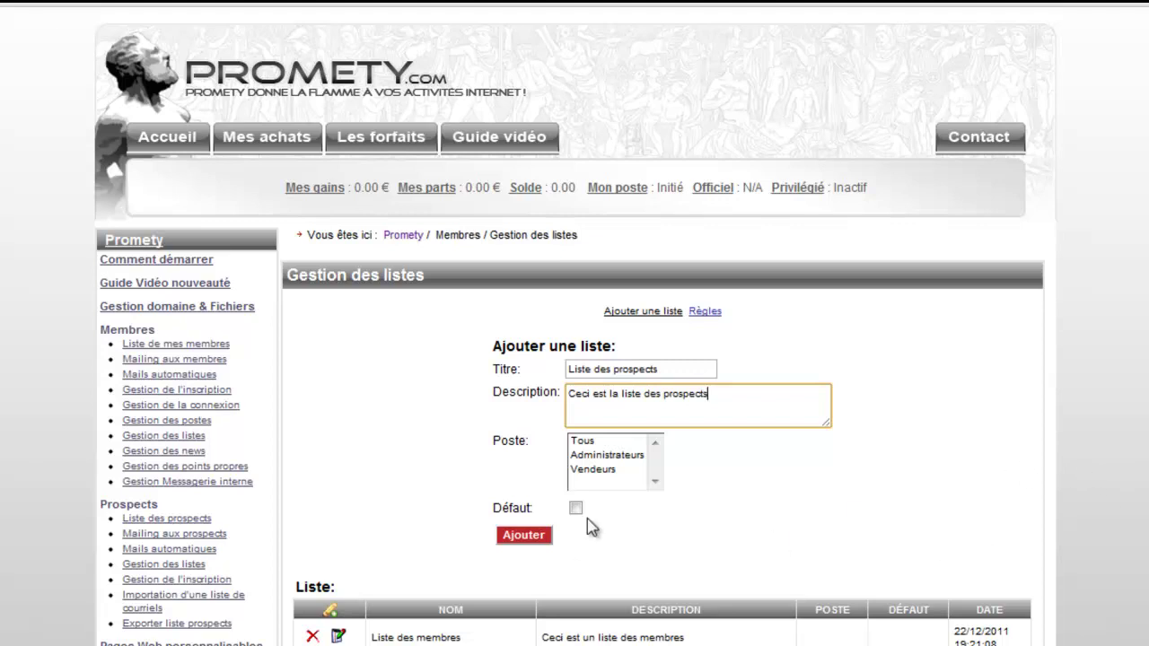
click(514, 534)
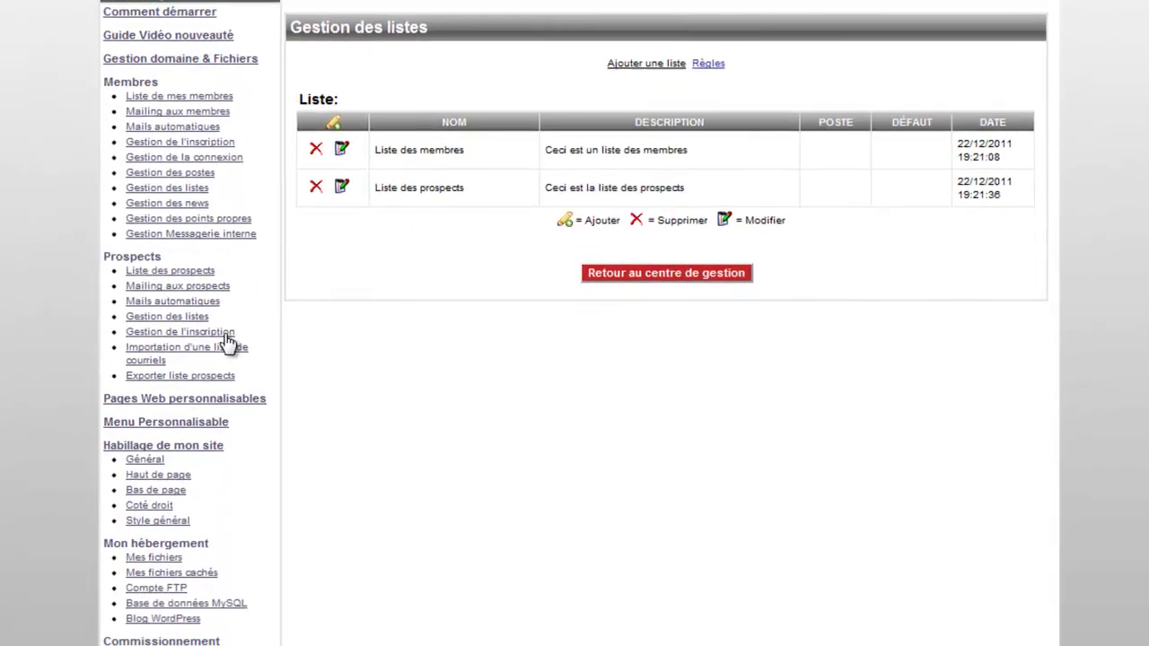
Open Gestion de l'inscription under Prospects and copy the prospects list form script
click(227, 334)
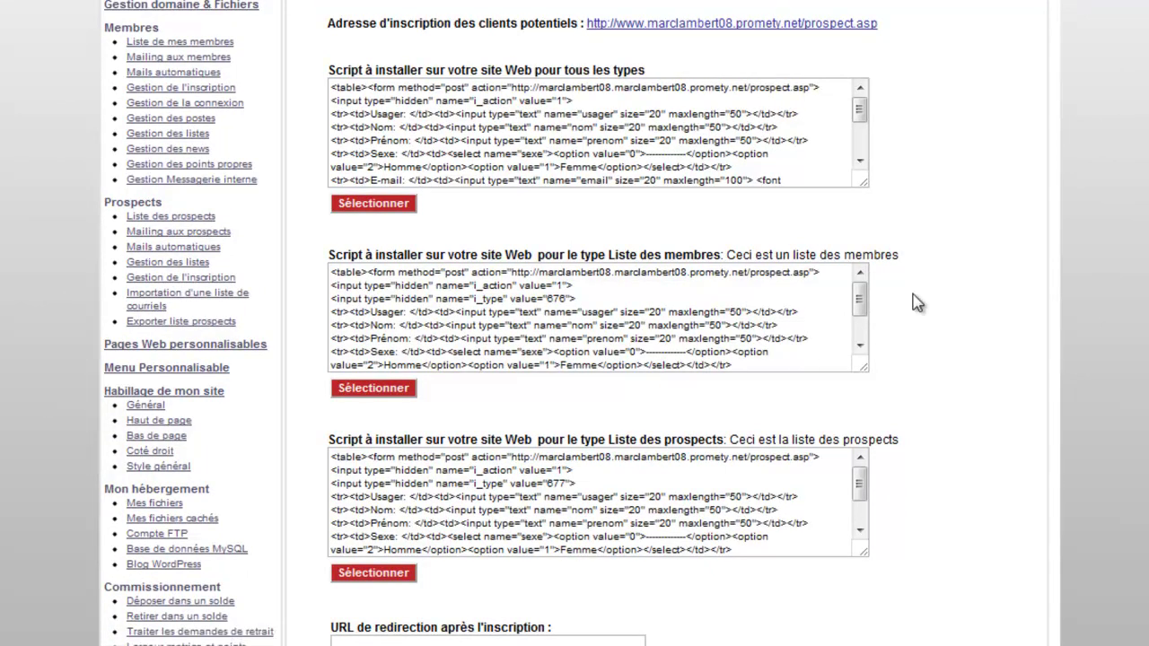
scroll(574, 359, down, 2)
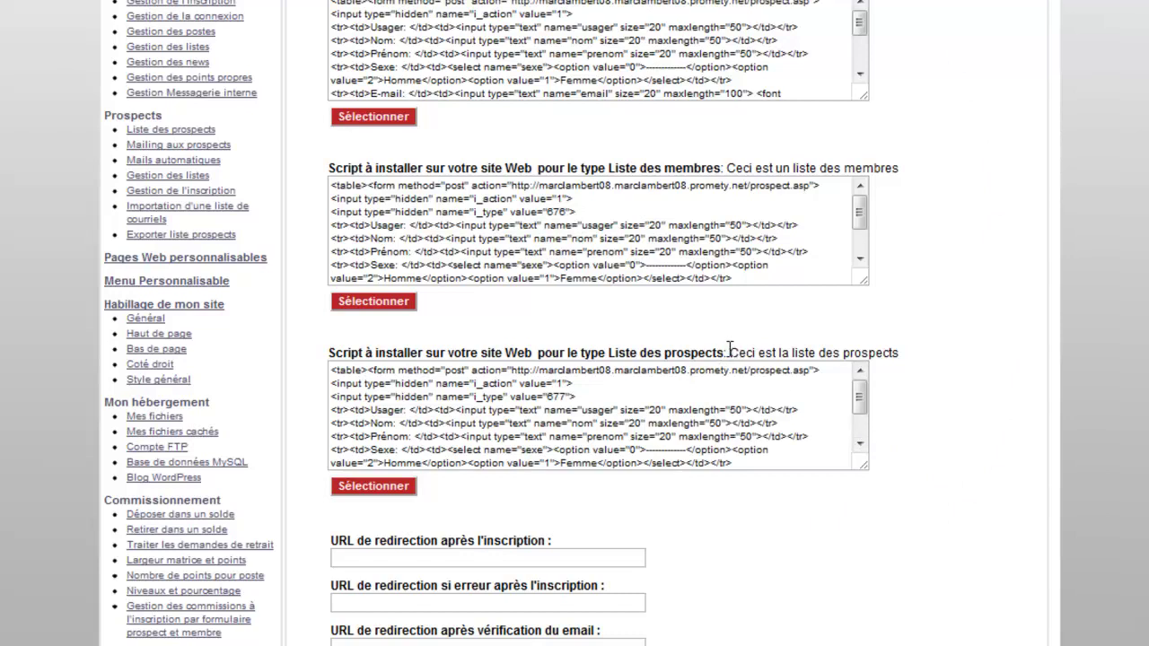
drag(867, 386, 862, 430)
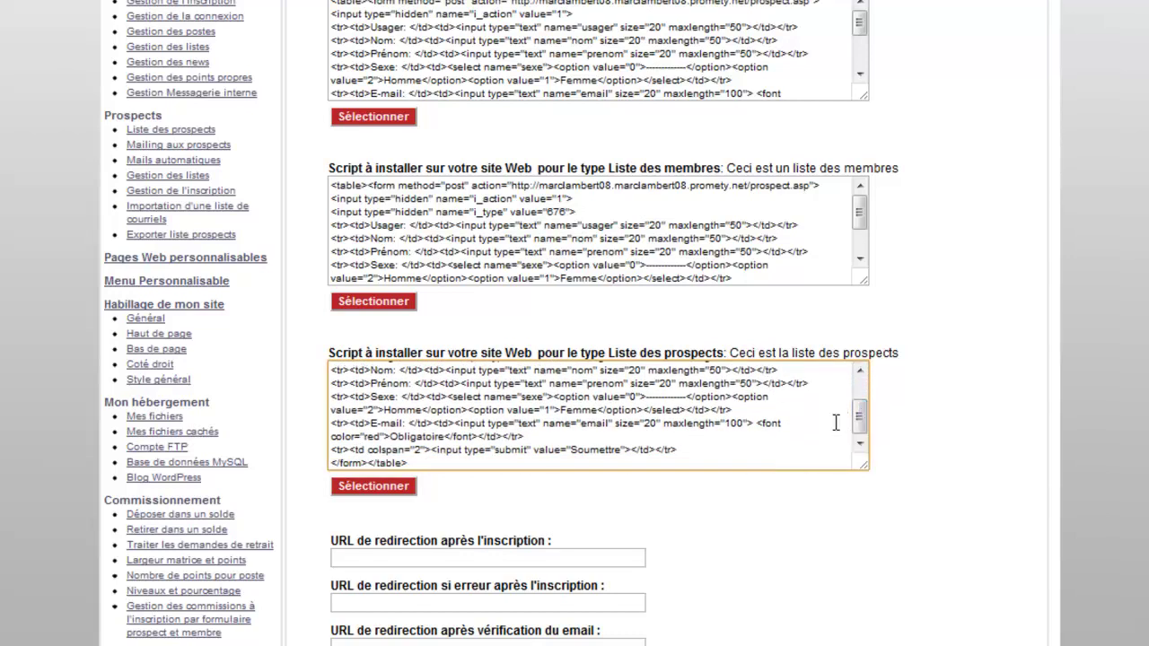
click(379, 499)
right_click(393, 440)
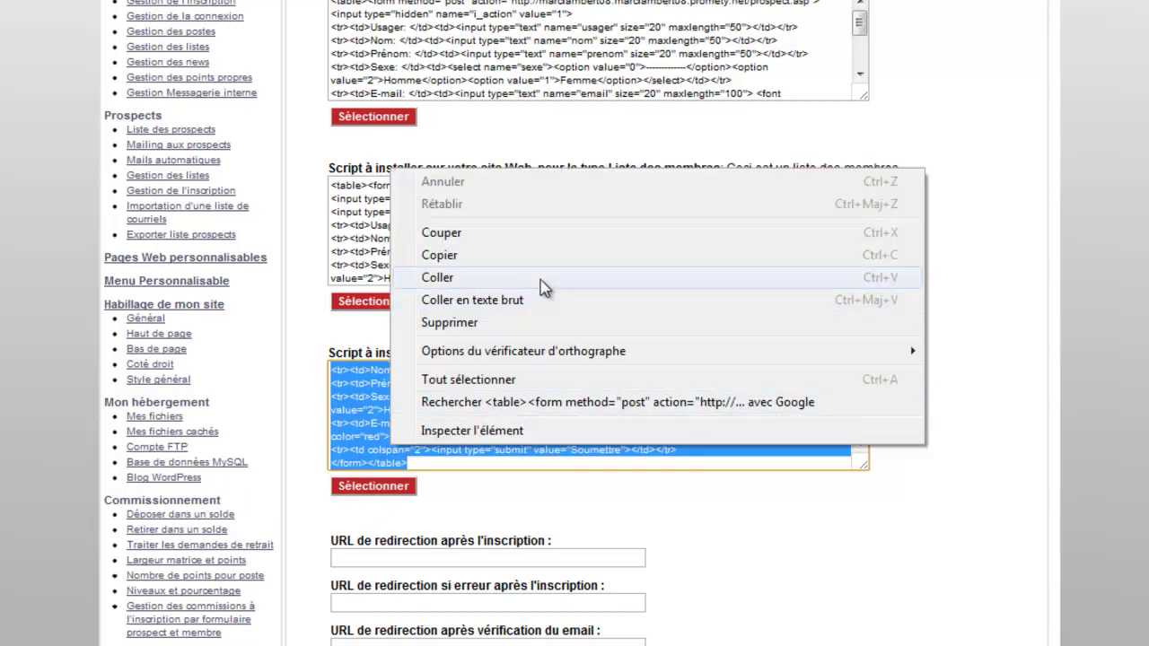
click(528, 256)
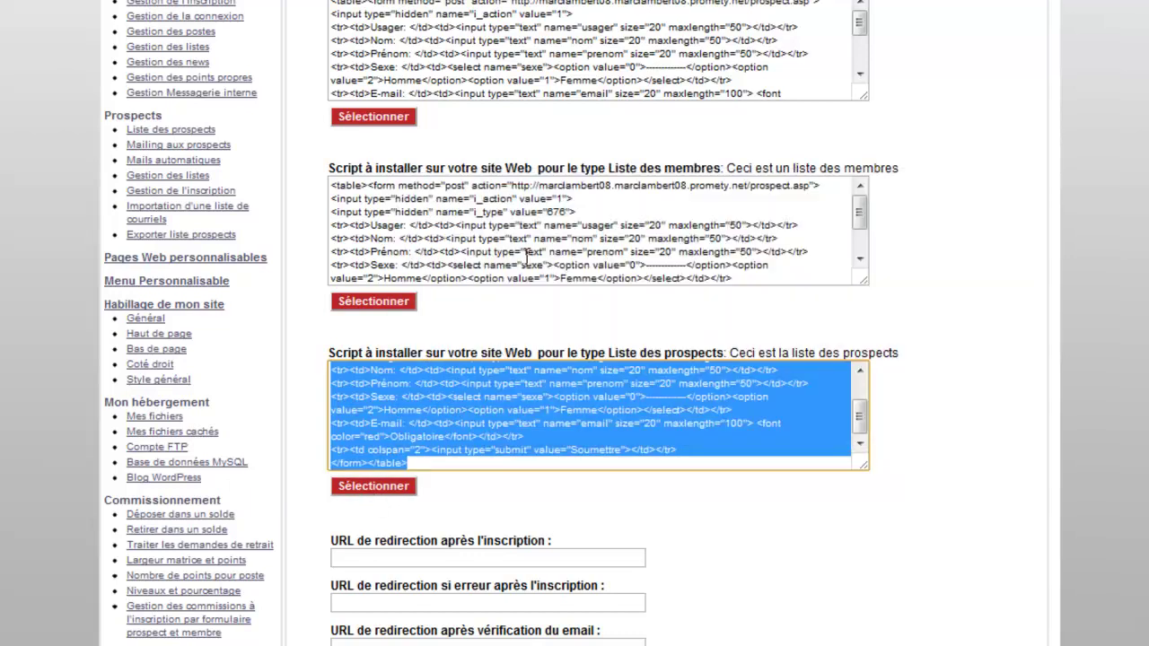
click(1006, 429)
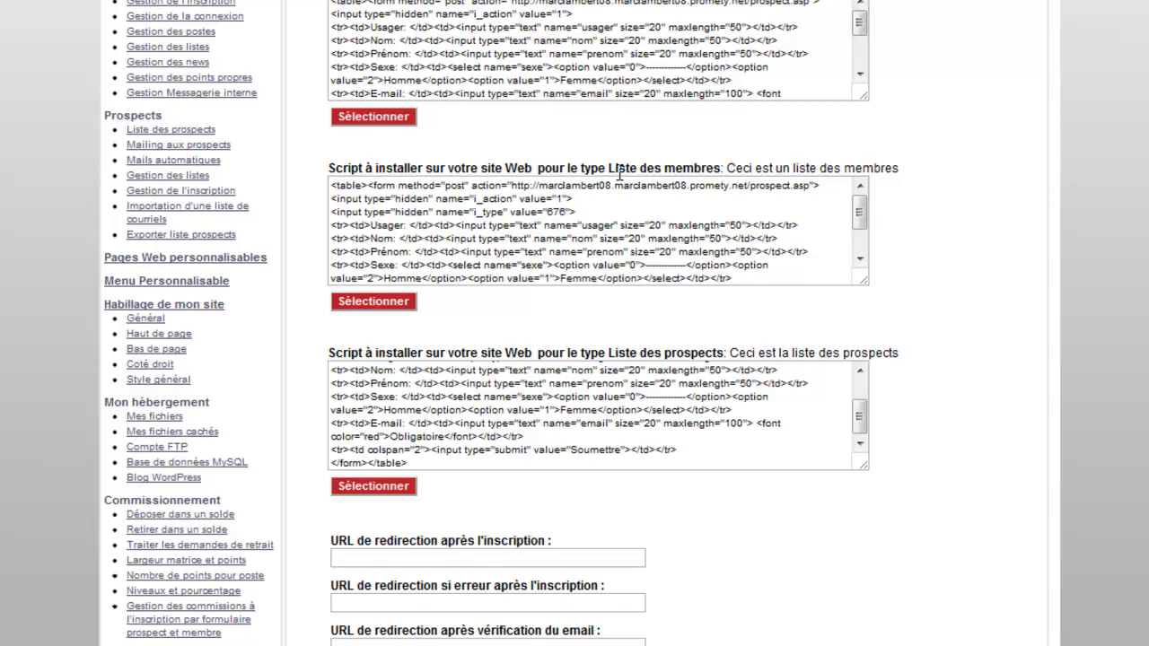
Copy the members list form script as well
click(339, 303)
right_click(456, 191)
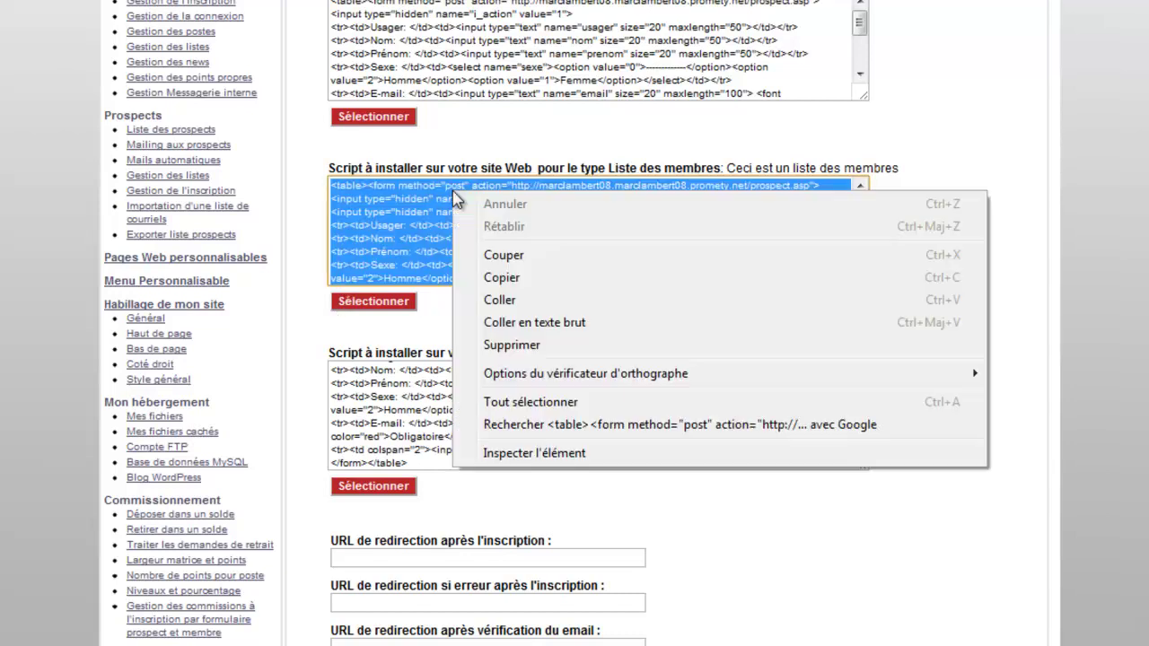
click(477, 274)
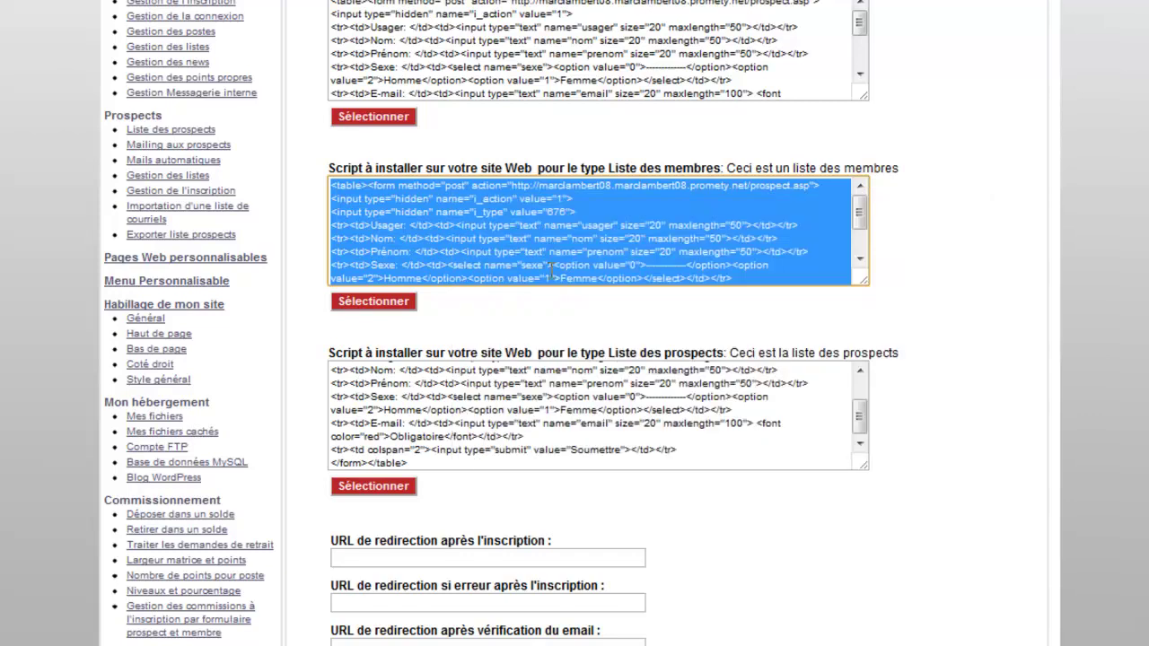
click(1104, 238)
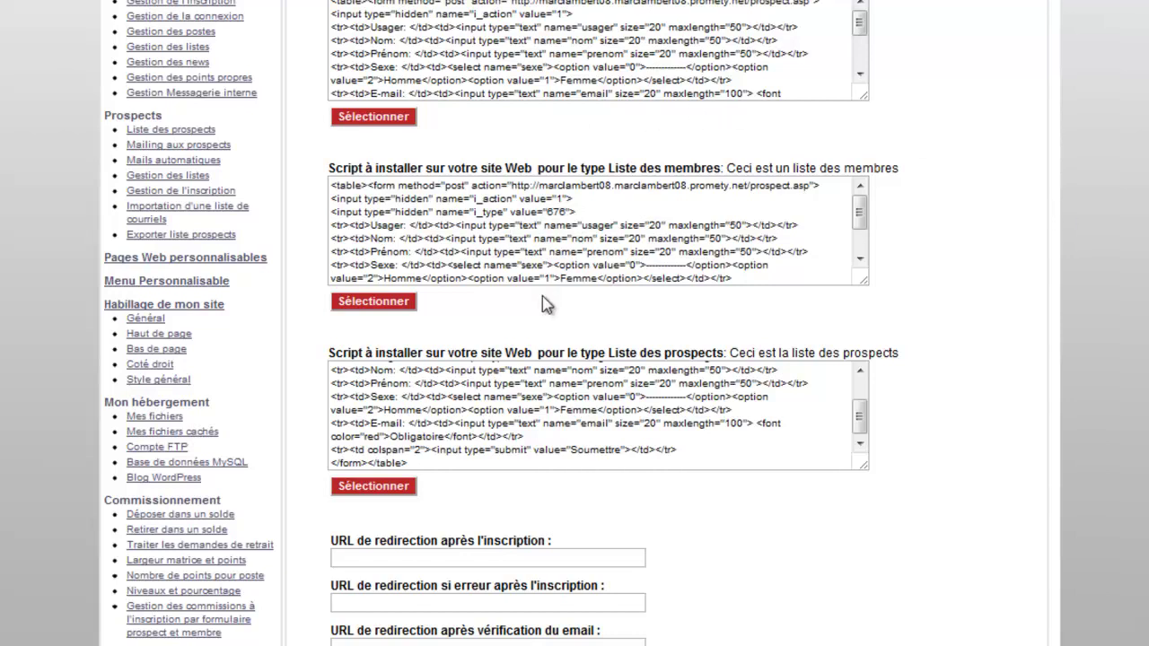
click(207, 54)
Add a Liste des prospects rule: 'Lors de l'inscription, inscrire sur la liste:' Liste des membres
scroll(251, 108, up, 2)
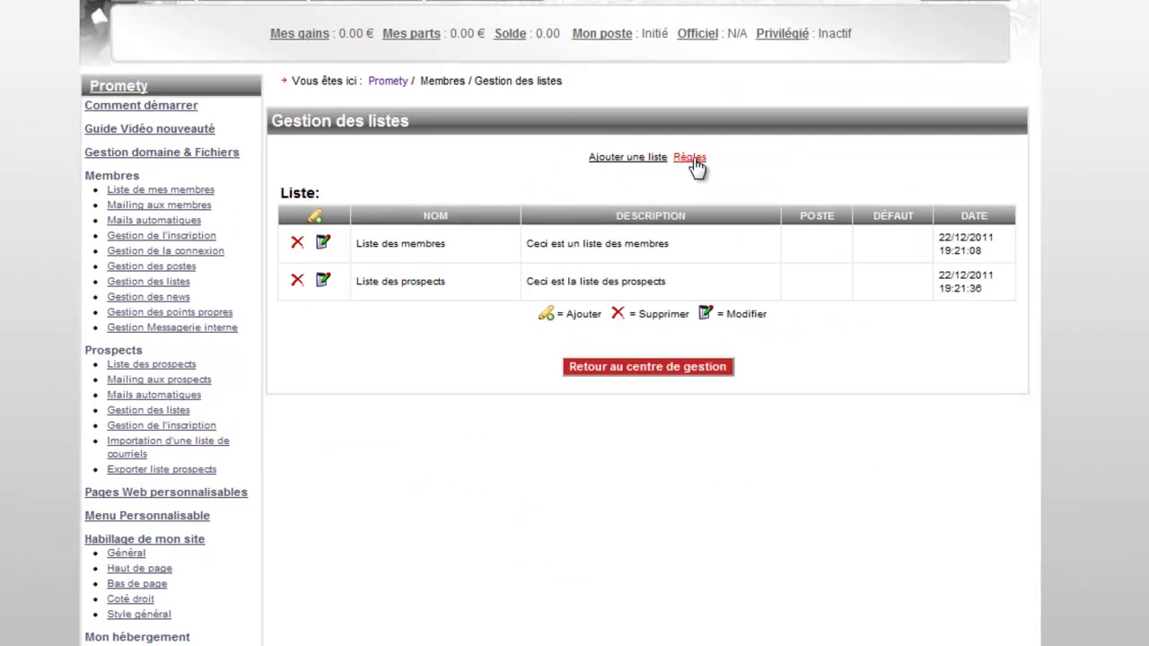
click(690, 158)
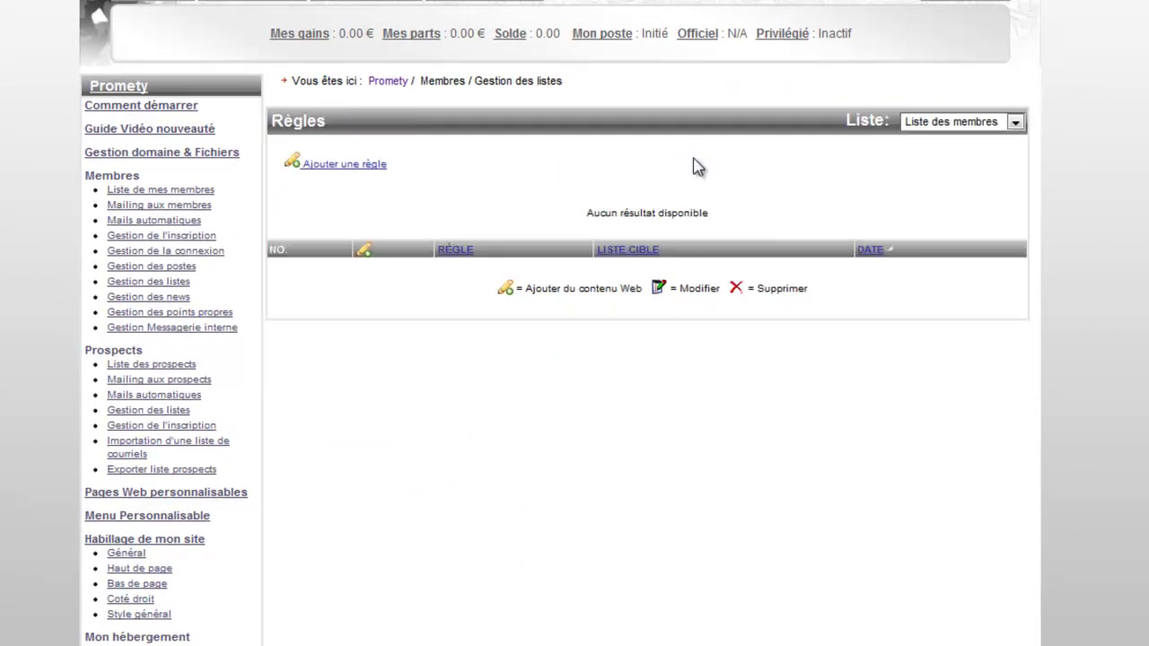
click(352, 167)
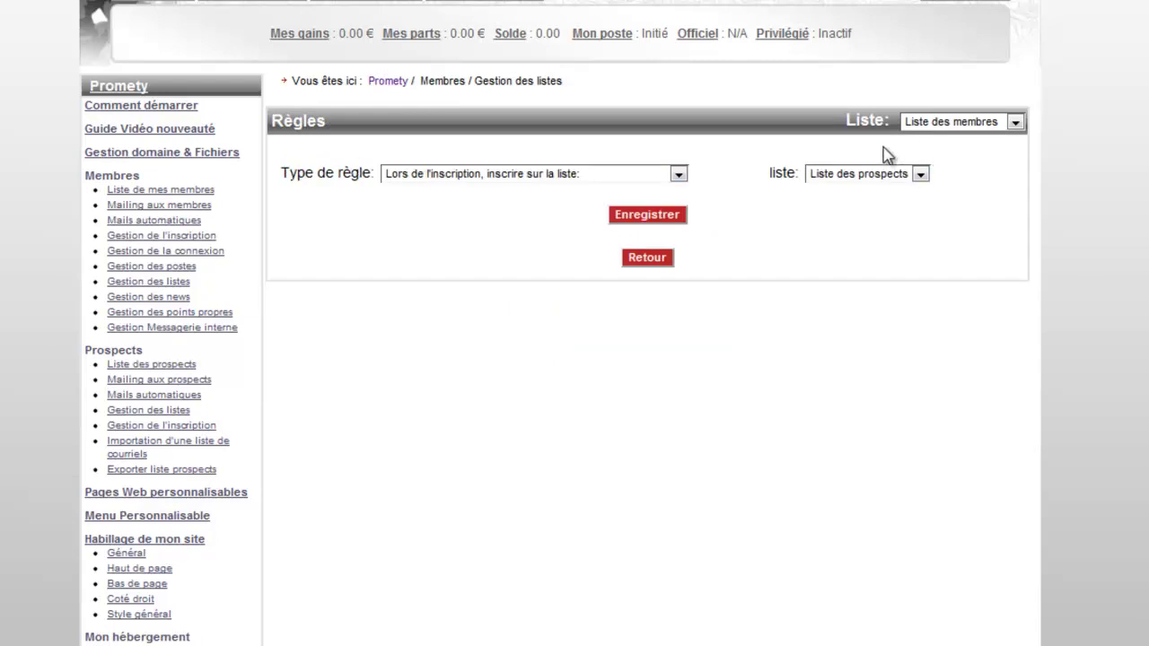
click(930, 125)
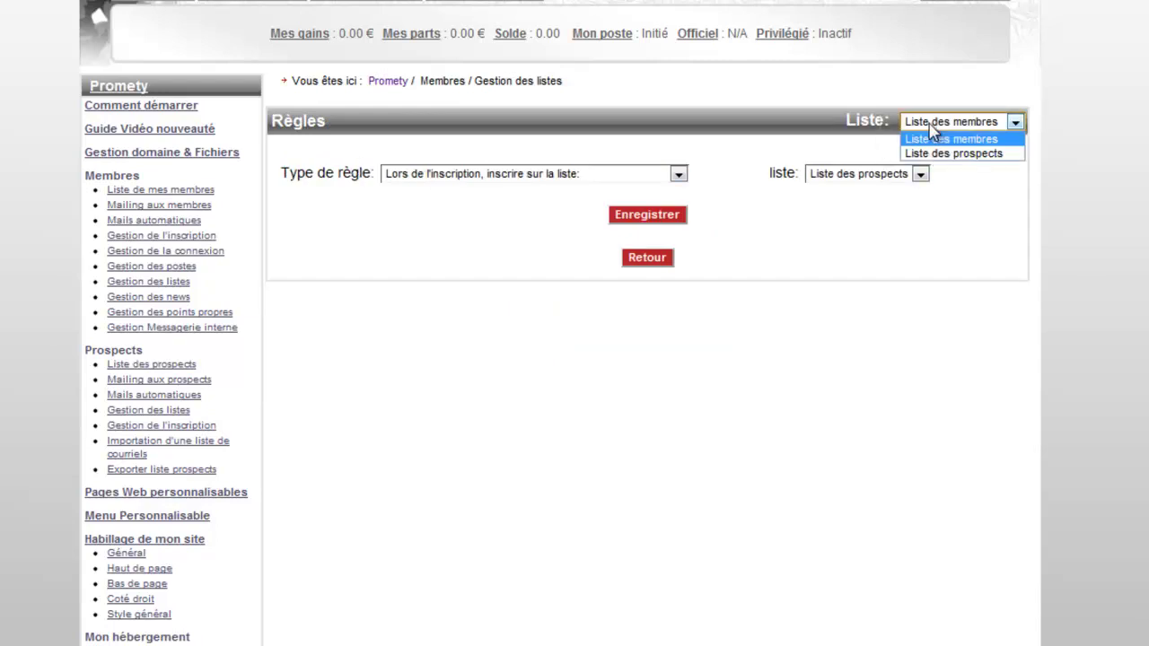
click(1015, 154)
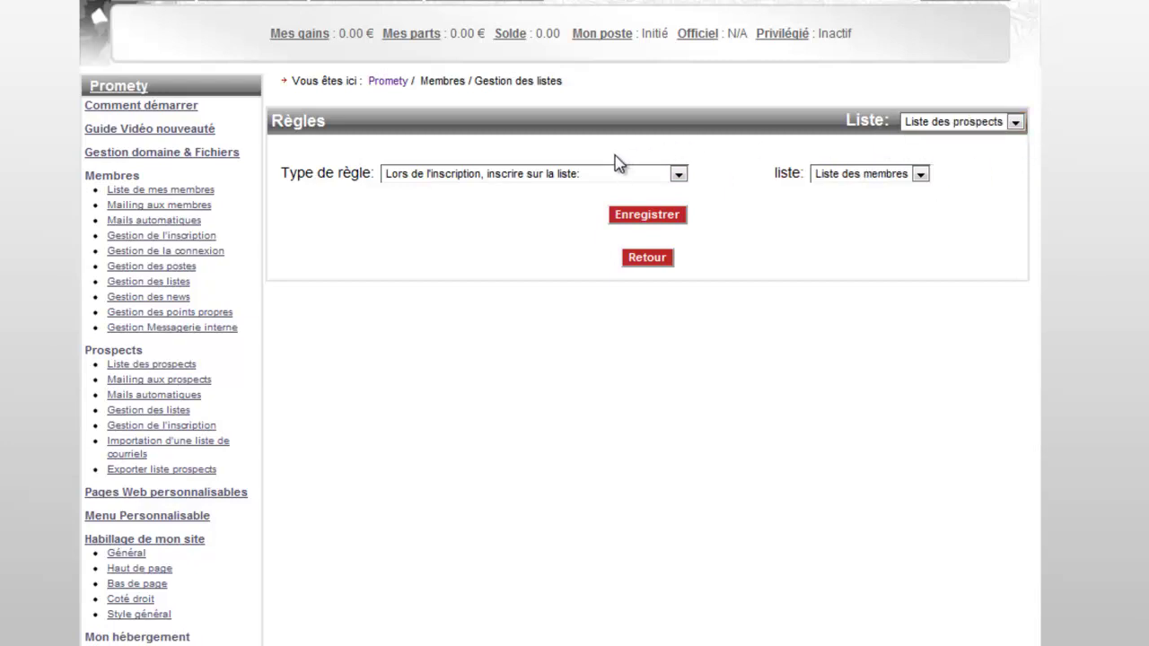
click(632, 170)
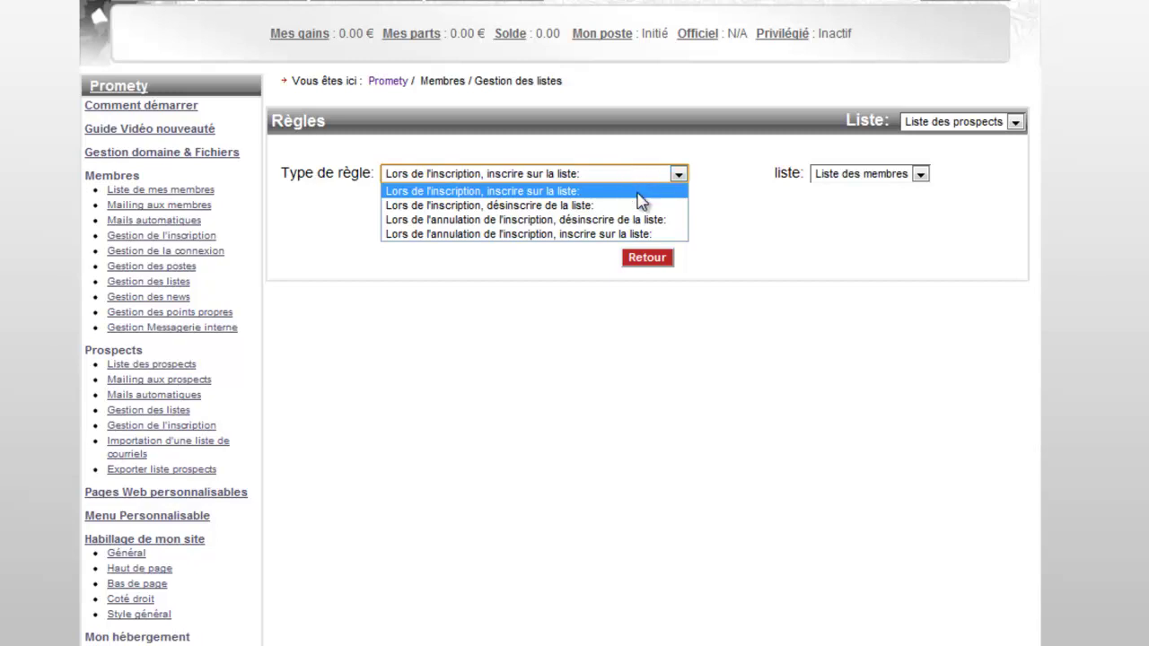
click(651, 207)
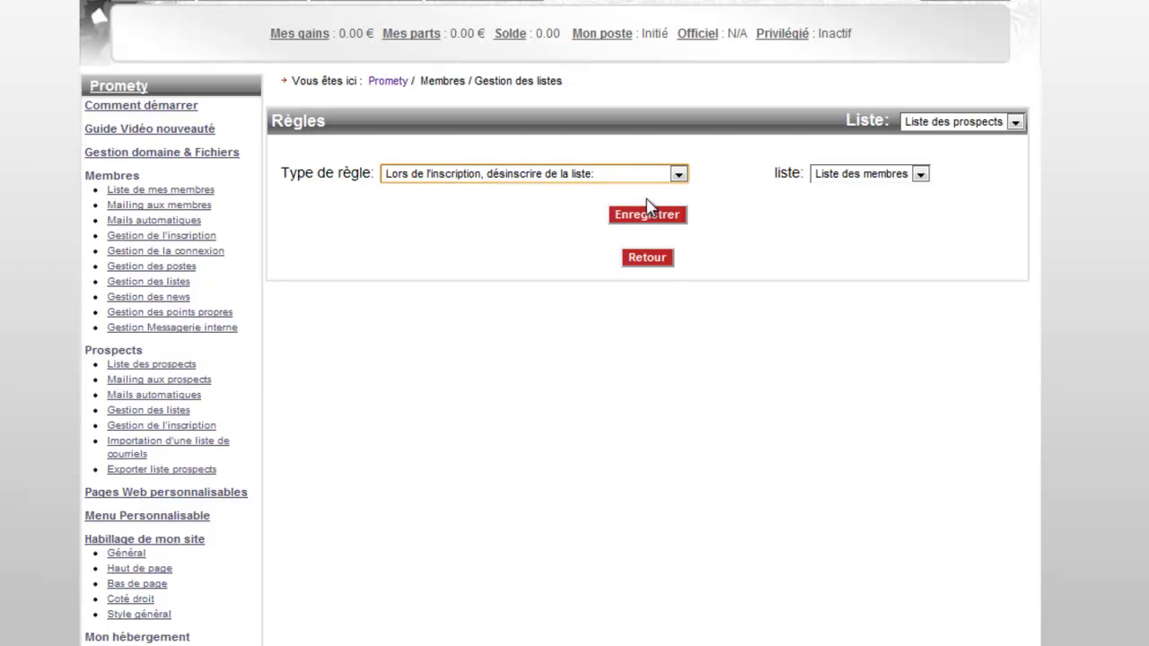
click(841, 176)
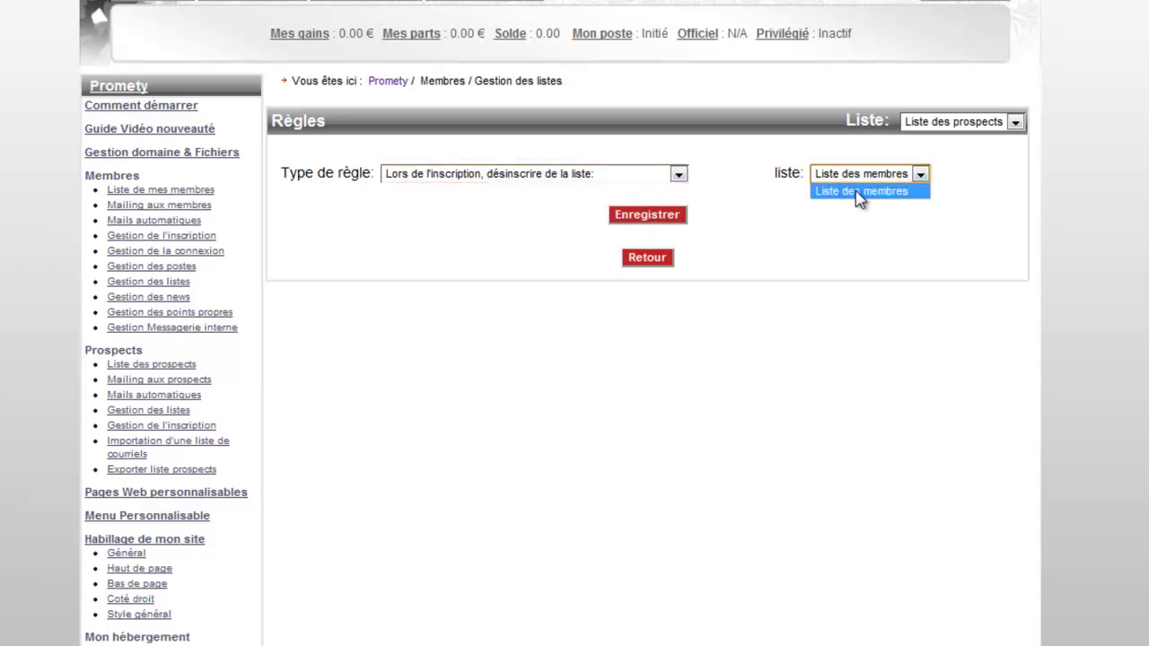
click(849, 180)
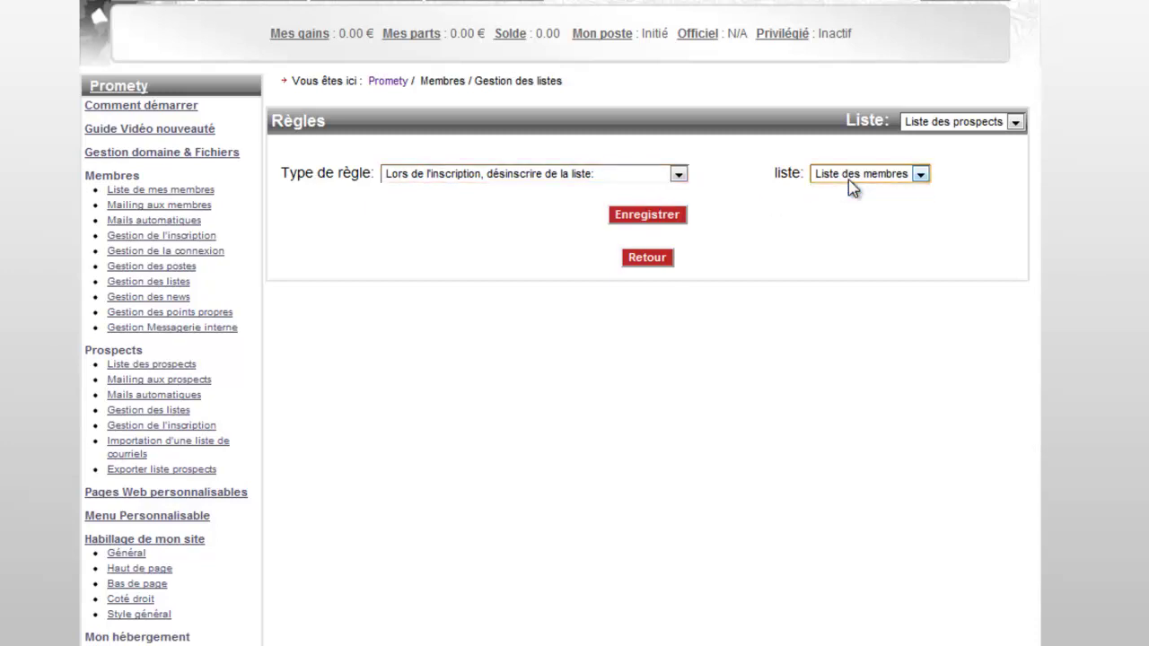
click(598, 174)
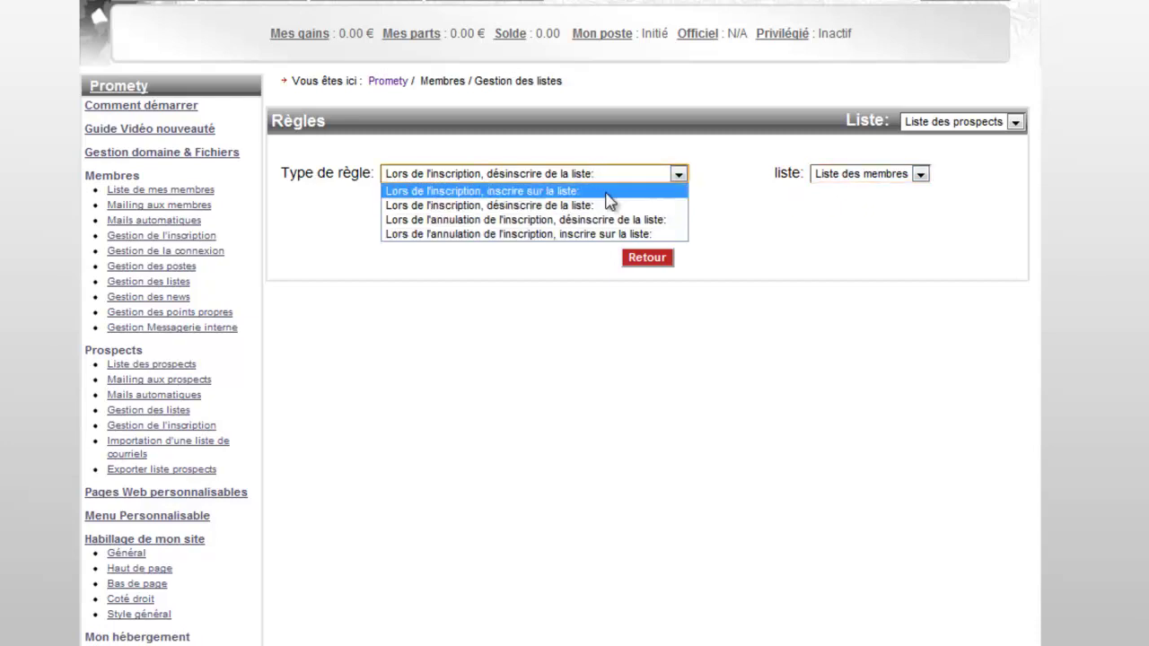
click(607, 196)
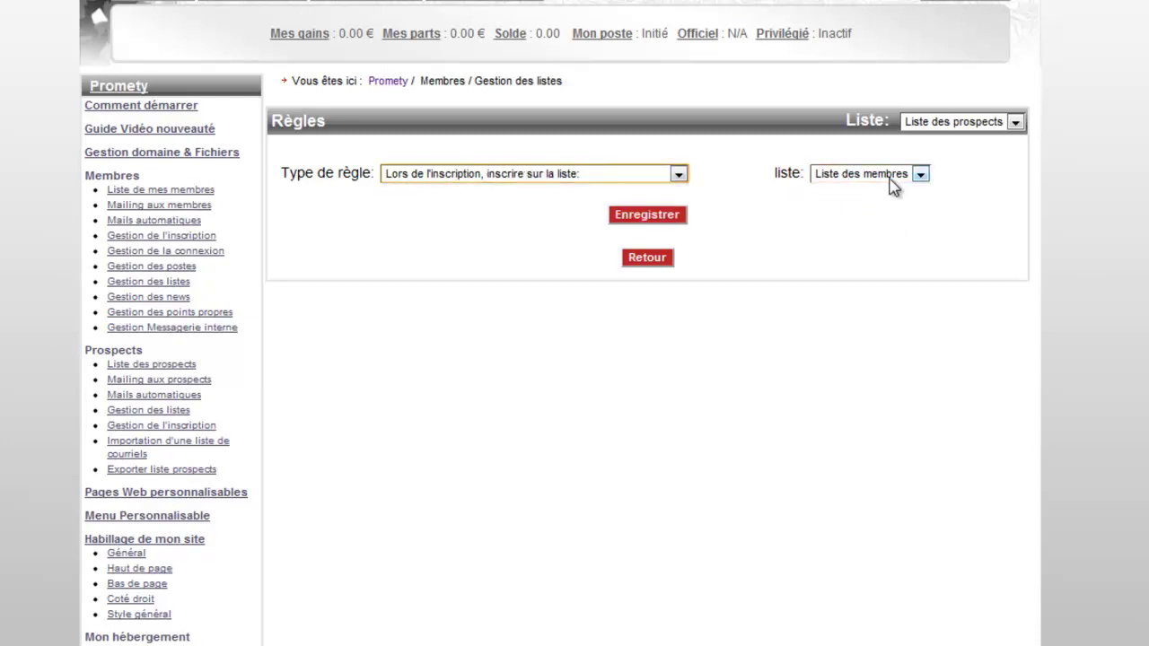
click(656, 214)
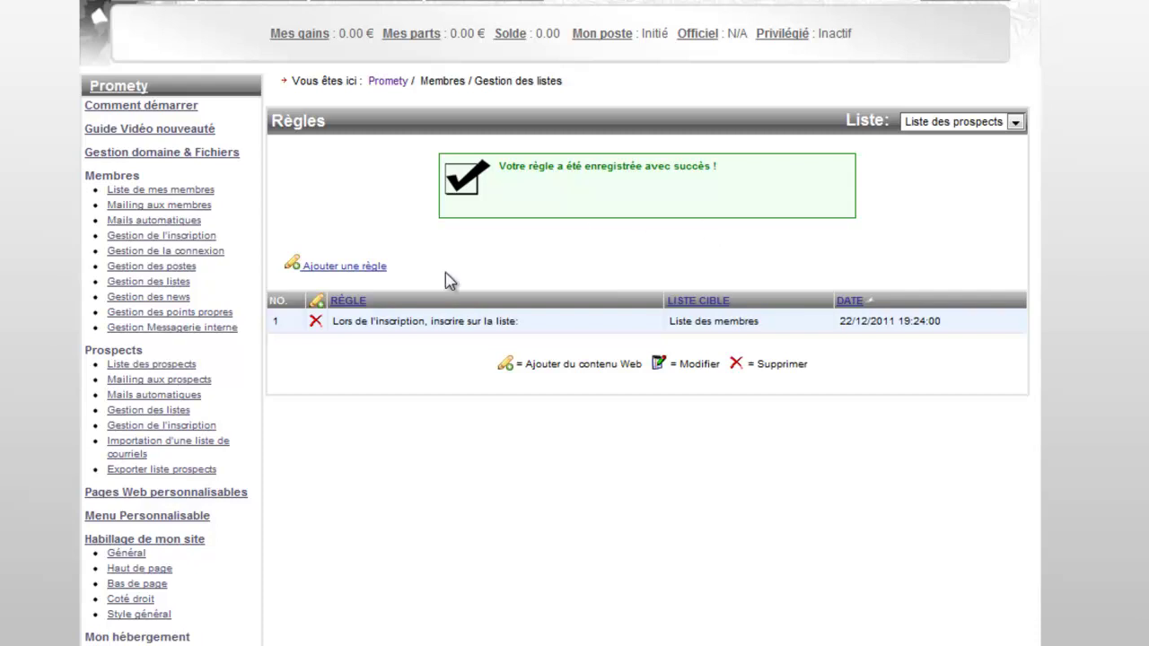
click(180, 221)
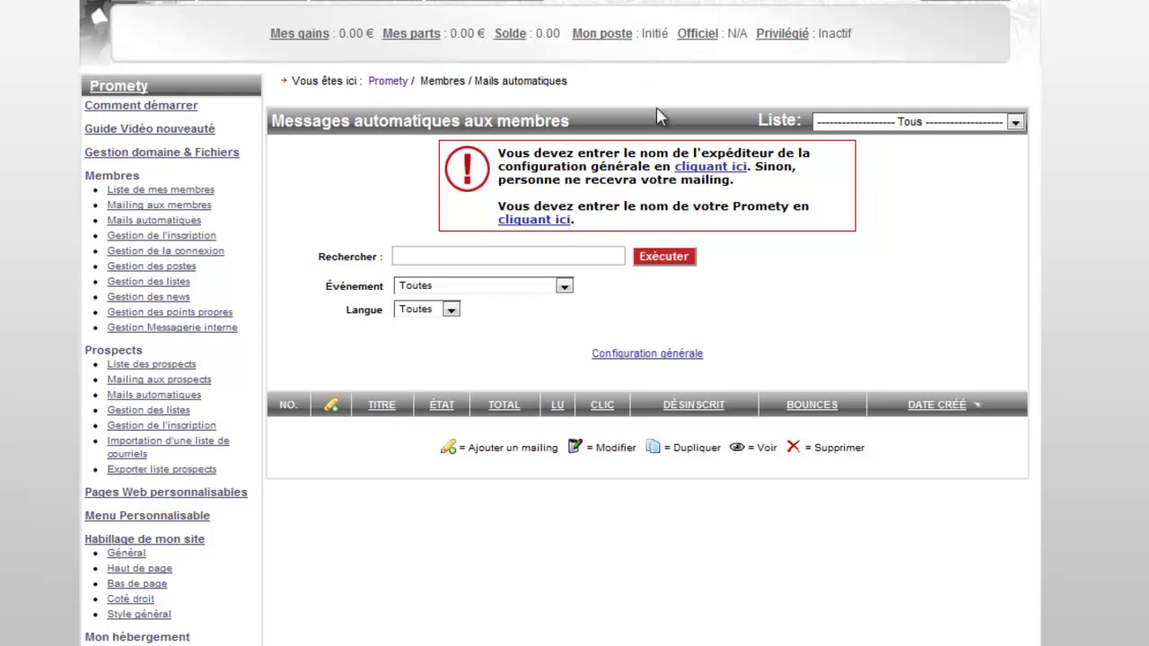
Enter the sender's name and receive bounces and complaints on the main e-mail
click(727, 170)
click(509, 195)
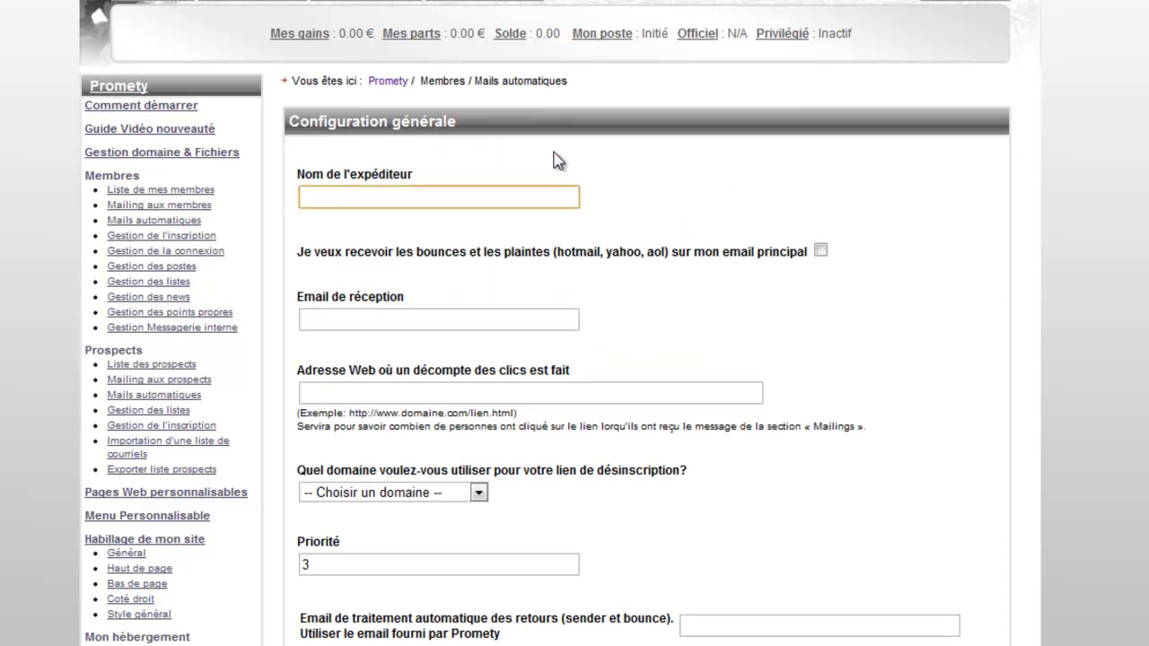
click(786, 280)
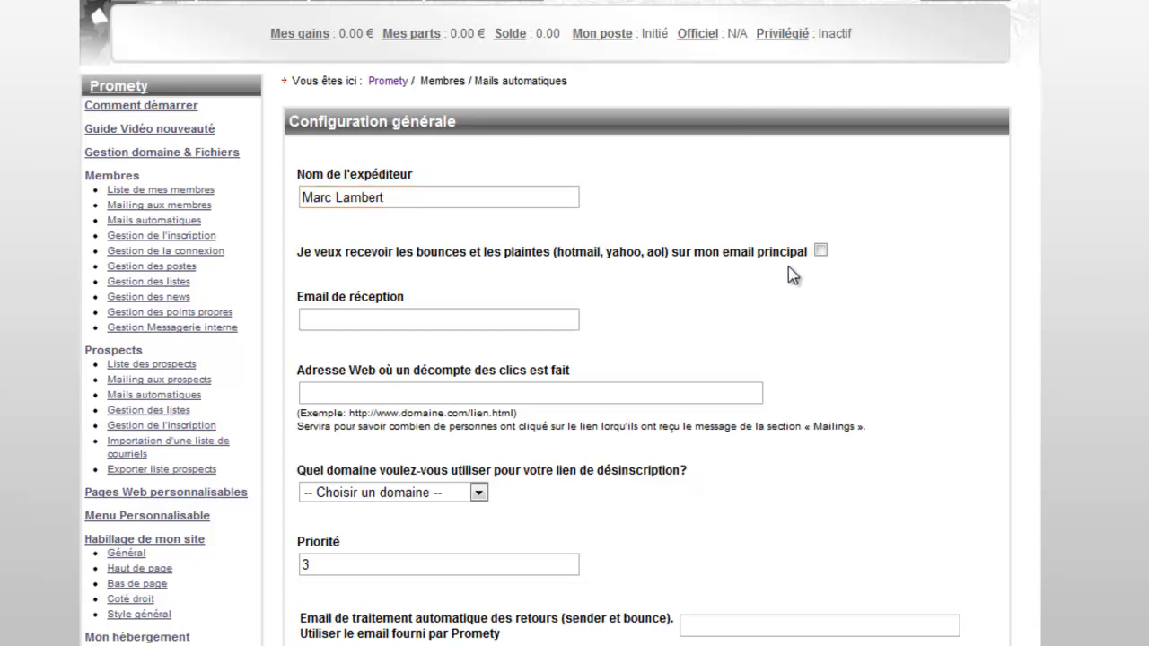
click(819, 252)
Fill in the reception e-mail address with the user's Gmail address
scroll(644, 254, down, 3)
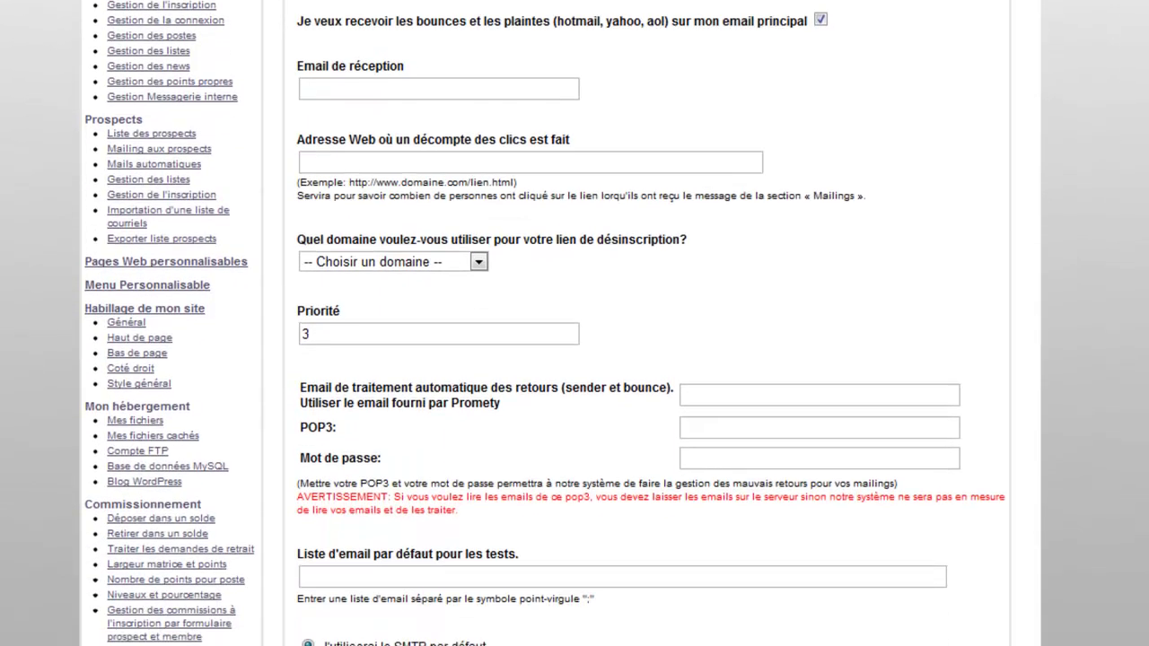
click(481, 83)
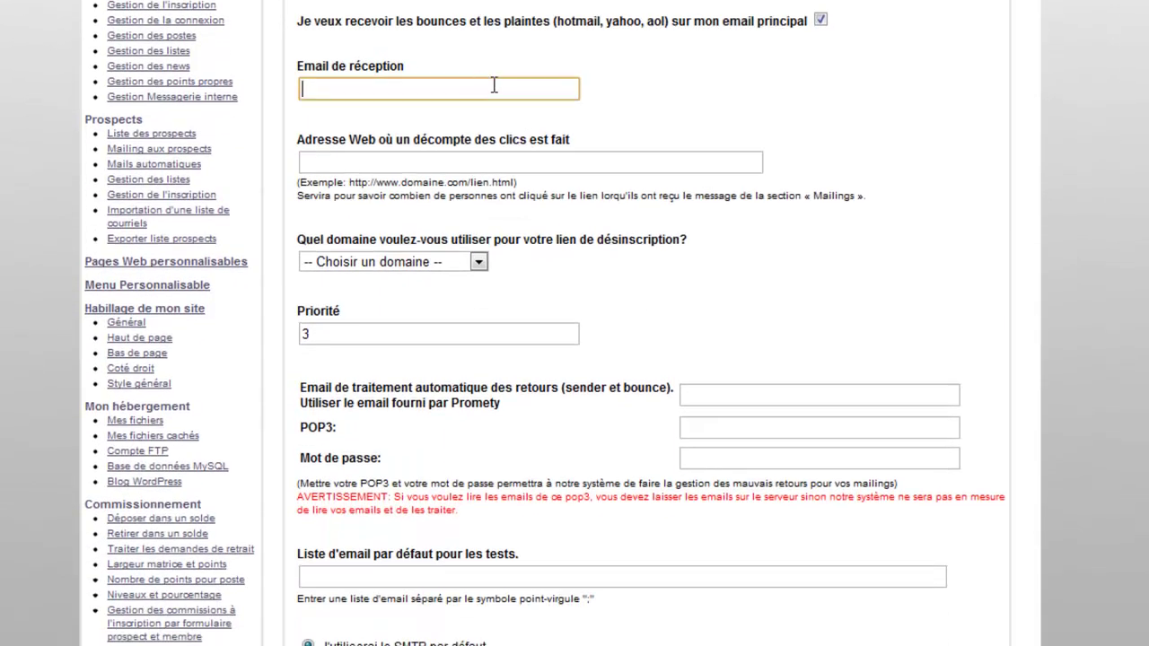
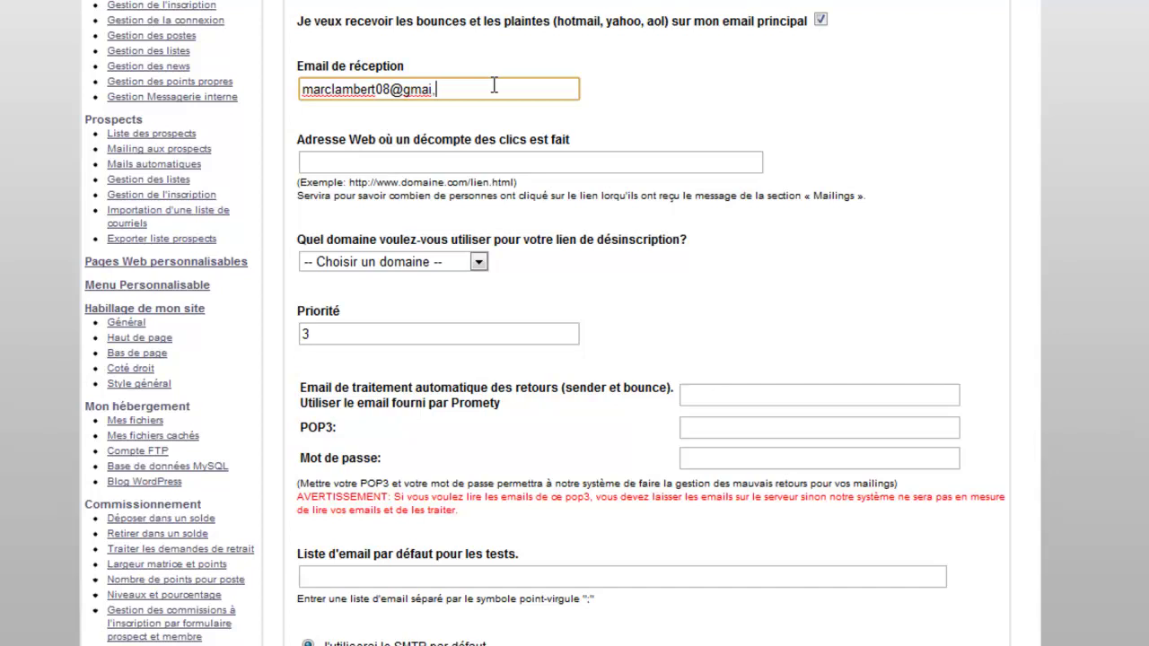
click(474, 162)
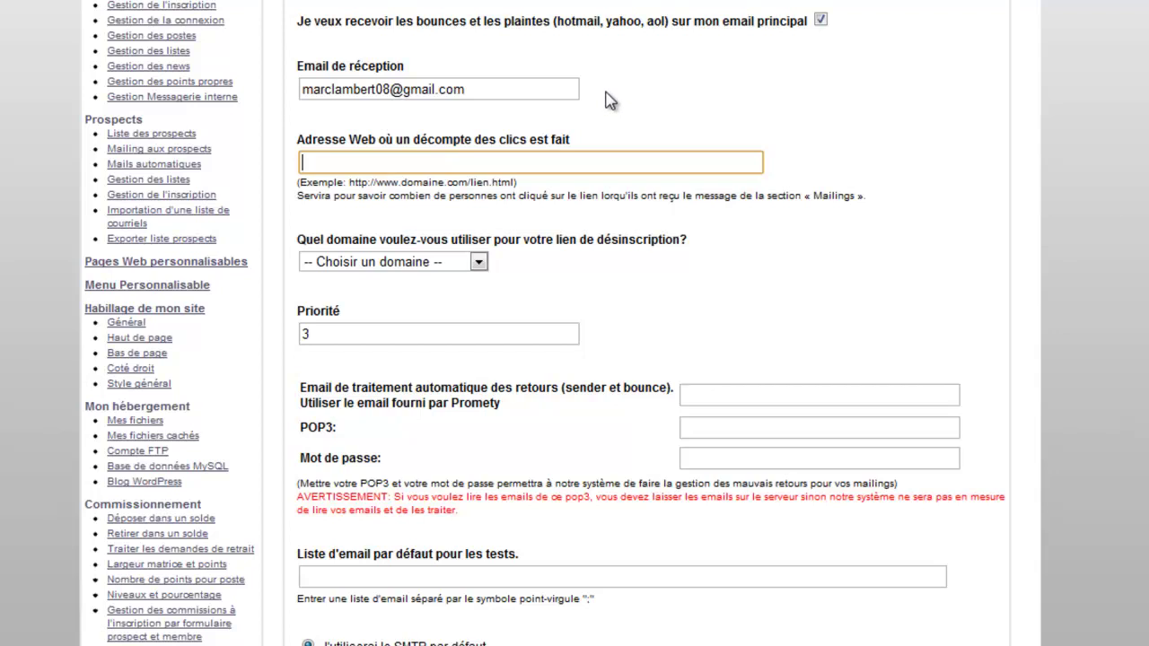
text(http://clics.hiwit.com)
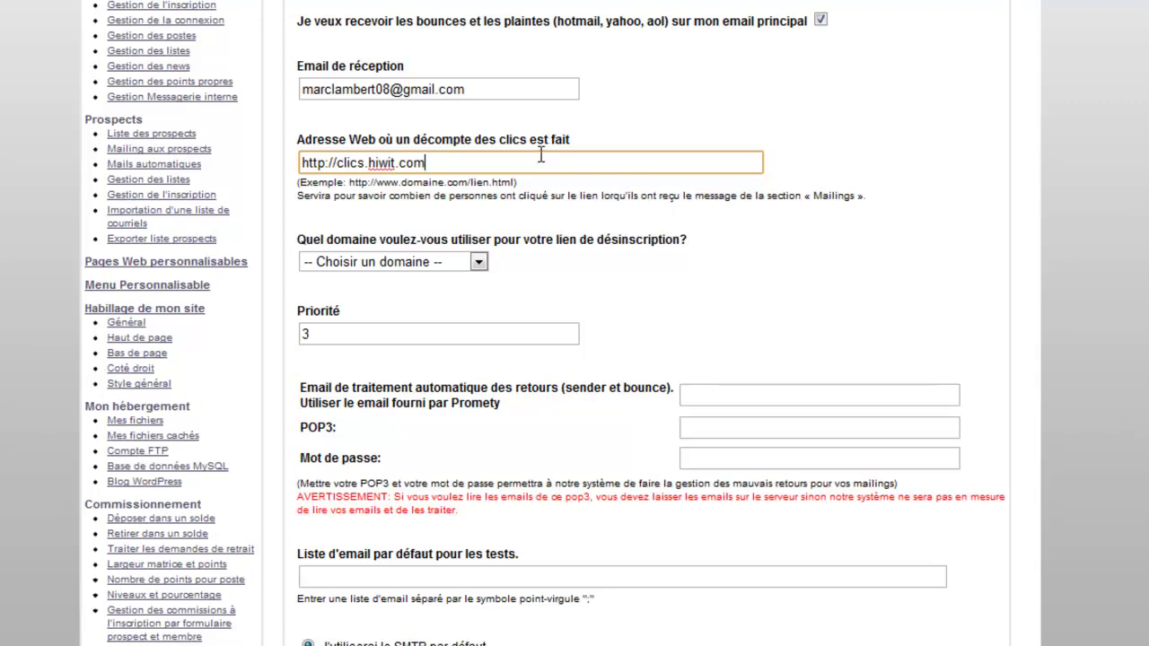
click(479, 262)
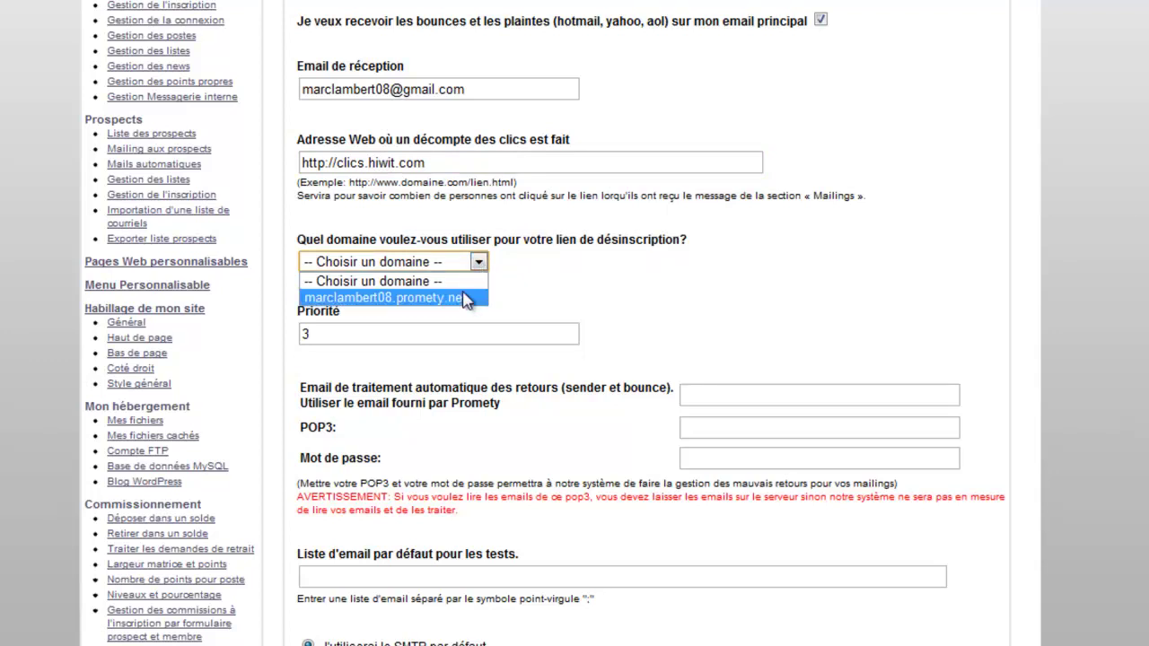
click(466, 299)
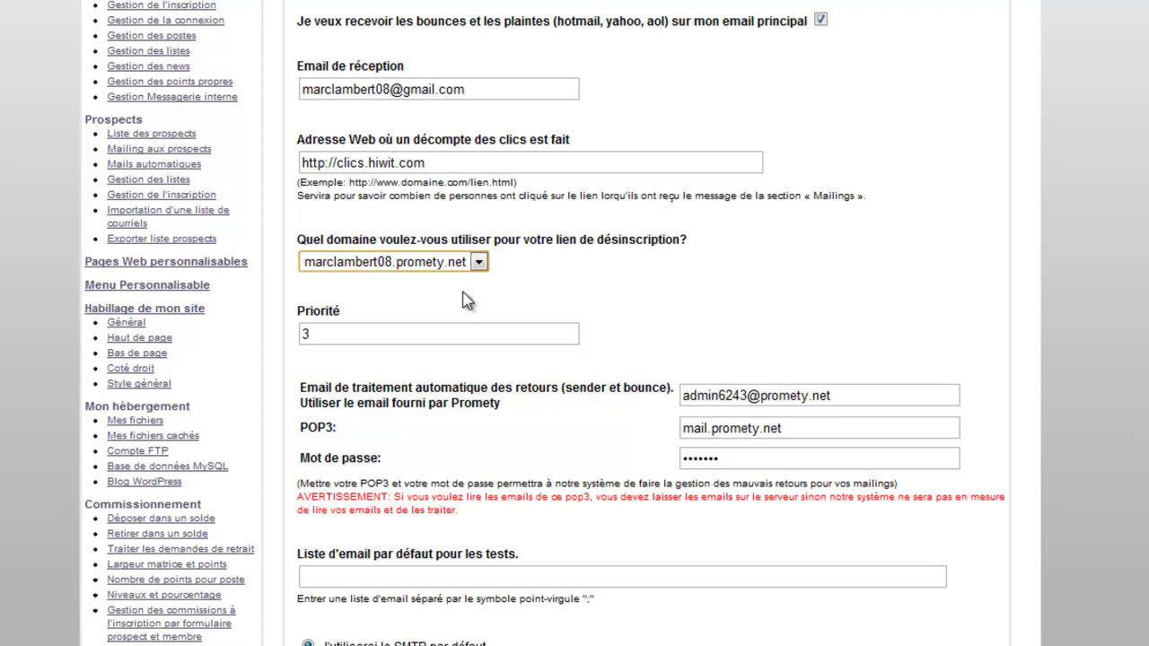
Clear the click-tracking address and enter the user's e-mail as the default test list
drag(441, 162, 315, 147)
key(BackSpace)
key(BackSpace)
key(BackSpace)
click(557, 225)
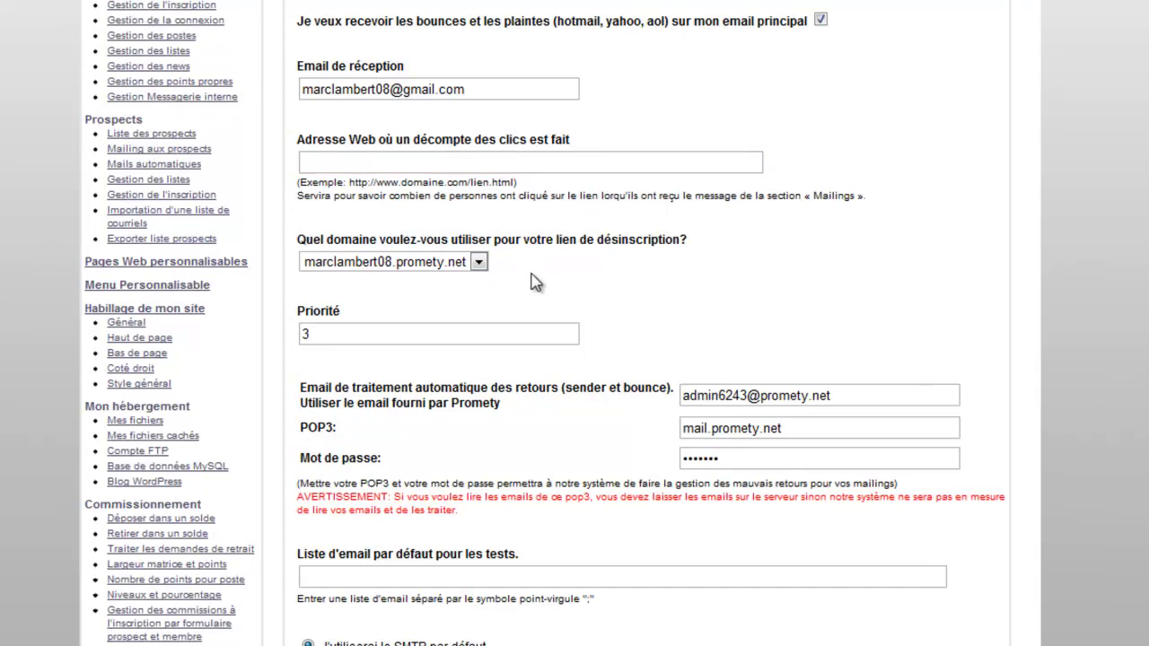
scroll(664, 390, down, 3)
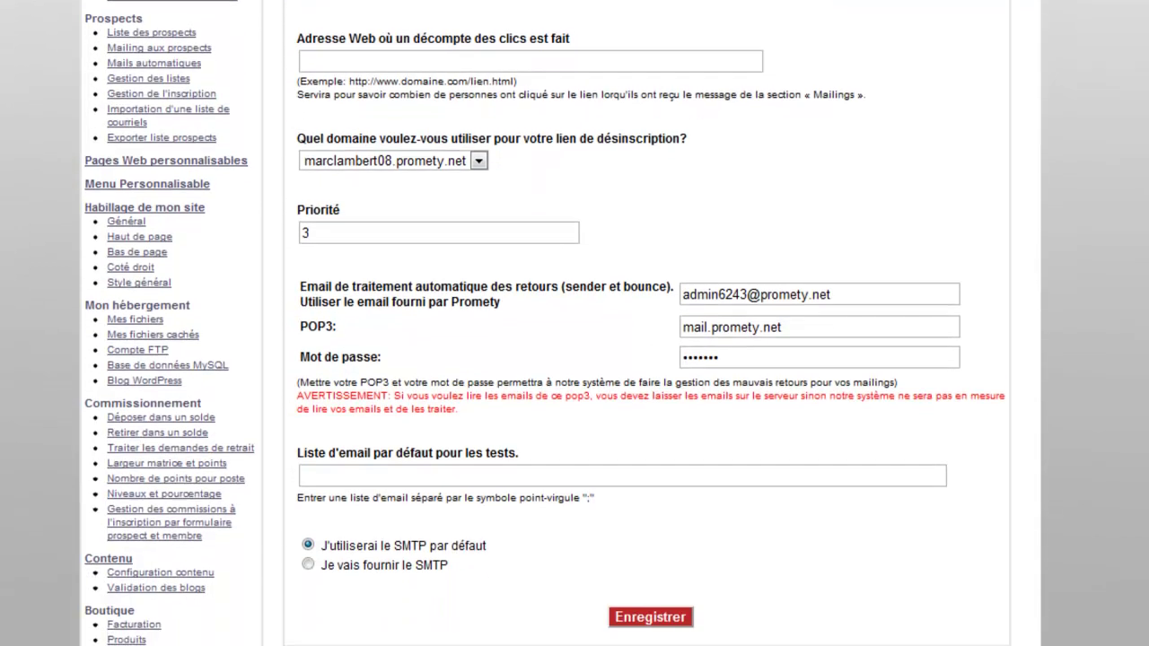
click(631, 325)
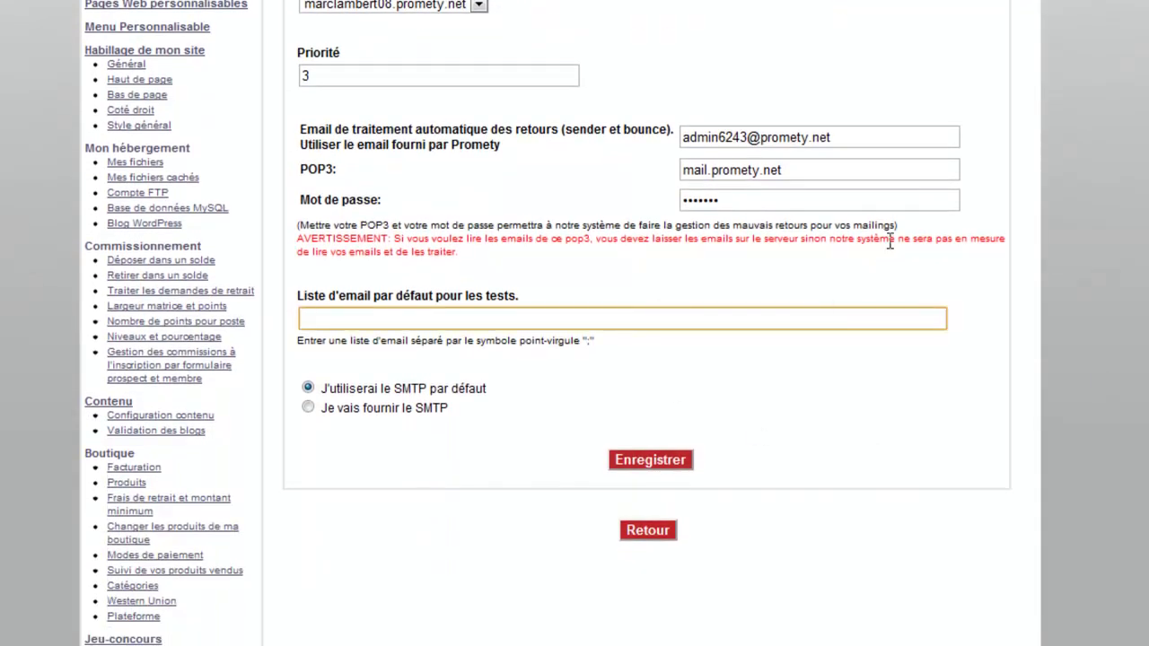
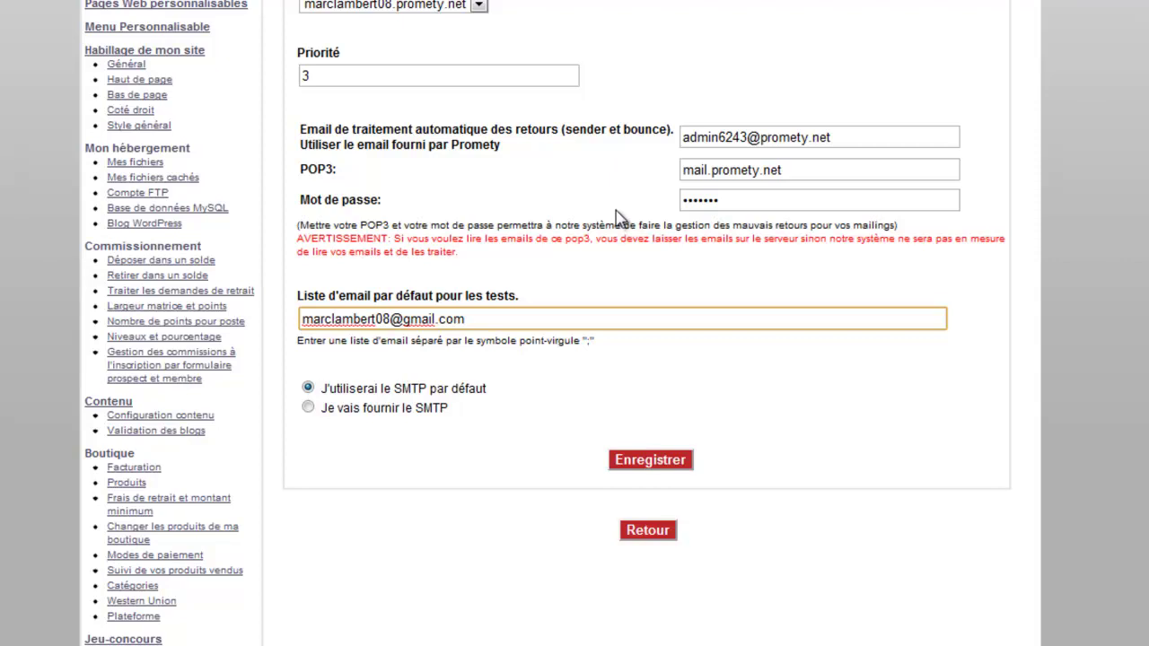
Save the mailing configuration and go back to the members' Mails automatiques page
click(649, 461)
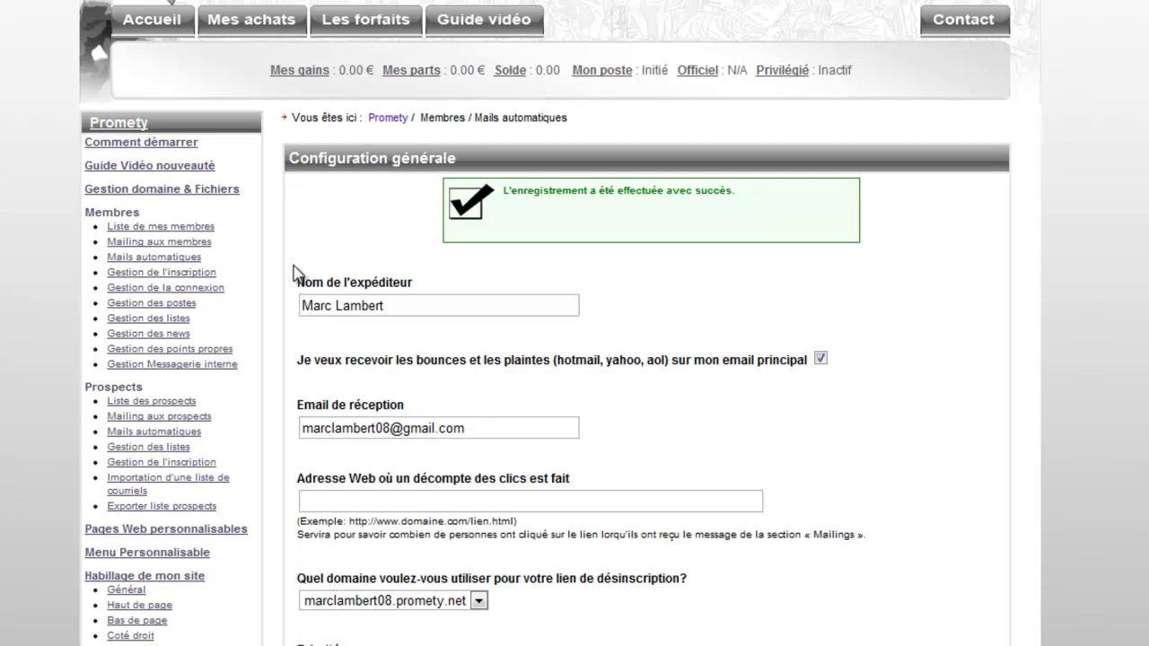
click(195, 242)
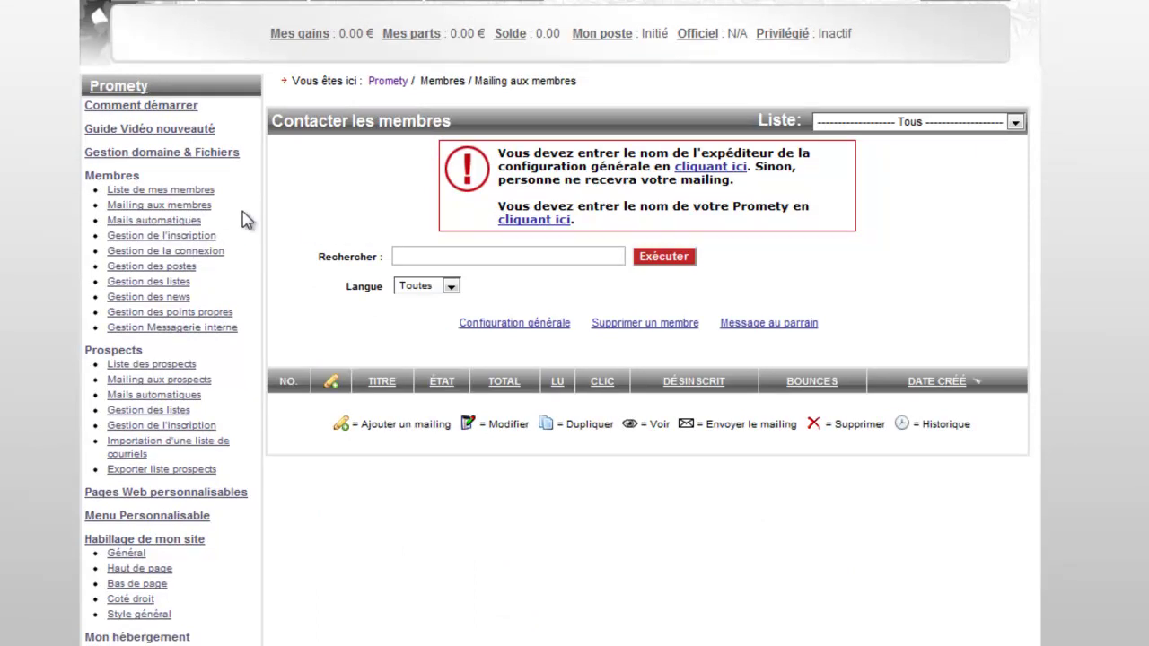
click(195, 223)
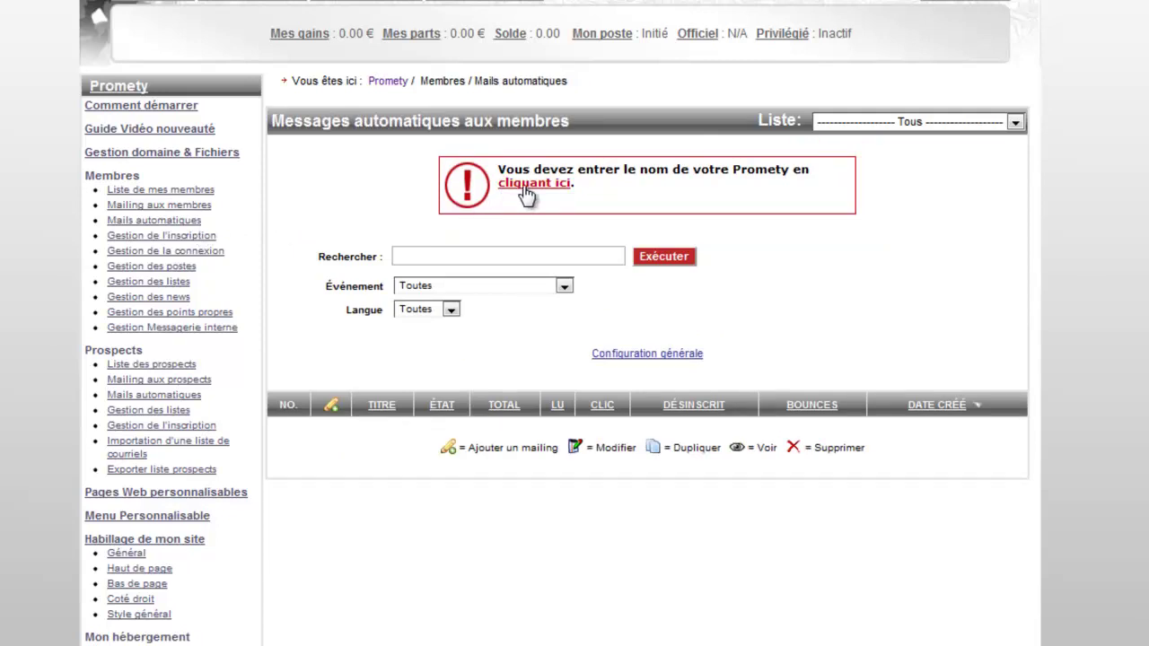
click(526, 185)
Name the Promety site 'Ma librairie', save it, and go back to Mails automatiques
click(600, 191)
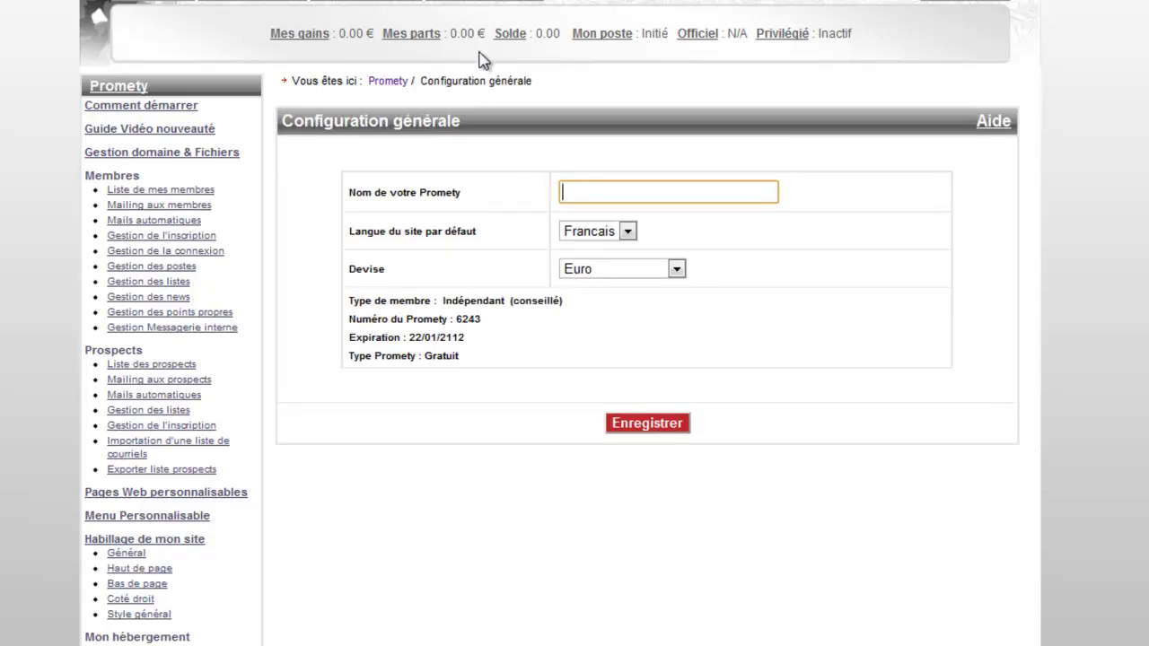
text(librairie)
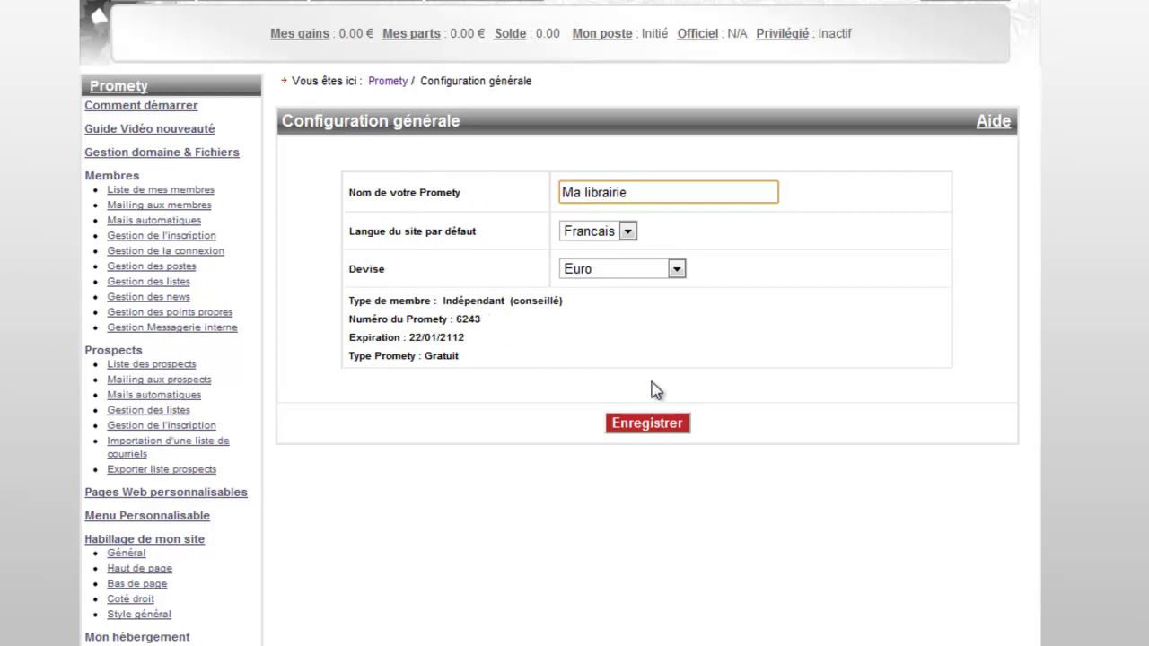
click(675, 423)
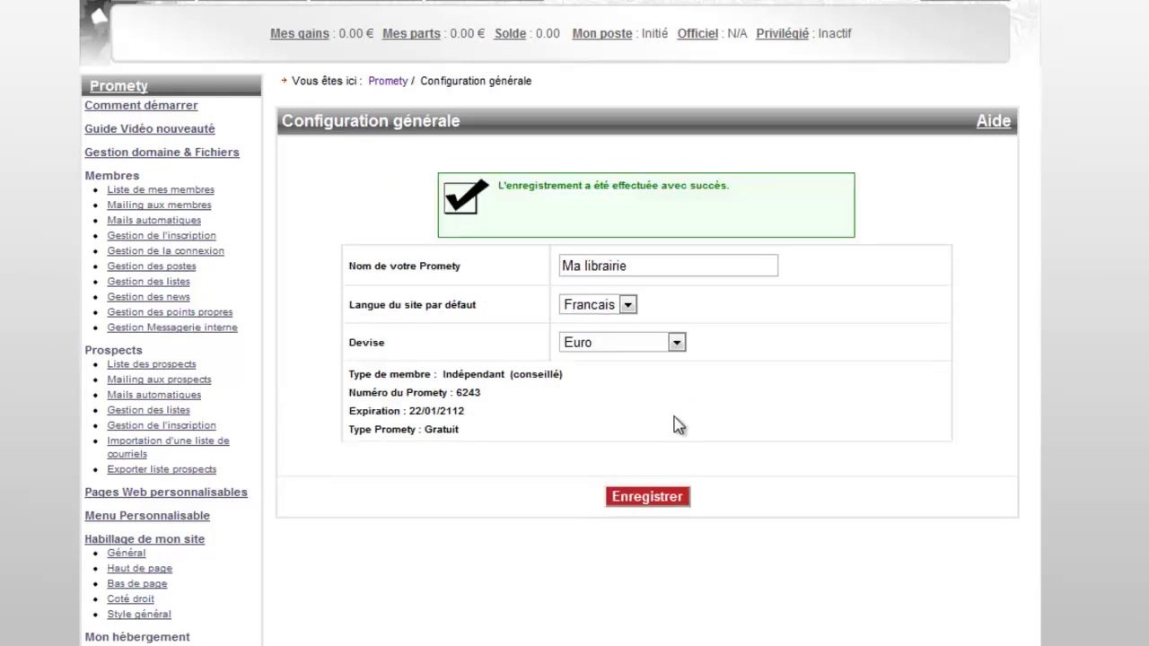
click(158, 222)
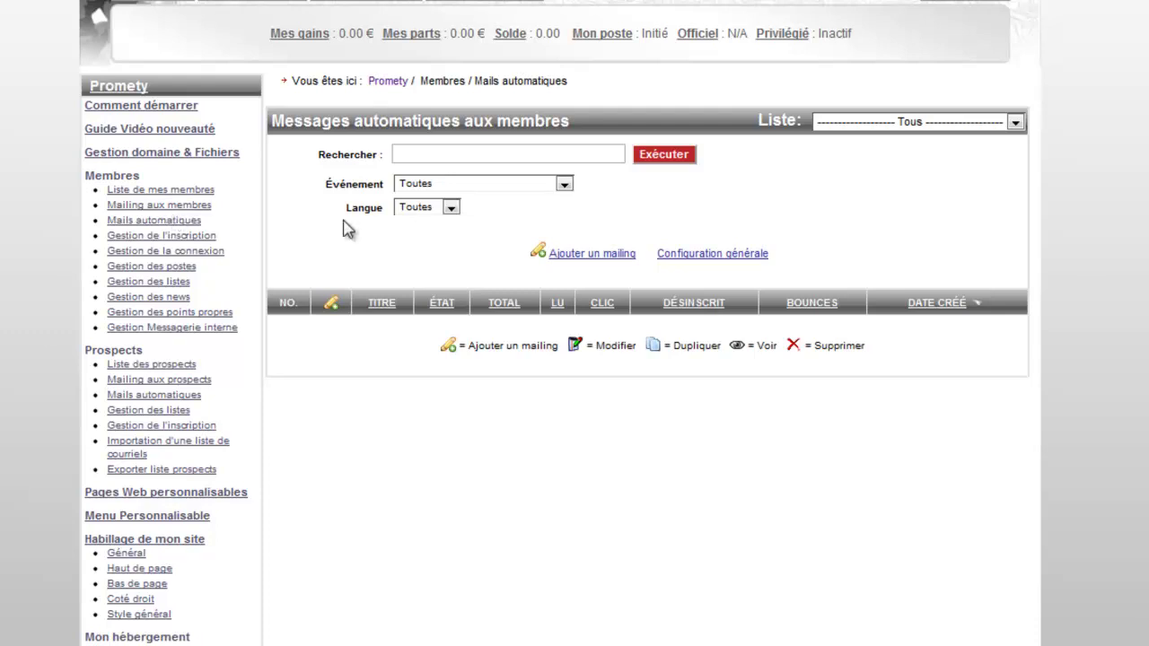
Start a new automatic mailing with Français as its language
click(593, 255)
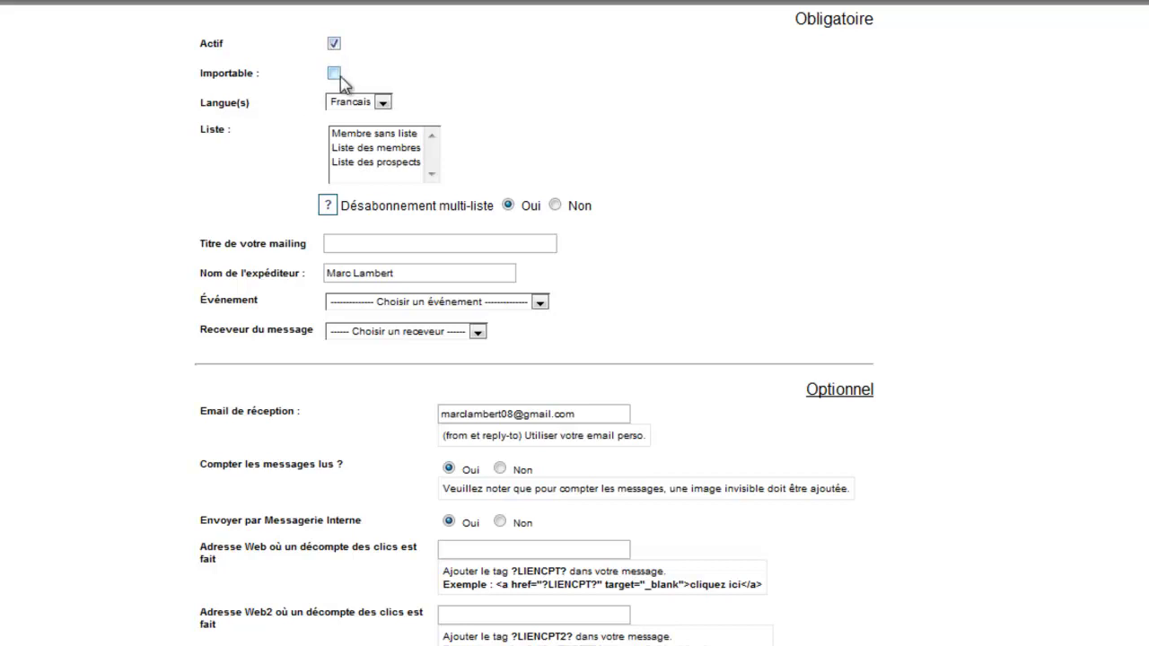
click(351, 102)
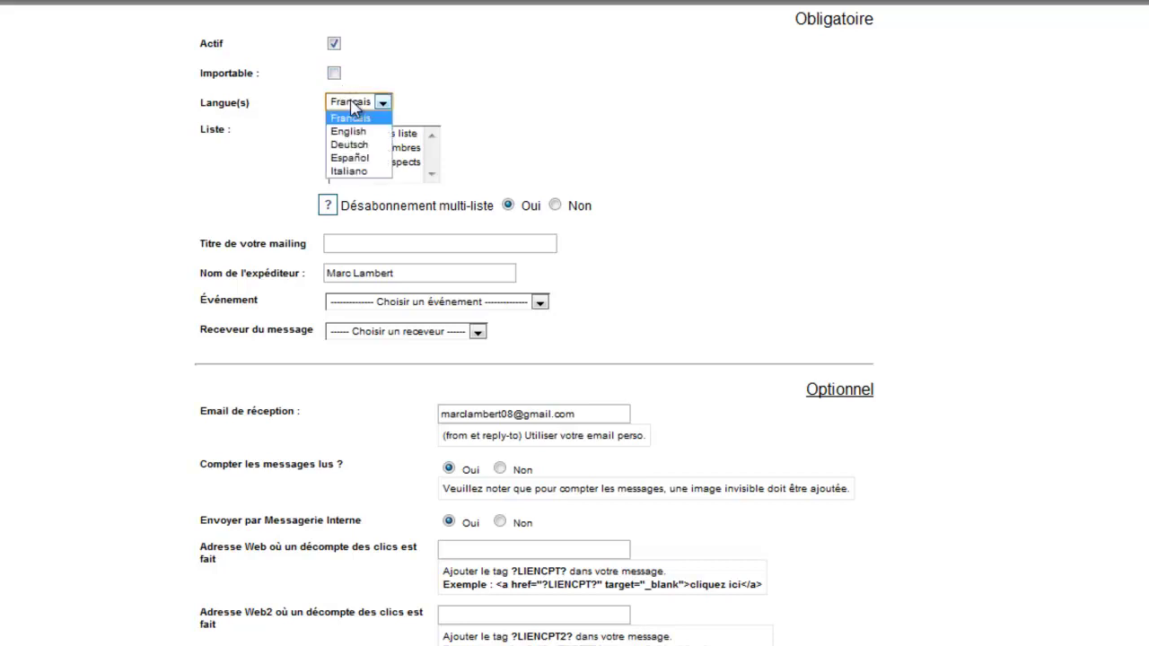
click(351, 106)
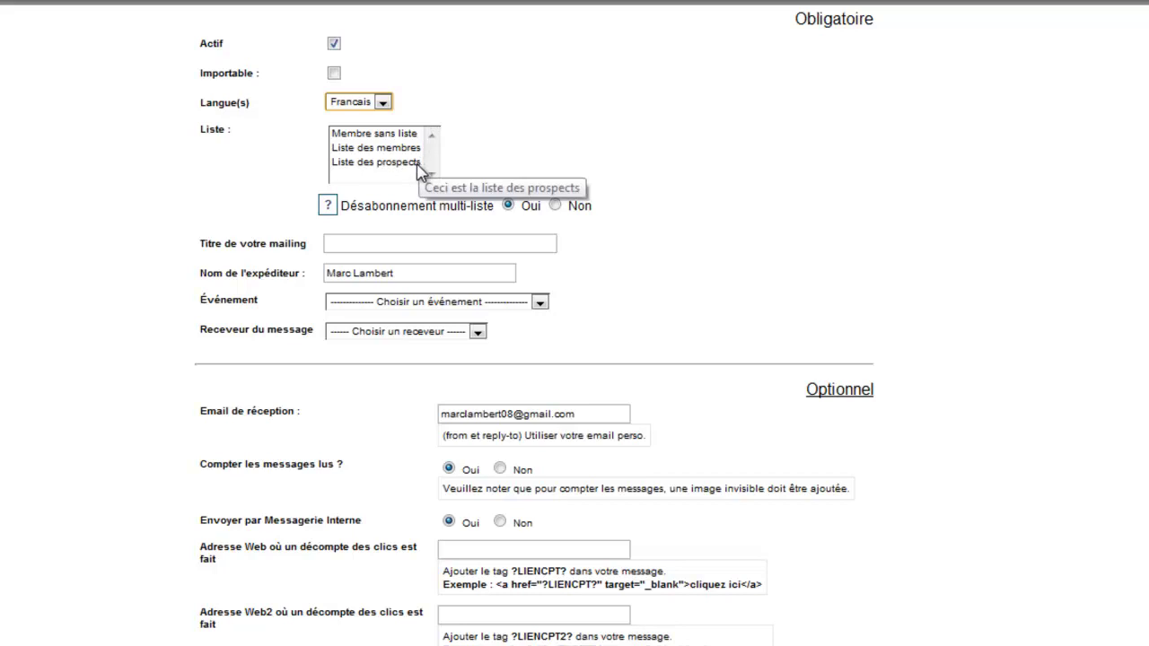
Target only Liste des prospects and title the mailing 'Bienvenue sur mon site'
click(418, 166)
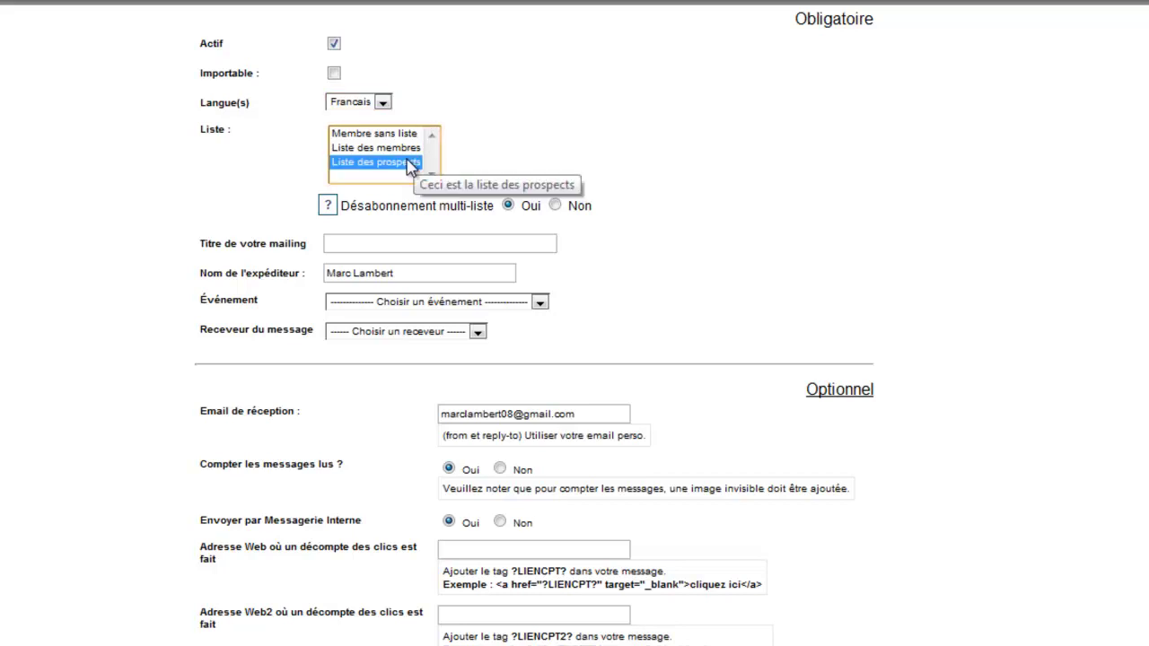
ctrl+click(405, 150)
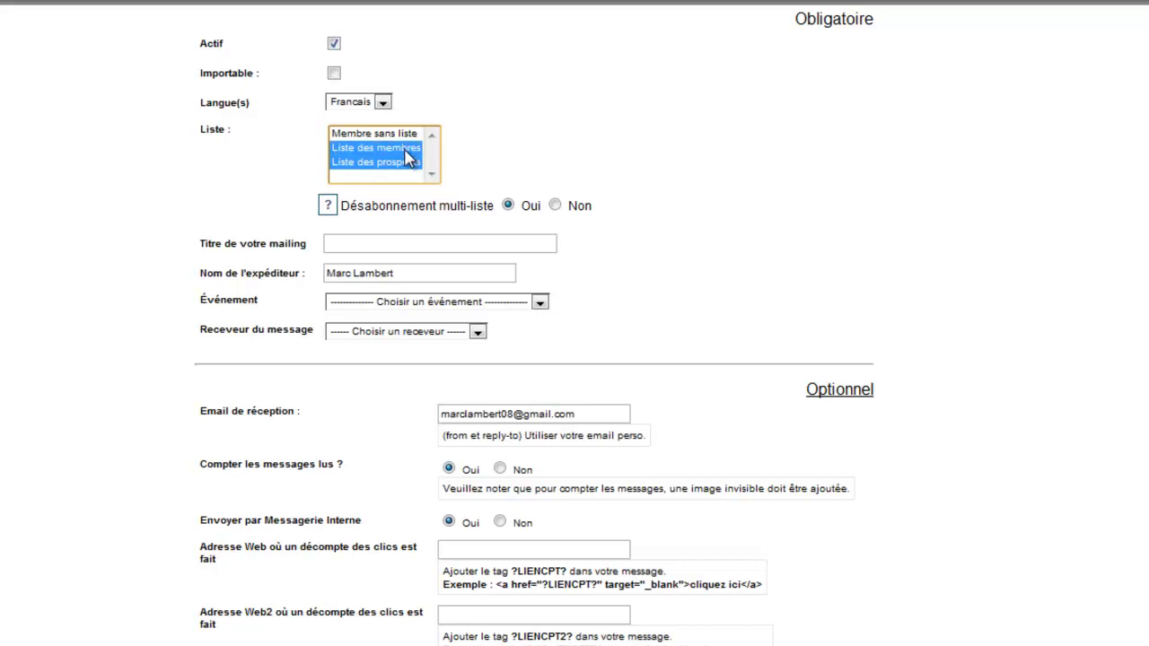
ctrl+click(408, 136)
ctrl+click(407, 137)
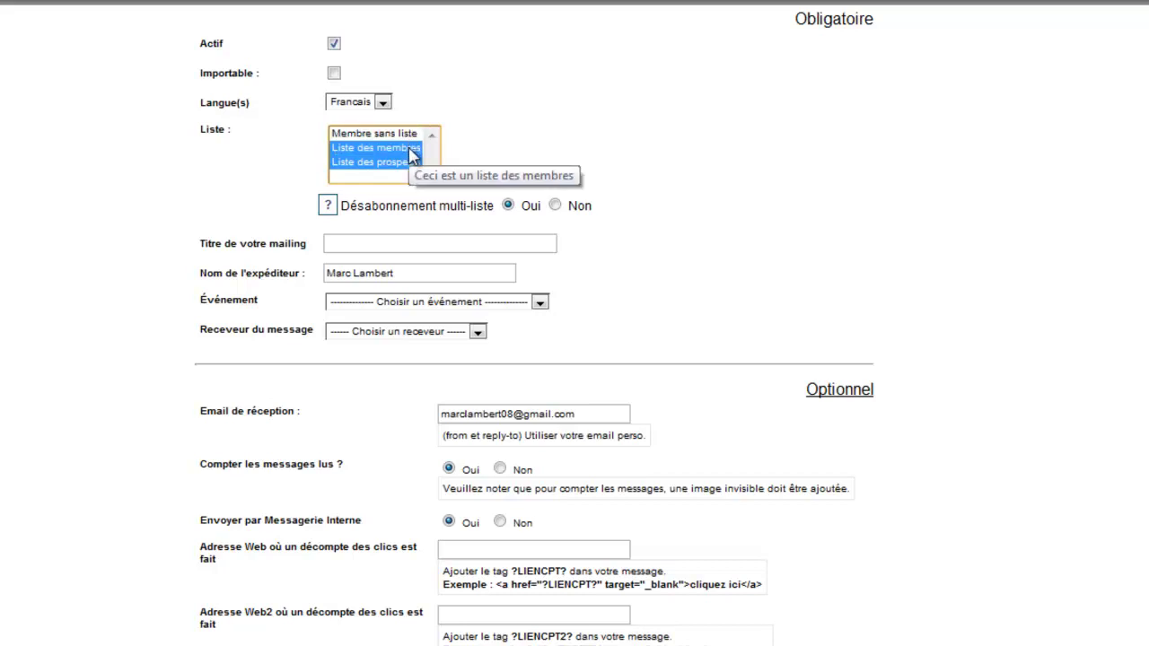
ctrl+click(412, 149)
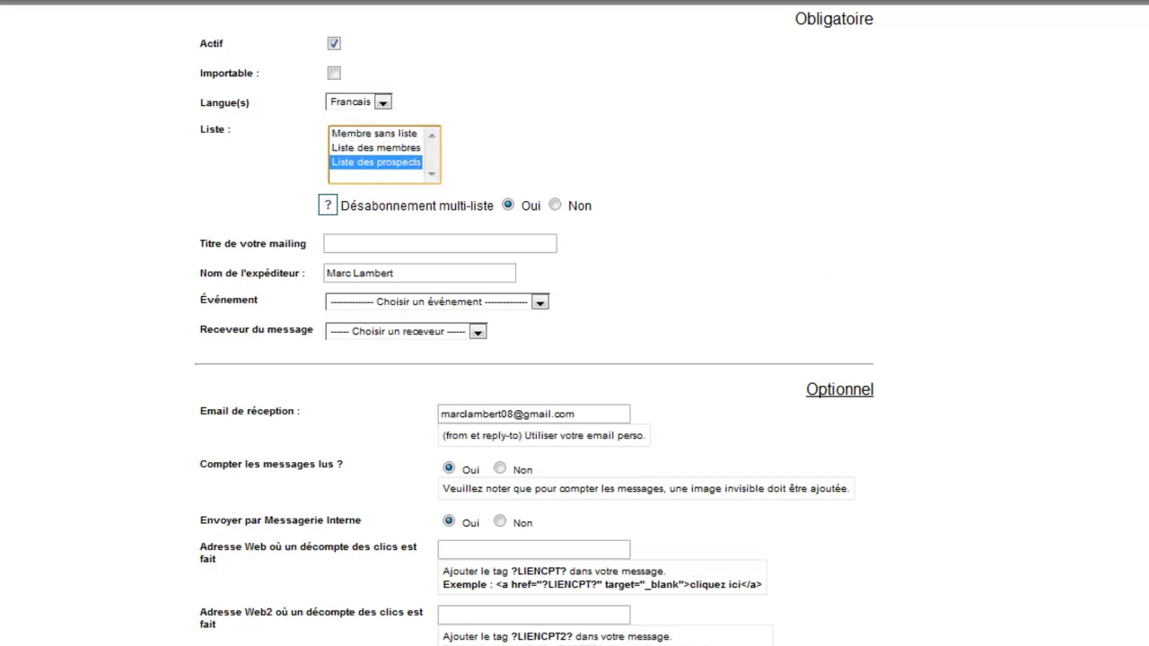
scroll(360, 14, down, 3)
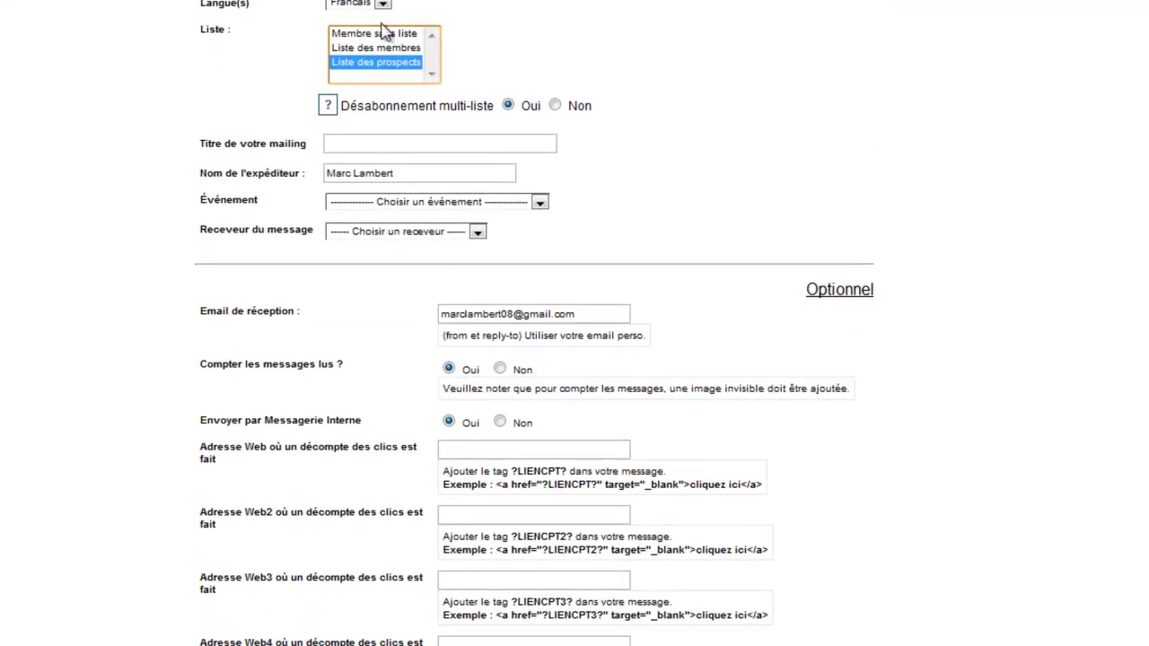
click(514, 144)
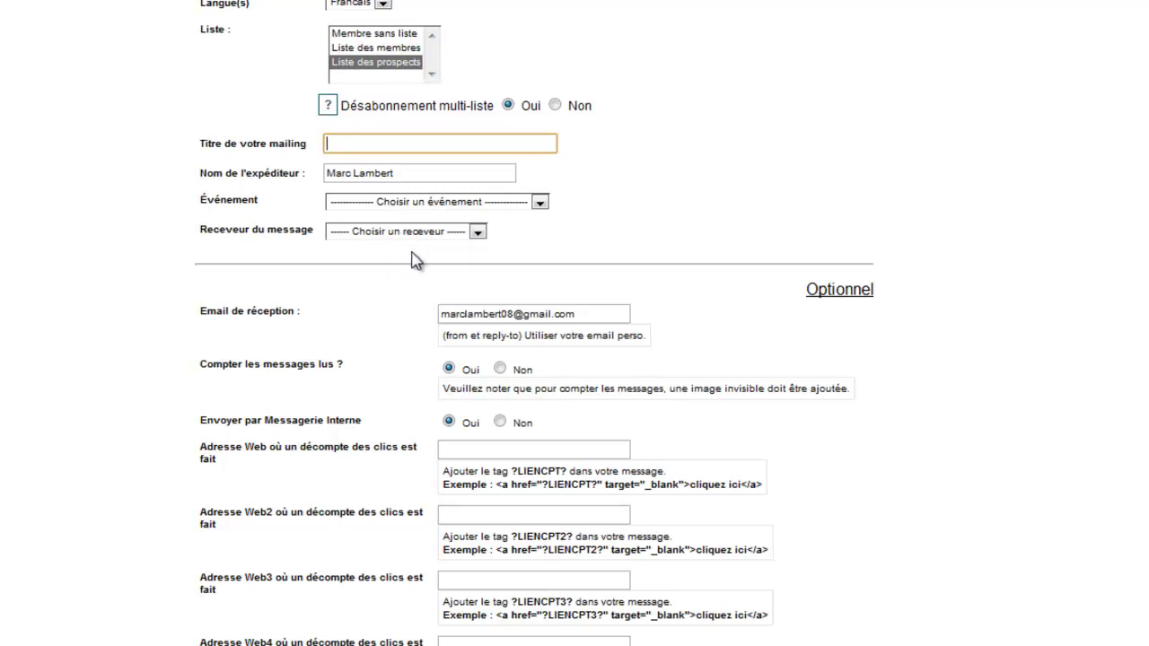
text(Bienvenue sur mon site)
Trigger the message on Inscription with a send delay of 0 days, 01 minute
click(457, 203)
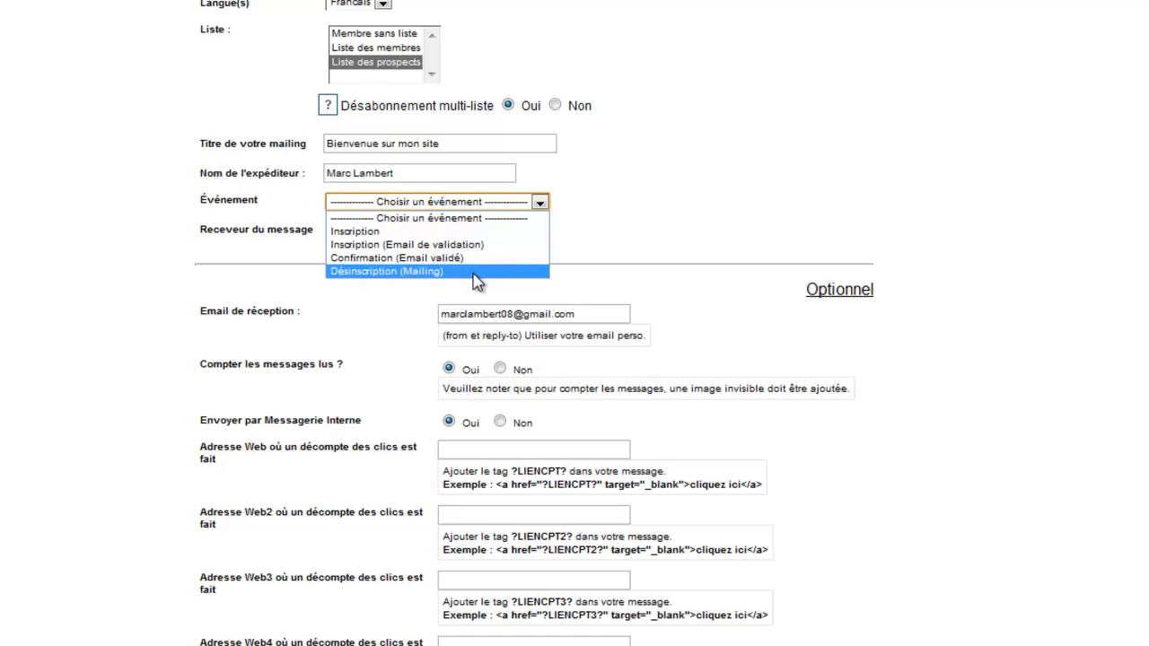
click(469, 237)
click(427, 233)
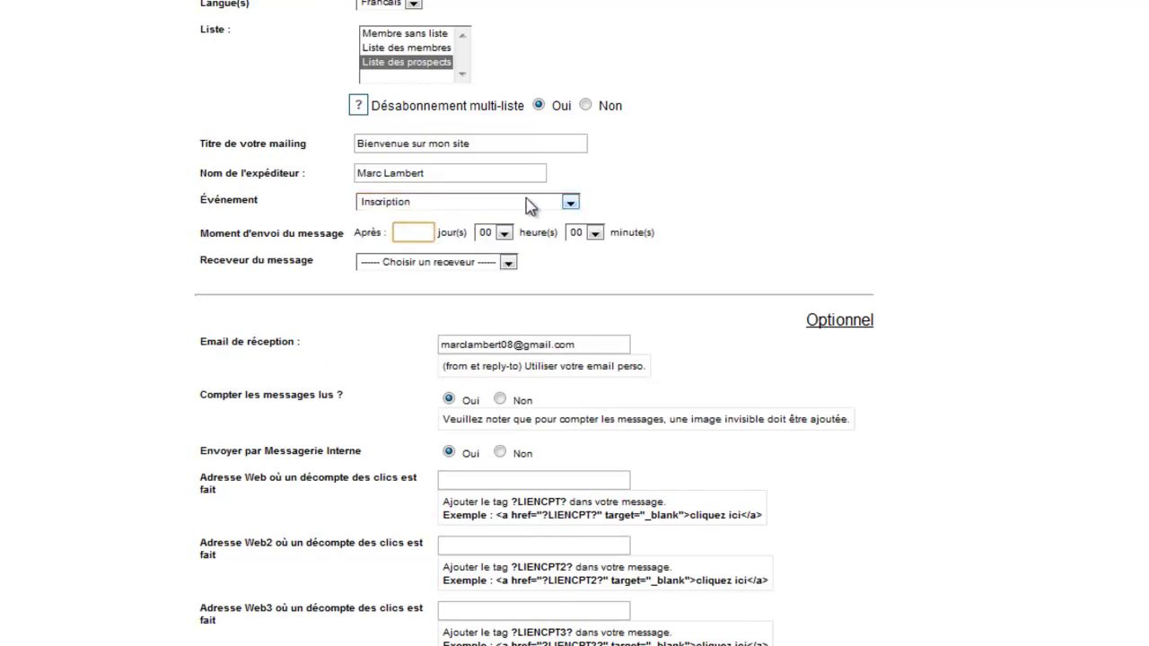
text(0)
click(596, 234)
click(584, 262)
Set the message recipient to Nouveau membre
click(510, 264)
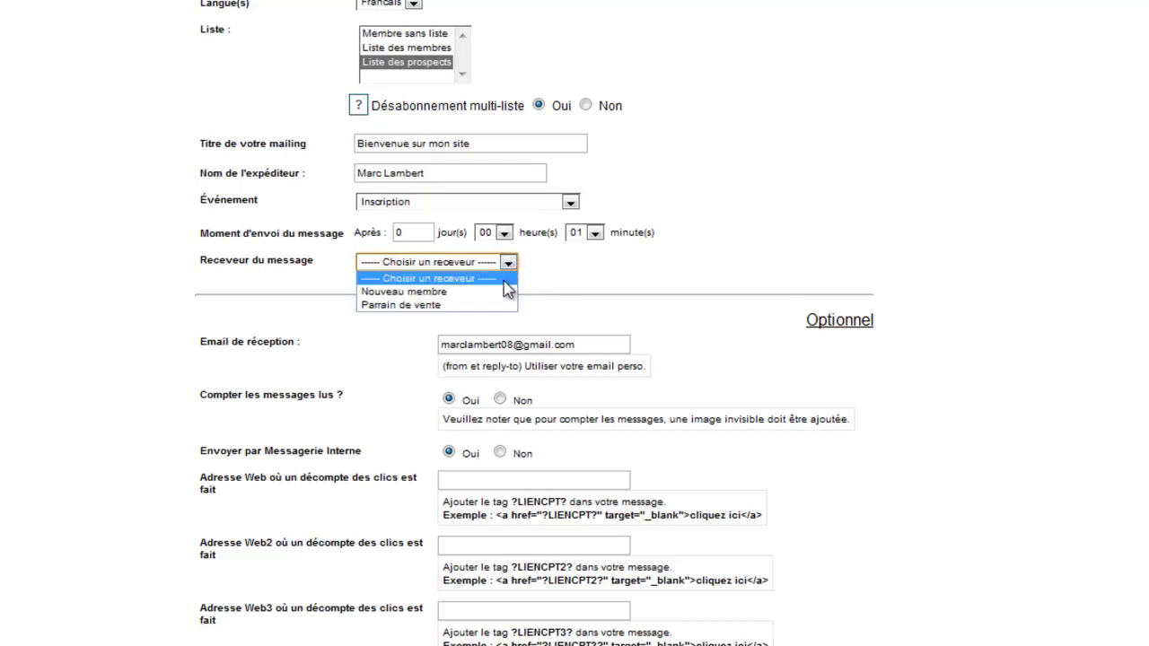
click(499, 292)
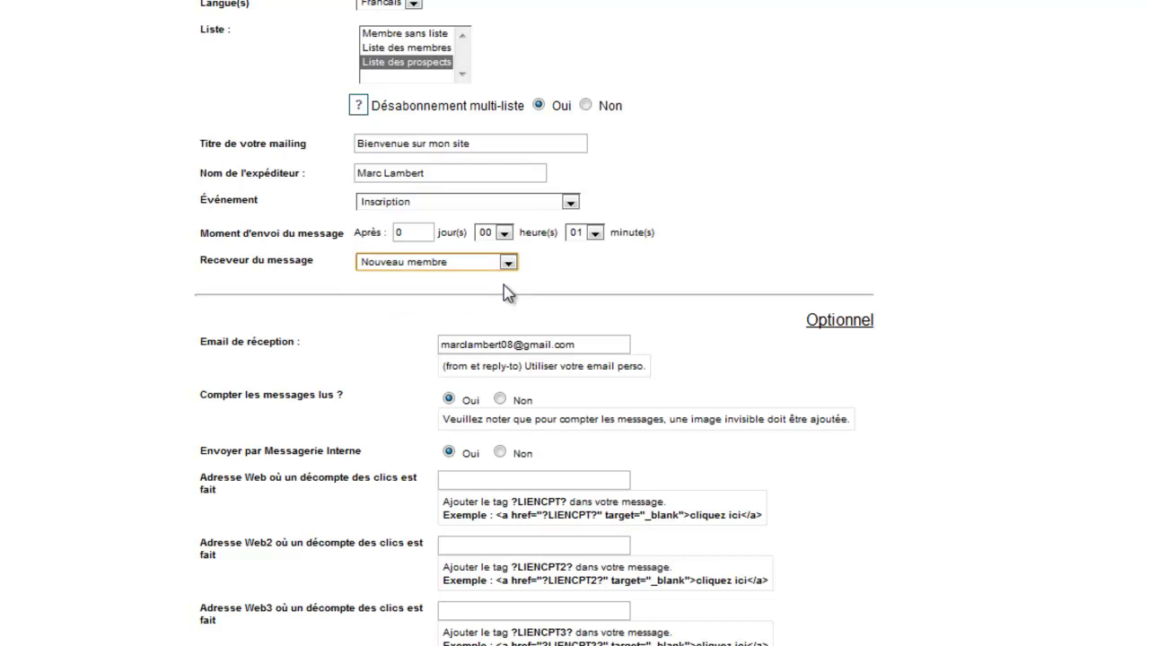
click(506, 263)
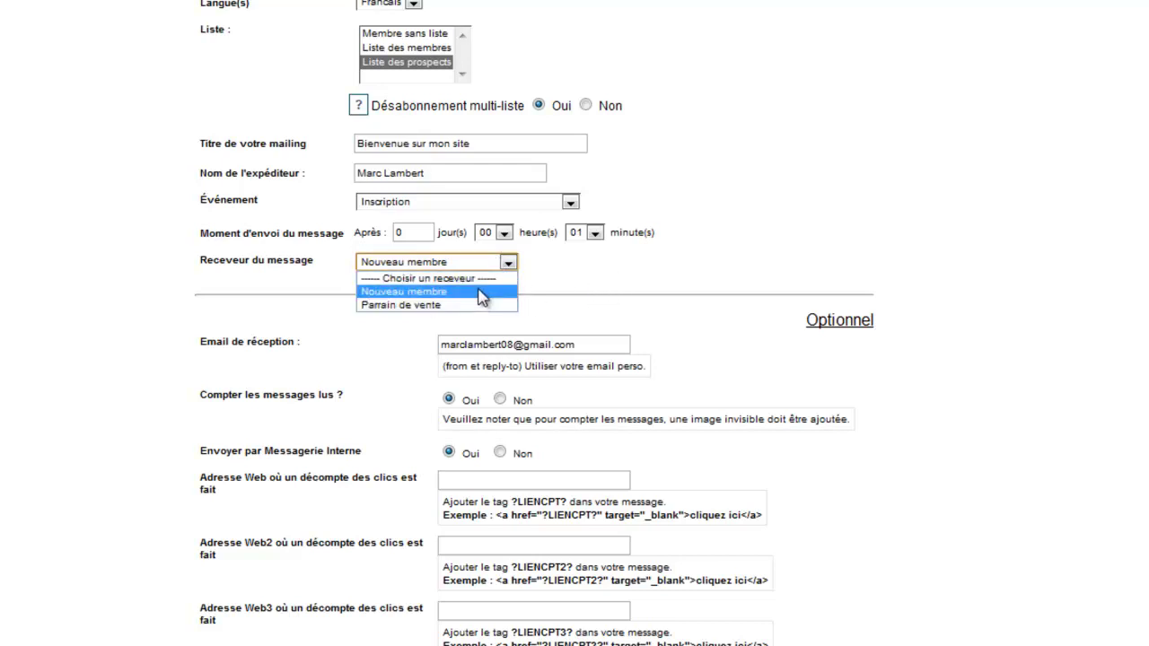
click(481, 295)
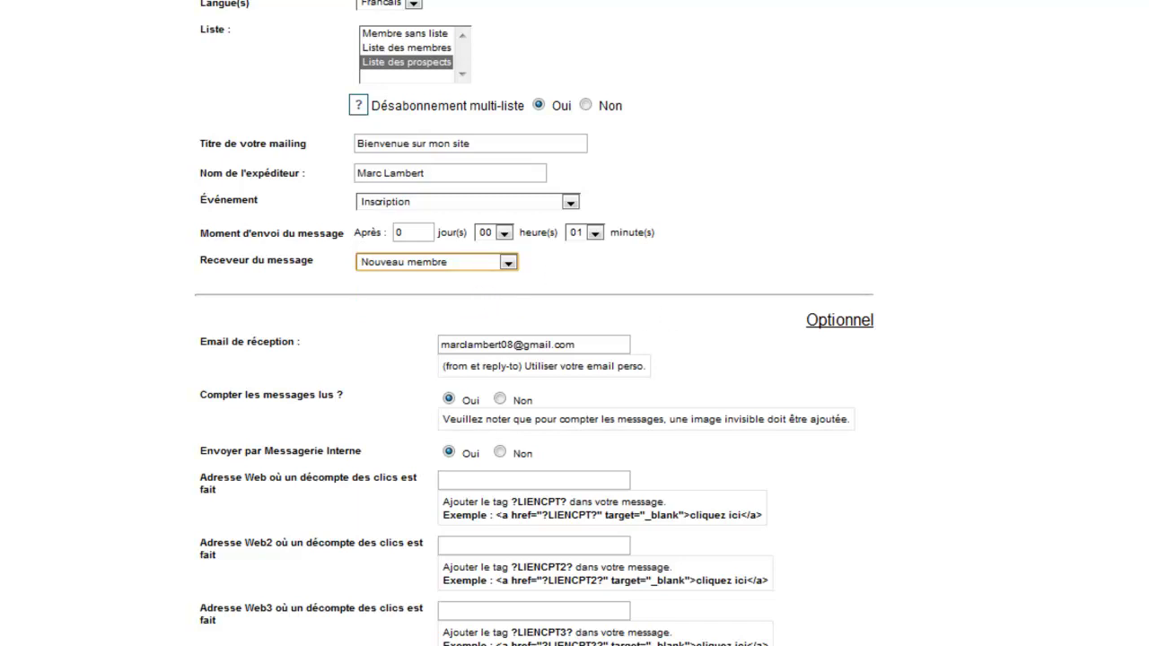
Scroll the form past the Optionnel and Filtre sections down to the Contenu Web editor
scroll(986, 342, down, 3)
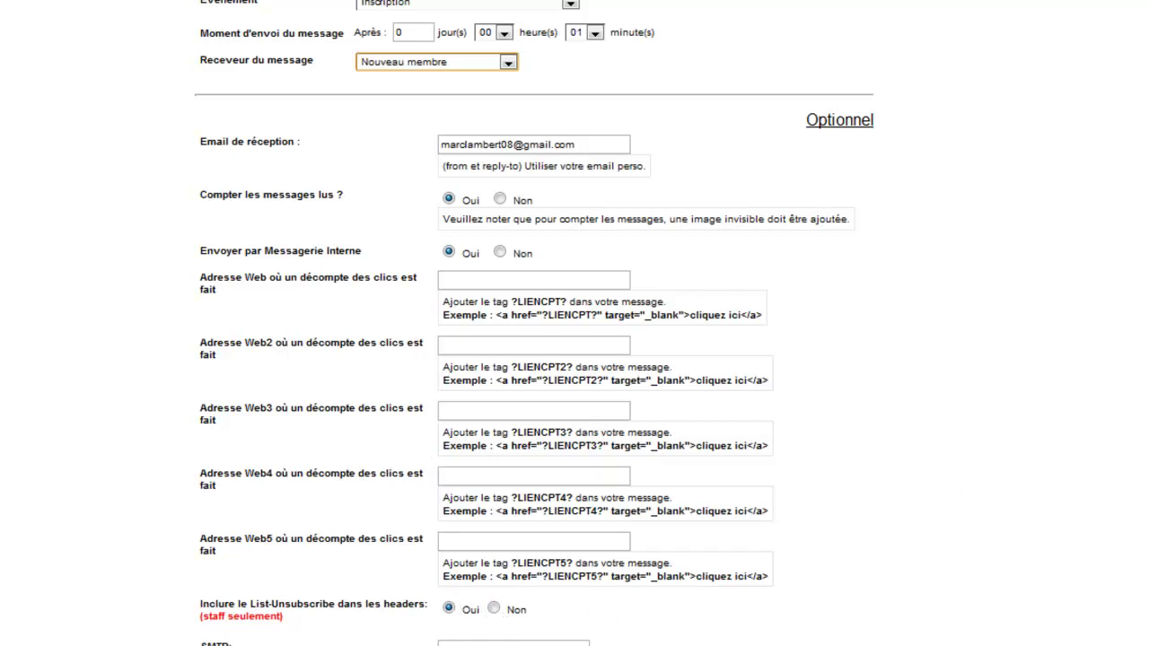
scroll(535, 323, down, 3)
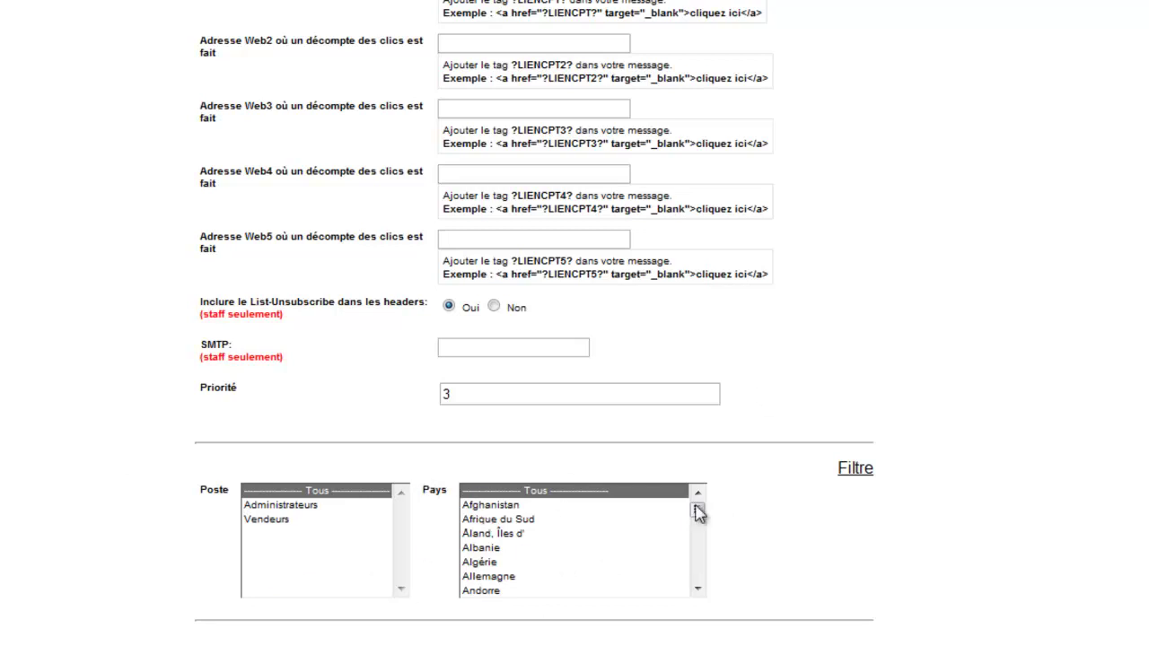
scroll(534, 312, down, 1)
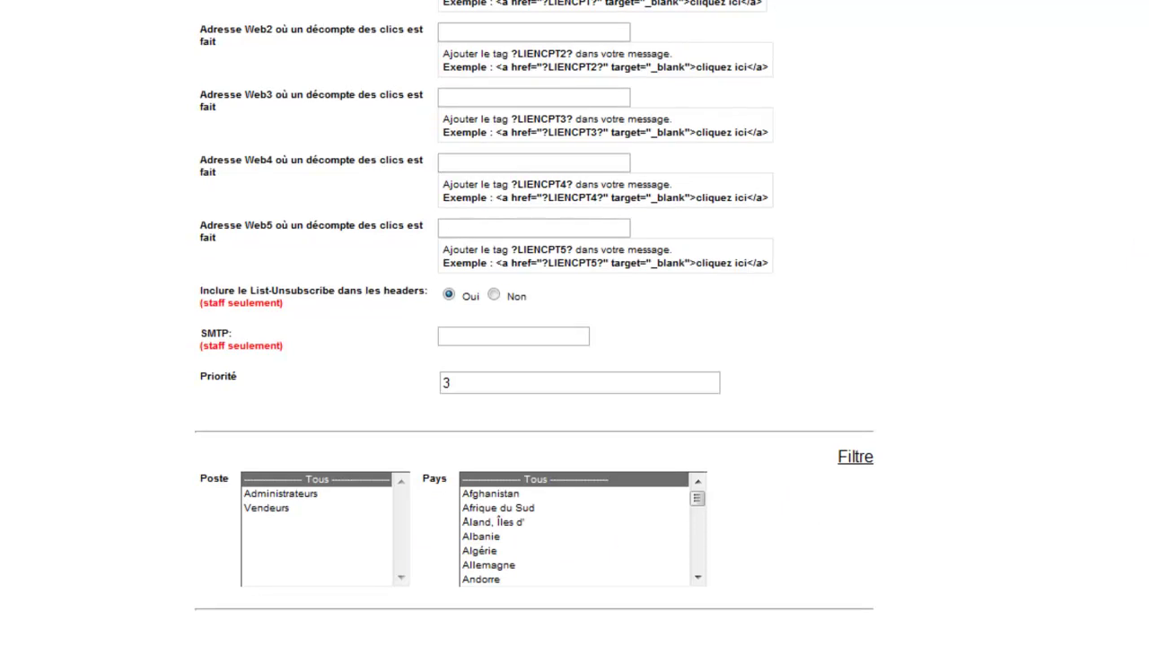
scroll(535, 323, down, 2)
scroll(575, 323, down, 2)
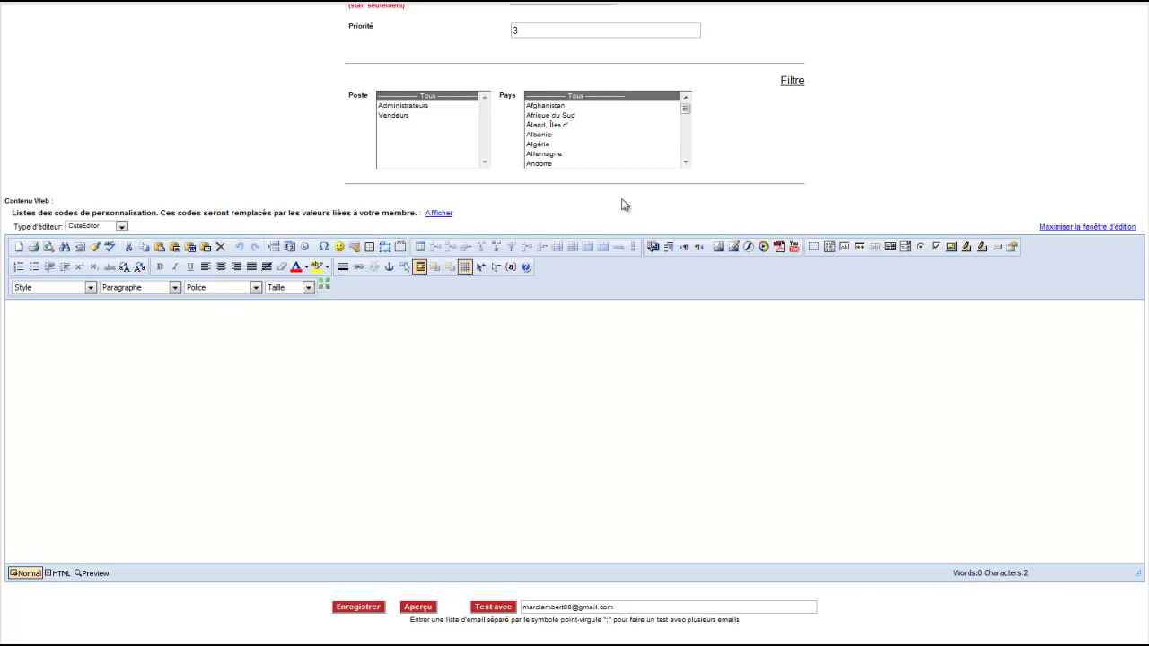
Switch the message body's editor type to Éditeur de base to show the raw HTML
scroll(1132, 346, down, 1)
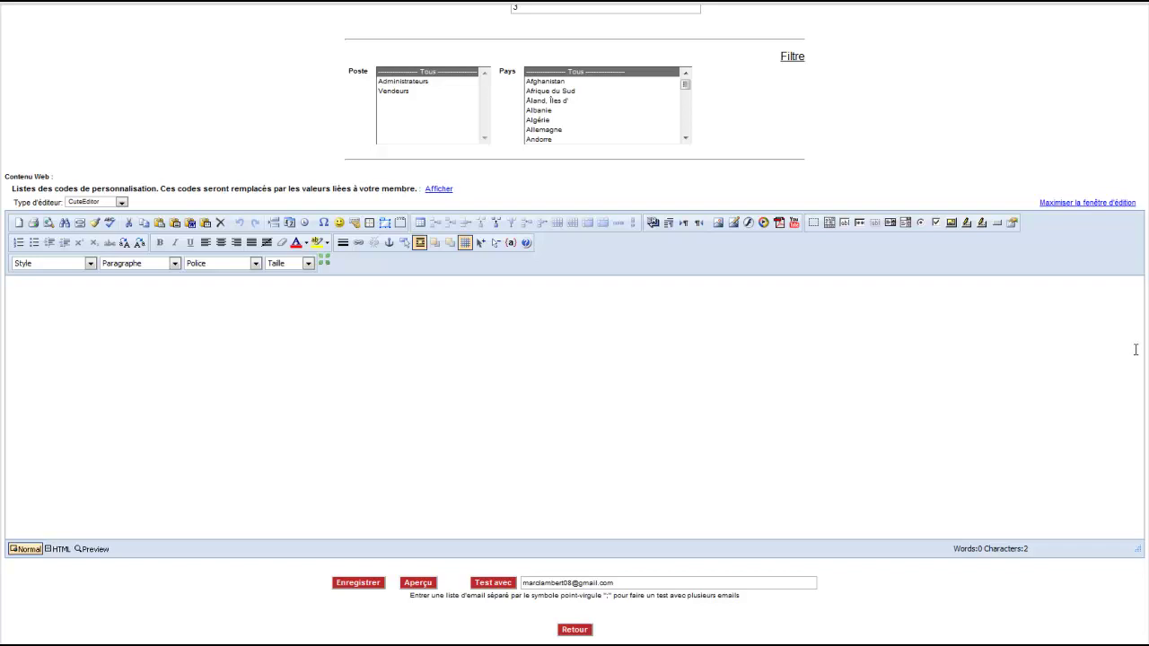
click(852, 336)
click(121, 203)
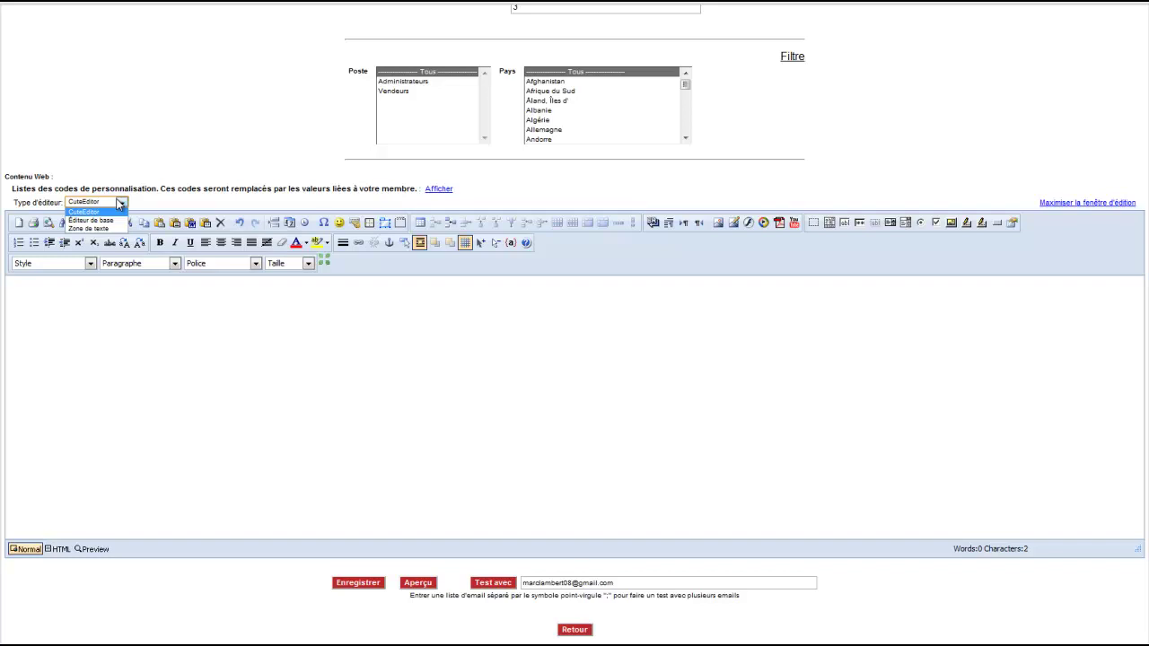
click(120, 220)
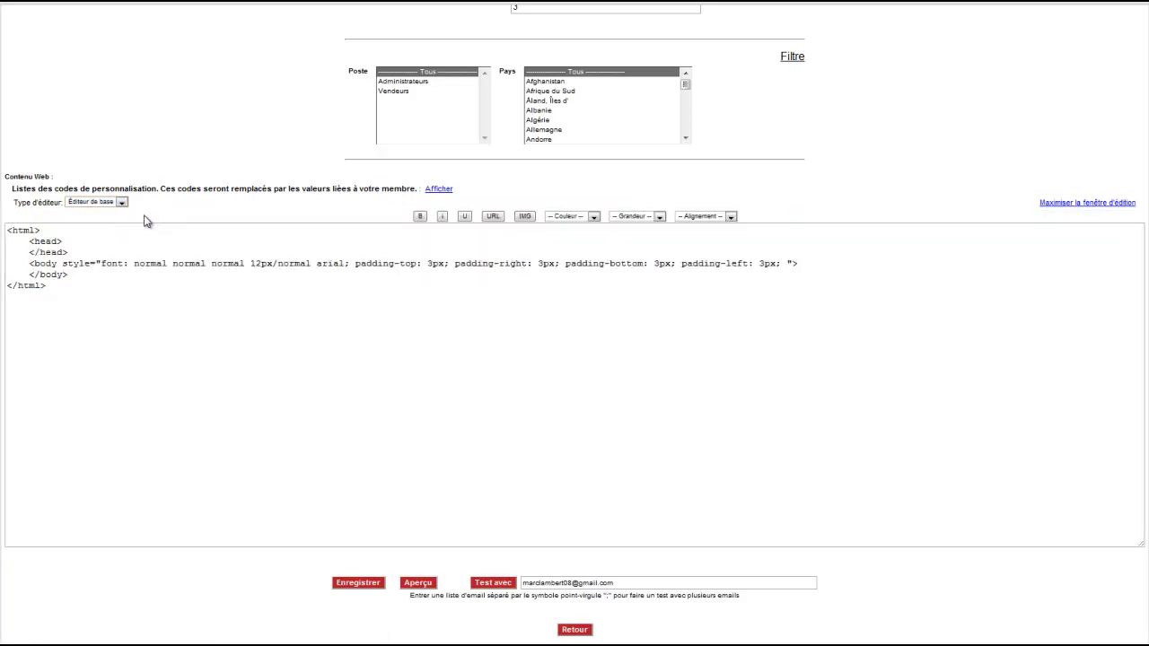
click(109, 205)
Try Zone de texte, then switch the body back to CuteEditor and place the caret in it
click(113, 227)
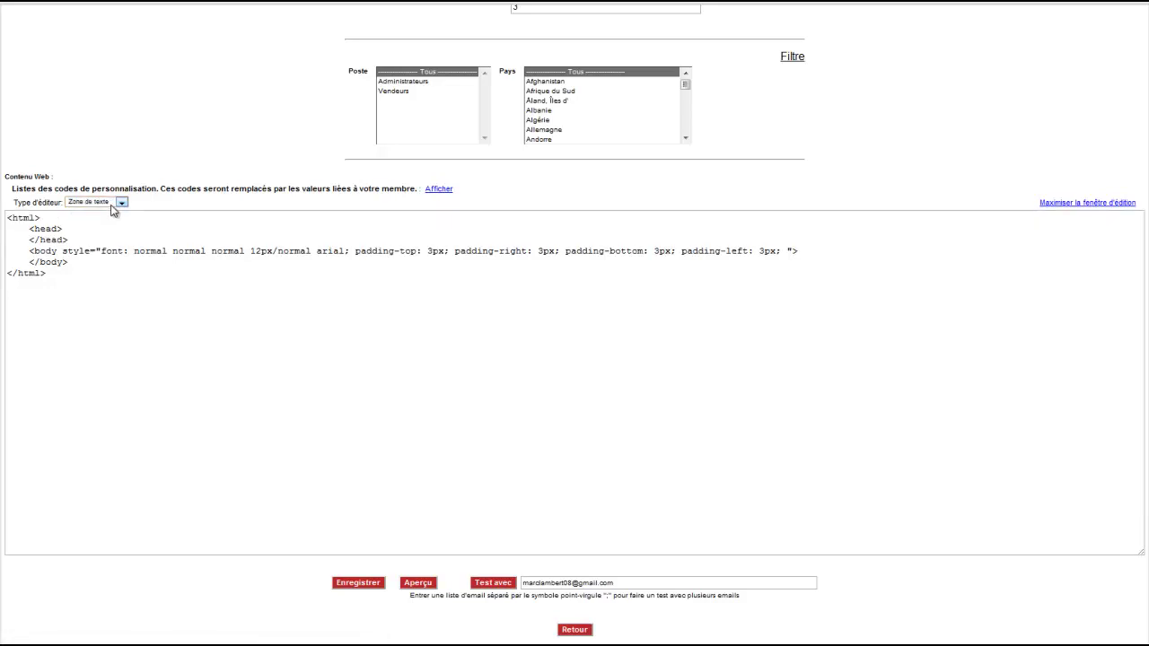
click(121, 202)
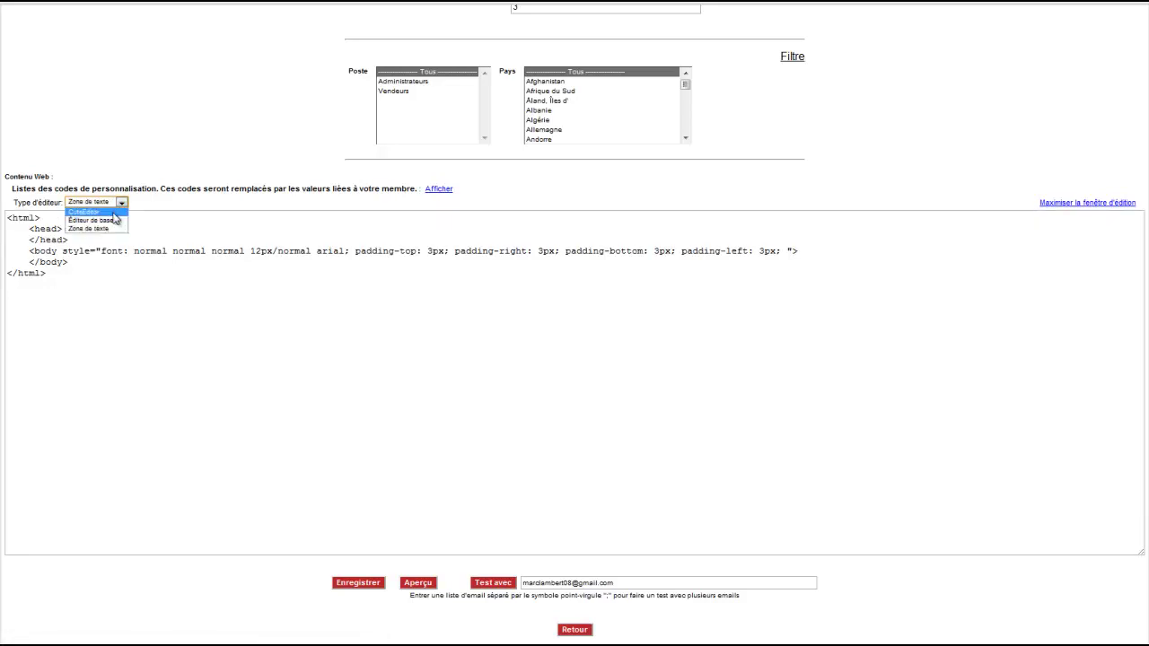
click(114, 211)
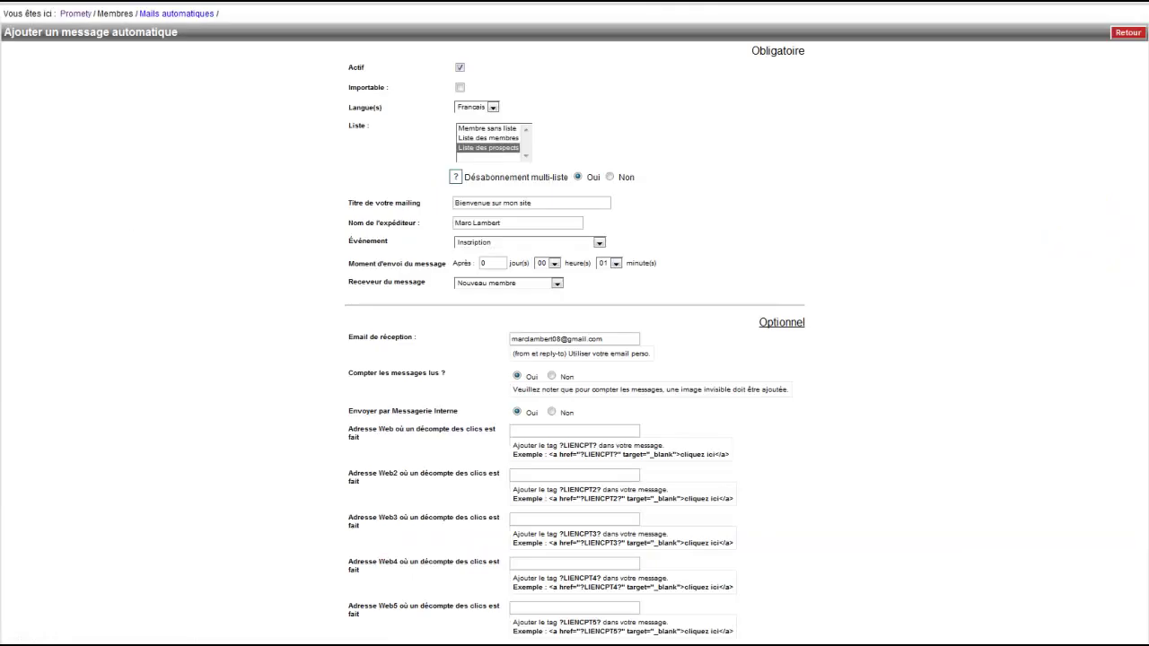
scroll(1113, 556, down, 8)
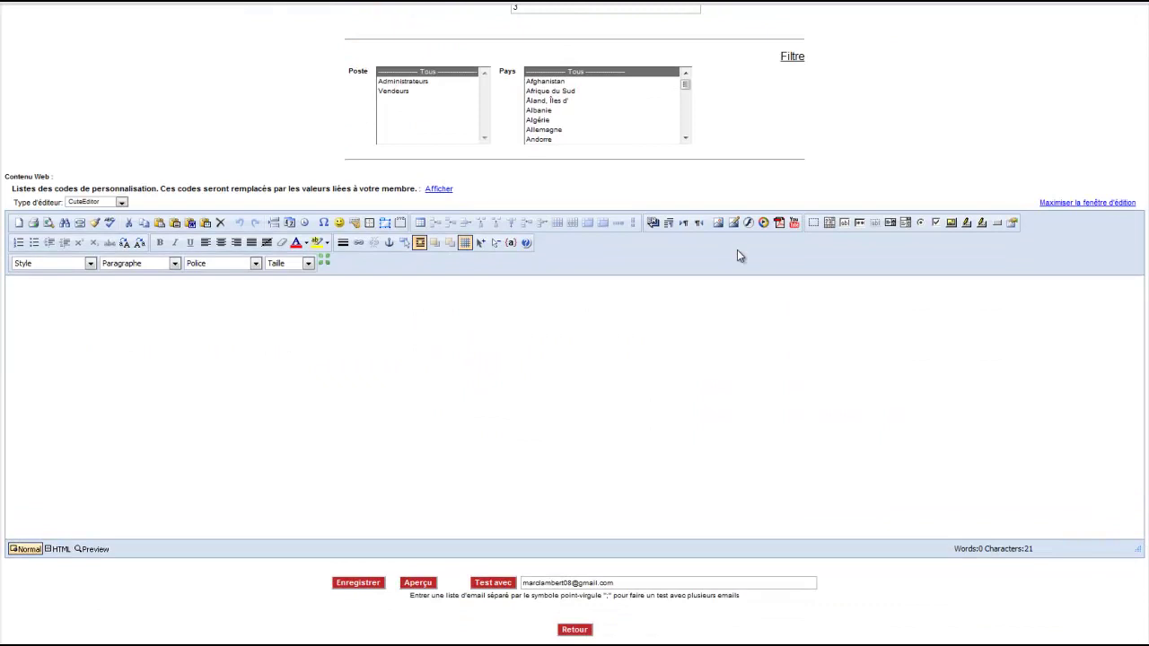
click(439, 189)
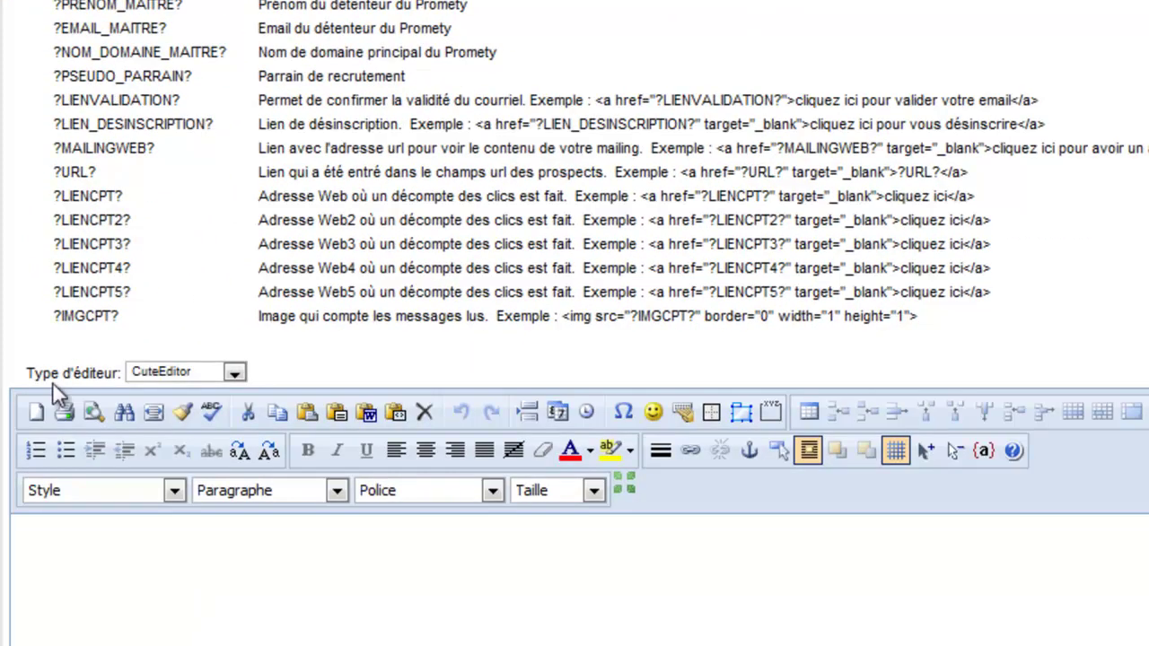
click(163, 585)
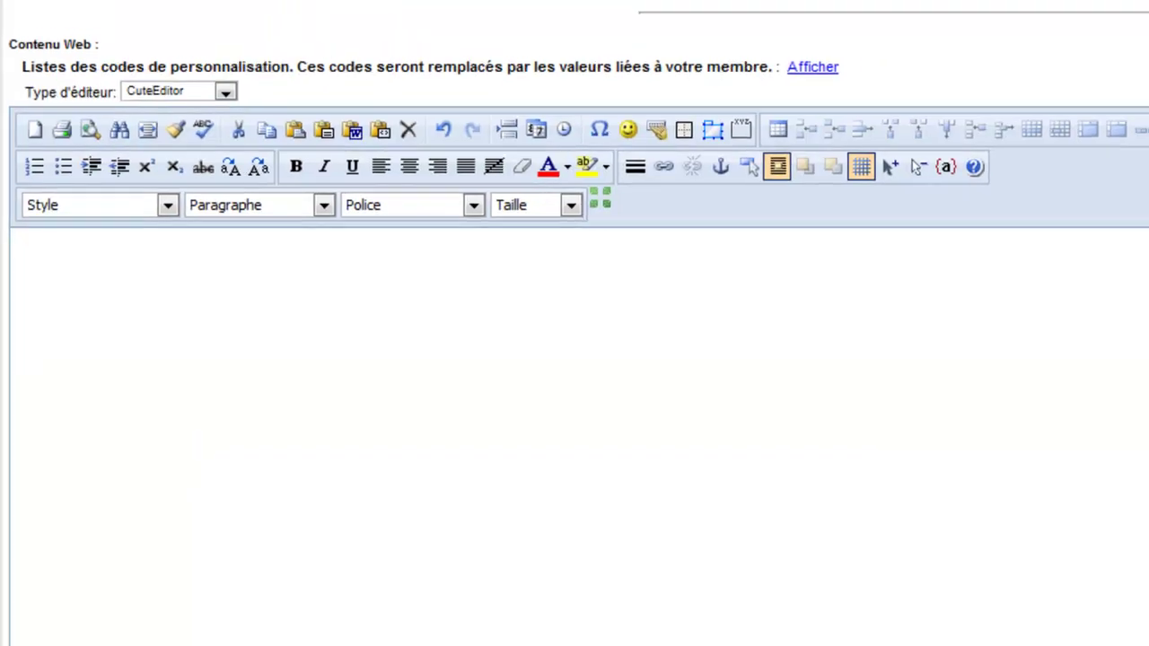
Type 'Bonjour ?Membre? votre adresse paypal est $paypal$' in the body, checking the personalisation codes
text(Bonjour)
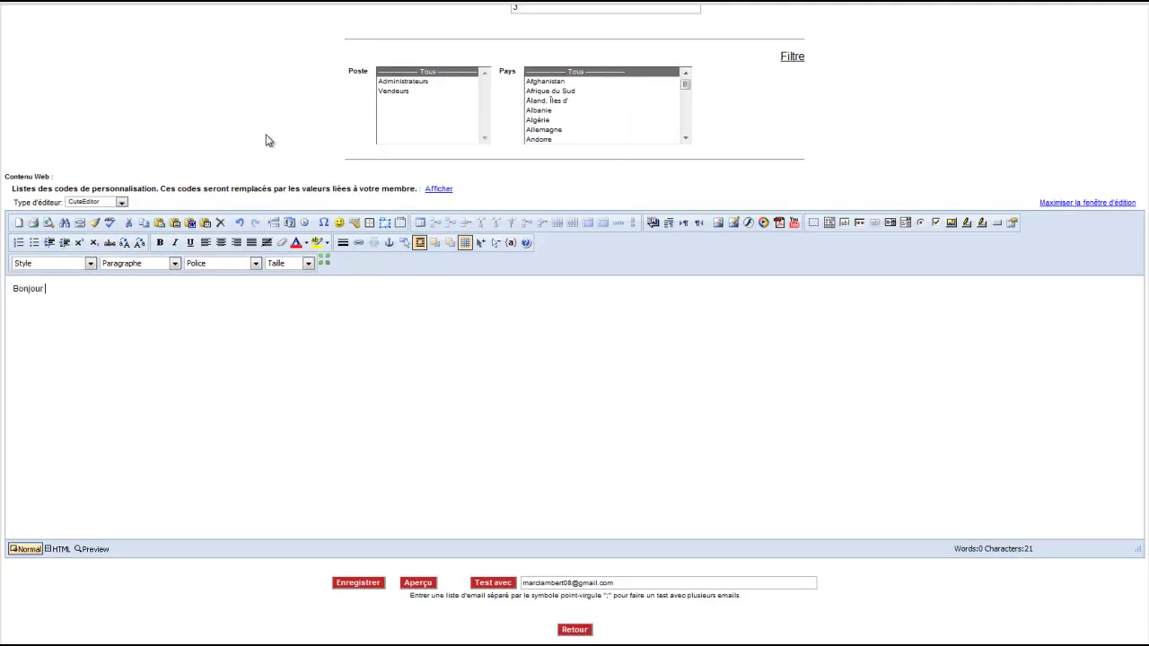
text( ?Membre)
text(?)
text(votre adresse paypal est)
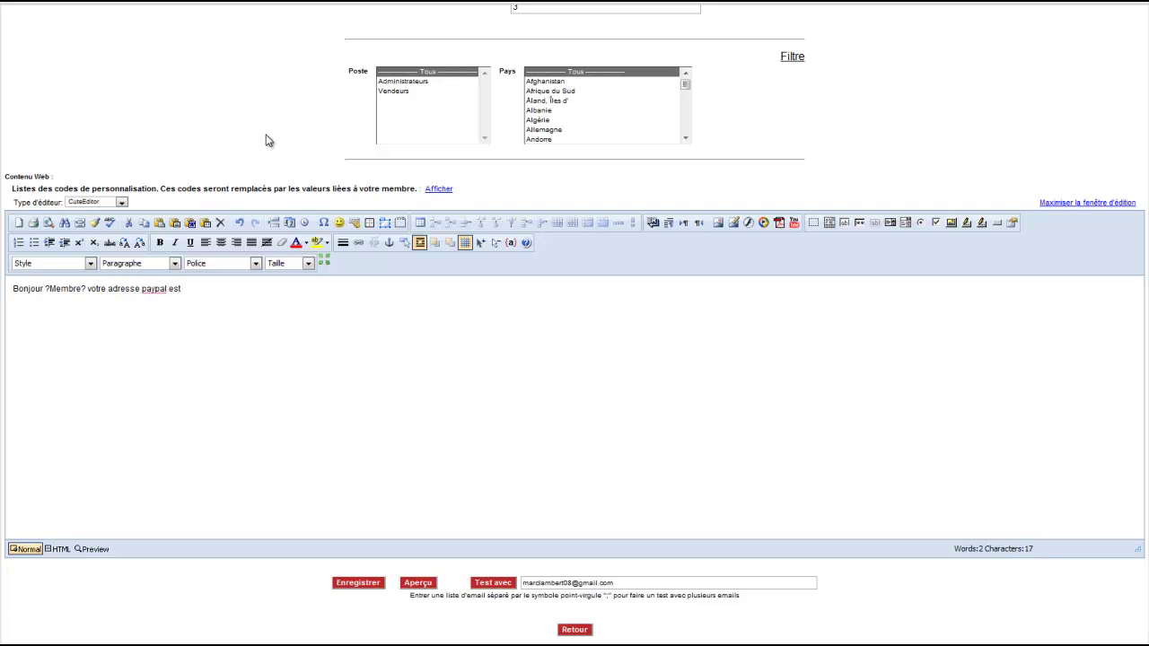
click(439, 189)
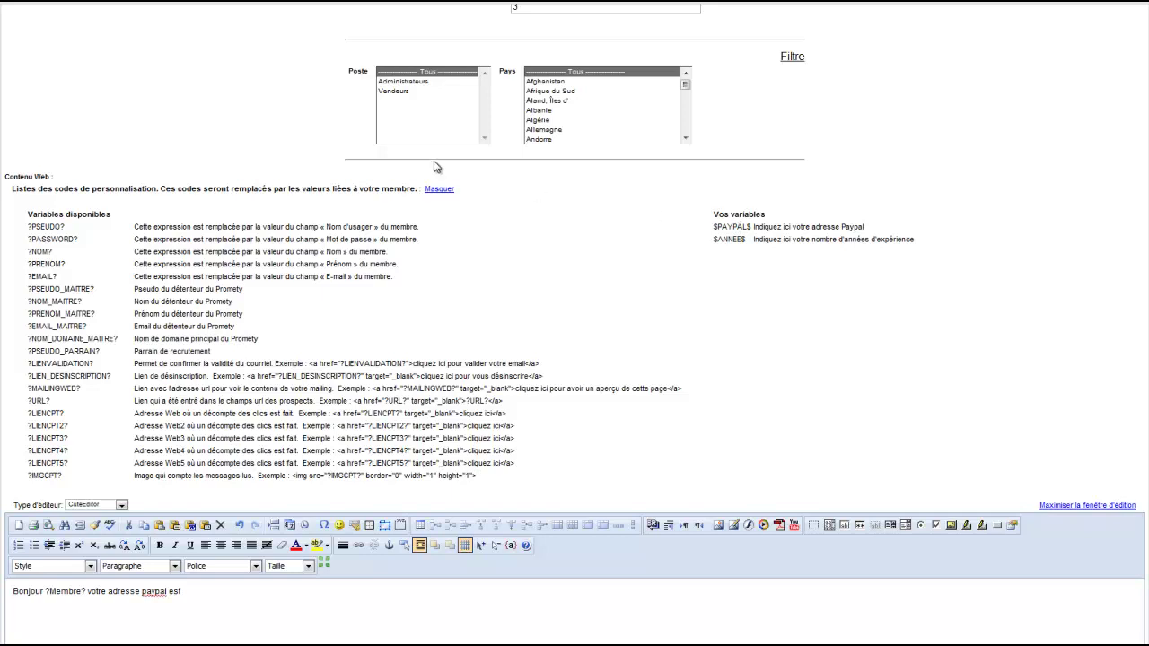
click(440, 189)
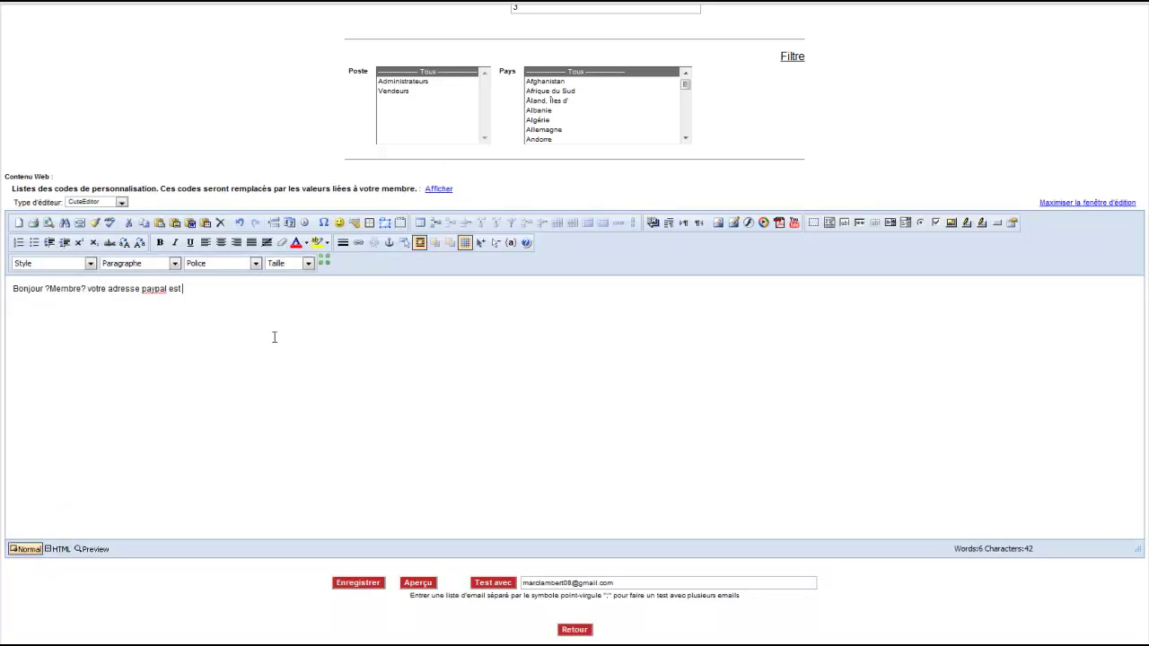
text($paypal$)
Replace the text after the greeting with the bookshop welcome invitation and the contact offer line
drag(258, 294, 2, 377)
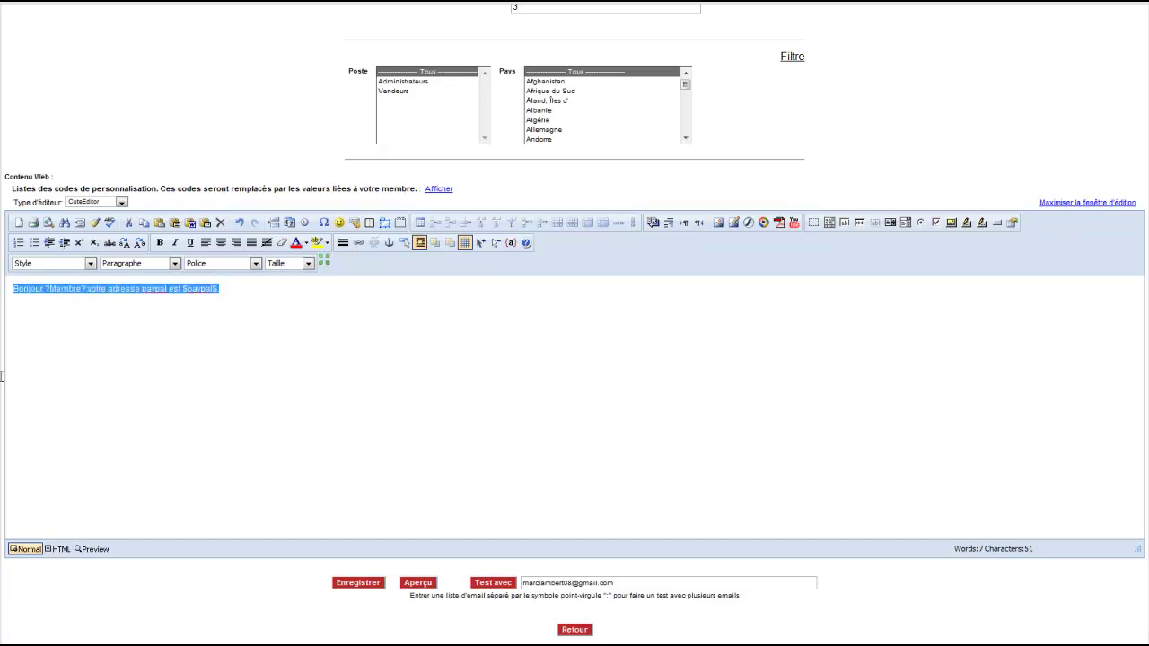
drag(219, 289, 88, 302)
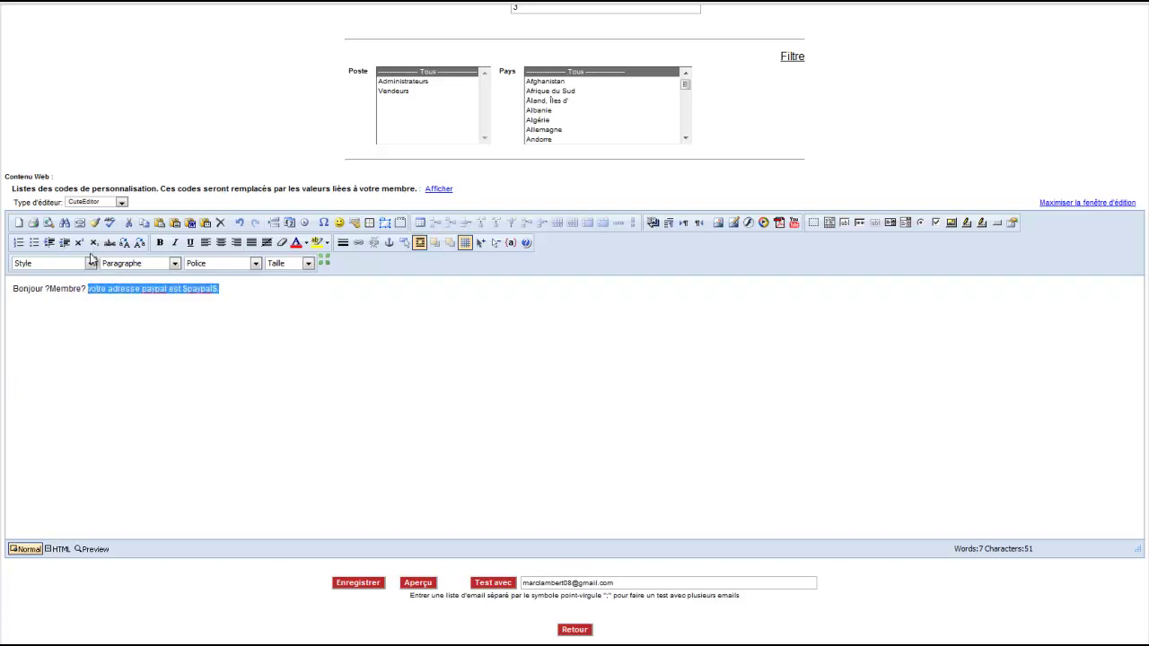
key(Return)
text(Bien)
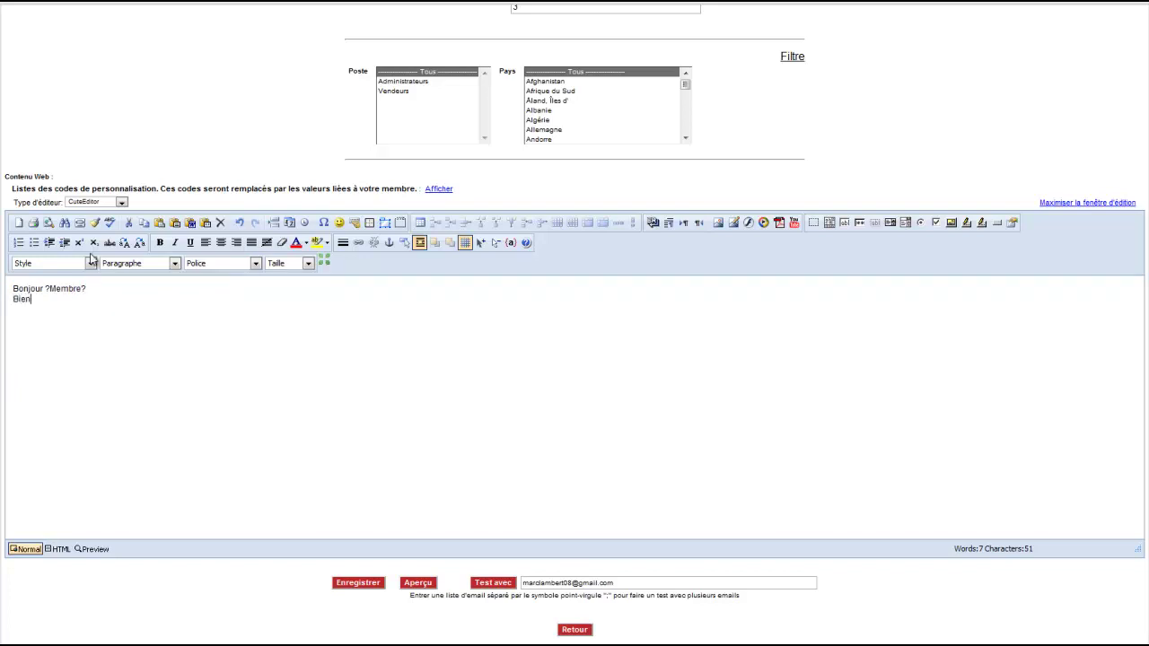
text(venue sur mon site. Je vous invite à v)
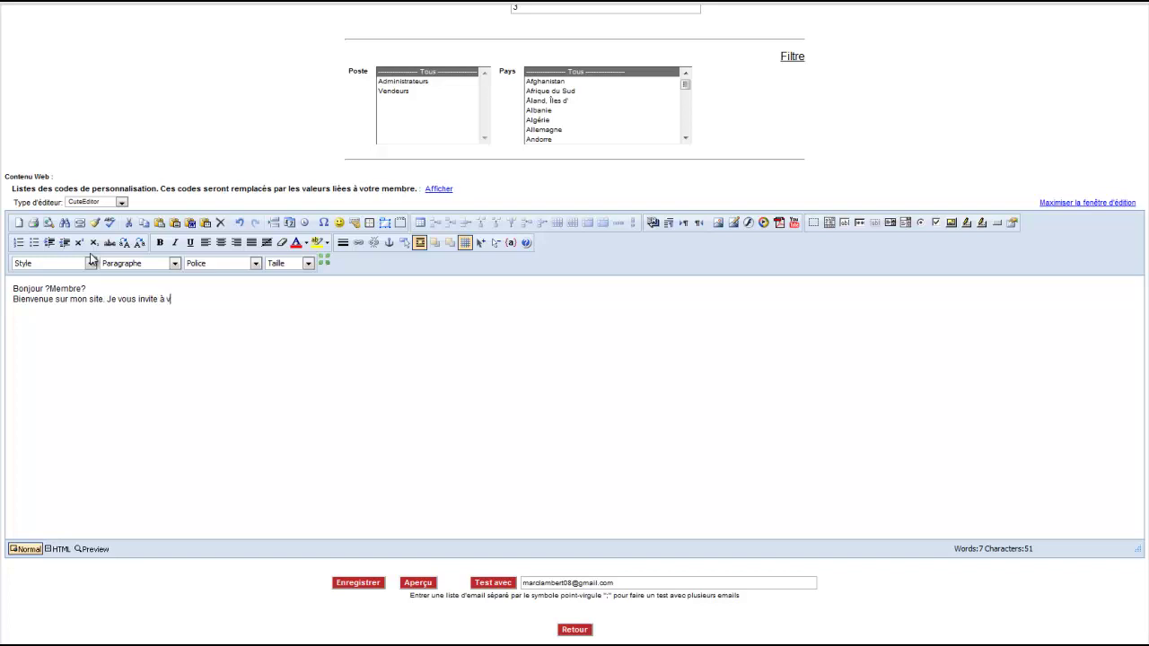
text(isiter ma librairie pour découvrir ce que j'ai à offrir)
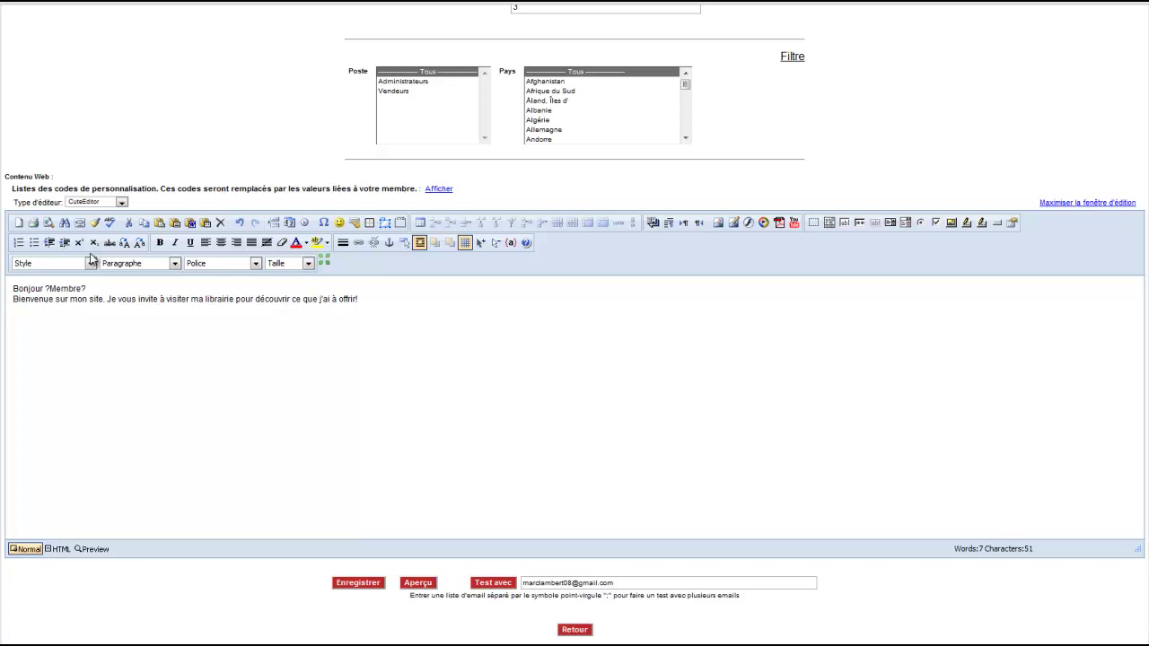
text(!)
key(Return)
text(Si vous avez des questions, n'hésitez-pas à me contacter)
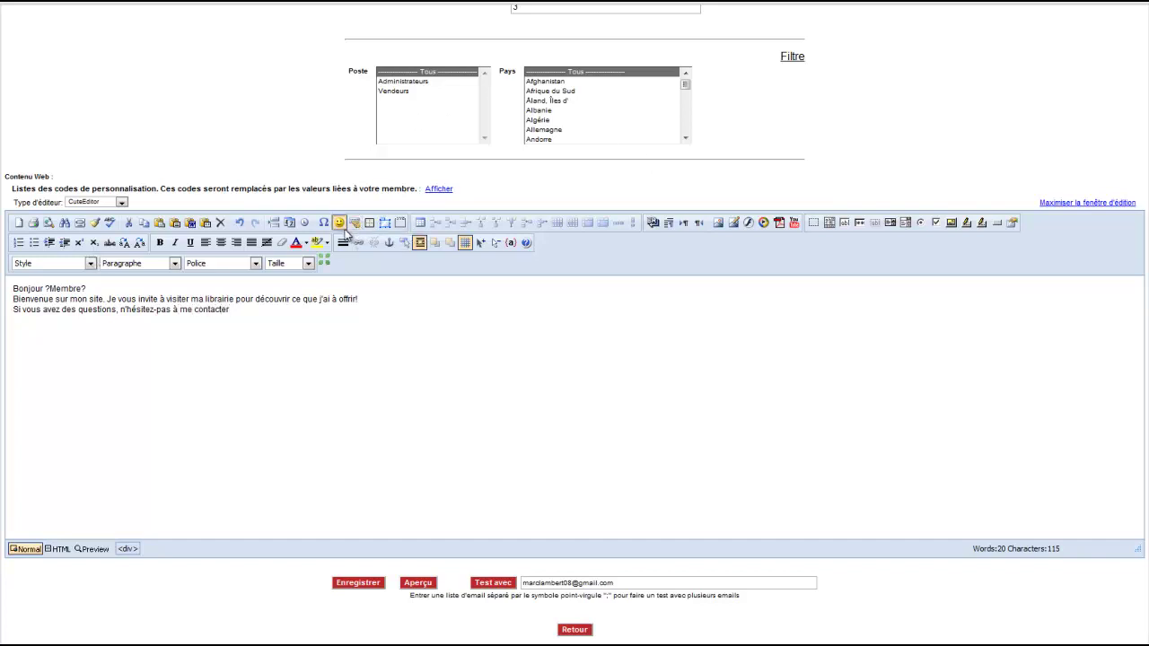
Add a smiley after 'contacter', then sign off with 'Cordialement,' and the signature
click(338, 222)
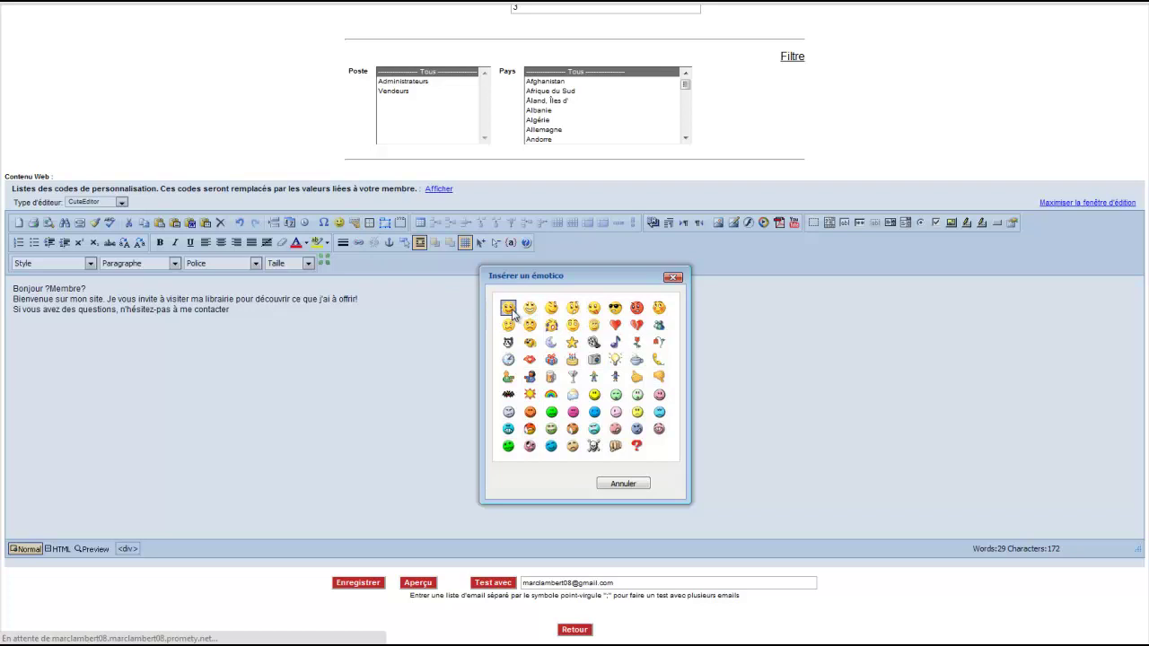
click(508, 309)
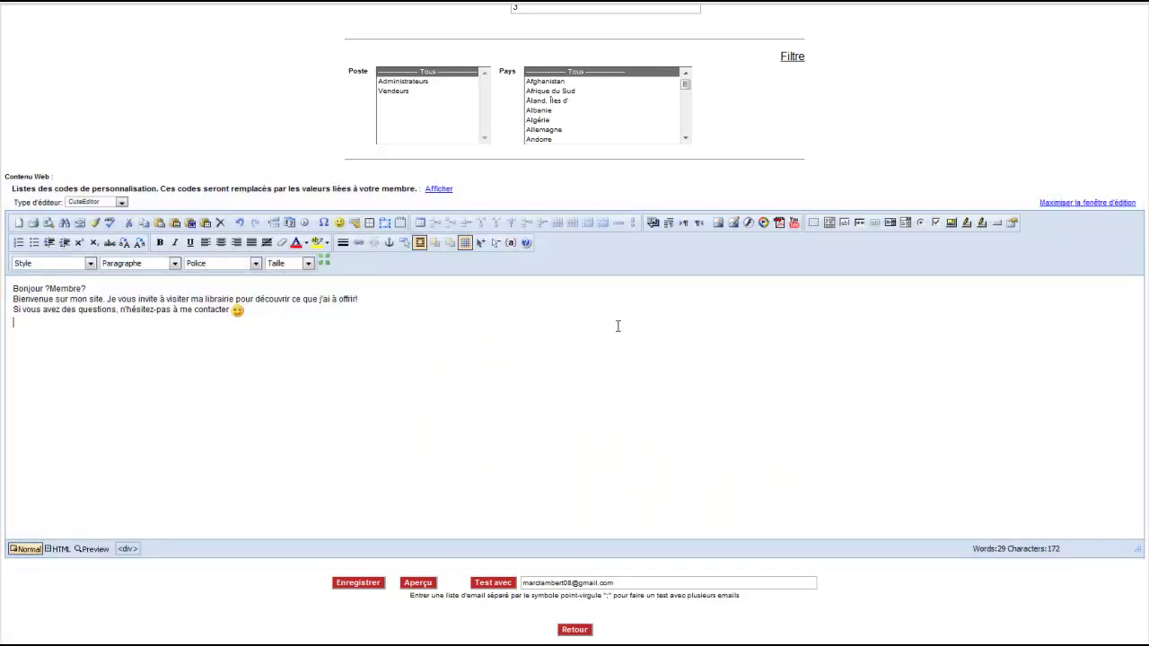
text(Cordialement,  )
text(Marc)
Put a blank line after 'Bonjour ?Membre?' and colour that greeting red
click(102, 286)
key(Return)
drag(90, 289, 3, 297)
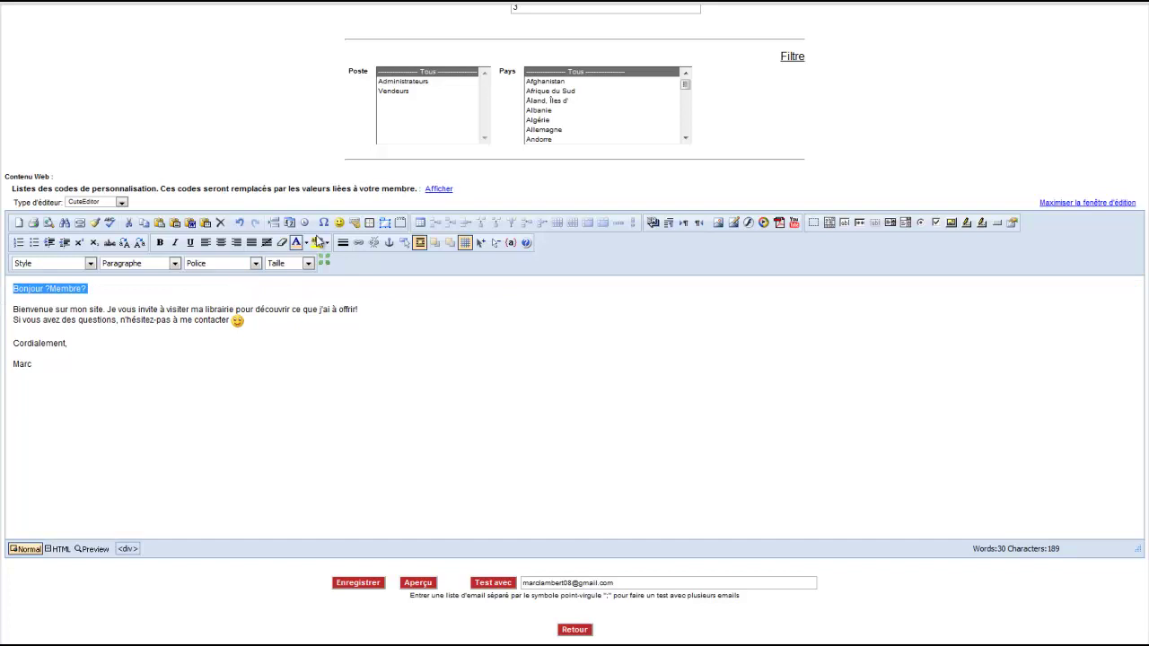
click(294, 244)
click(280, 427)
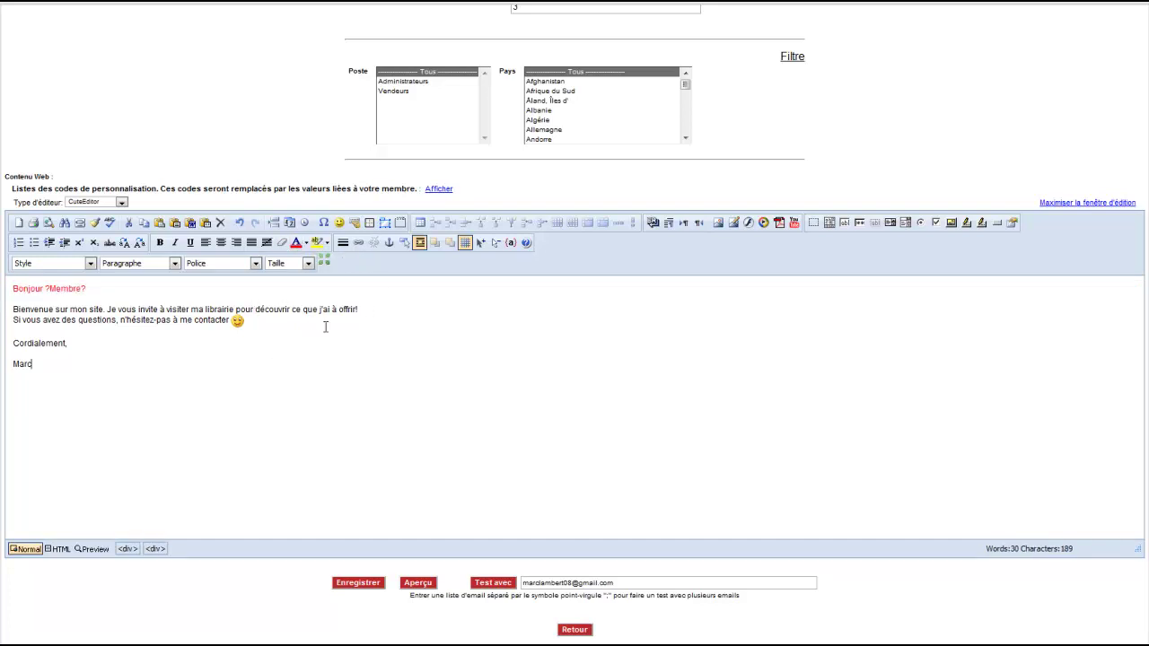
Make the 'Cordialement,' sign-off italic
drag(67, 343, 3, 343)
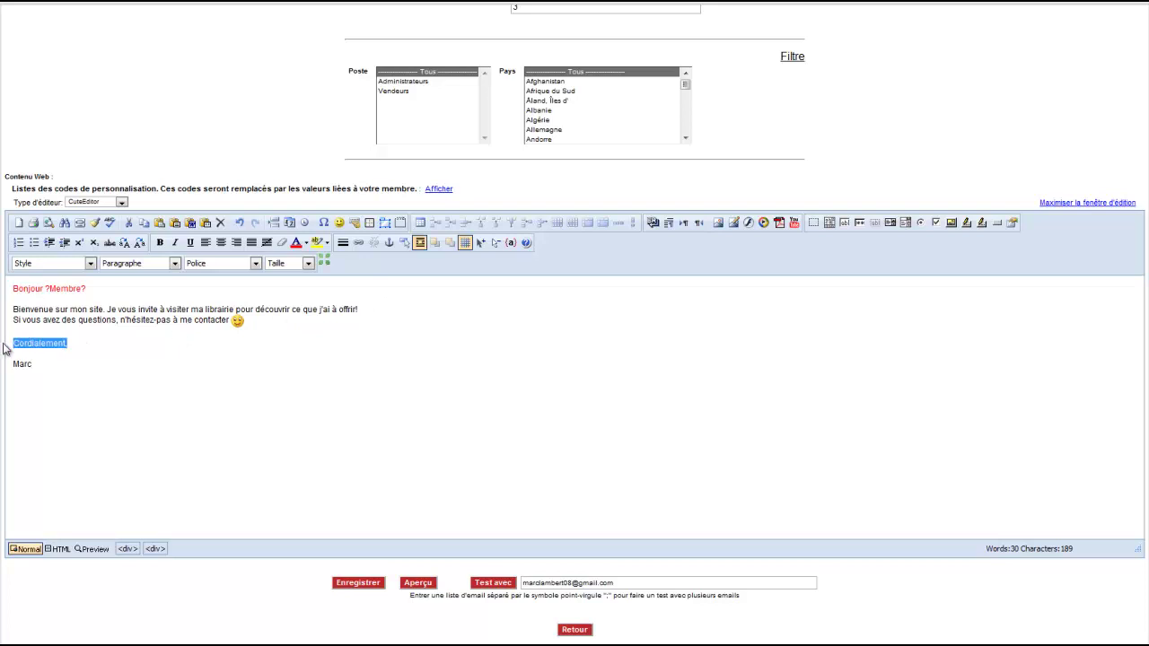
click(174, 242)
click(238, 359)
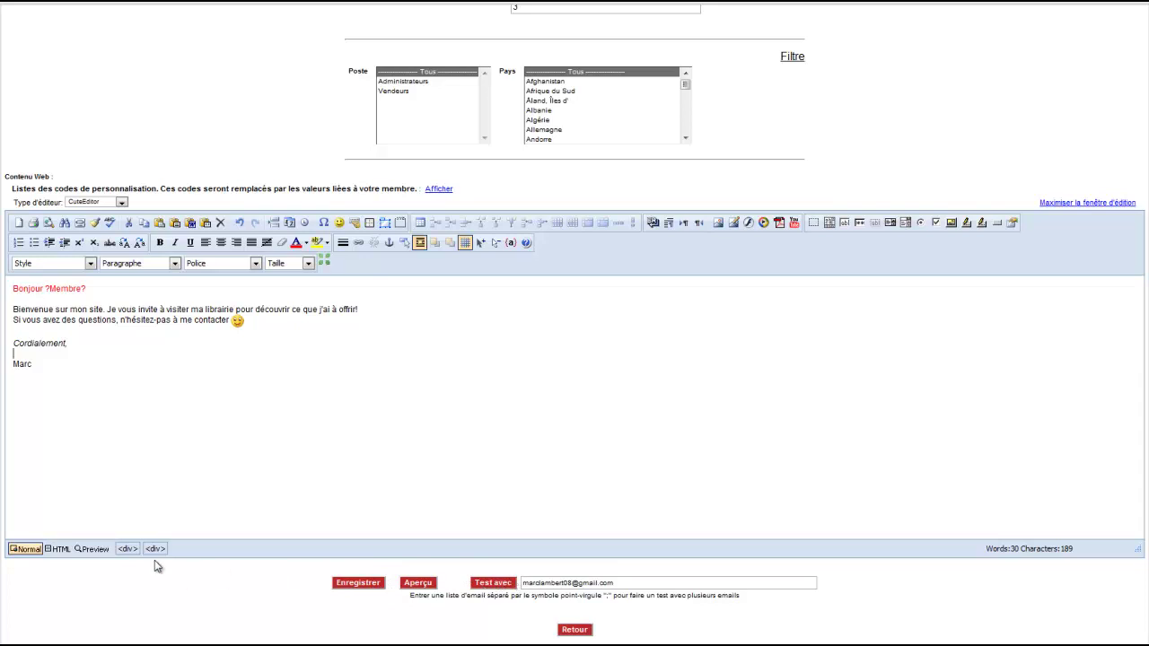
Save the 'Bienvenue sur mon site' mailing and go back to the Mails automatiques list
click(357, 584)
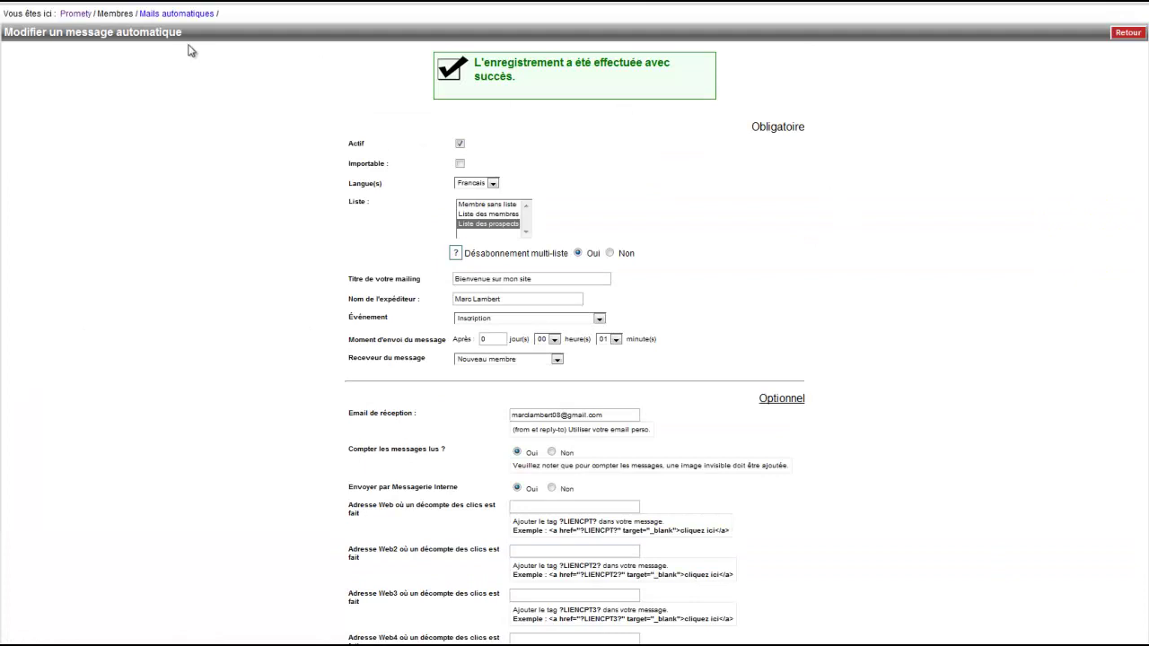
scroll(217, 213, down, 3)
scroll(217, 214, down, 4)
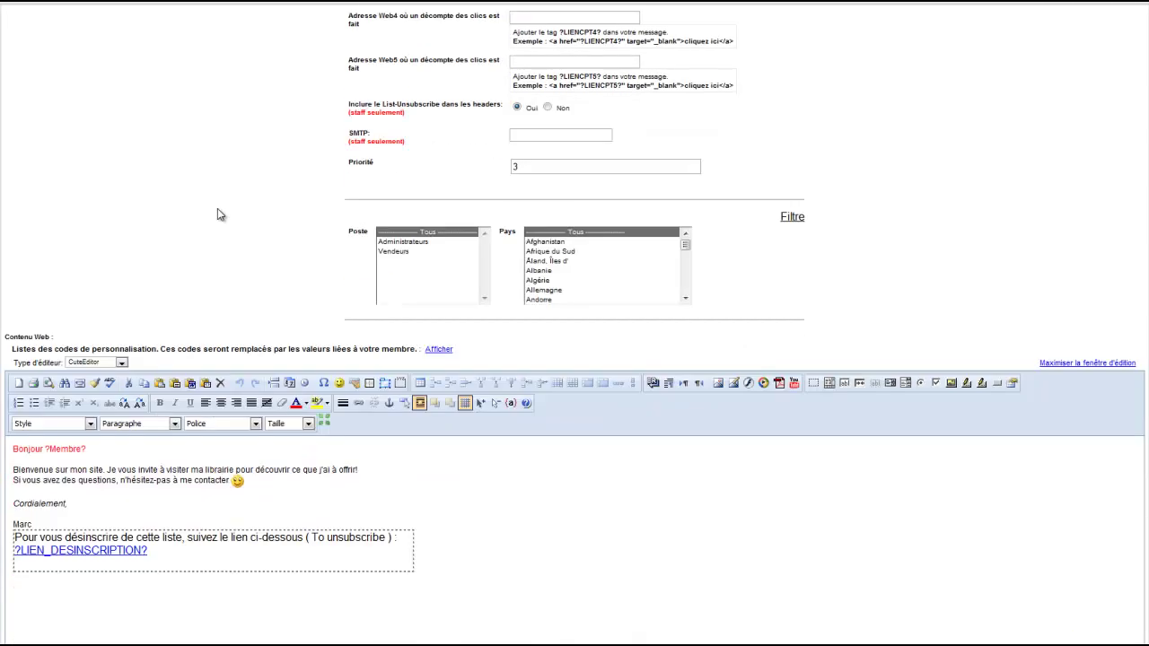
scroll(217, 214, down, 2)
scroll(217, 213, up, 9)
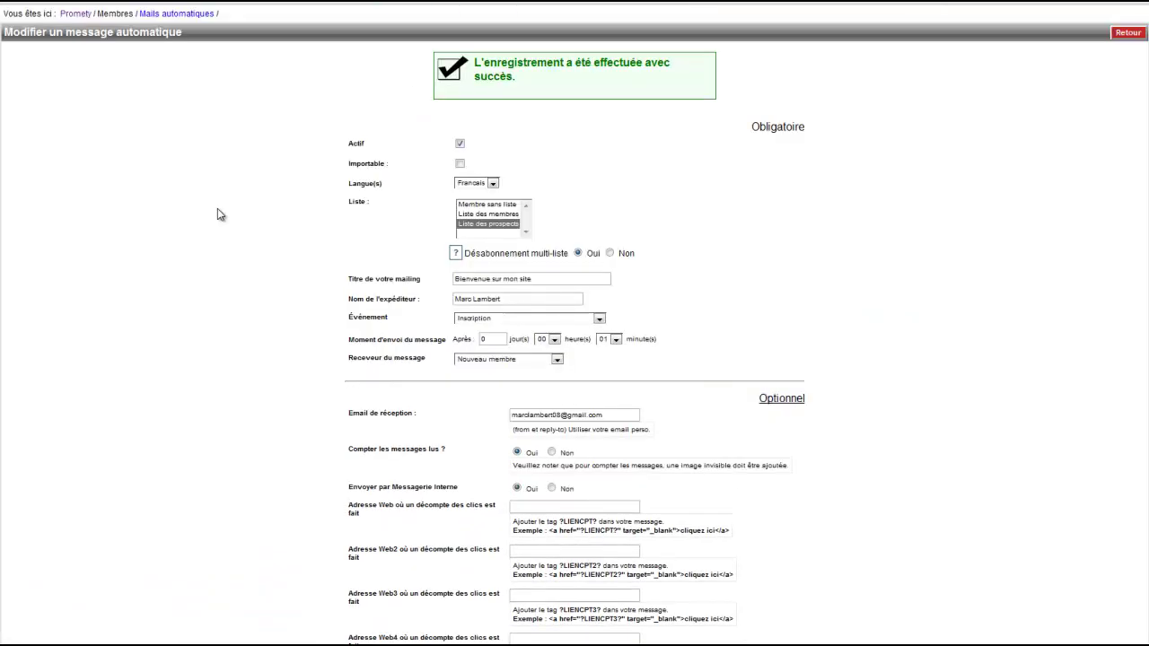
click(1126, 32)
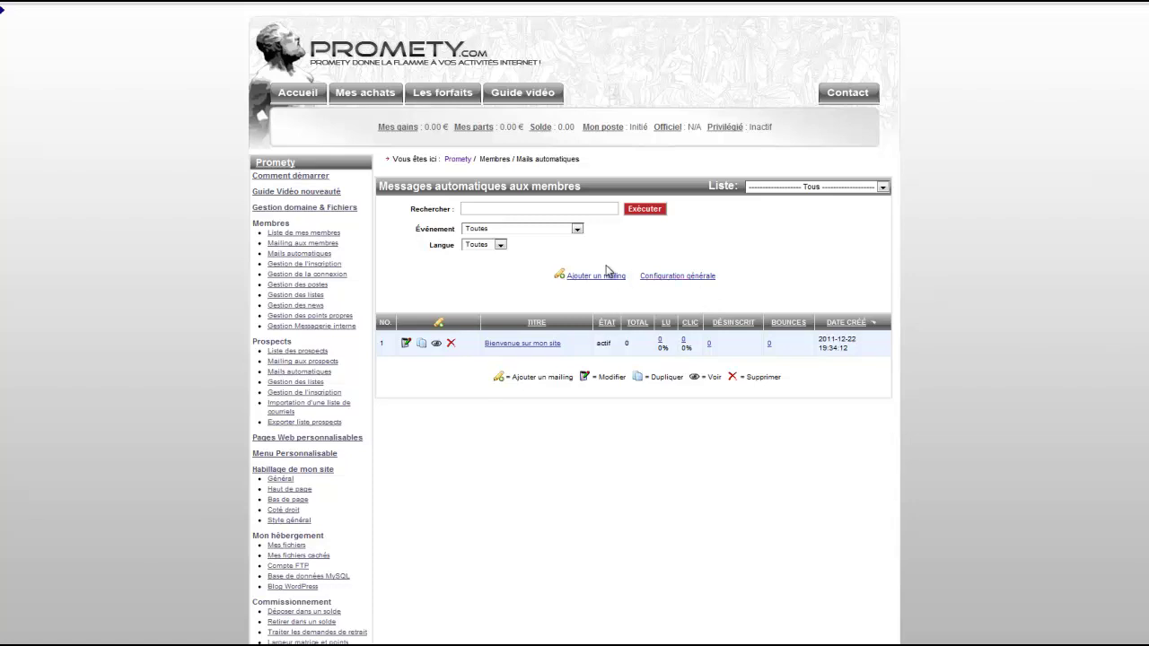
Start a new Liste des prospects mailing titled 'Est-ce que je peux vous aider?'
drag(624, 276, 776, 196)
click(830, 187)
click(824, 206)
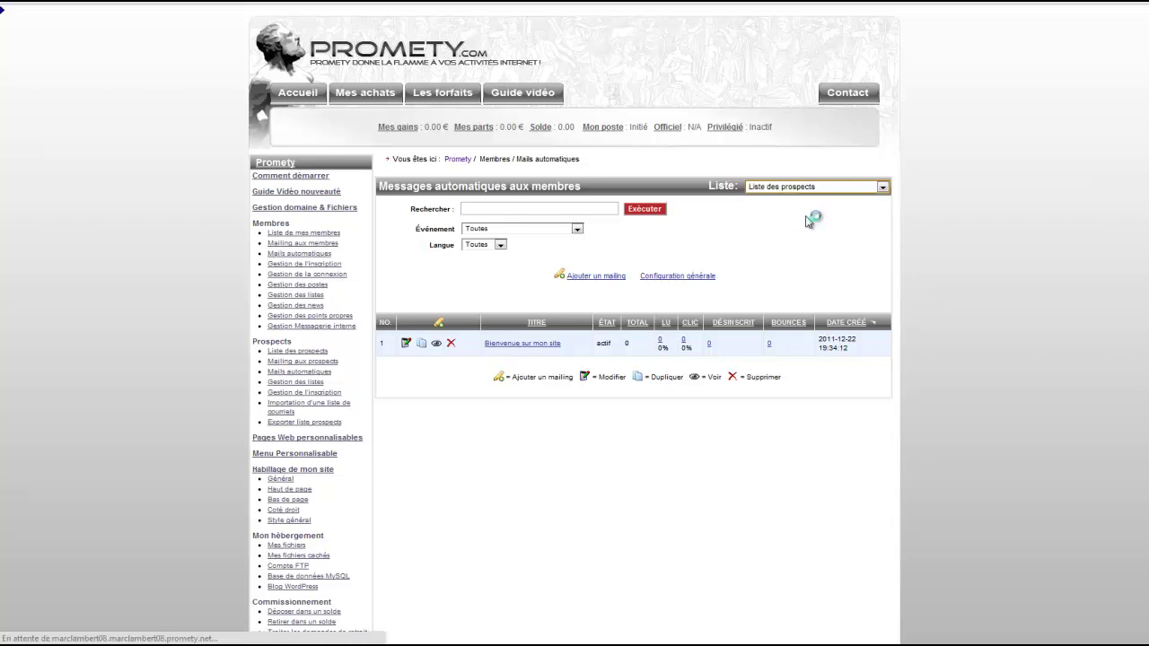
click(598, 276)
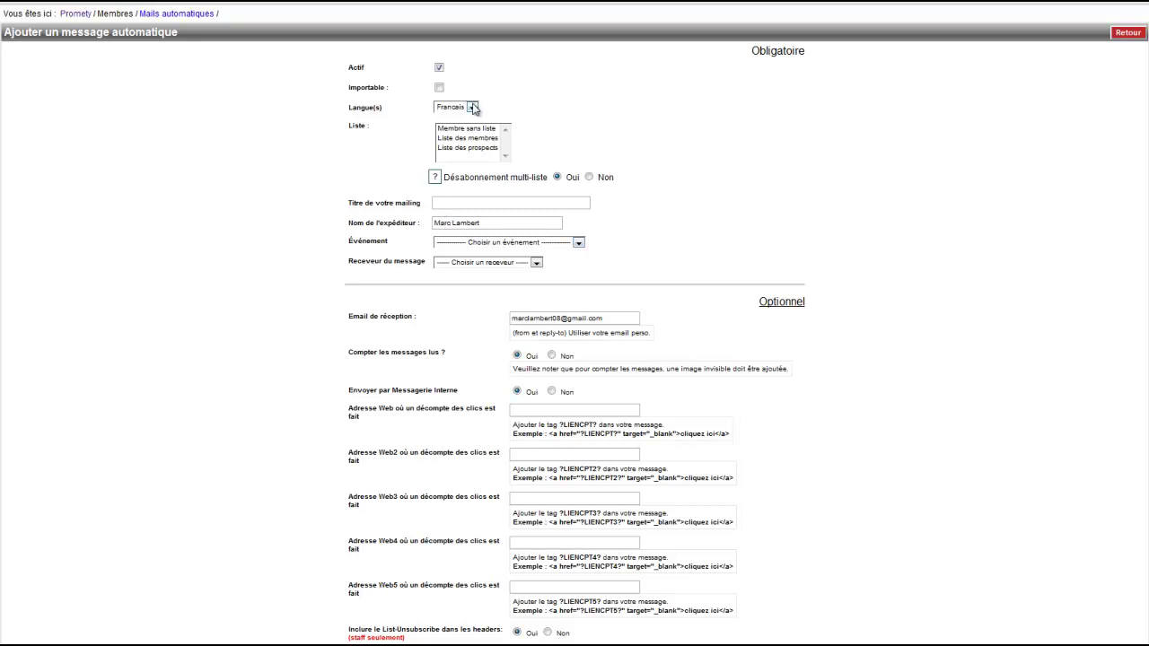
click(481, 149)
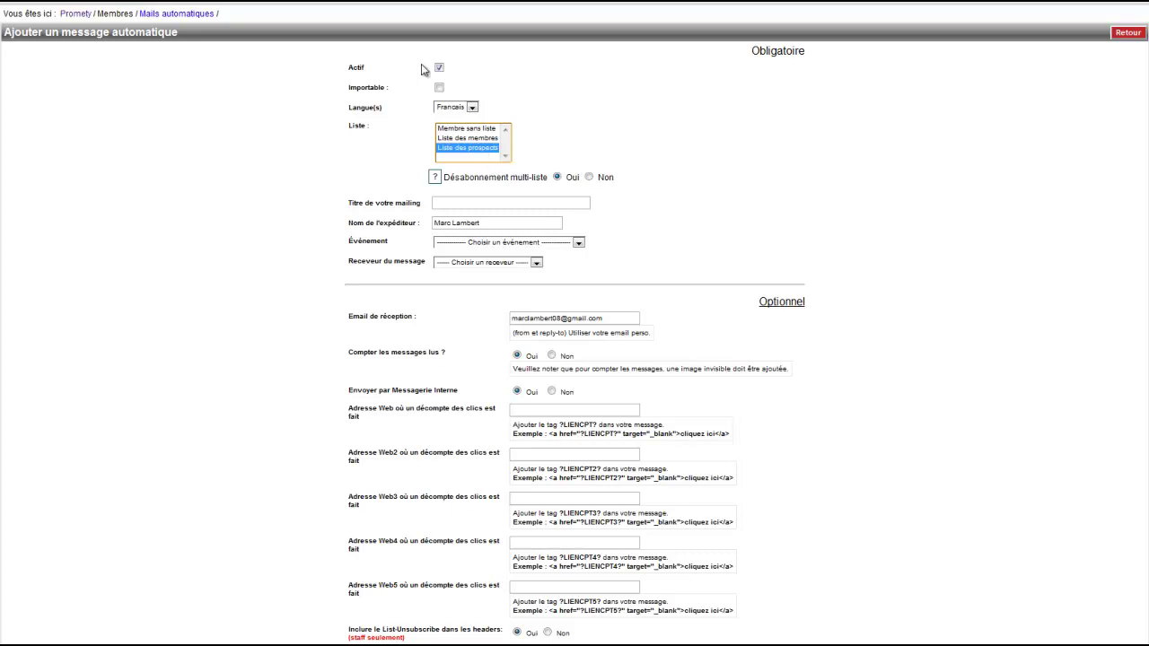
click(492, 203)
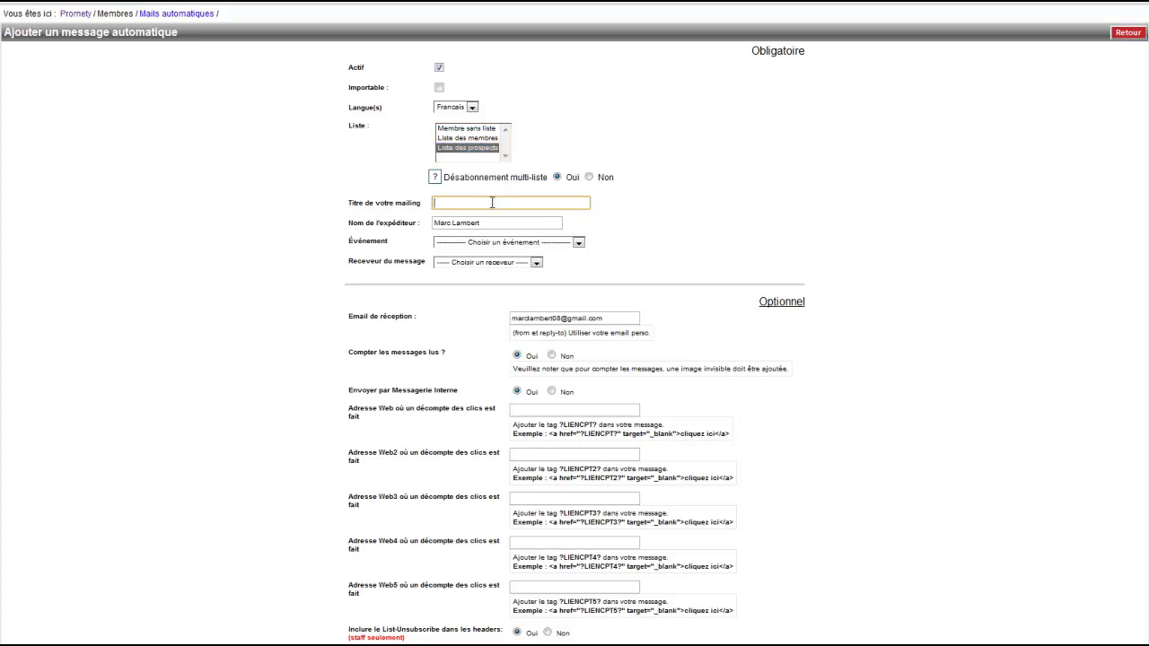
text(Est-ce que je peux vous aider?)
Trigger it on Inscription after 0 days 12 hours, sent to Nouveau membre
click(525, 243)
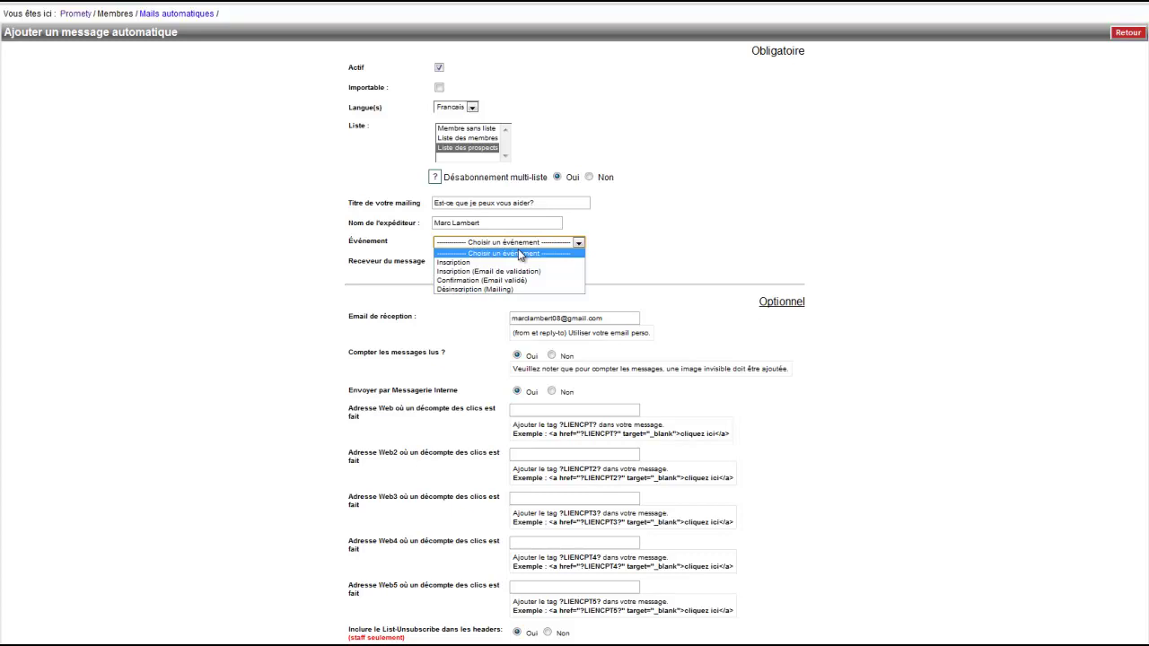
click(525, 263)
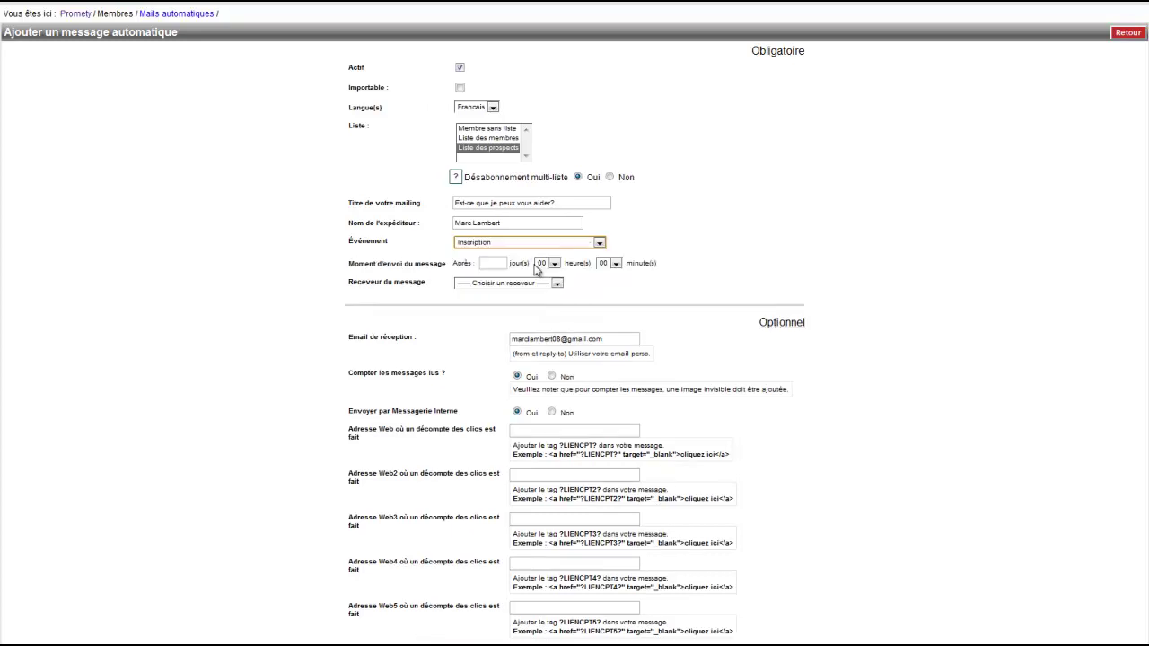
click(482, 263)
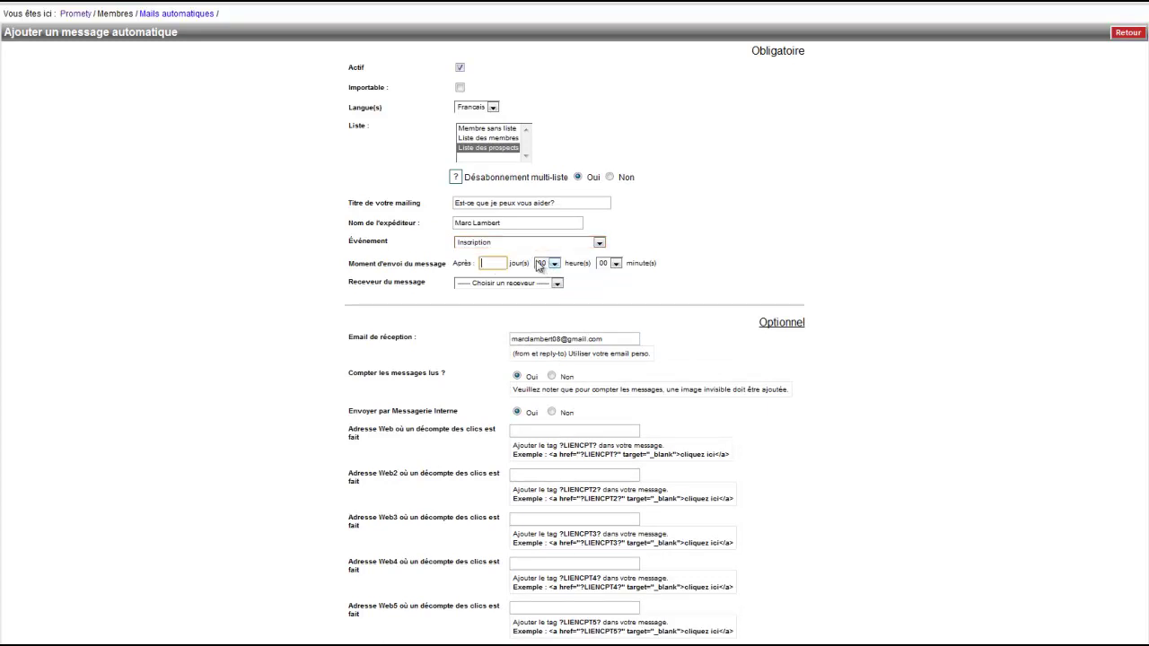
click(540, 264)
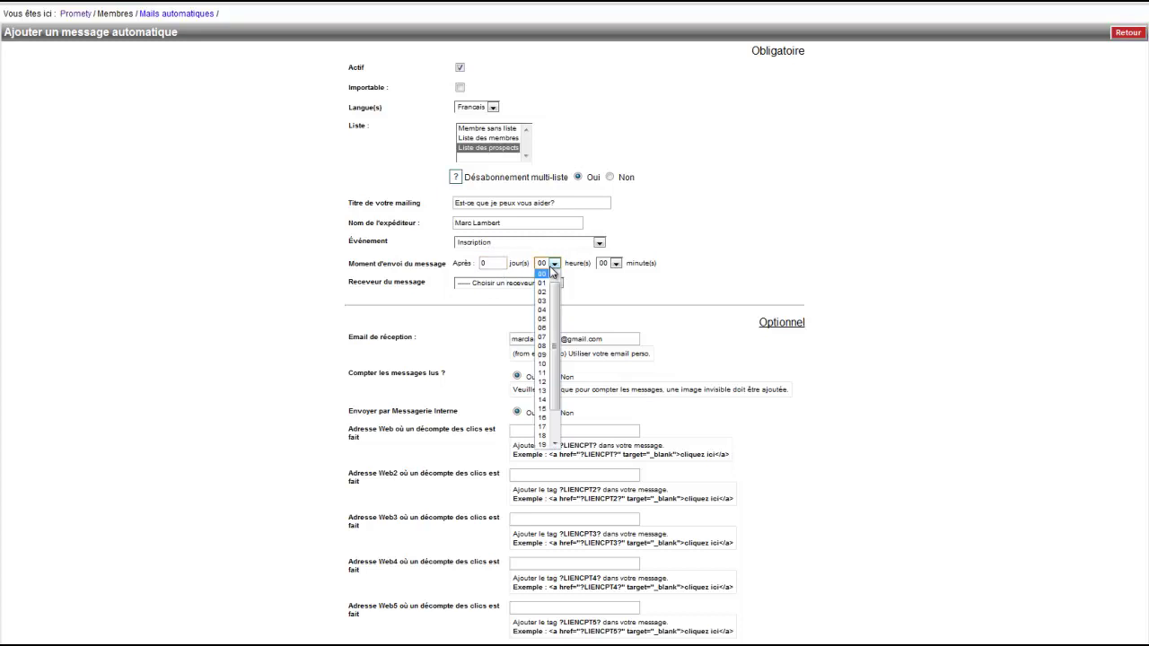
click(544, 382)
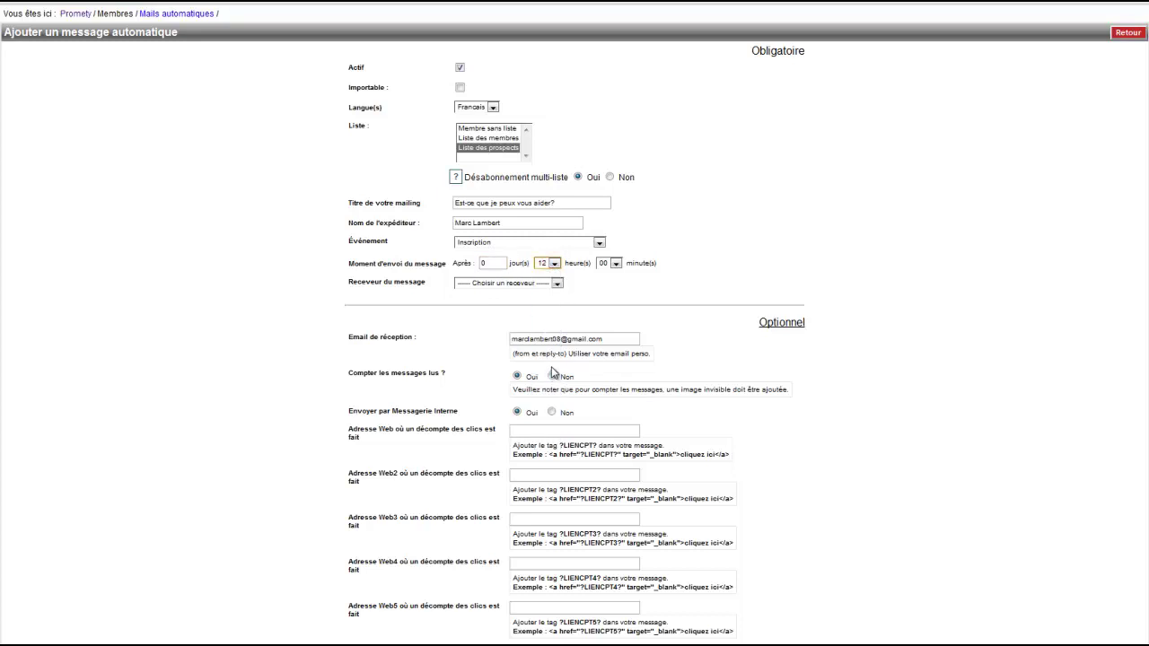
click(545, 284)
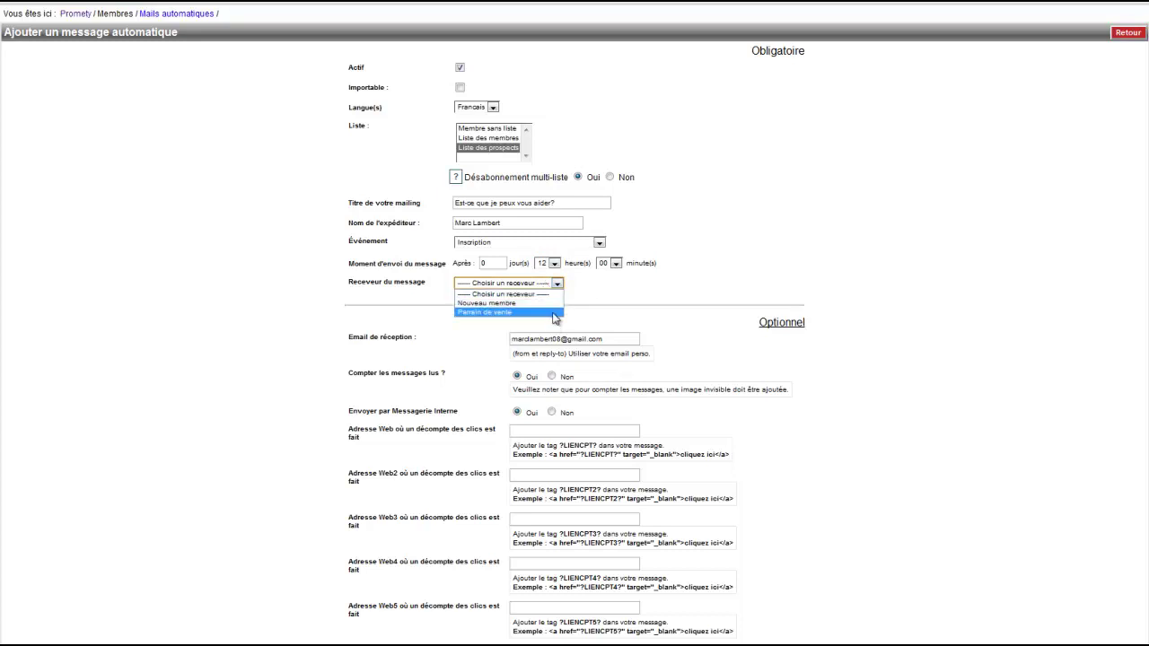
click(551, 306)
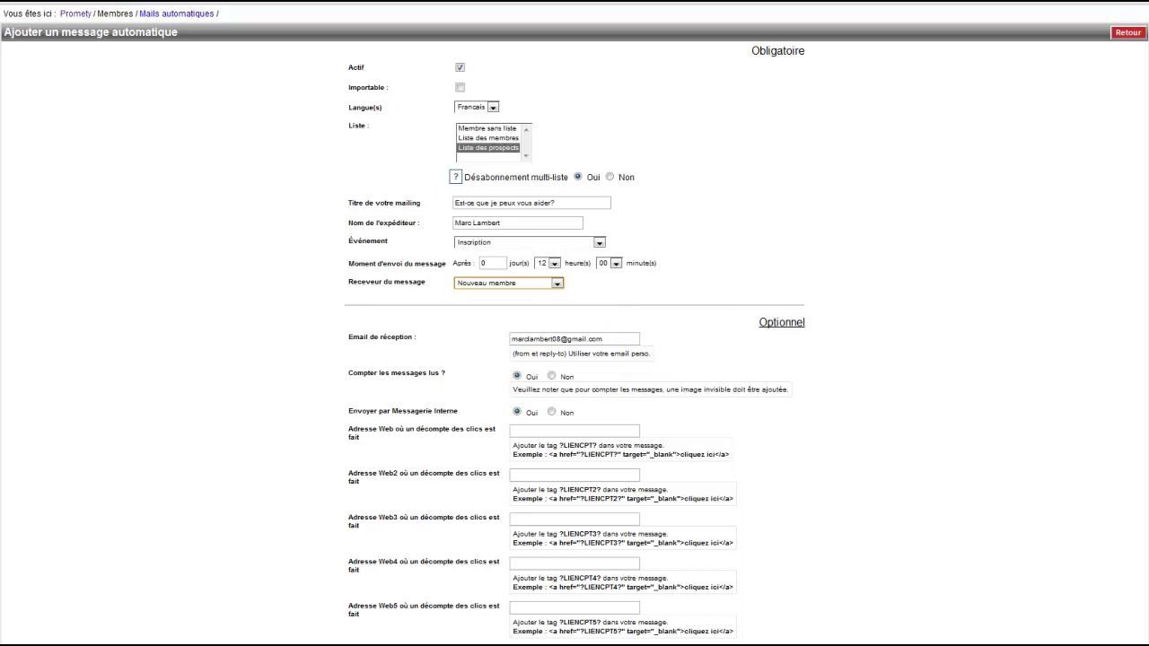
scroll(575, 323, down, 2)
scroll(575, 323, down, 5)
scroll(525, 348, down, 1)
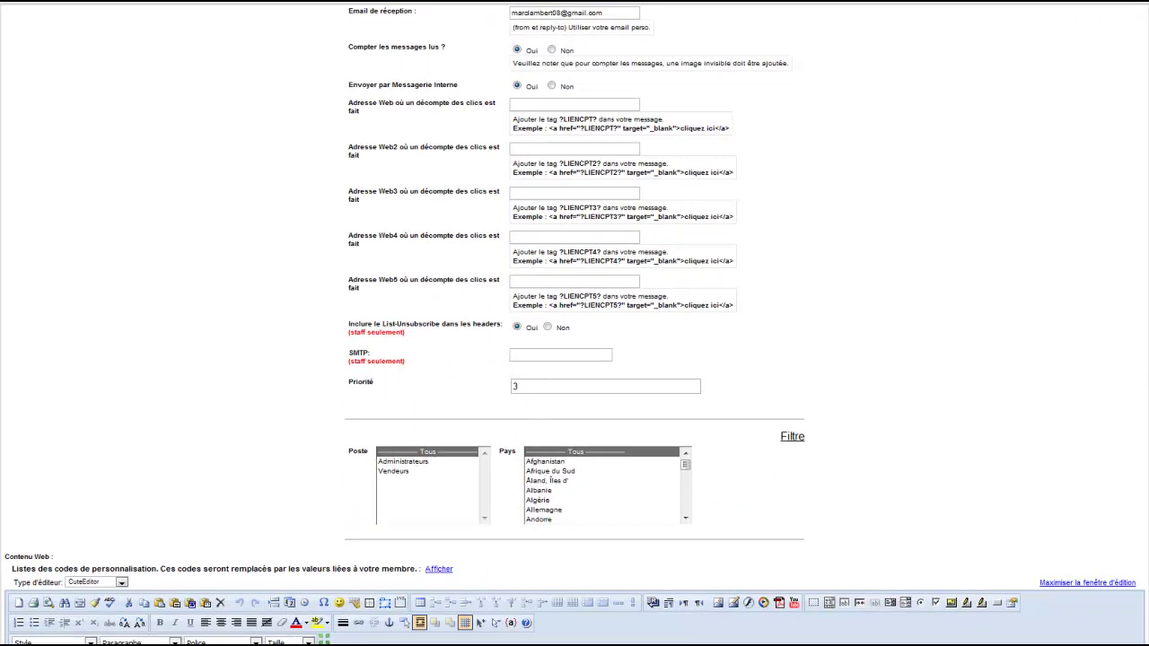
scroll(574, 323, down, 5)
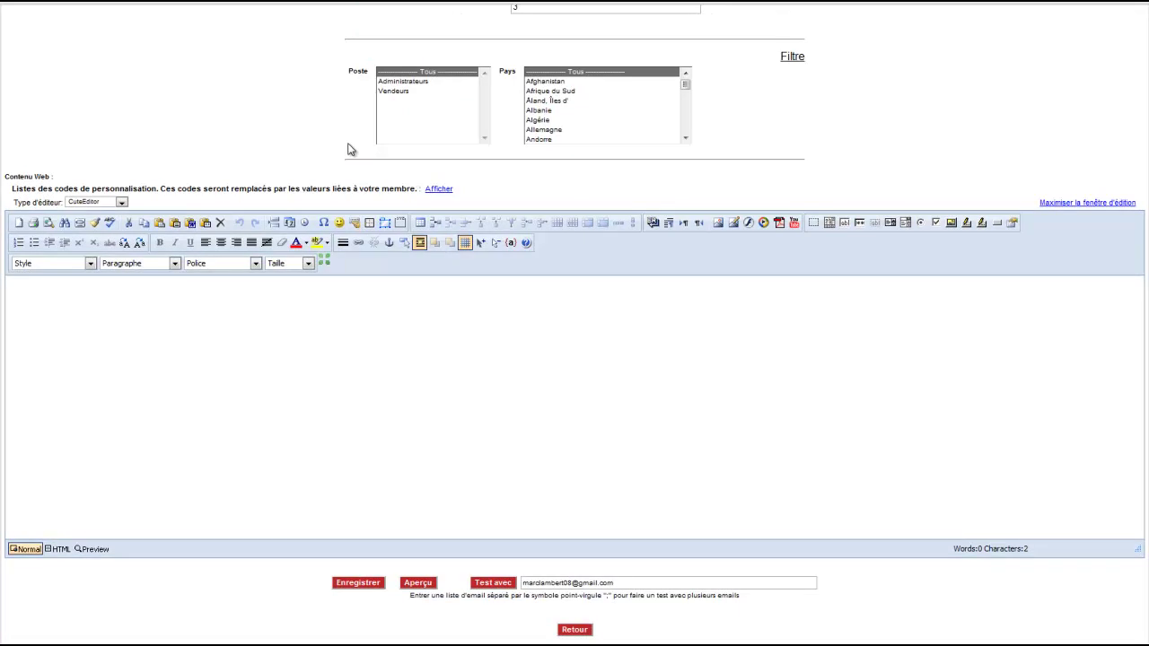
Type 'Bonjour cher ?Membre?' and a paragraph offering help and inviting a shop visit, then show the personalisation codes
click(232, 372)
text(Bonjour cher)
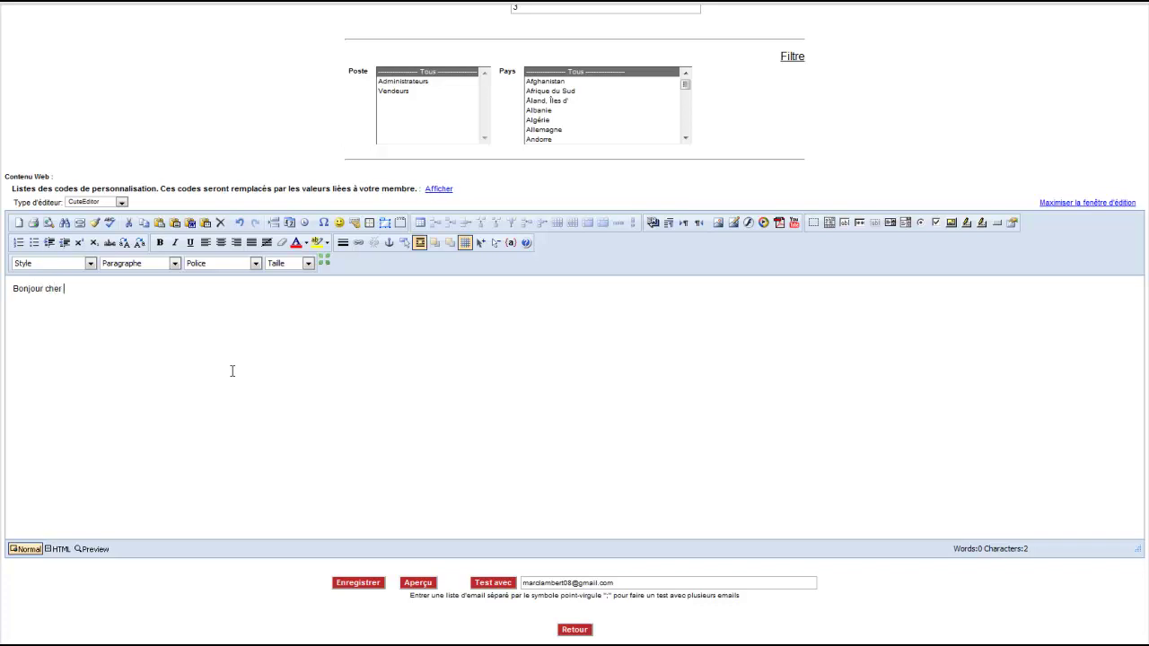
text( ?Membre?)
key(Return)
text(Est-ce qeu)
key(BackSpace)
key(BackSpace)
text(ue nous pouvo)
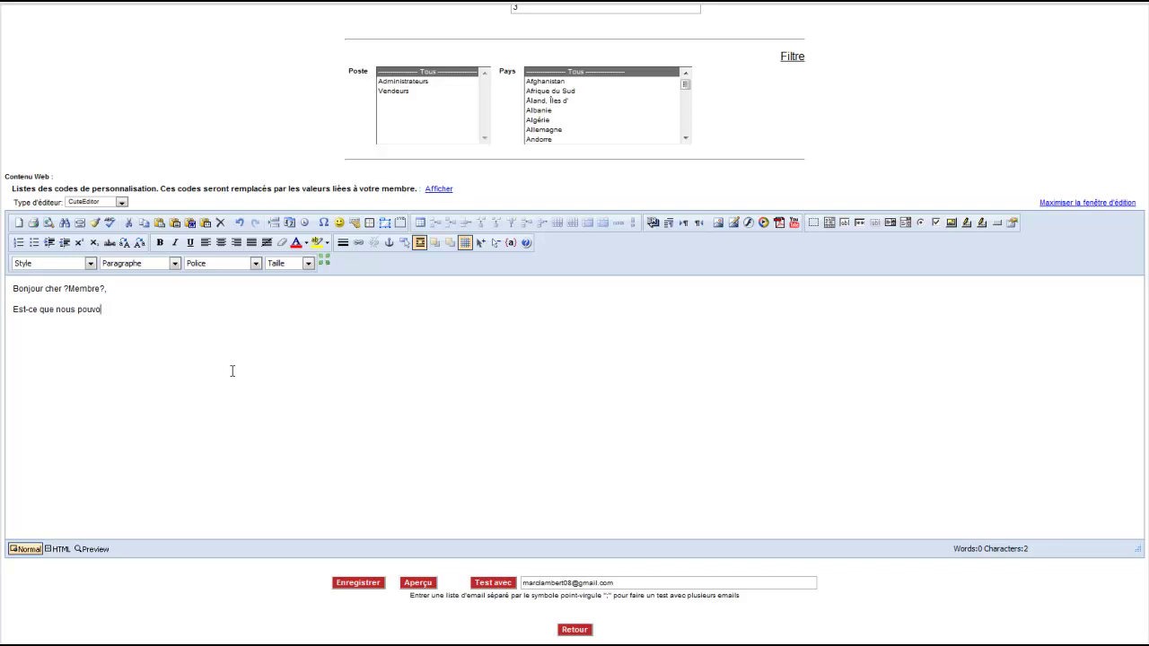
text(ns vous aider? On peut voir que vous semblez hésiter)
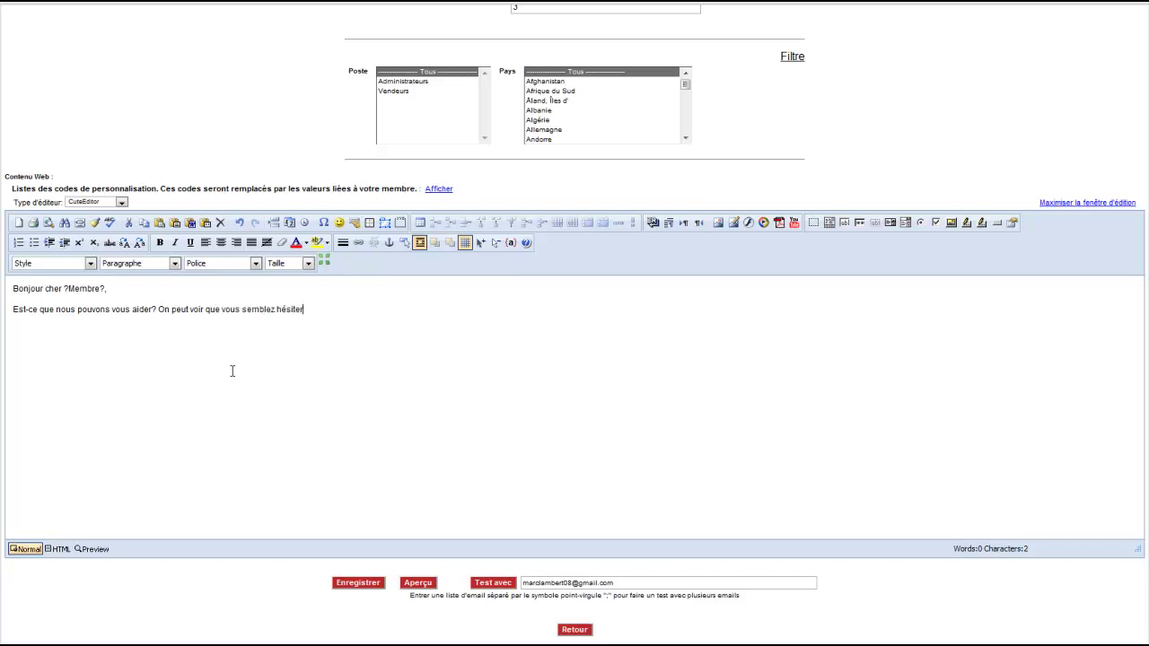
text(. N'hésitez pas à visiter notre bouti)
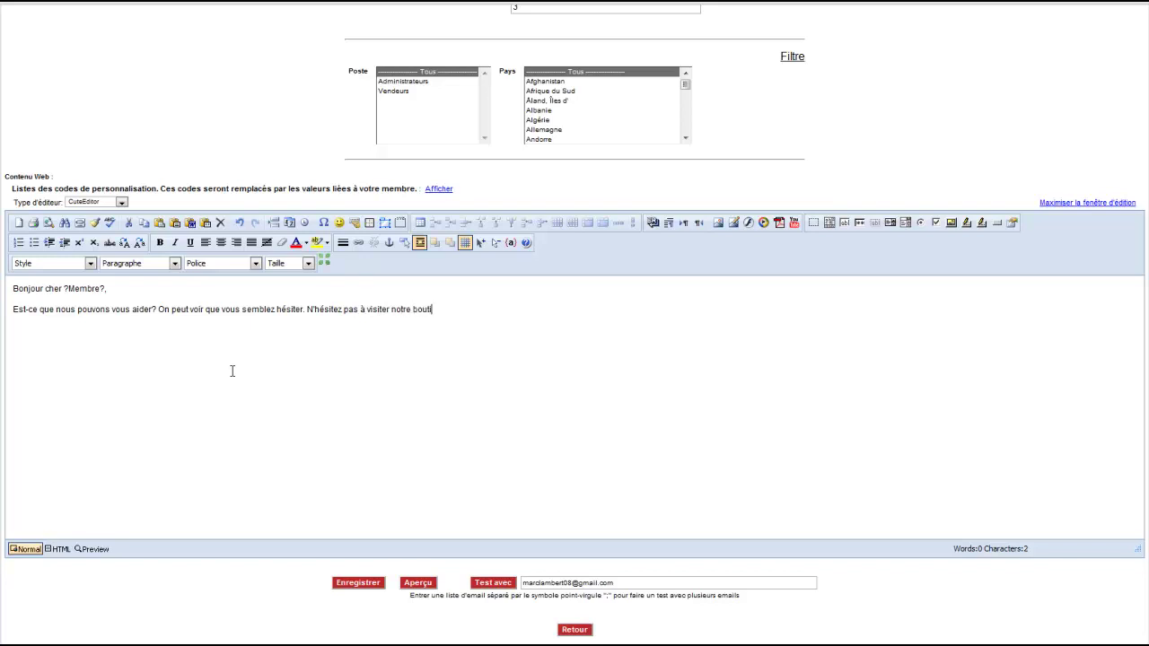
text(que. Vous pouvez même la voir dans ce message)
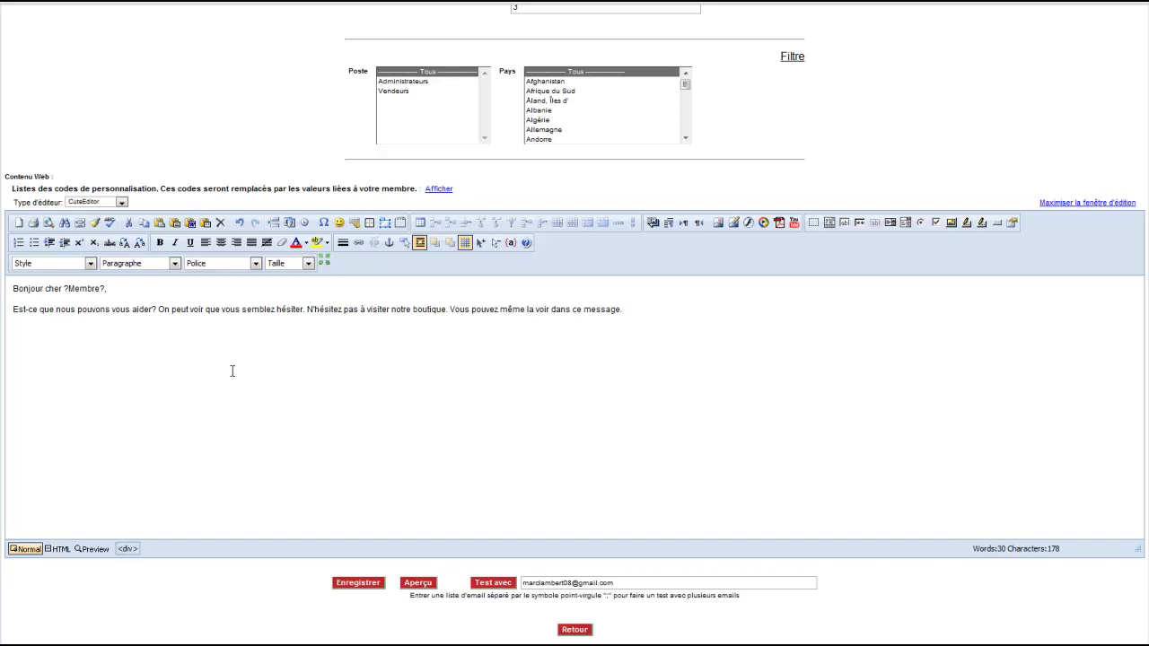
click(439, 189)
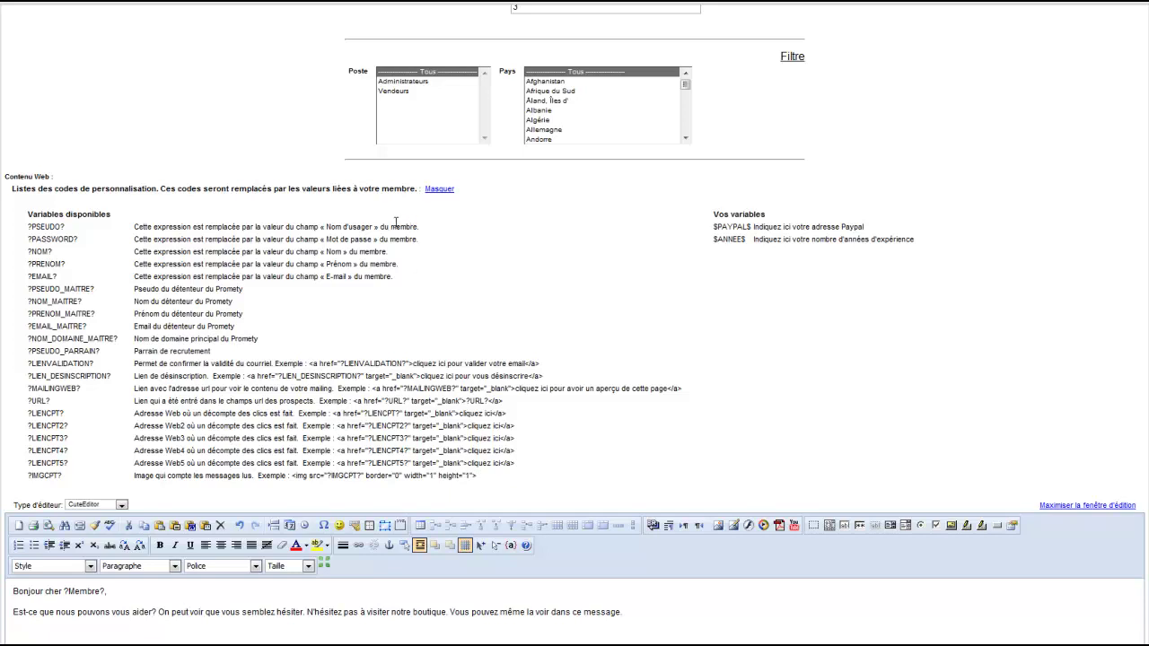
Replace the last sentence with 'Vous pouvez la consulter en ligne.' and add a 'Cordialement,' sign-off with a signature name
click(439, 190)
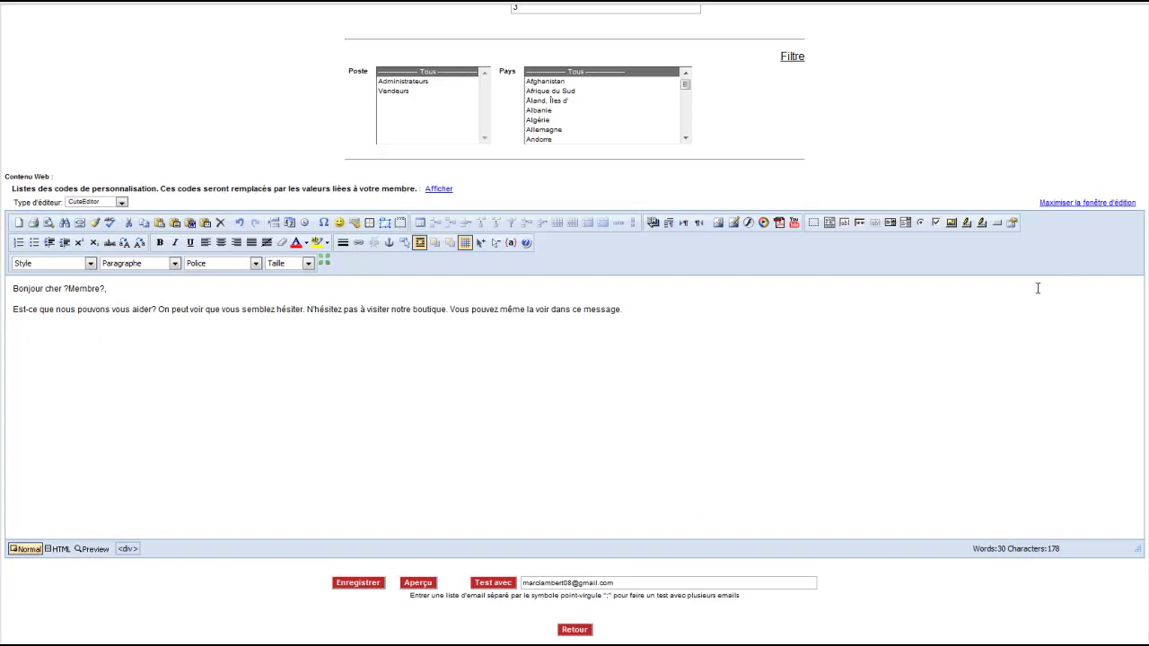
drag(632, 336, 451, 312)
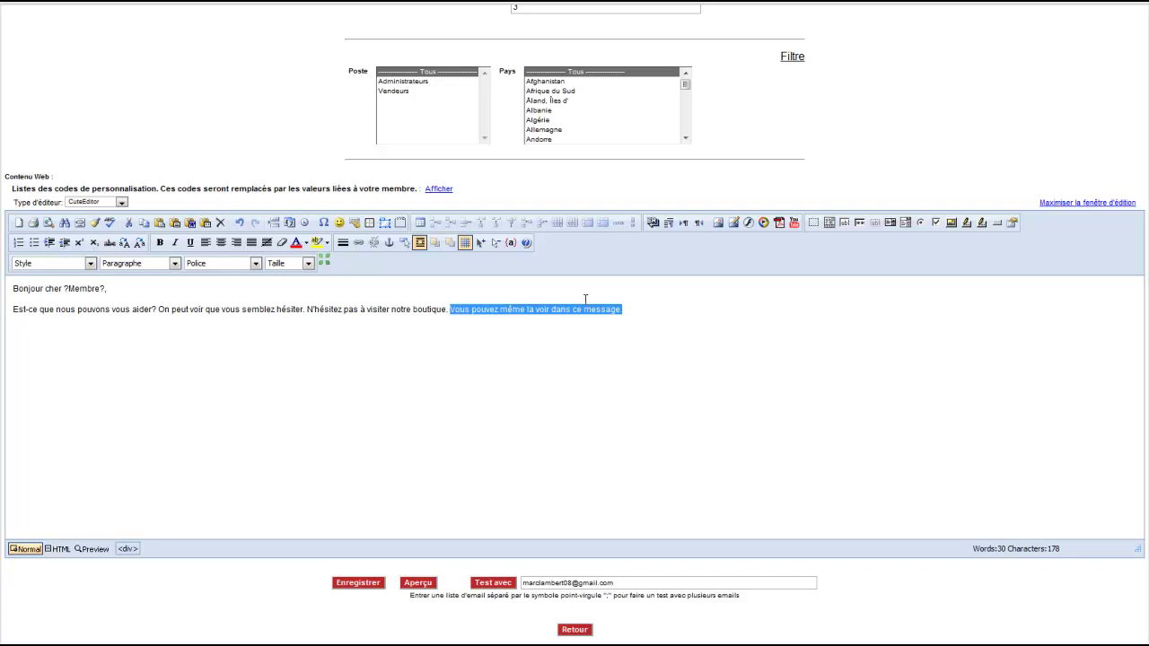
text(Vous po)
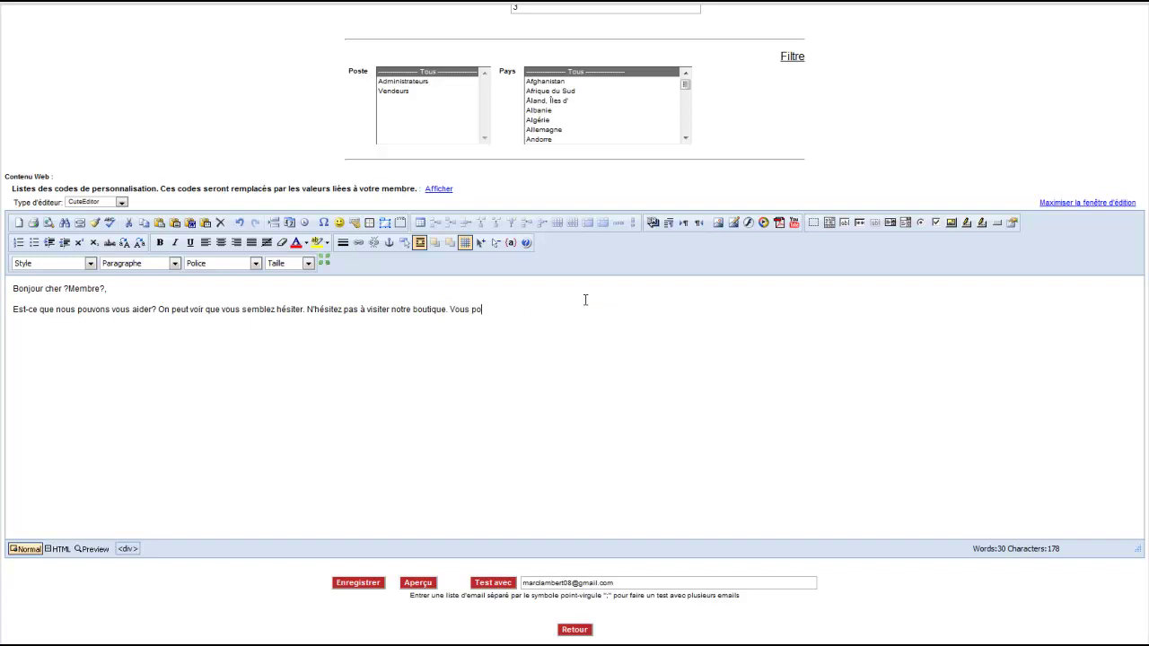
text(uvez la consulter en l)
text(igne. )
text(Cordialemen)
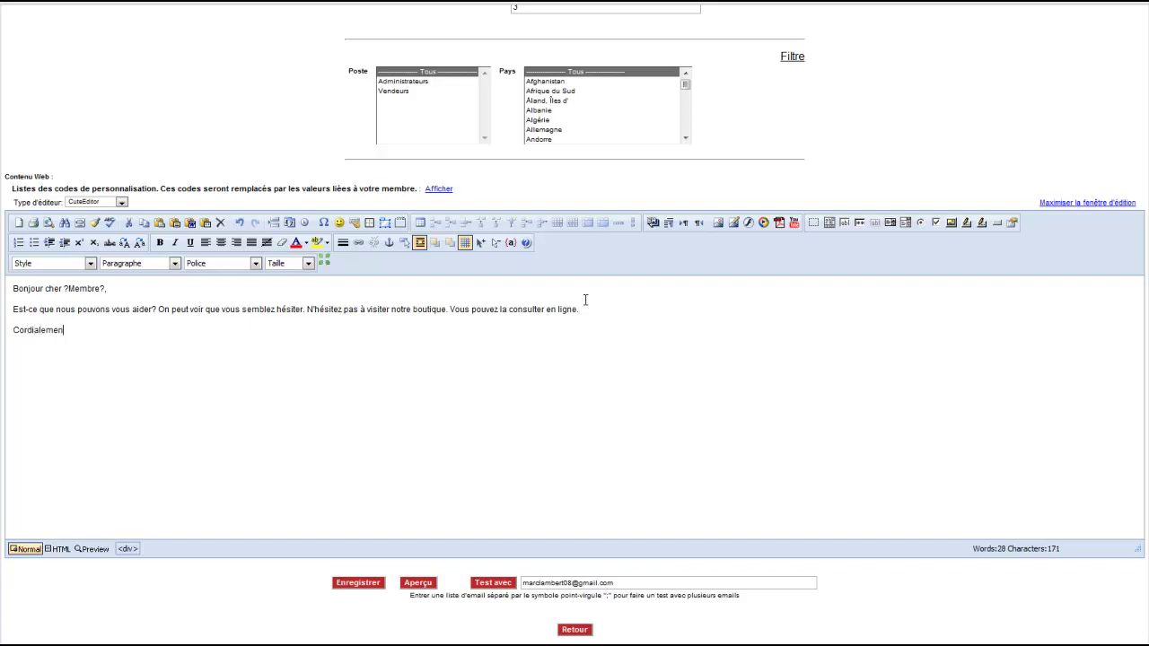
text(t, Marc)
Make 'Cordialement' italic and colour the greeting line red
drag(84, 330, 12, 331)
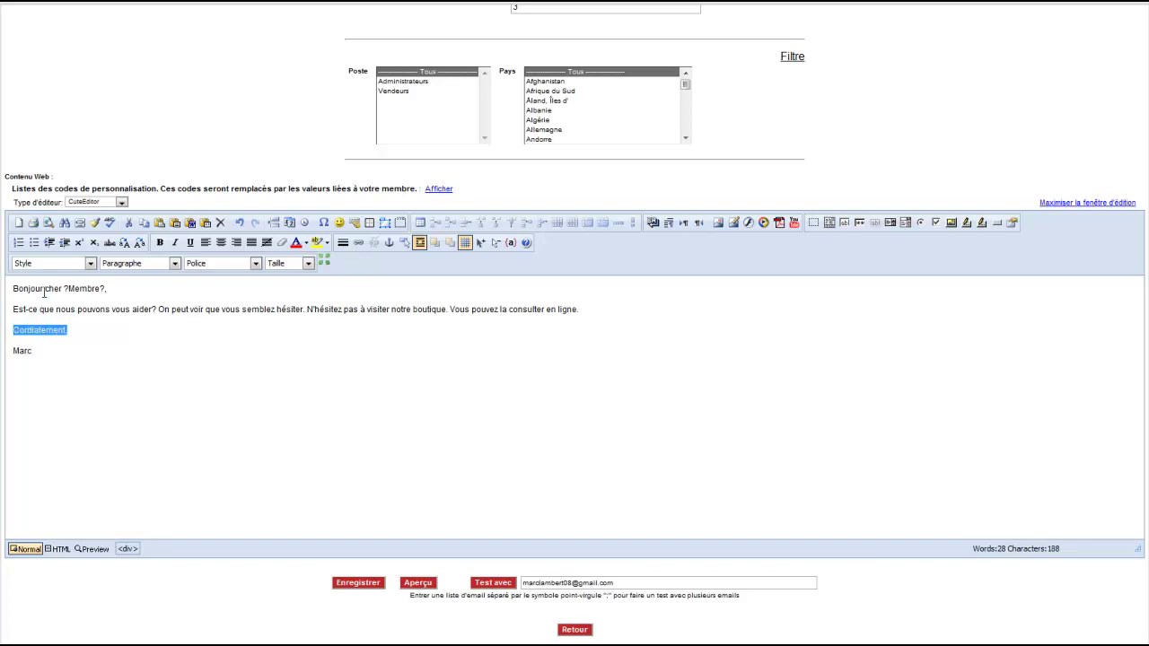
click(175, 242)
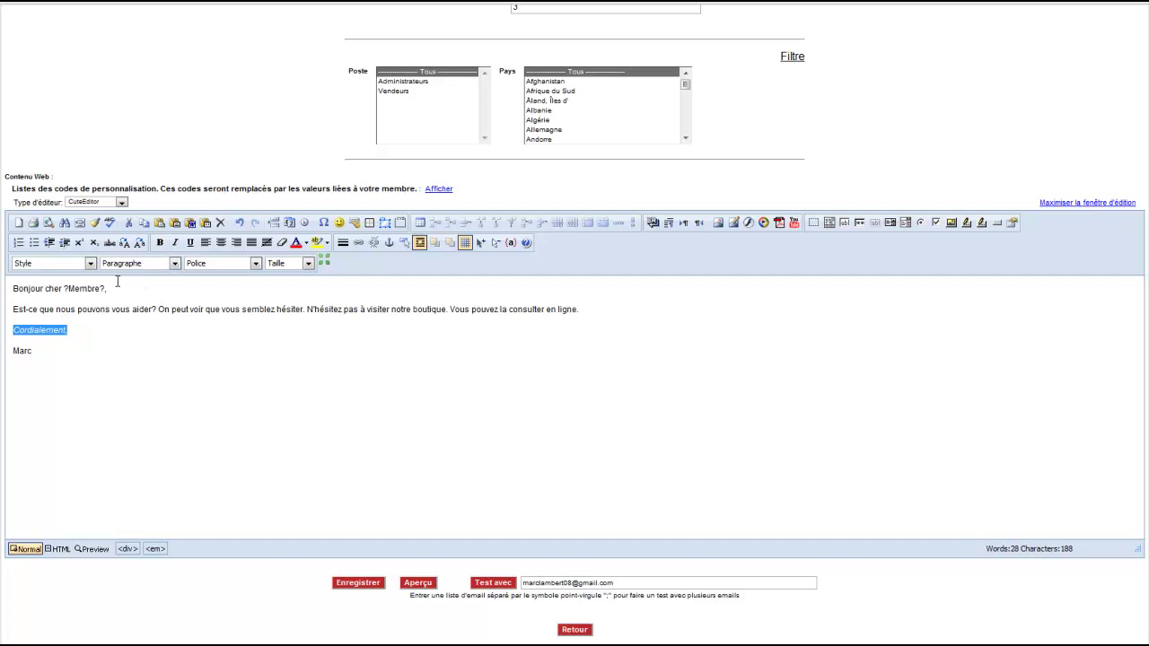
drag(115, 287, 3, 292)
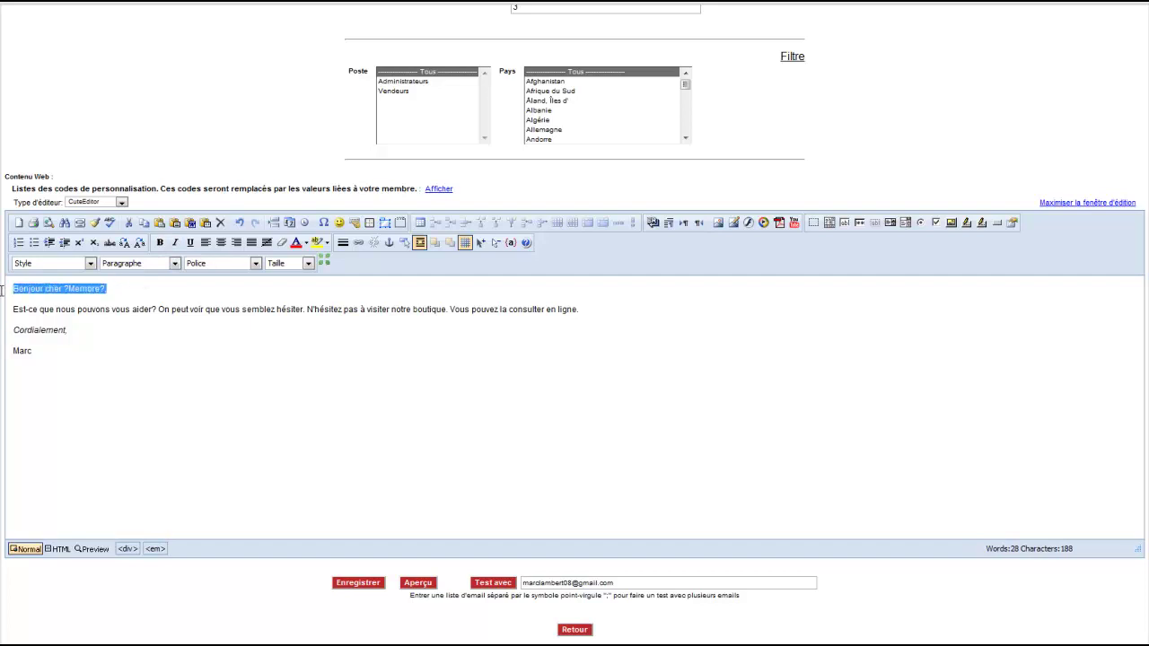
click(295, 244)
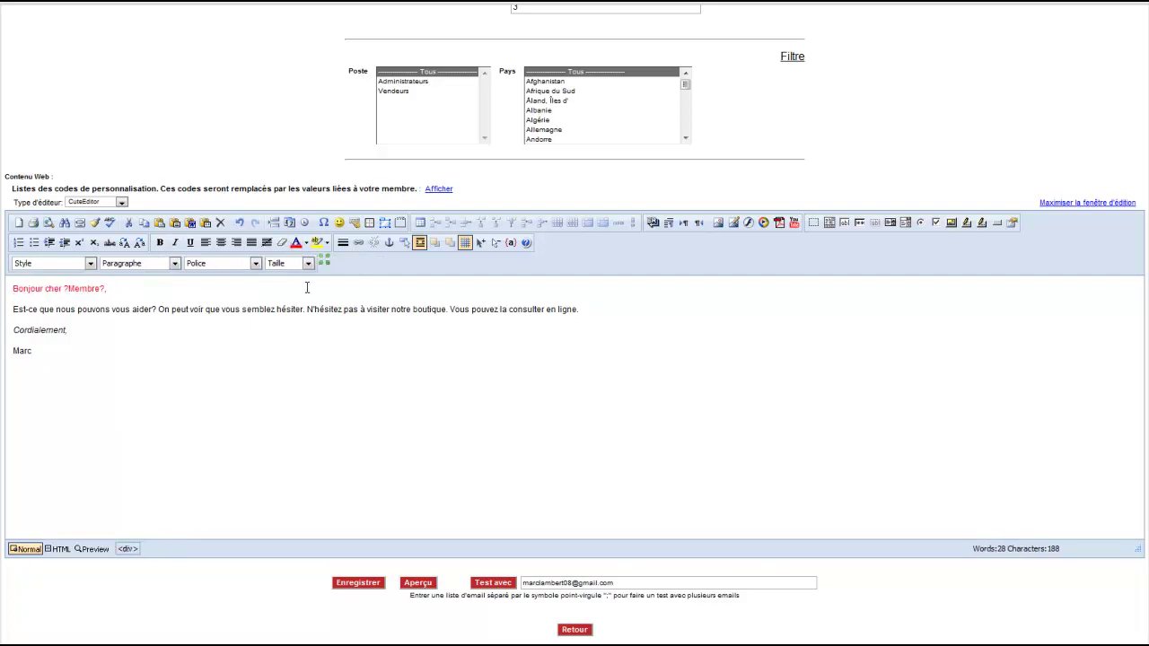
Save the help message and start a new Liste des prospects mailing titled 'Voulez-vous discuter?'
click(373, 586)
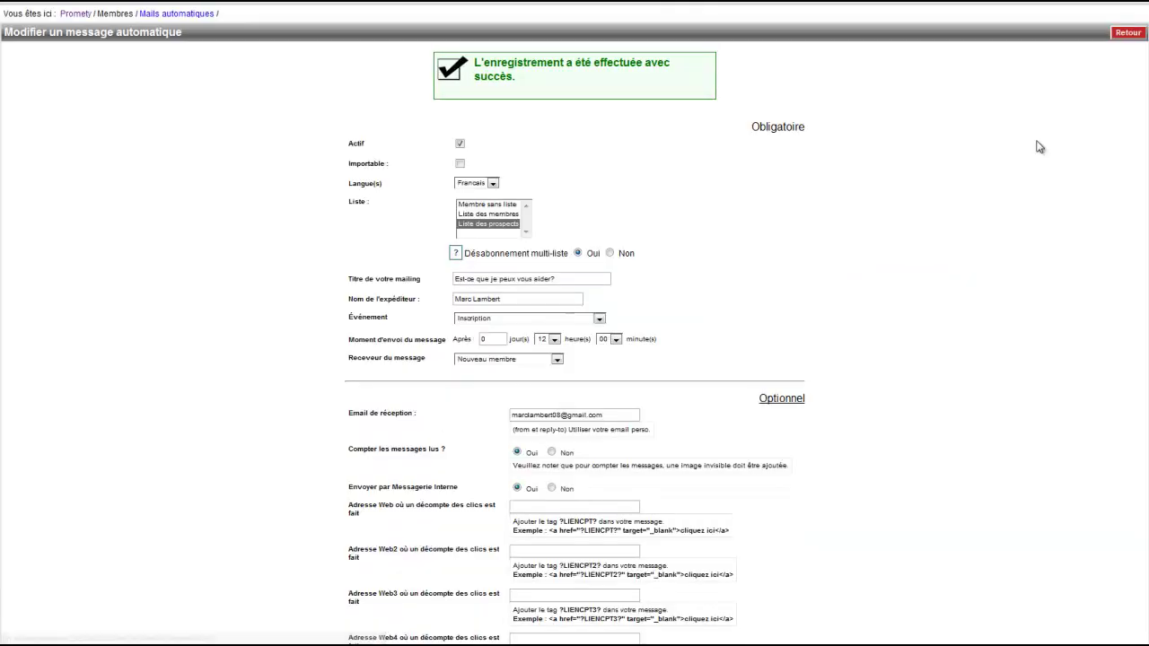
click(1129, 33)
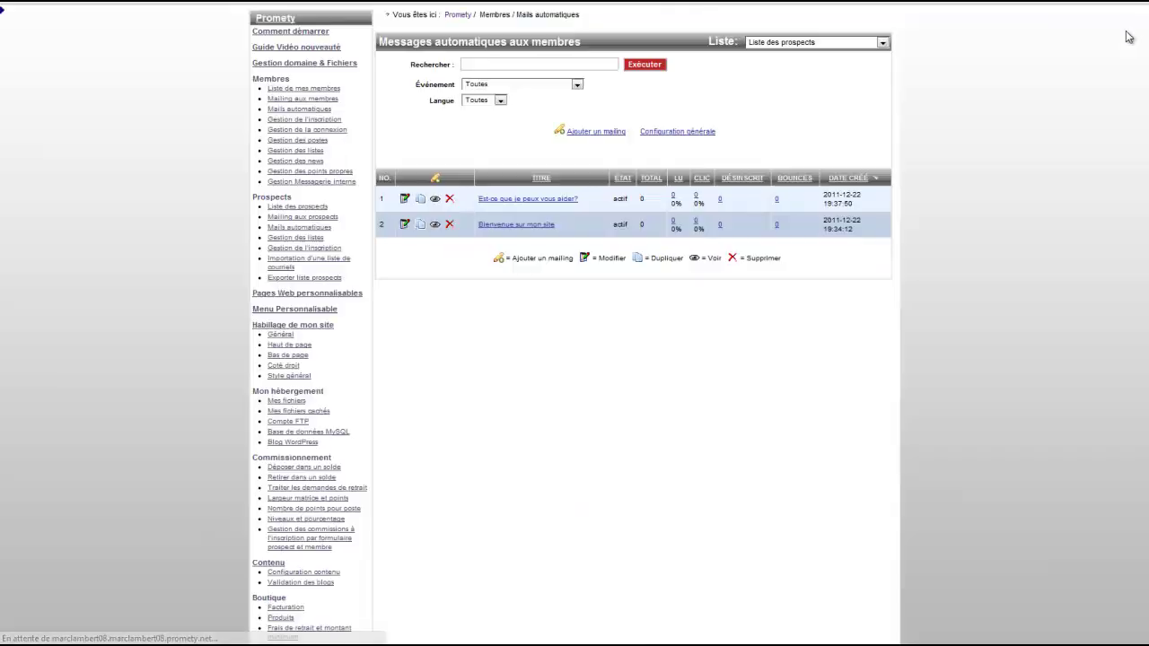
click(612, 133)
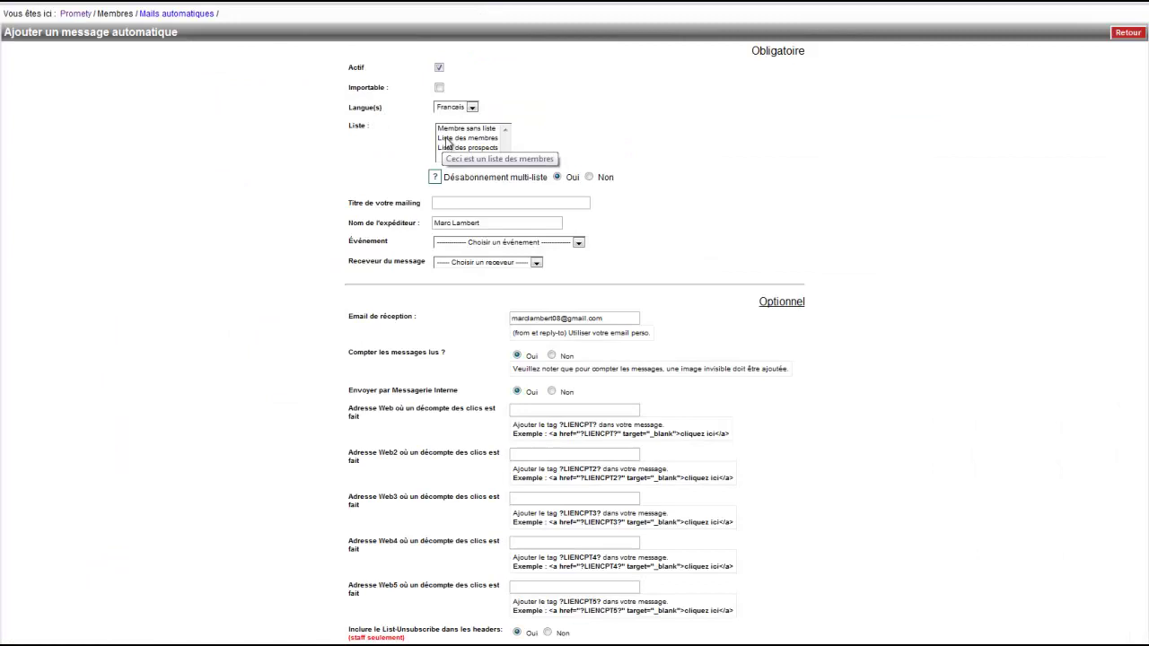
click(486, 149)
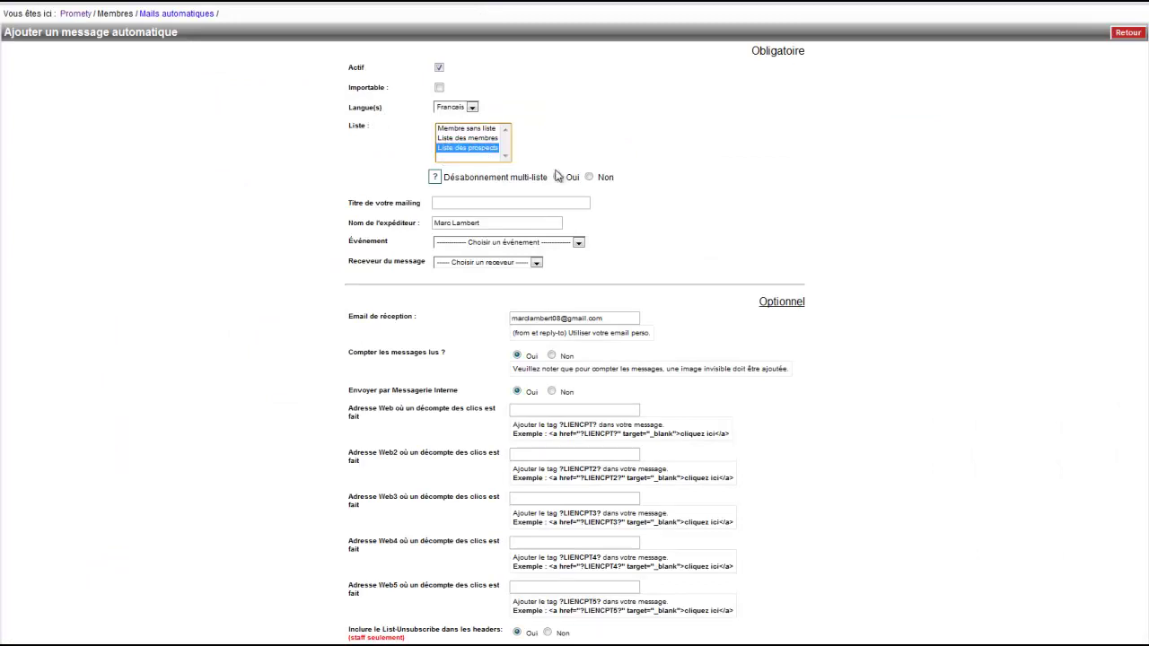
click(483, 202)
text(P)
key(BackSpace)
text(Voui)
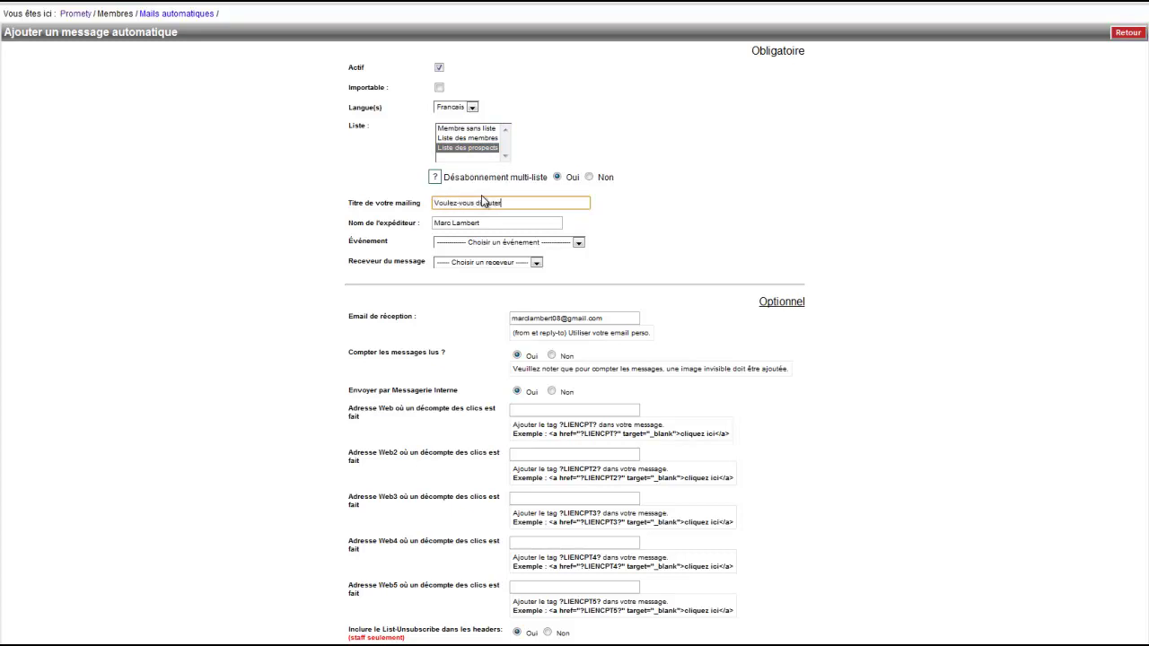
text(?)
Trigger it on Inscription after 1 day, sent to Nouveau membre
click(576, 244)
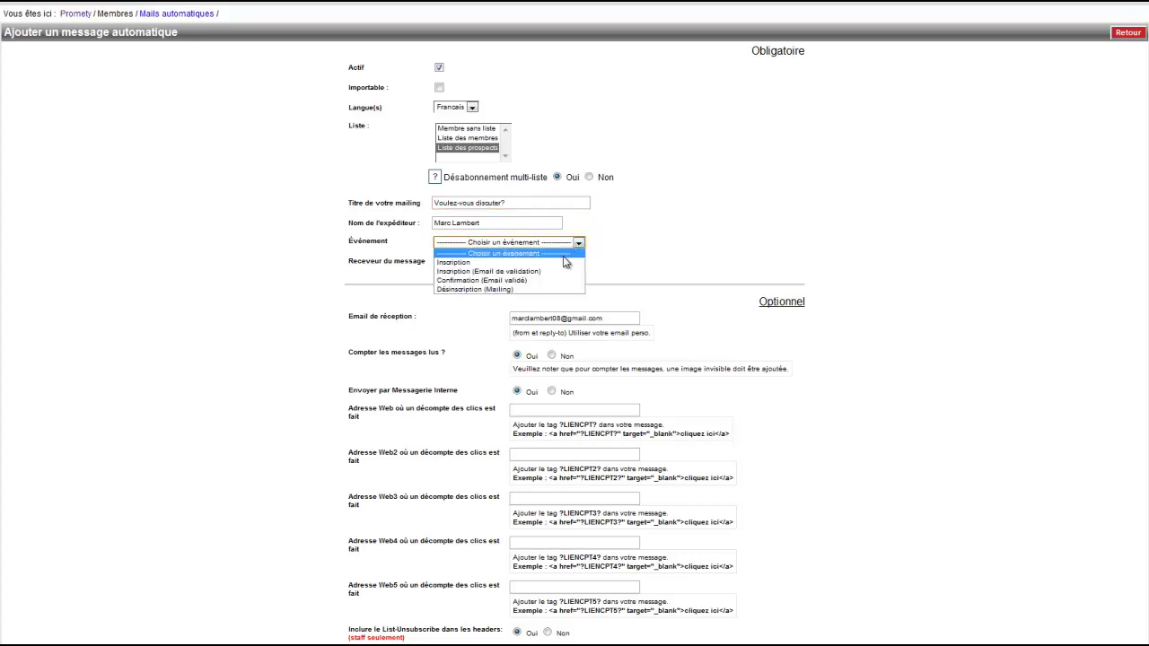
click(566, 262)
click(495, 266)
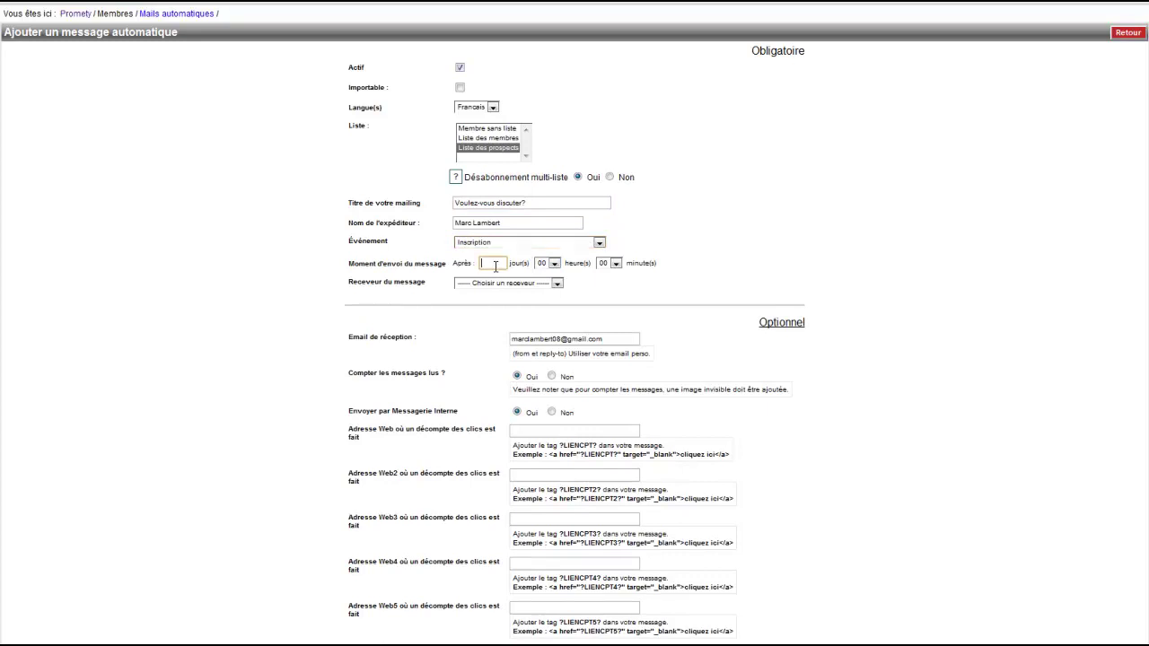
text(1)
click(555, 282)
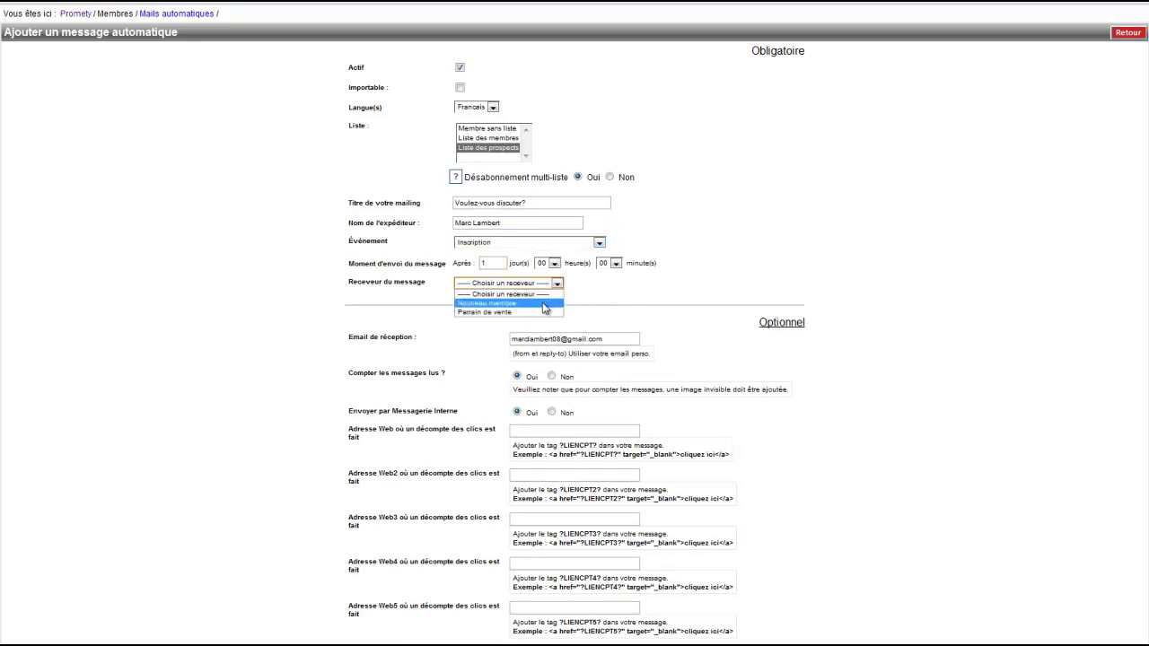
click(545, 305)
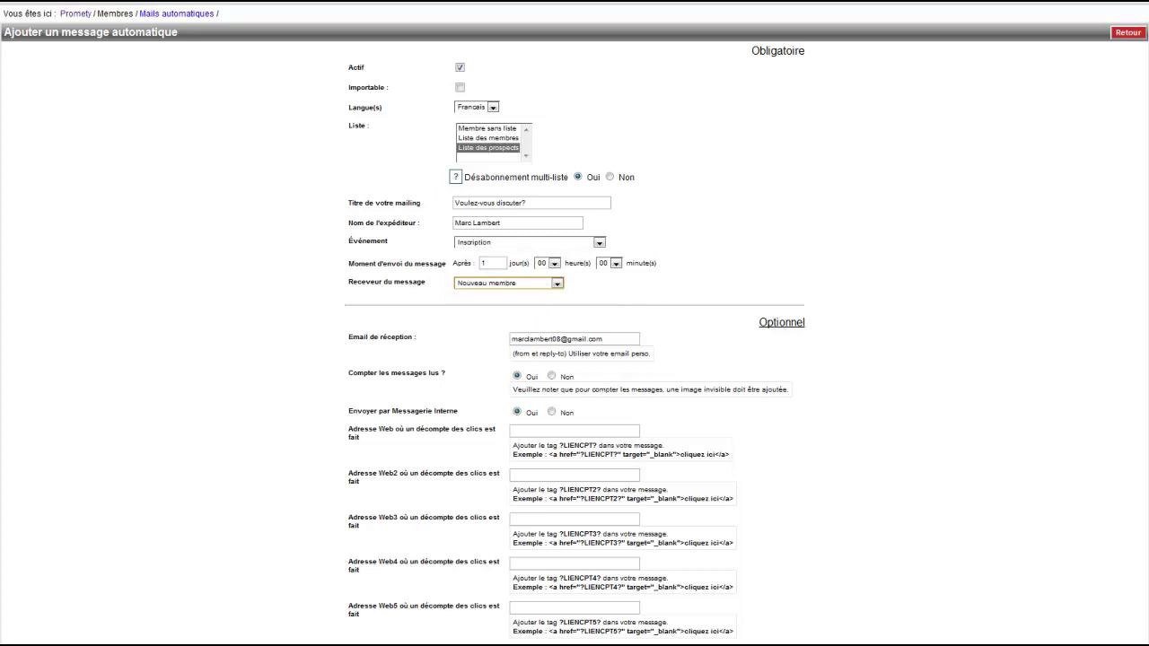
Write the body: a ?Membre? greeting, an invitation to chat by voice on Skype, and a Cordialement sign-off
scroll(1147, 380, down, 3)
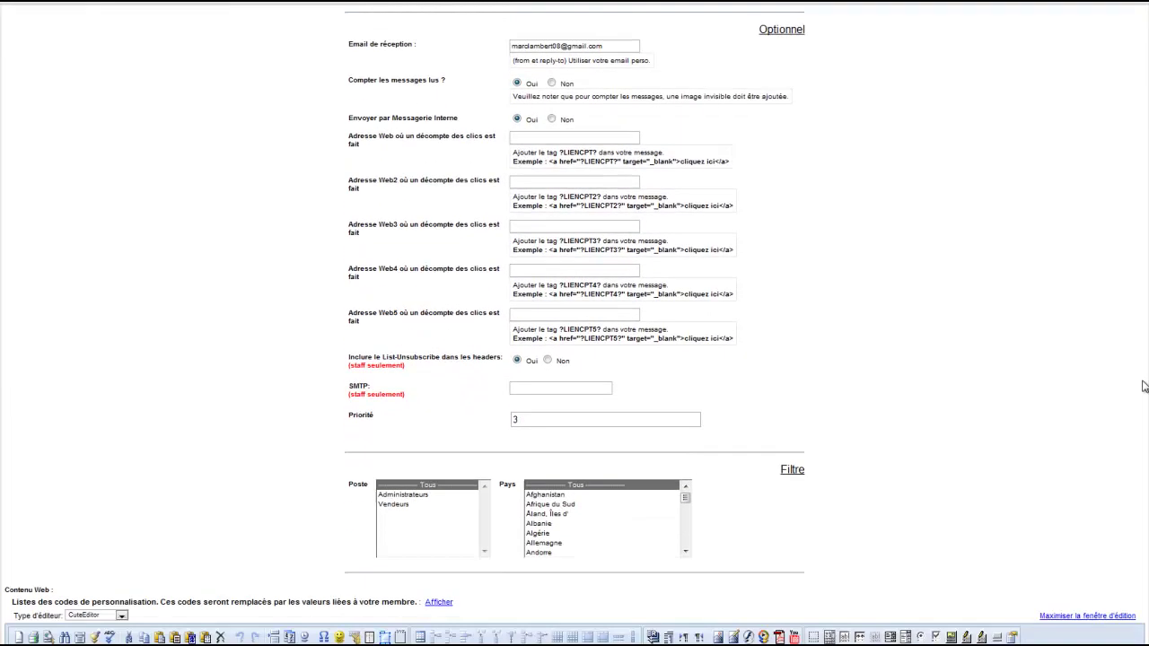
scroll(1136, 404, down, 4)
scroll(1075, 546, down, 1)
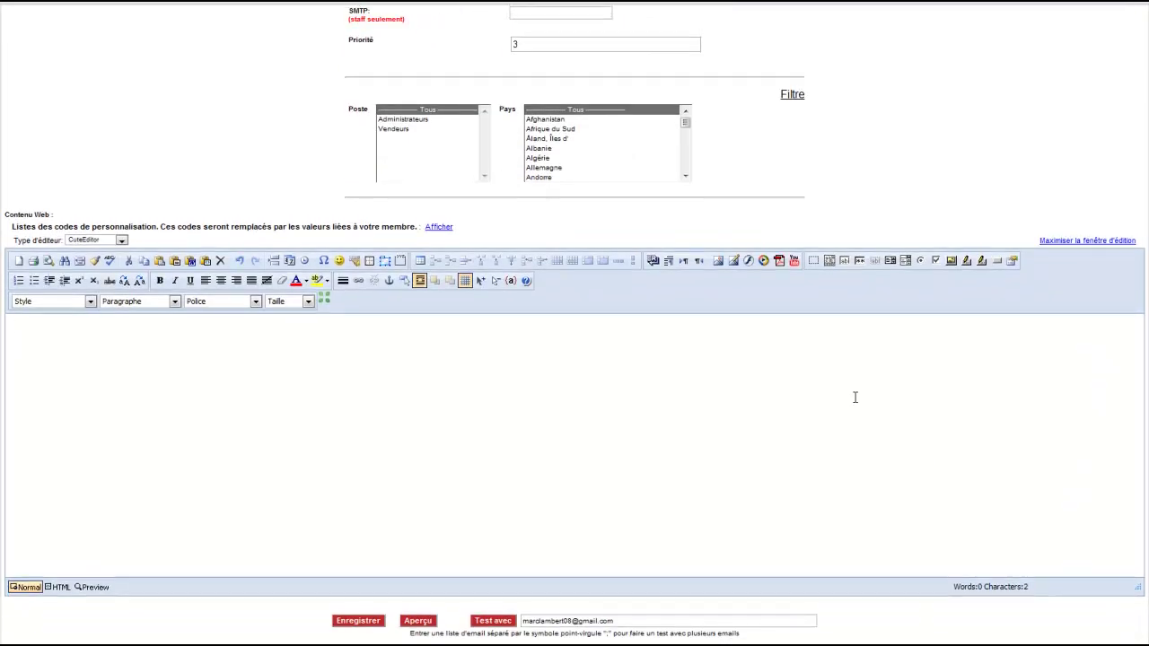
text(njour cher ?Membre?,  )
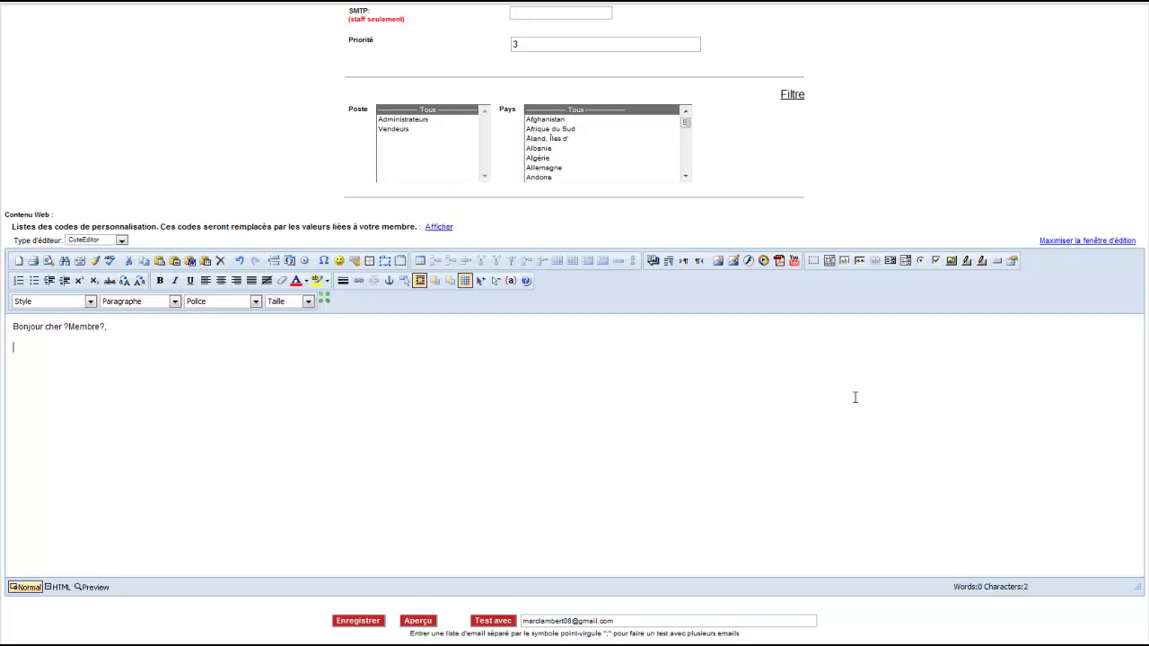
text(Cela fait plus de 24 heures que vous êtes inscrits et vous semblez toujours être hésitant. Nous po)
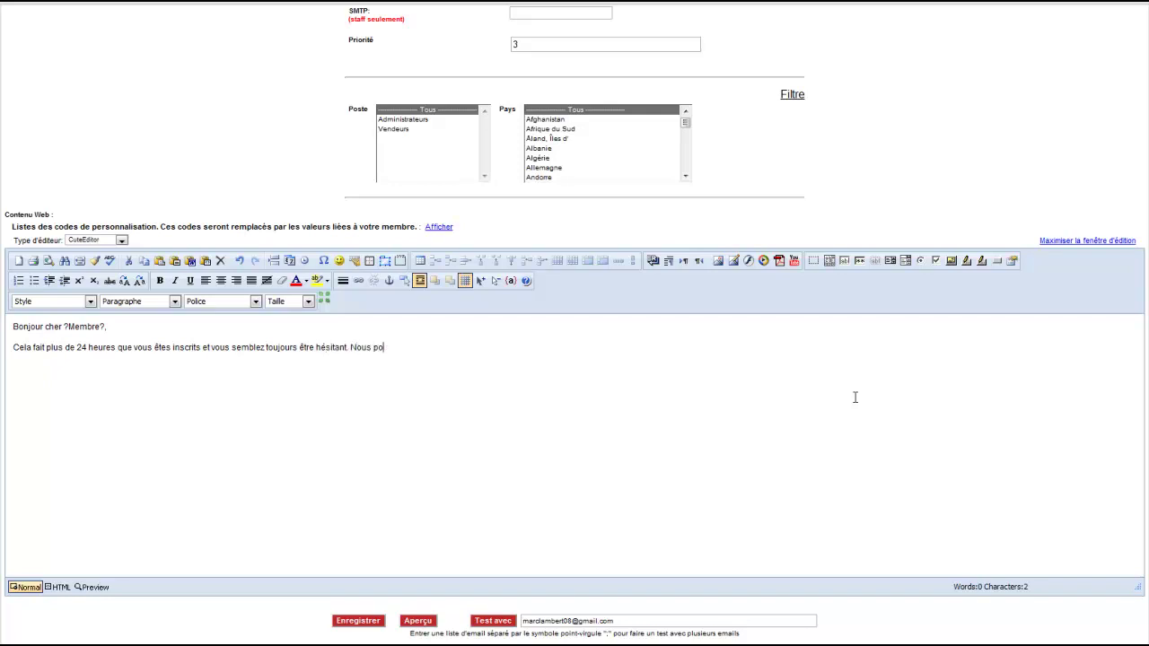
text(urrions peut-être discuter sur)
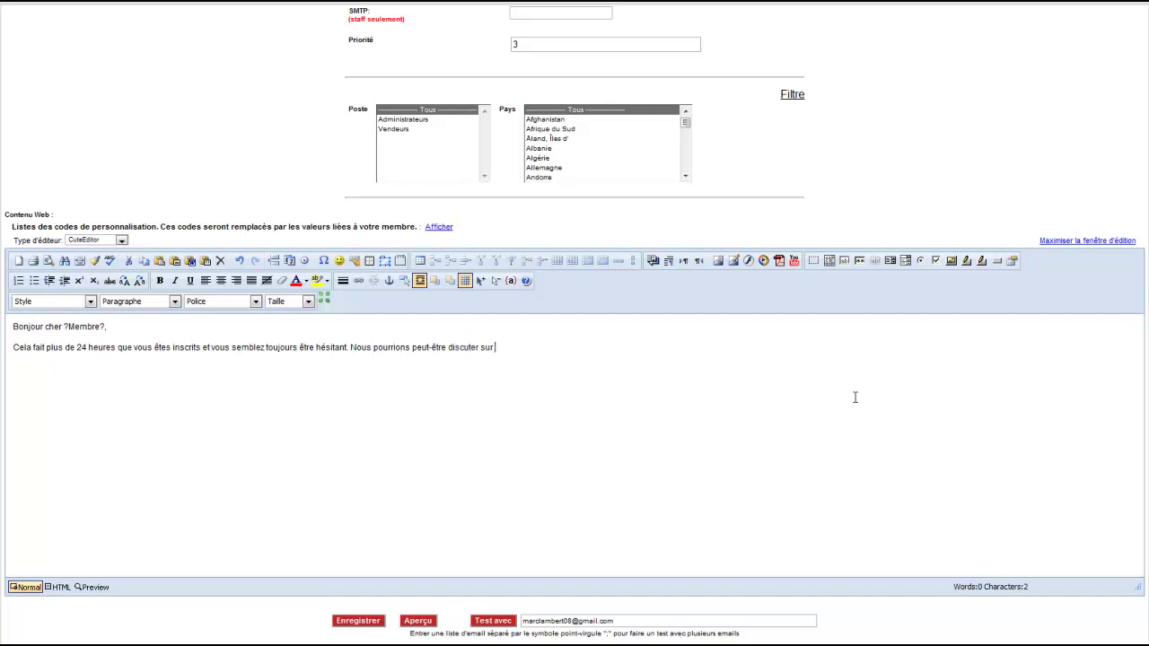
key(BackSpace)
key(BackSpace)
text(de vive voix? Si ça vous le dit, rajoutez moi sur Skype. Mon)
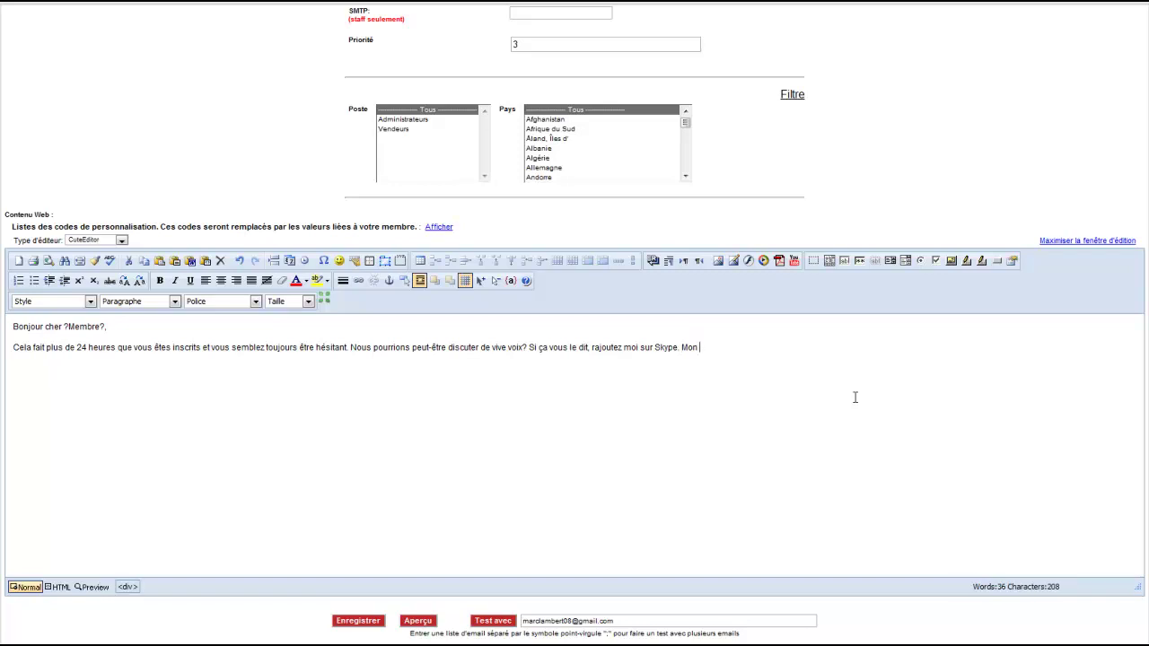
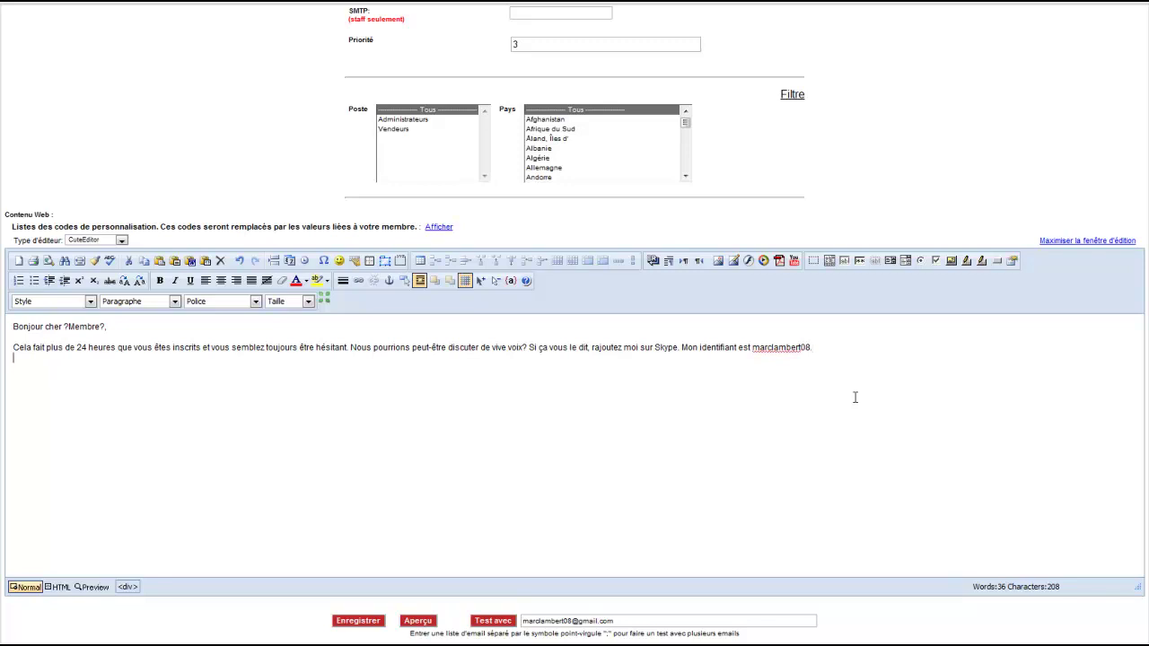
text(Cordialement,)
text(Marc-Anto)
text(ine)
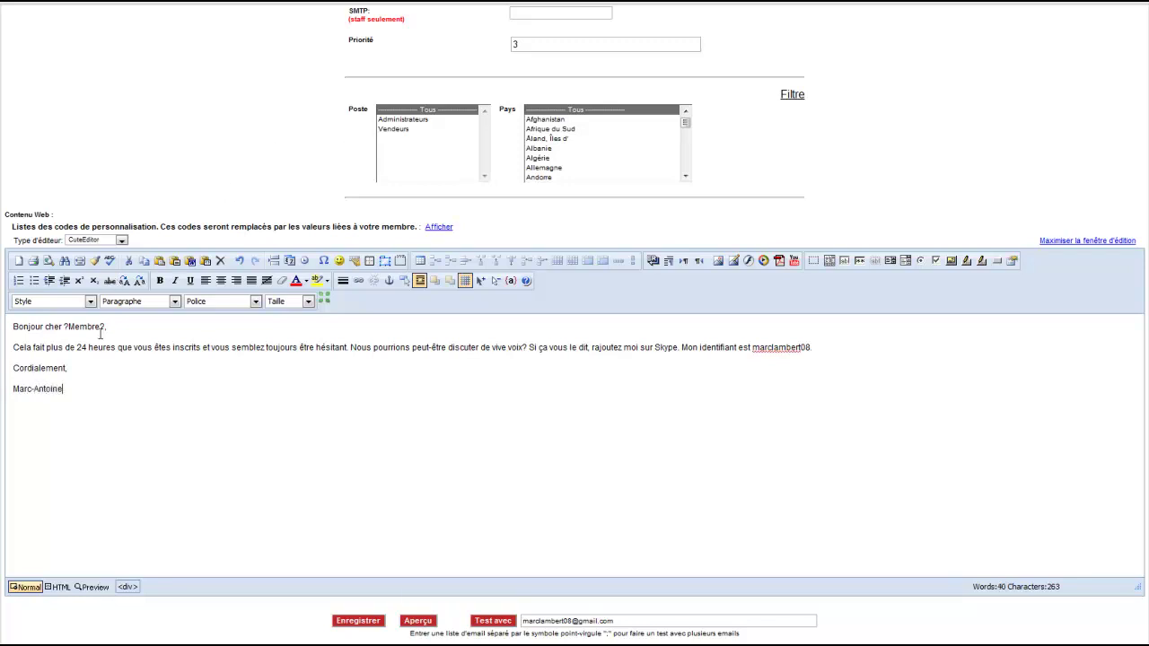
Italicize 'Cordialement', save 'Voulez-vous discuter?' and return to the automatic messages list
drag(88, 362, 16, 368)
click(177, 283)
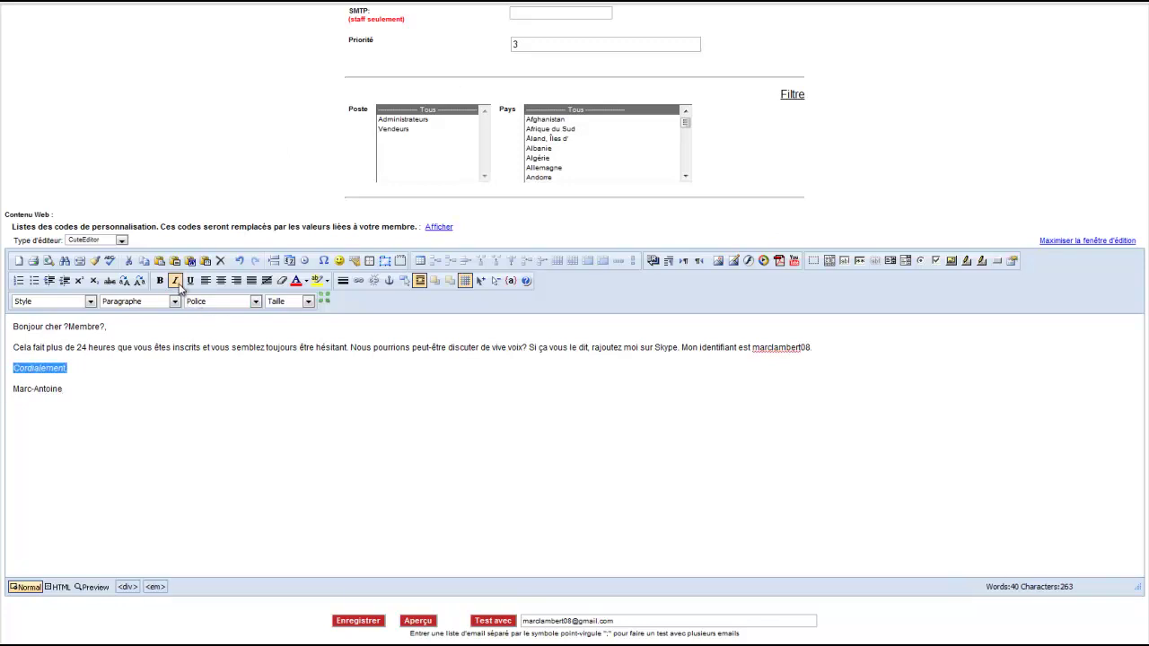
click(263, 360)
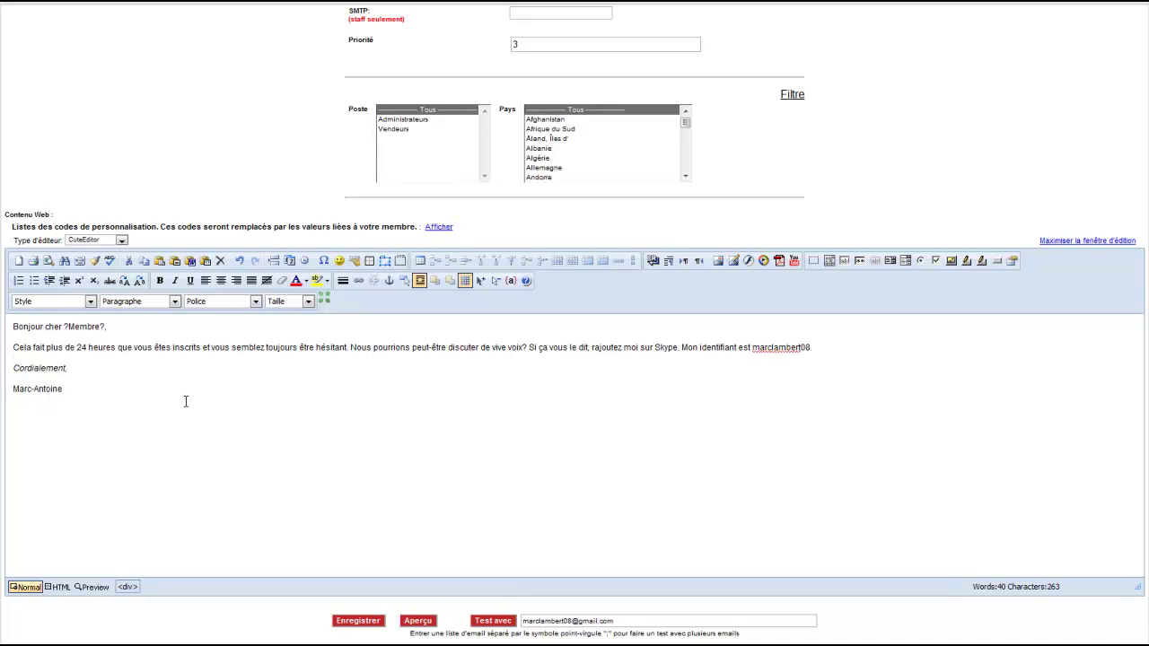
click(362, 623)
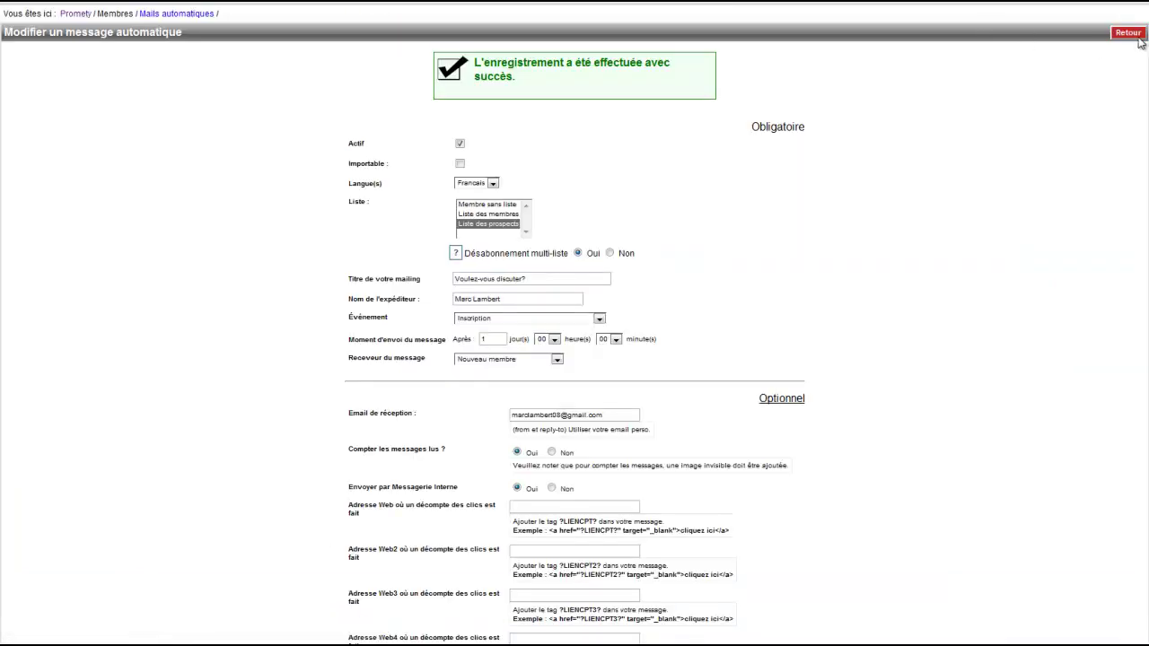
click(1129, 42)
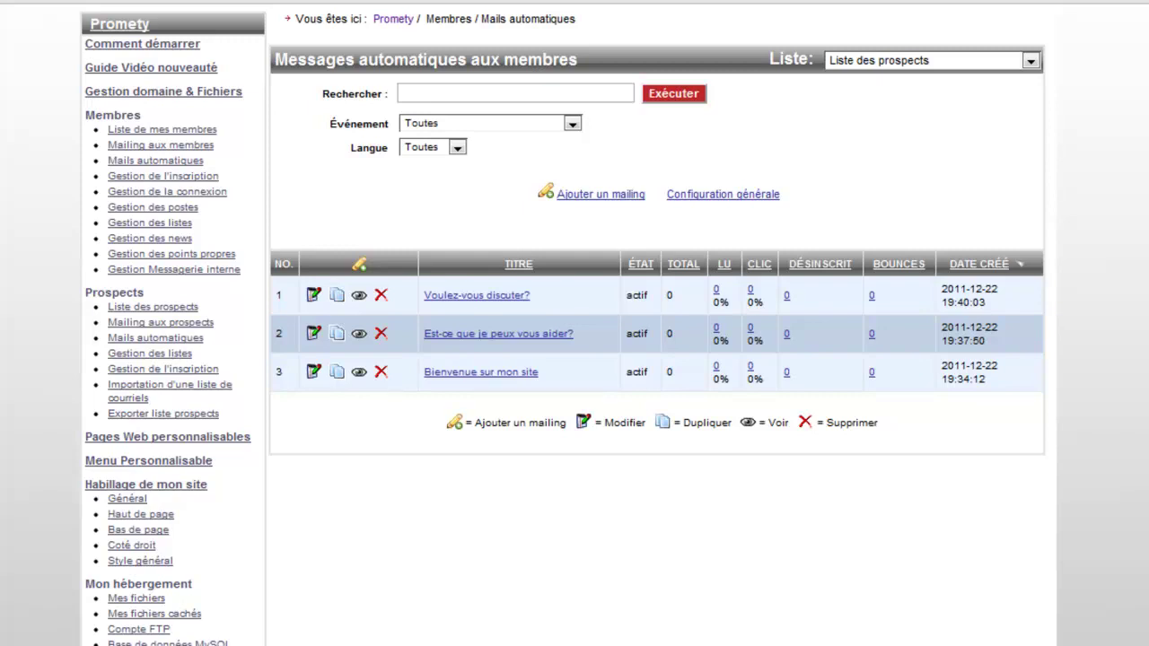
Start a new Liste des membres mailing titled 'Félicitations pour votre participation'
click(608, 197)
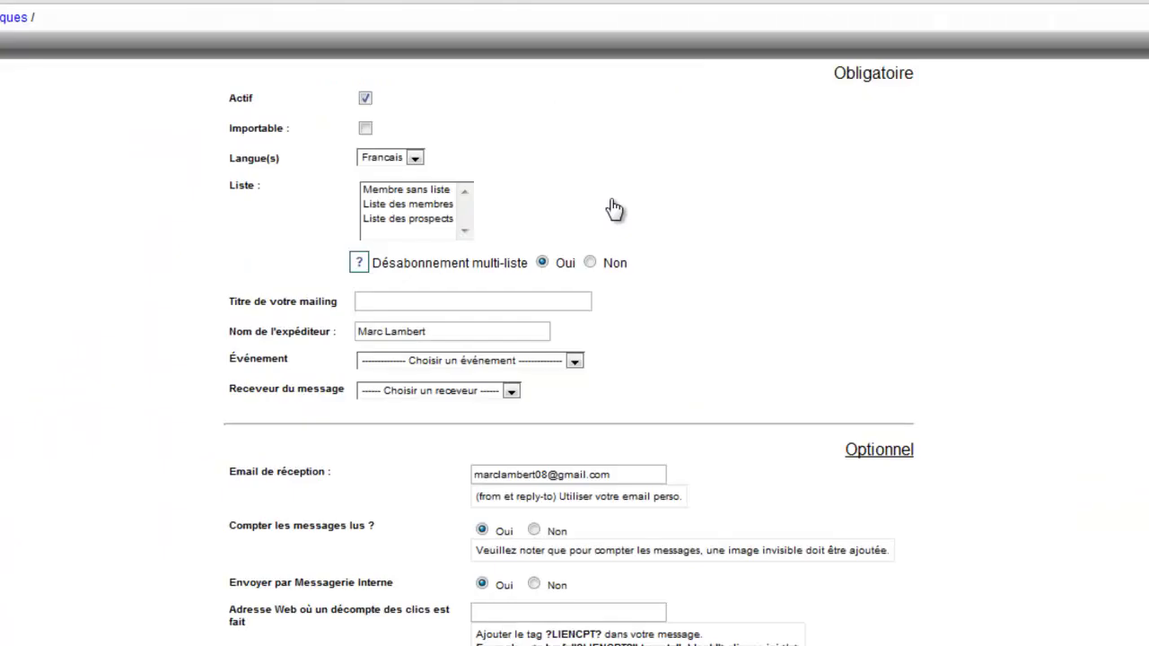
click(445, 205)
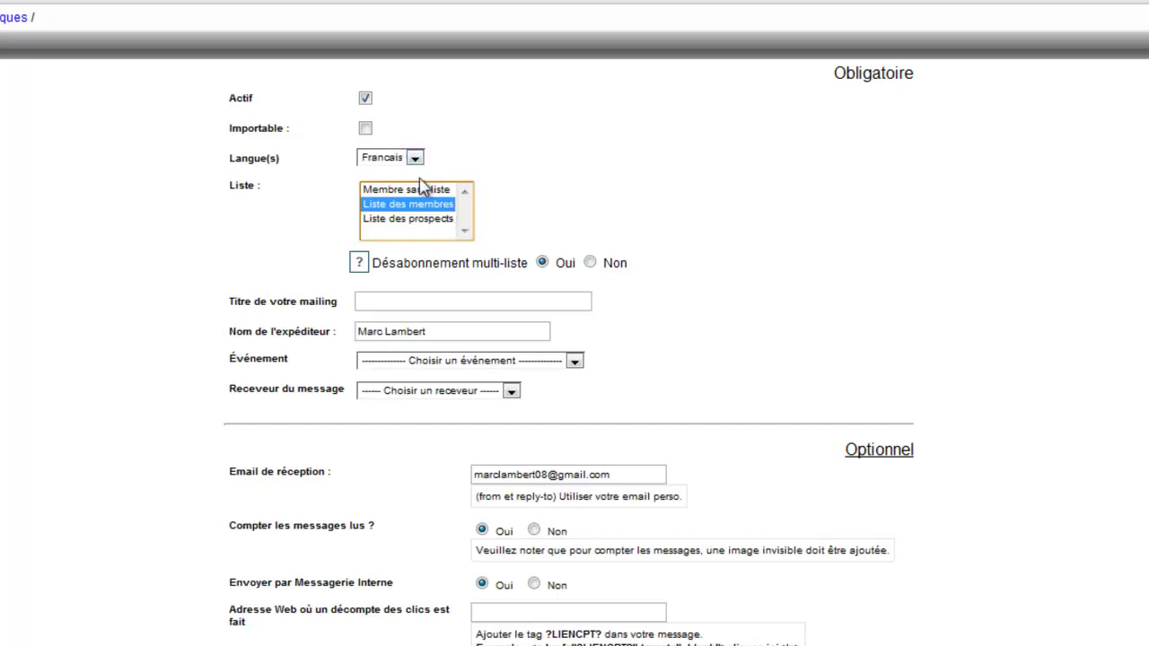
click(435, 305)
text(Fél)
text(itons)
key(BackSpace)
key(BackSpace)
key(BackSpace)
text(ons pour votre )
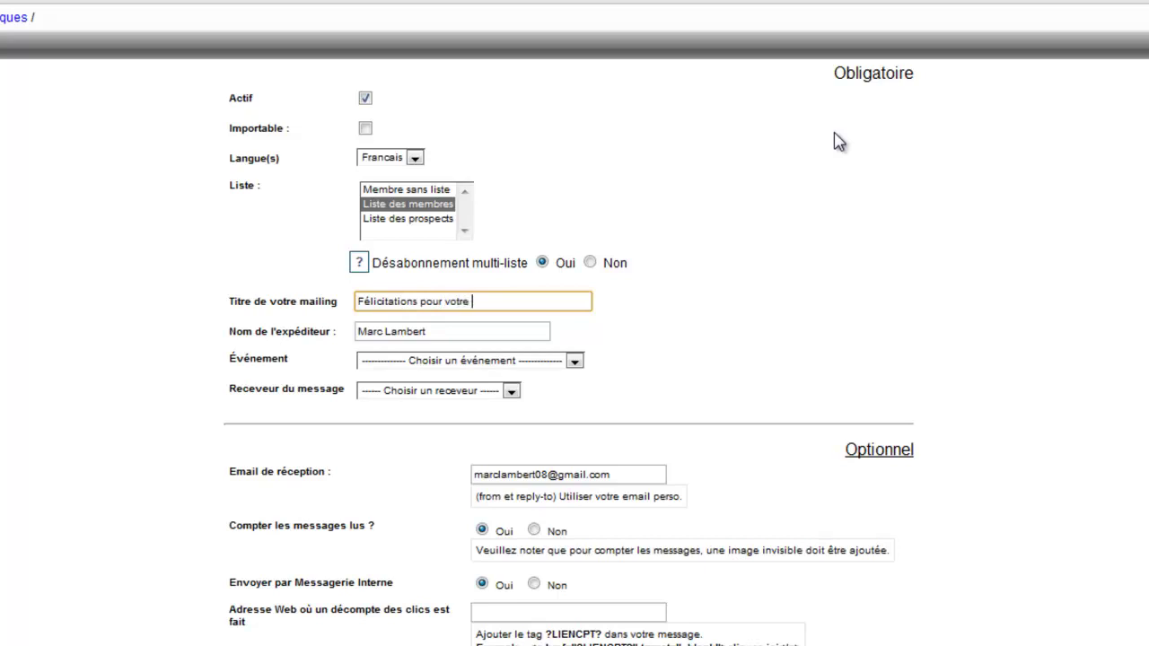
text(participation)
Trigger it on Inscription after 01 minute, sent to Nouveau membre
click(554, 363)
click(544, 391)
click(443, 393)
click(628, 392)
click(620, 418)
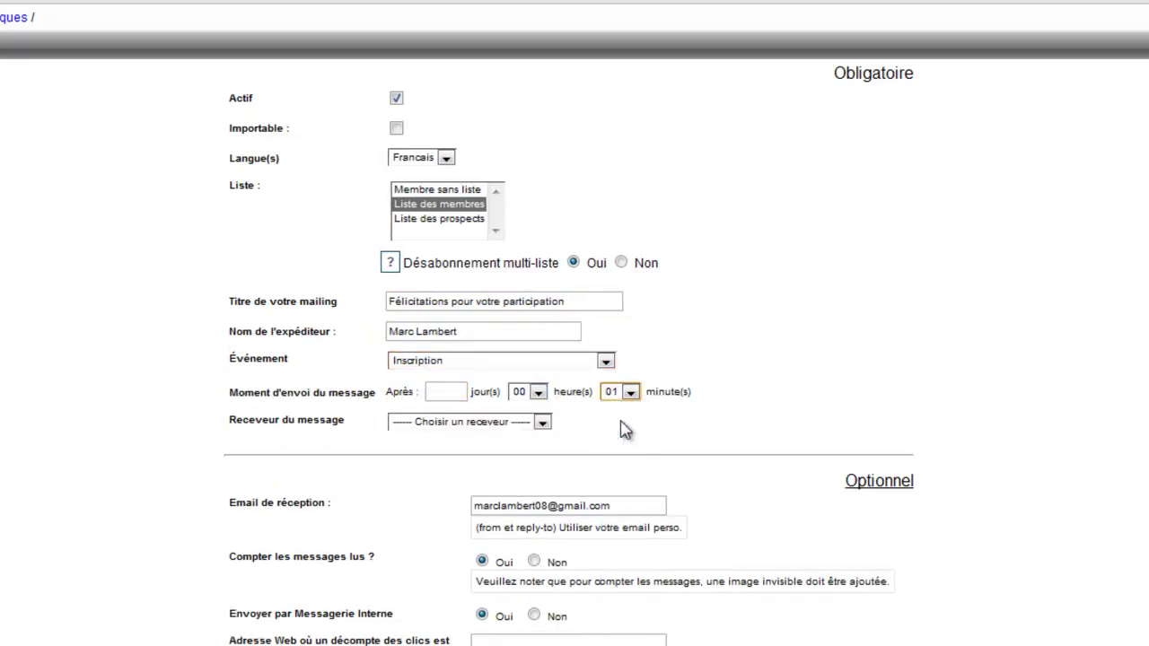
click(510, 424)
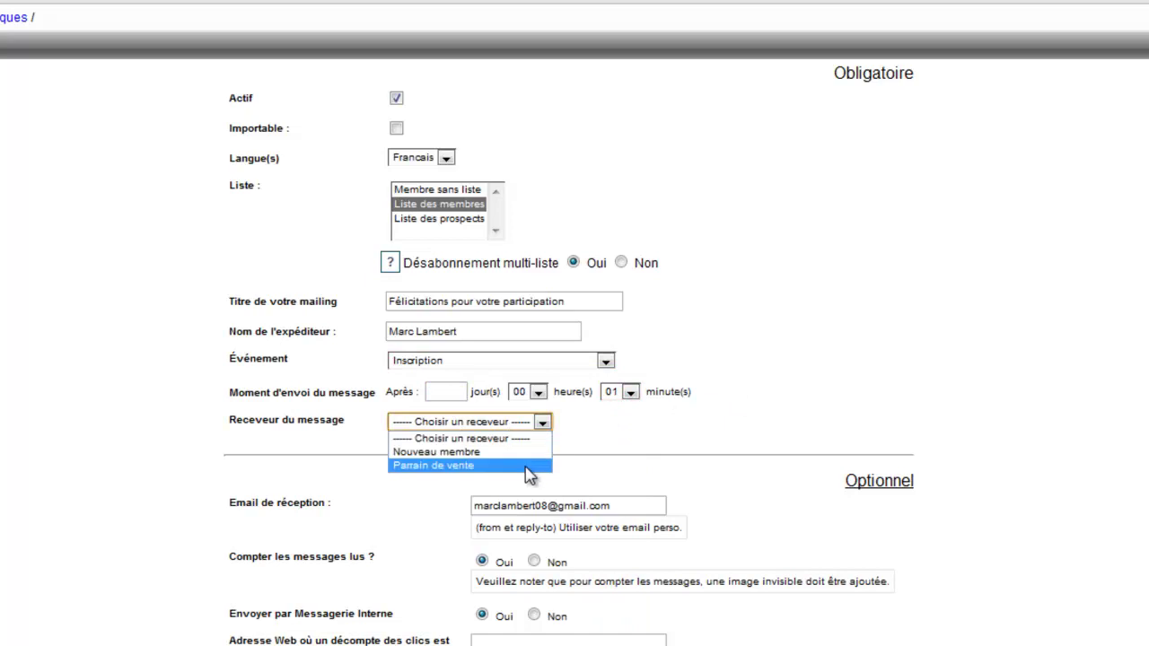
click(522, 454)
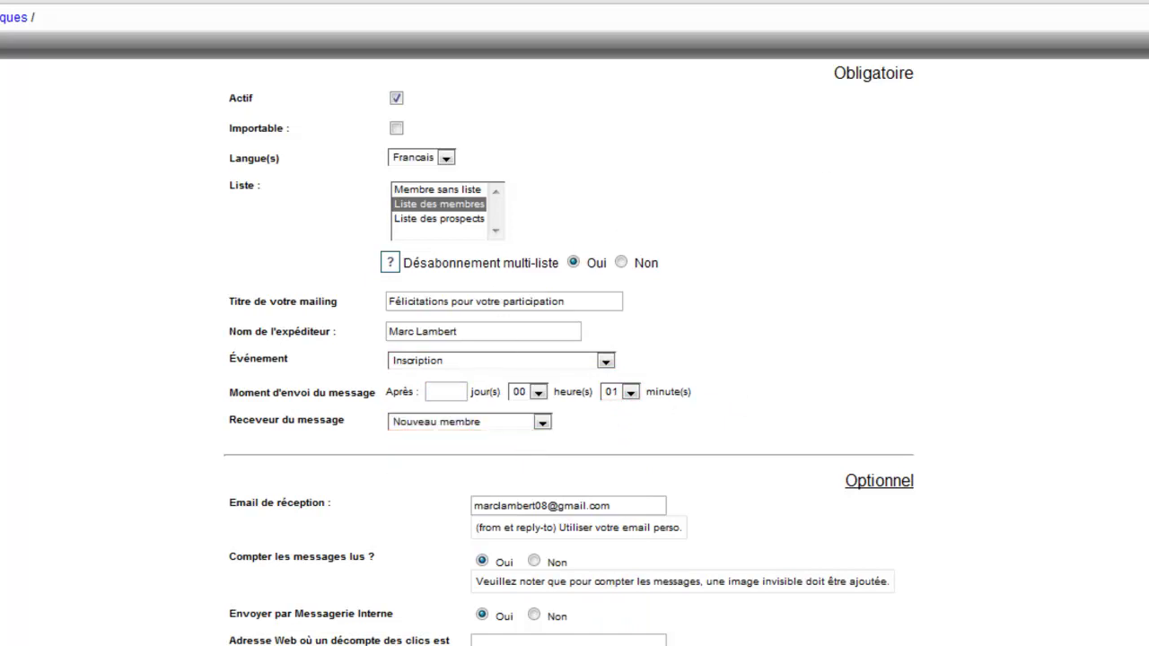
Begin the message body with 'Bonjour cher ?Membre?,'
scroll(575, 330, down, 6)
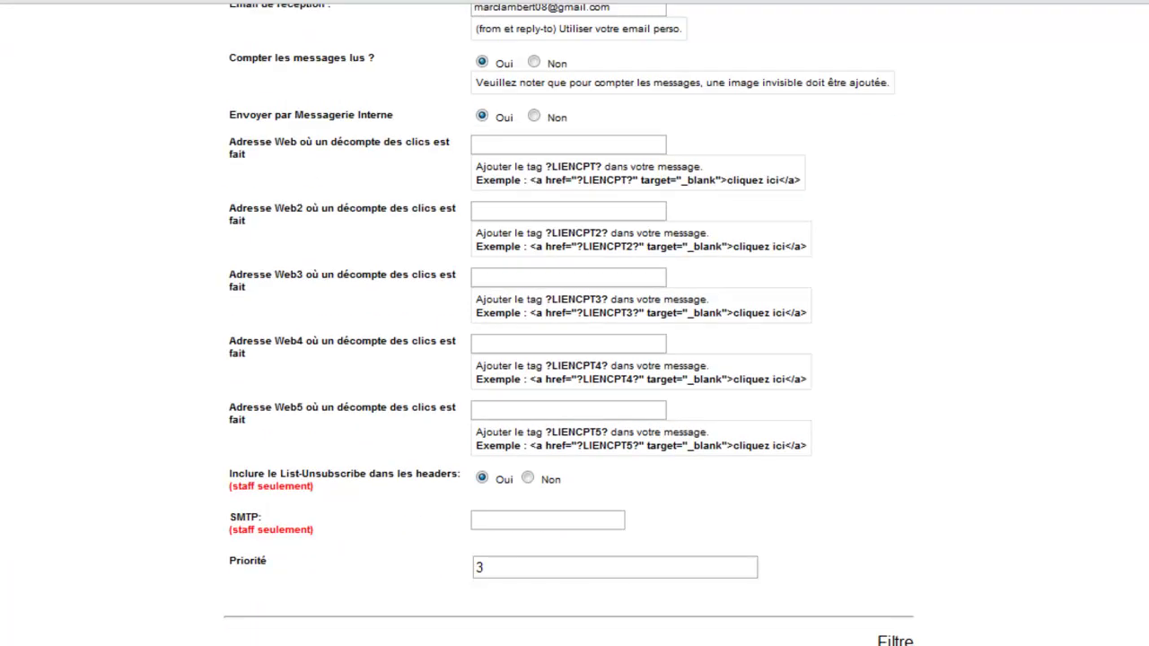
scroll(574, 324, down, 7)
click(110, 549)
text(Bonjour cher ?Membre?,)
Add congratulations on the purchase and a 'Cordialement,' sign-off
key(Return)
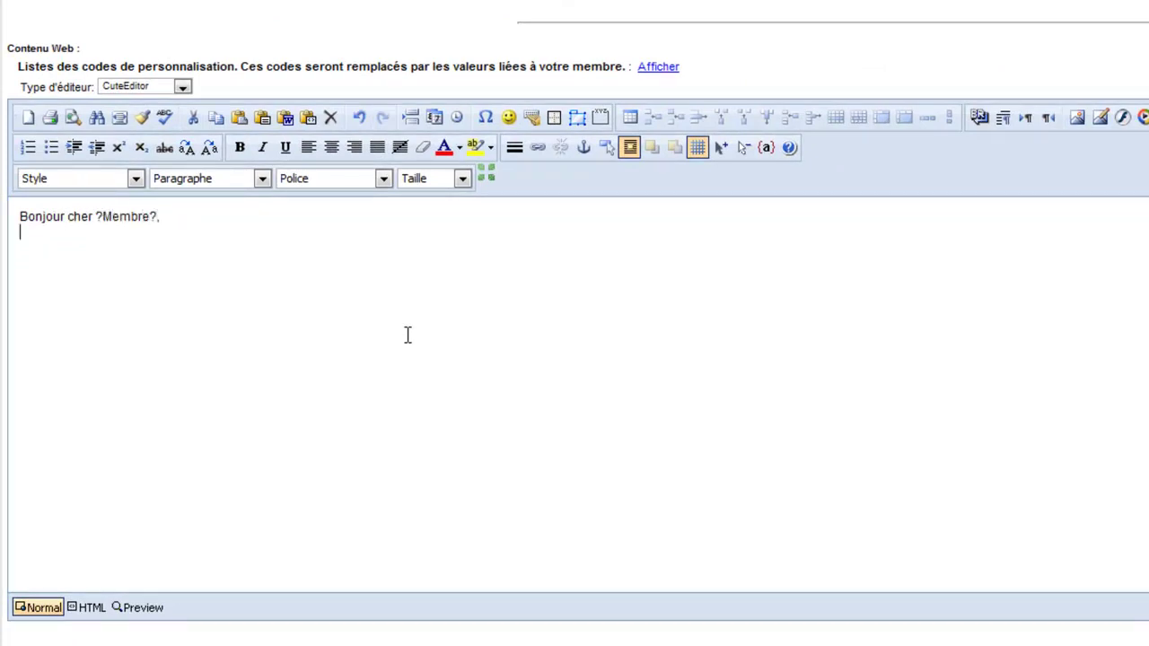
text(Félicitations po)
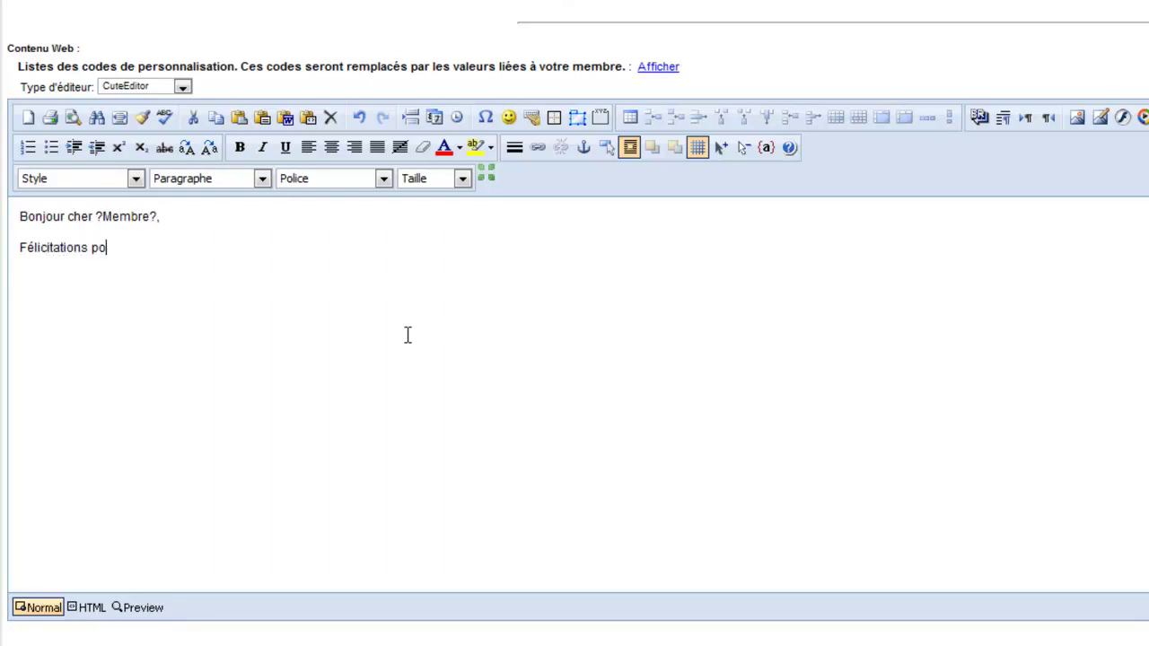
text(ur votre achat. Nous somme)
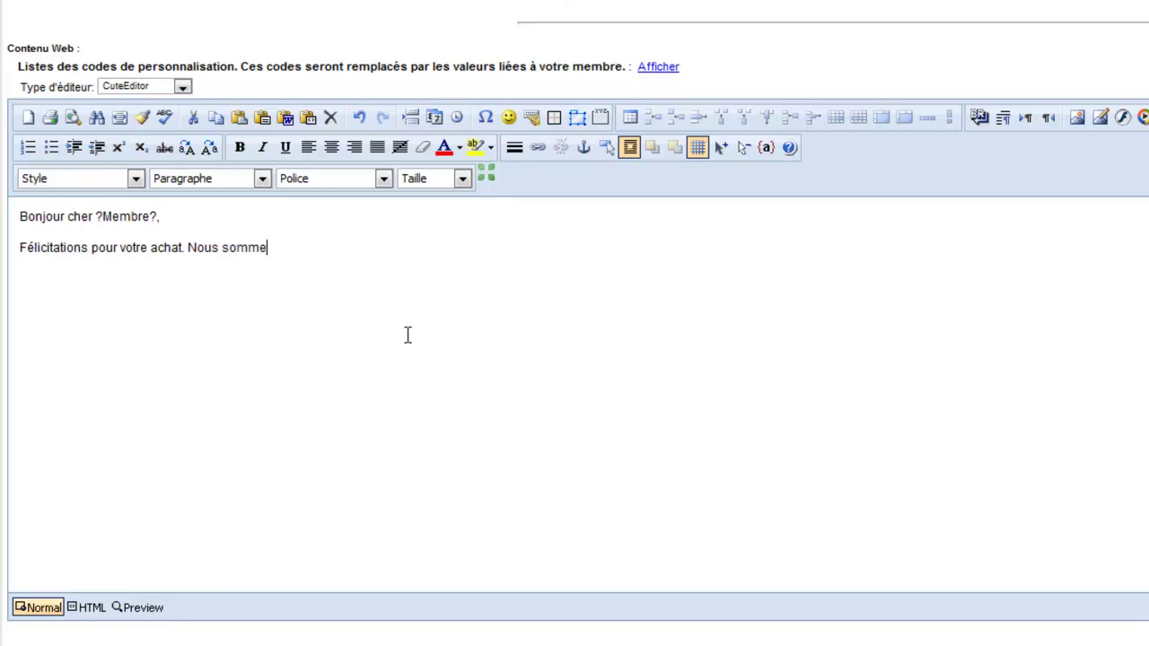
text(s fiers de vous avoir co)
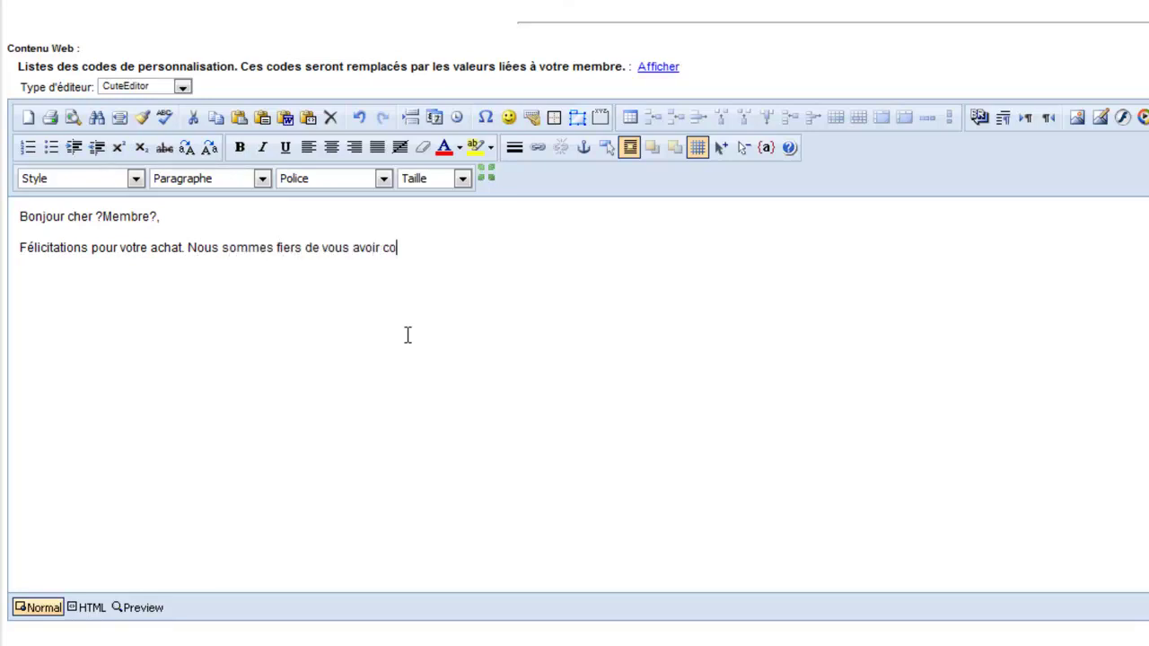
text(mme client!)
key(Return)
text(Cordialement,)
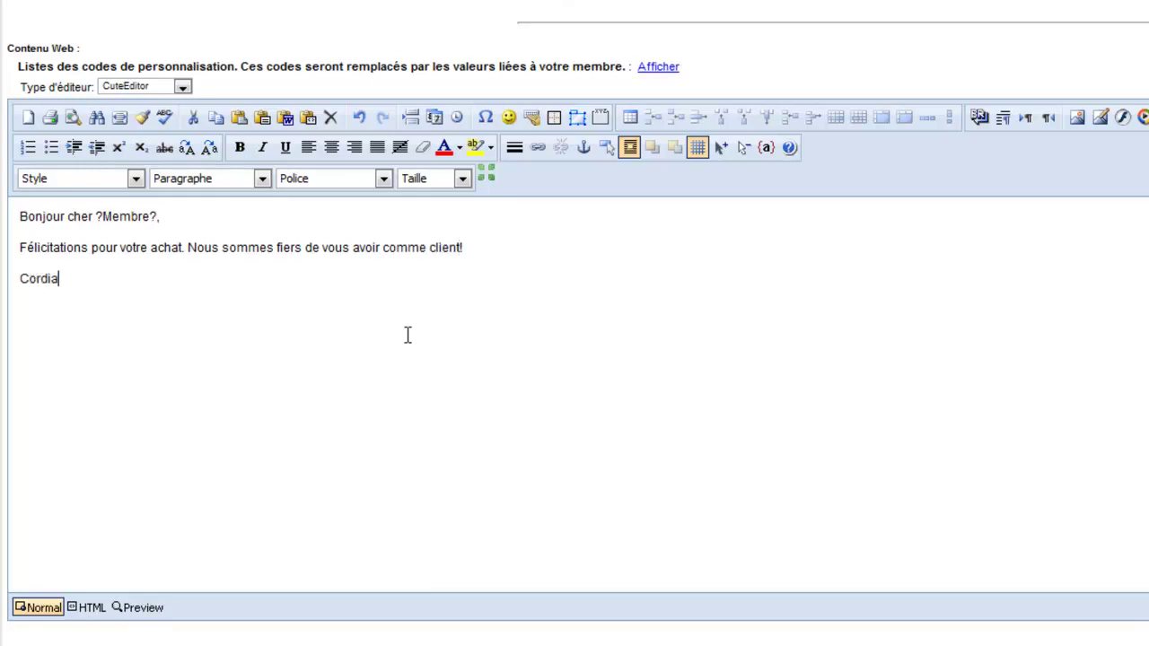
Add the sender's signature, dismiss the send-time warning and set the delay to 0 days
key(shift+Return)
key(Return)
text(Marc)
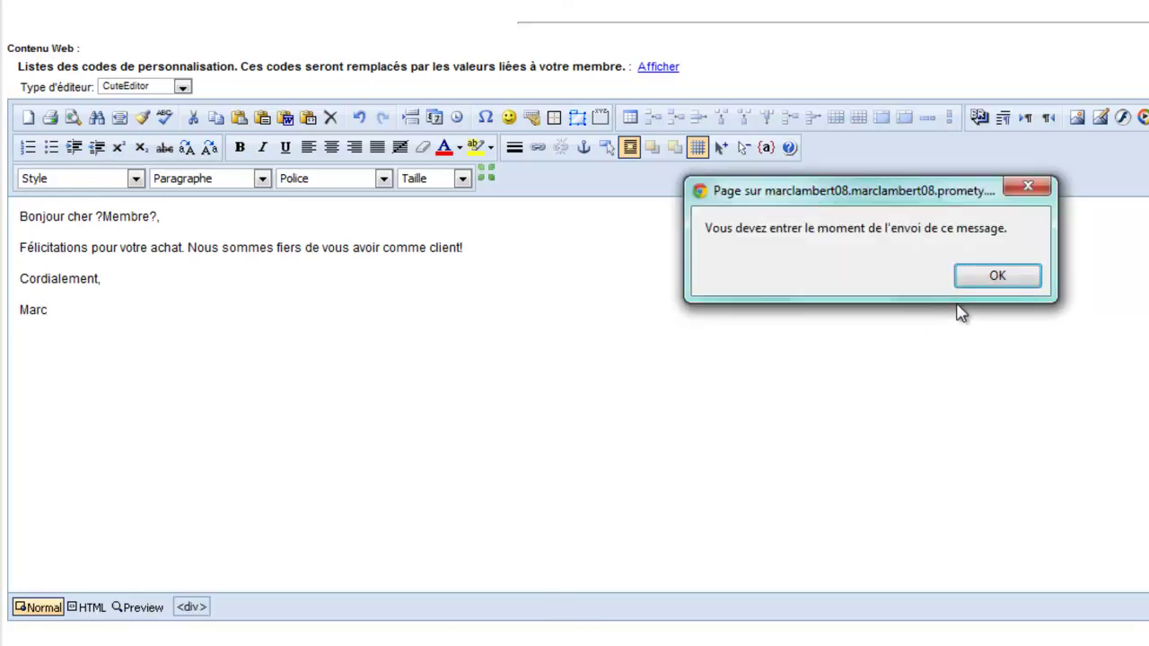
click(997, 287)
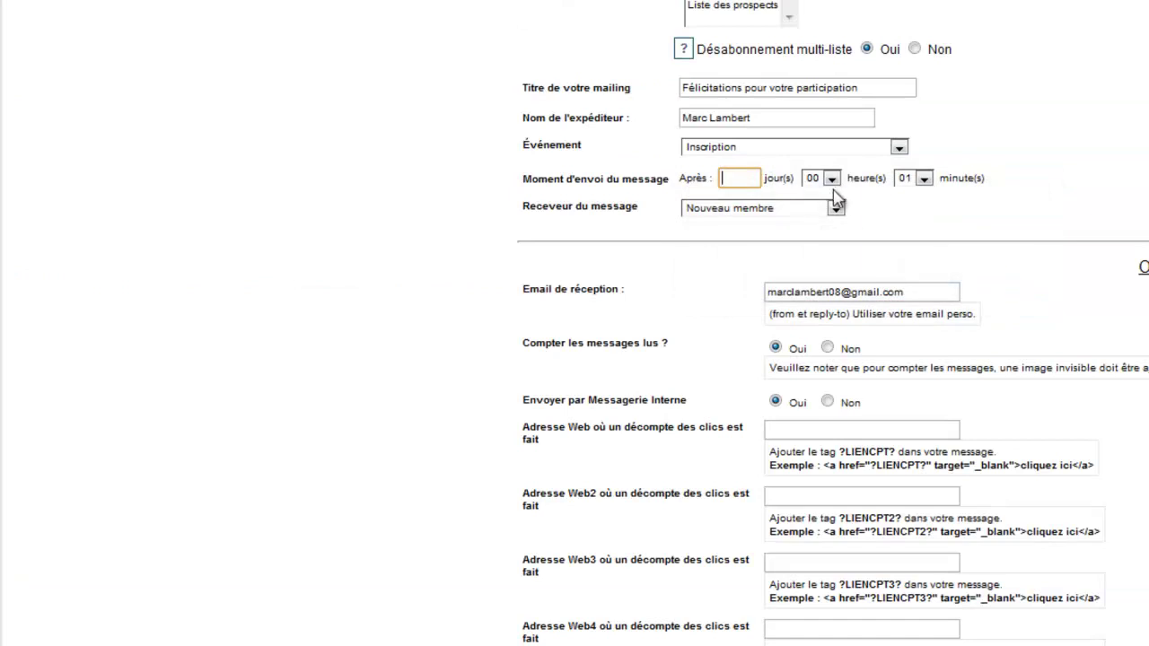
text(0)
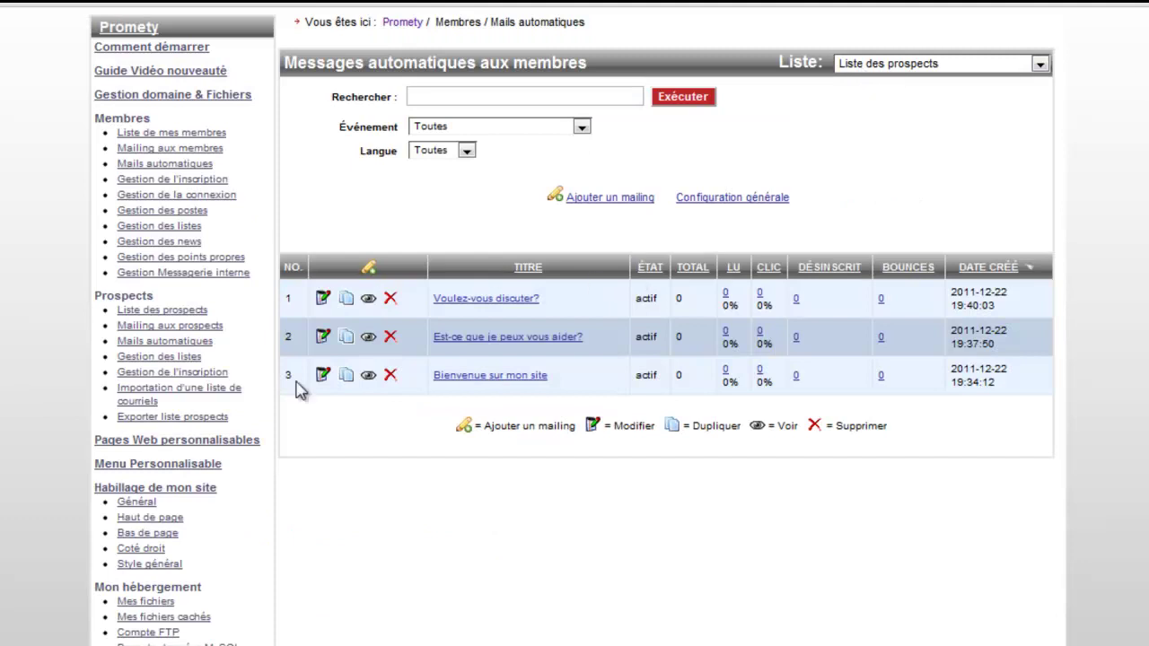
Switch the automatic messages view to Liste des membres to confirm the new mailing
click(992, 67)
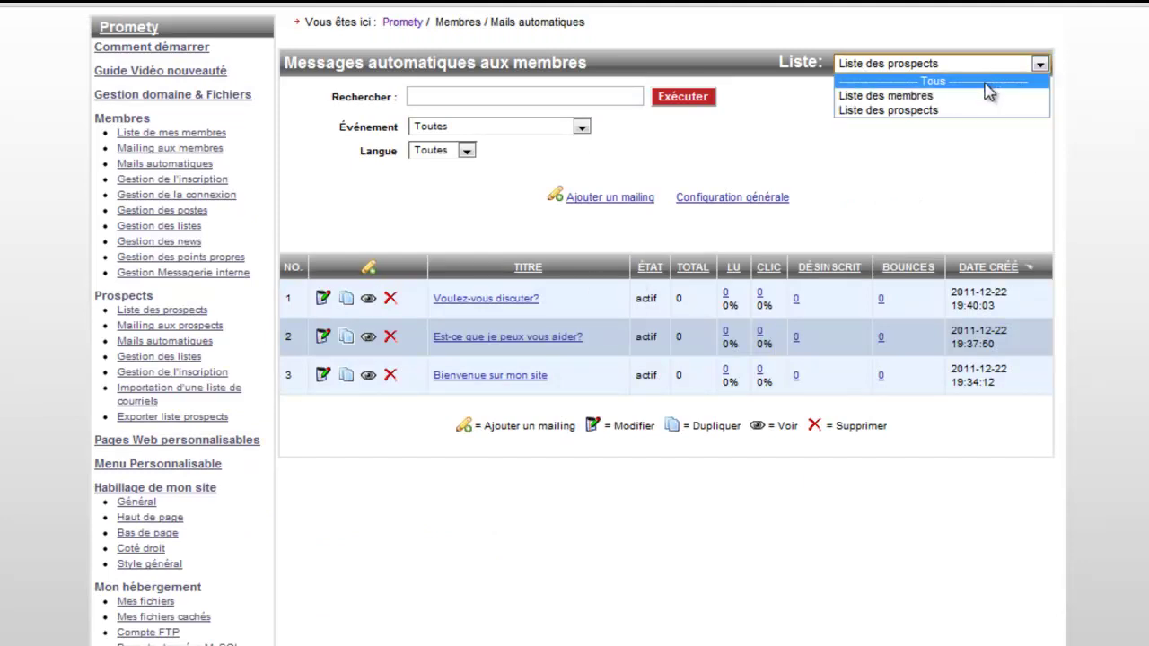
click(988, 97)
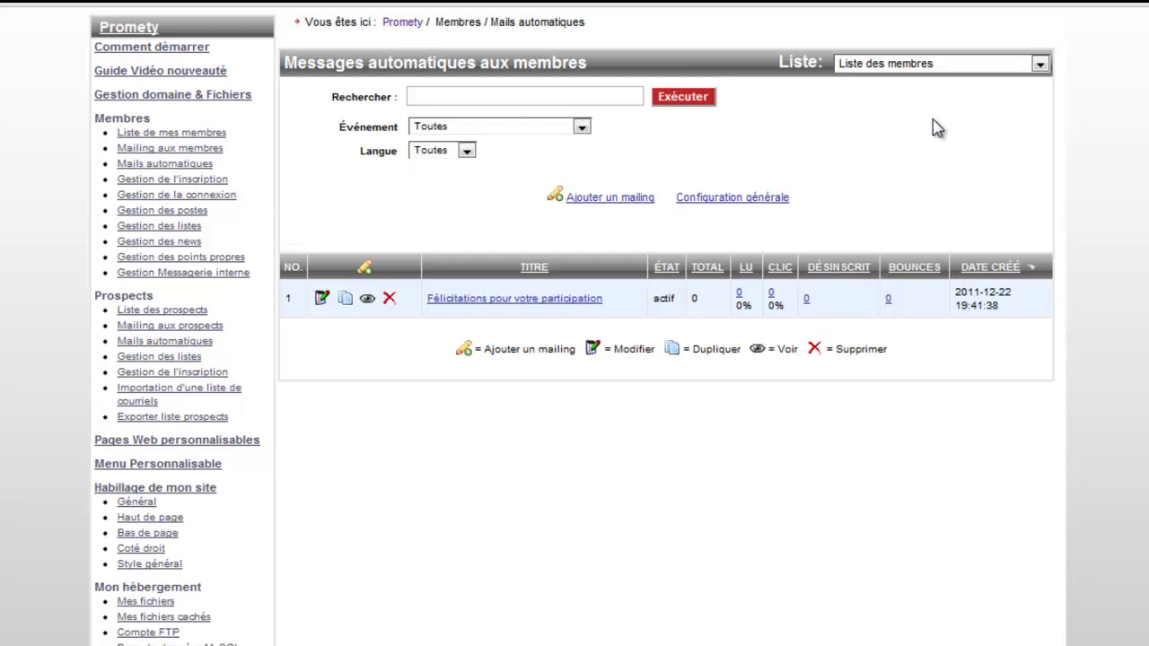
scroll(575, 359, down, 8)
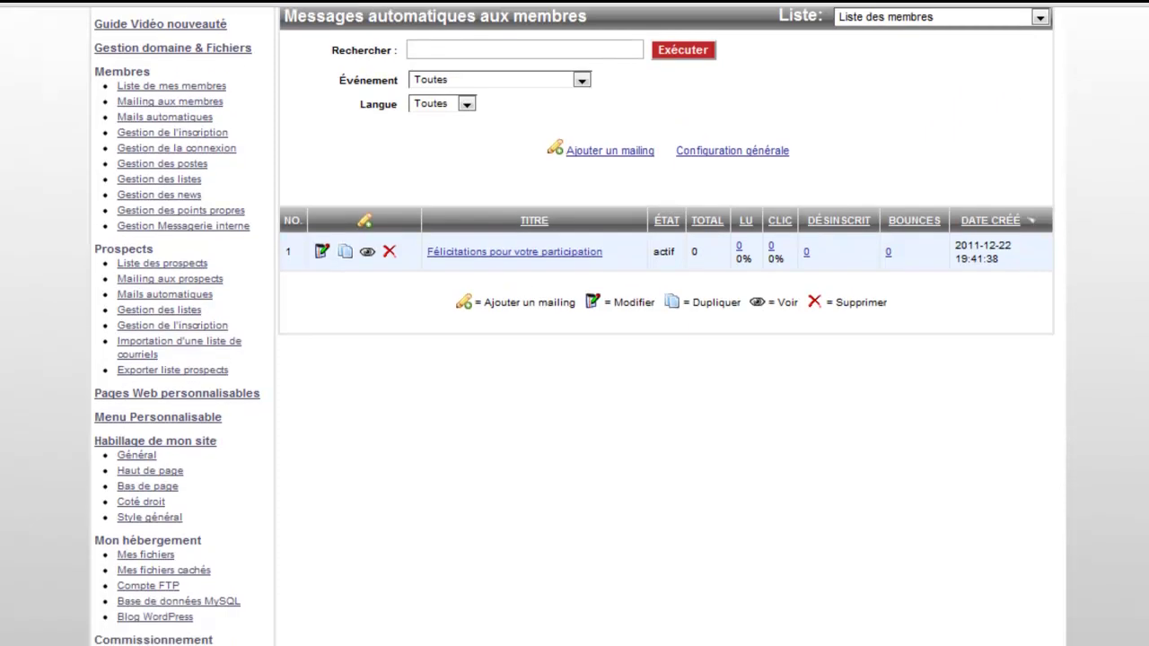
scroll(575, 359, down, 3)
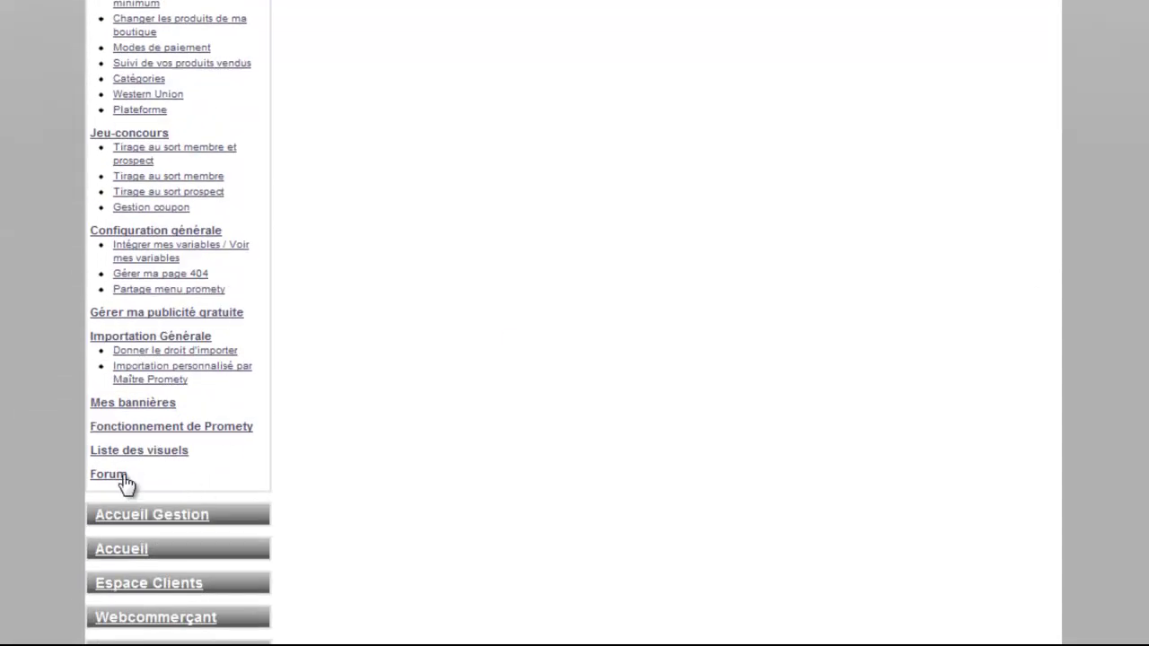
Open the Gestion Forum settings and select the existing forum title
click(118, 477)
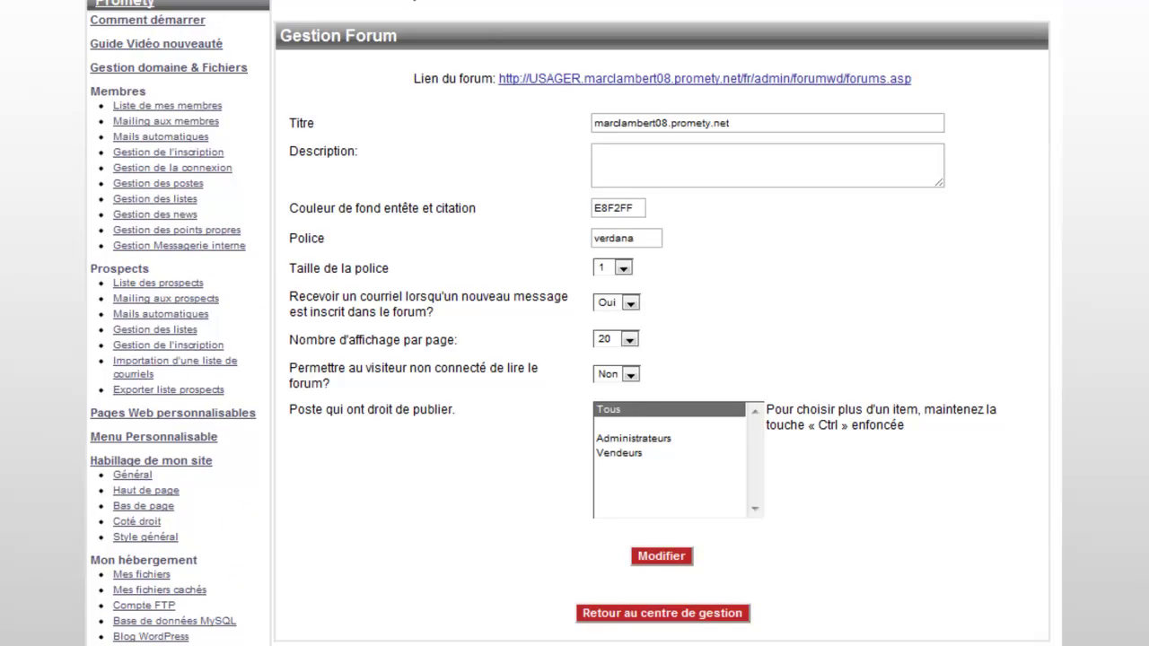
scroll(575, 323, down, 10)
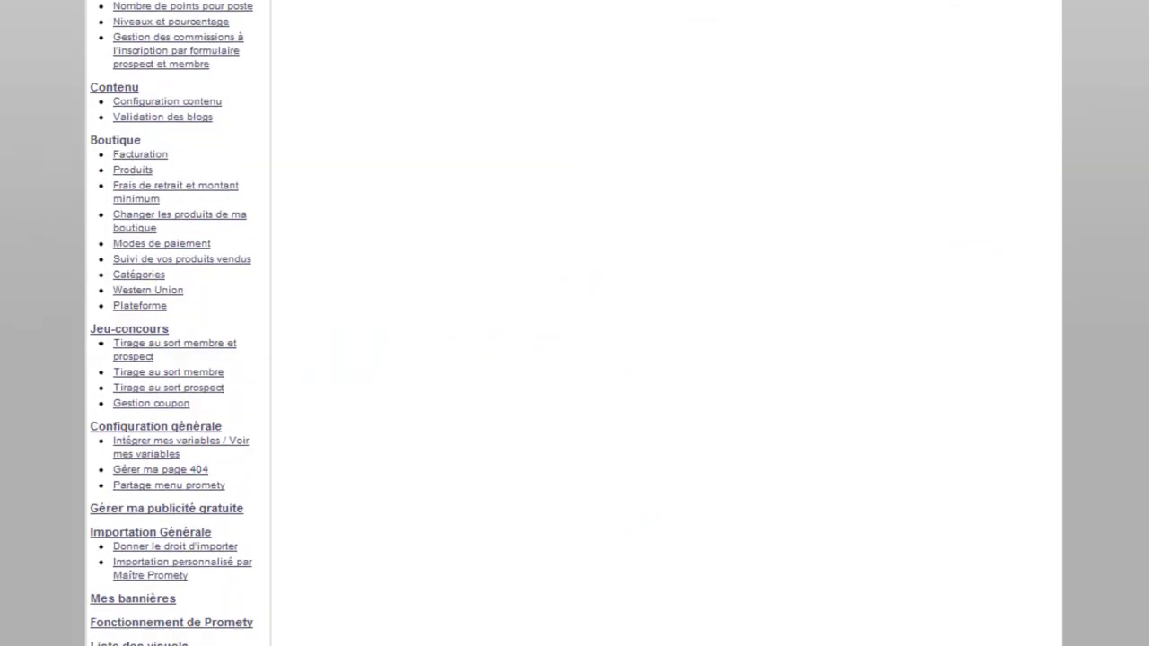
scroll(574, 323, up, 10)
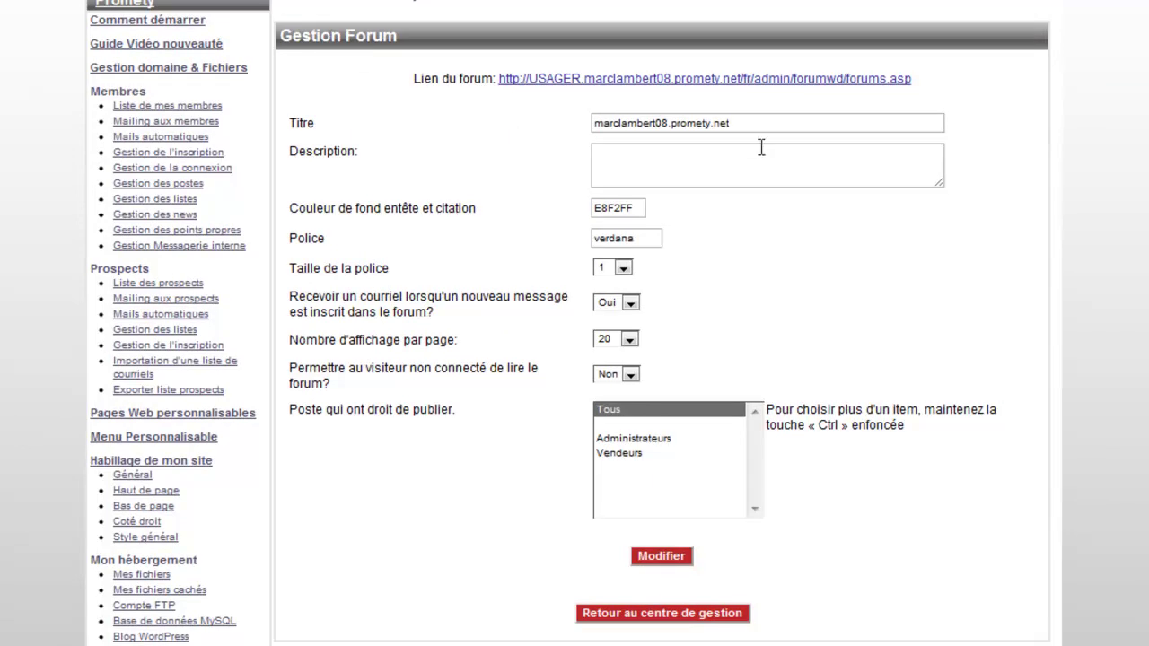
drag(775, 121, 506, 56)
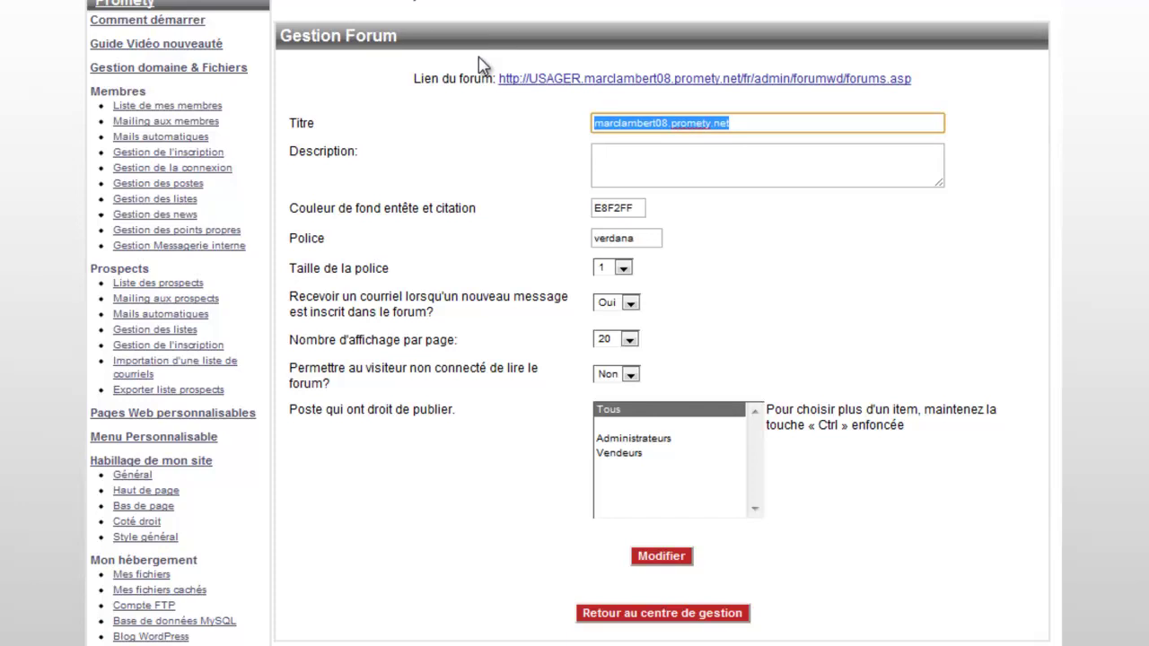
Title the forum 'Interagissez avec nous!' with a description inviting readers to meet Ma Librairie's team
text(Int)
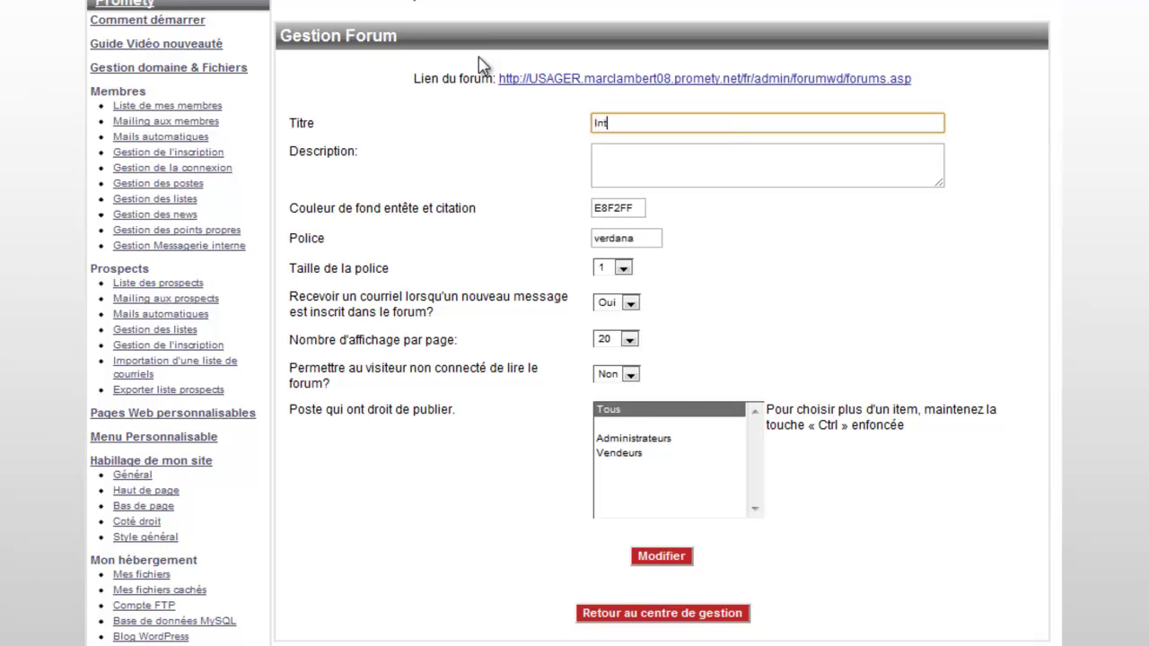
text(eragissez avec nous!)
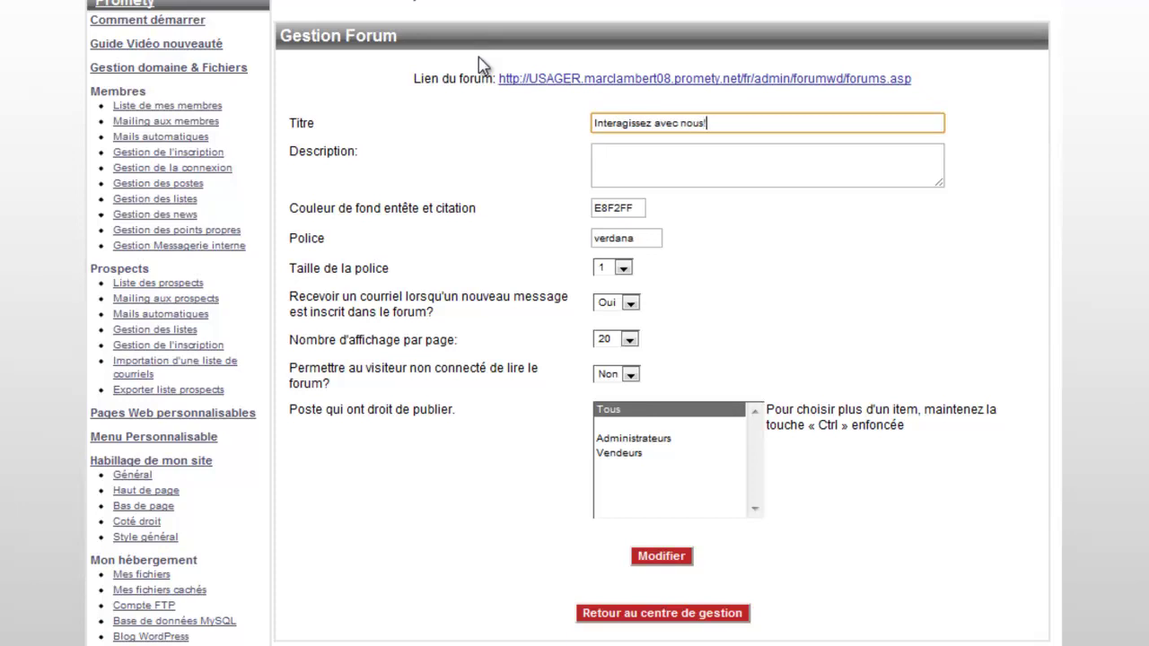
key(Tab)
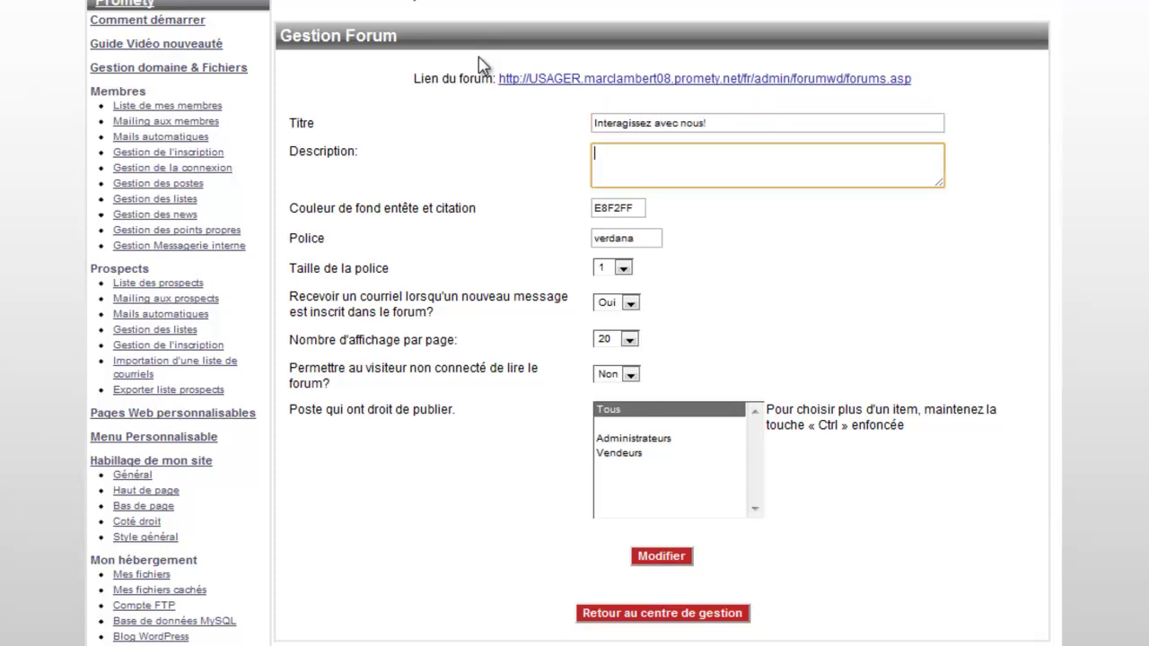
text(Vous avez toujours voulu interagir avec les dir)
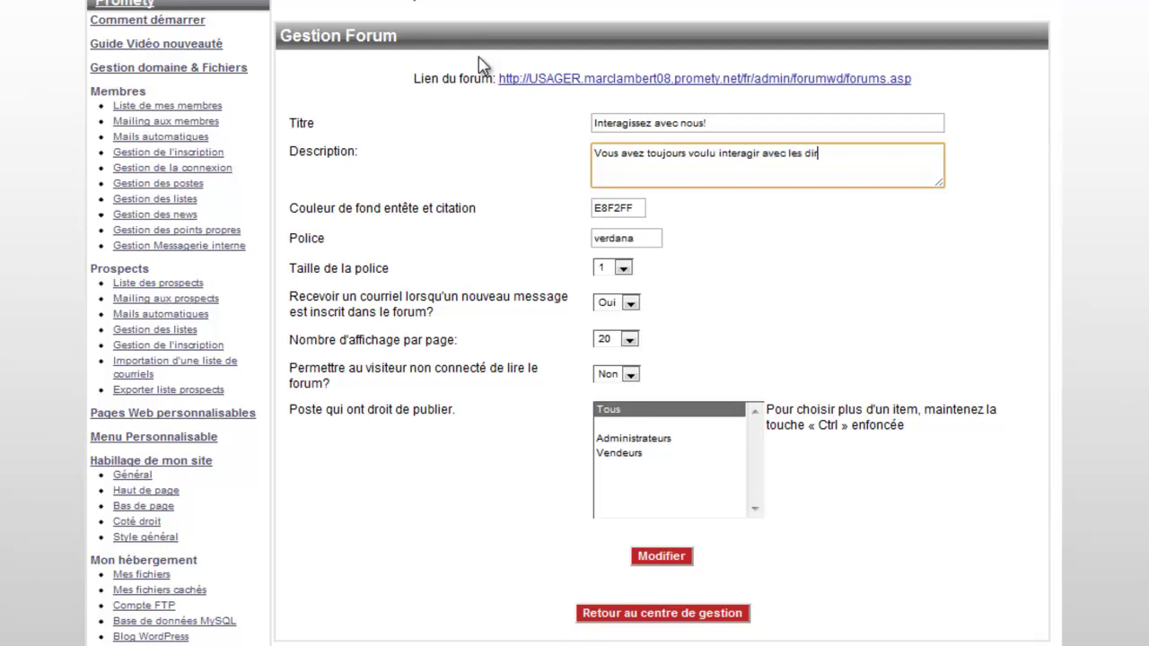
text(igeants et l'équipe de Ma Librar)
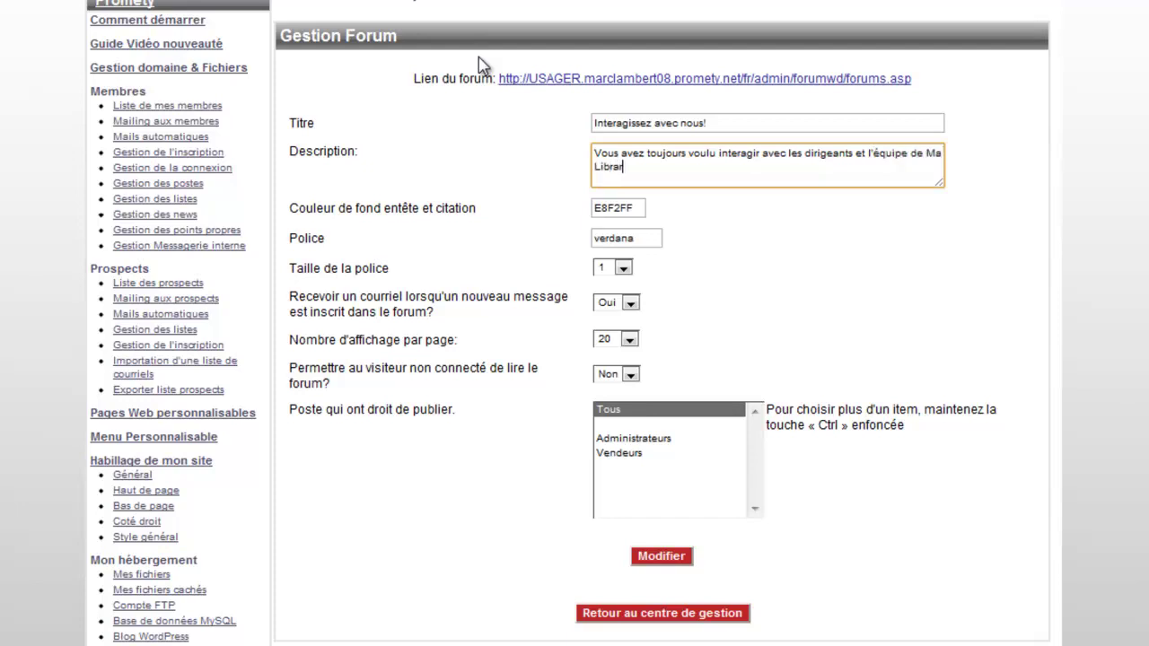
key(BackSpace)
key(BackSpace)
text(airie? C'est ici votre chance!)
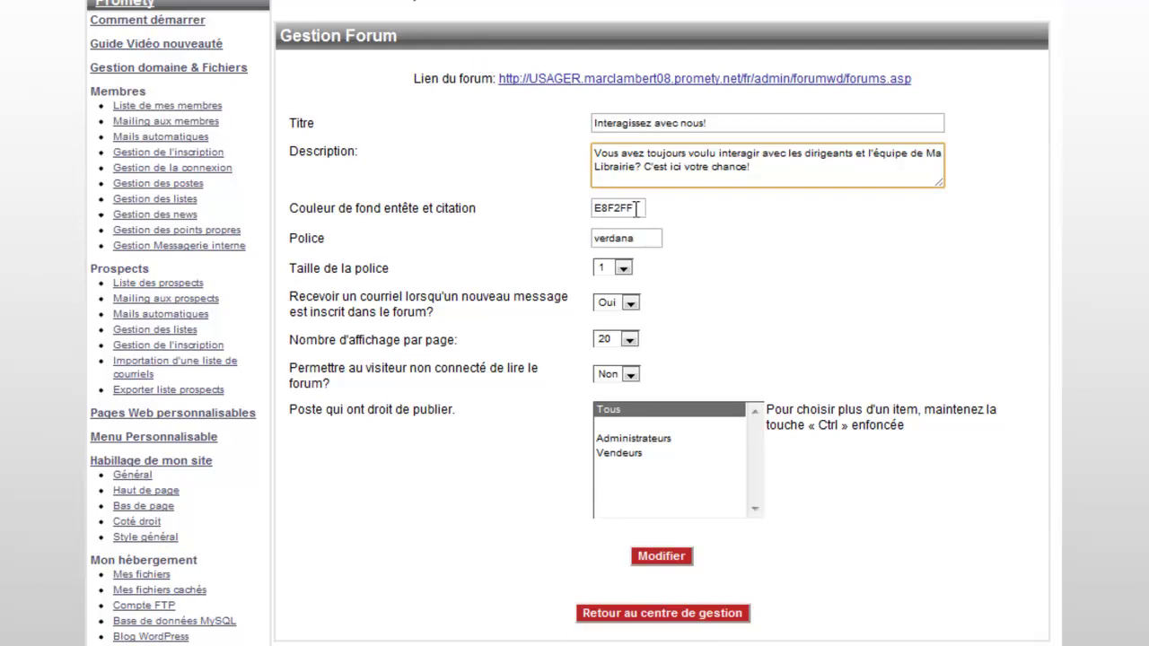
click(645, 238)
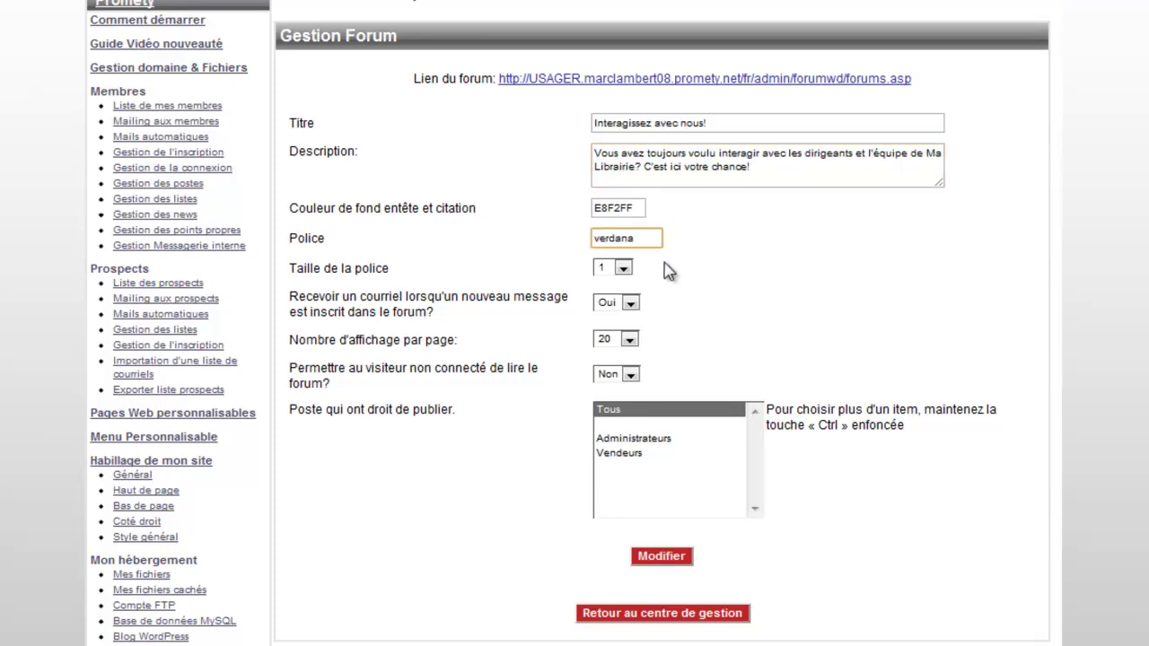
Keep font size 1 and notifications on Oui, let non-logged-in visitors read, and save
click(623, 269)
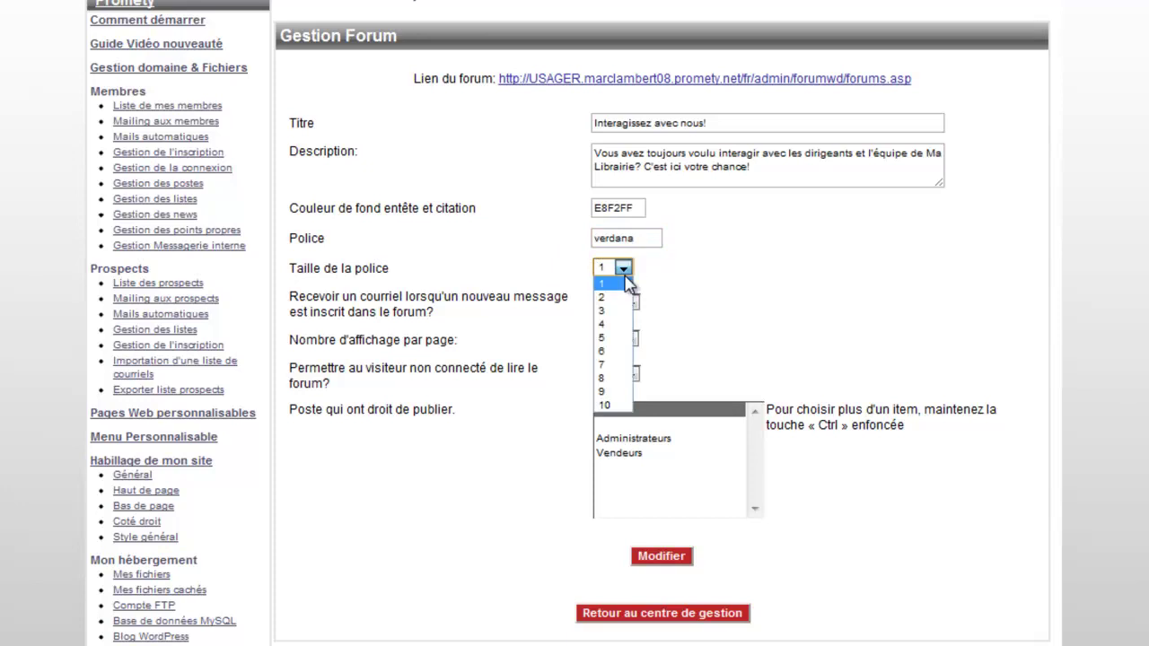
click(626, 284)
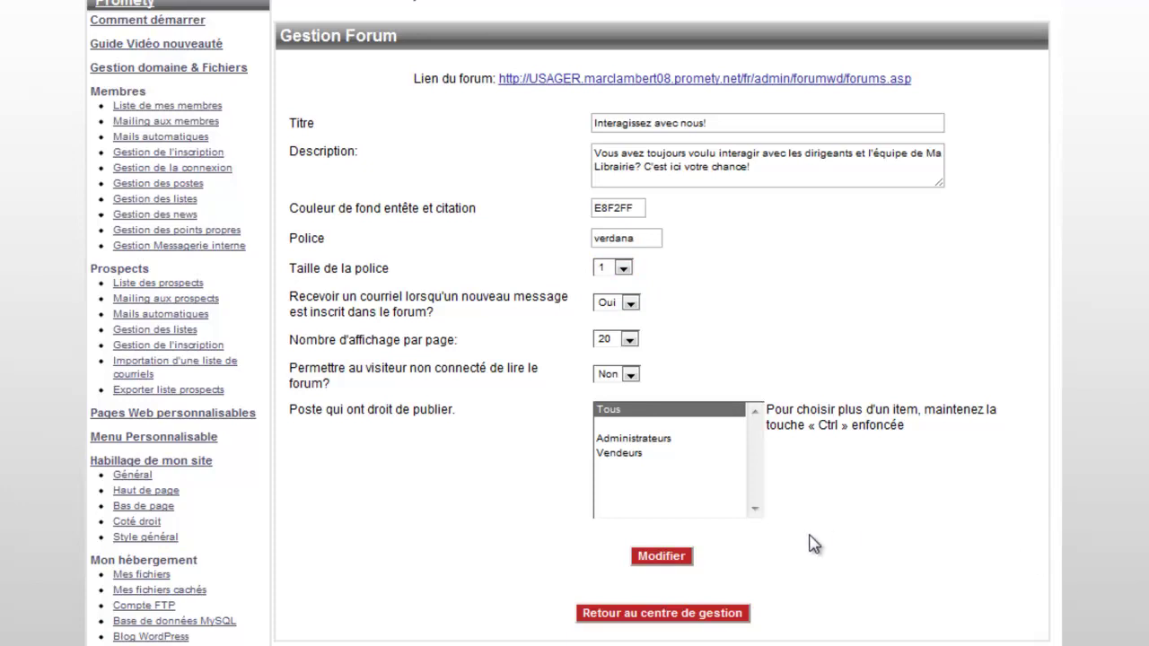
click(630, 305)
click(631, 306)
click(624, 376)
click(622, 390)
click(657, 558)
Post 'Mon premier message' reading 'Voici le premier message du forum' with a :D emoticon
click(772, 79)
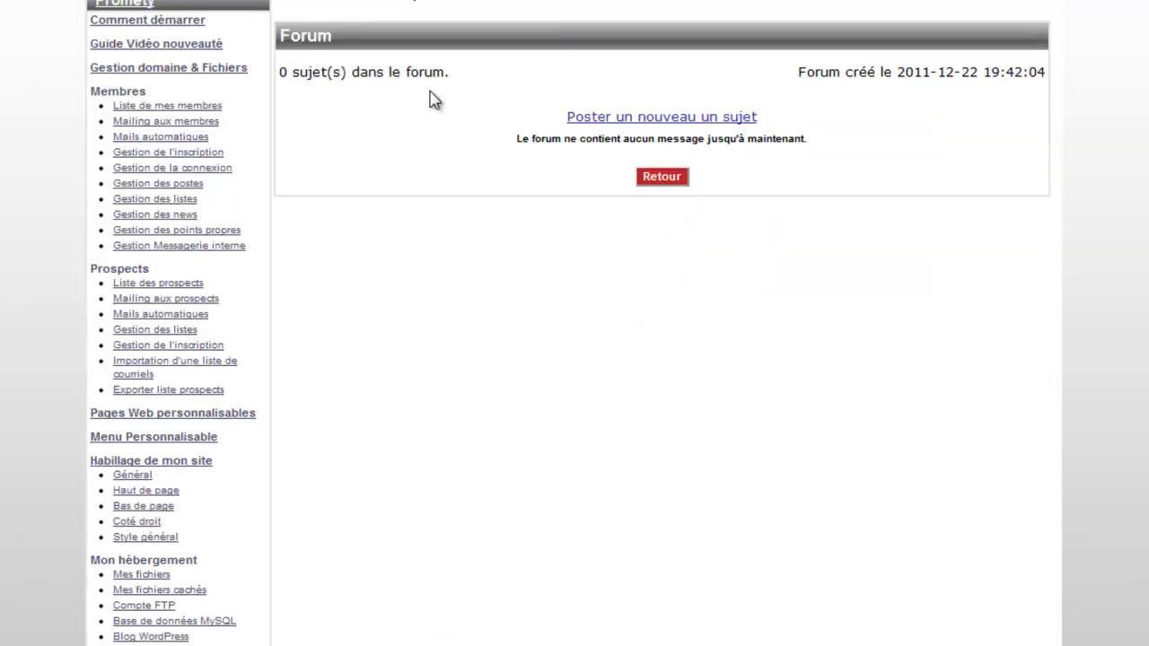
click(696, 133)
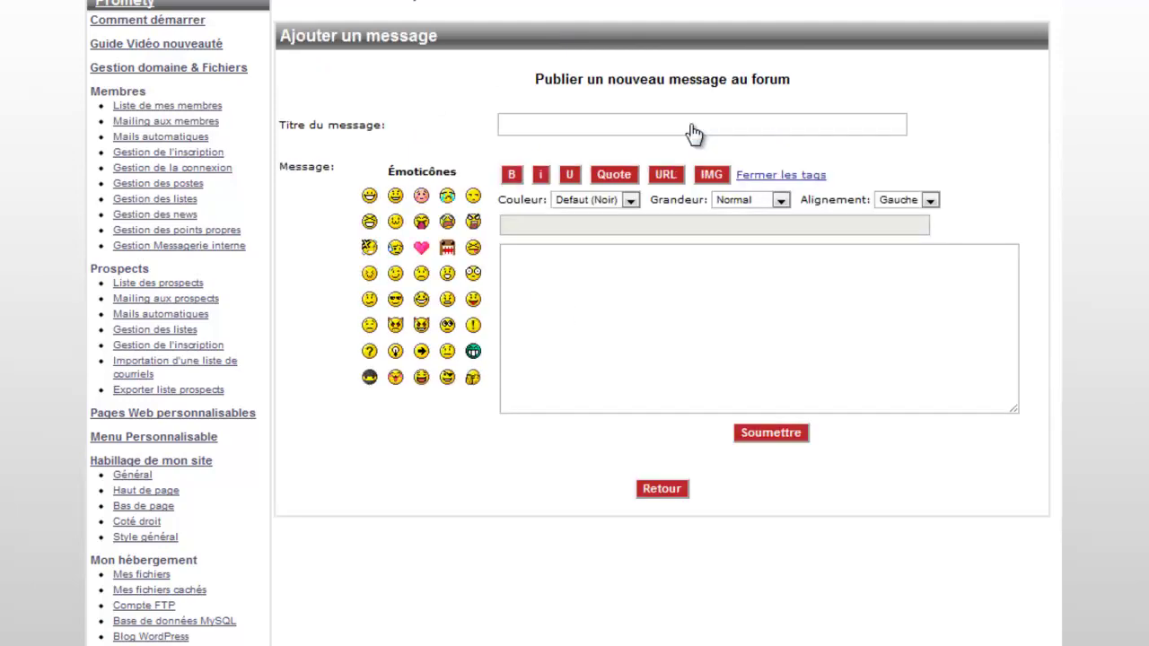
click(692, 124)
text(Mon pre)
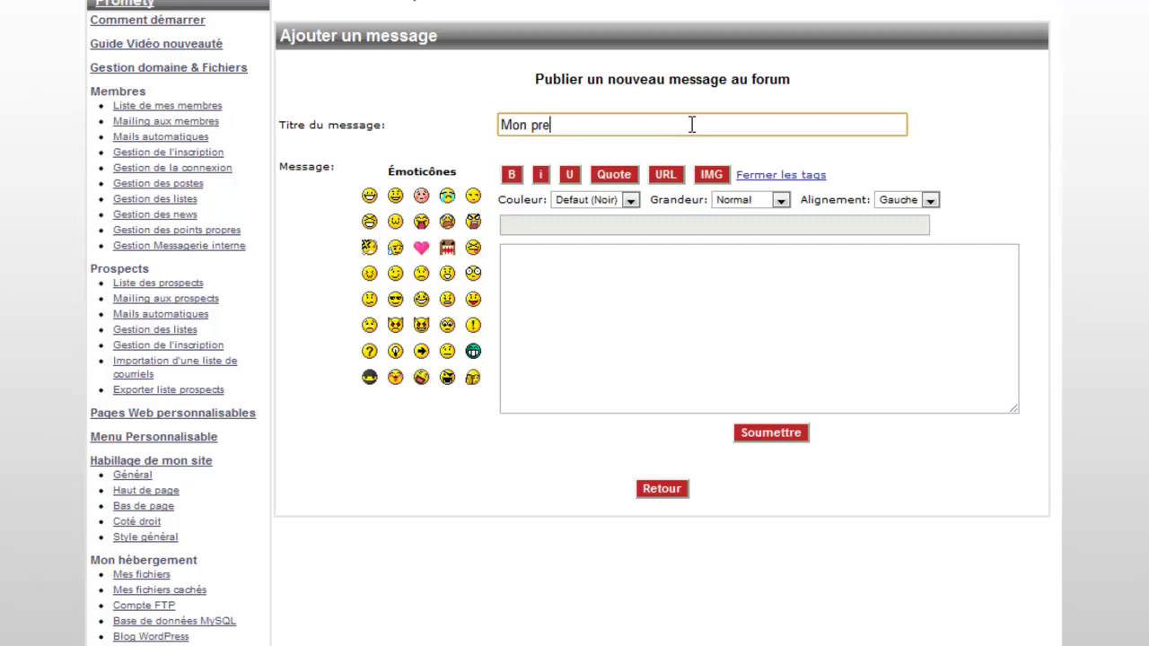
text(mier message)
key(Tab)
click(643, 326)
text(Voici )
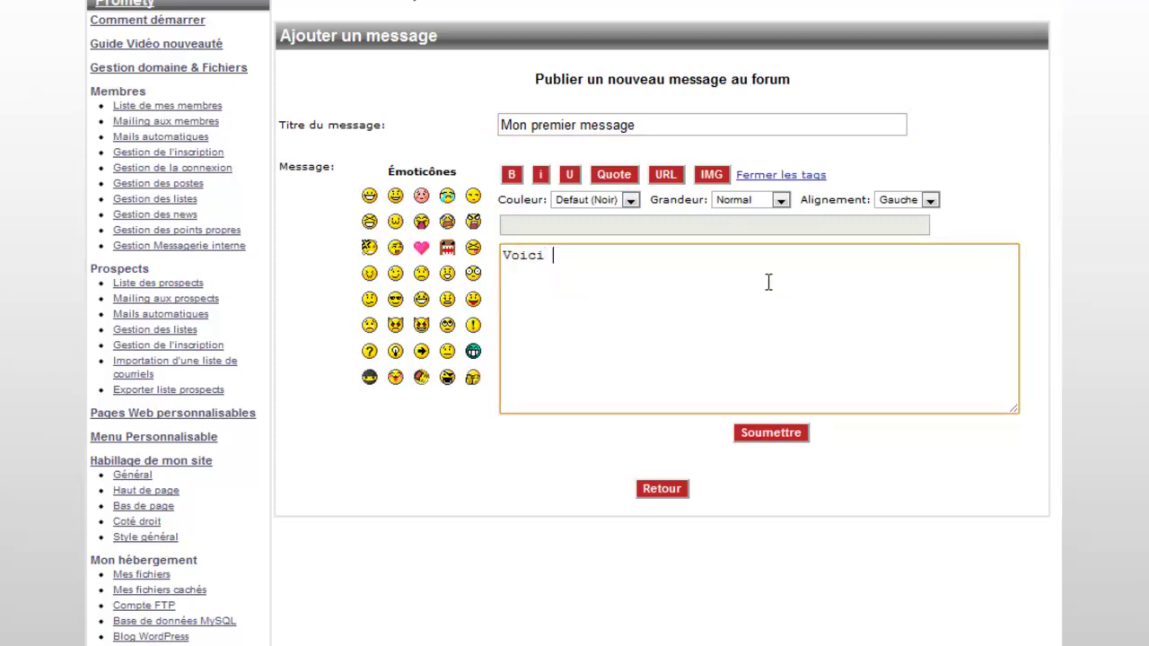
text(le premier messa)
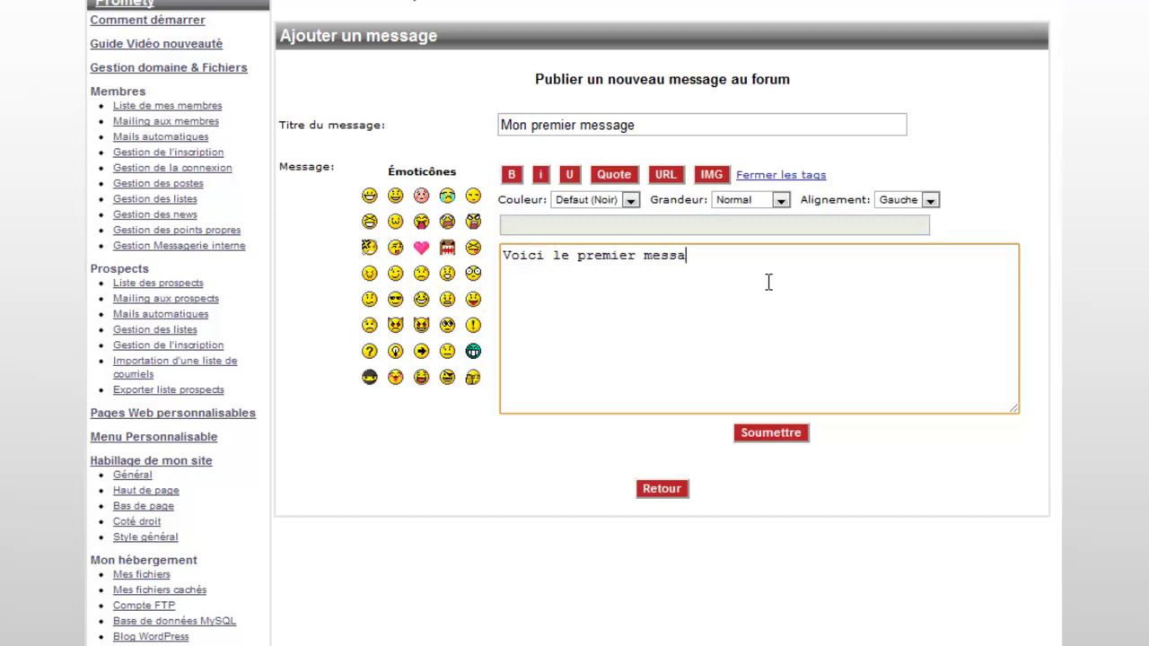
text(ge du forum)
click(369, 196)
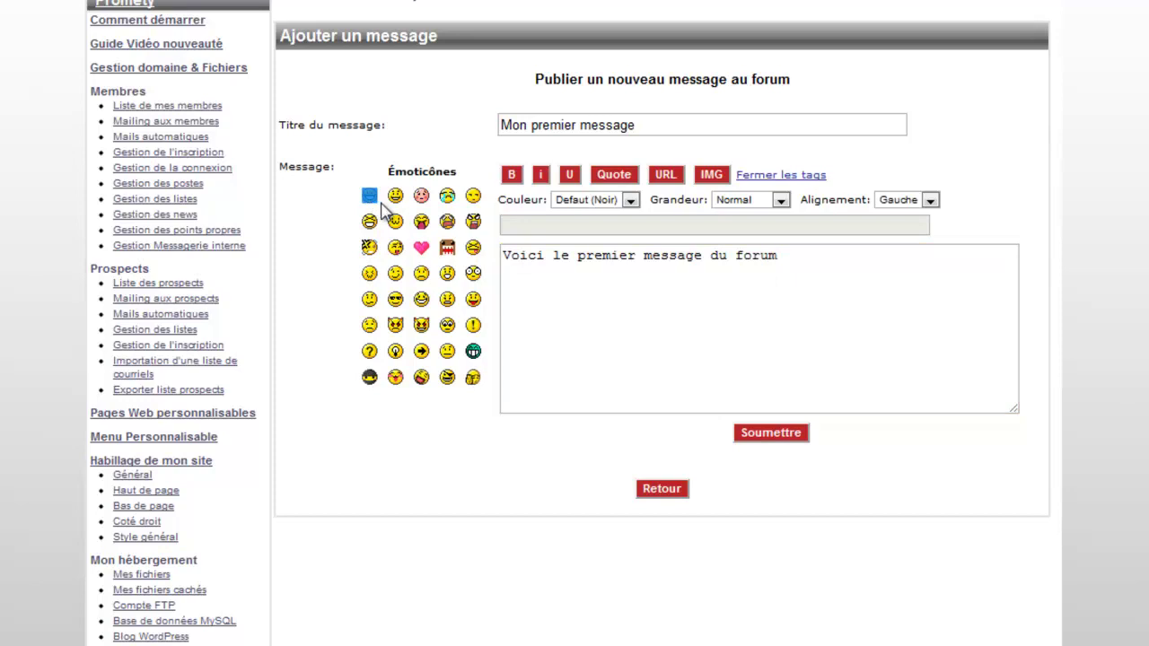
click(370, 197)
click(771, 434)
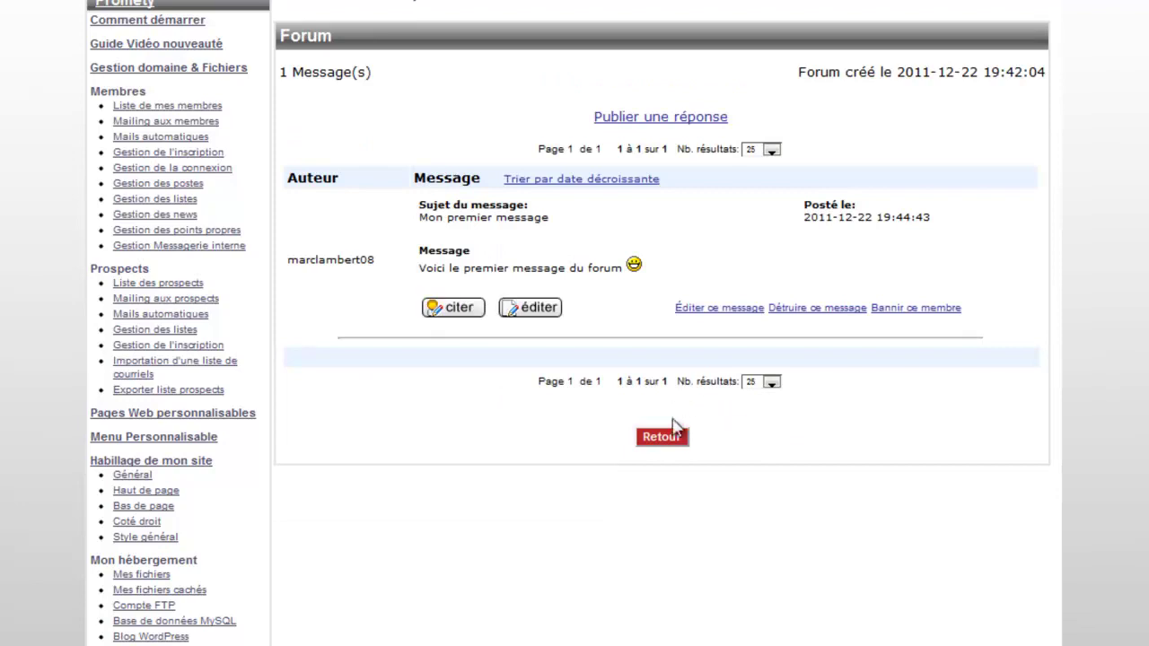
click(673, 438)
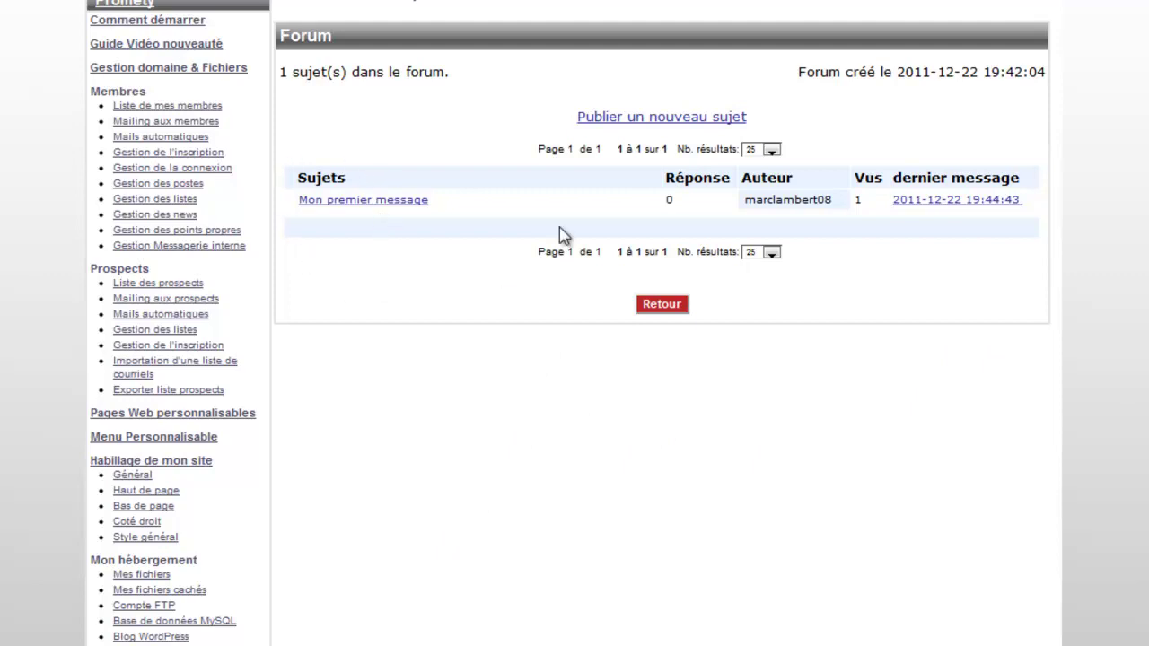
click(382, 204)
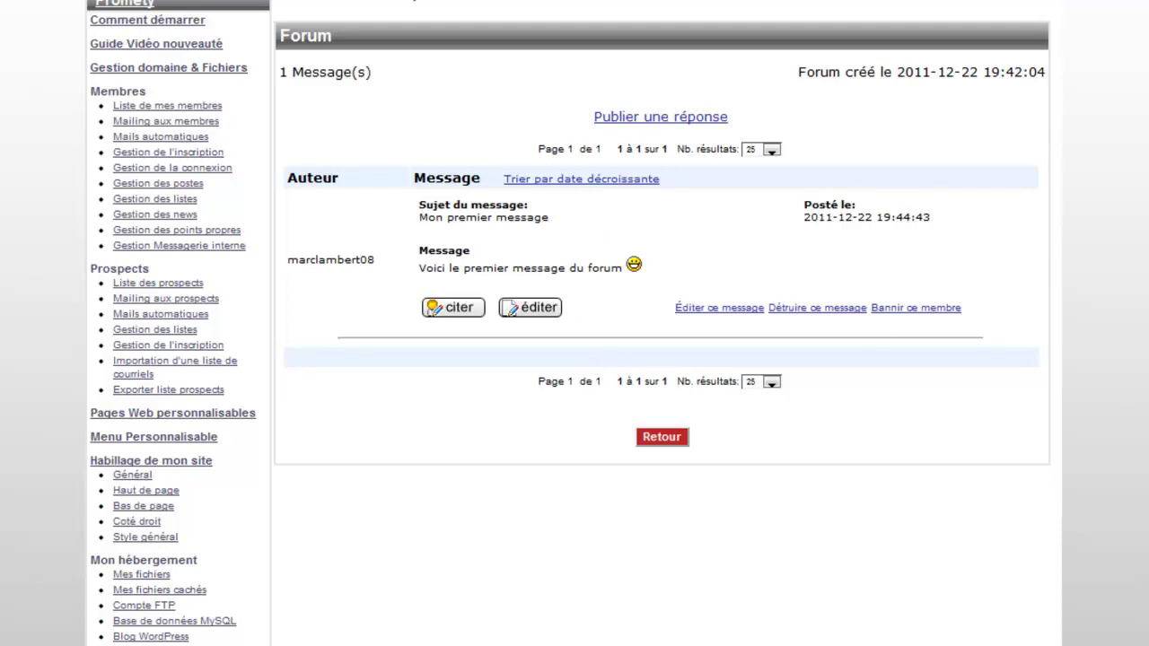
scroll(575, 323, down, 1)
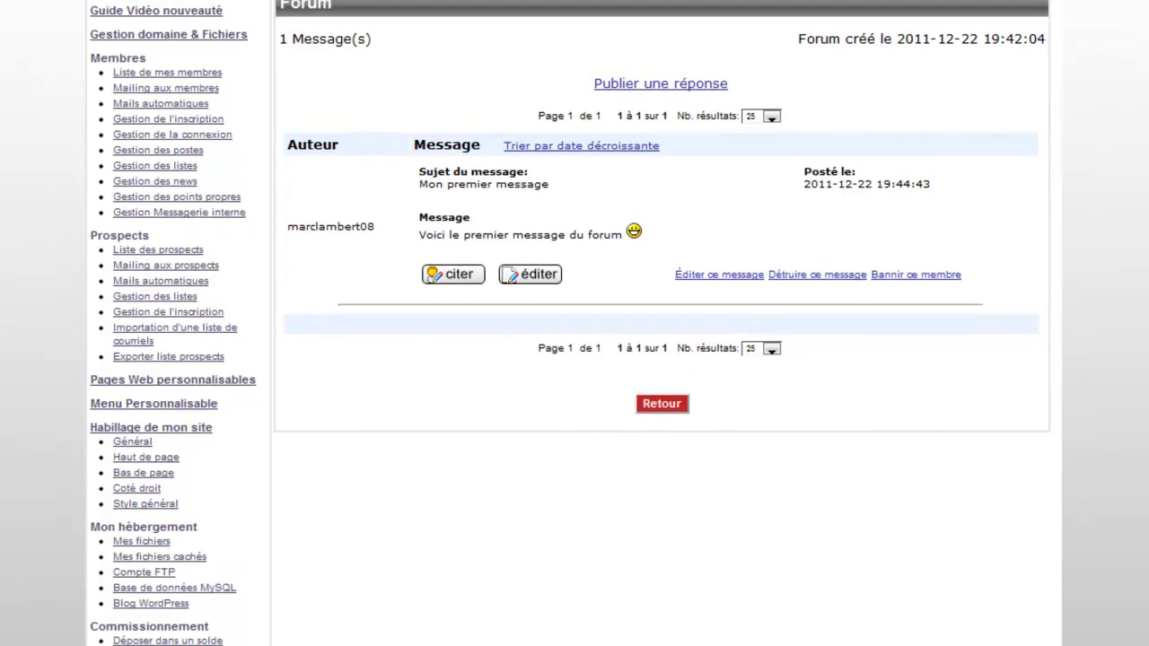
scroll(575, 324, up, 1)
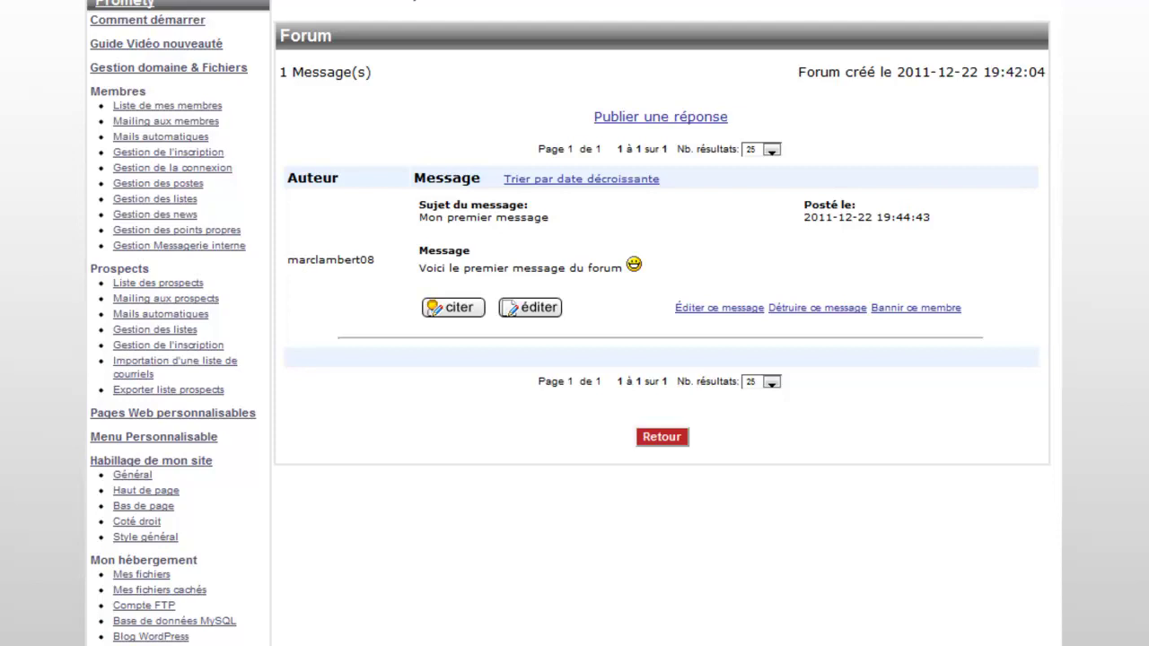
scroll(575, 323, down, 5)
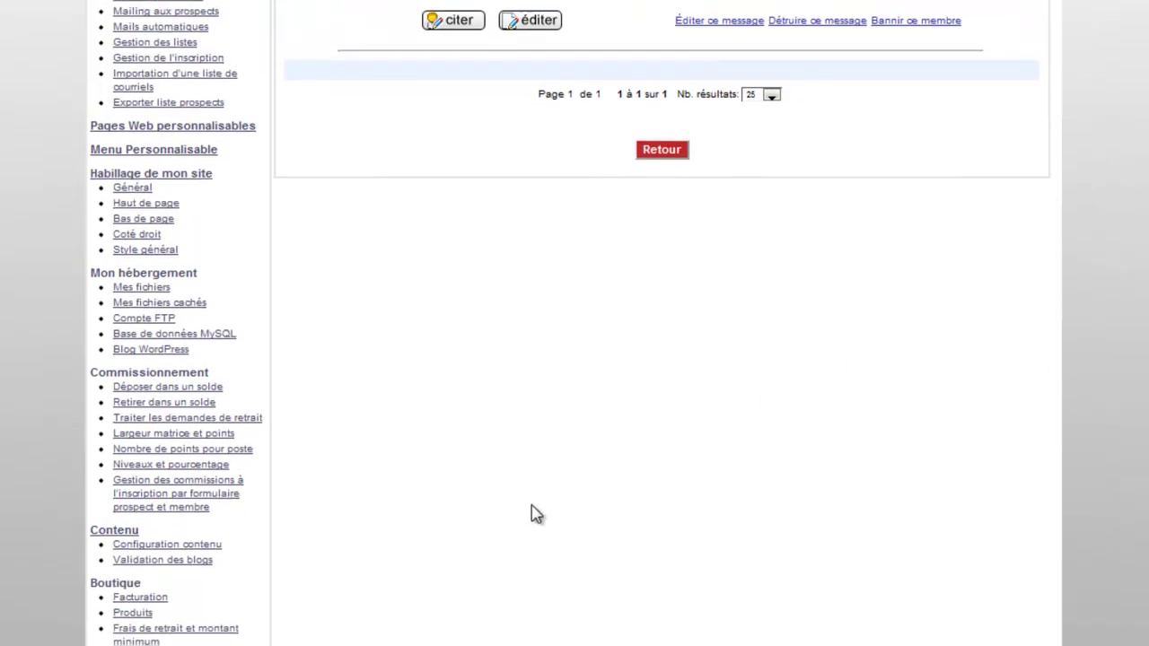
Go from the Boutique Produits page to the 'Faites votre propre boutique' product chooser page
click(137, 615)
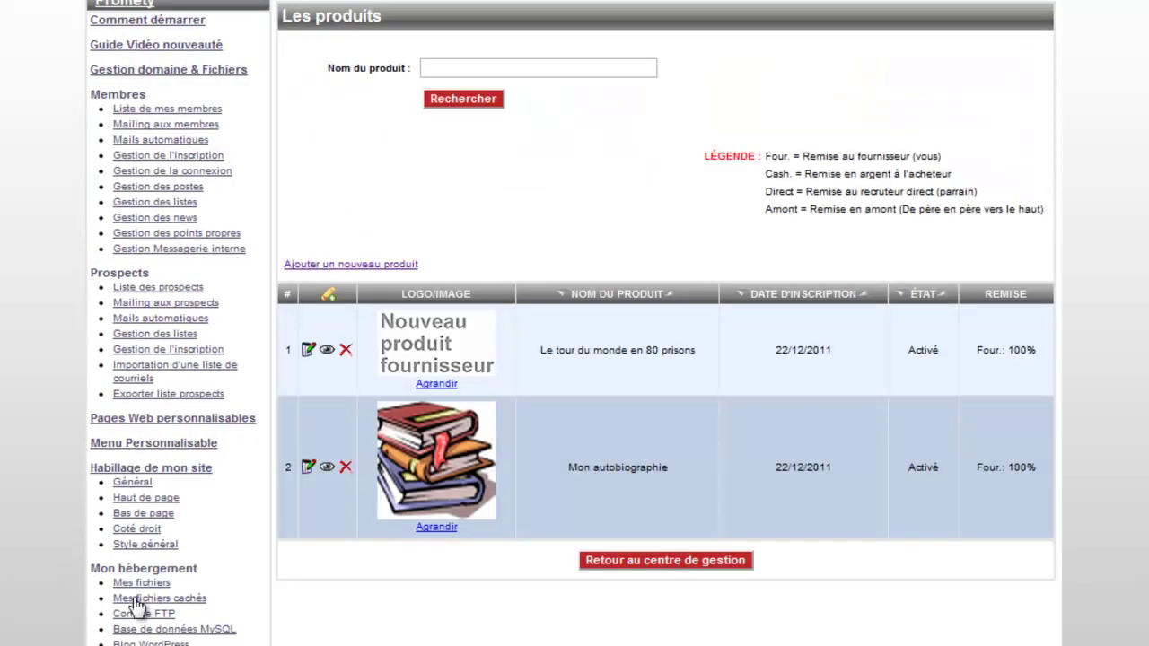
drag(340, 266, 425, 627)
click(423, 626)
scroll(706, 397, down, 3)
scroll(575, 323, down, 1)
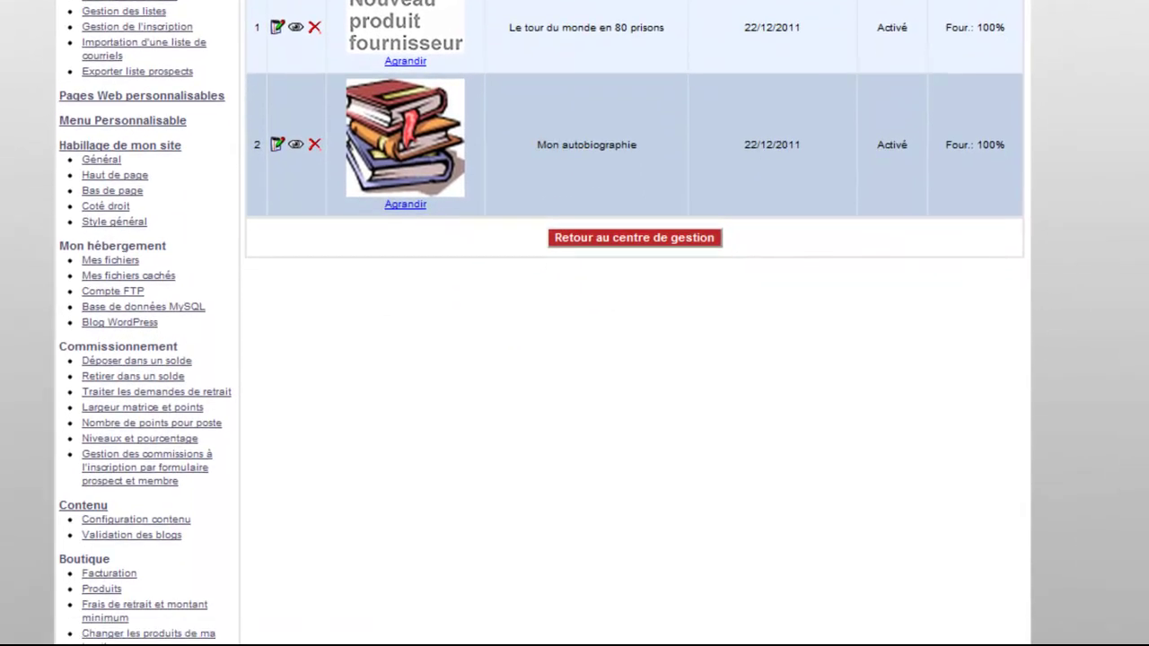
scroll(574, 323, down, 2)
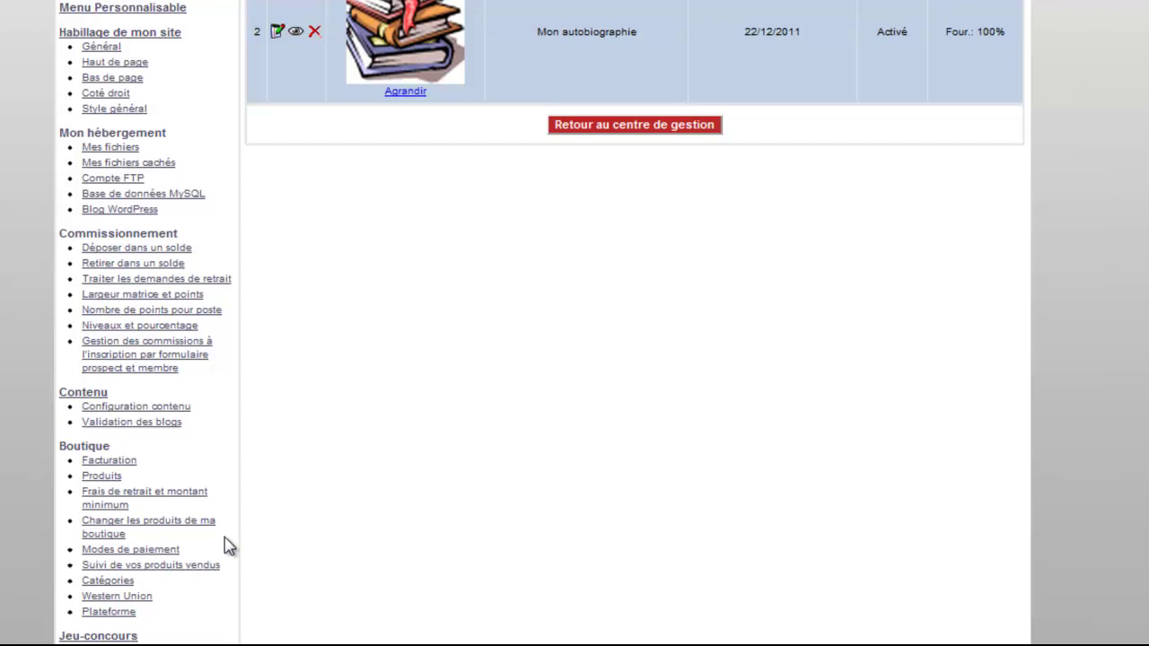
click(180, 531)
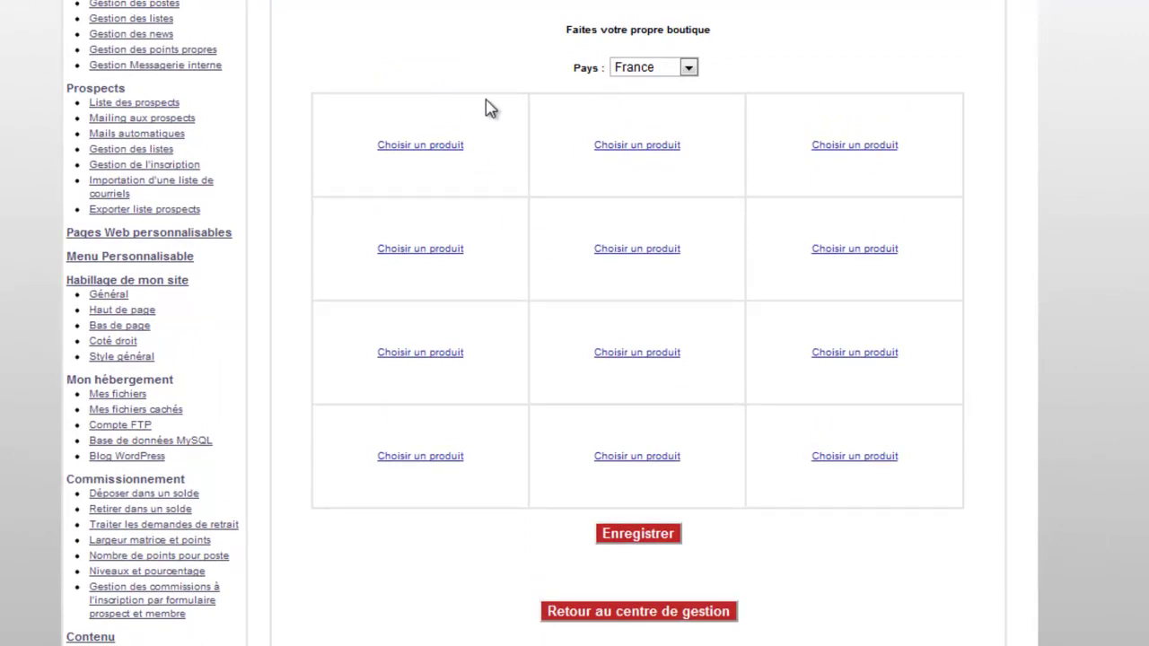
Set the shop country to Tous and open the product chooser for slot 1
click(644, 70)
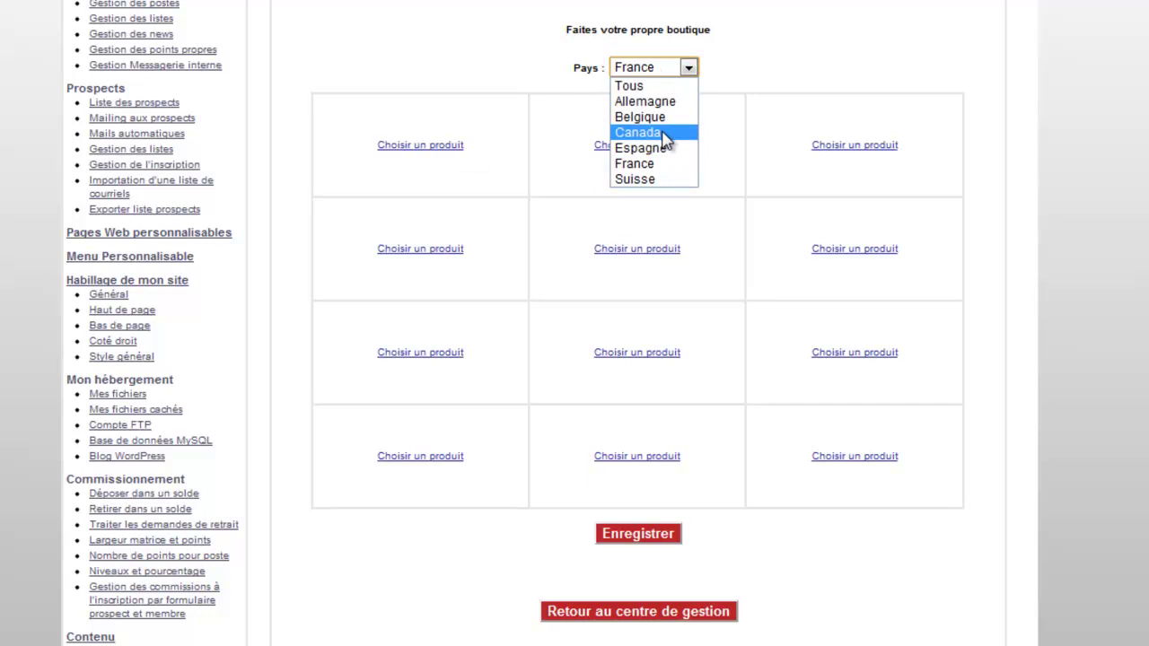
click(660, 87)
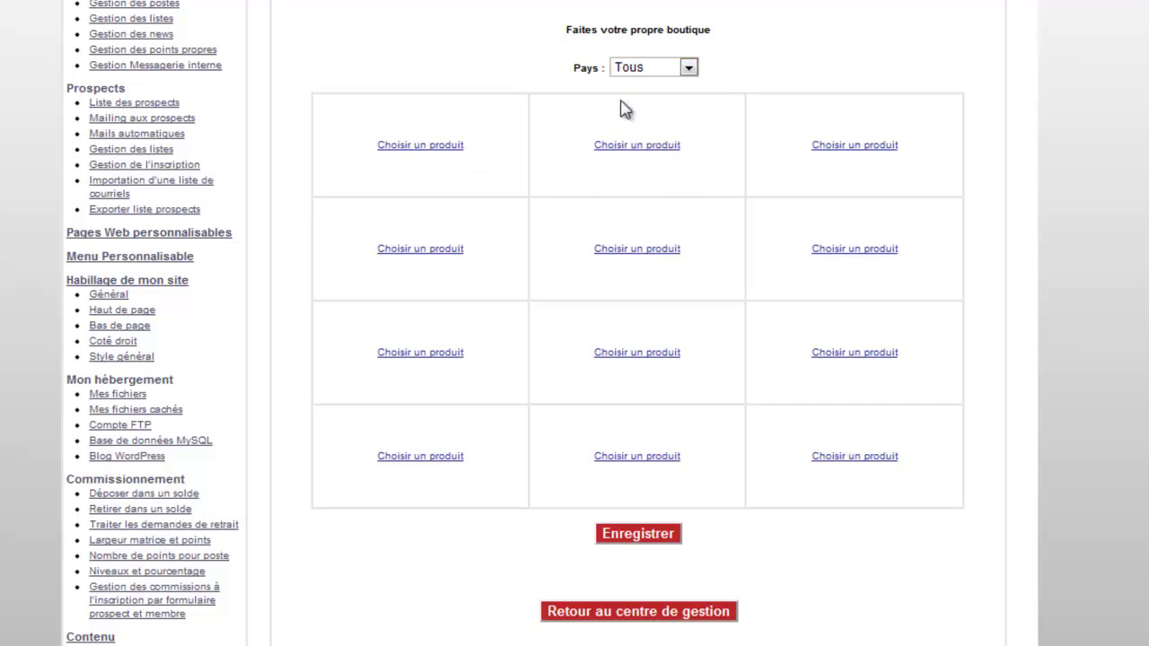
click(445, 146)
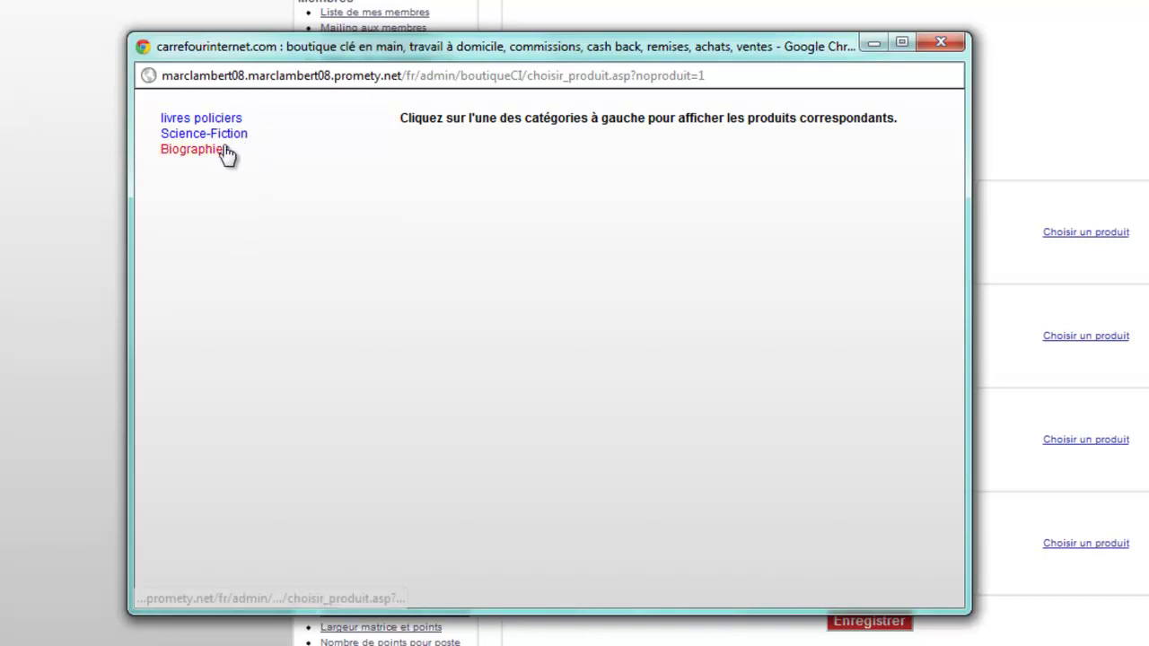
Put Mon autobiographie in slot 1 and Le tour du monde en 80 prisons in slot 2
click(225, 151)
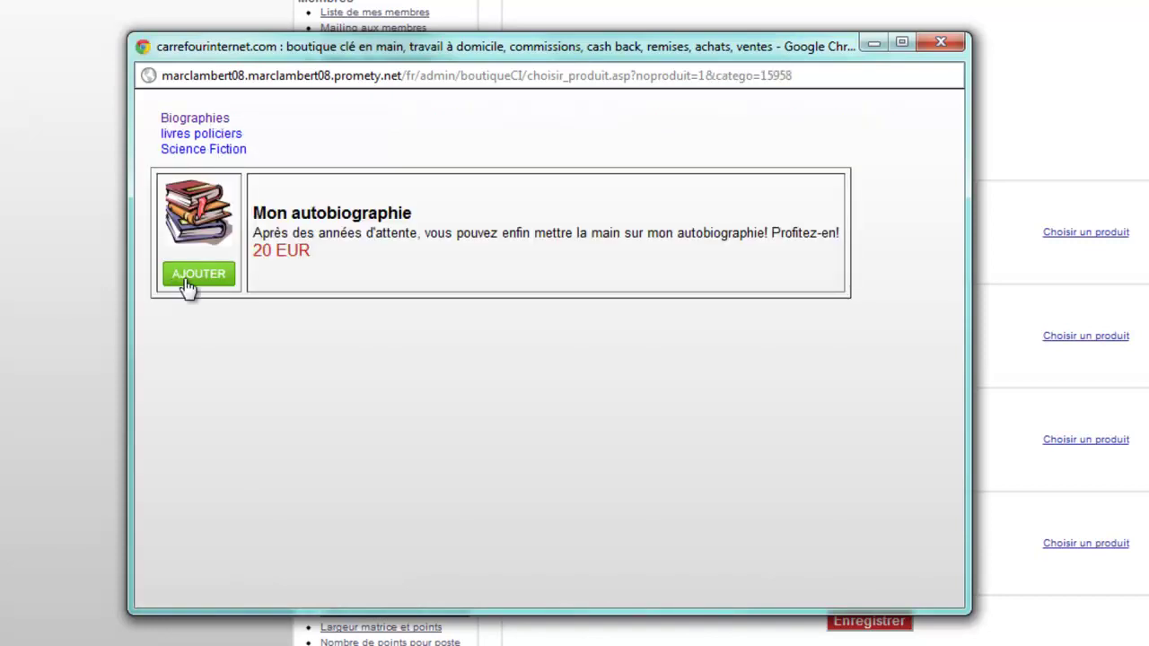
click(189, 276)
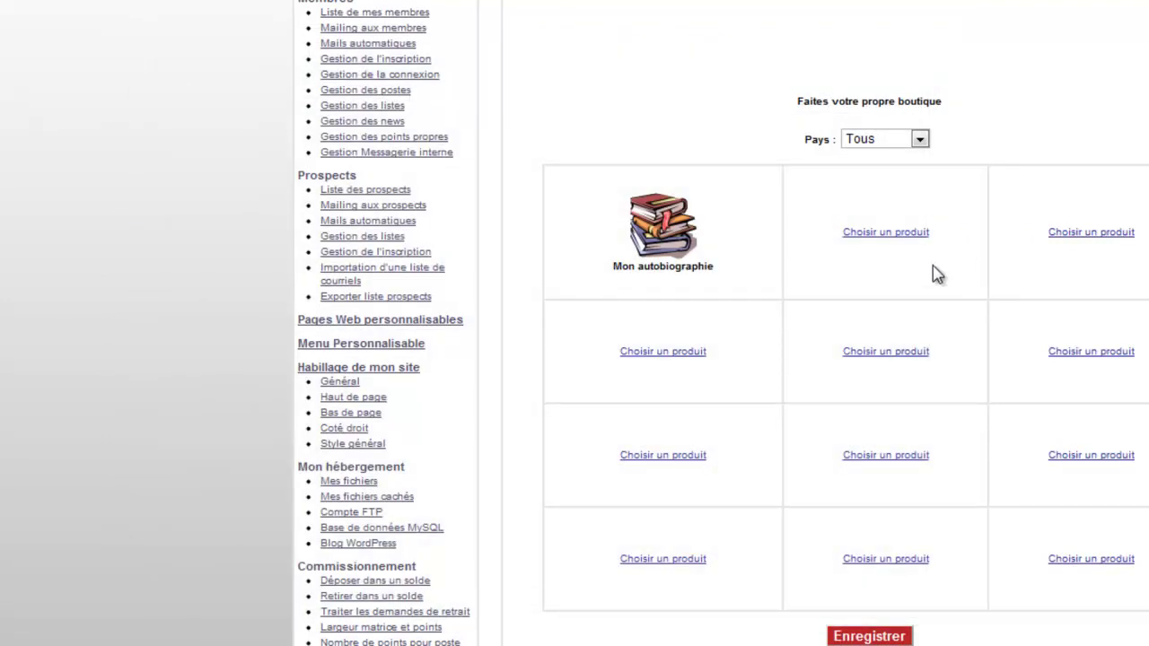
click(925, 241)
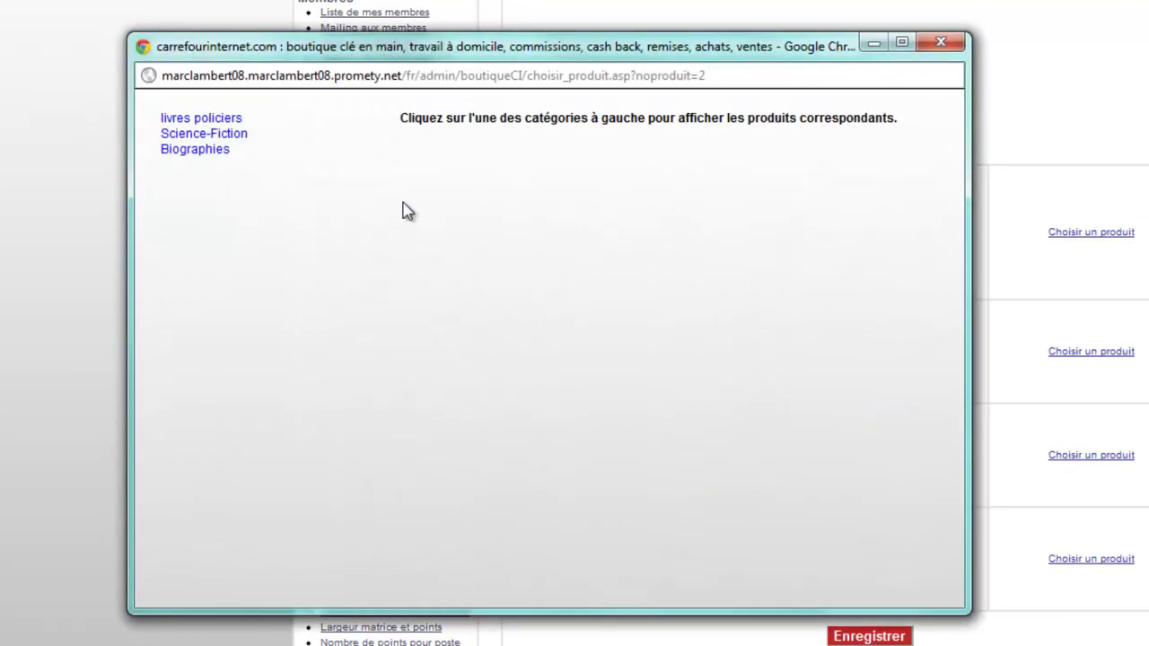
click(241, 134)
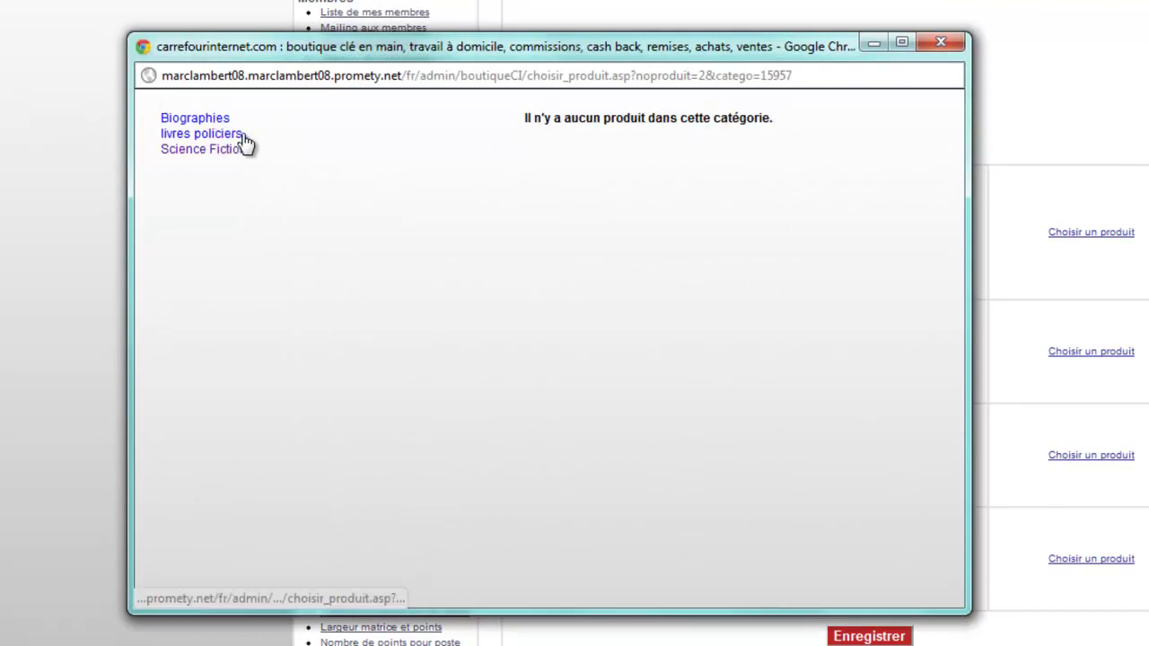
click(240, 135)
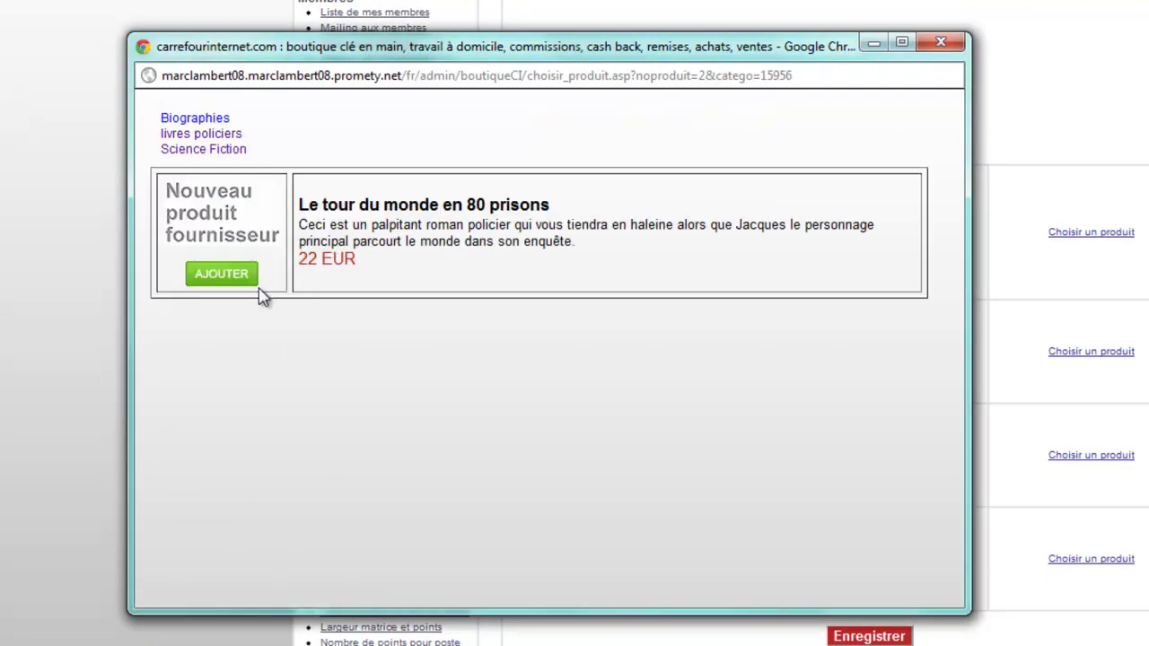
click(248, 280)
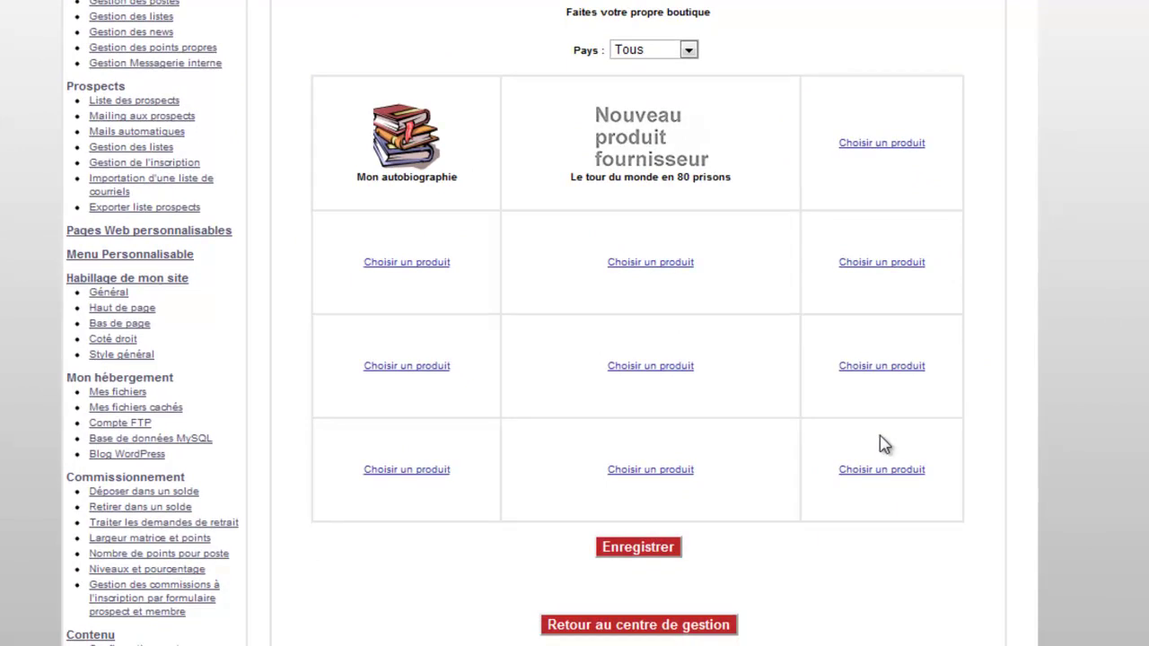
Save the shop grid holding both books, accepting the warning to apply it to all countries (Tous)
click(643, 550)
click(643, 549)
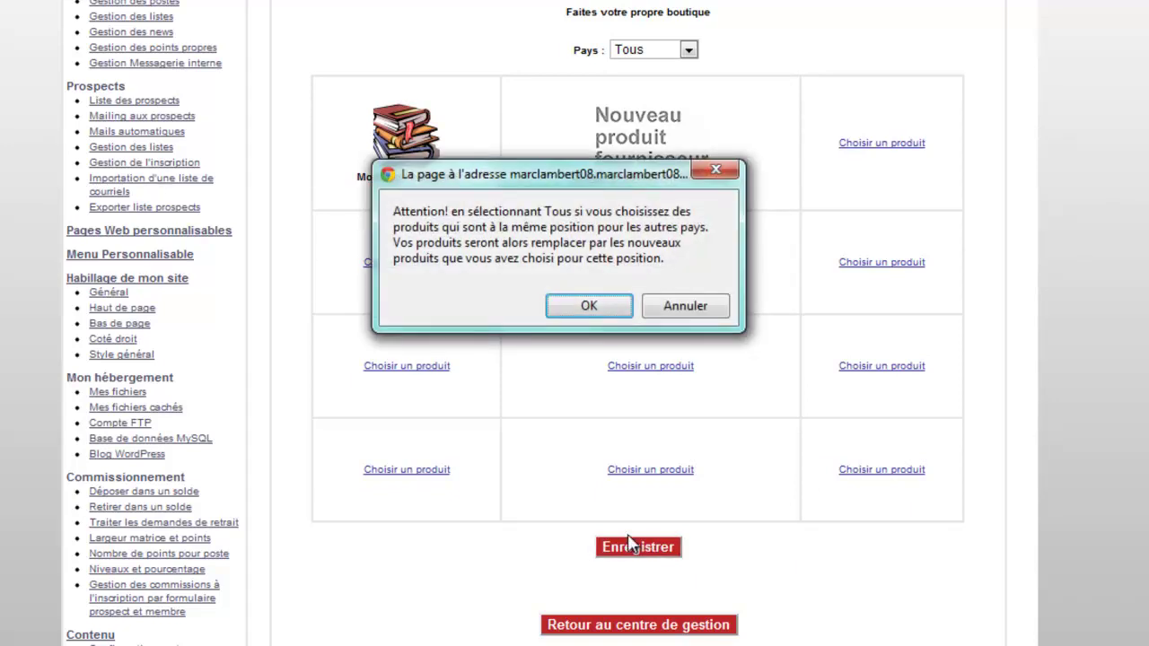
click(589, 306)
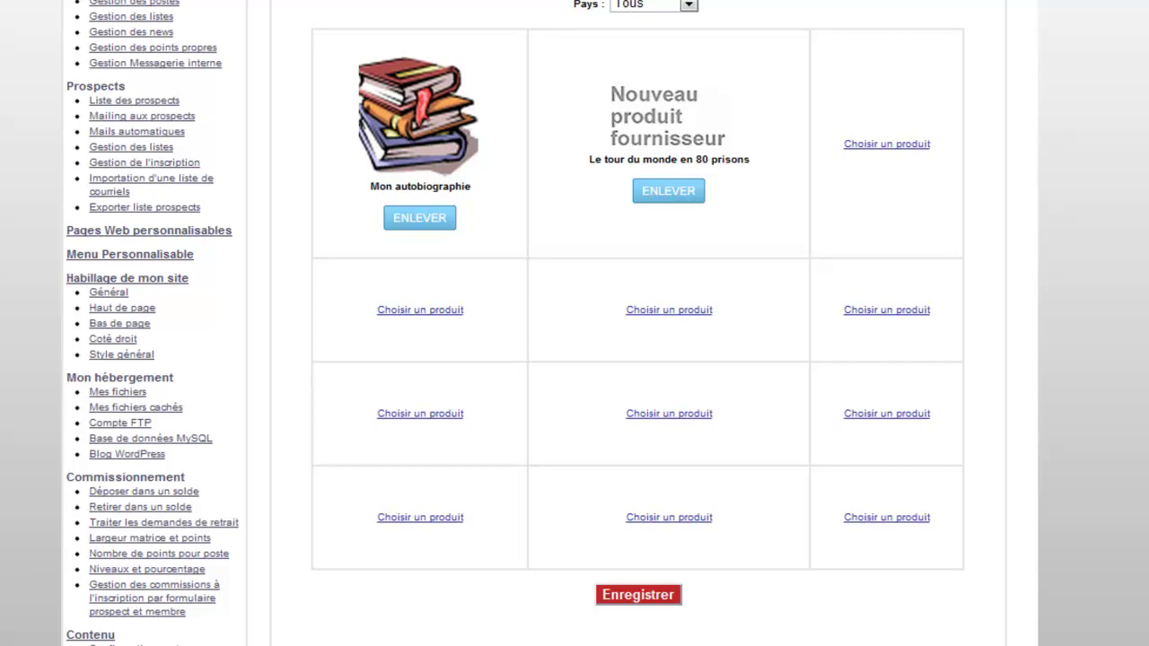
scroll(574, 323, down, 2)
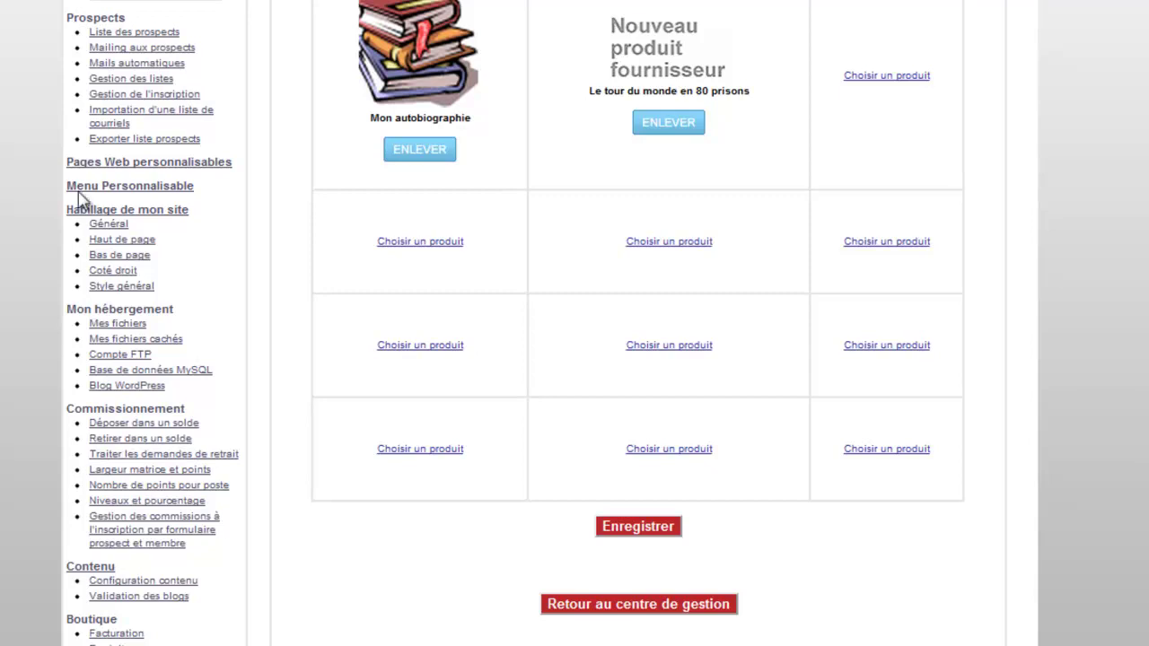
Open Pages Web personnalisables and set its Liste filter to Tous
click(213, 163)
scroll(218, 206, up, 3)
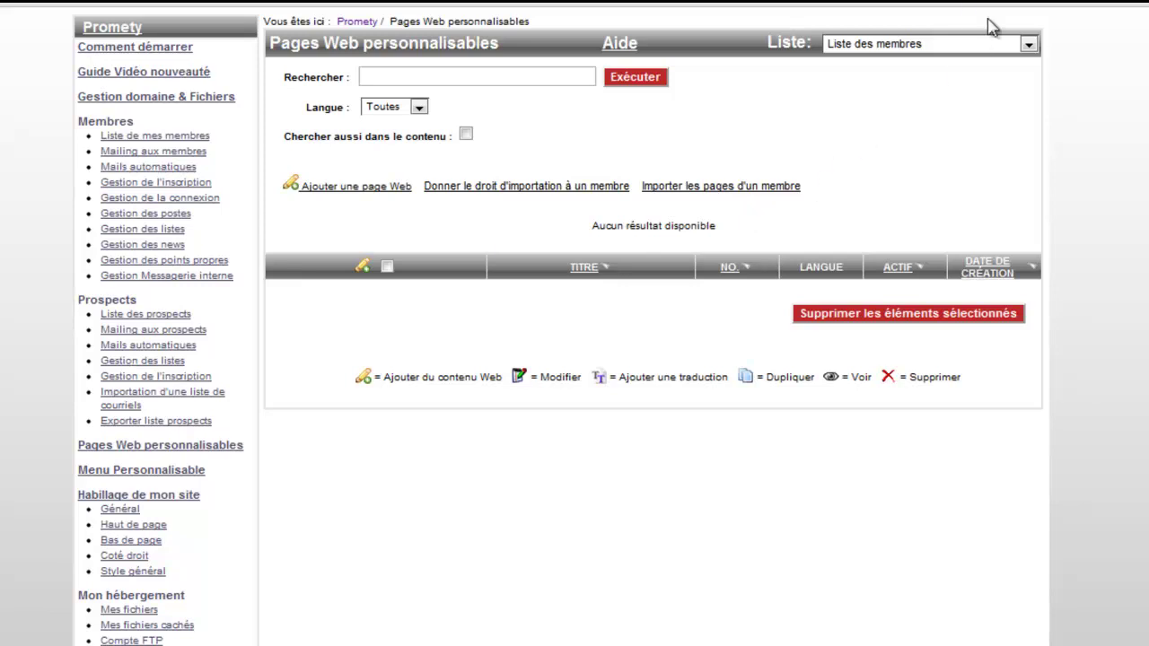
click(1029, 47)
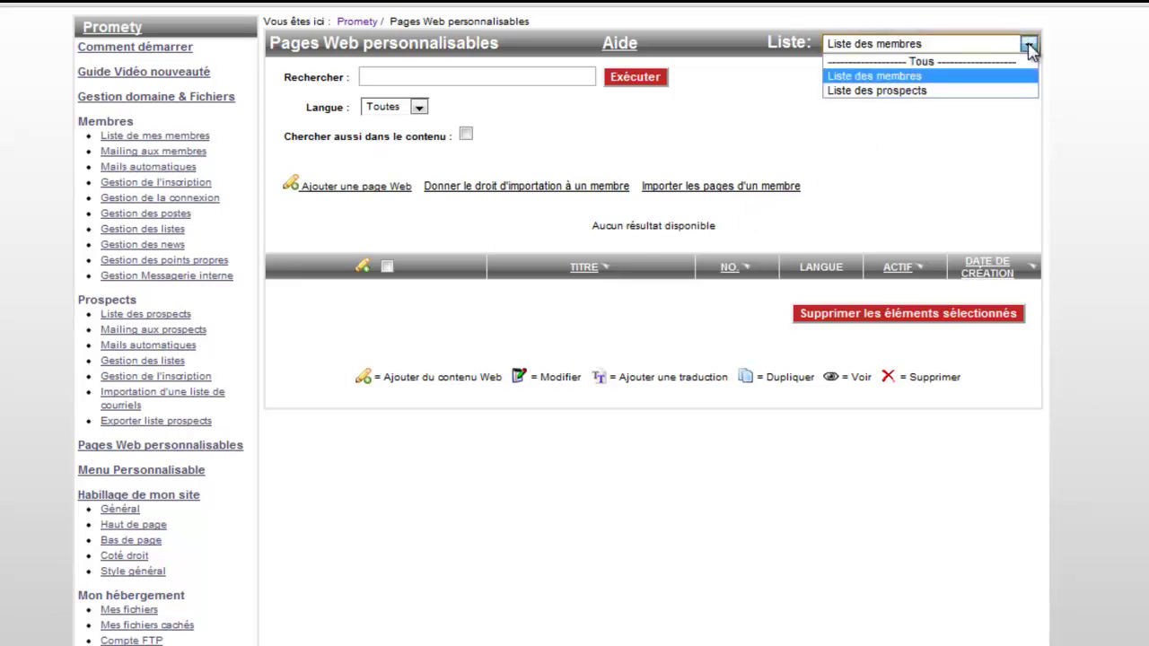
click(1015, 61)
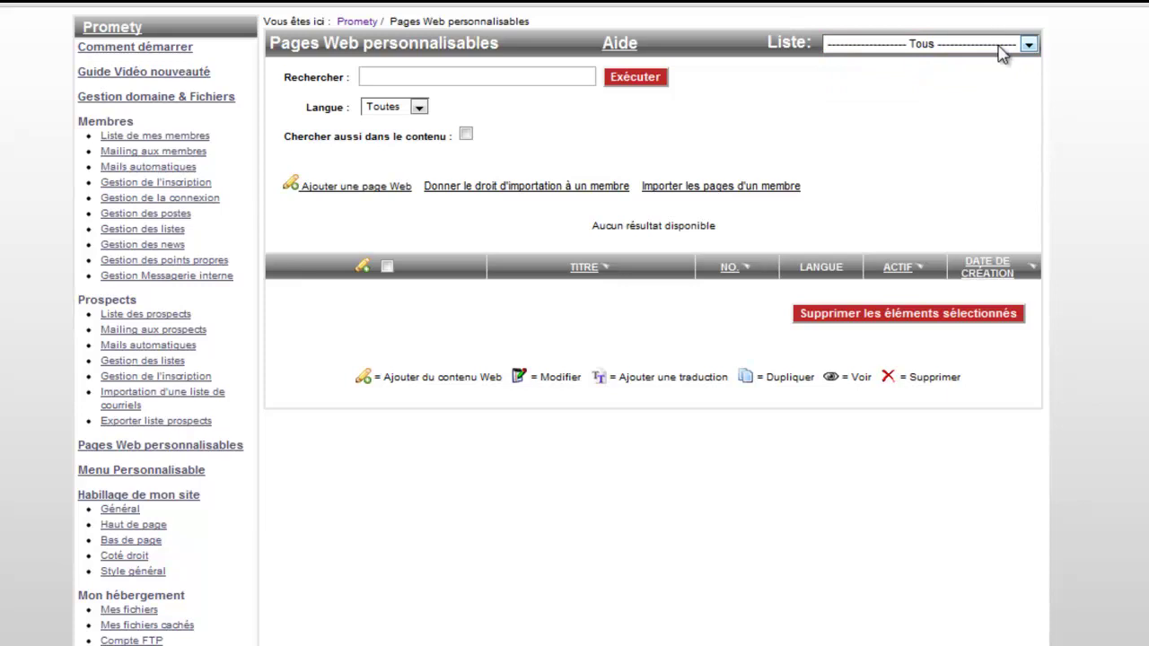
click(998, 45)
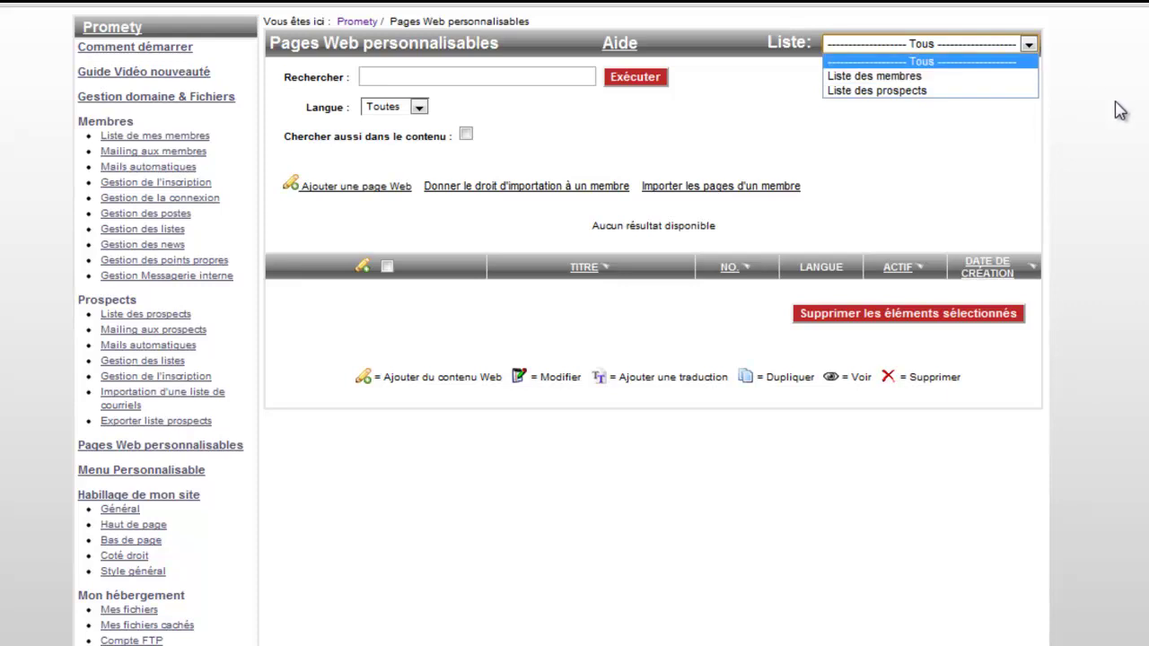
click(1099, 133)
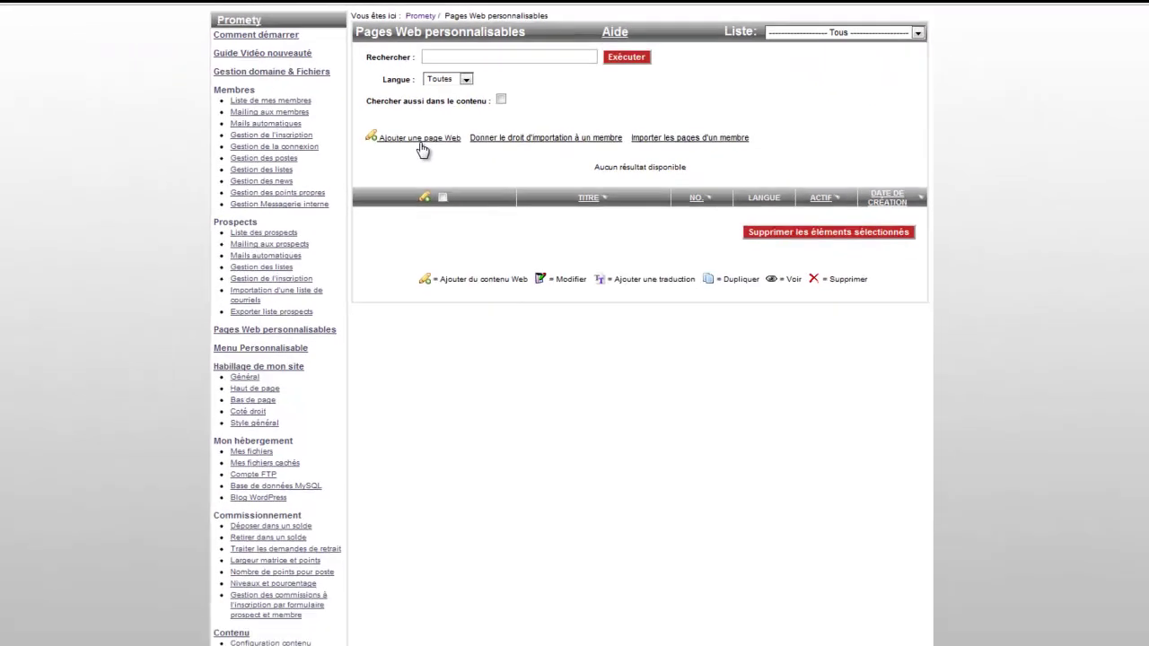
Start a new web page titled 'Ma boutique'
click(364, 185)
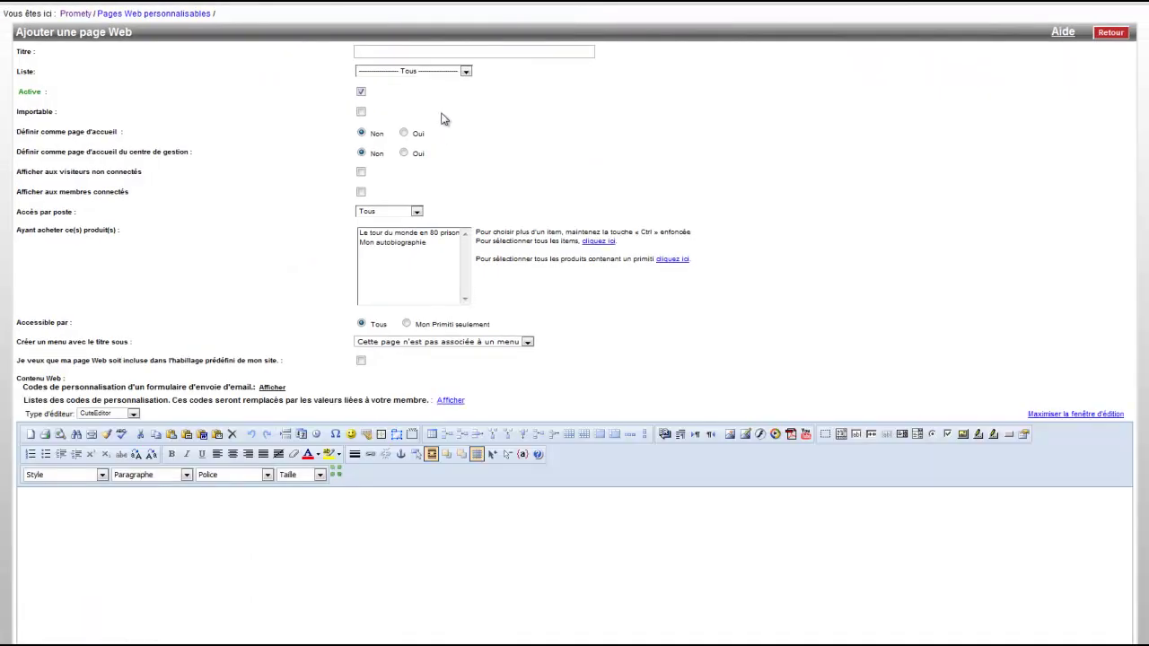
click(400, 52)
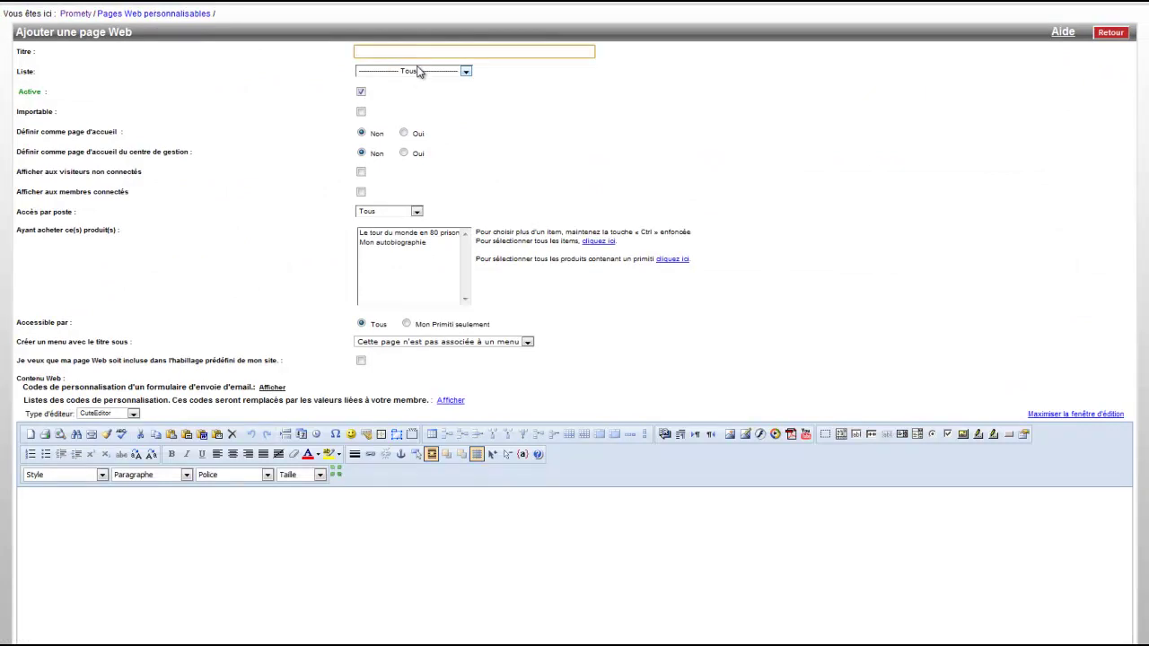
text(Ma boutique)
Keep the page's Liste on Tous and mark it Importable, dismissing the connected-members alert
click(418, 74)
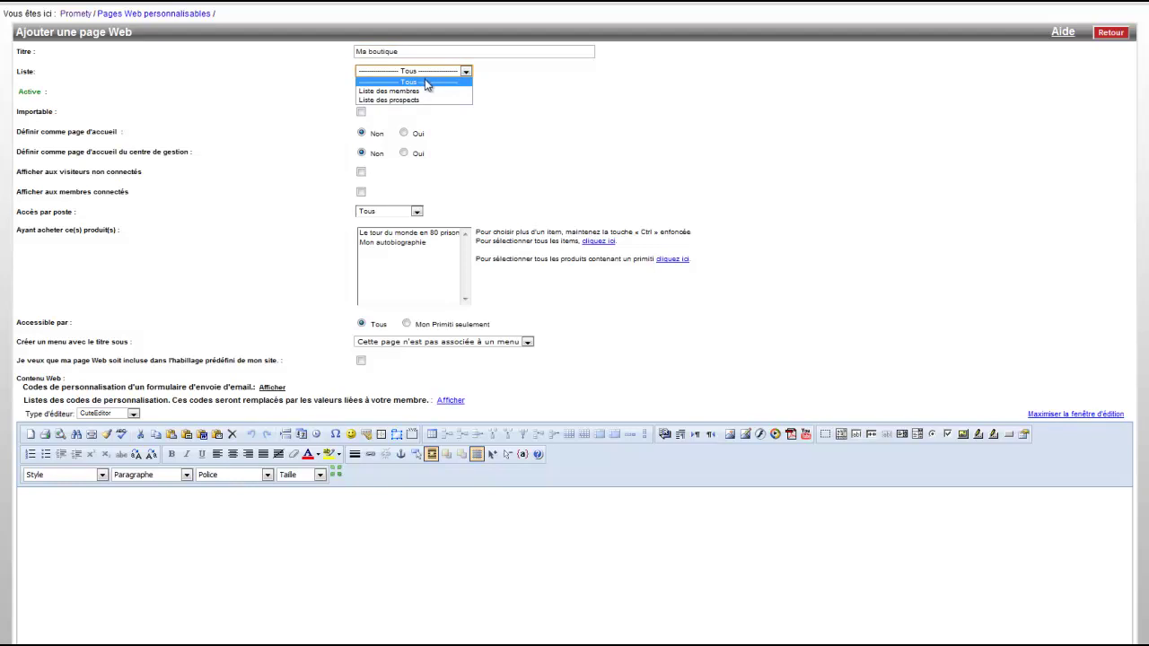
click(427, 81)
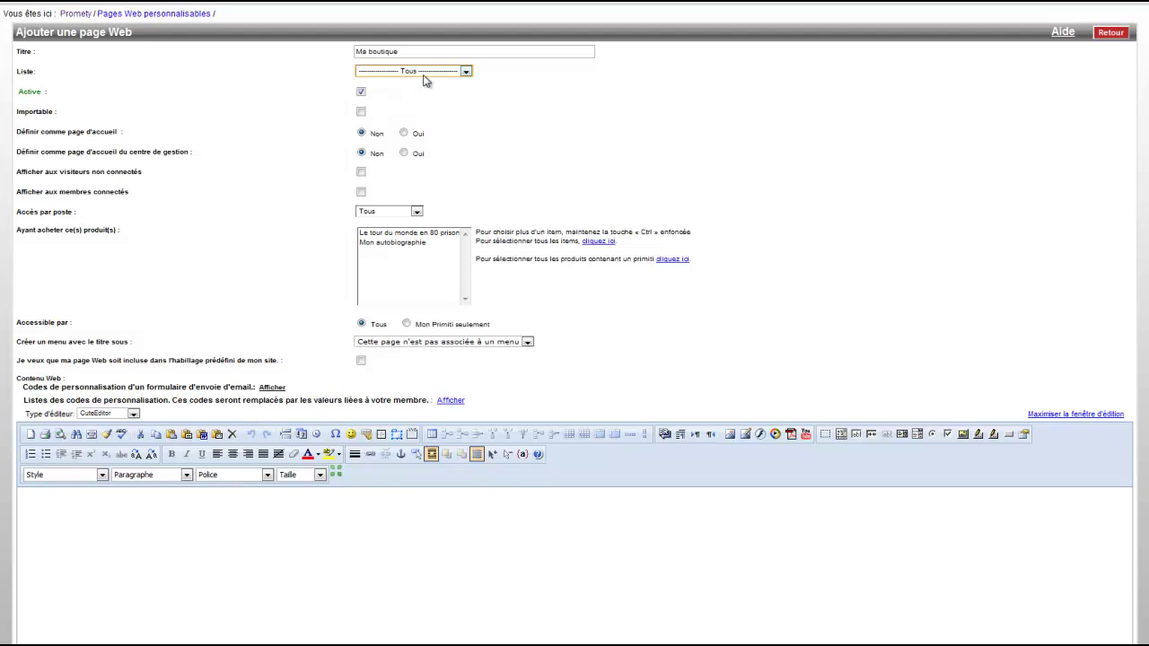
click(426, 73)
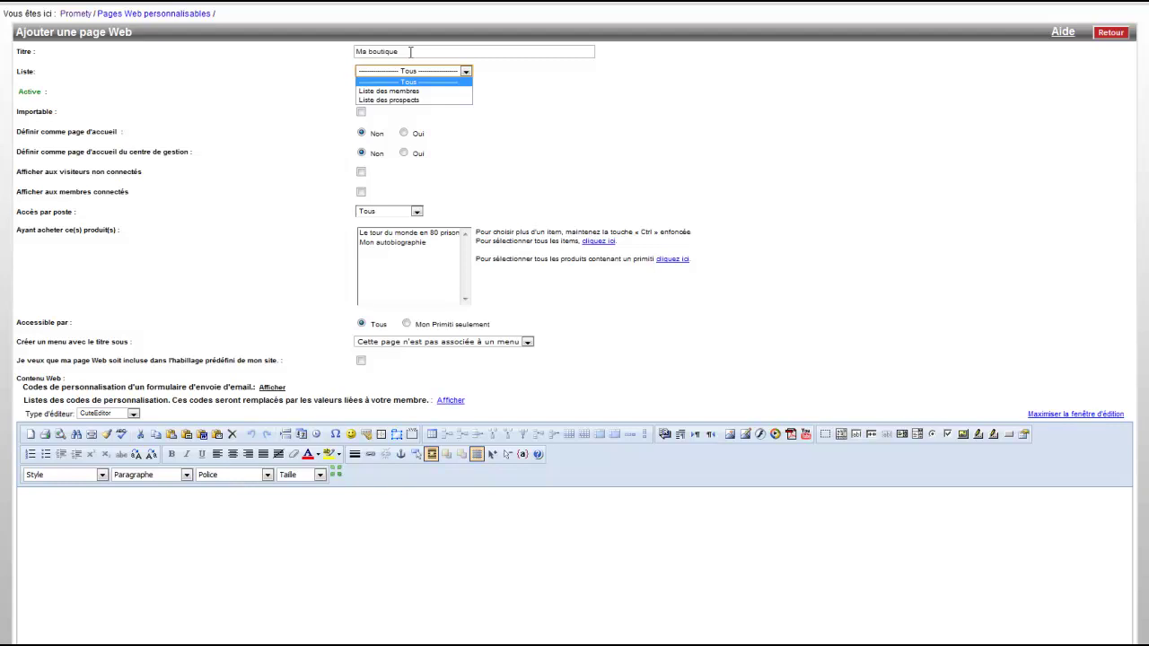
click(416, 82)
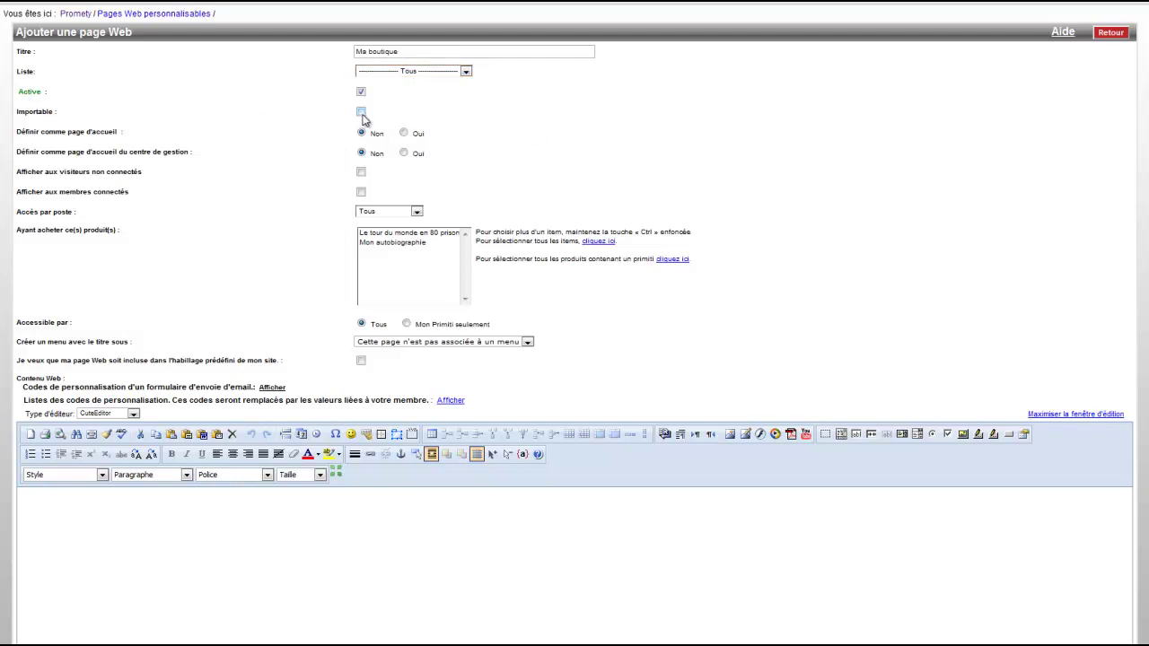
click(361, 112)
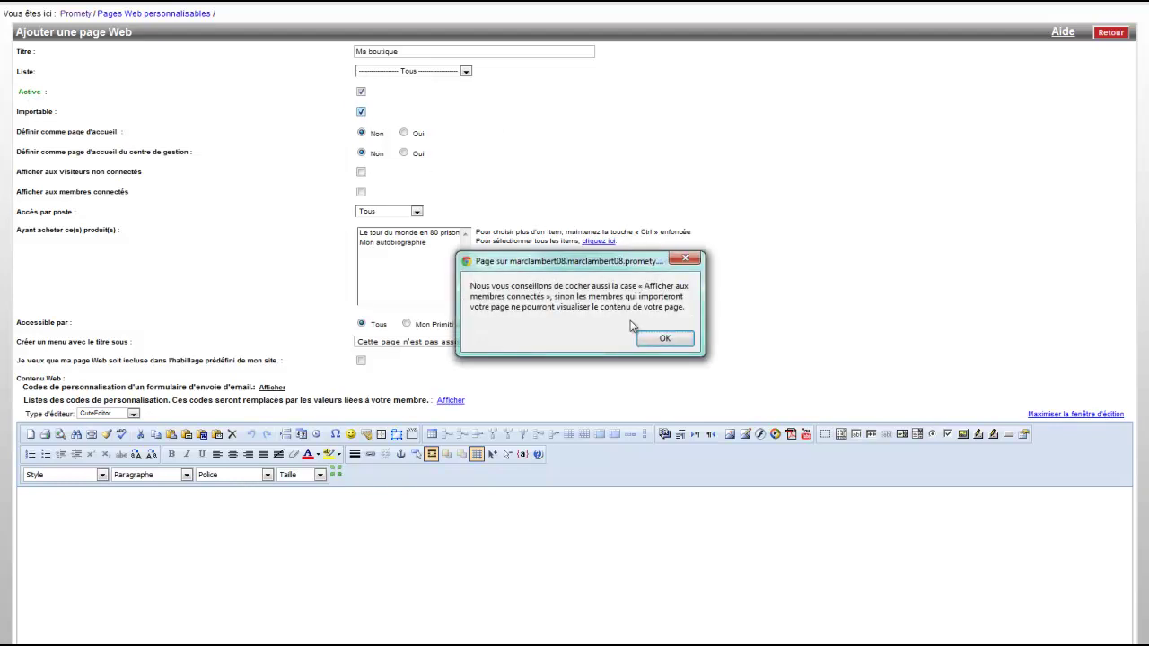
click(663, 339)
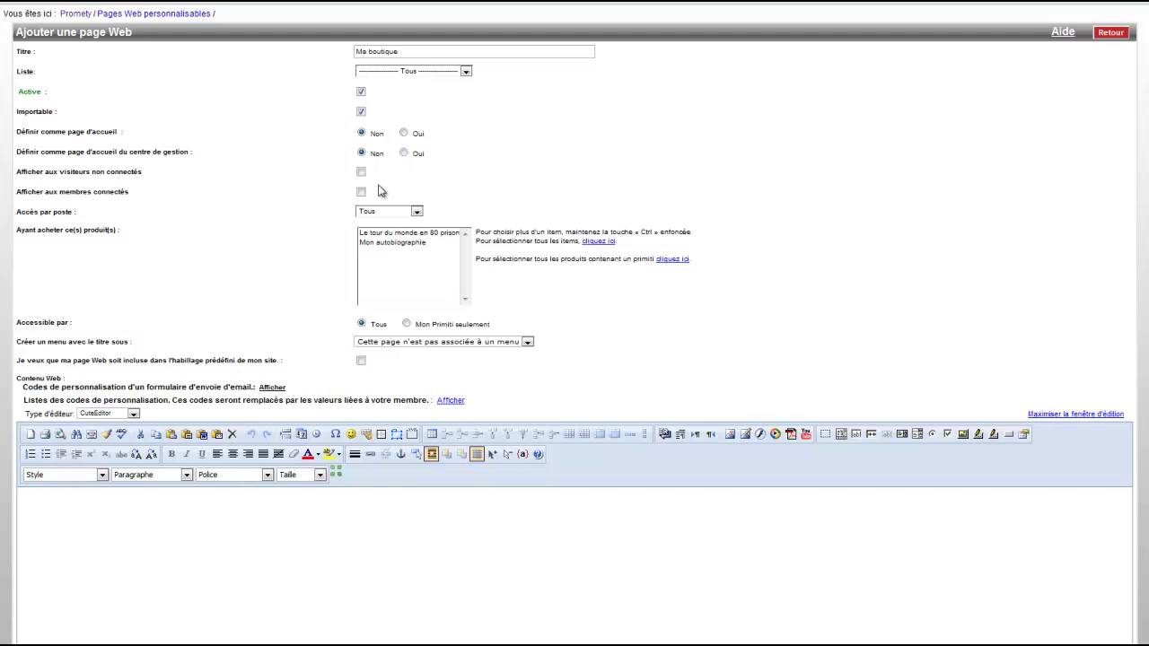
Show Ma boutique to logged-out visitors and logged-in members, keeping access open to Tous
click(361, 172)
click(361, 193)
click(378, 213)
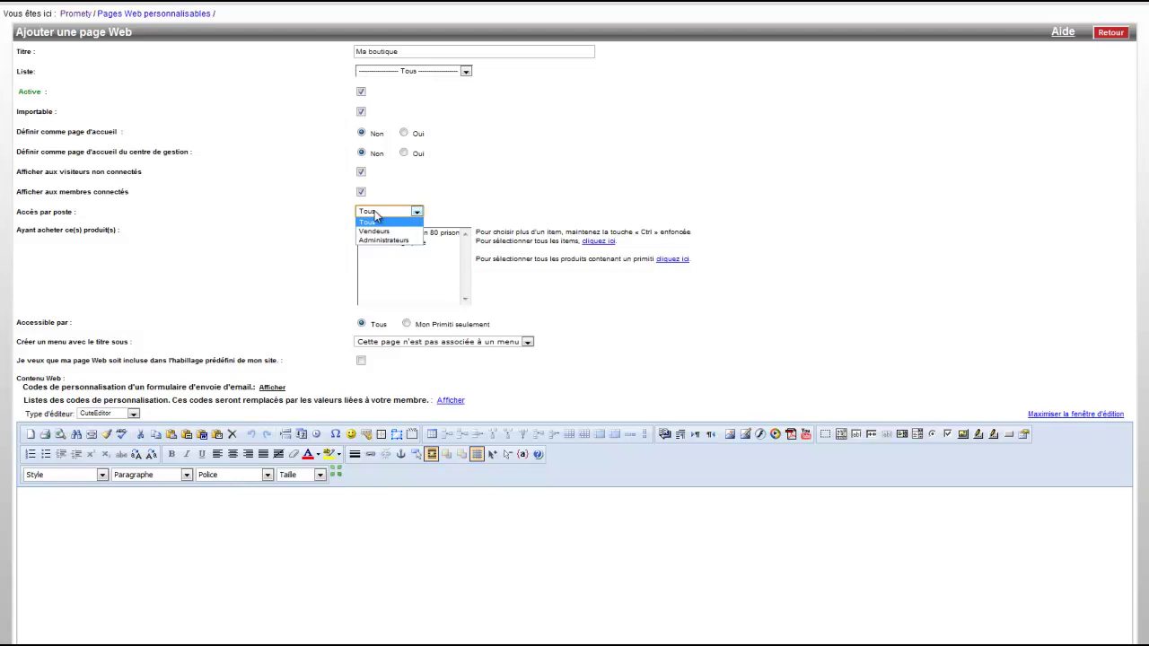
click(376, 215)
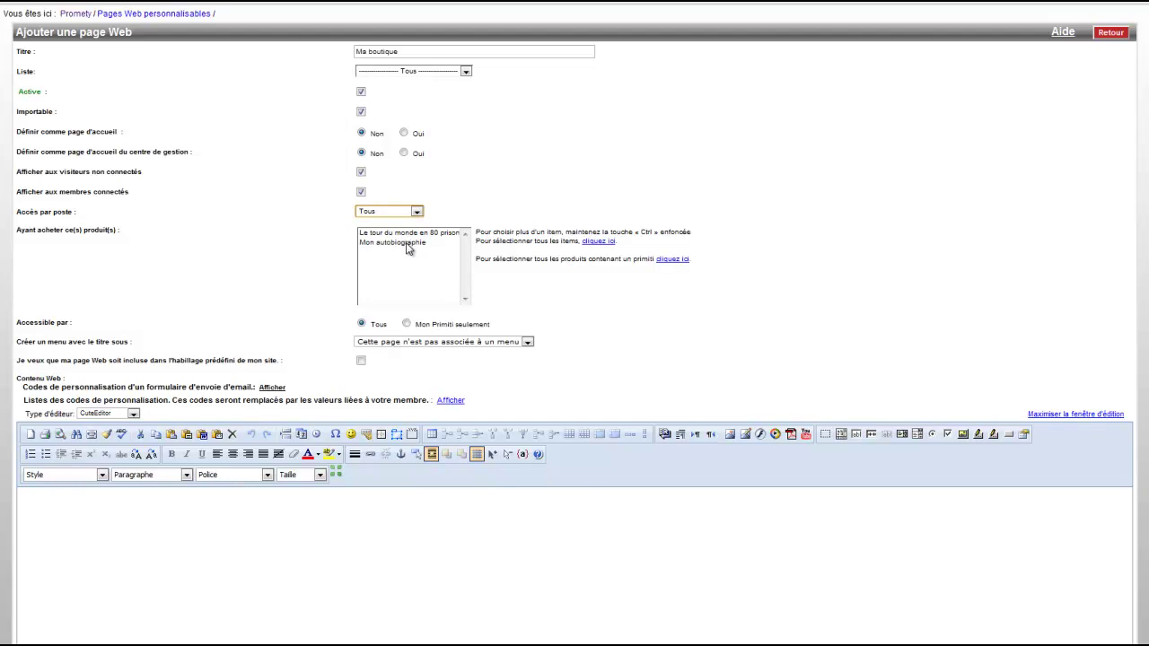
click(576, 302)
Leave the page without an associated menu and include it in the predefined theme
scroll(283, 160, down, 3)
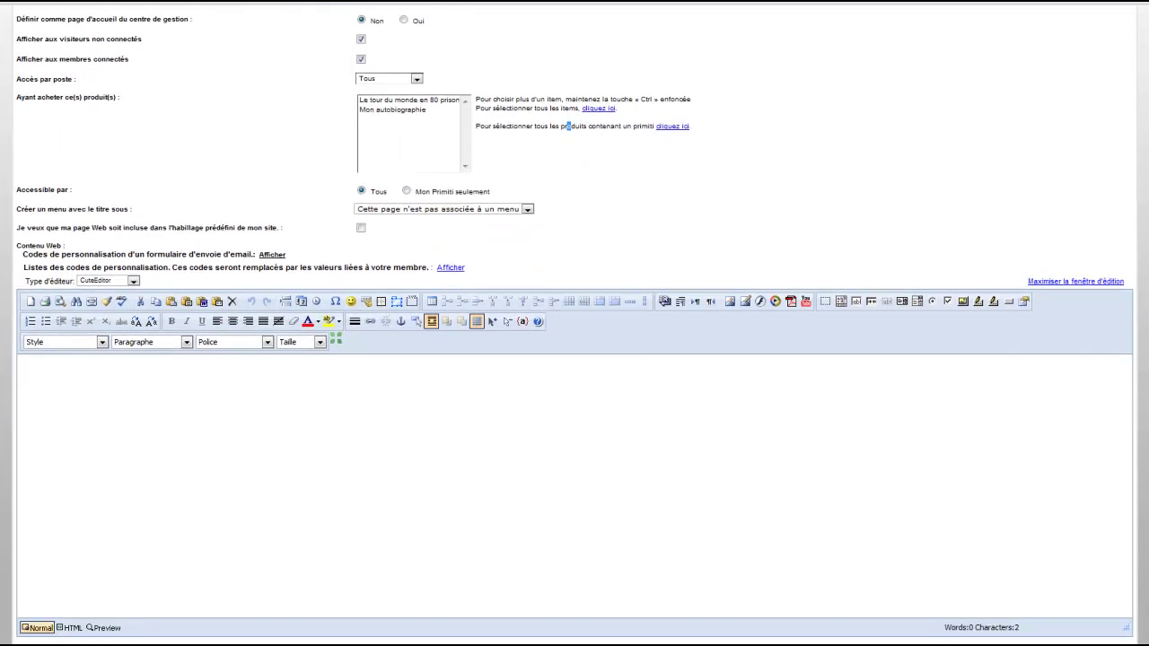
click(400, 210)
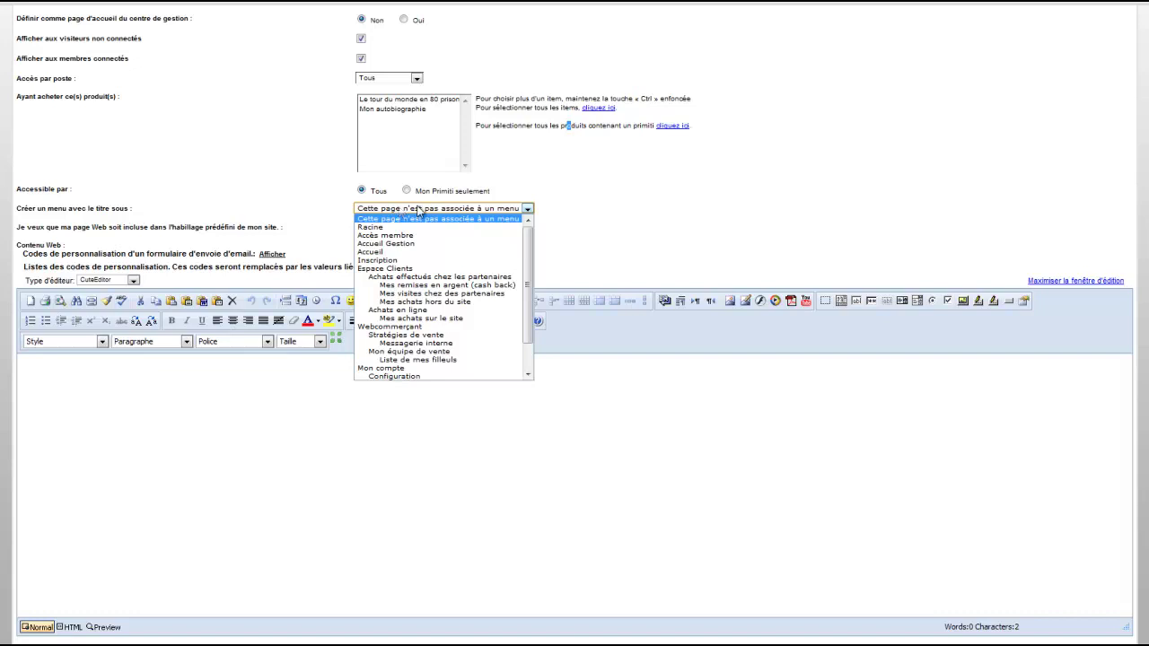
click(427, 220)
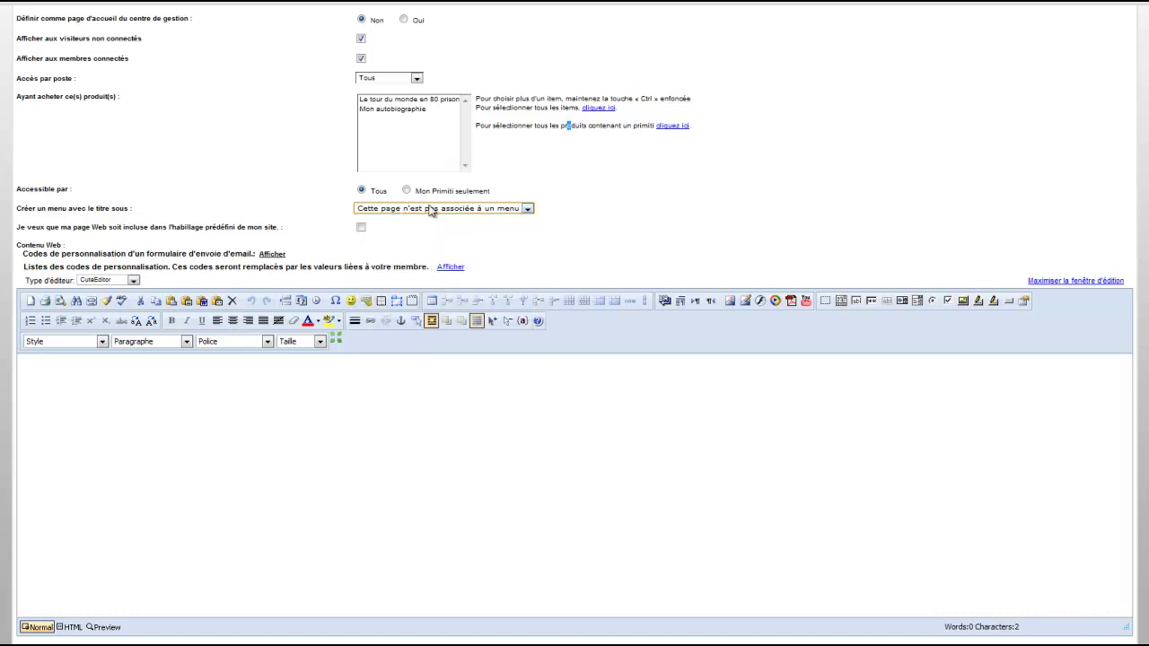
click(528, 210)
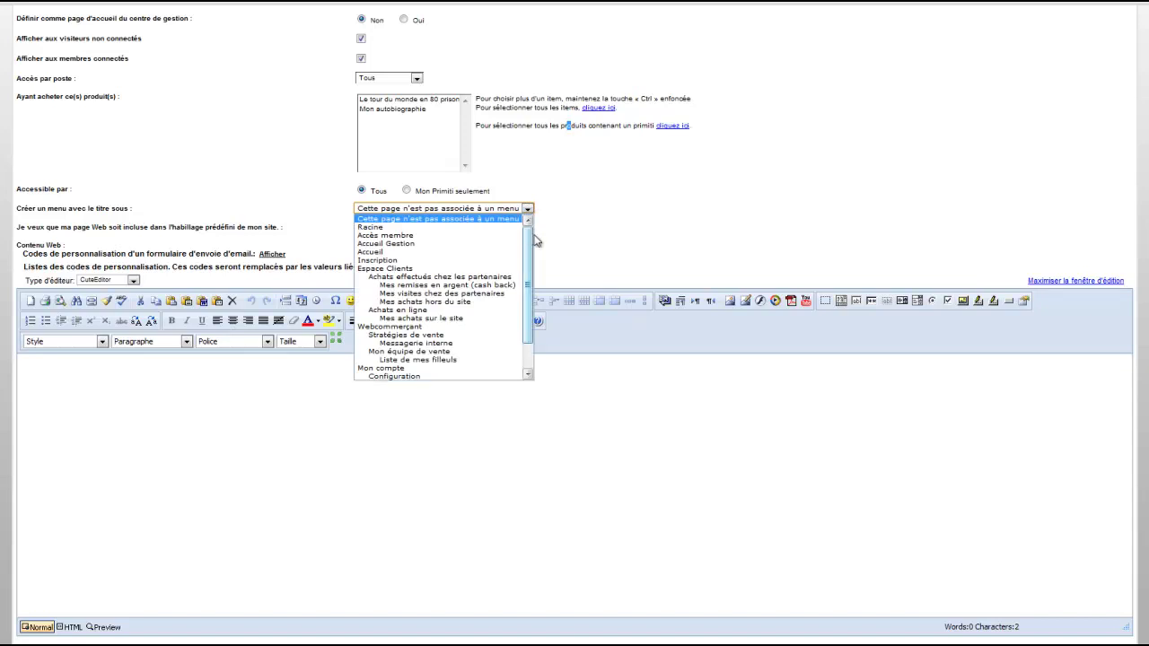
mouse_move(525, 258)
mouse_down()
mouse_move(537, 281)
mouse_move(546, 255)
mouse_up()
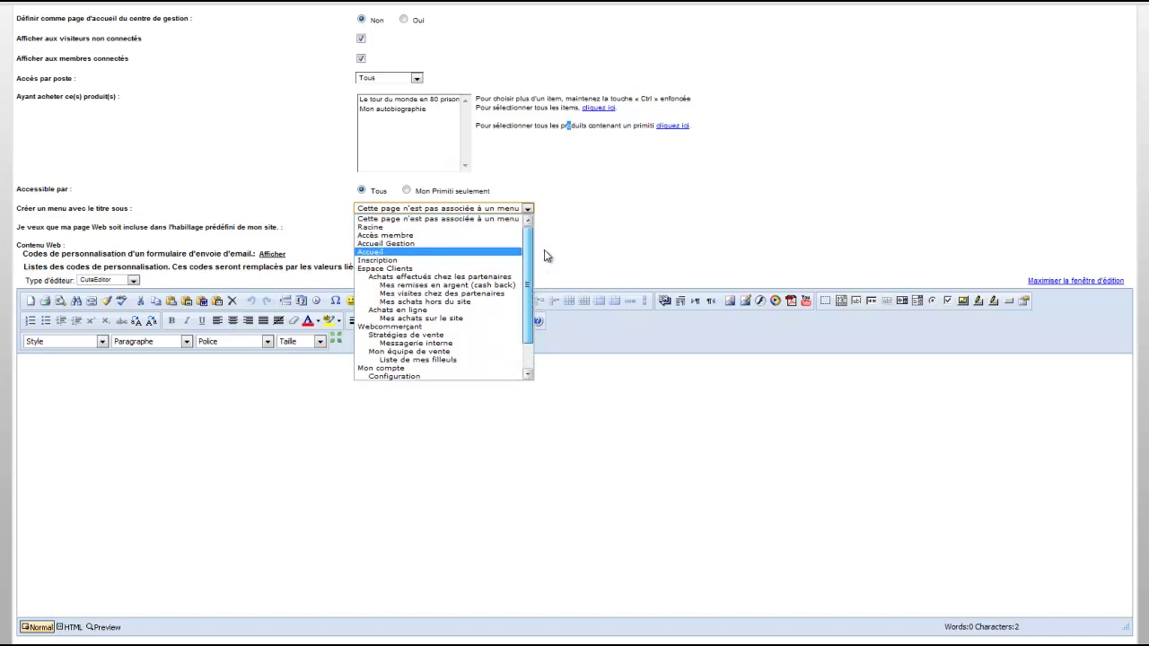
click(665, 265)
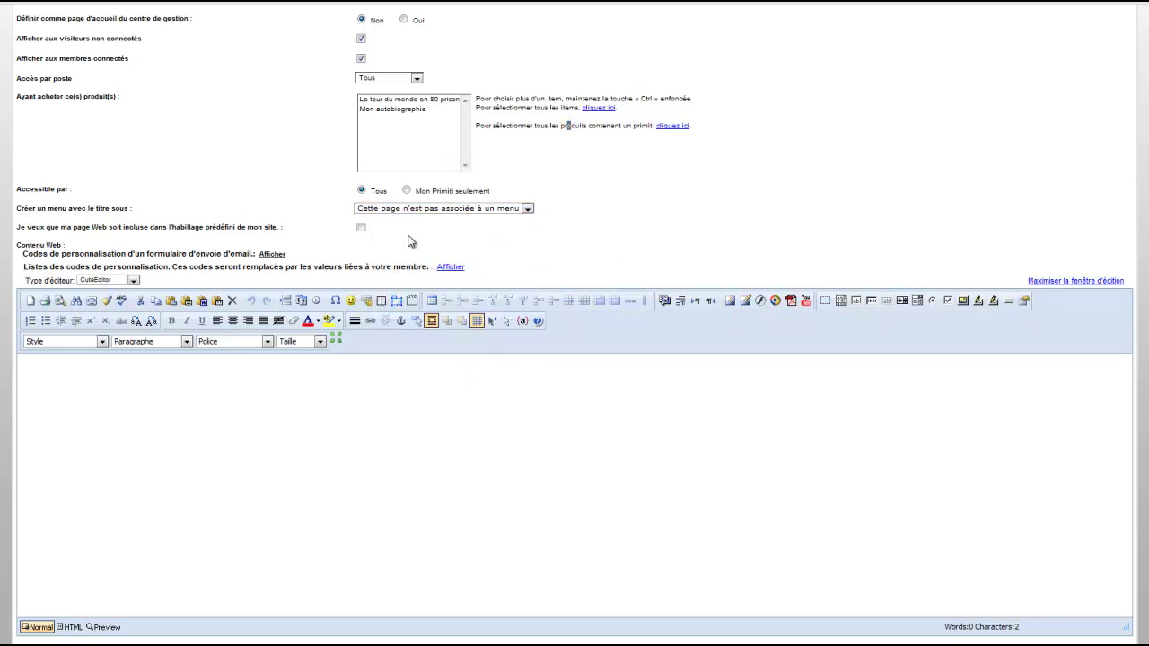
click(360, 228)
Untick the predefined-theme option for Ma boutique and click into the CuteEditor content area
scroll(431, 422, up, 3)
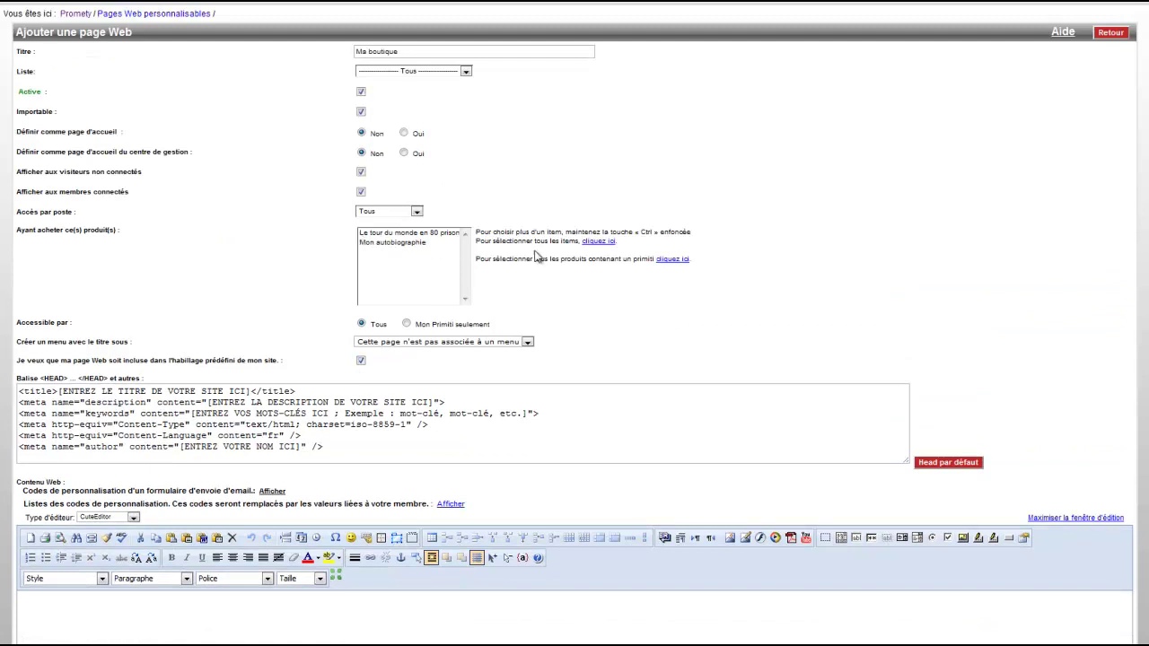
scroll(1140, 292, down, 4)
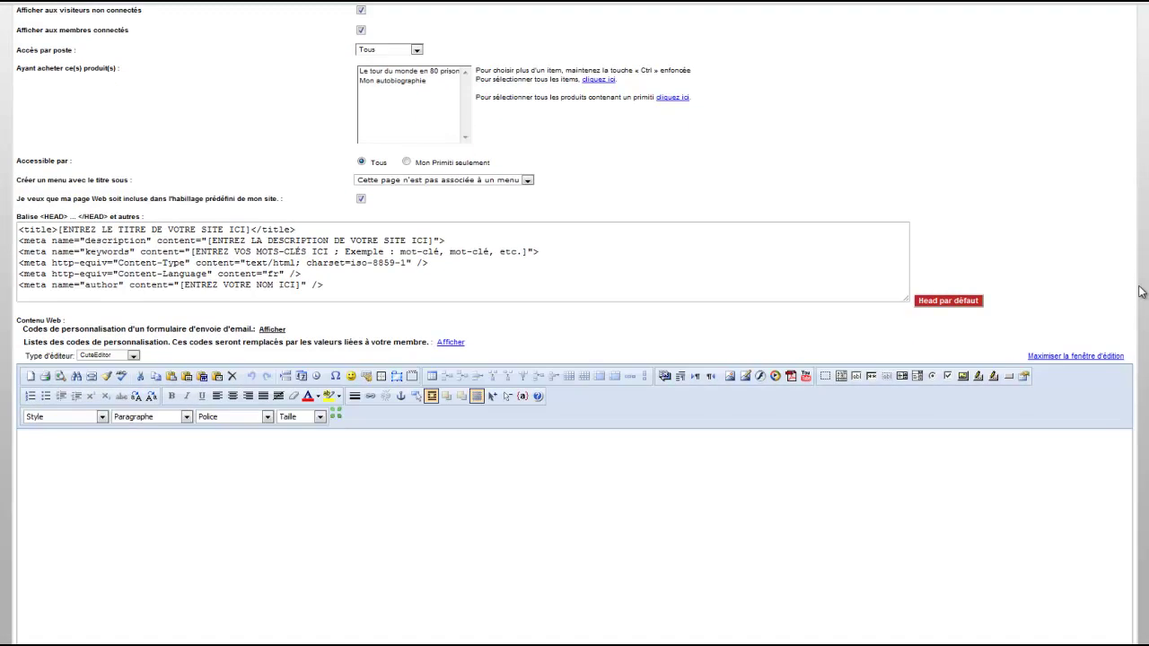
drag(1140, 287, 1139, 299)
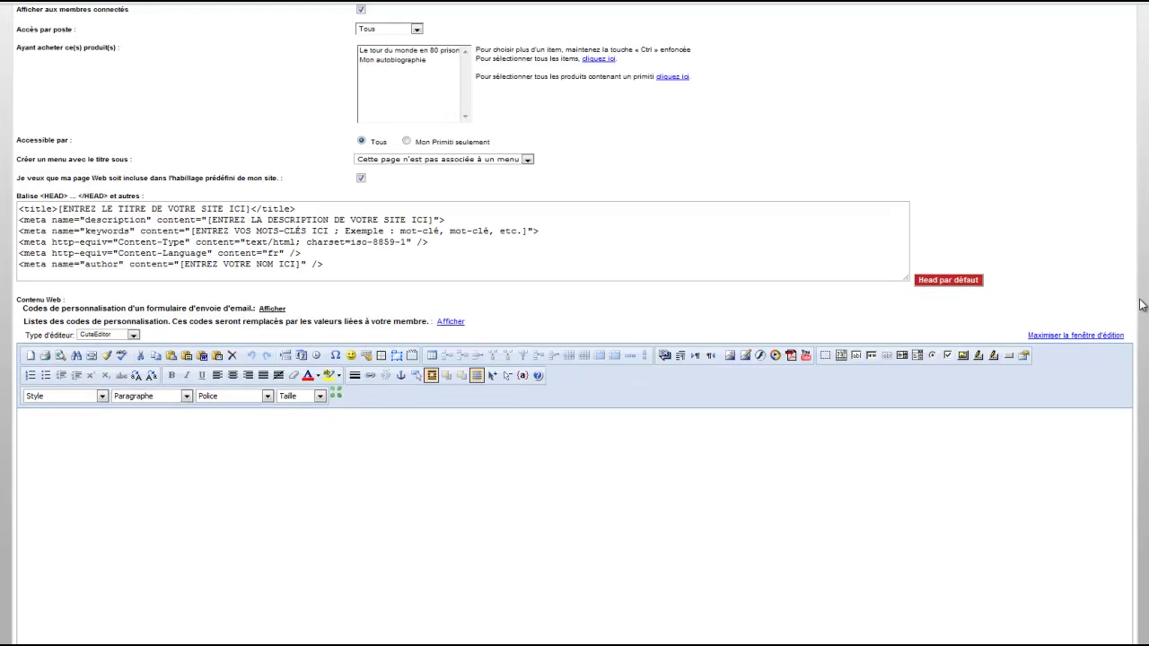
click(361, 178)
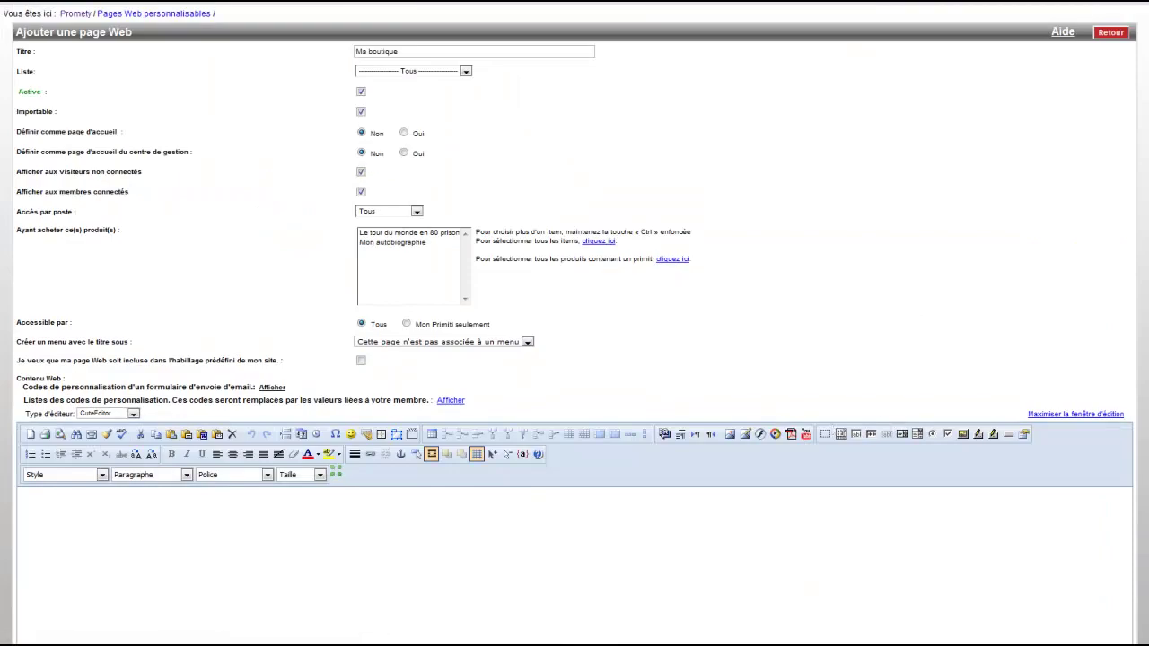
scroll(574, 323, down, 3)
click(688, 391)
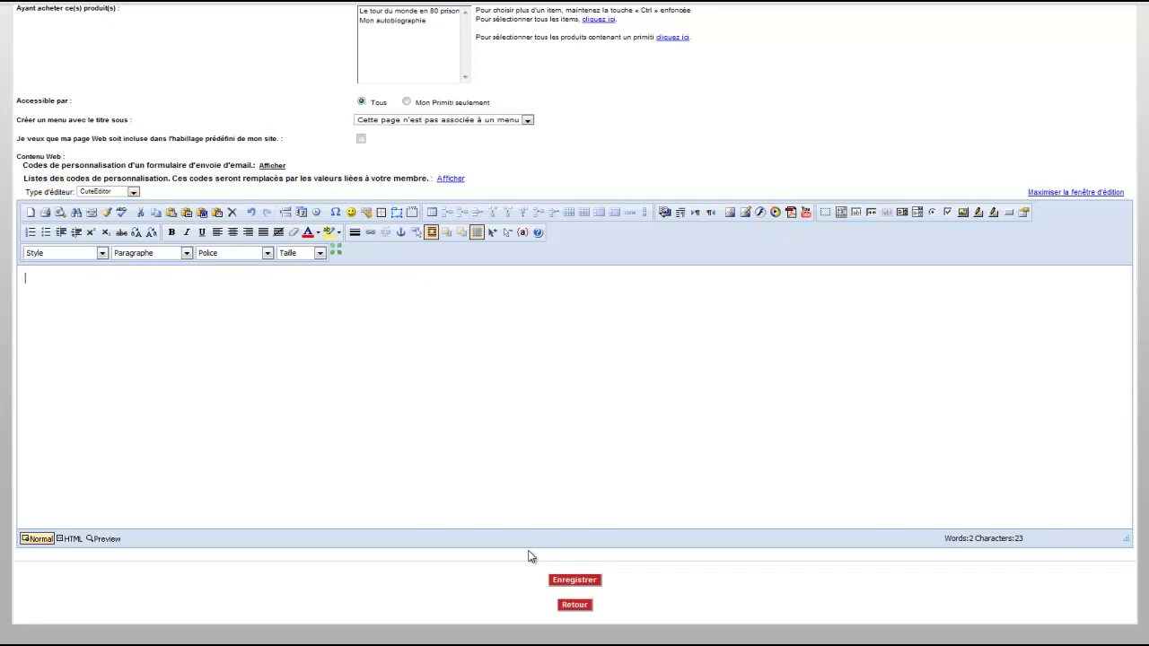
Type 'Bonjour! Bienvenue sur la boutique de ?NOMSITE?' after checking the personalisation codes
click(451, 179)
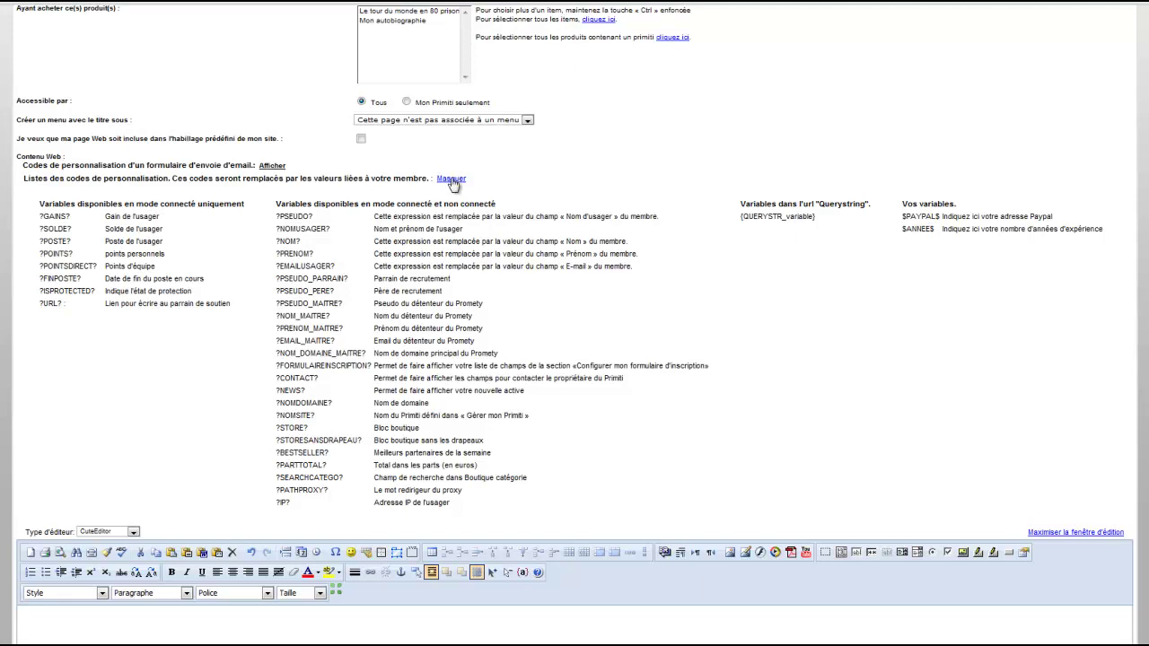
click(451, 178)
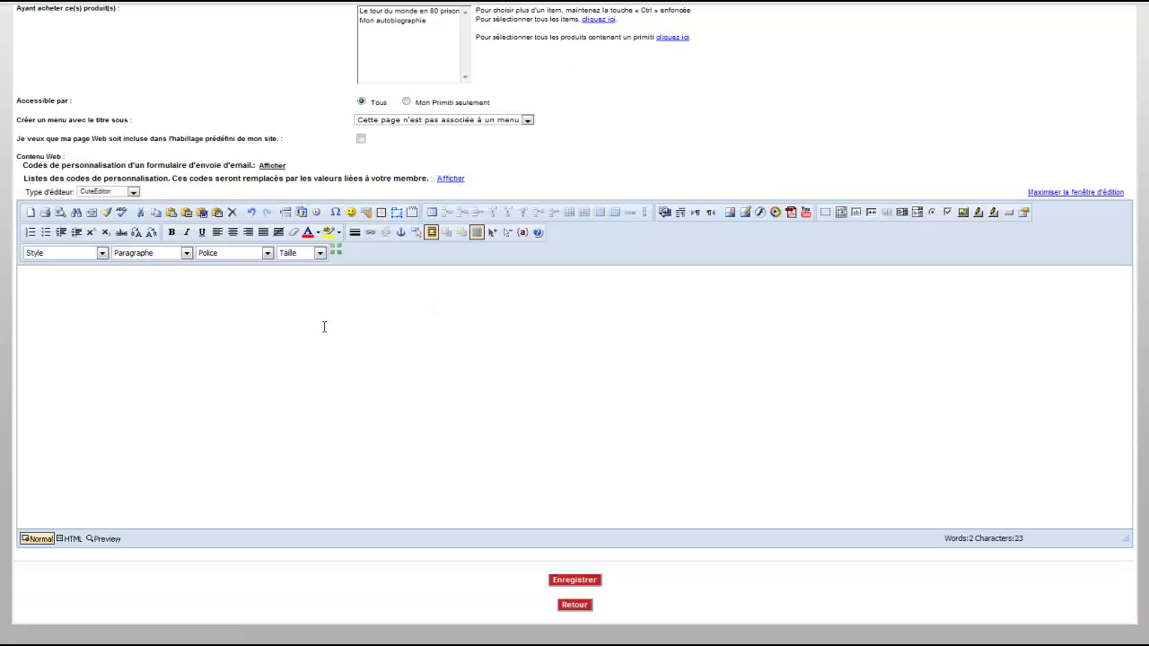
text(Bonjour! )
text(Bienvenue sur la)
text( boutique de )
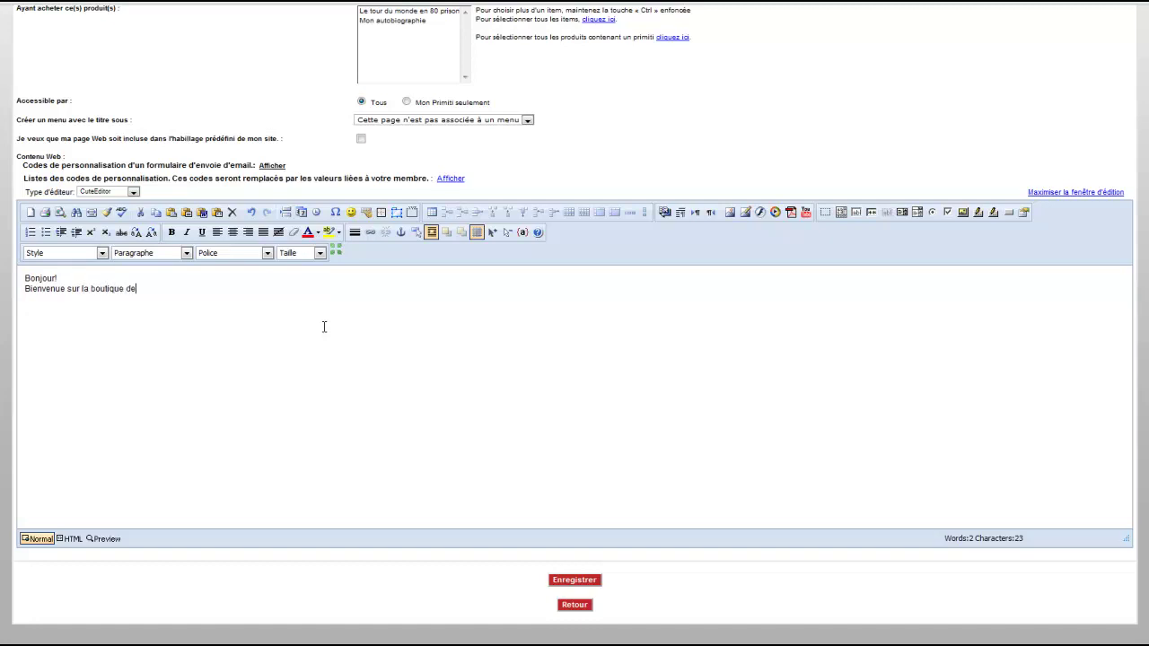
text(?N)
text(om)
text(OMSITE?)
Add the ?STORESANSDRAPEAU? shop block after consulting the codes list again
click(456, 180)
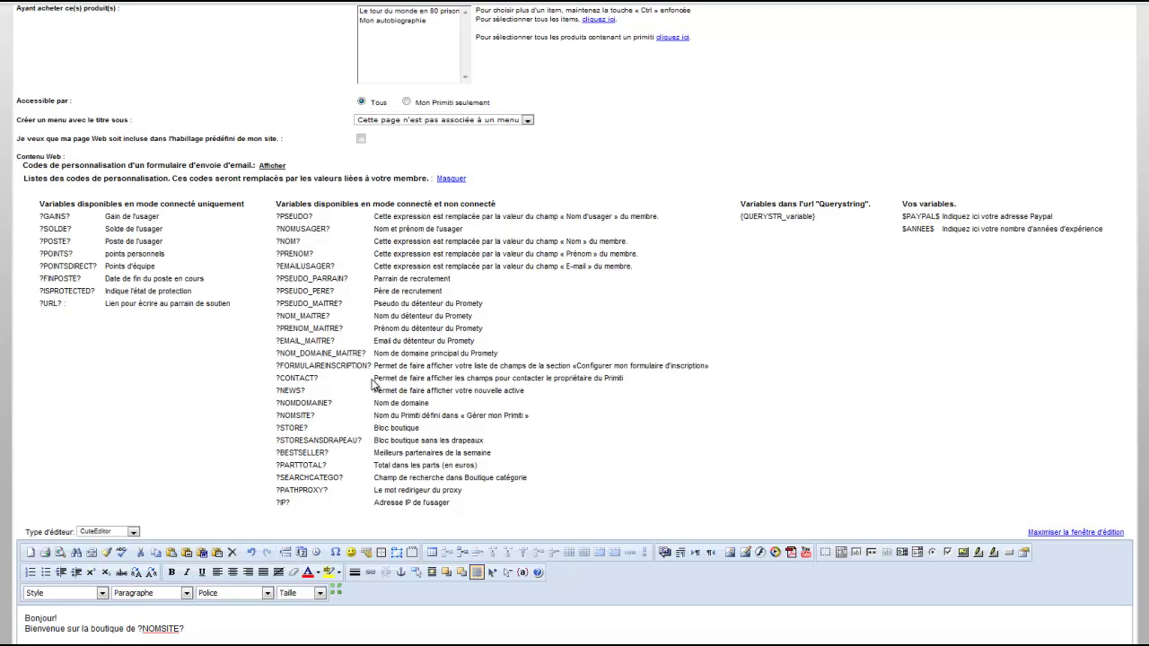
click(453, 179)
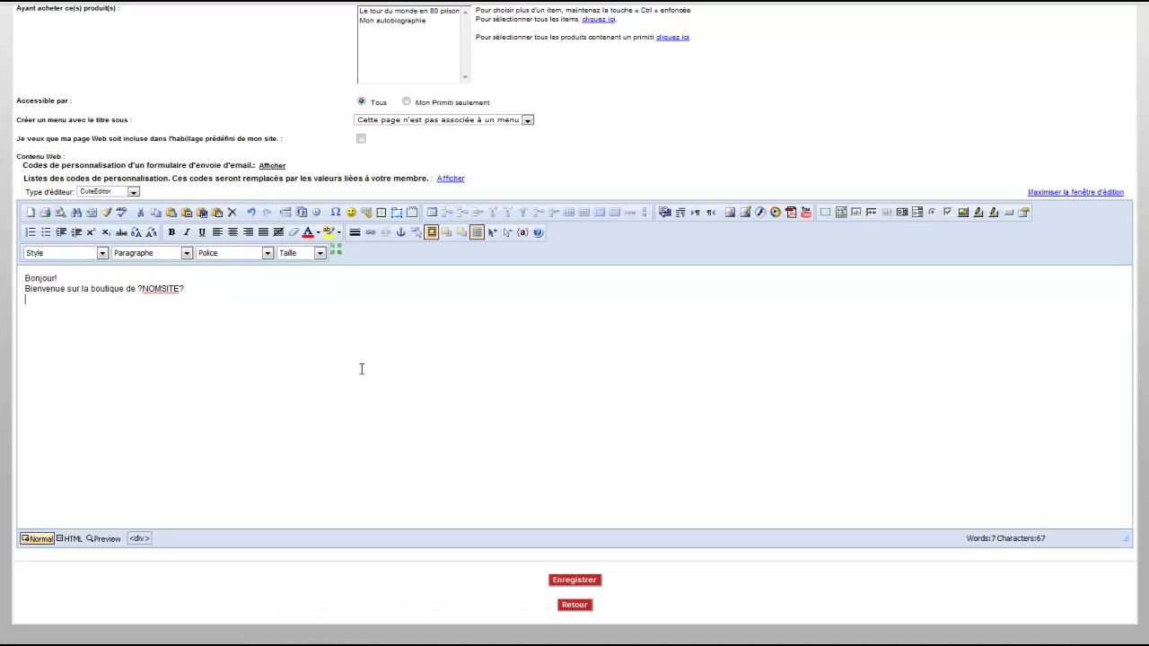
text(?STORESANSDRAPEA)
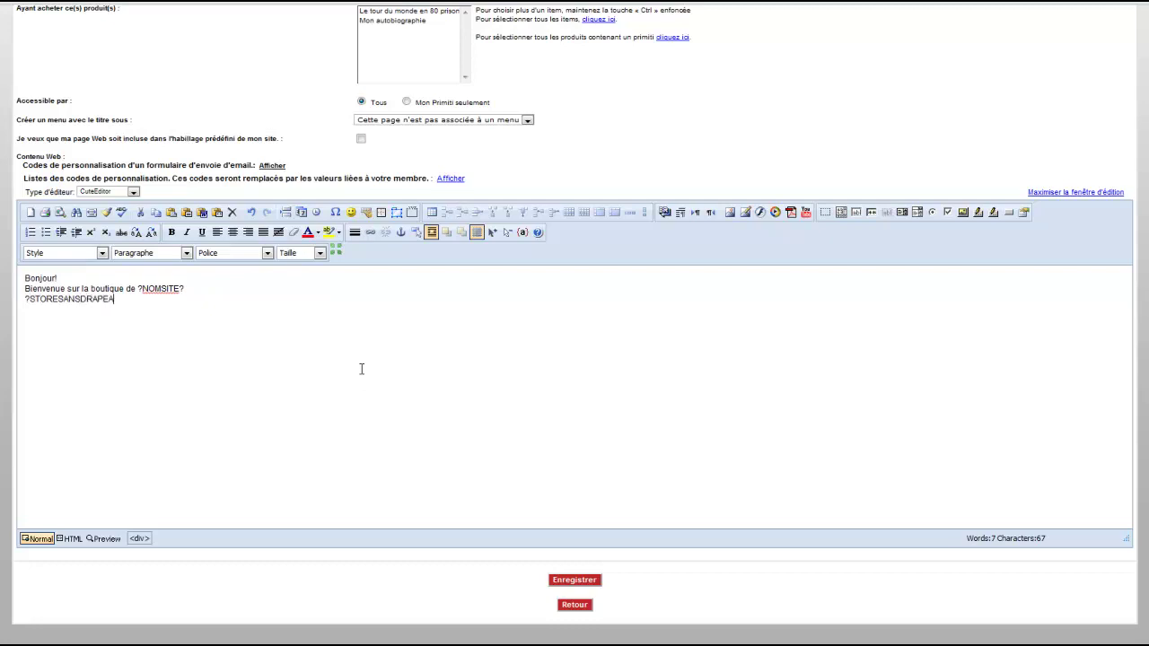
text(U?)
scroll(574, 323, up, 3)
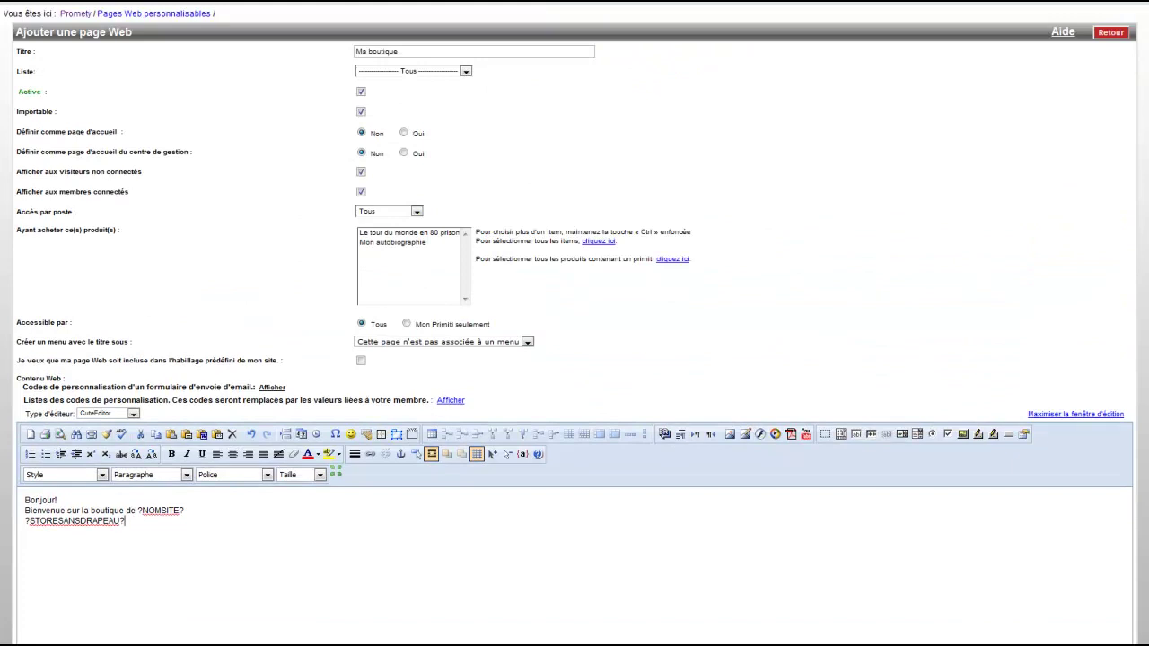
scroll(1123, 303, down, 3)
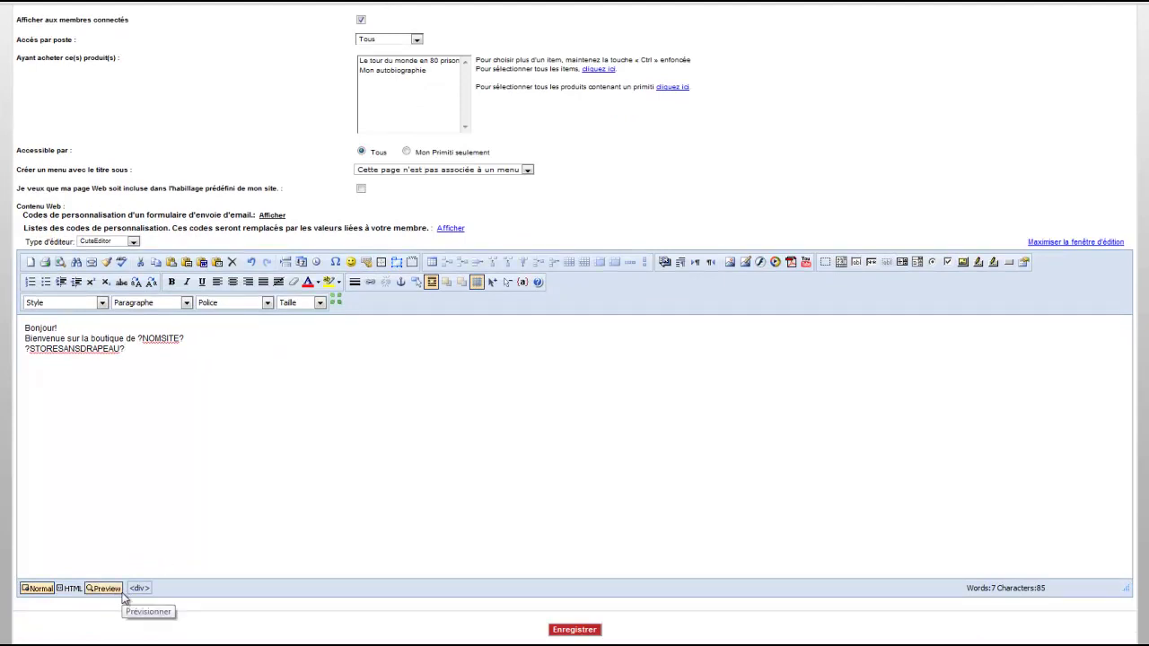
scroll(1025, 497, down, 1)
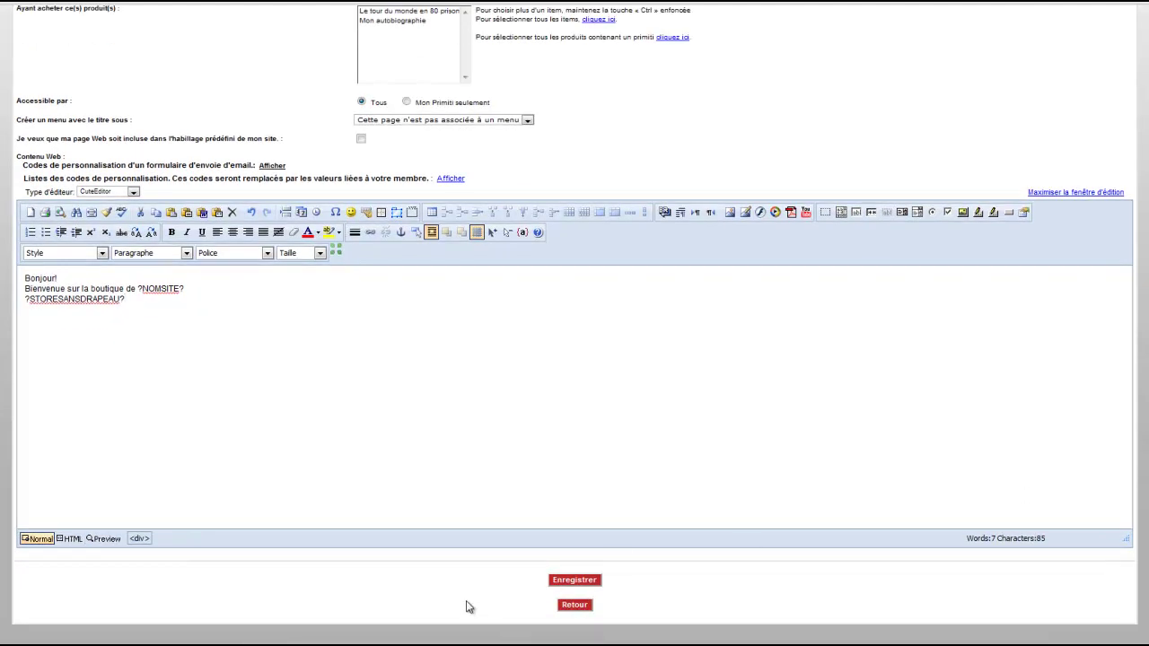
Save Ma boutique, view the shop at its /weblg.asp address, then return to the pages list
click(583, 582)
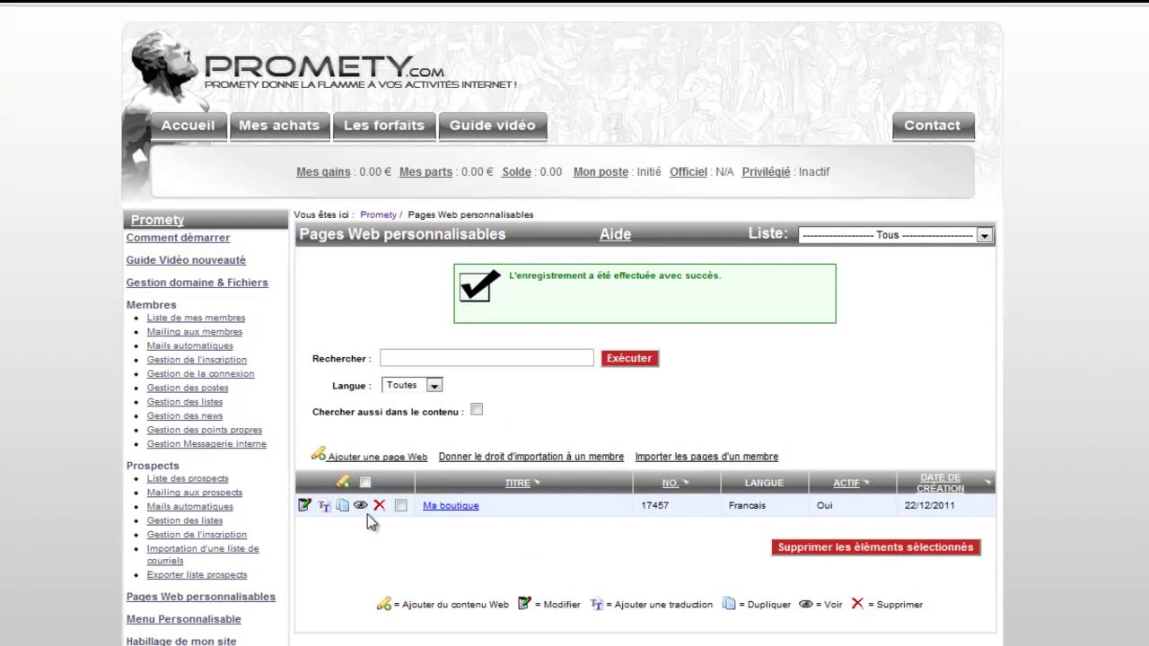
click(362, 506)
click(458, 507)
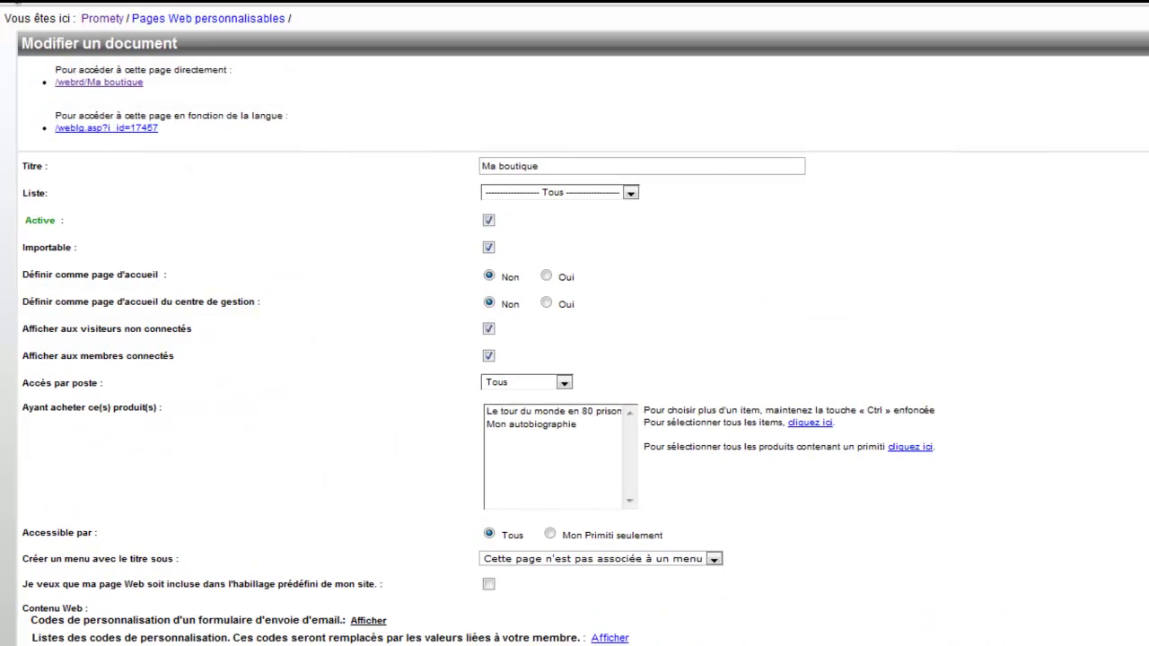
click(113, 128)
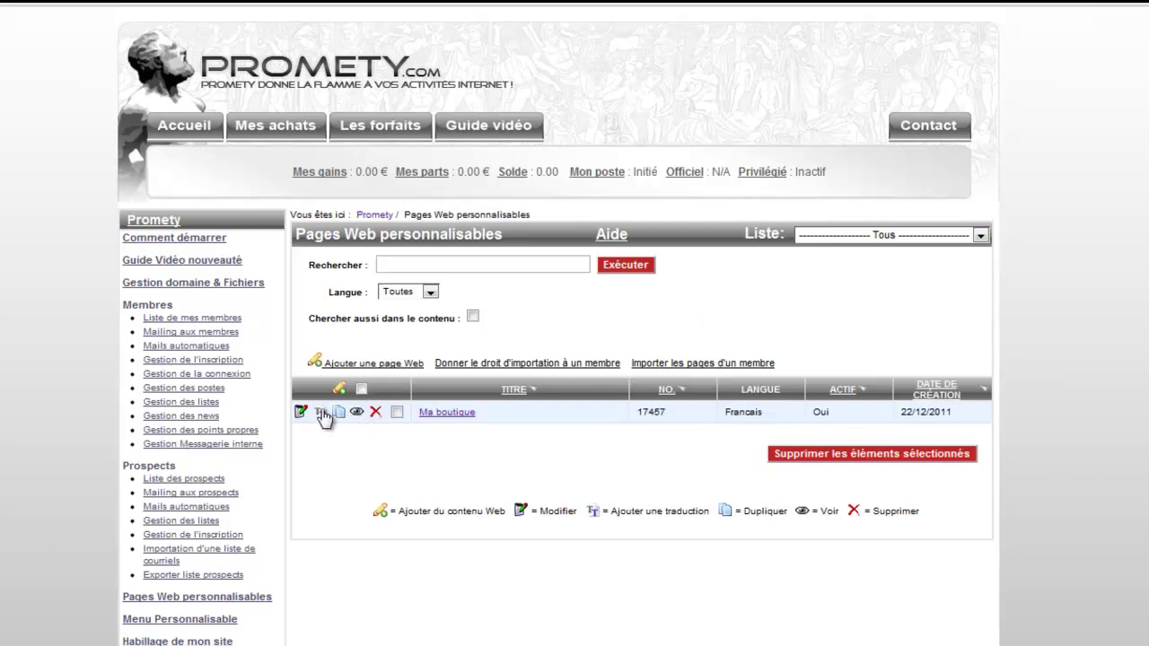
click(301, 412)
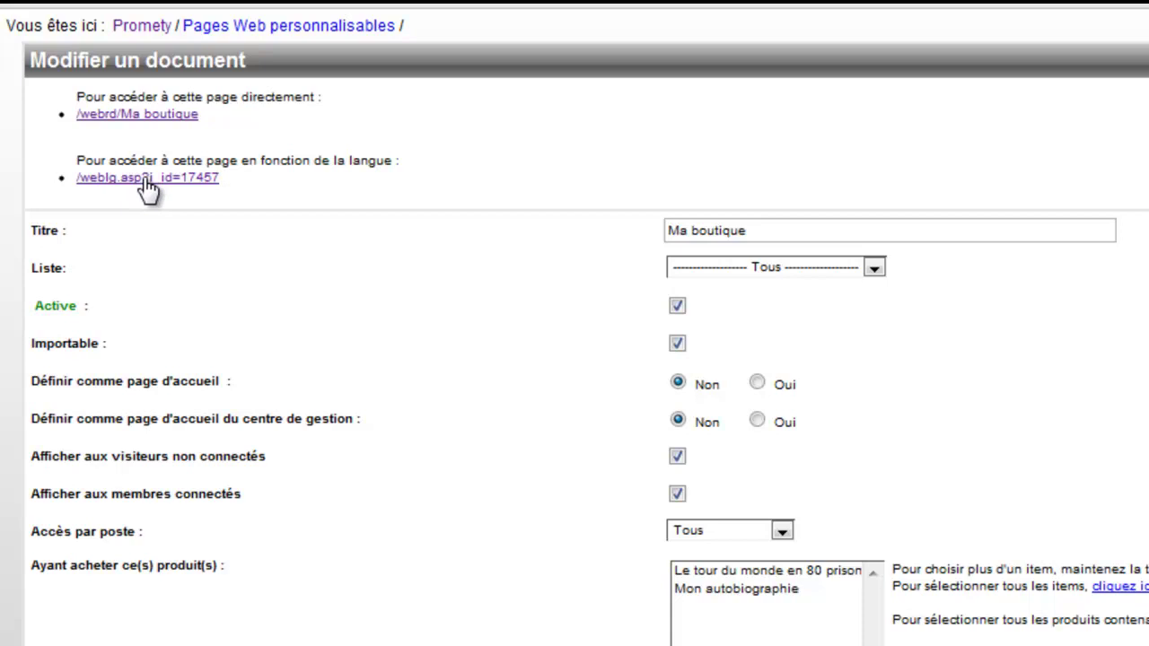
click(145, 184)
key(alt+Left)
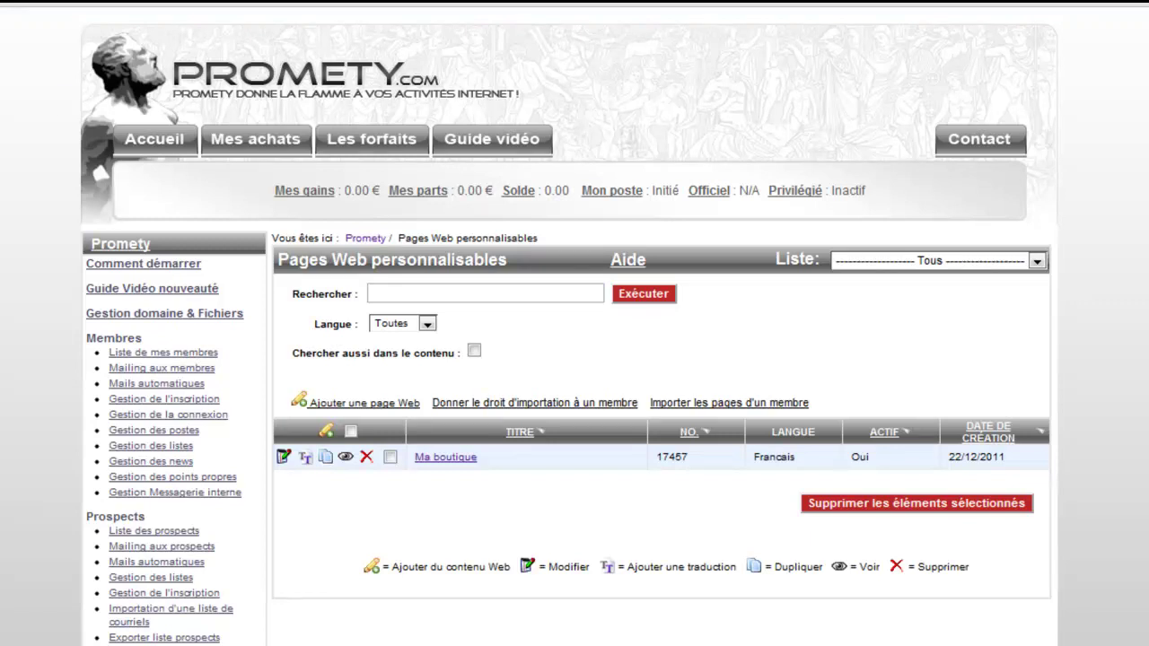
Scroll down the Promety home page to the Mon hébergement section
scroll(575, 359, down, 4)
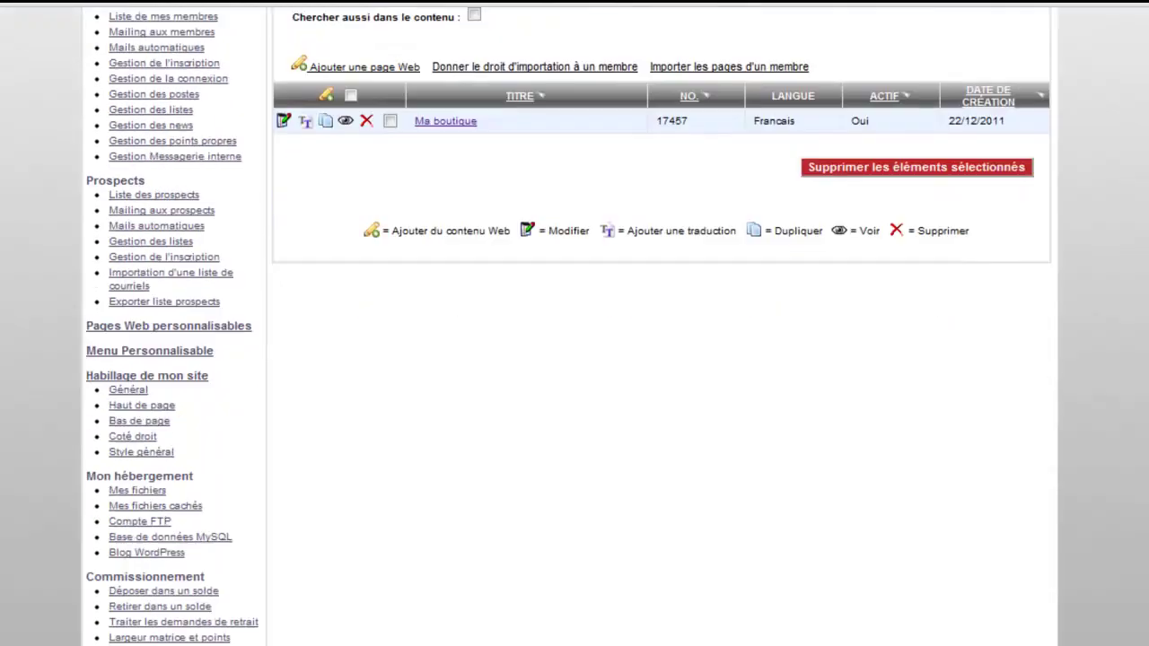
scroll(574, 359, down, 1)
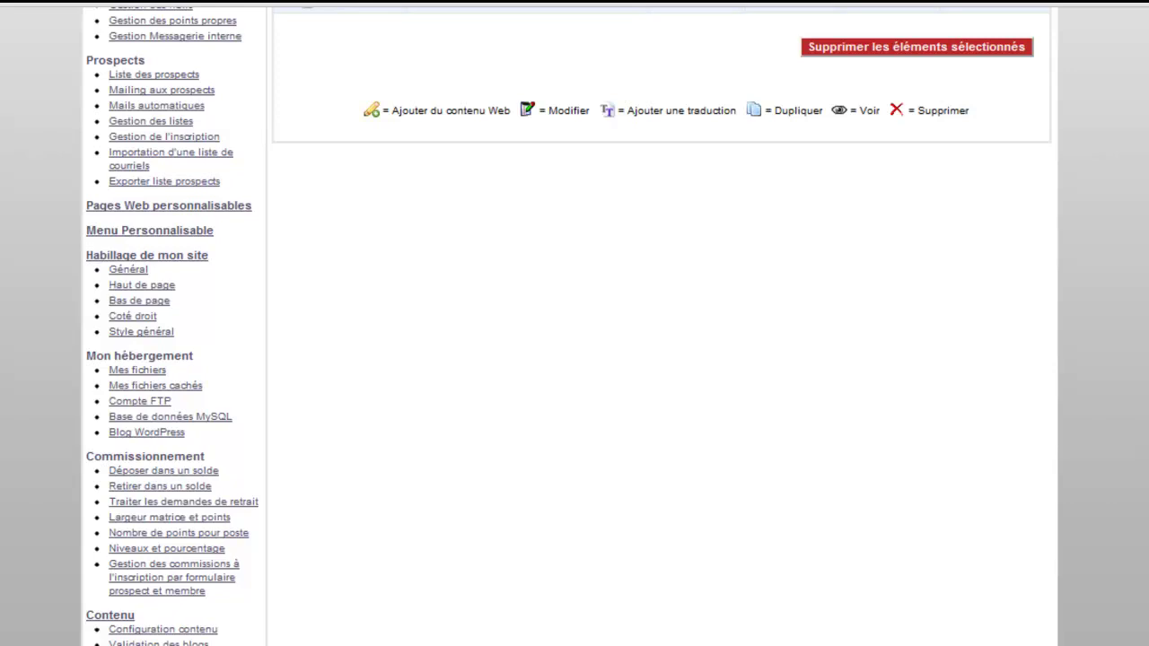
scroll(575, 327, down, 5)
scroll(575, 327, down, 3)
scroll(574, 327, up, 2)
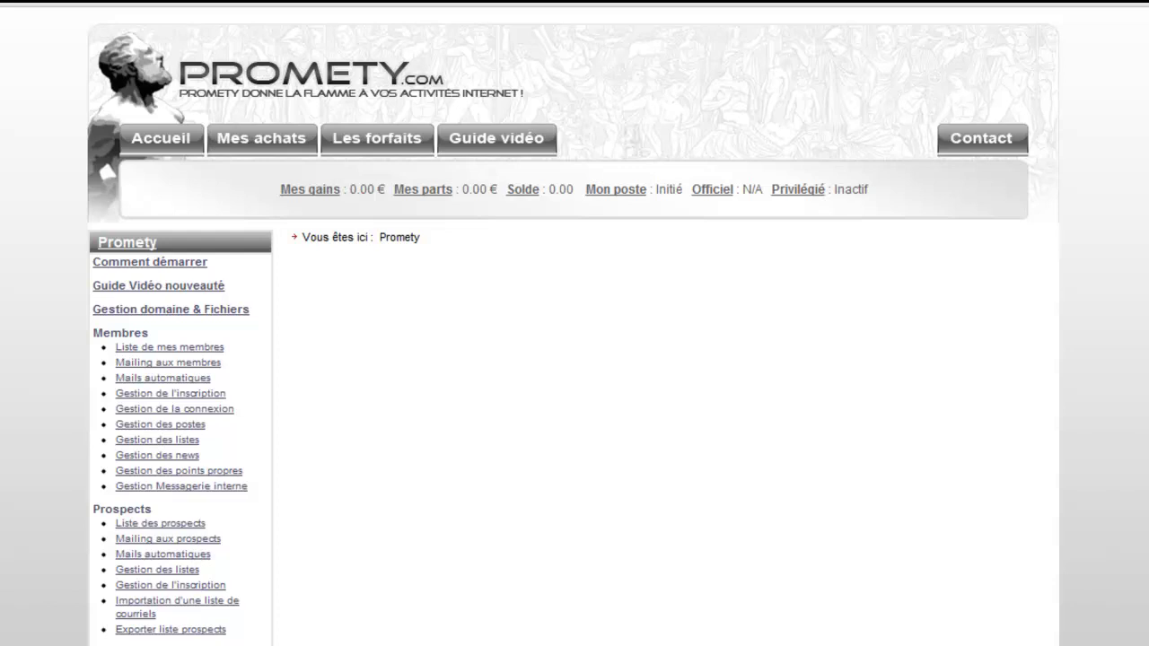
scroll(573, 327, down, 5)
scroll(573, 327, down, 4)
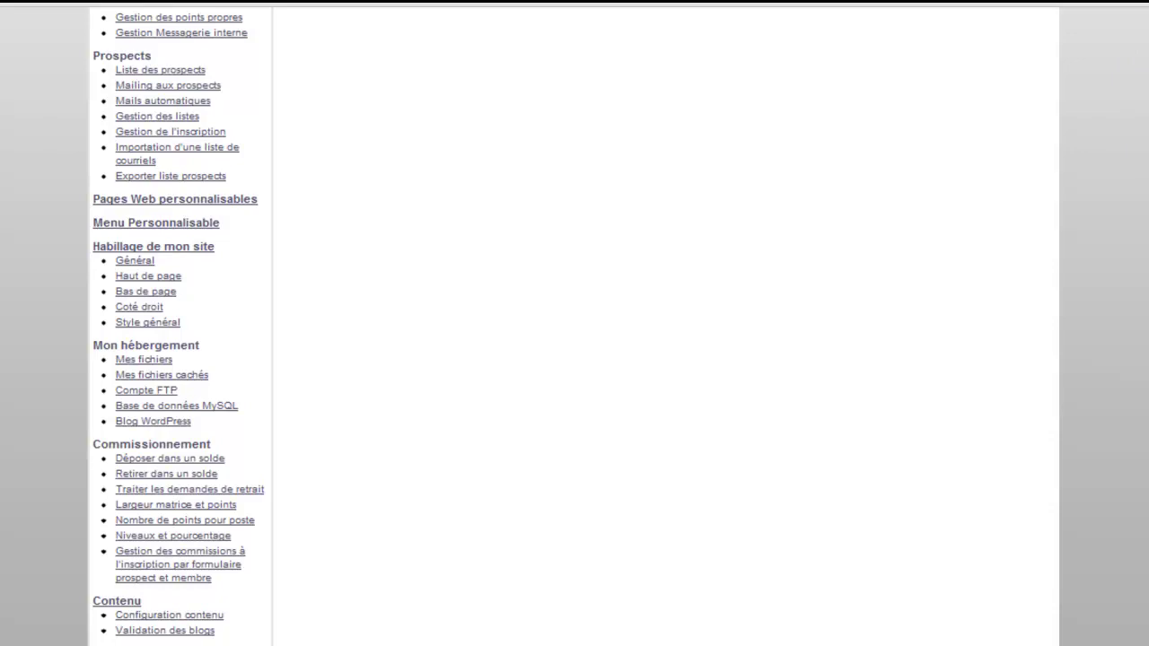
Install WordPress on the Promety site via Blog WordPress, confirm, and open its setup page
click(185, 427)
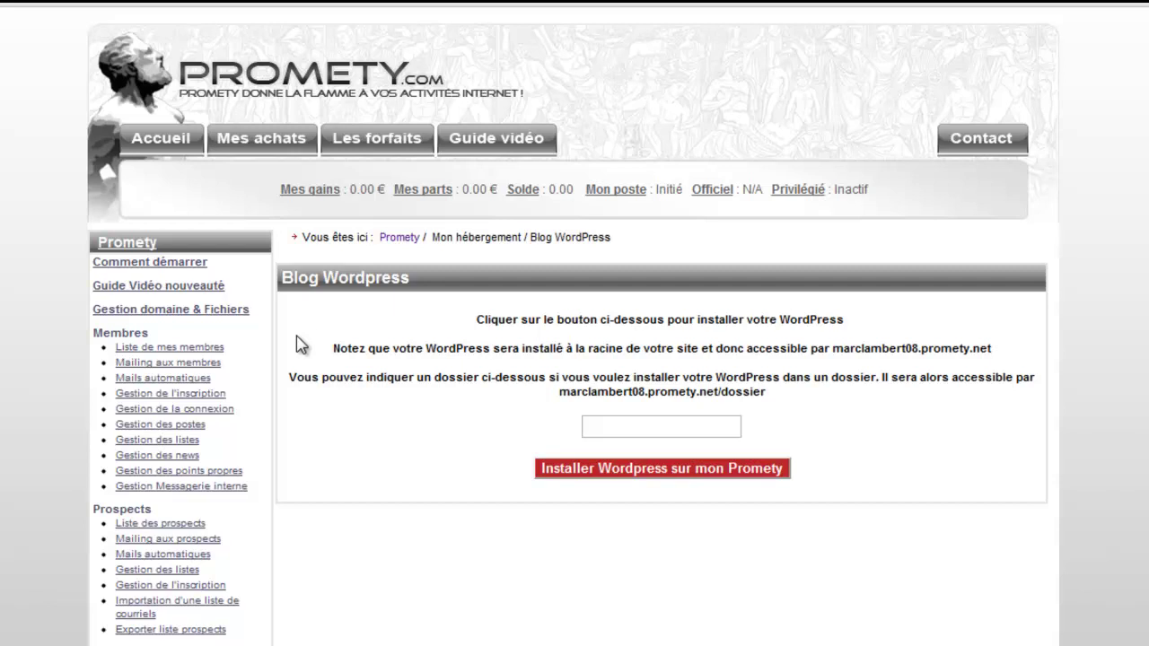
click(554, 474)
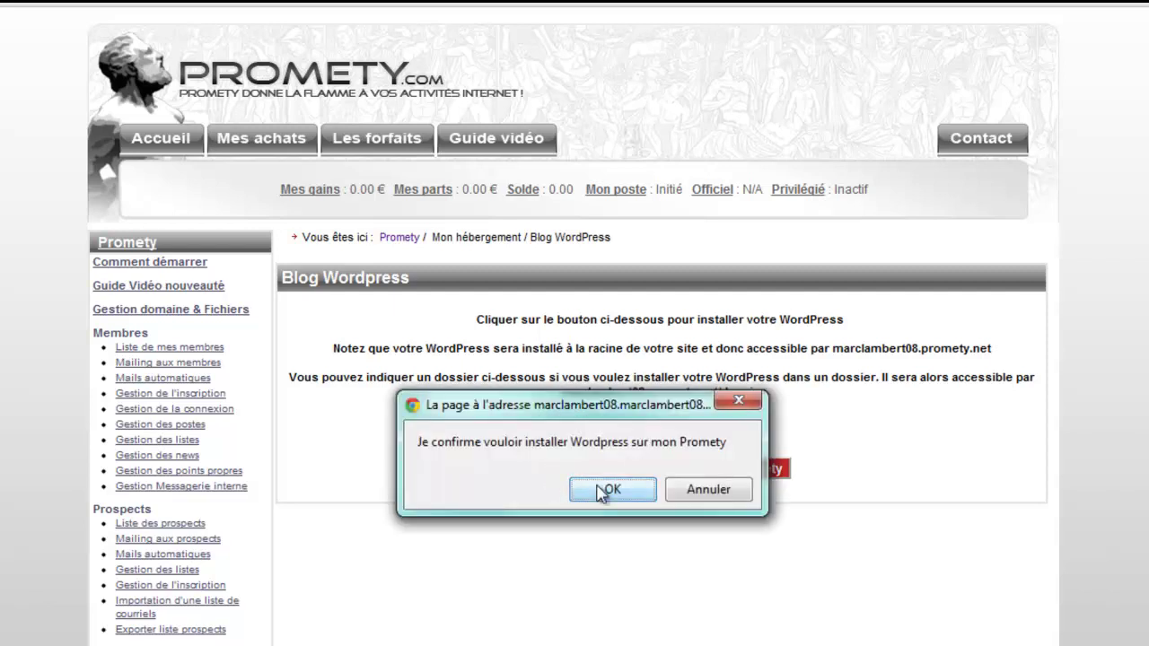
click(600, 490)
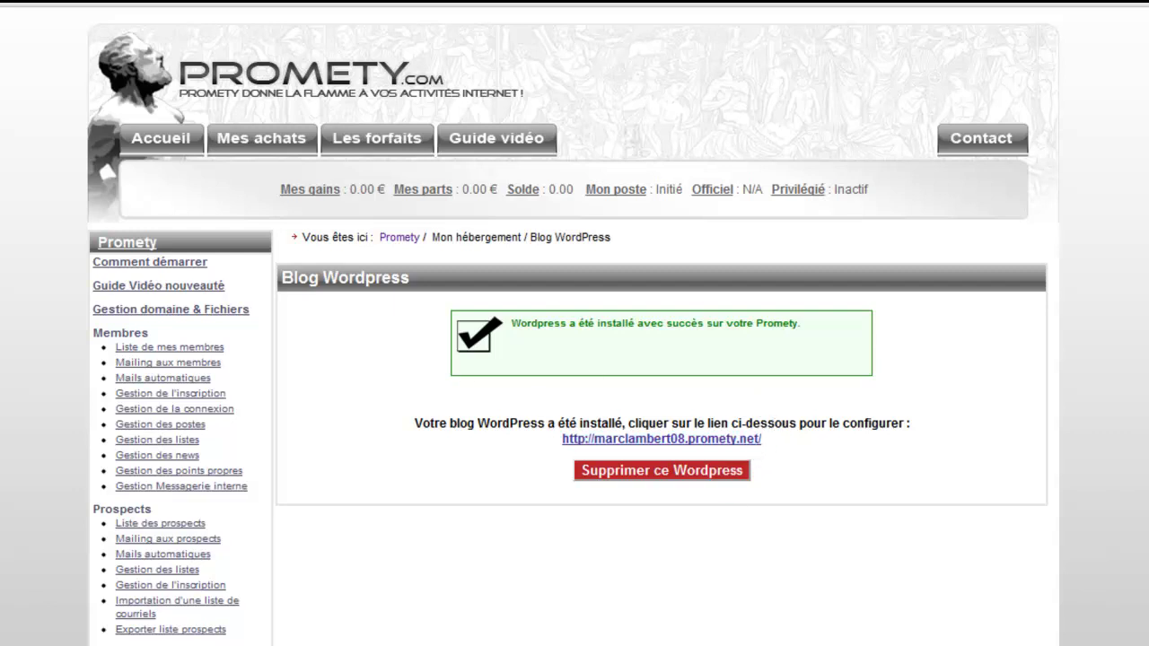
click(684, 440)
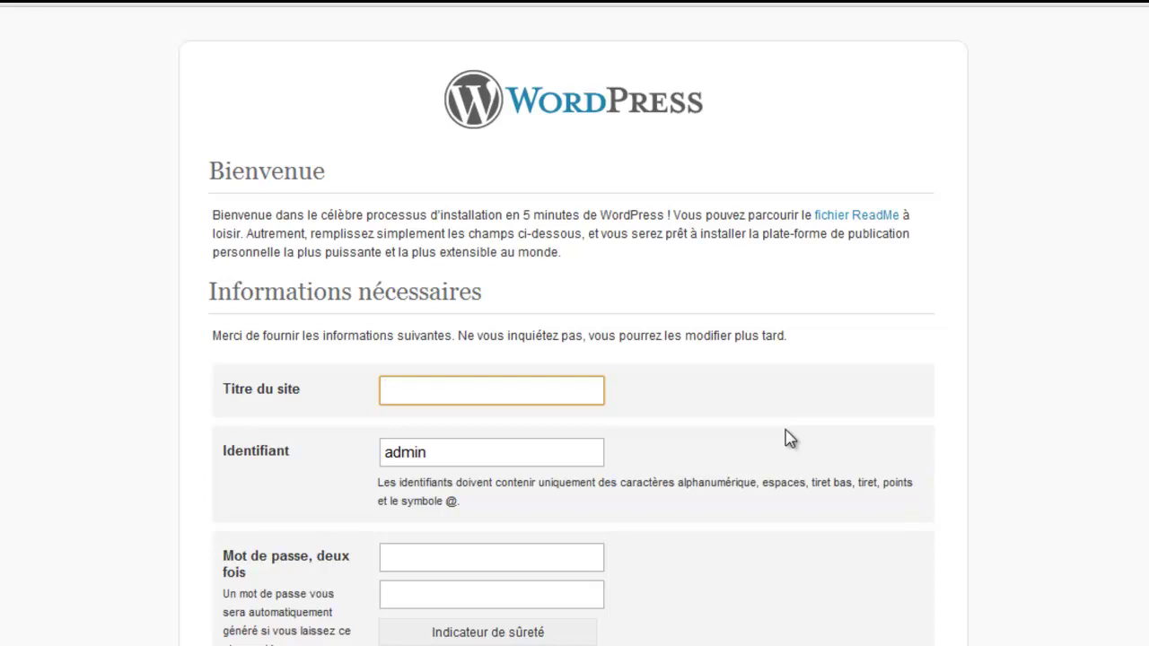
Enter the site title 'Bienvenue sur ma librairie'
text(Bienvenue su)
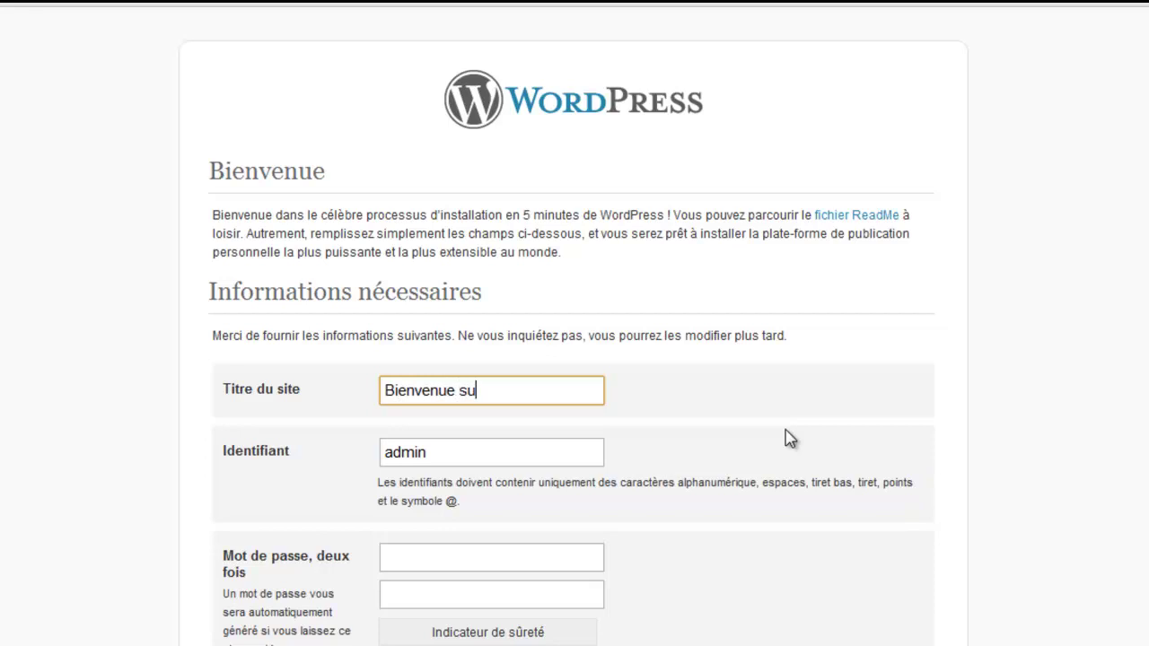
text(r ma librairie)
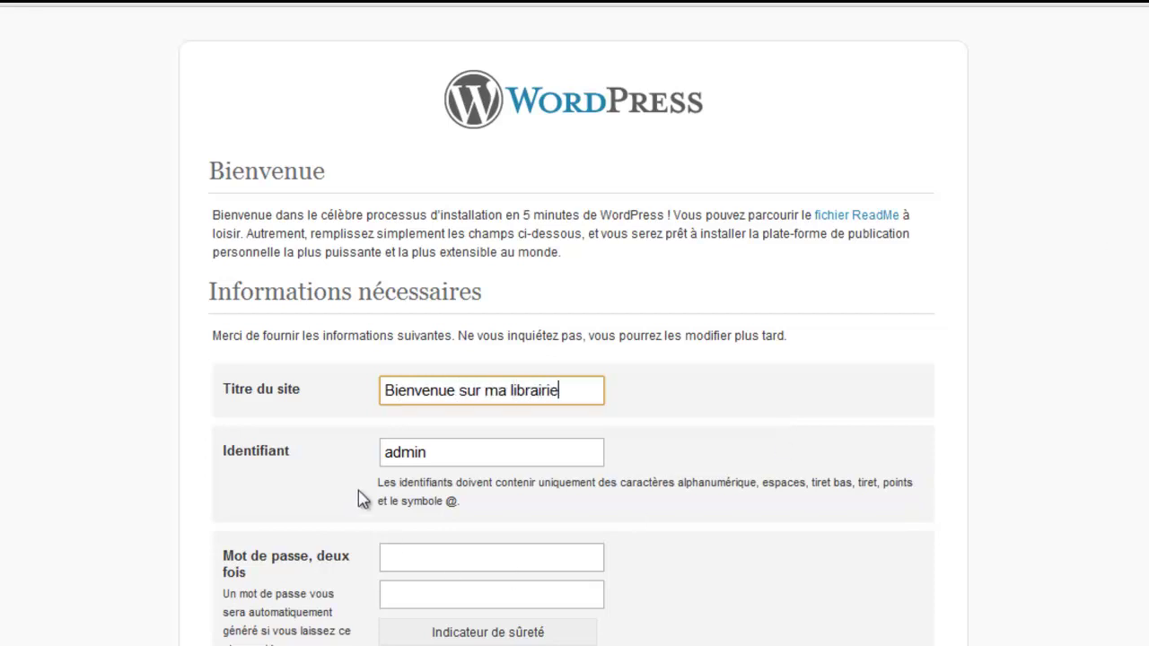
click(482, 556)
Fill in the admin username, password and contact e-mail, then run the WordPress installation
double_click(466, 454)
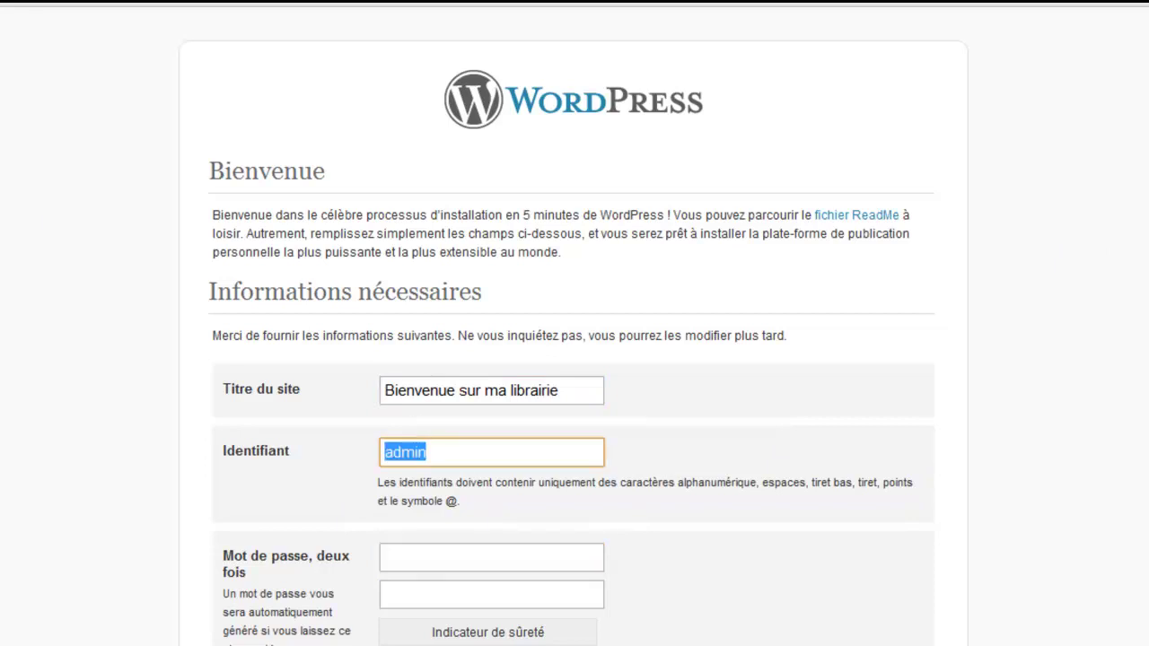
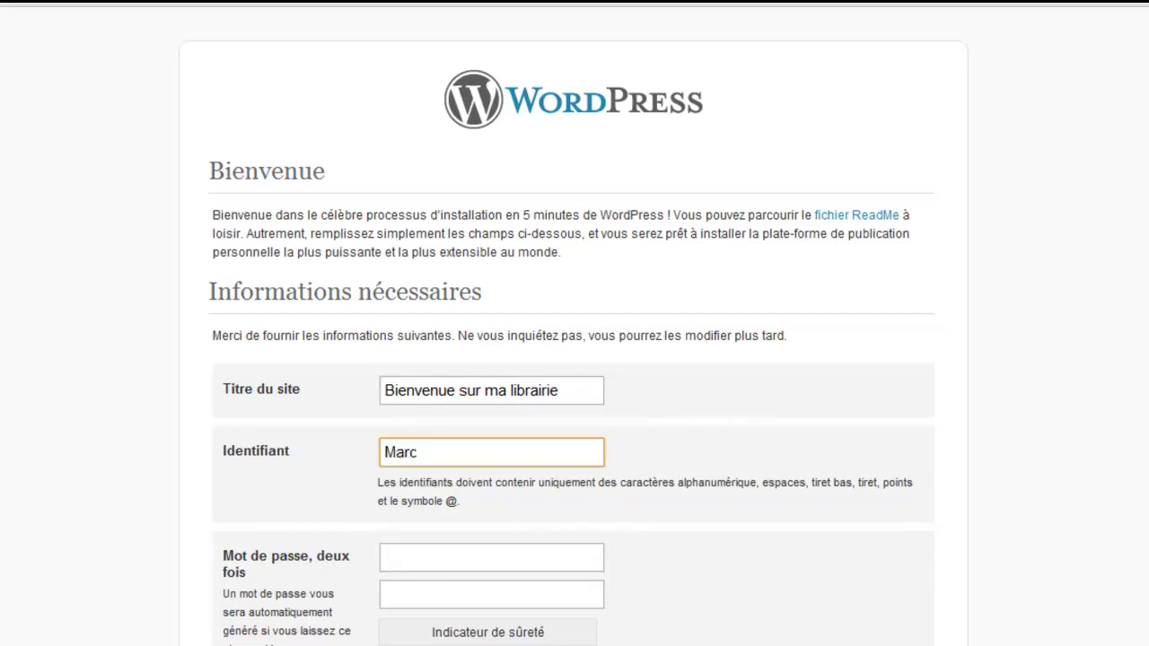
key(Tab)
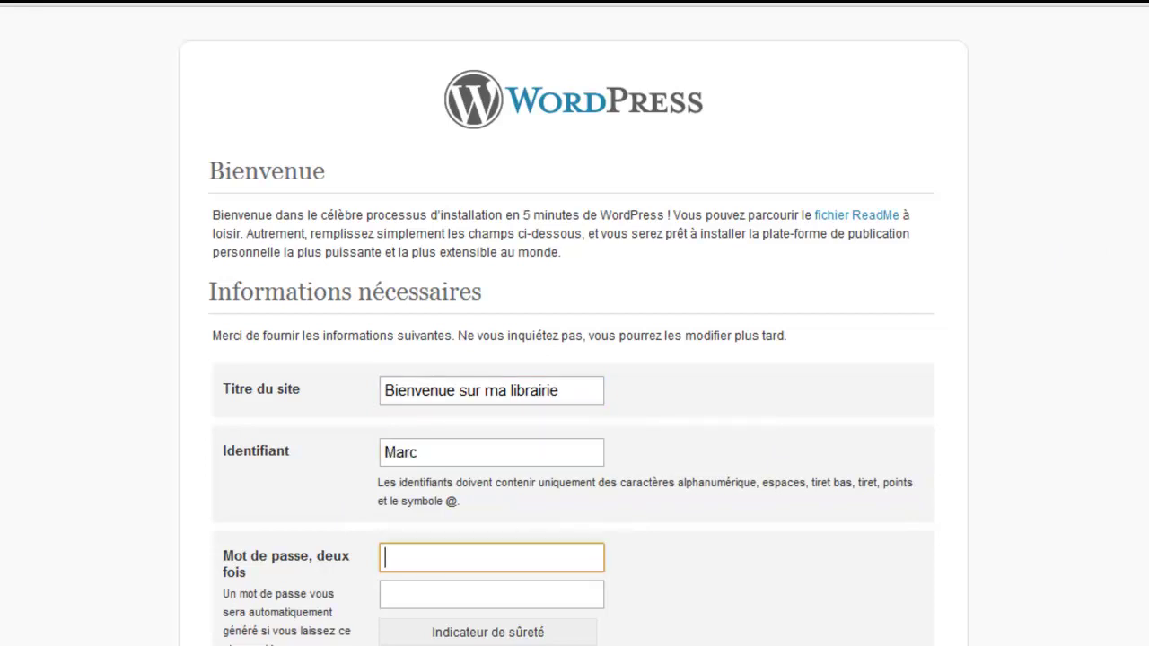
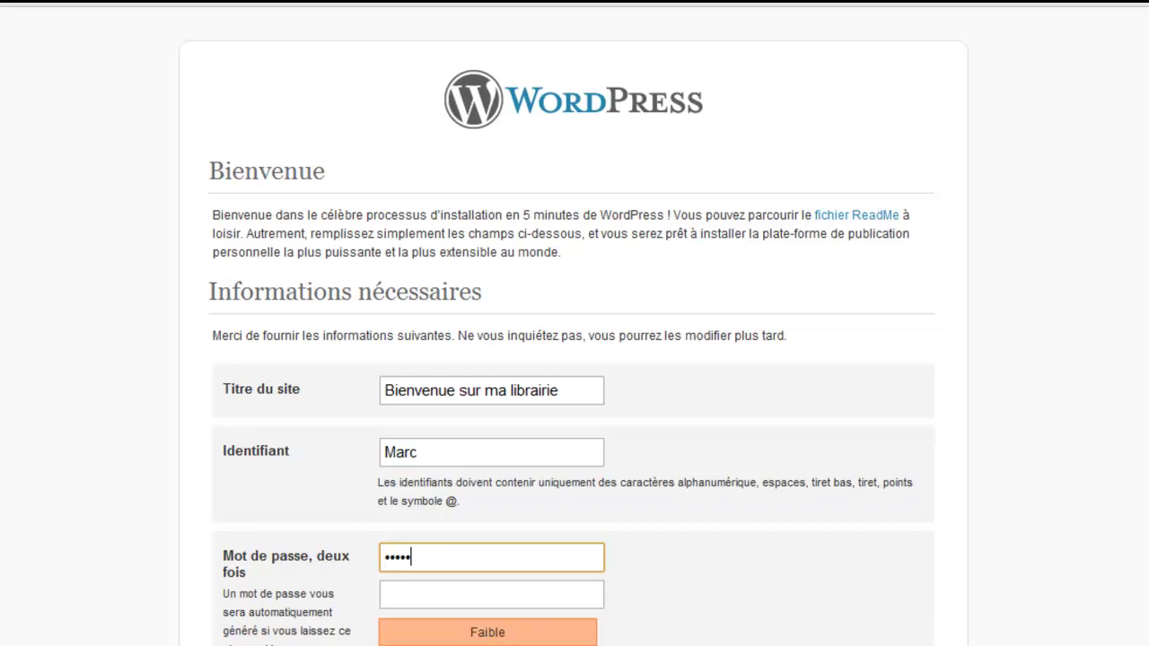
key(Tab)
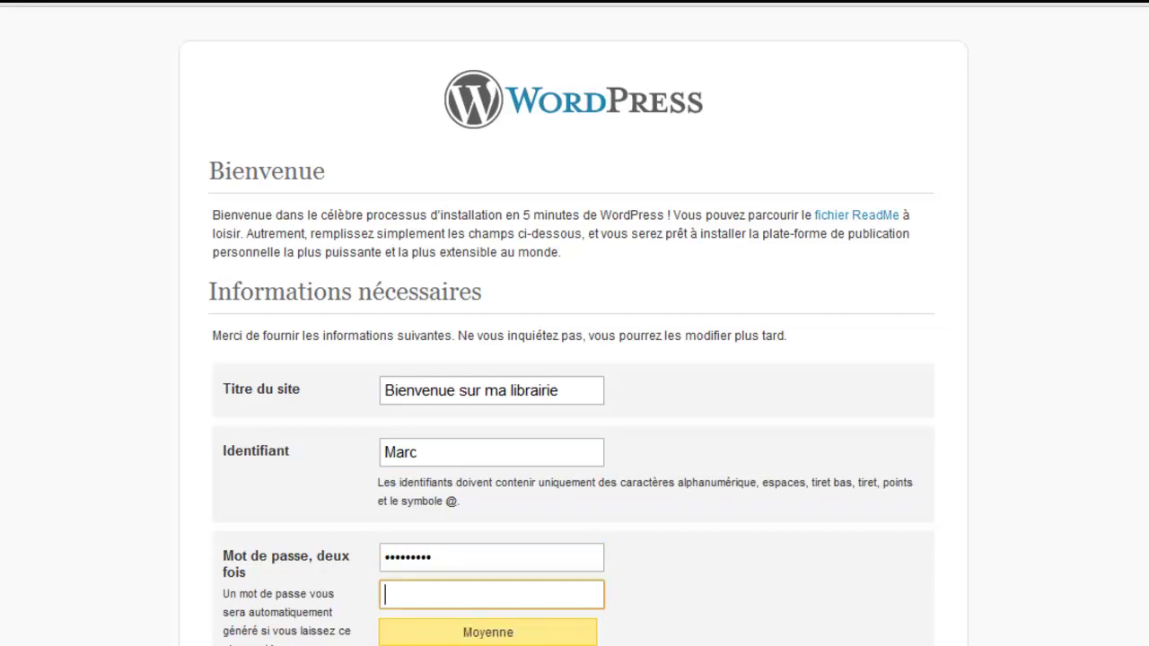
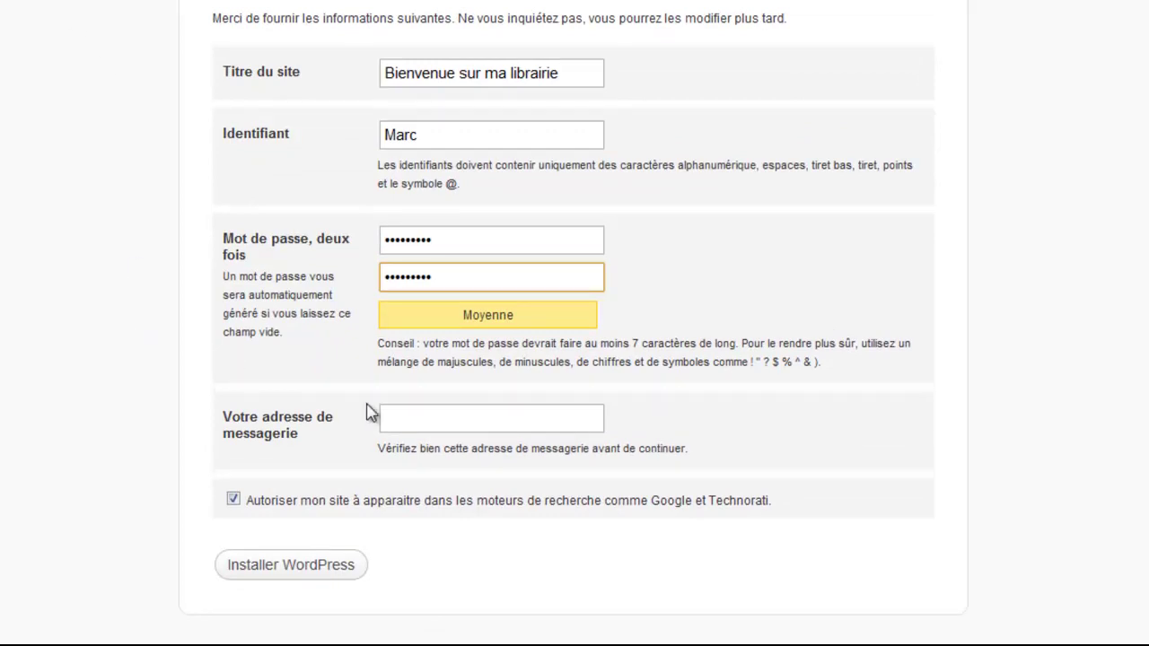
click(514, 425)
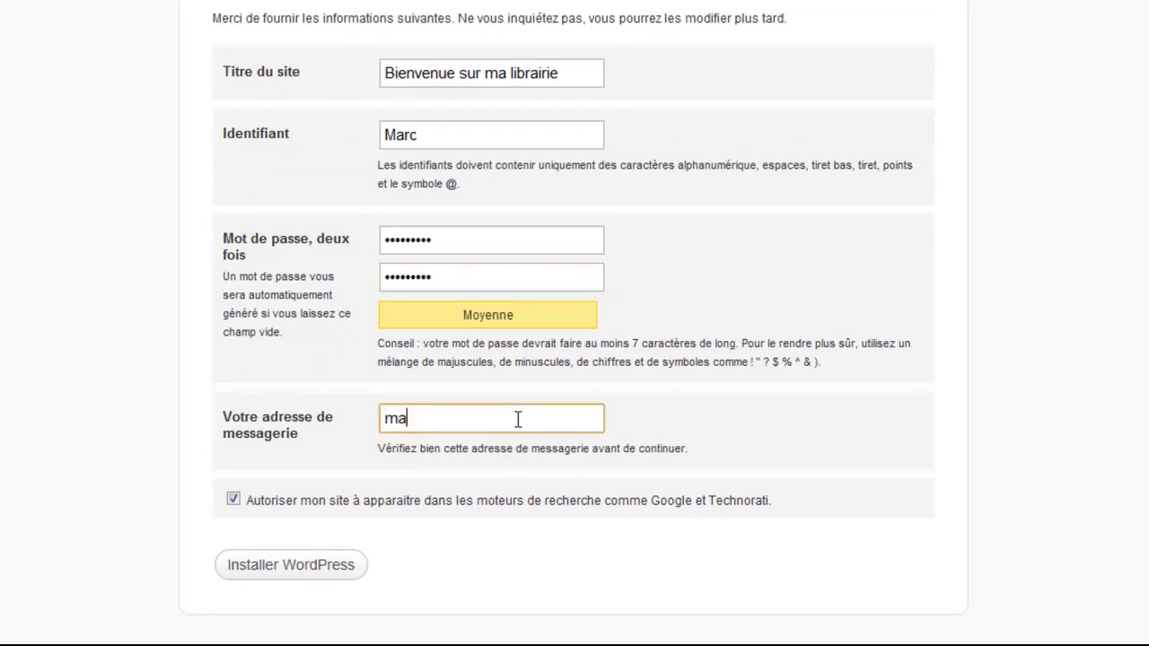
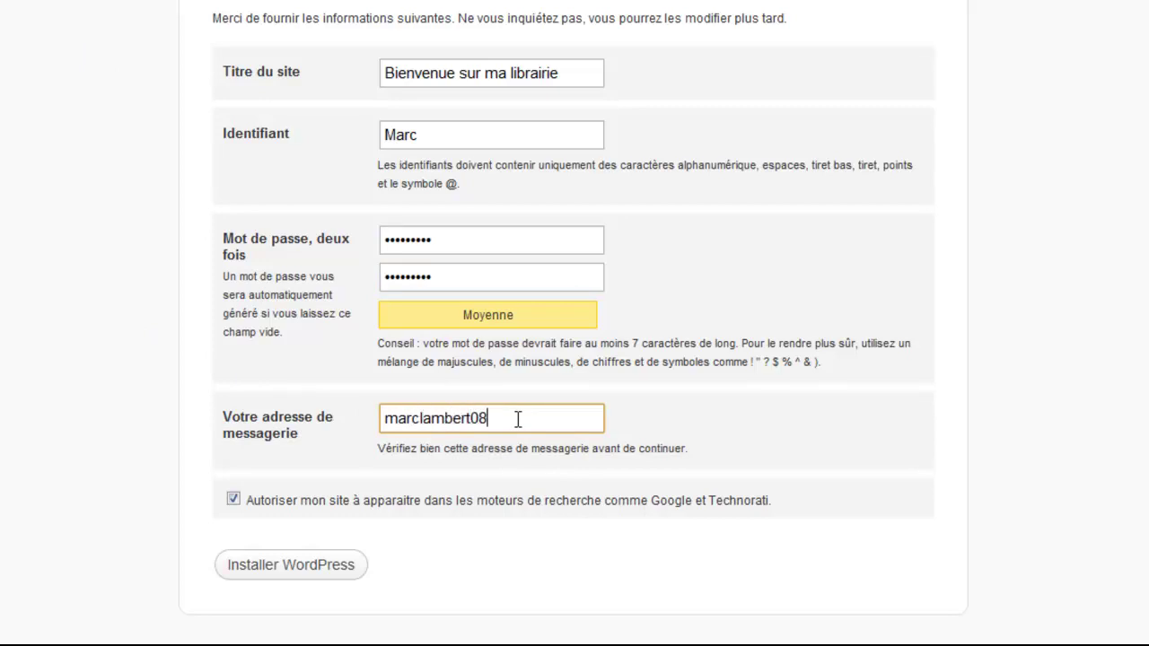
click(299, 554)
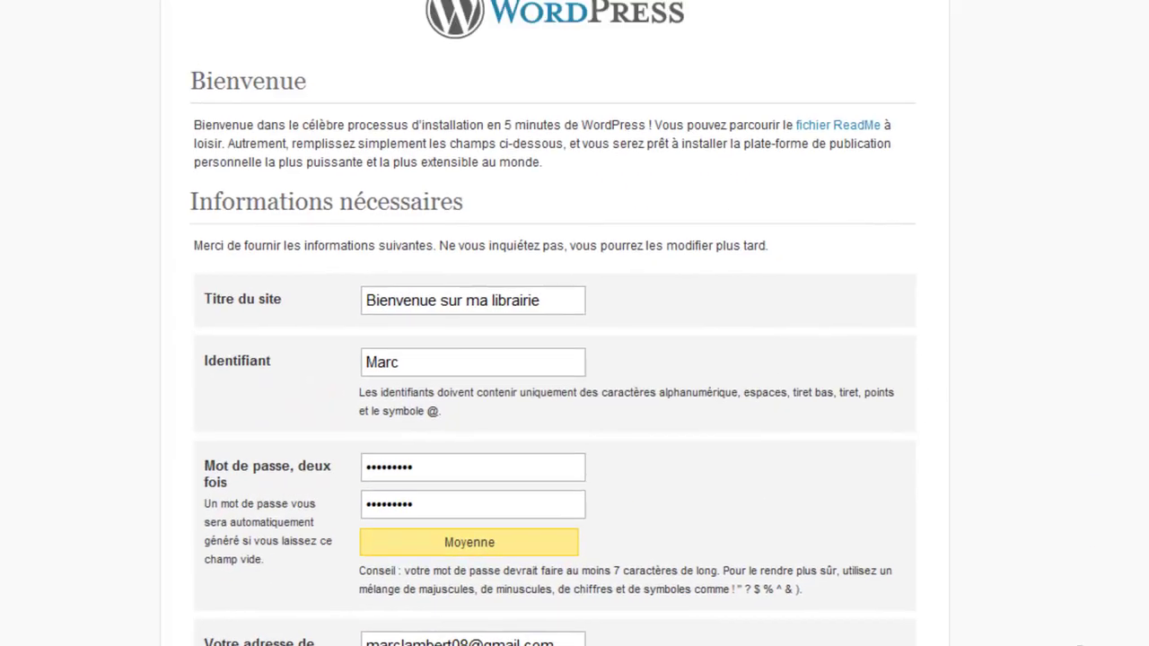
Log in to WordPress with the new administrator's username and password
click(262, 376)
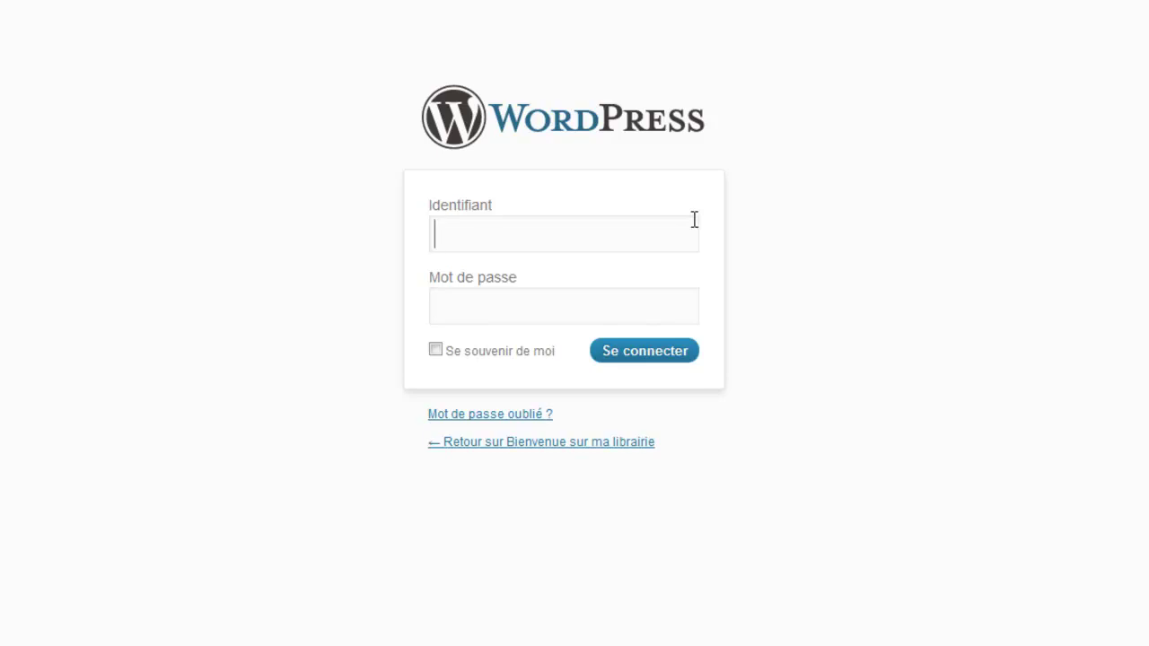
text(marc)
key(Tab)
text(••••)
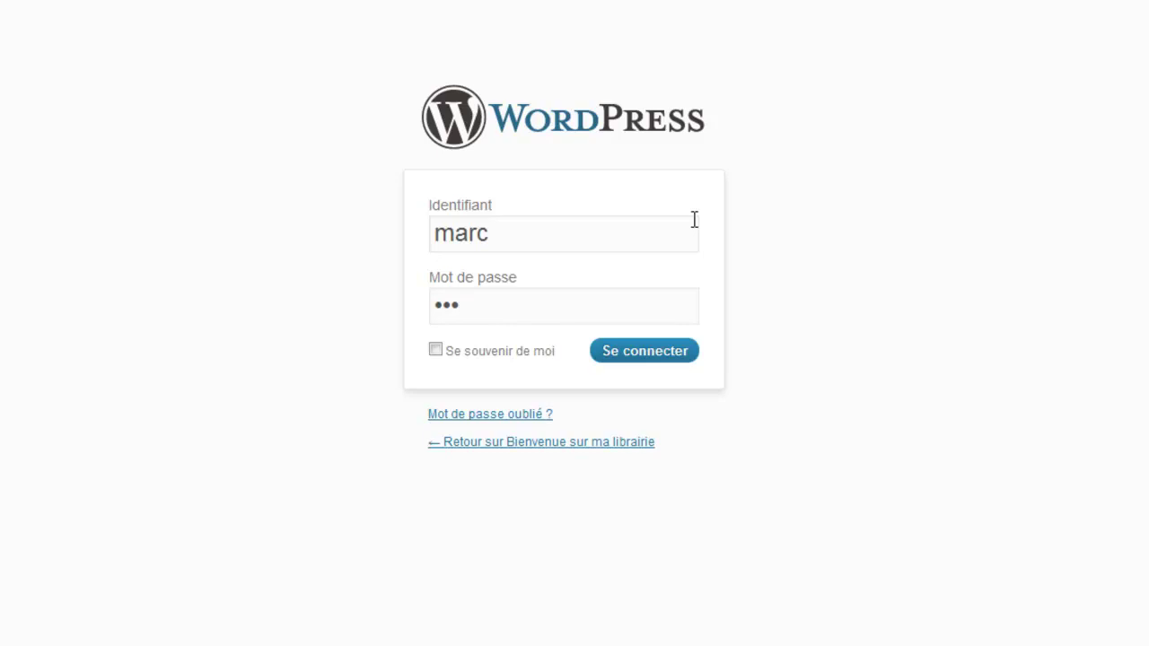
text(•••••)
click(679, 354)
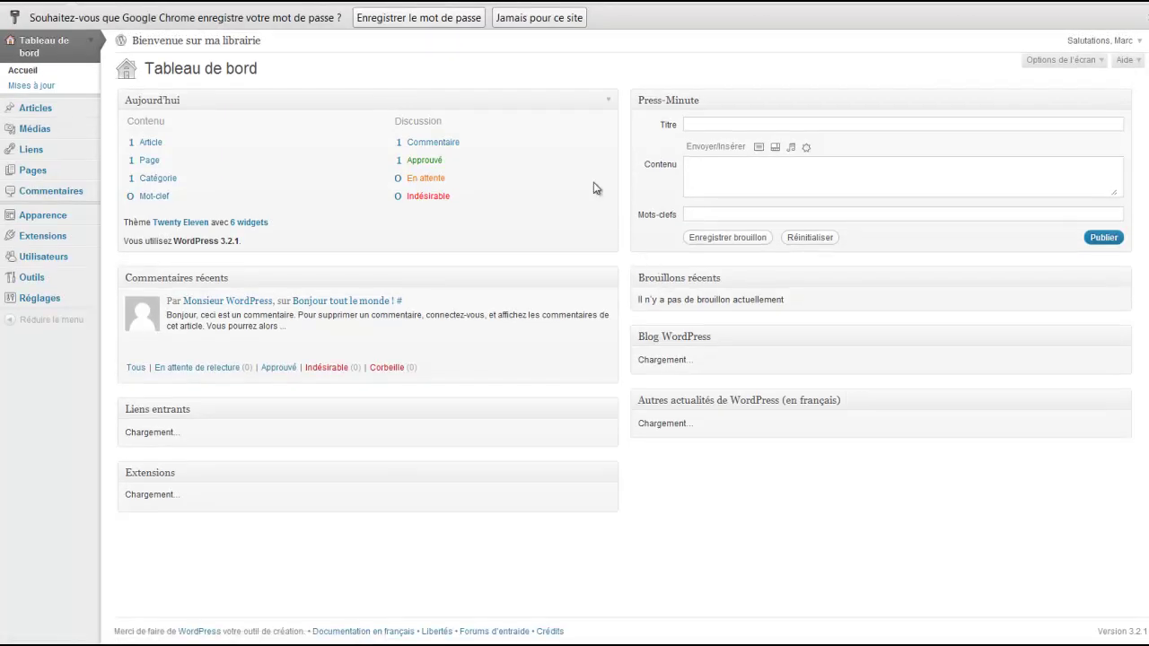
Decline Chrome's password saving and load the blog's front page at the site root
click(530, 13)
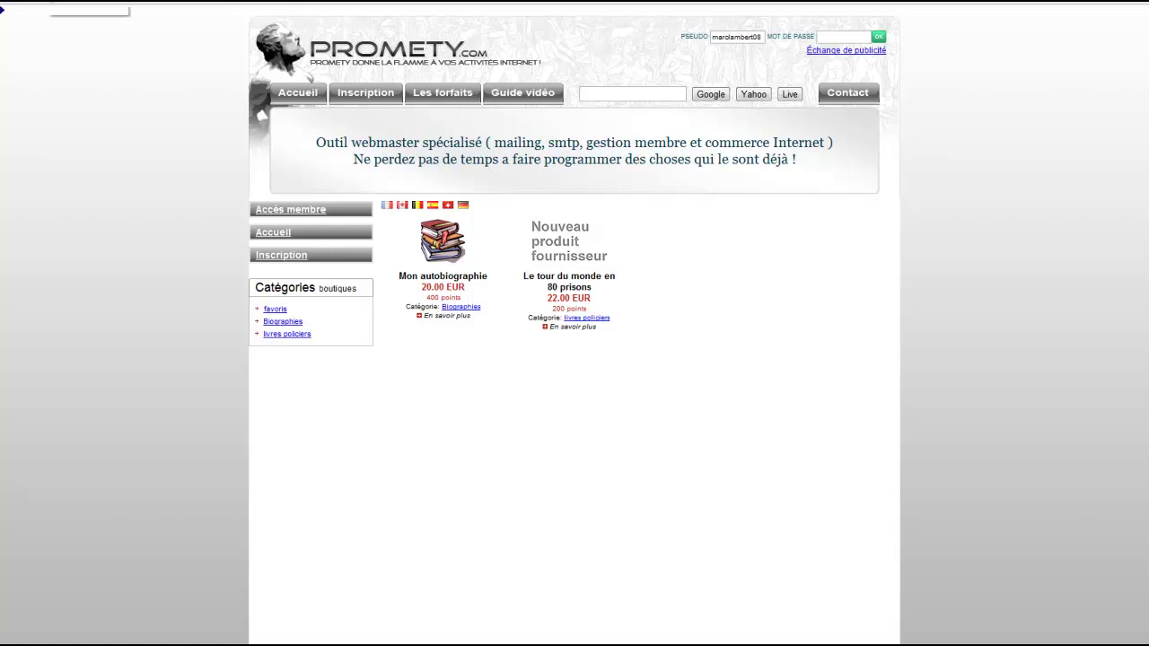
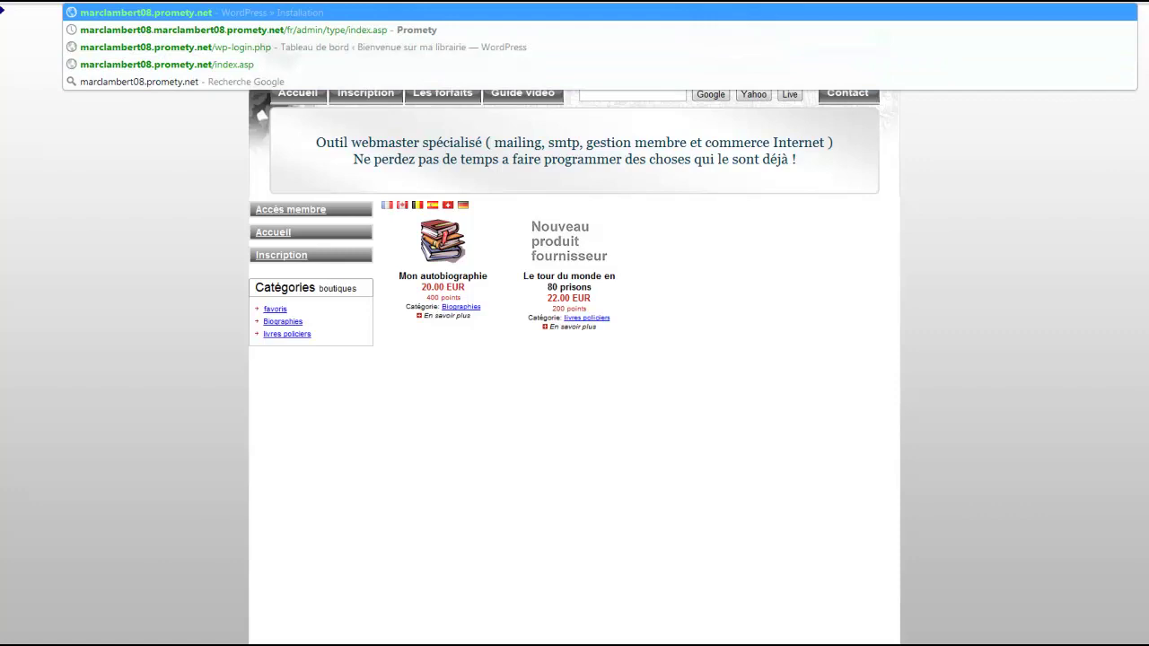
key(Return)
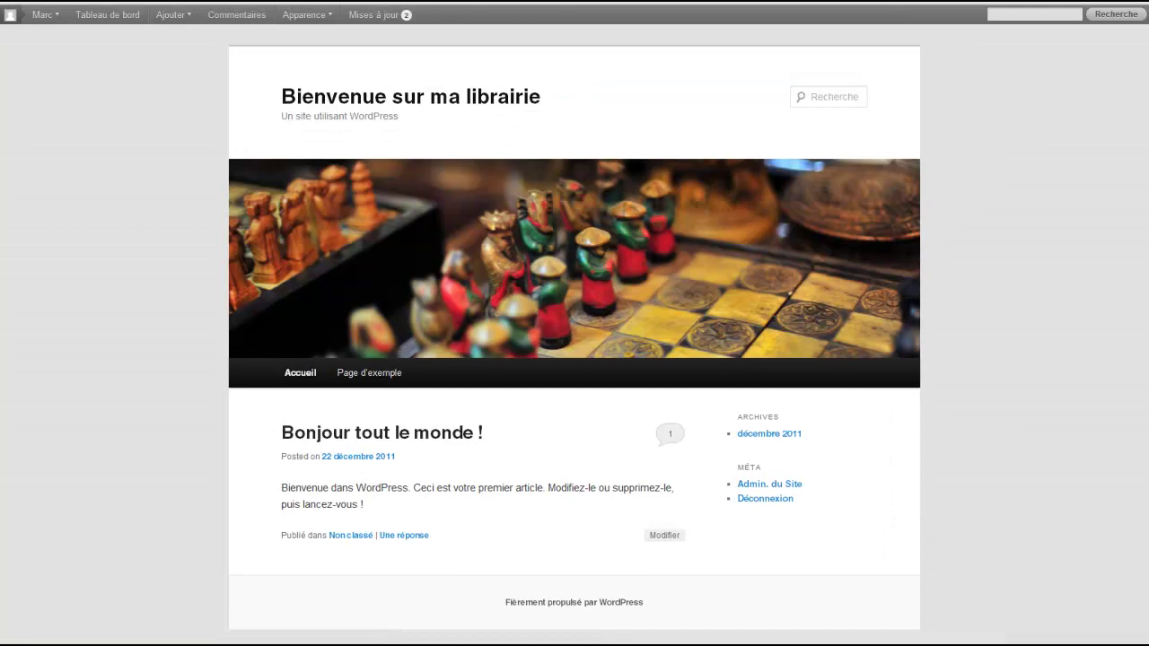
scroll(574, 323, down, 1)
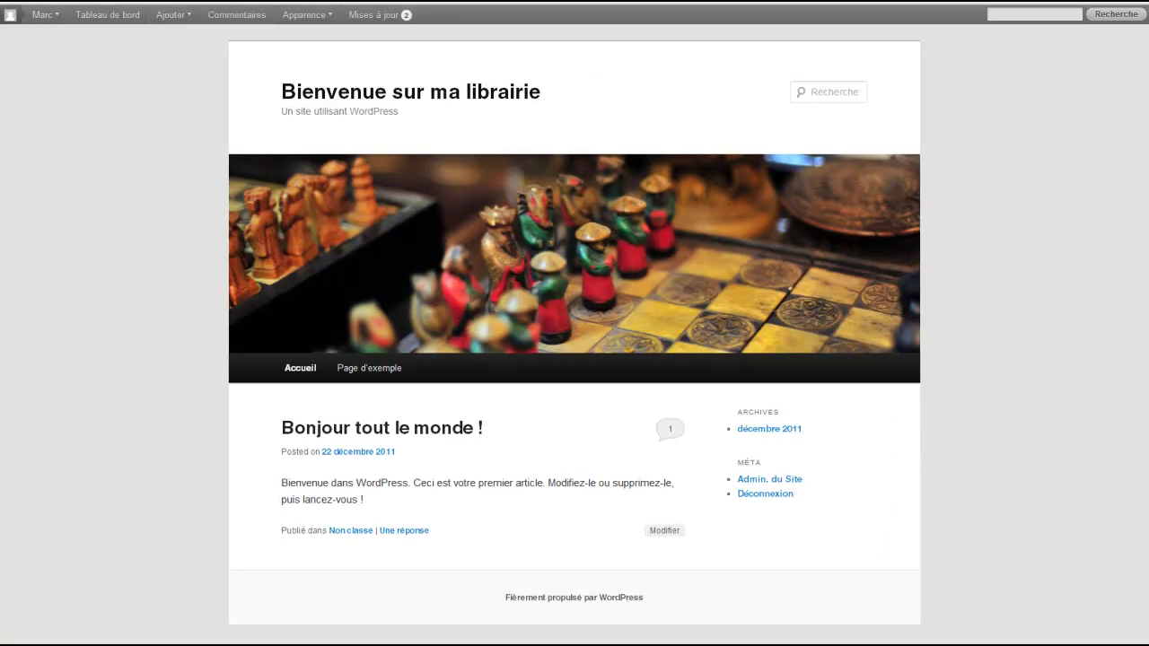
Open the sample post in the editor and retitle it 'Mon autobiographie'
click(664, 533)
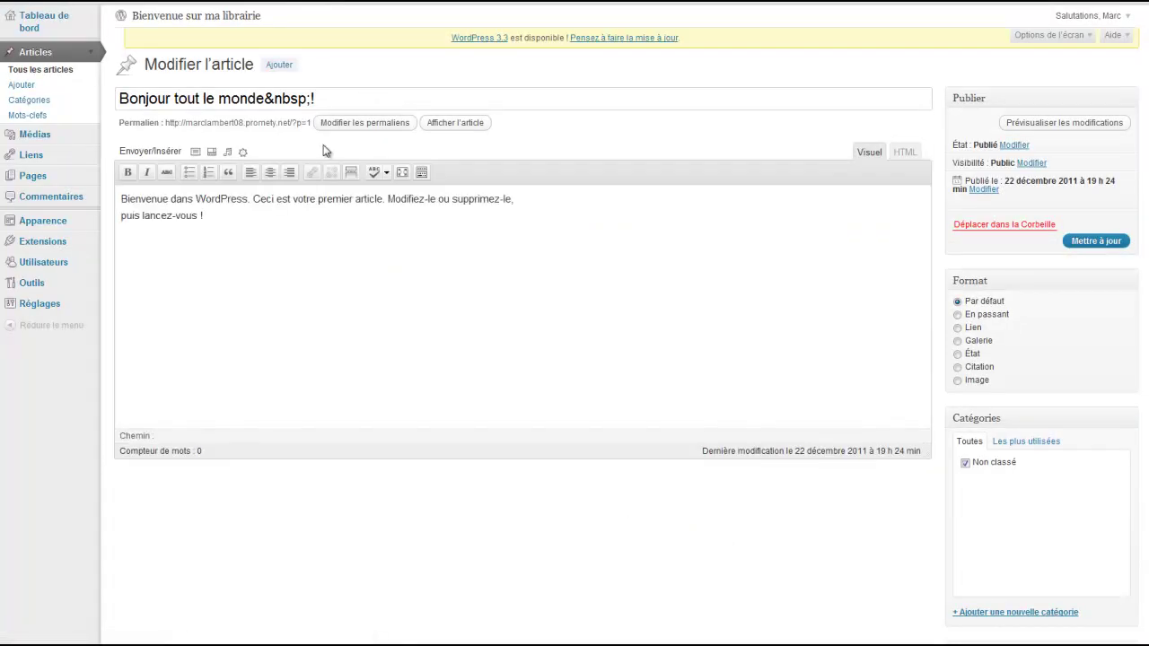
drag(362, 247, 53, 196)
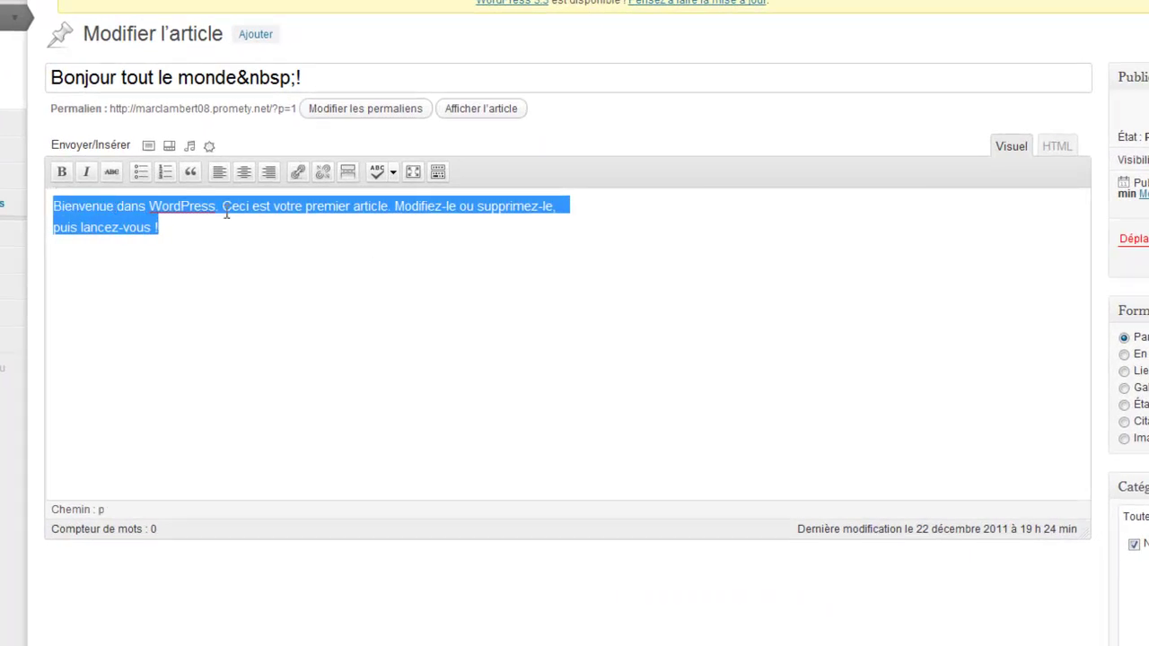
drag(336, 77, 41, 79)
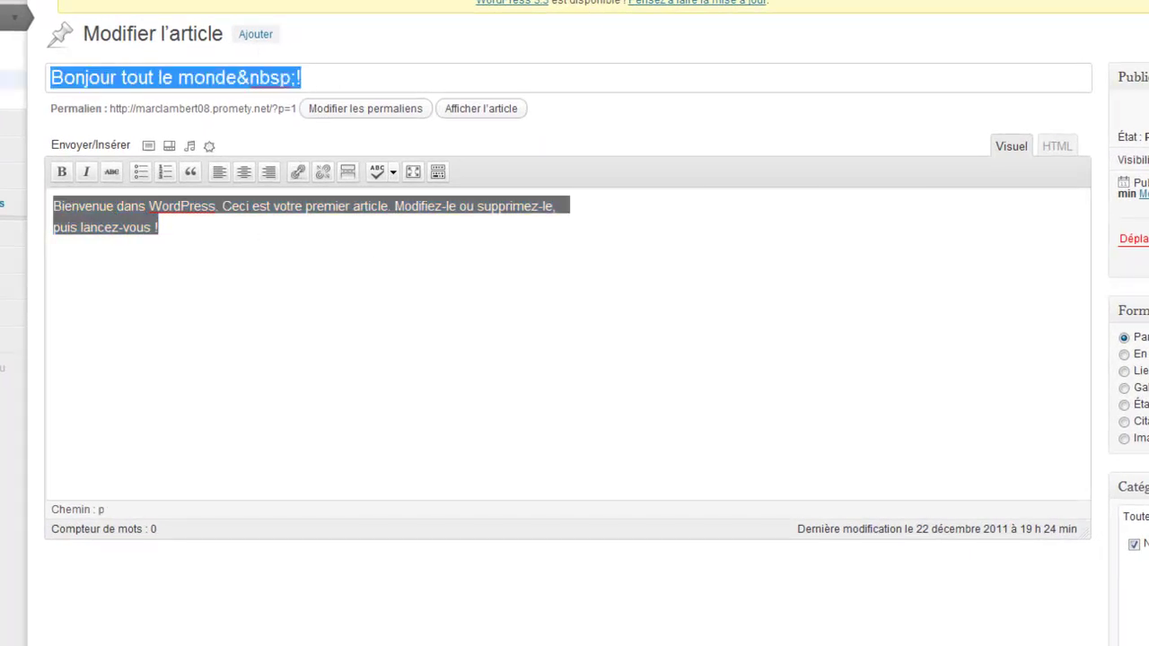
text(Mon au)
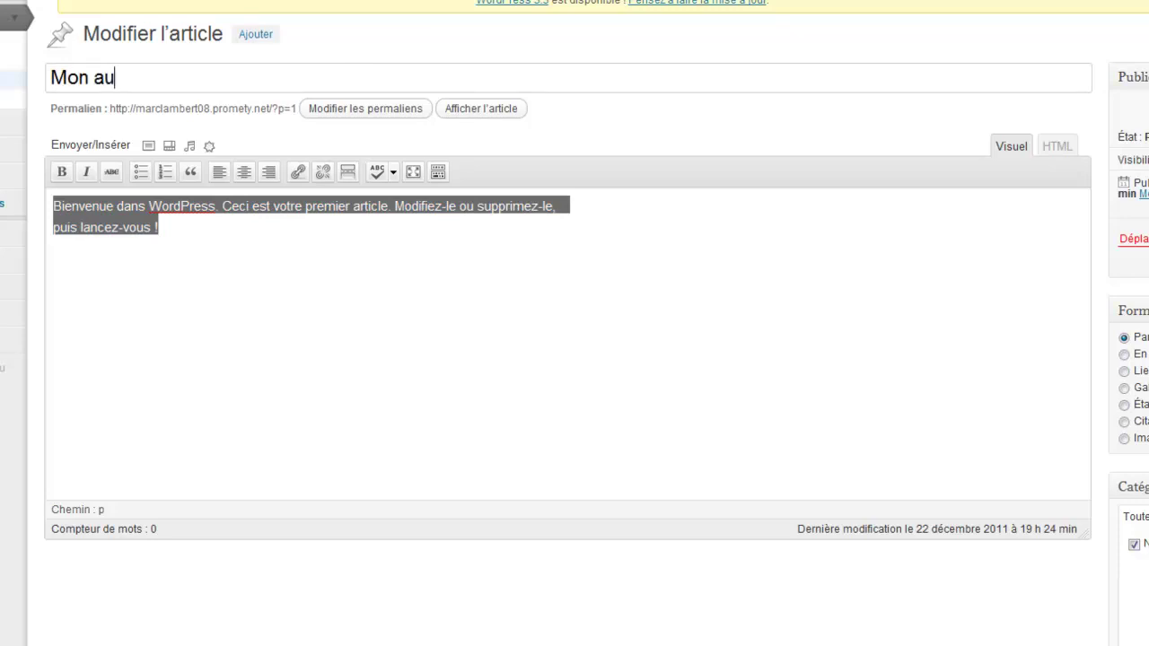
text(tobiograp)
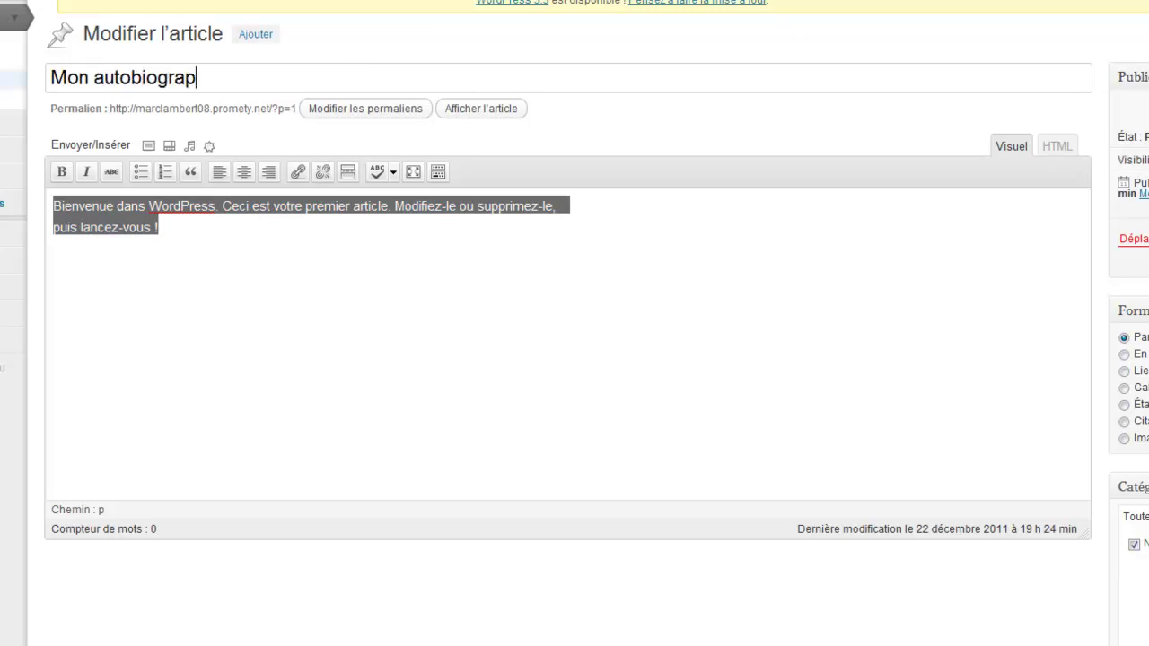
text(hie)
click(377, 470)
Replace the body with 'Bonjour à tous!' and a paragraph about learning the pros' tricks
key(ctrl+a)
text(Bonjou)
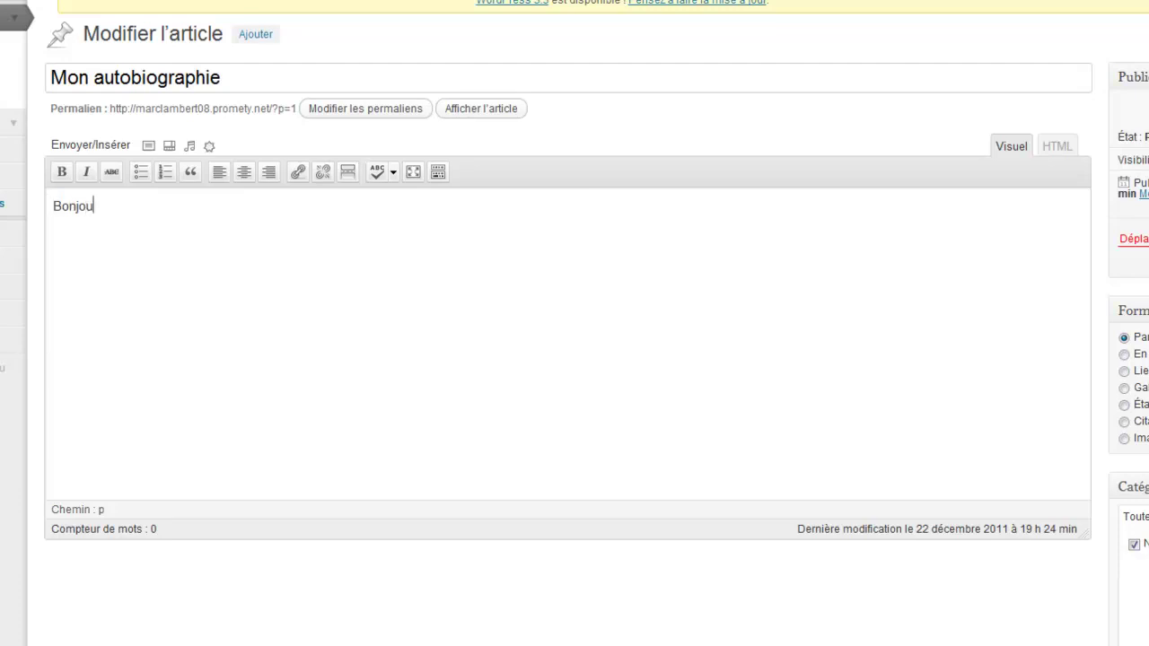
text(r à tous!)
key(Return)
text(Je v)
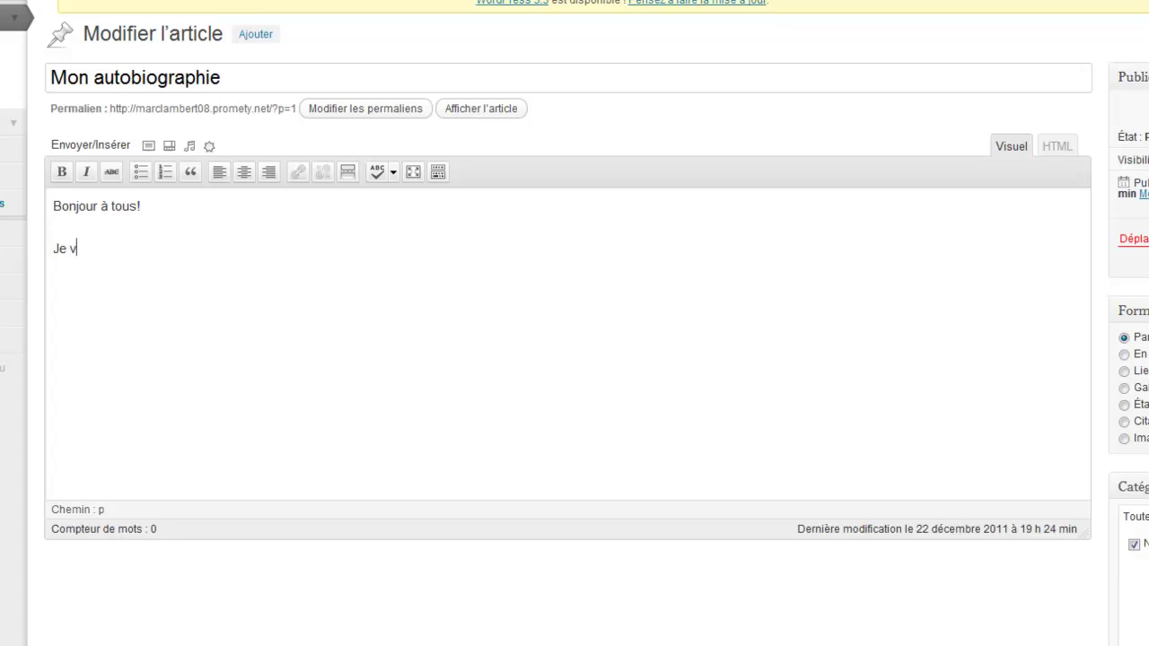
text(ous invite )
text(à vous renseig)
text(ner sur mo)
text(n auto)
text(graphie.)
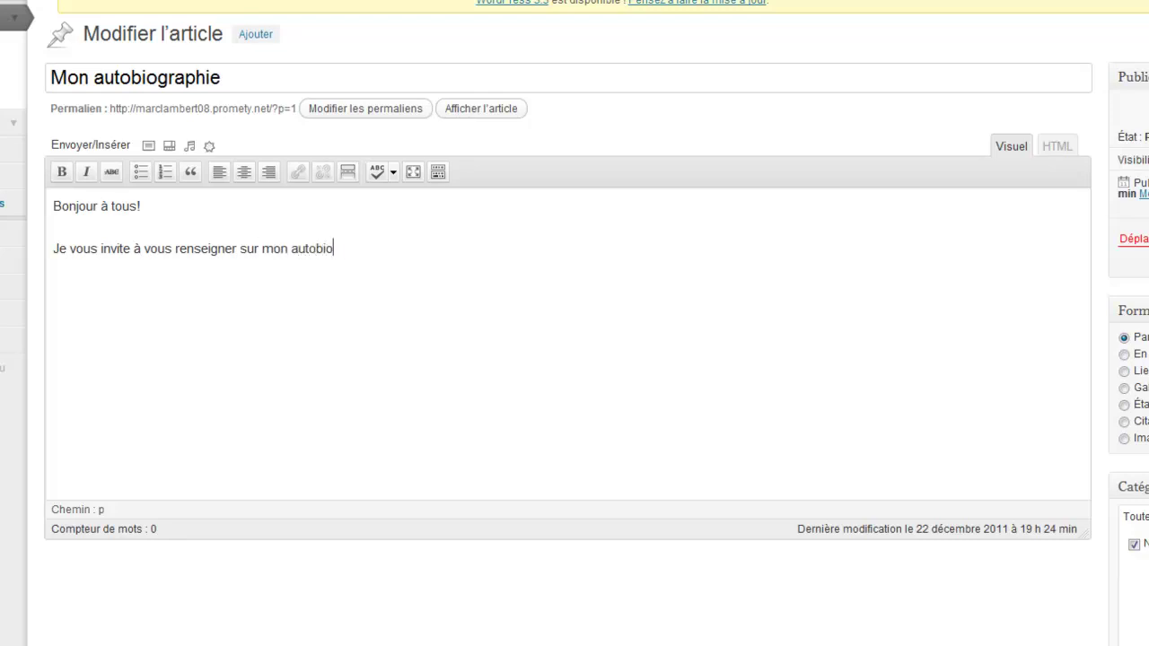
text( Après quelques années passées)
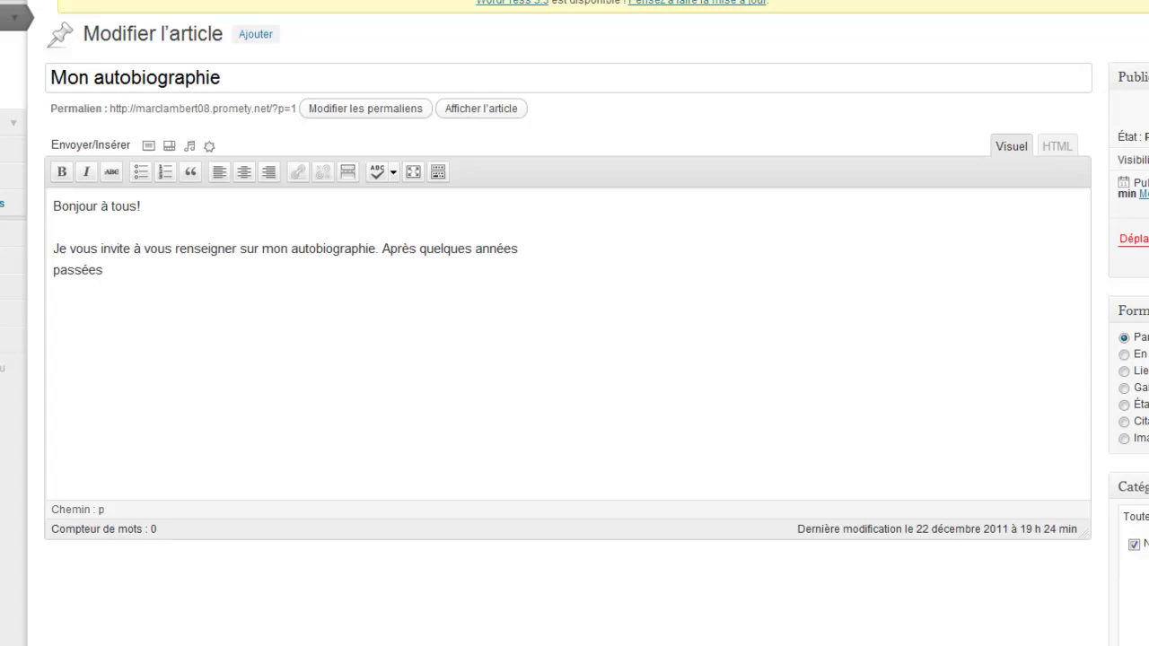
text(à vendre des produ)
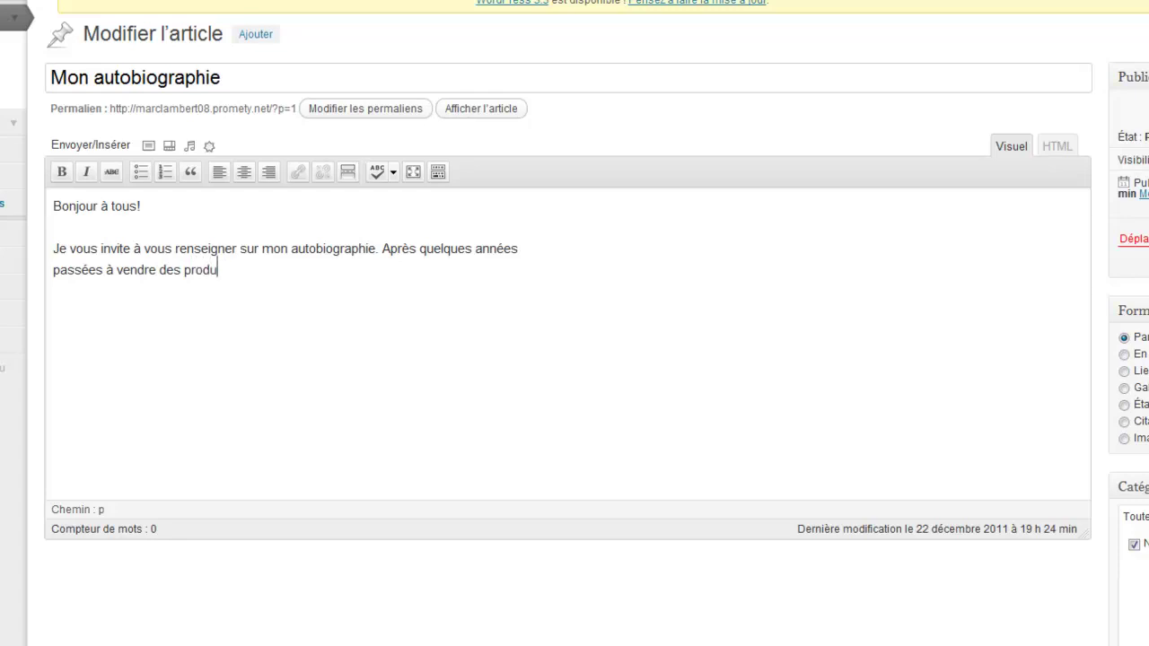
text(its sur lnternet,)
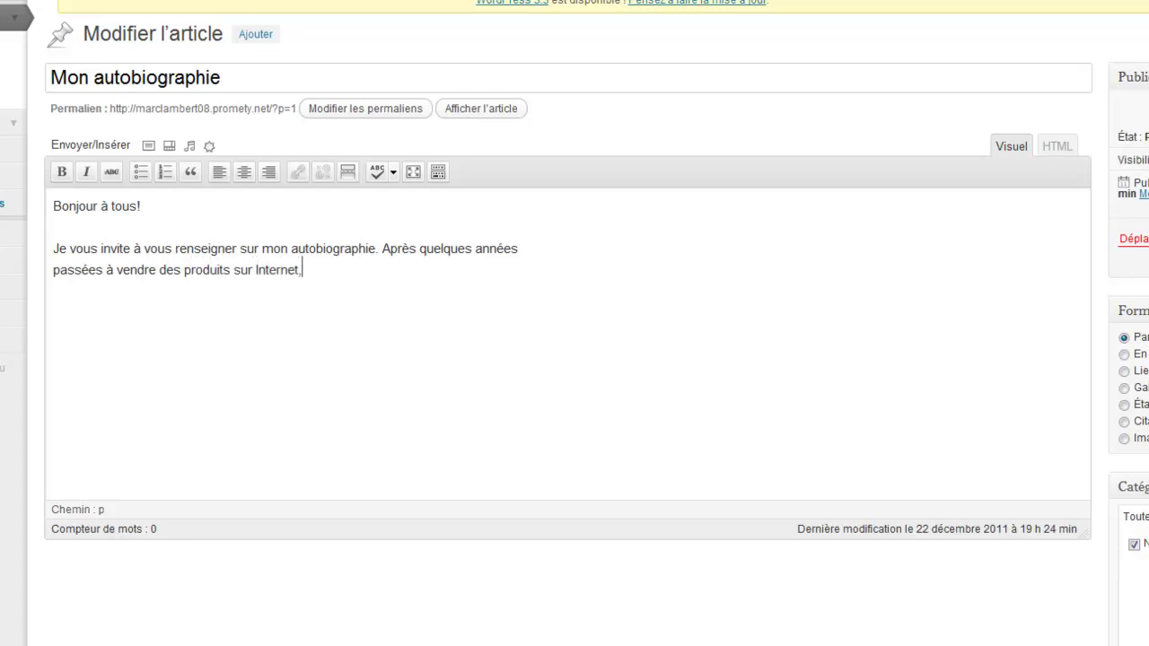
text( je suis devenu un pr)
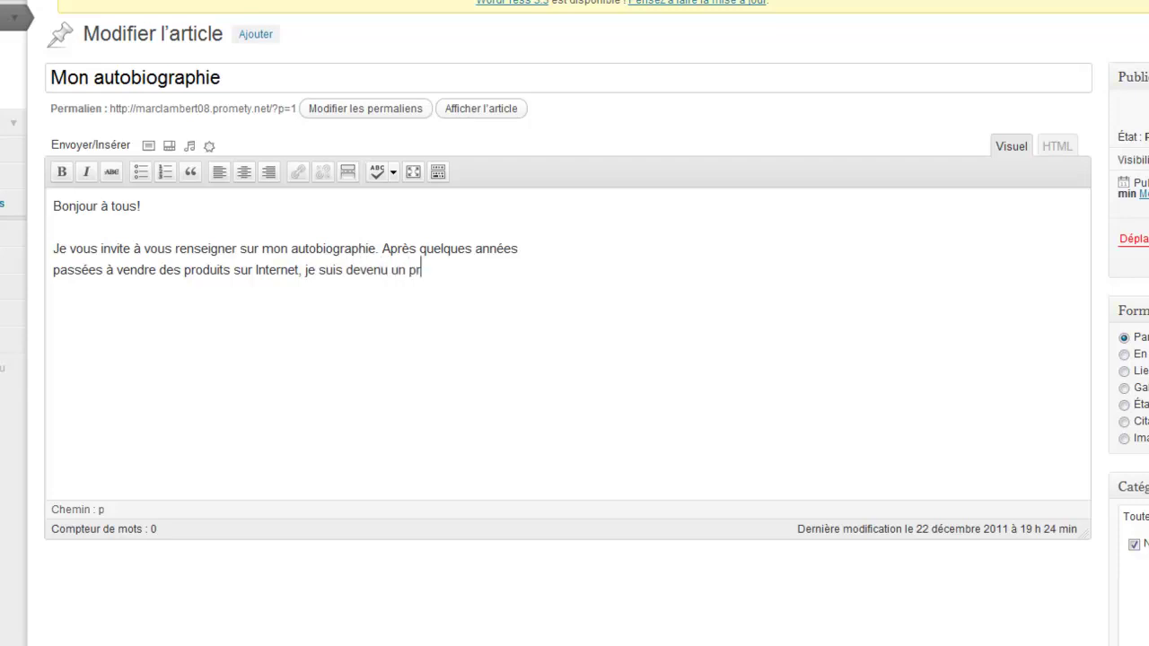
text(o. Cette biograp)
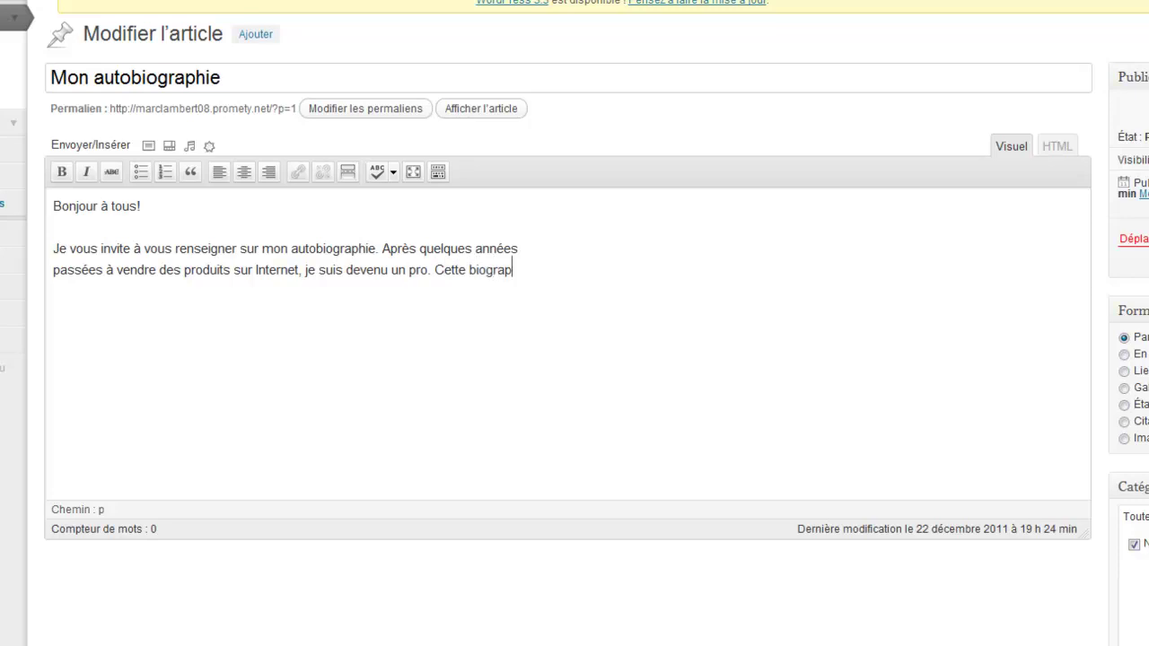
text(hie vous offre de)
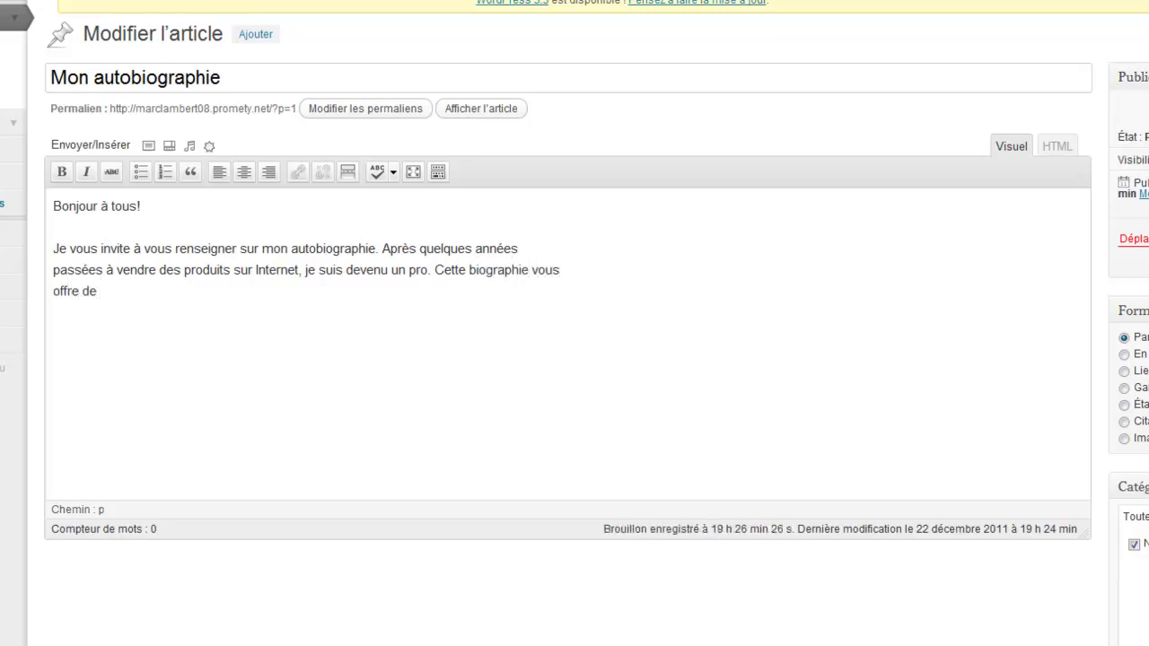
key(BackSpace)
key(BackSpace)
text('appre)
key(BackSpace)
text(ndre plus sur le domaine et de connaitre les trucs des pros!)
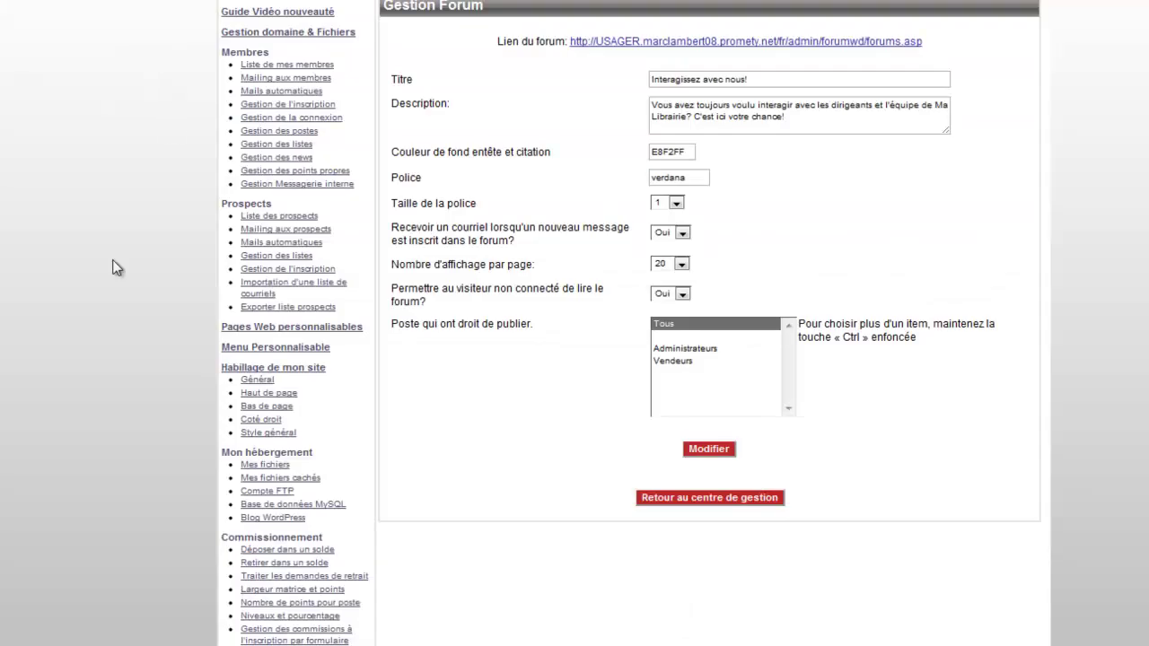
Open the Ma boutique custom page (no. 17457) and its /weblg.asp?i_id=17457 address
click(321, 329)
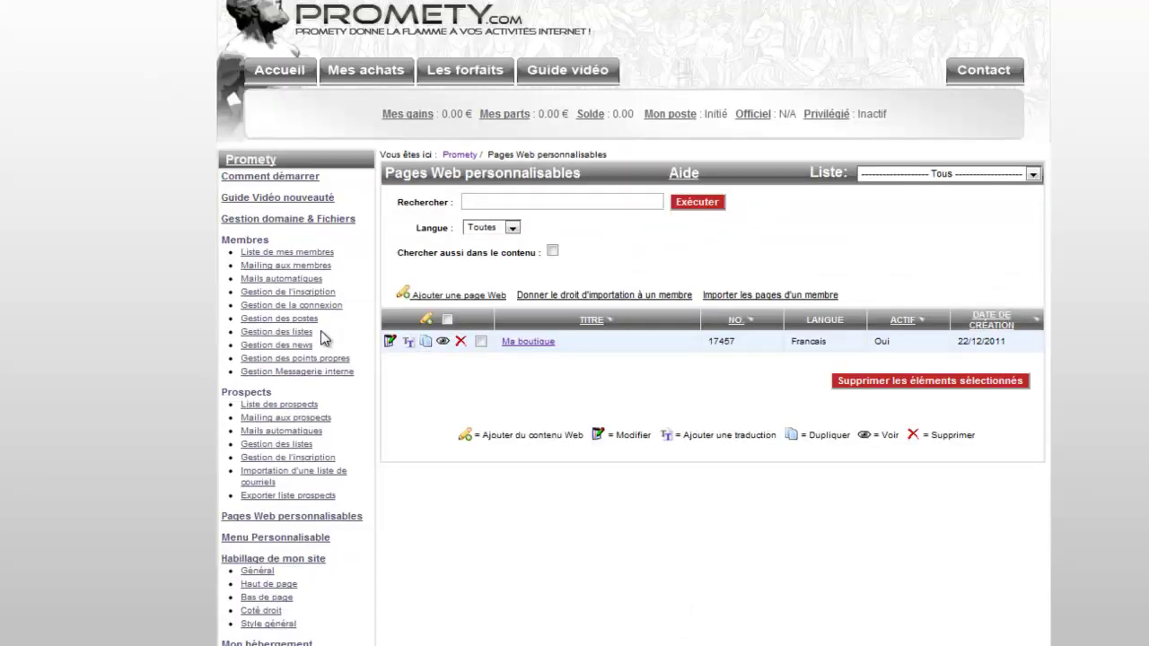
click(443, 343)
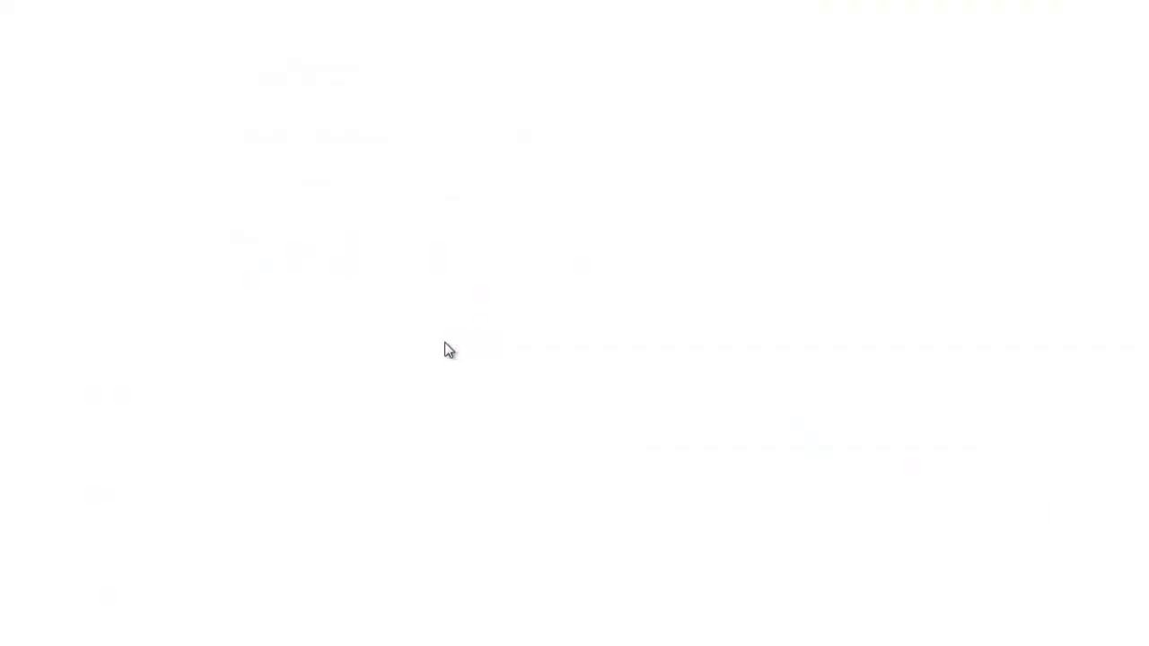
key(alt+Left)
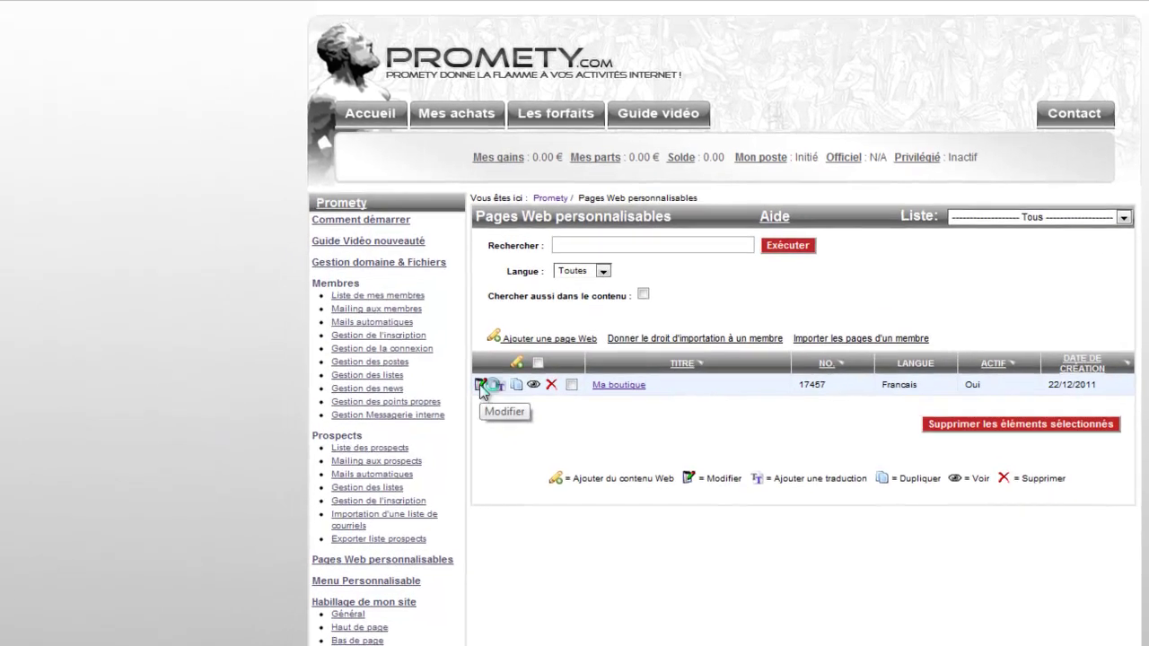
click(482, 386)
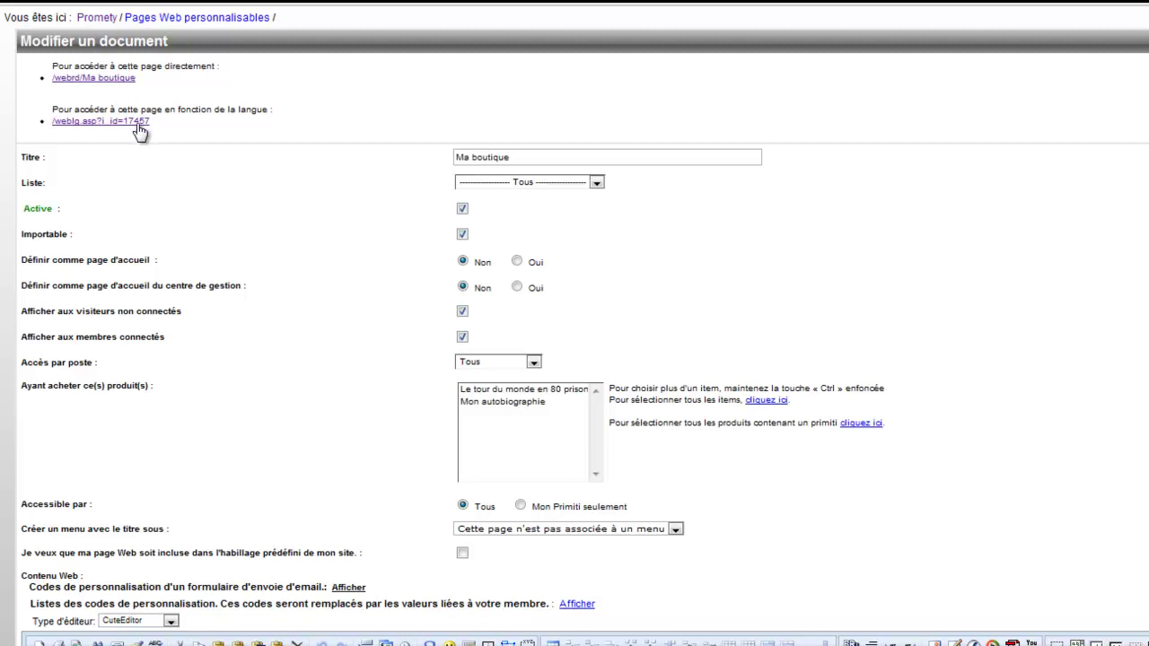
click(139, 131)
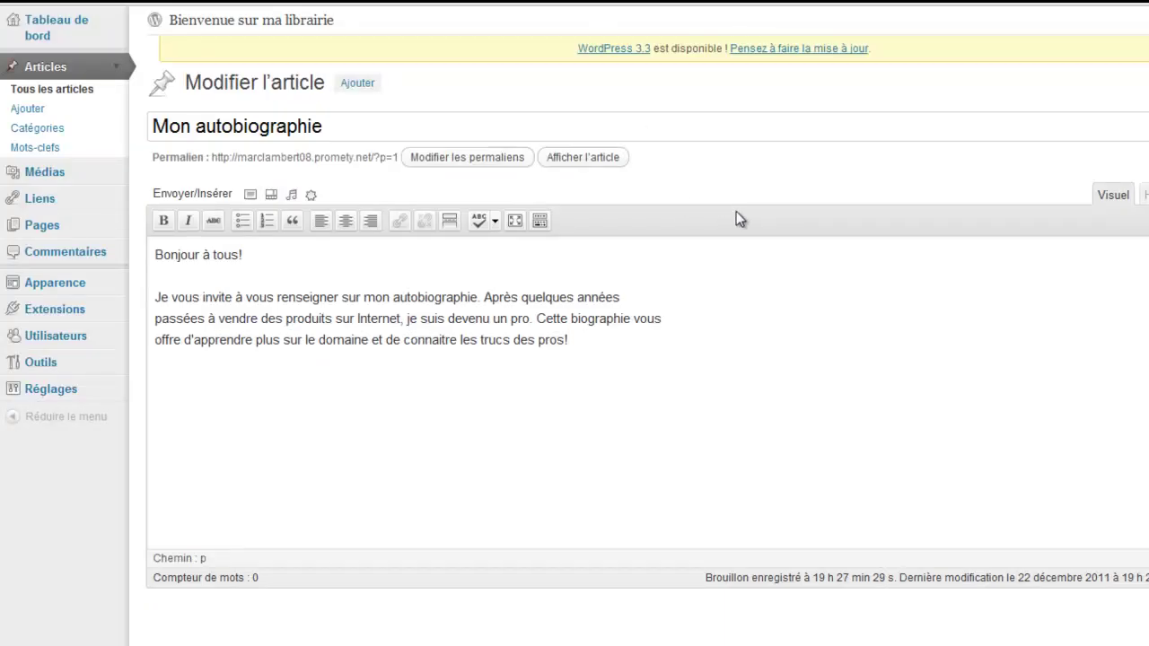
Add 'Pour avoir la chance d'acheter ce produit, rendez-vous sur' followed by the pasted shop URL
text(Pour avoir la chance d'ache)
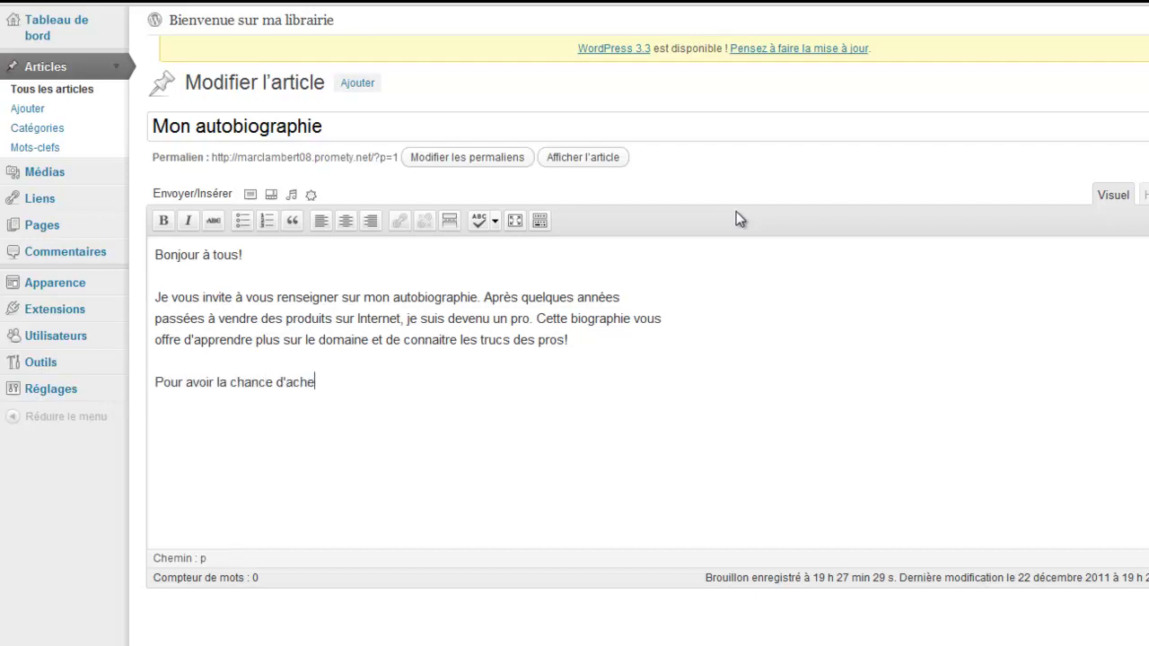
text(ter ce produit, re)
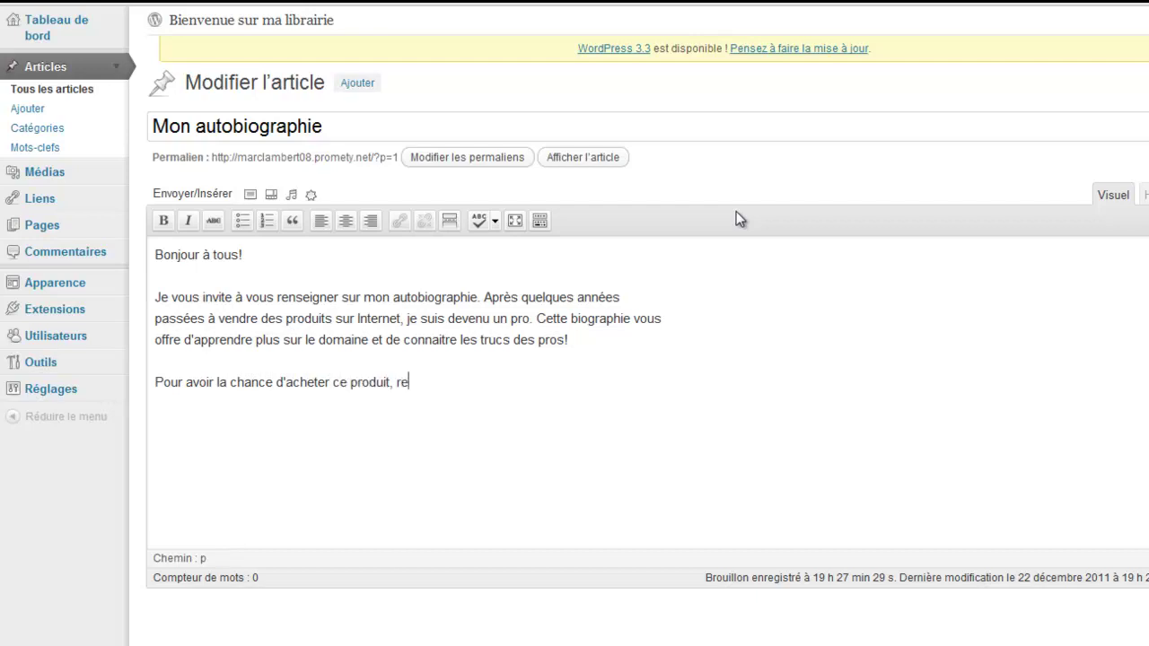
text(ndez-vous ru)
key(BackSpace)
key(BackSpace)
text(su)
key(Return)
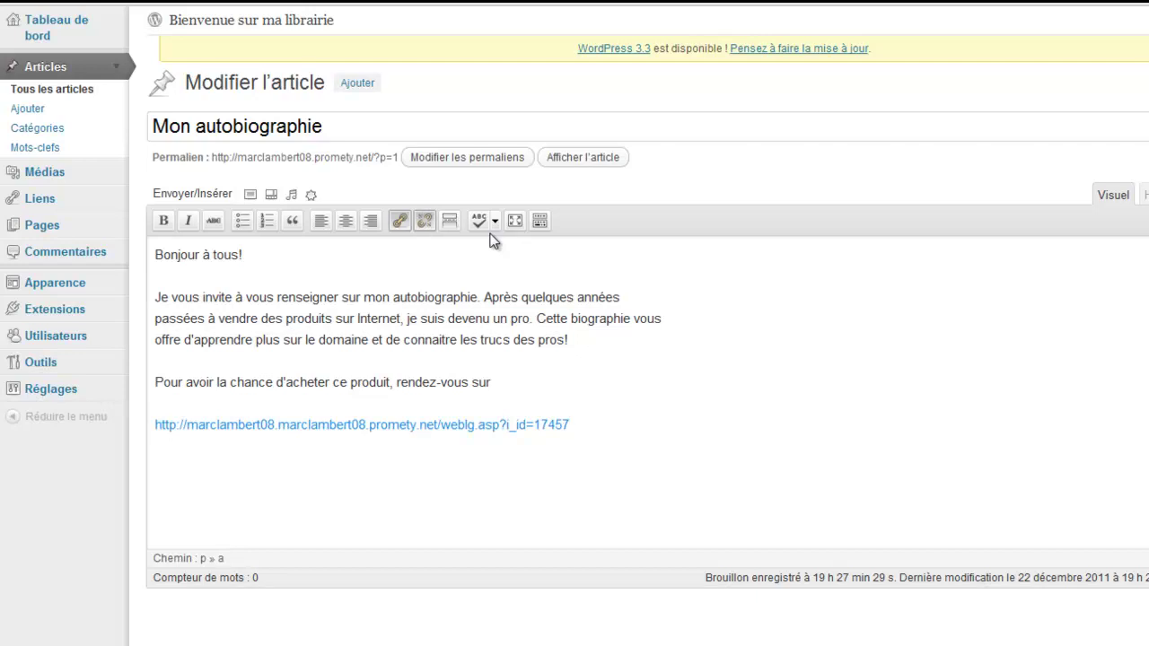
key(Return)
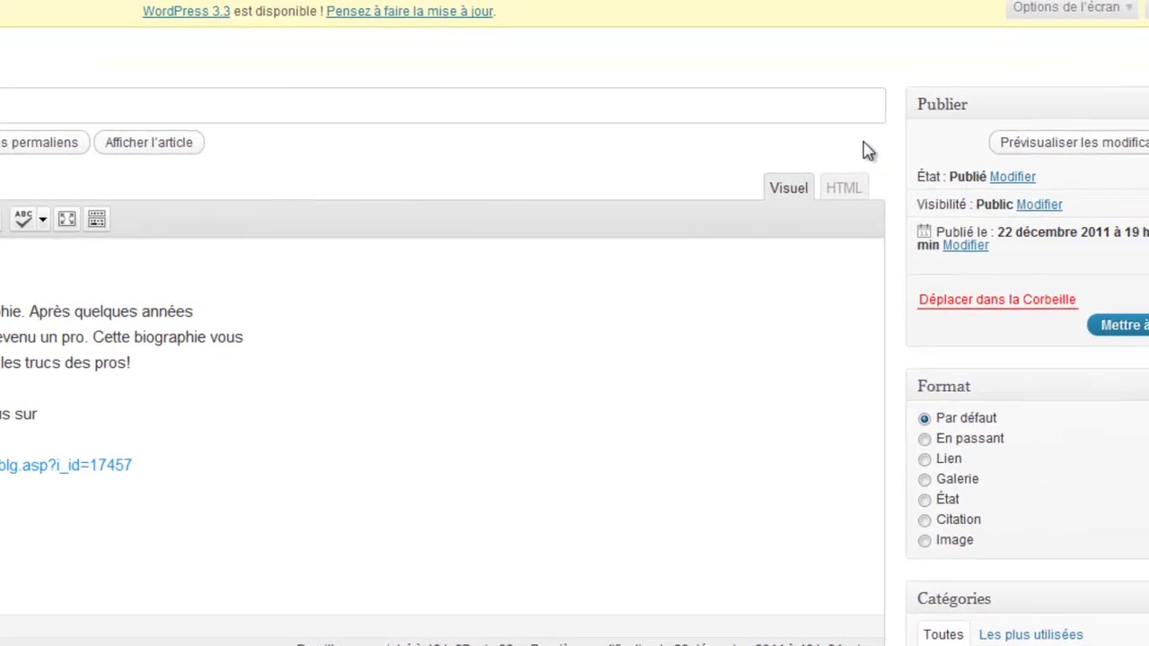
In the HTML view, change the shop link's text to 'ma boutique', then return to Visuel
click(838, 187)
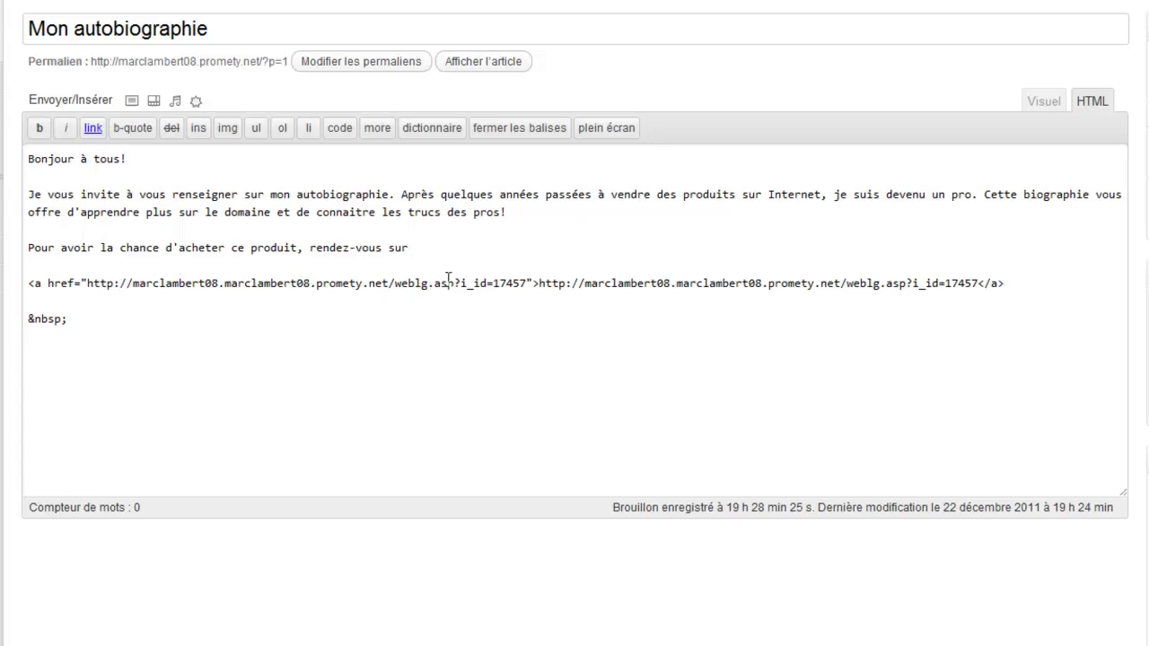
drag(541, 284, 978, 283)
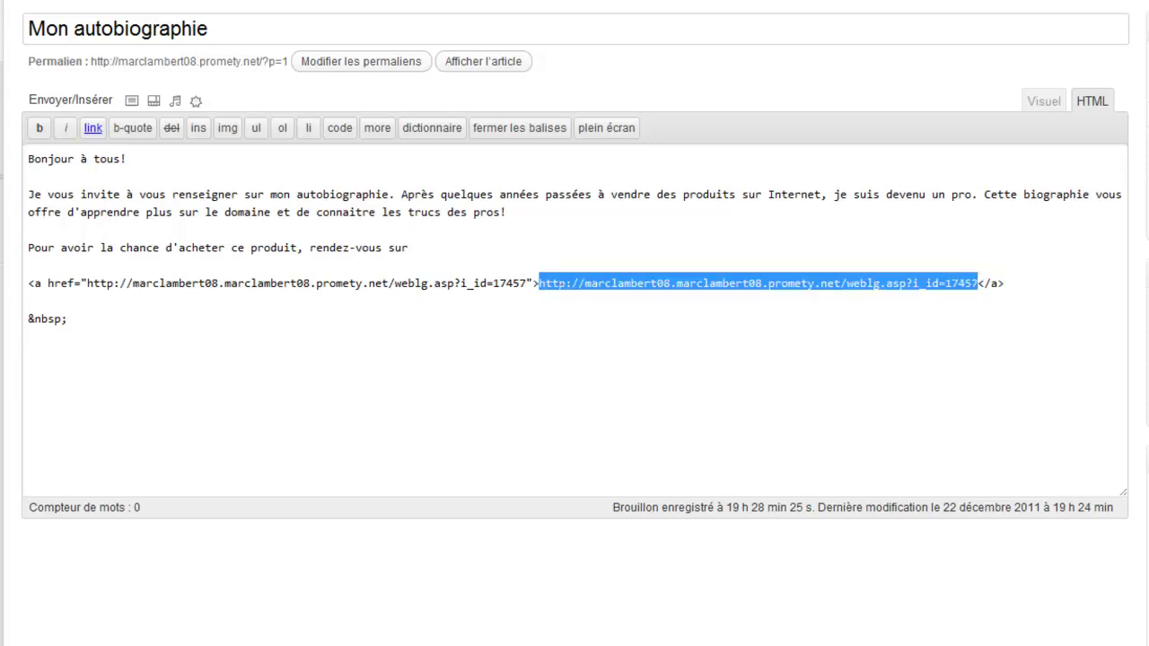
text(ma)
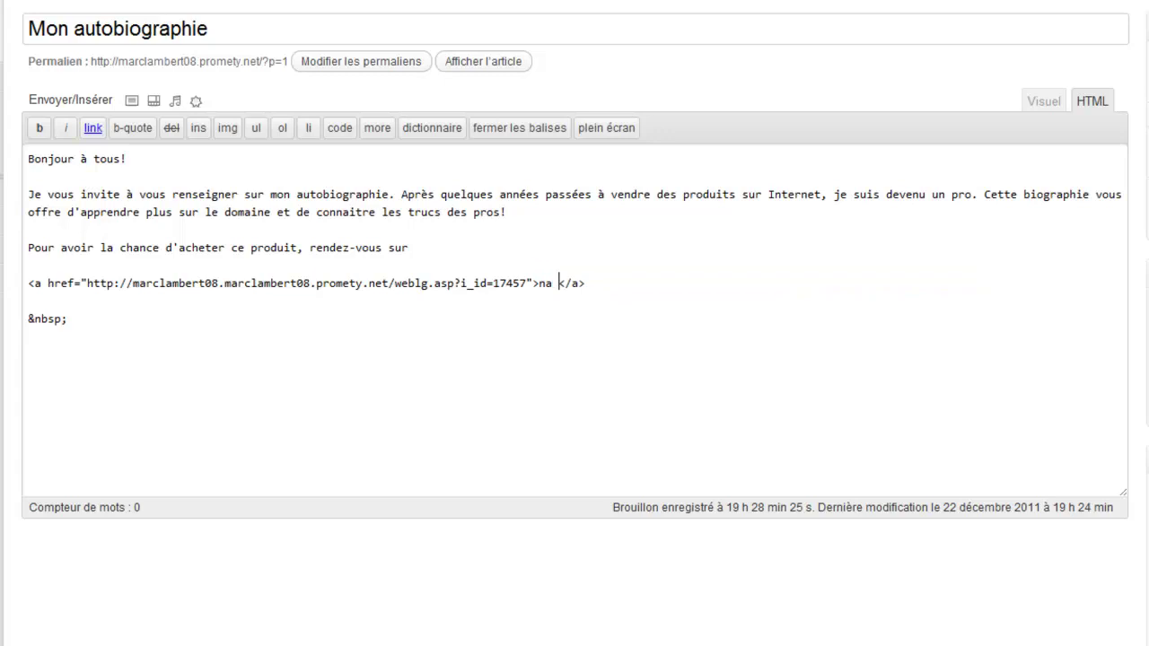
key(BackSpace)
key(BackSpace)
key(BackSpace)
text(ma boutique)
click(1045, 101)
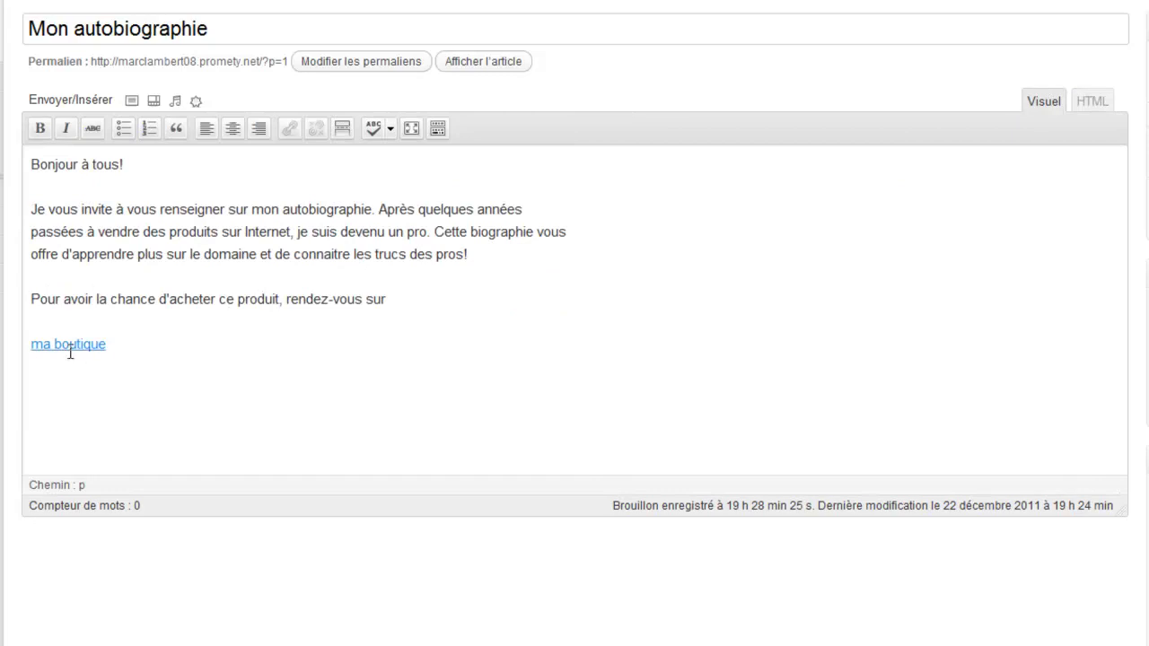
Below the link, add 'Je vous souhaite un excellent séjour sur ma page…' ending with 'n'hésitez pas à vous inscrire'
click(224, 333)
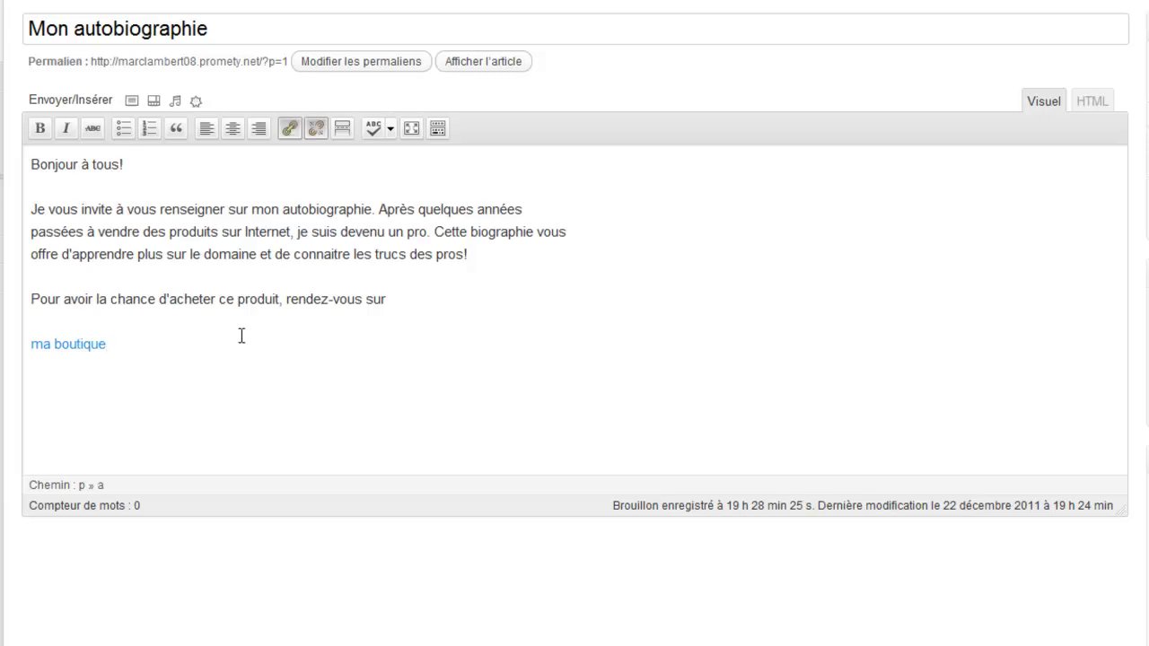
key(Return)
text(Je)
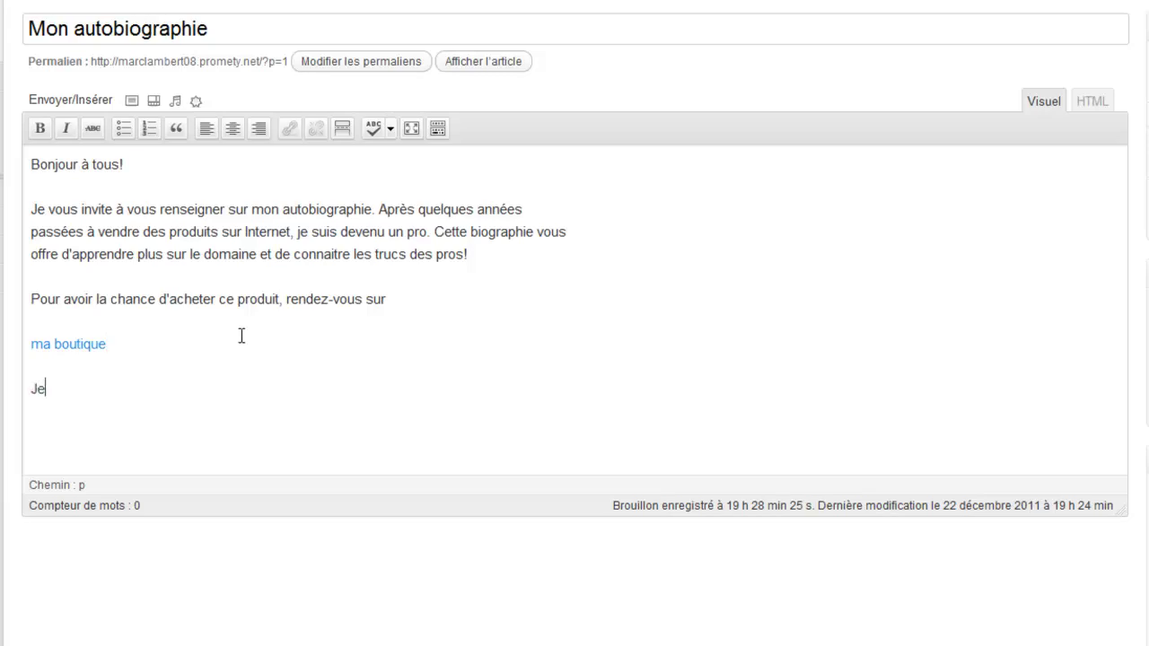
text( vous souhaite )
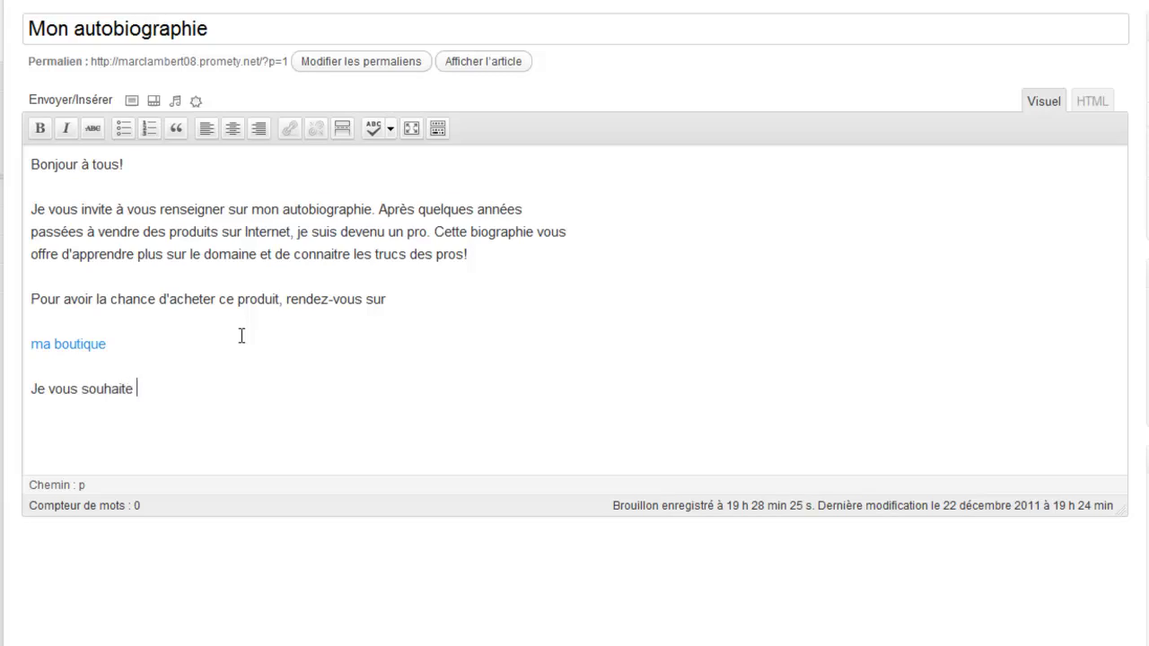
text(un excellent séjour s)
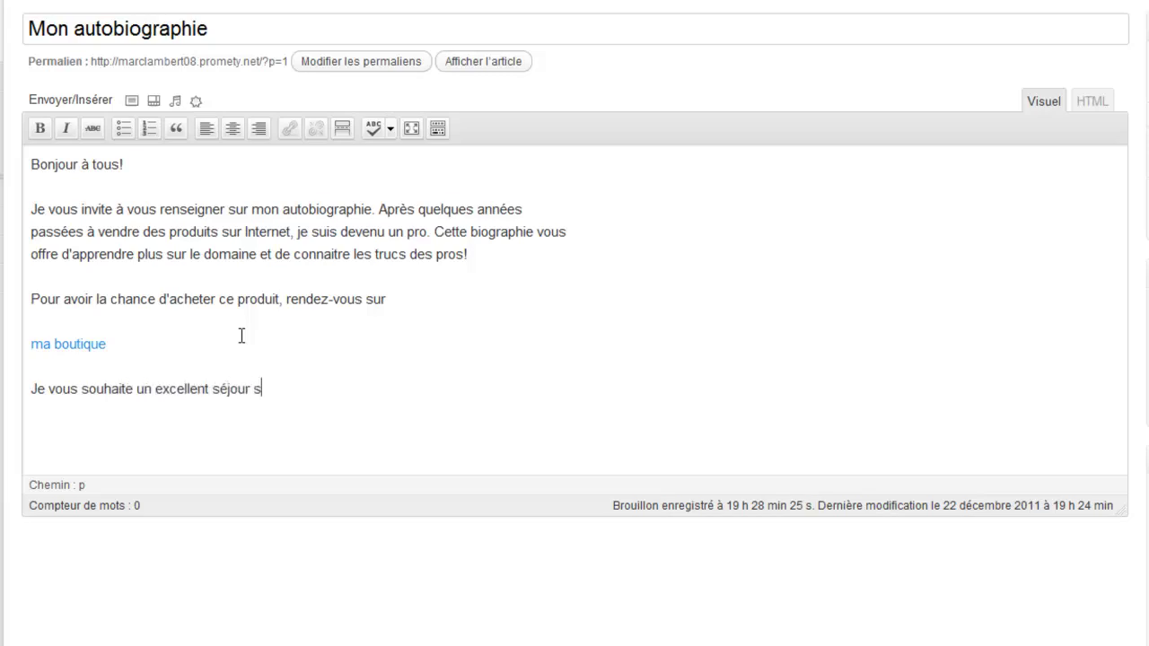
text(ur ma page. Si vous désire)
text(z plus)
text(info)
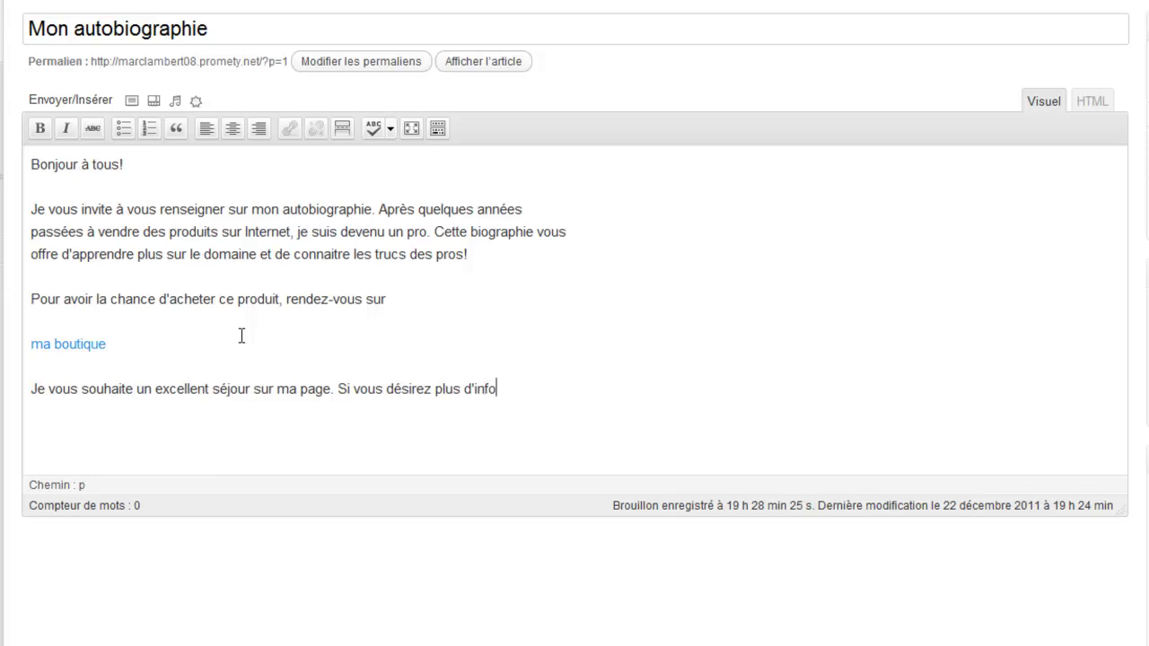
text(rmations, n'hésitez pas à v)
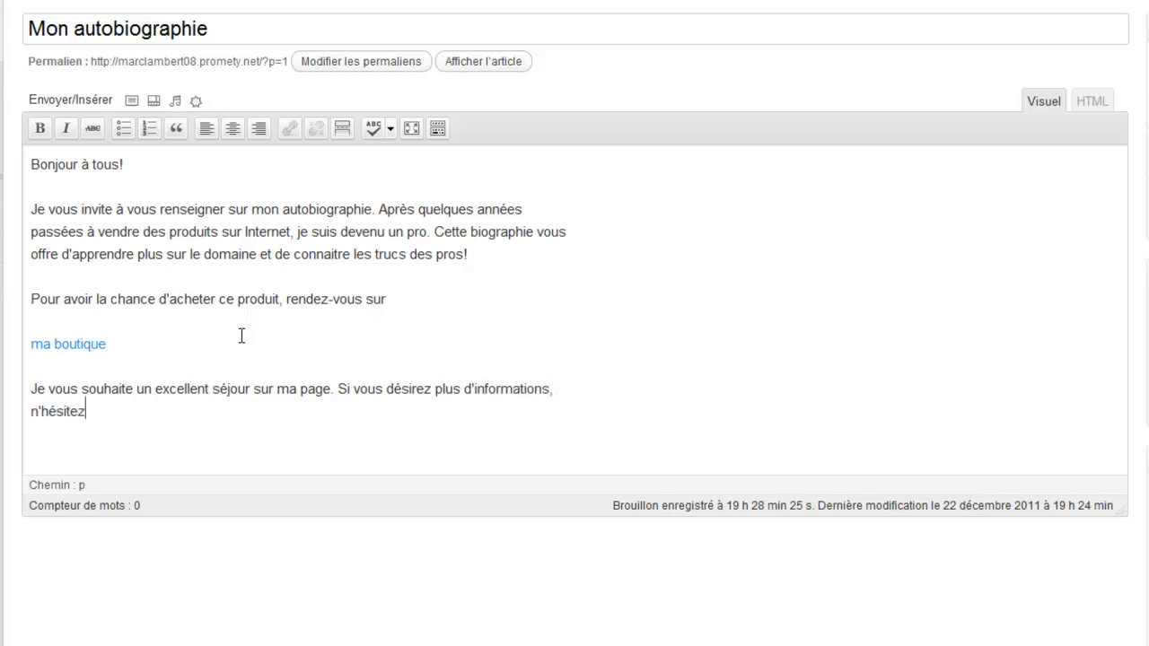
text(ous inscrire)
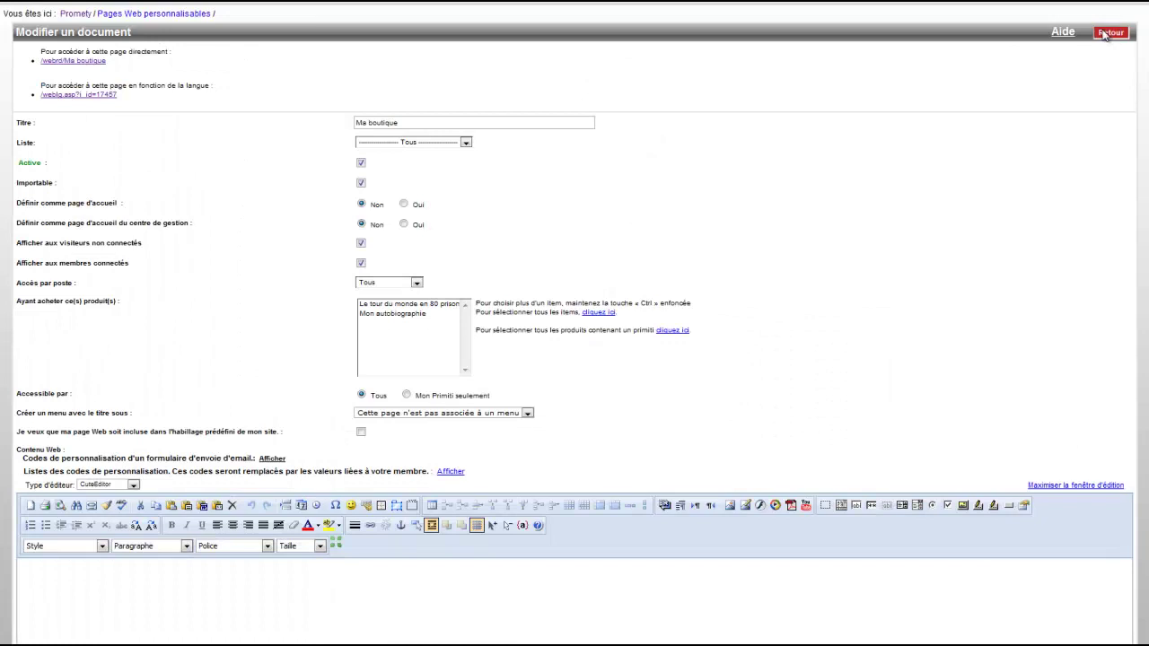
Copy the Liste des prospects signup form script from Promety's prospect signup page
click(1107, 34)
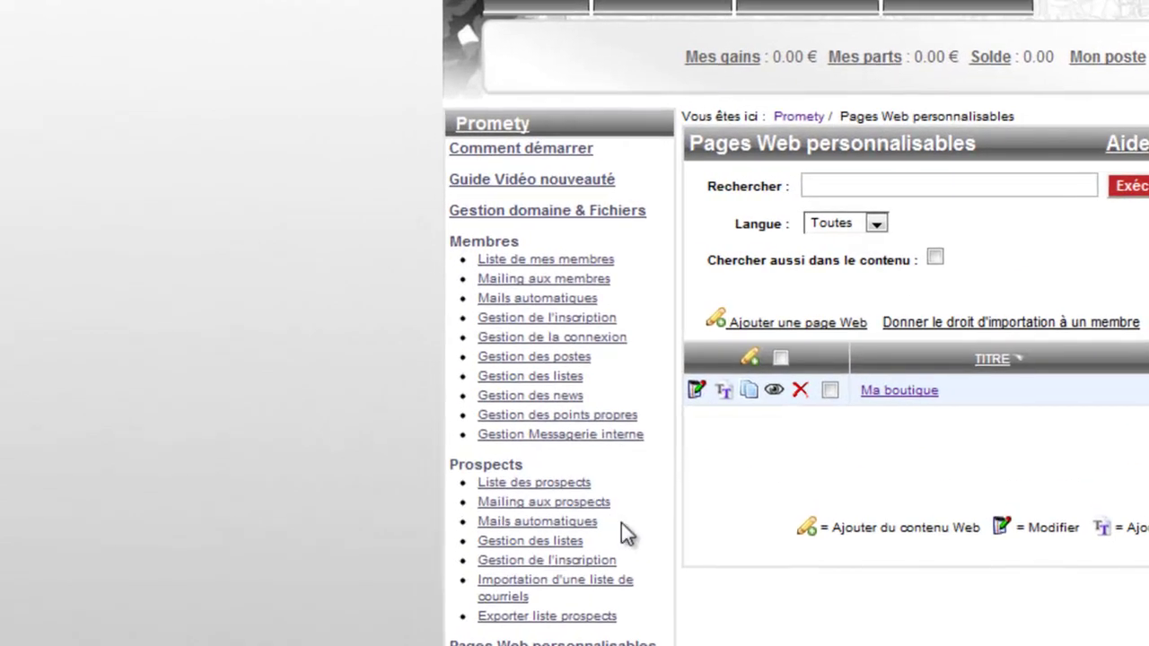
click(606, 564)
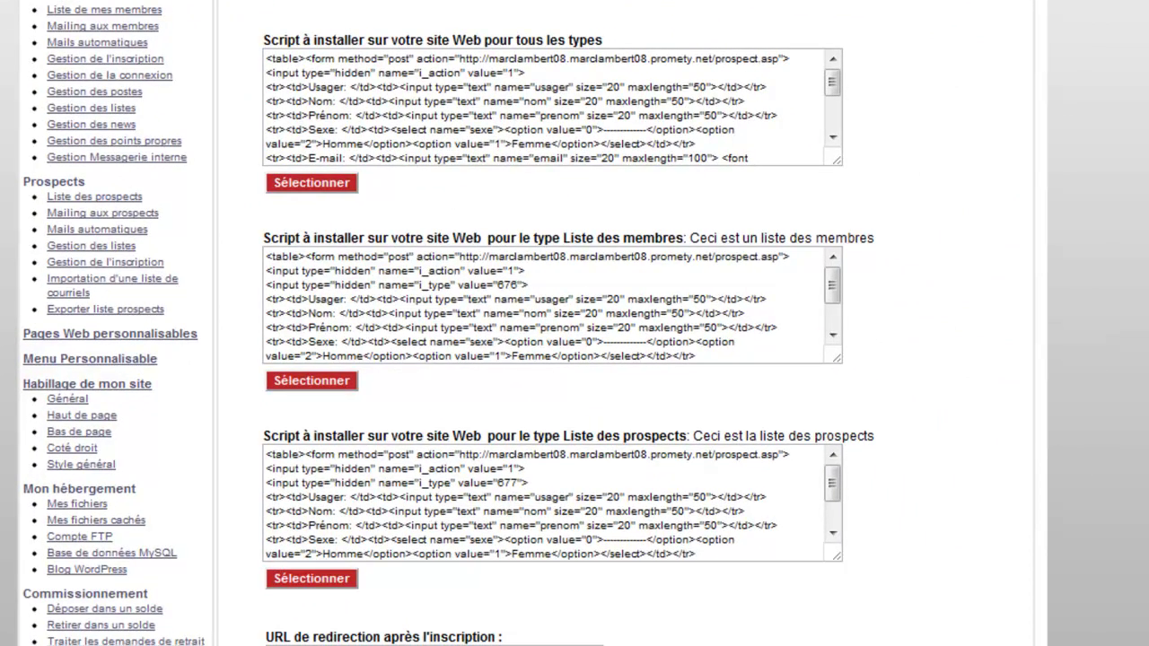
scroll(653, 231, down, 5)
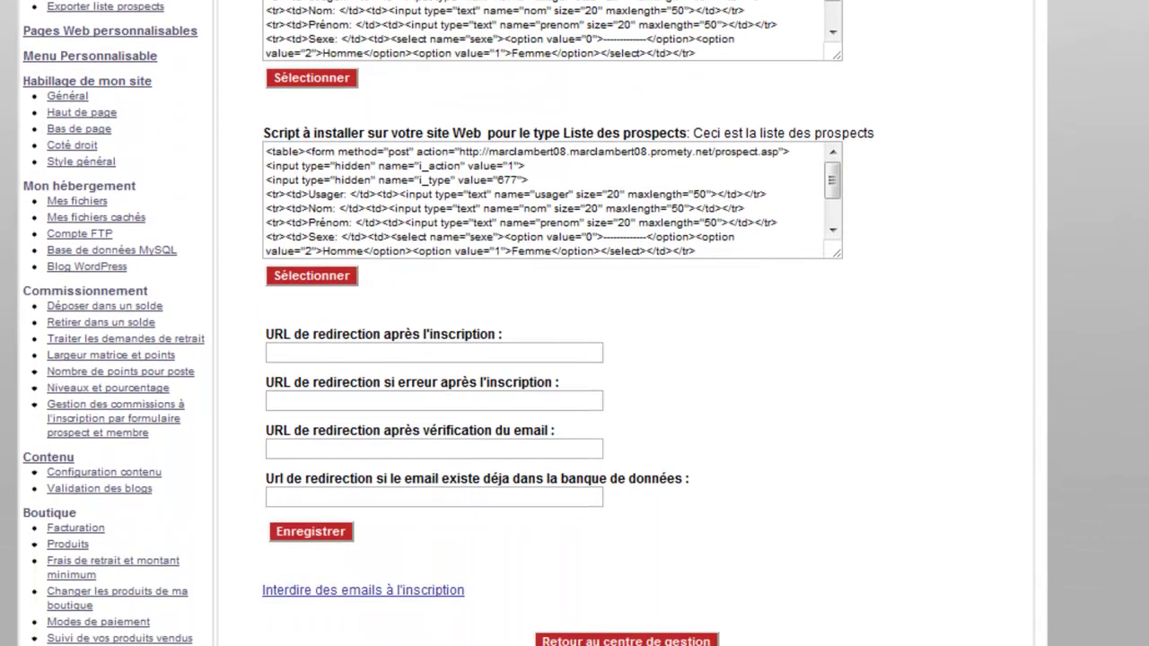
click(654, 231)
click(330, 275)
right_click(360, 213)
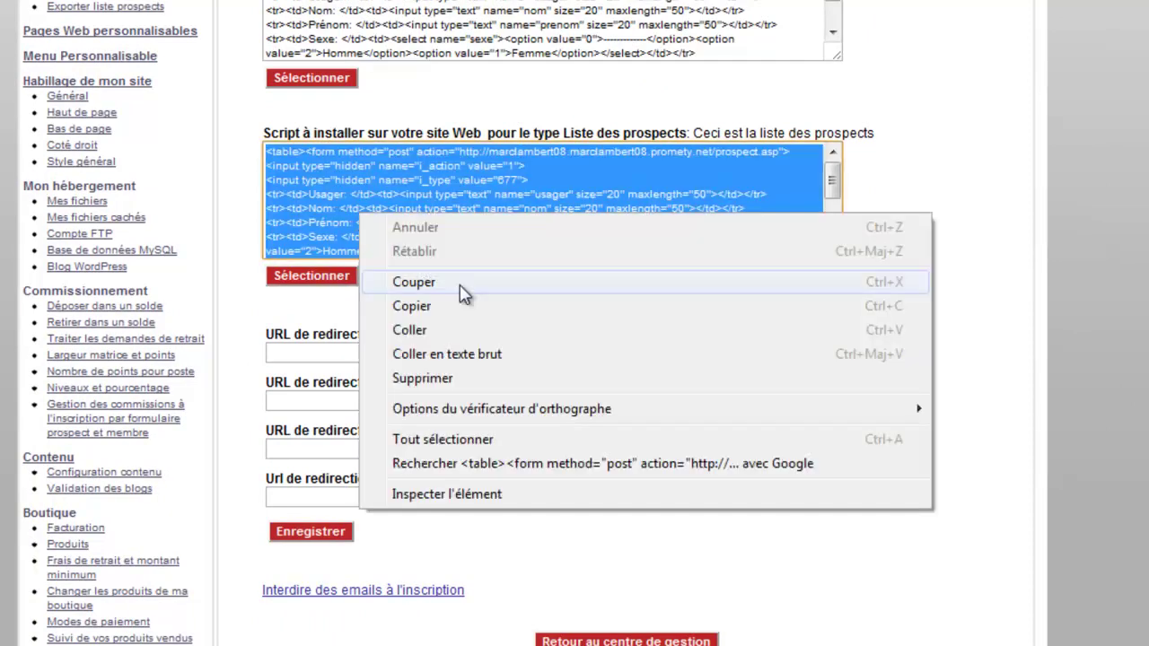
click(485, 306)
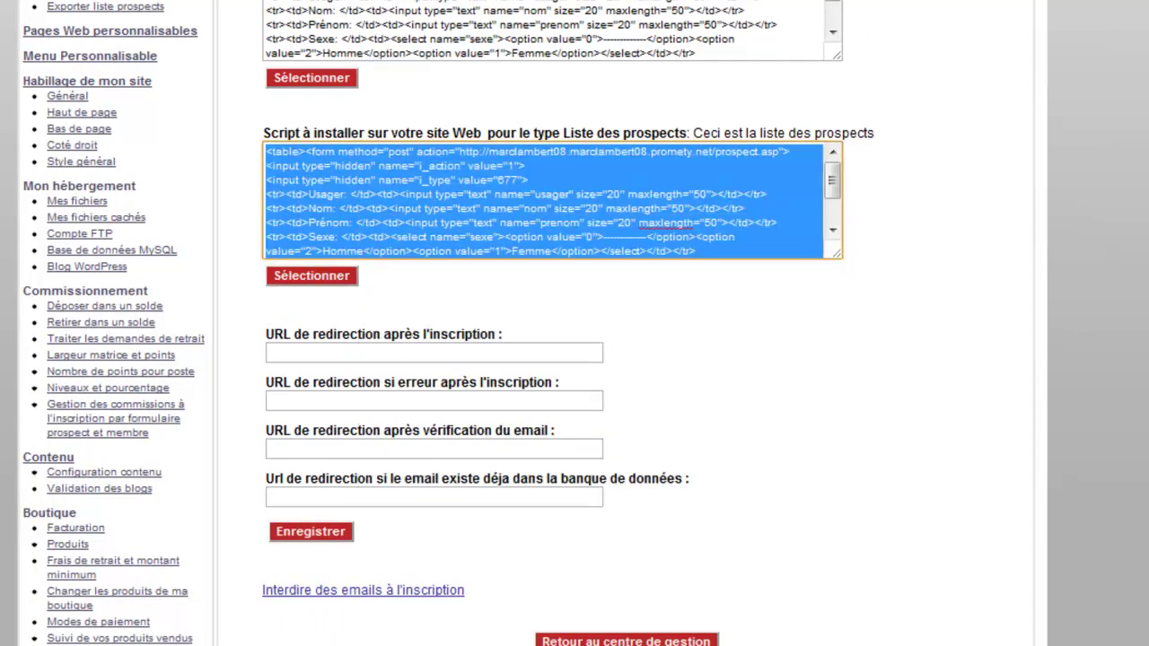
scroll(575, 324, up, 3)
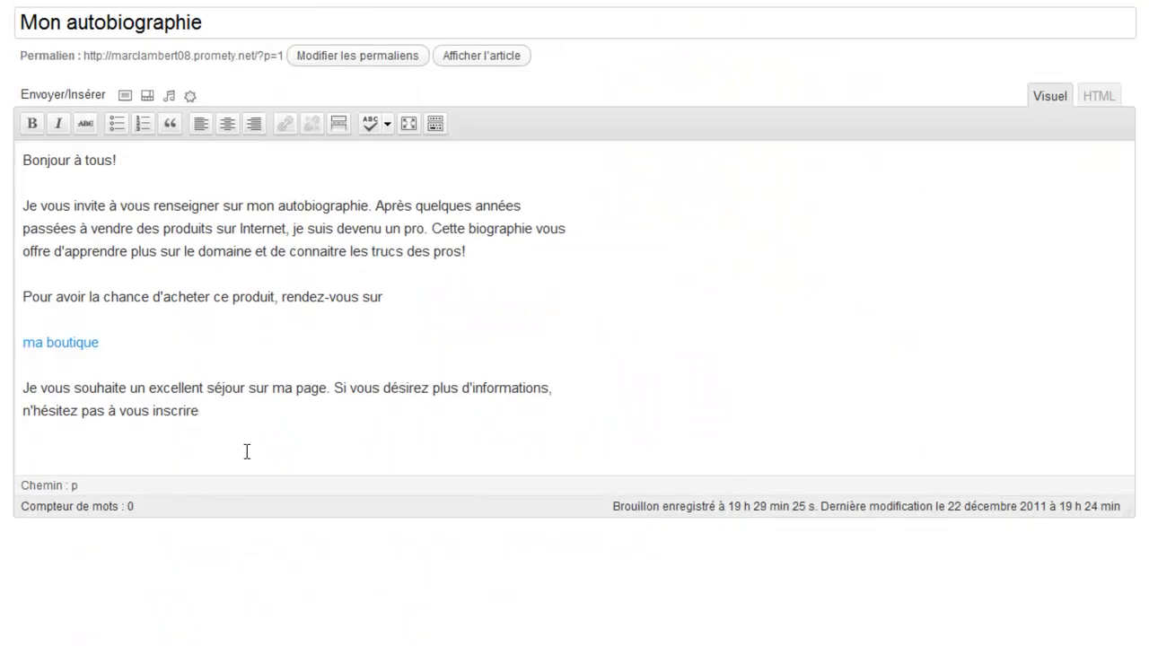
Paste the copied signup form script on a new line at the end of the post's HTML
key(Return)
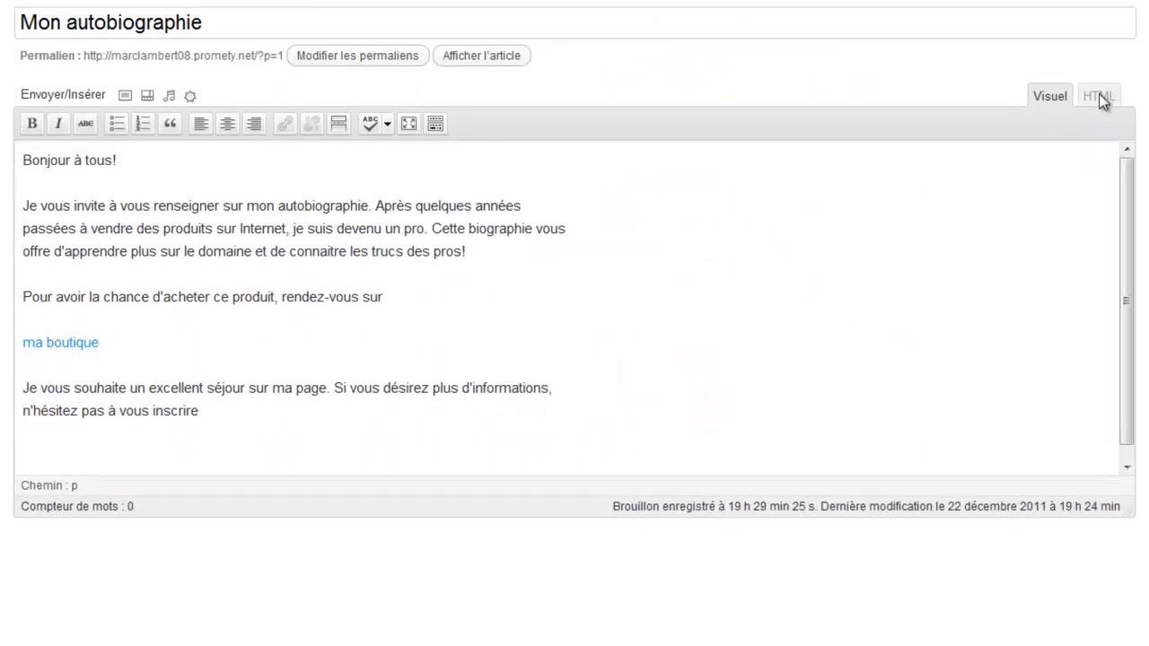
click(1101, 97)
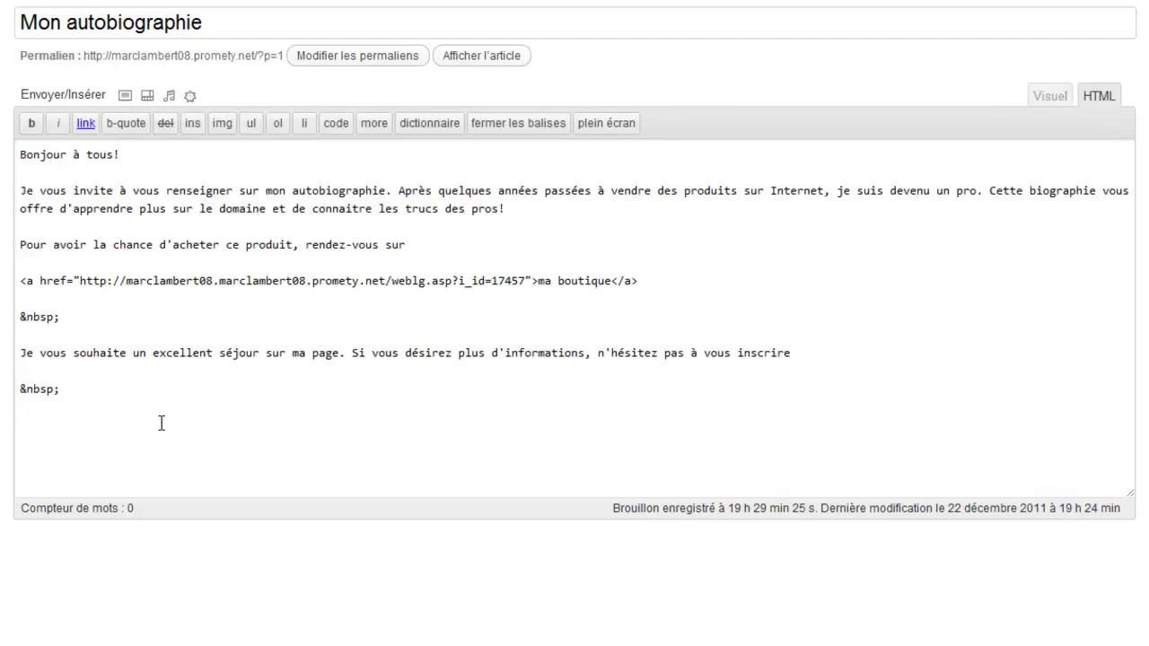
click(92, 375)
key(Return)
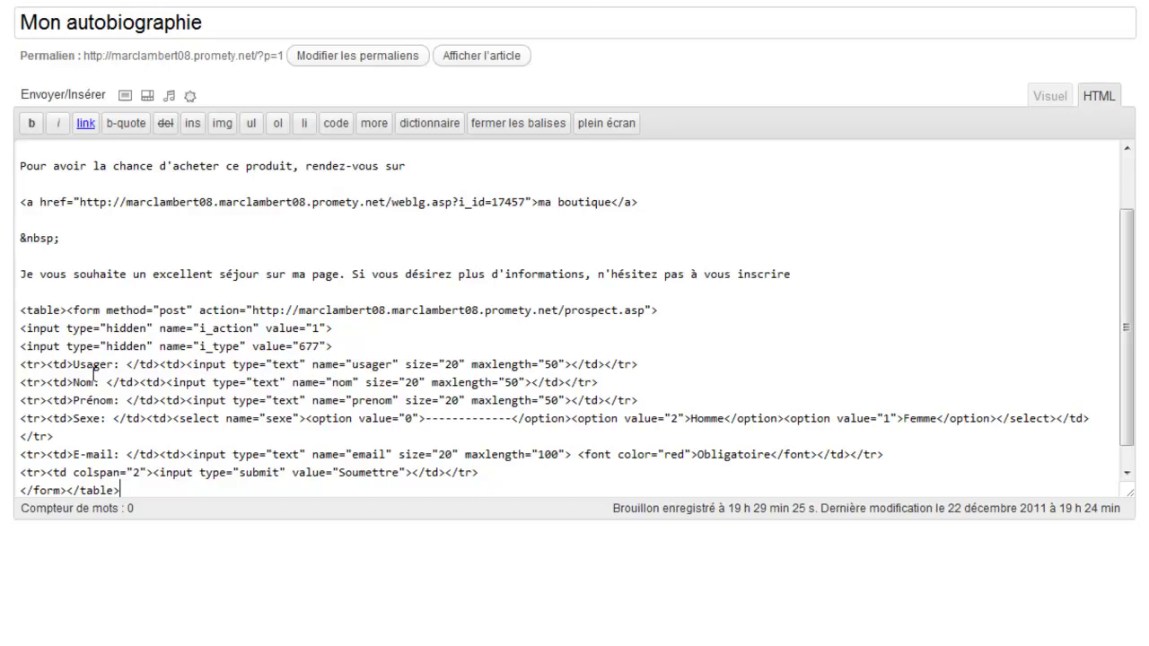
scroll(93, 372, down, 1)
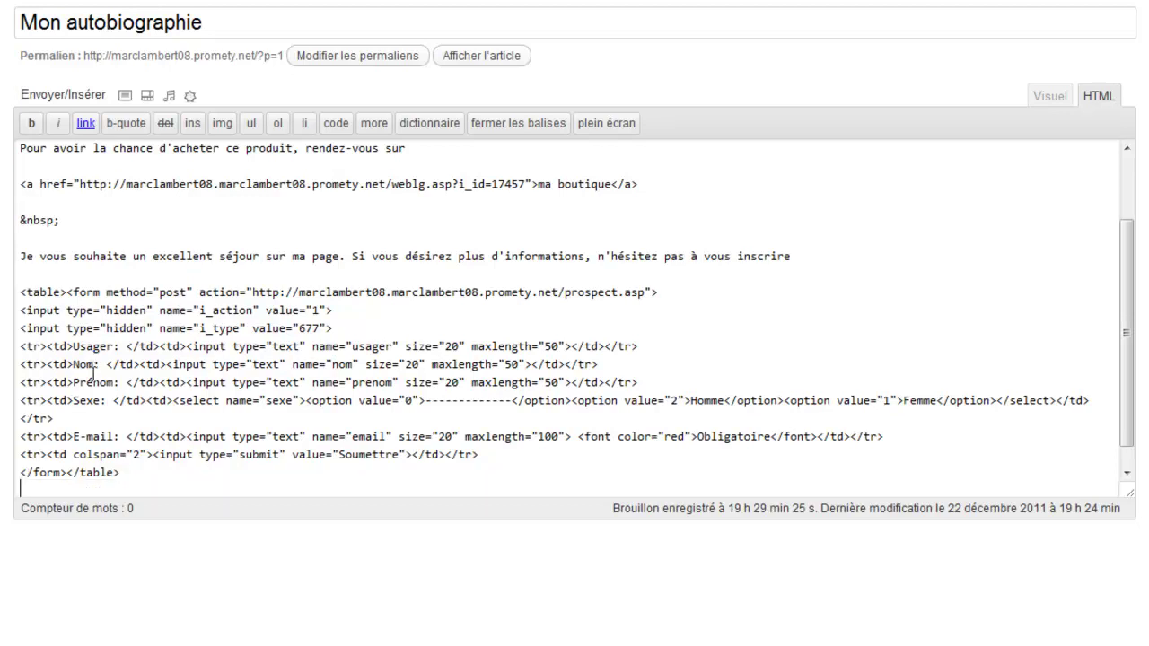
In the Visuel view, try a line break after the Usager field, then undo it
click(1065, 93)
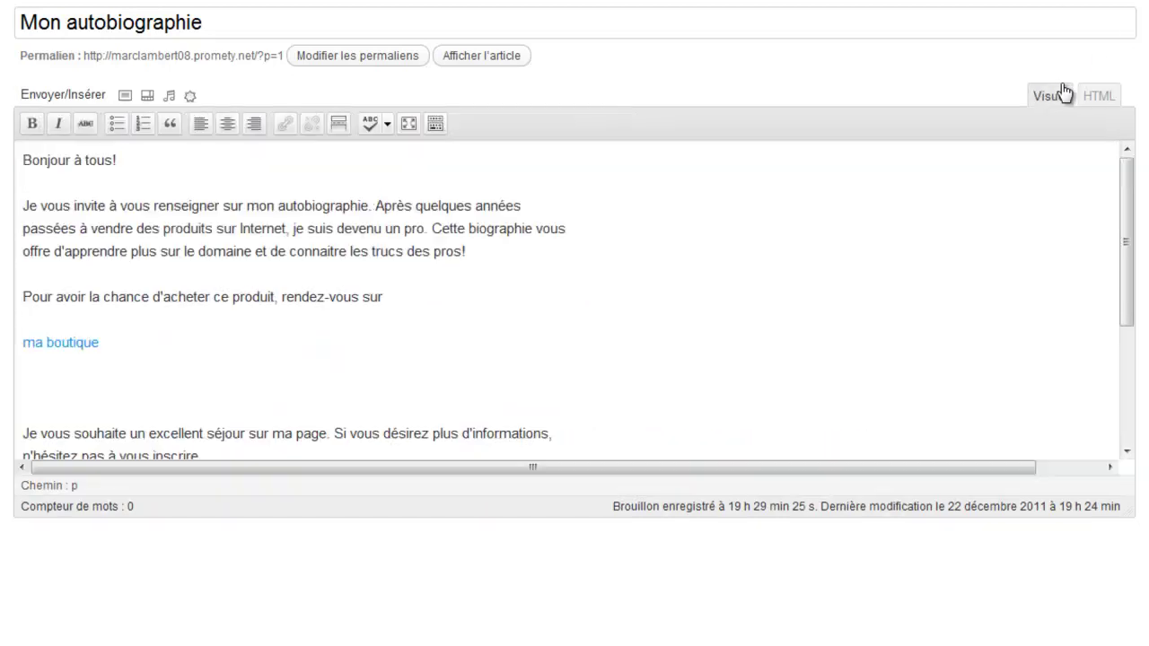
drag(1126, 269, 1108, 398)
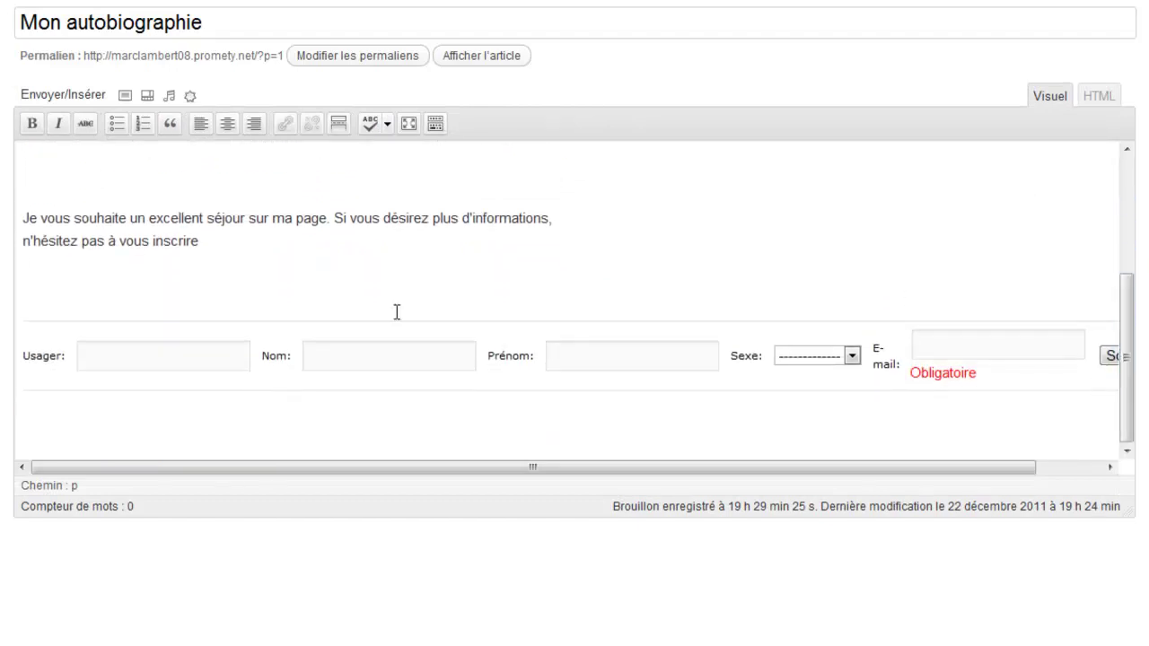
click(268, 360)
key(Return)
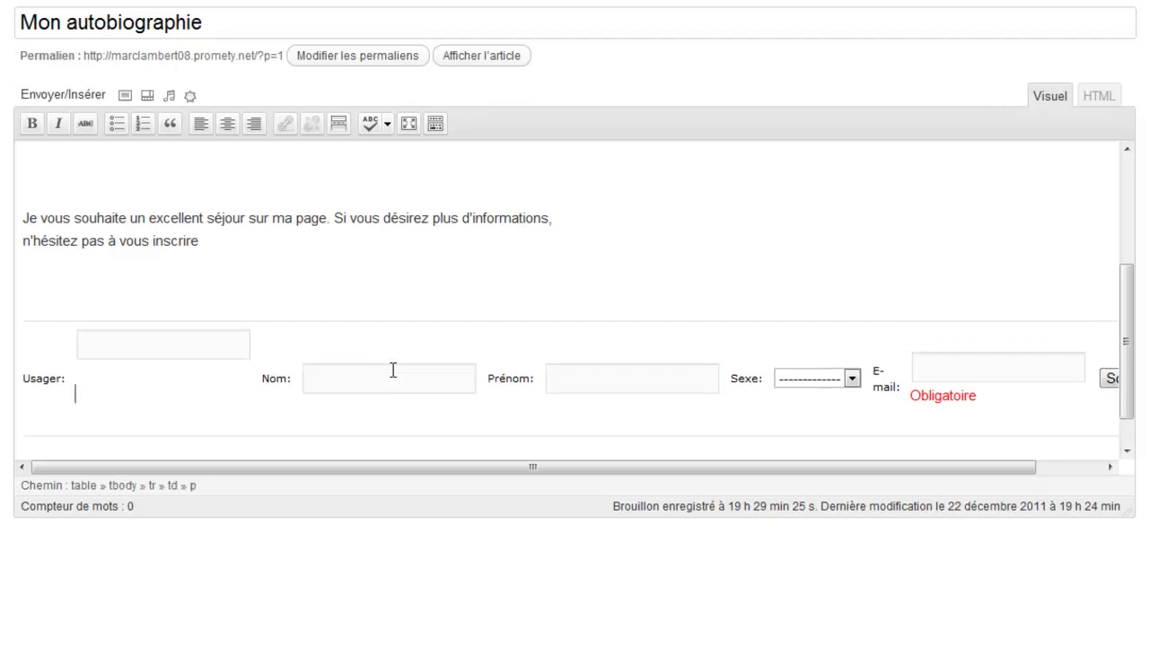
key(BackSpace)
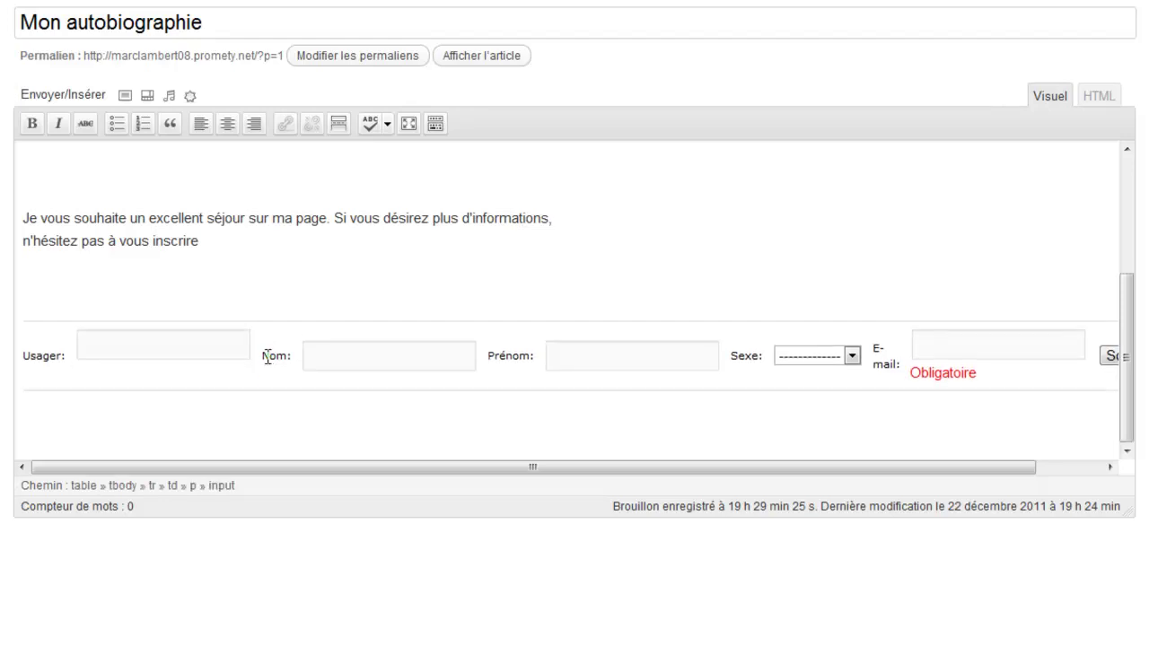
key(Return)
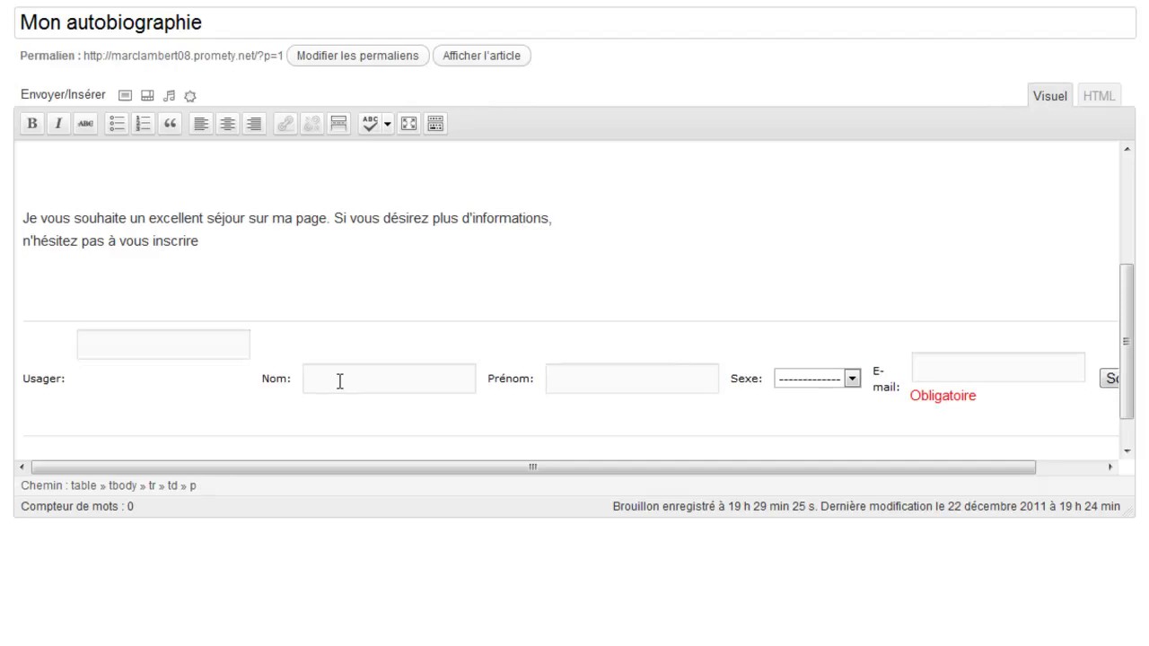
key(BackSpace)
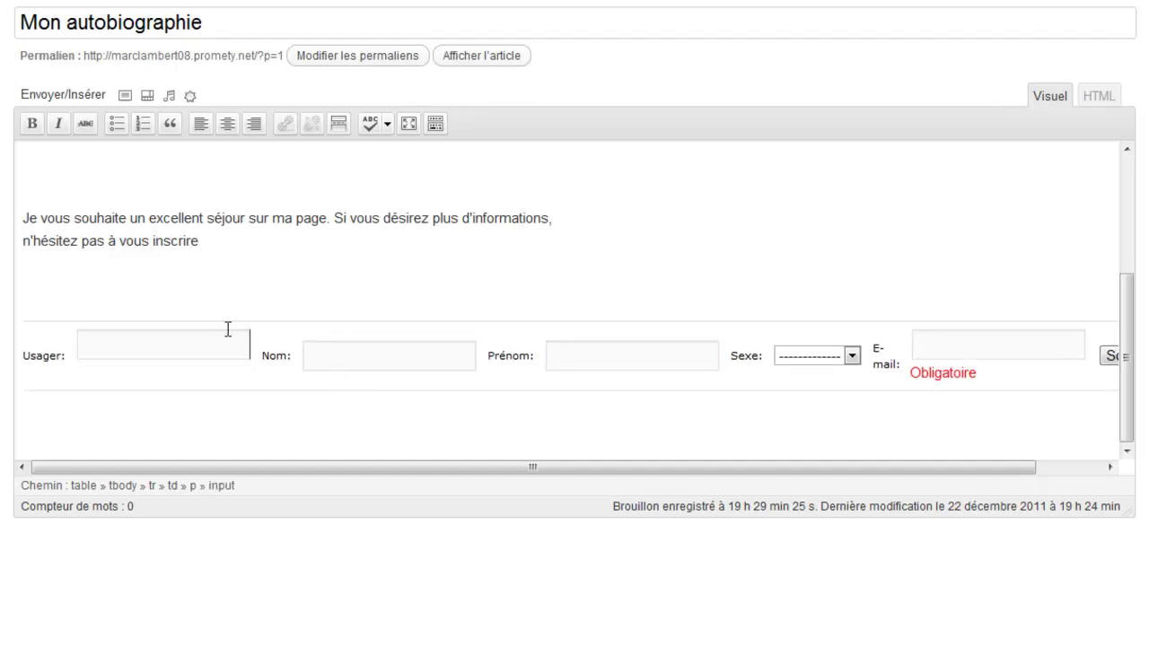
Review the form markup in HTML, then return to Visuel with the caret below the form
click(1097, 99)
scroll(577, 264, down, 2)
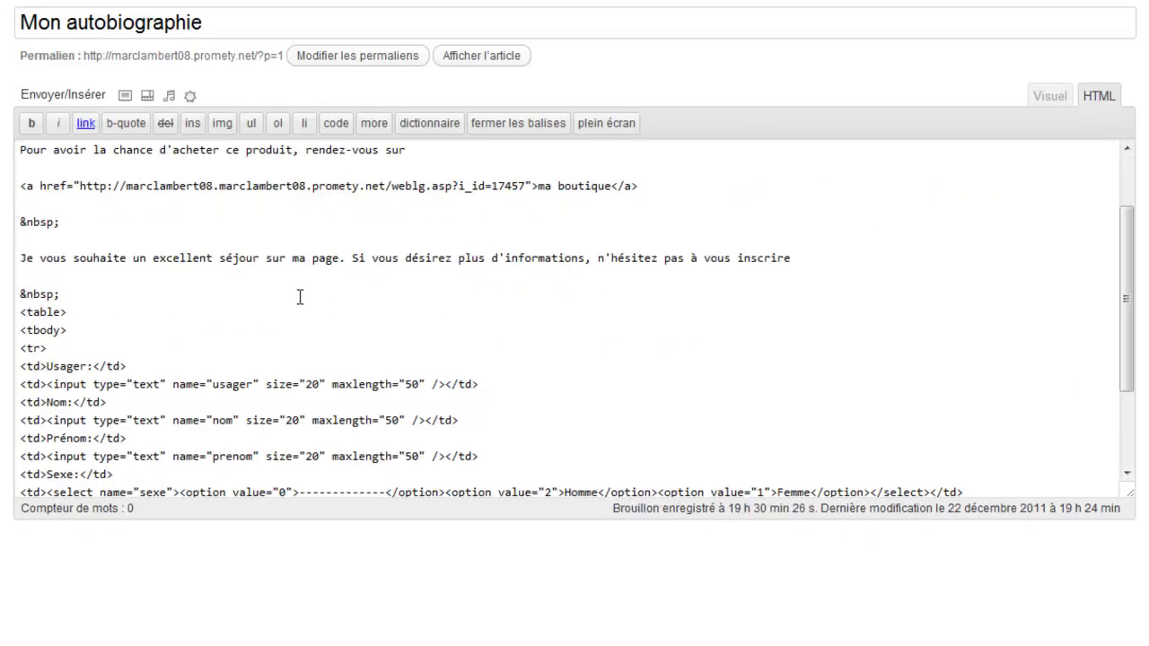
click(1055, 96)
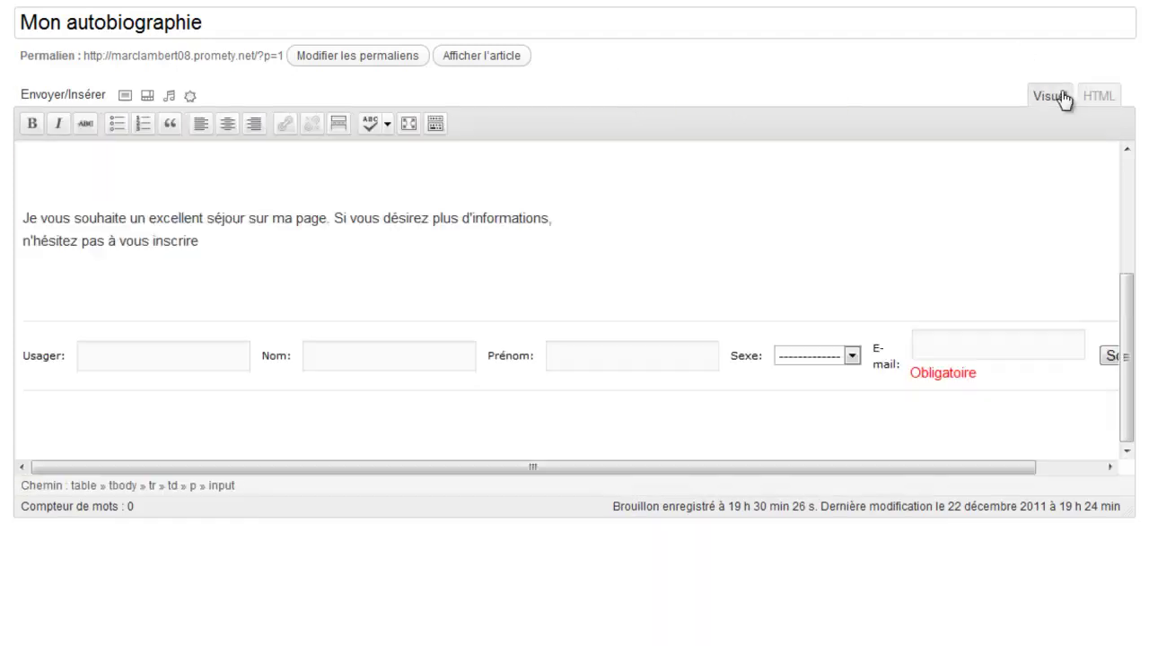
click(593, 280)
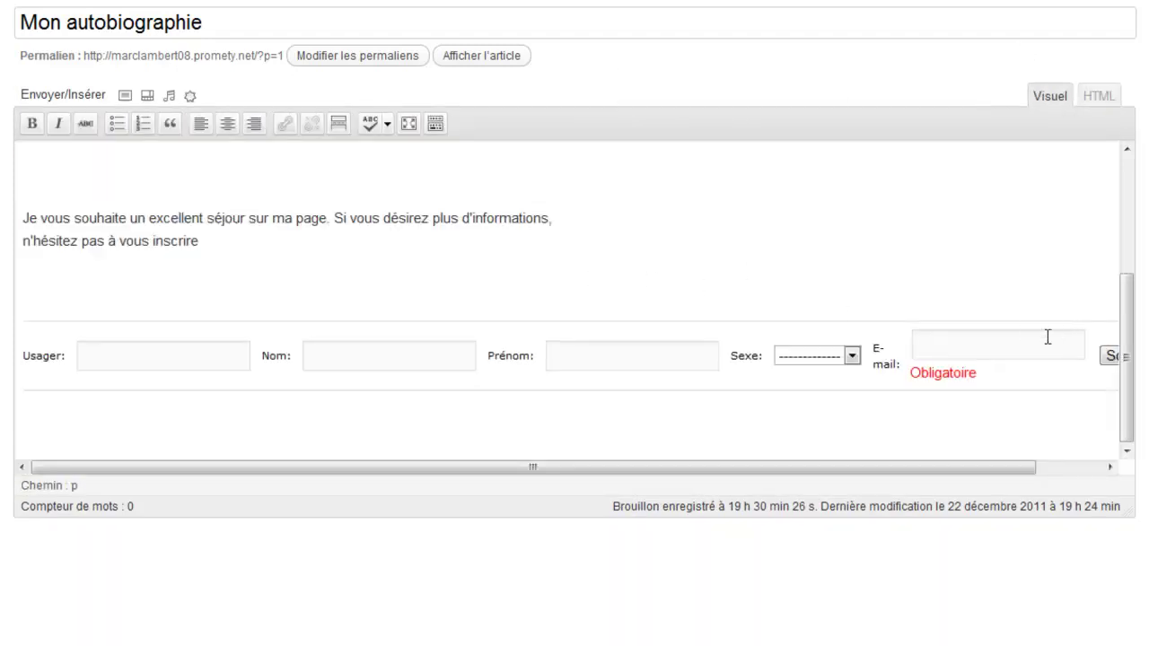
scroll(1006, 344, down, 2)
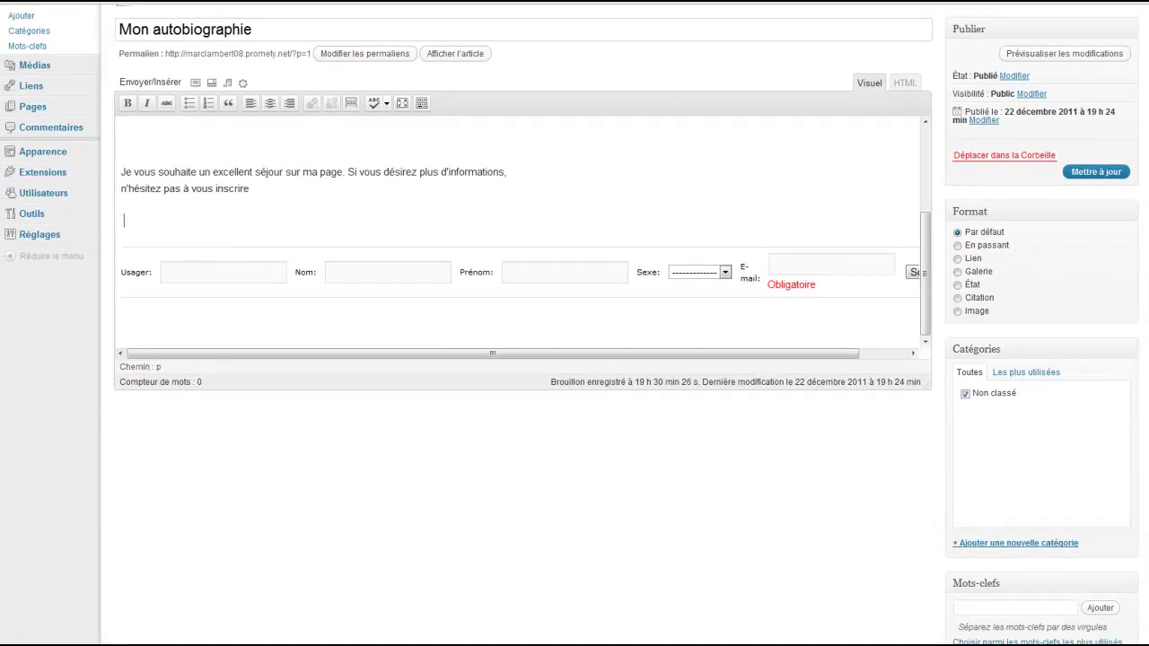
Update the Mon autobiographie post, then view it live to check the signup form
scroll(1139, 200, up, 2)
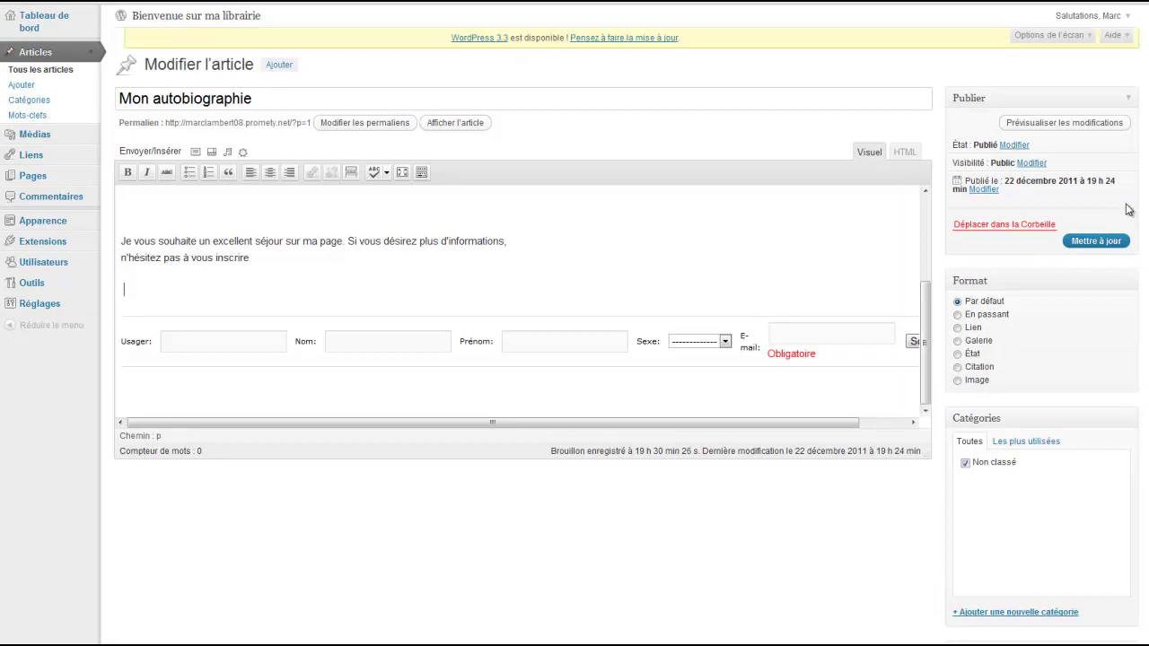
click(1097, 242)
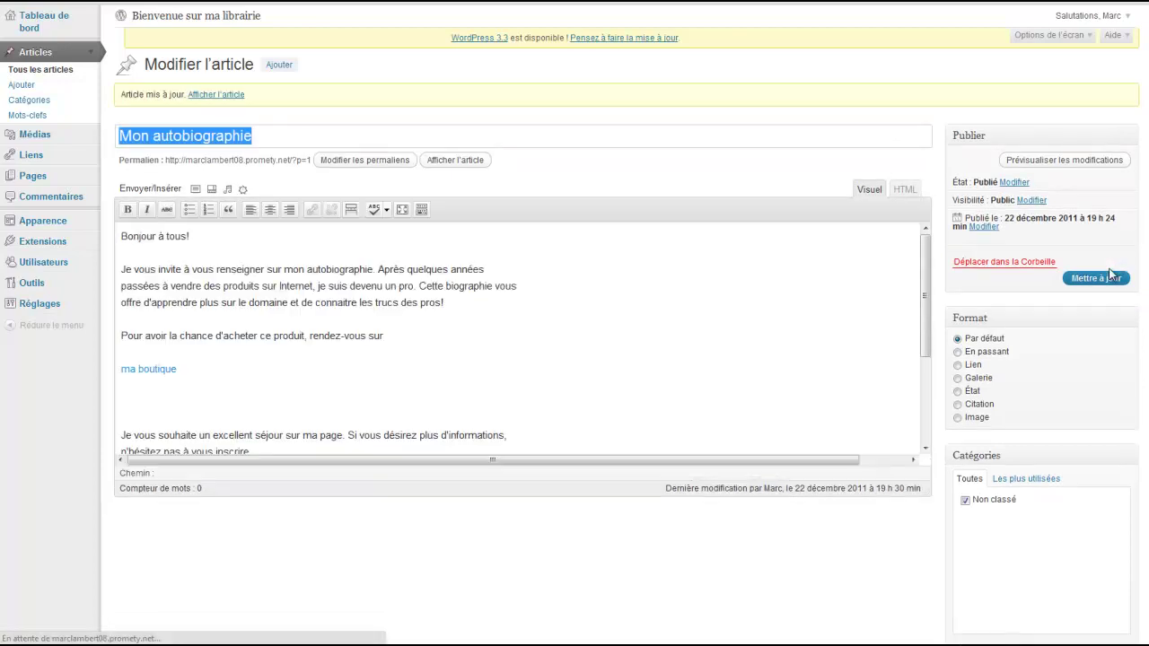
click(217, 96)
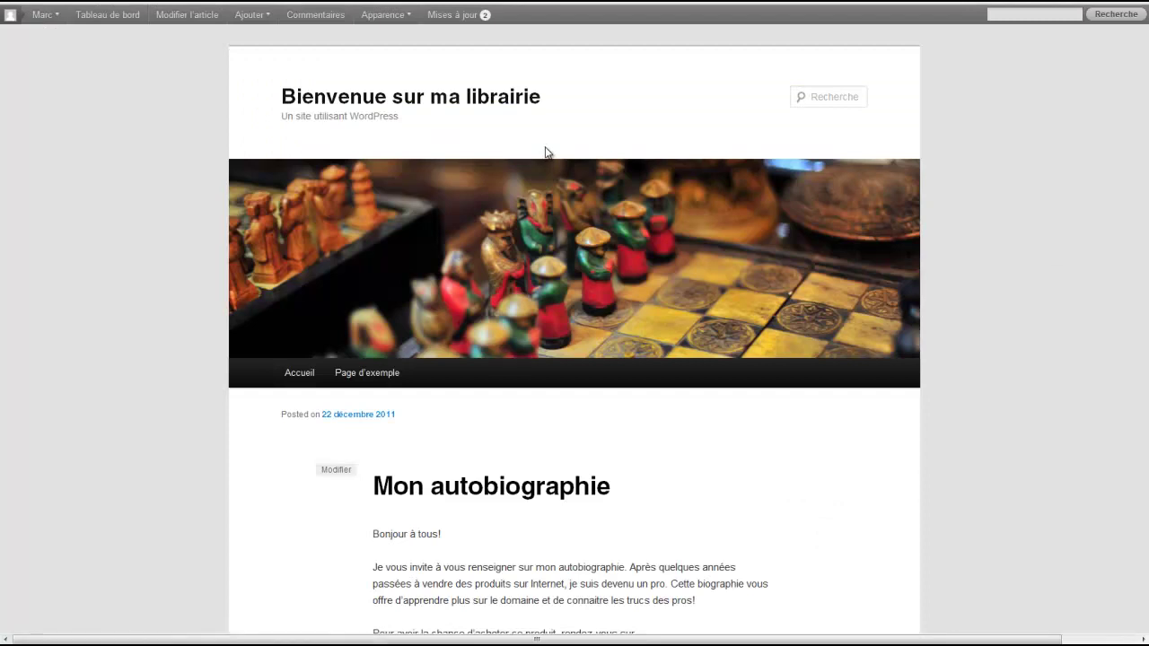
scroll(1147, 173, down, 3)
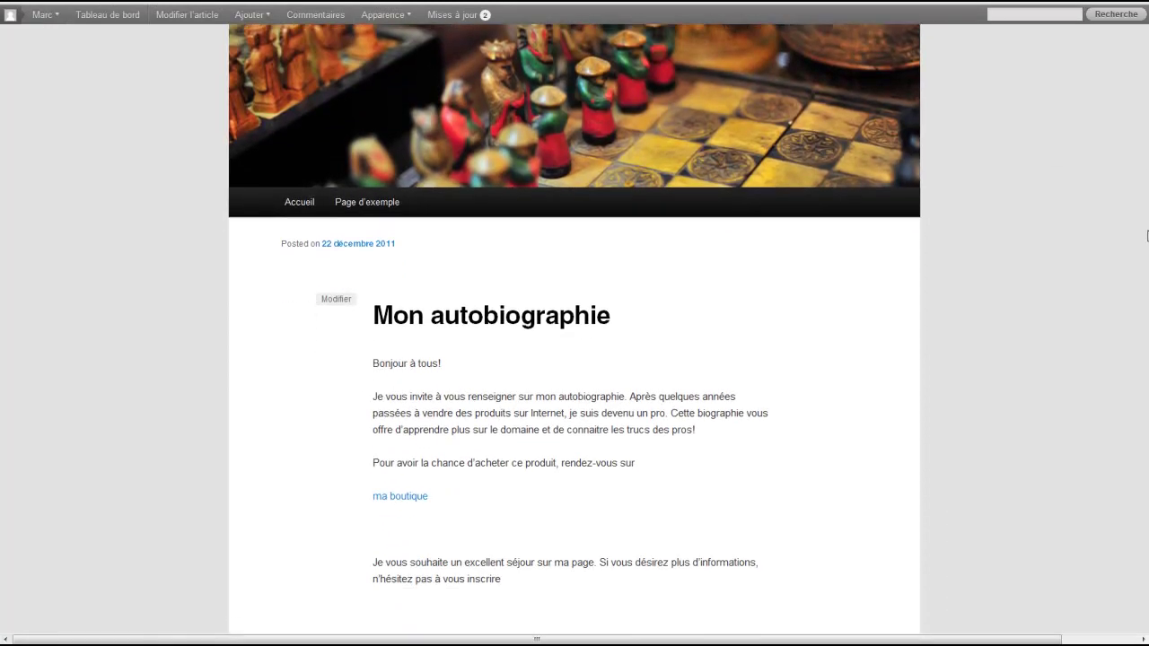
scroll(574, 360, down, 5)
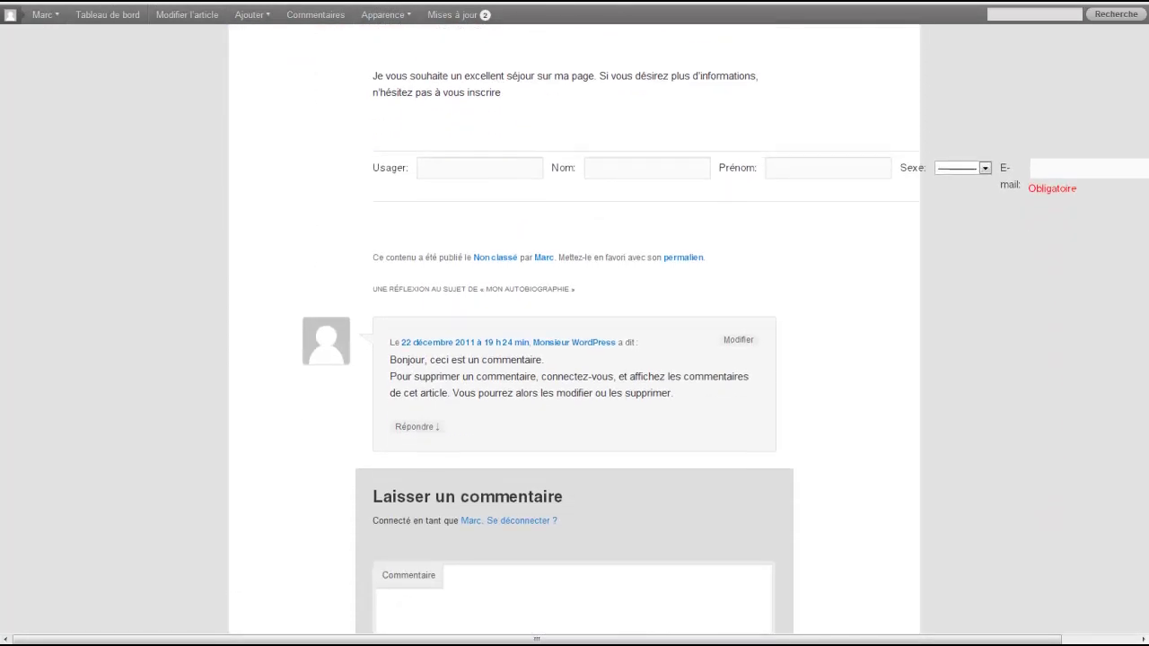
scroll(636, 439, up, 2)
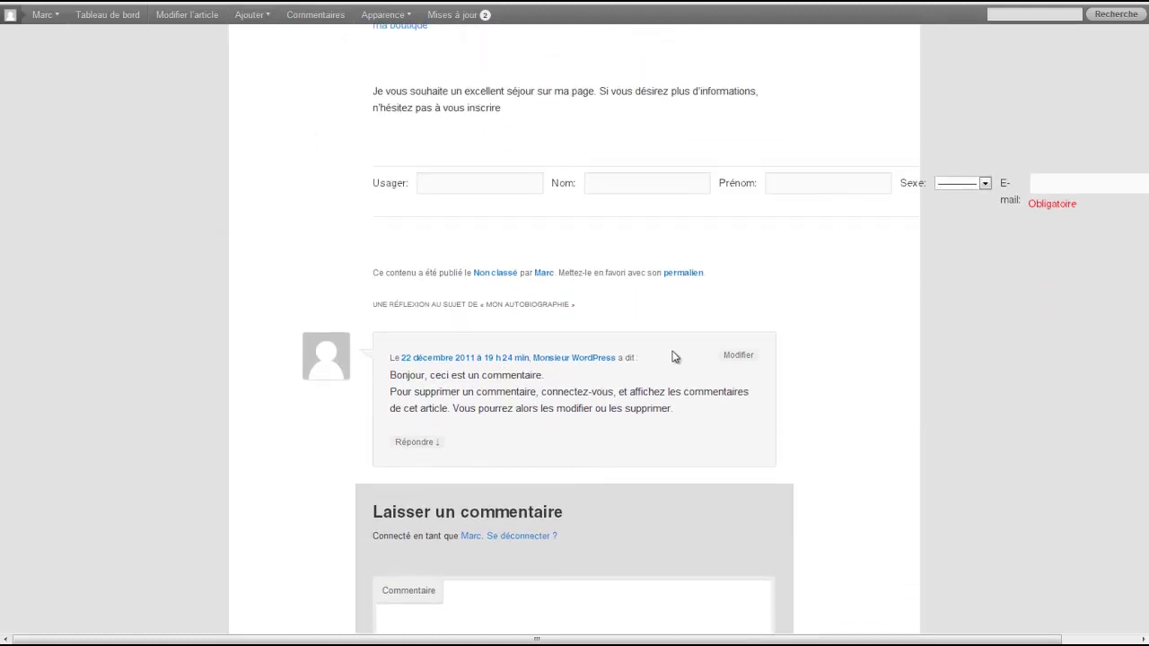
scroll(575, 332, up, 10)
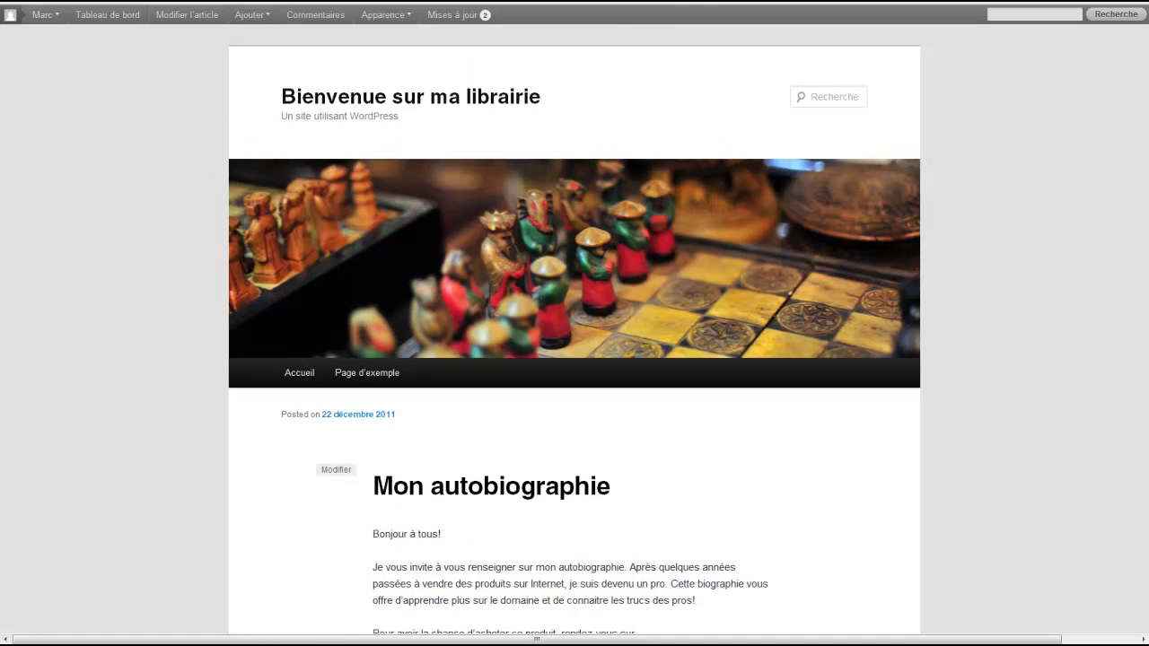
mouse_move(382, 14)
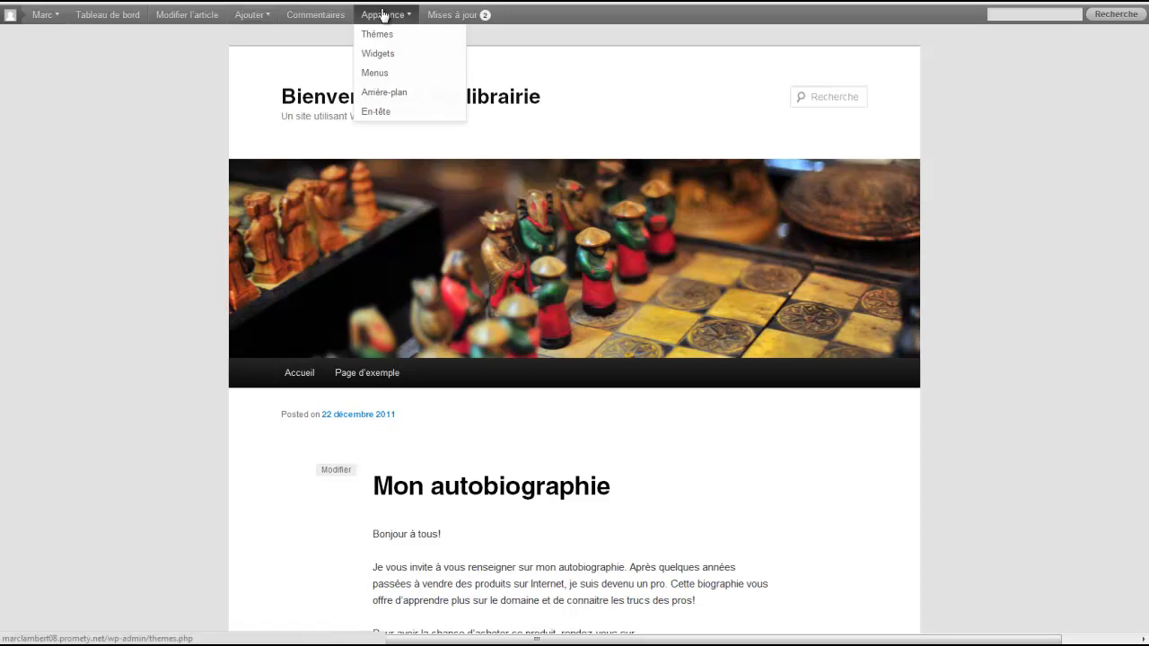
Preview and activate the Twenty Ten theme, then return to the Tableau de bord
click(388, 37)
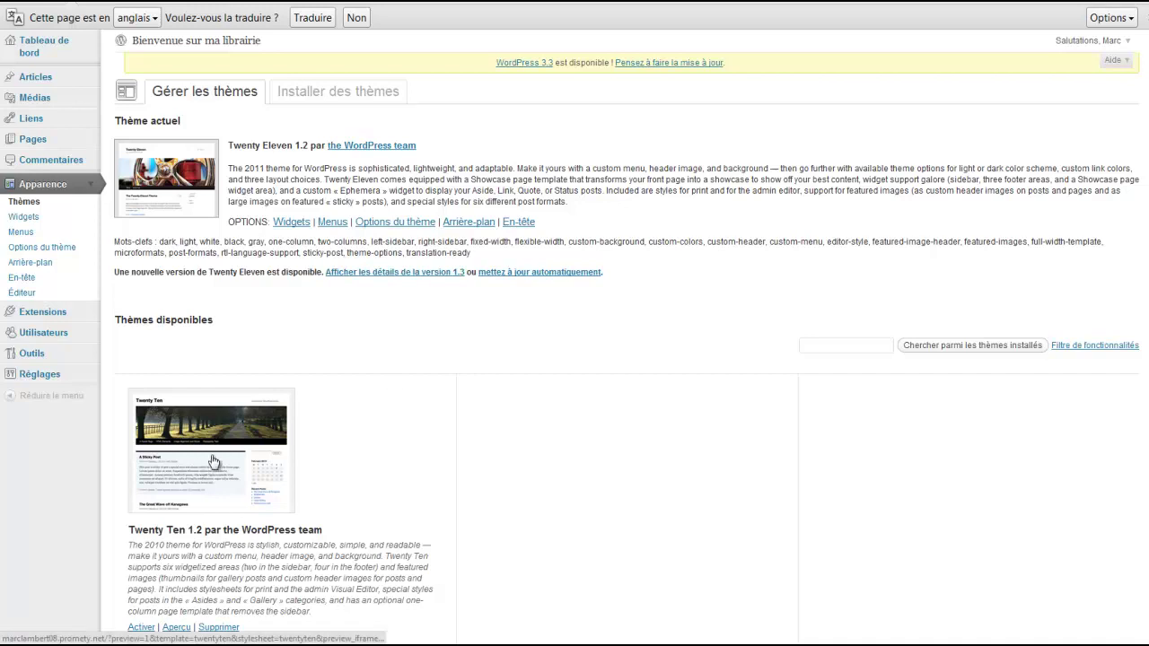
scroll(1137, 359, down, 3)
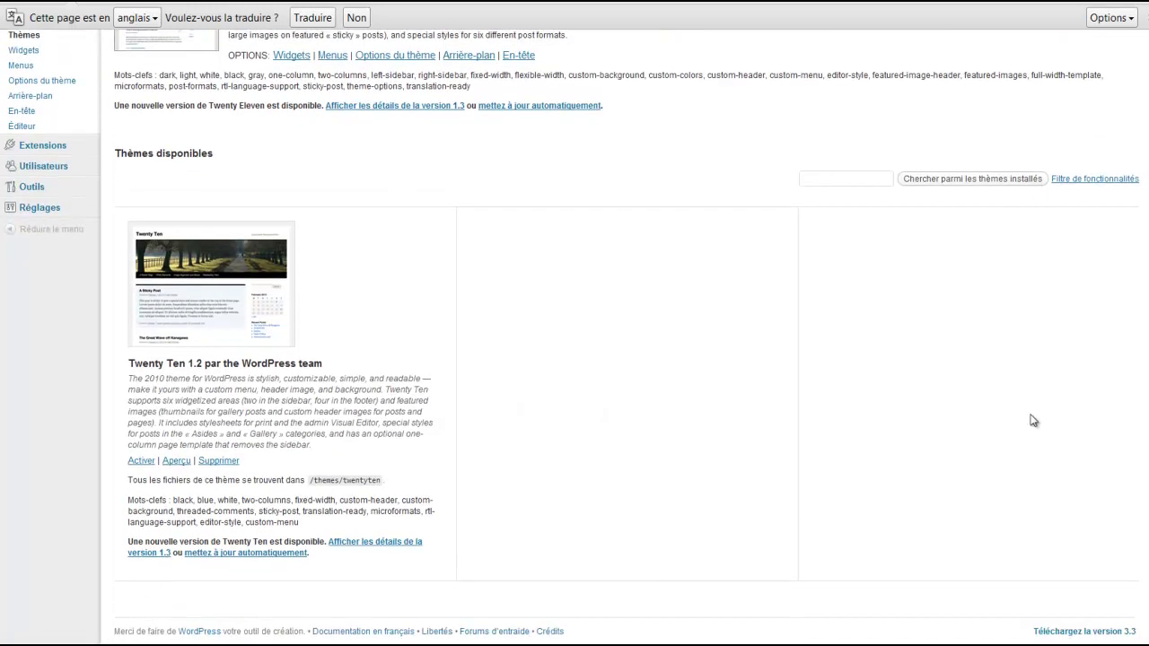
click(175, 286)
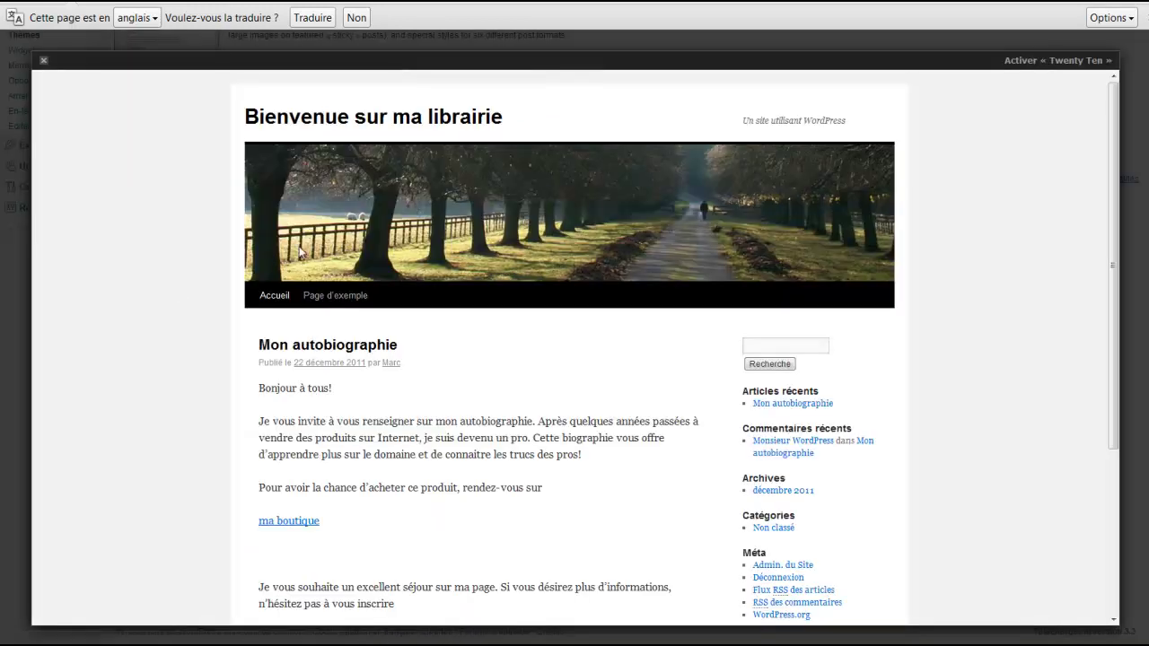
click(1026, 63)
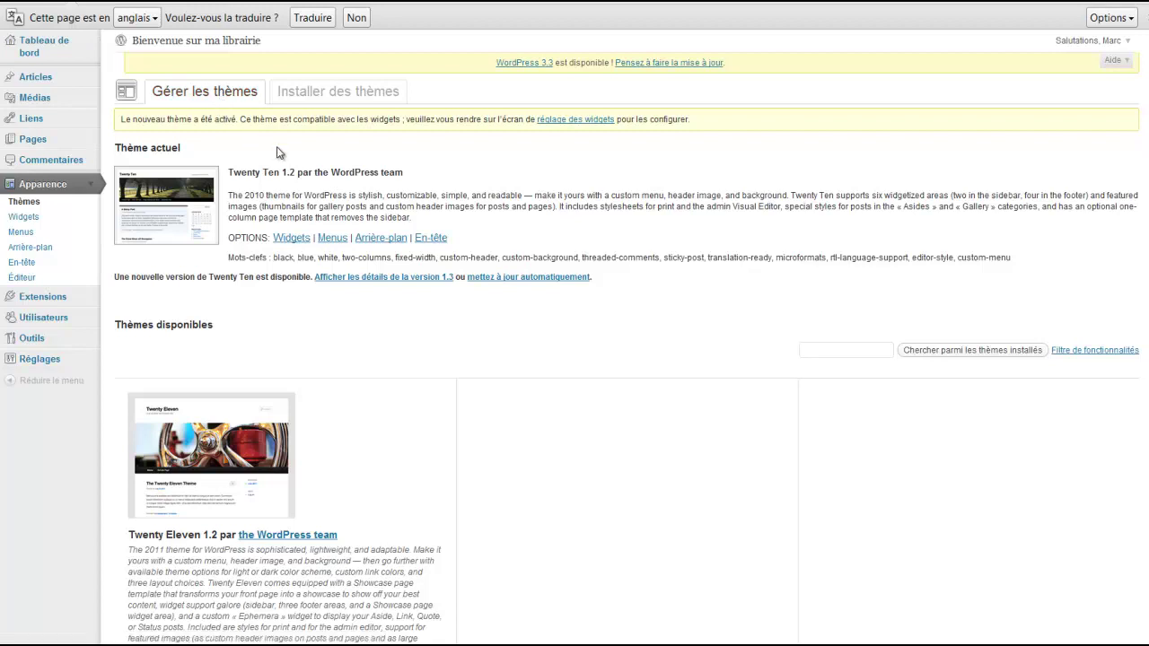
click(356, 17)
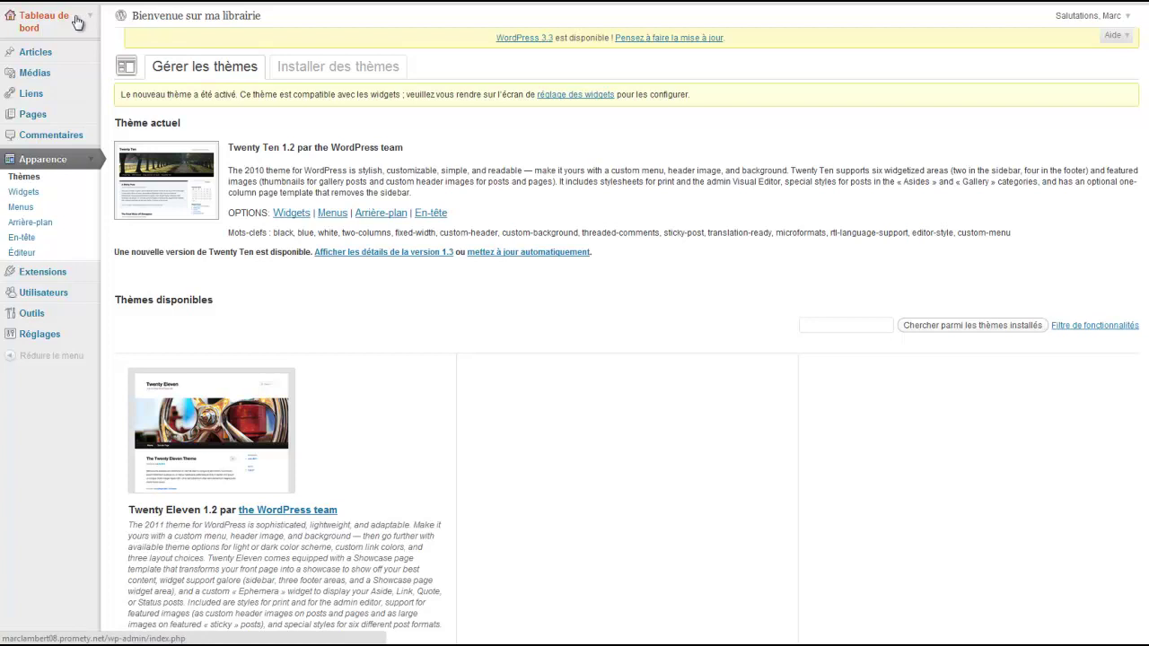
click(79, 20)
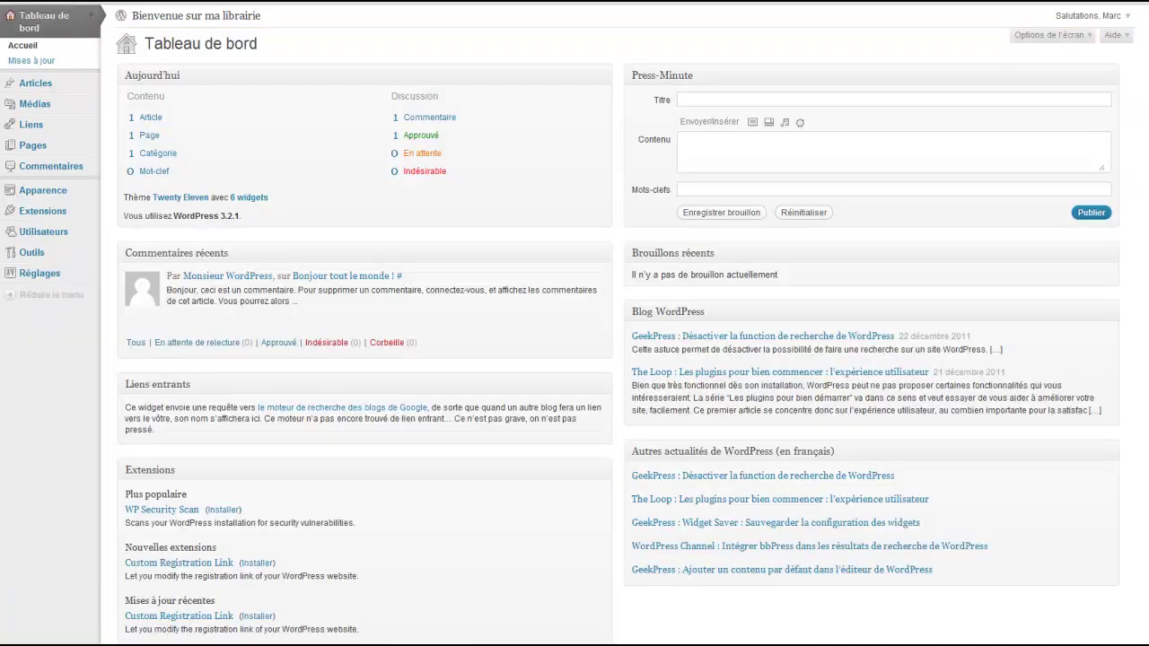
click(35, 47)
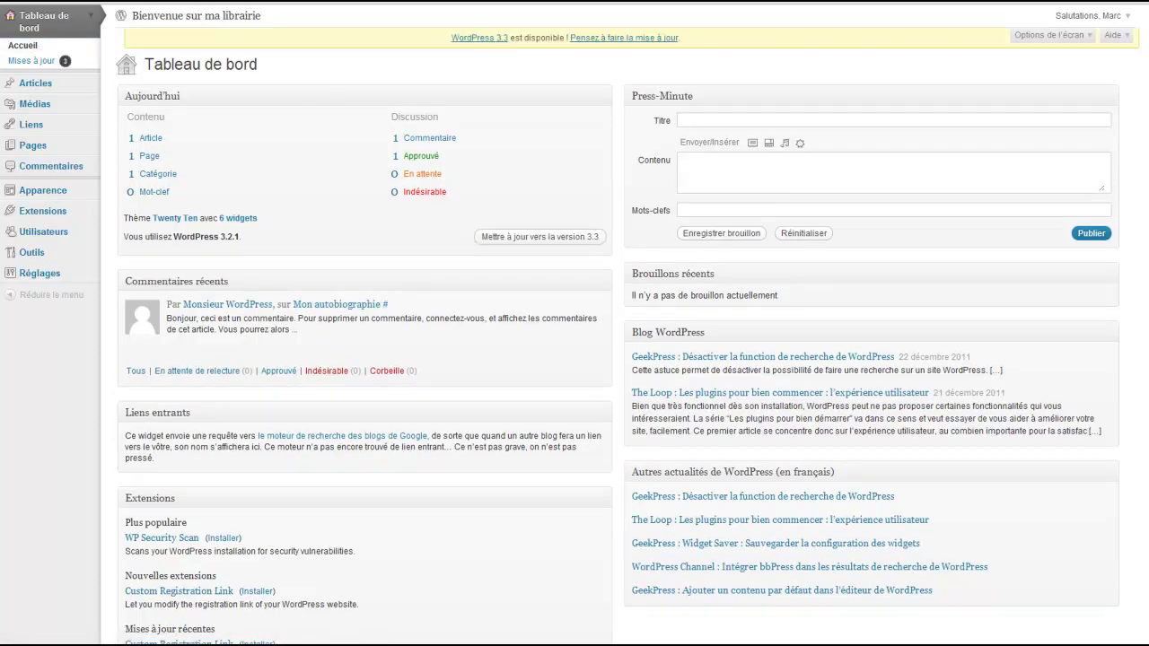
key(BackSpace)
key(BackSpace)
key(BackSpace)
key(BackSpace)
key(BackSpace)
key(BackSpace)
key(BackSpace)
key(BackSpace)
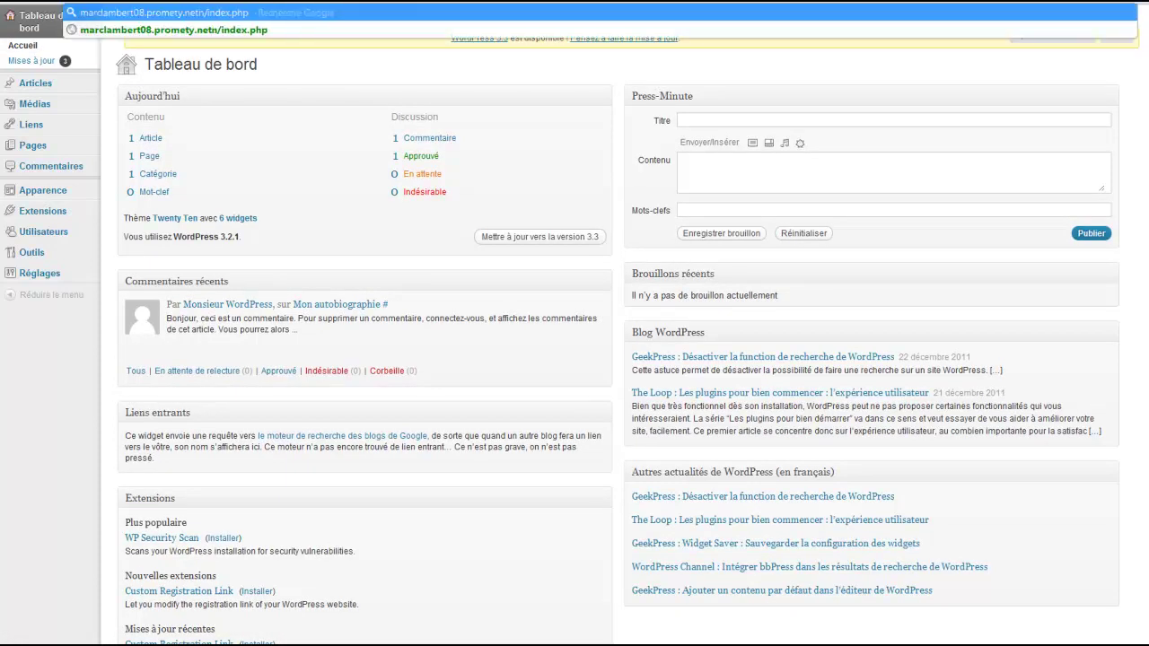
key(Delete)
key(Delete)
key(Delete)
key(Delete)
key(Delete)
key(Delete)
key(Delete)
key(Delete)
key(Delete)
key(Delete)
key(Delete)
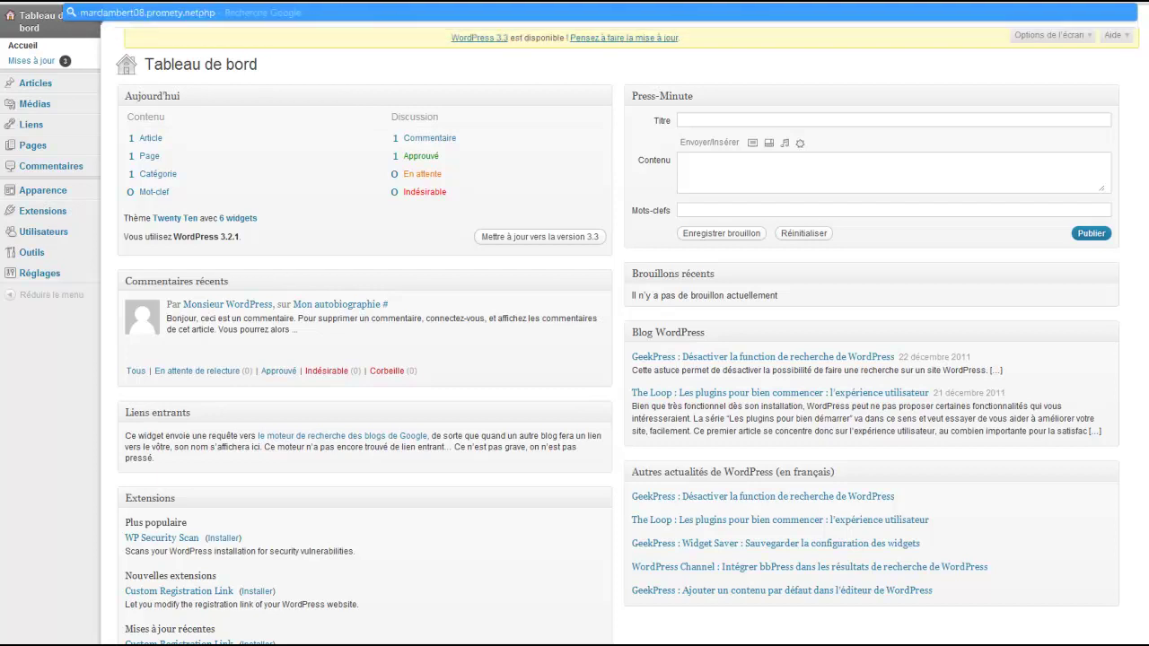
key(Return)
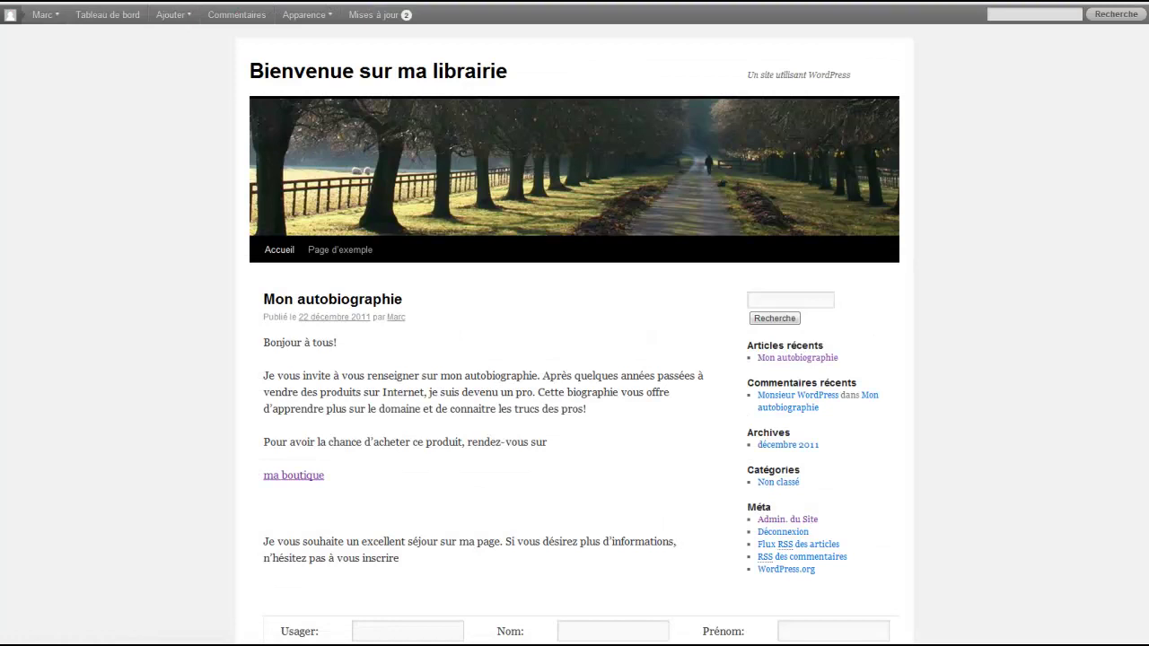
scroll(269, 49, down, 1)
scroll(258, 44, down, 2)
scroll(259, 49, up, 1)
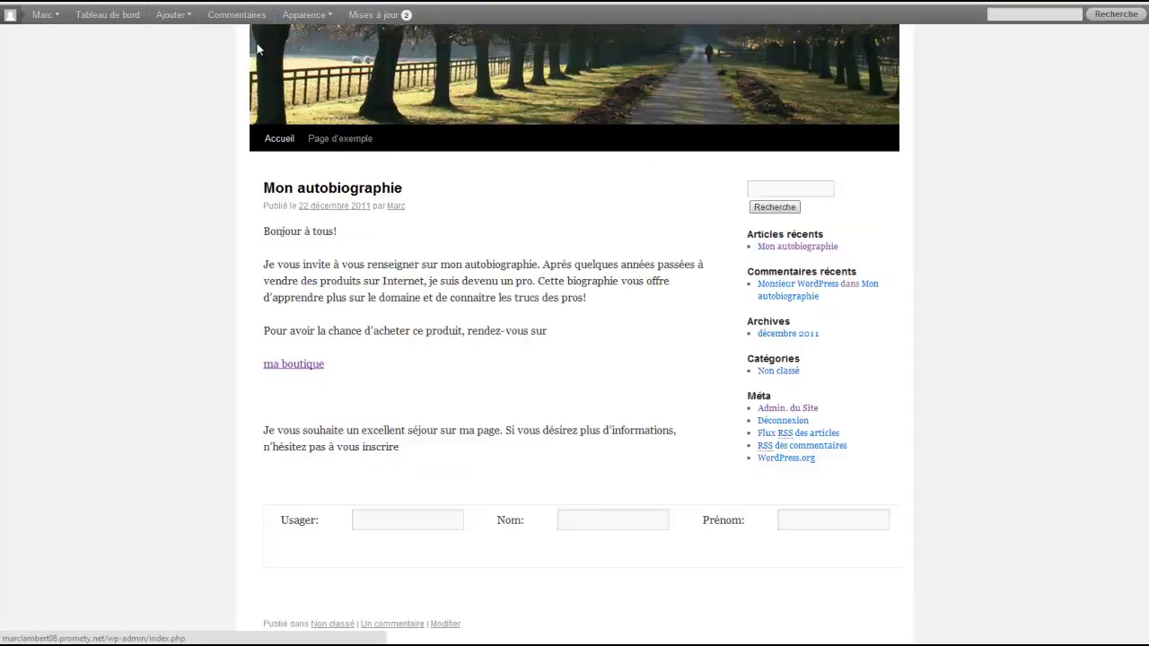
scroll(253, 41, down, 1)
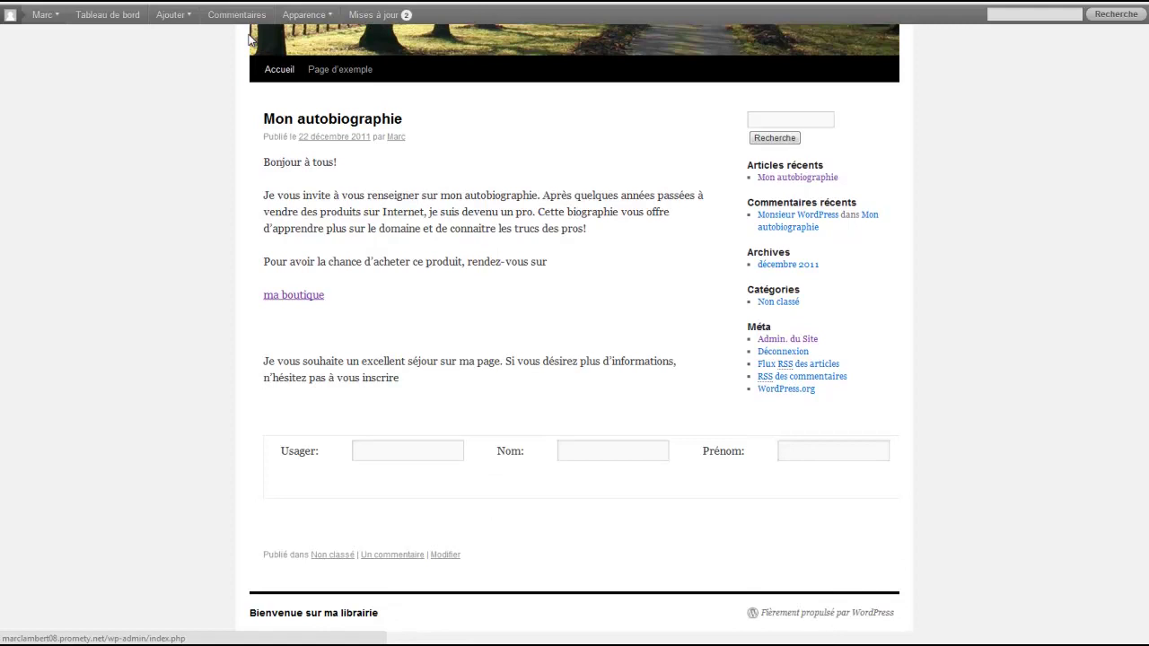
scroll(250, 37, up, 3)
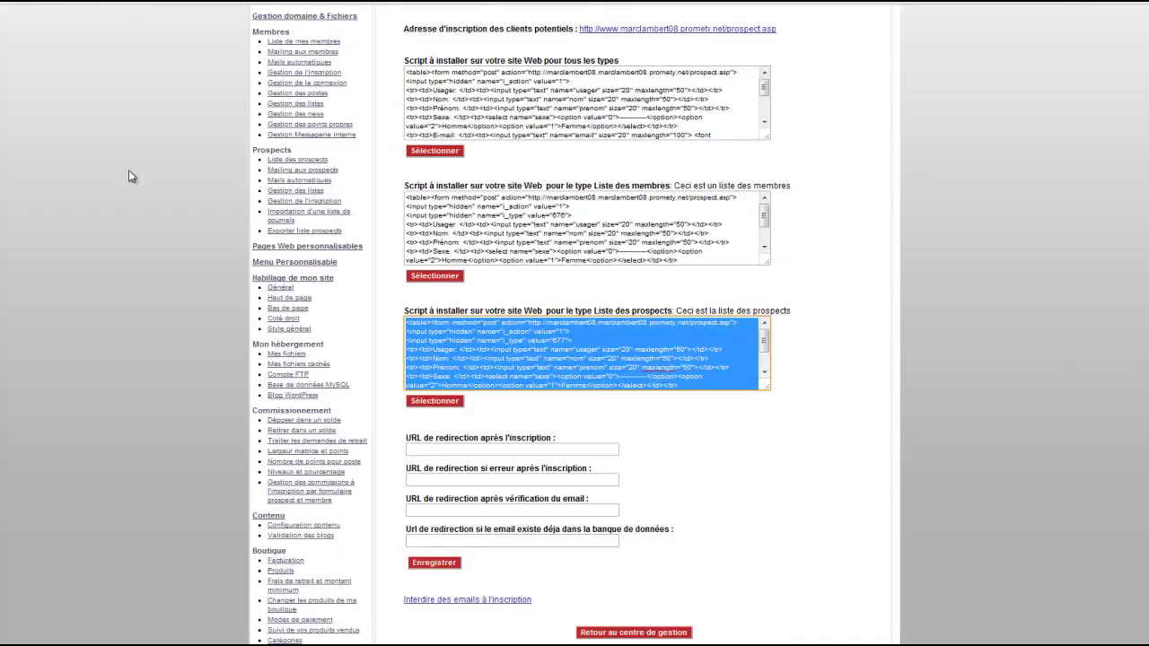
Select the prospect-list signup script, then go to Mon hébergement > Mes fichiers
click(130, 175)
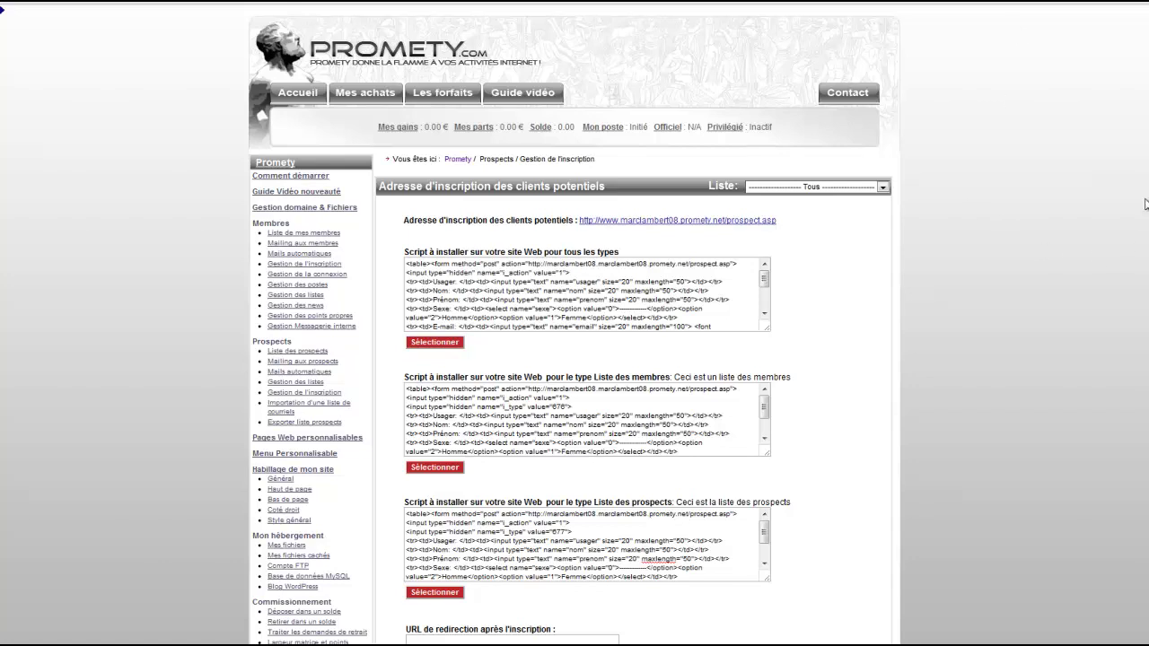
scroll(1140, 323, down, 5)
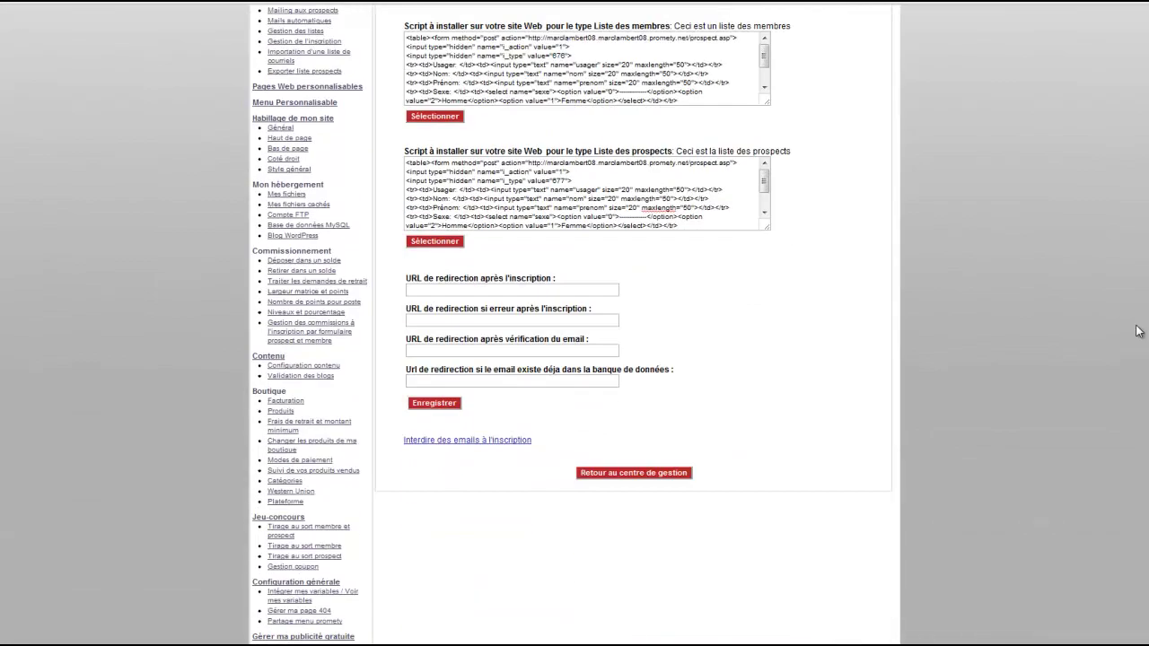
scroll(1147, 271, up, 1)
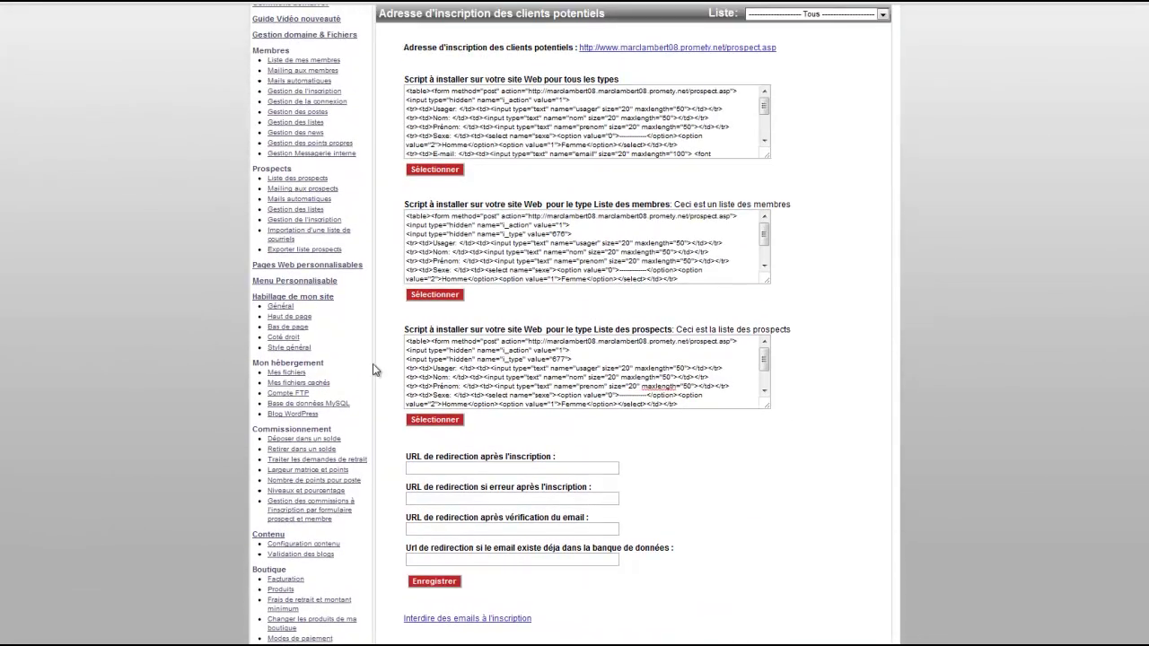
click(302, 376)
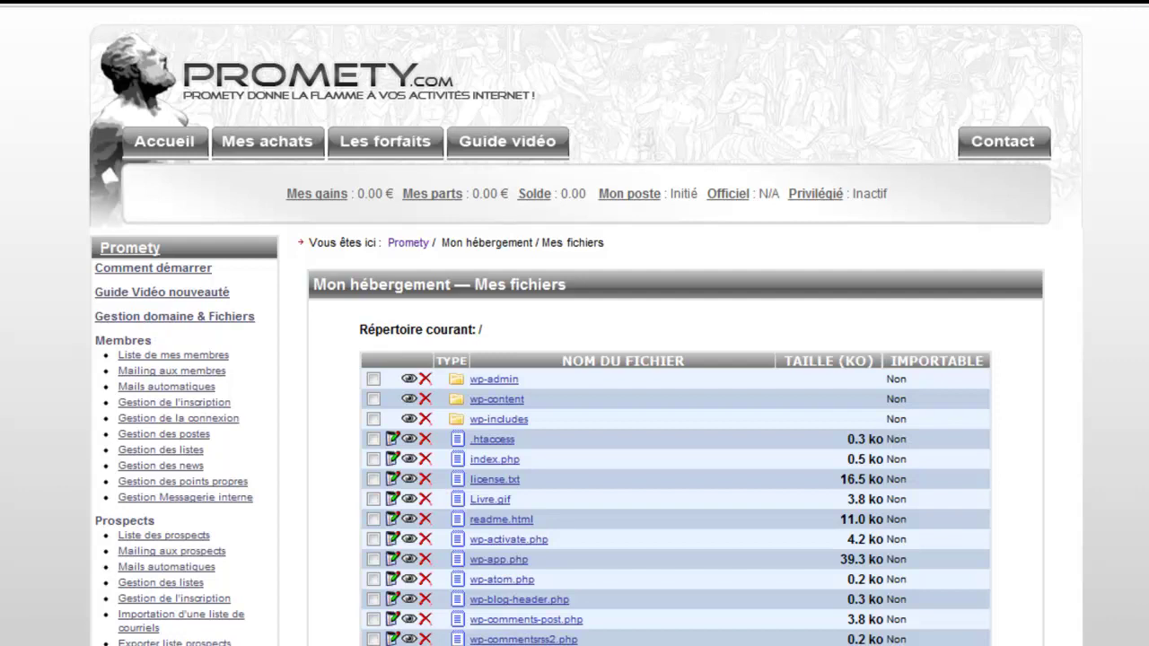
Create a folder named 'images' at the hosting root and open it
scroll(583, 404, down, 2)
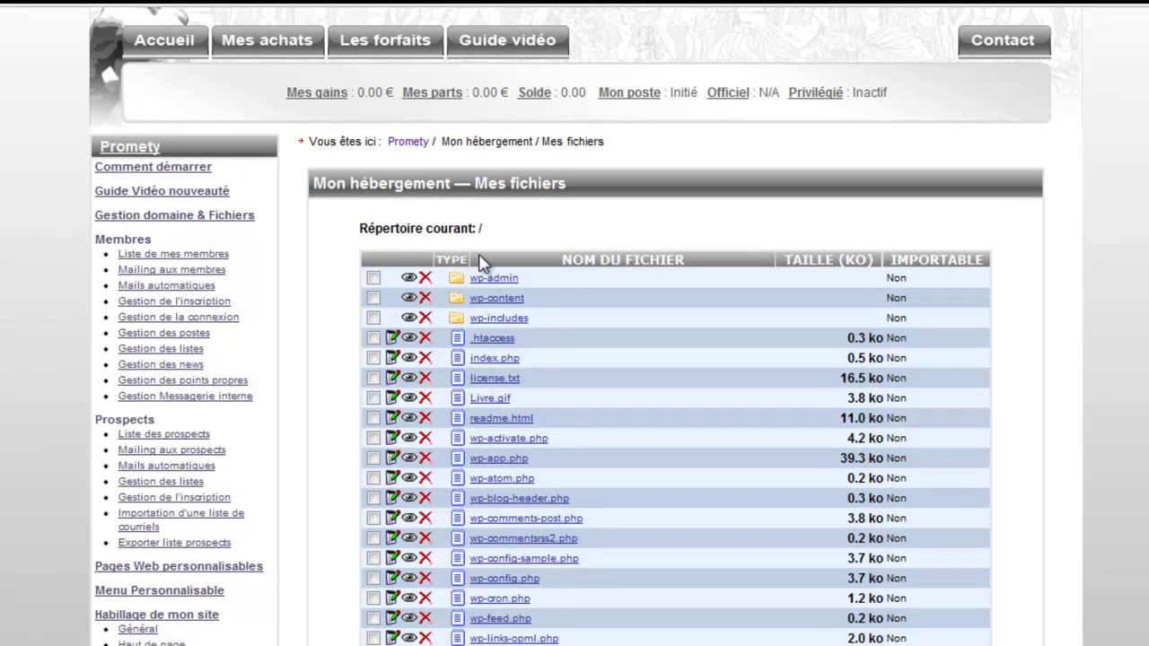
scroll(583, 404, down, 2)
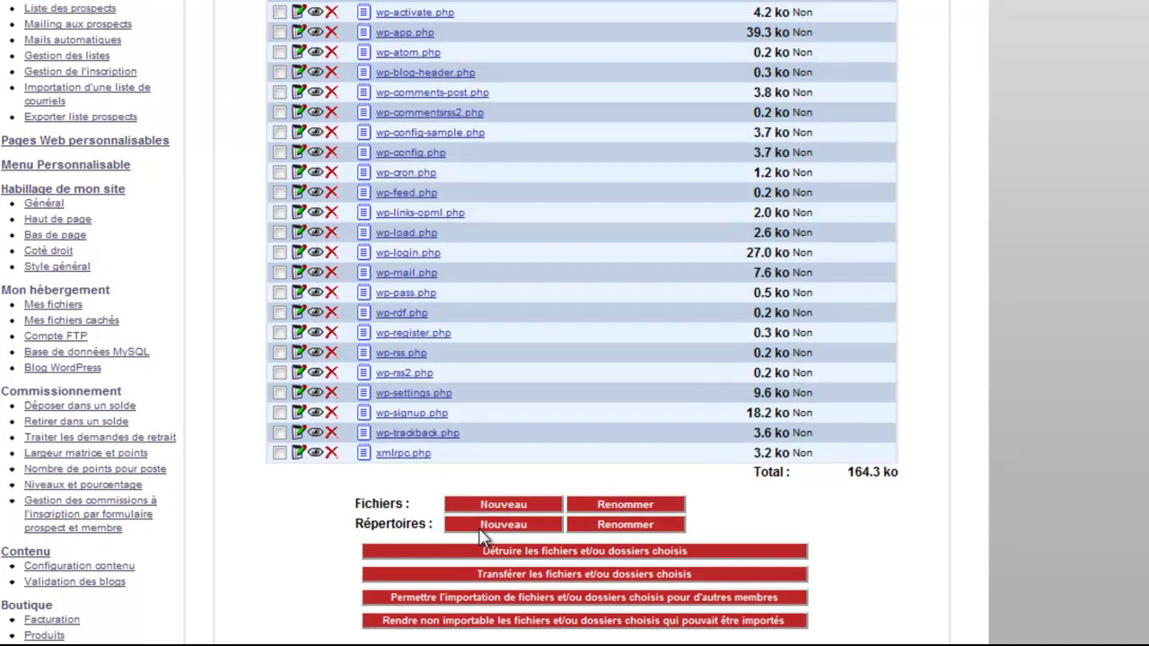
click(482, 529)
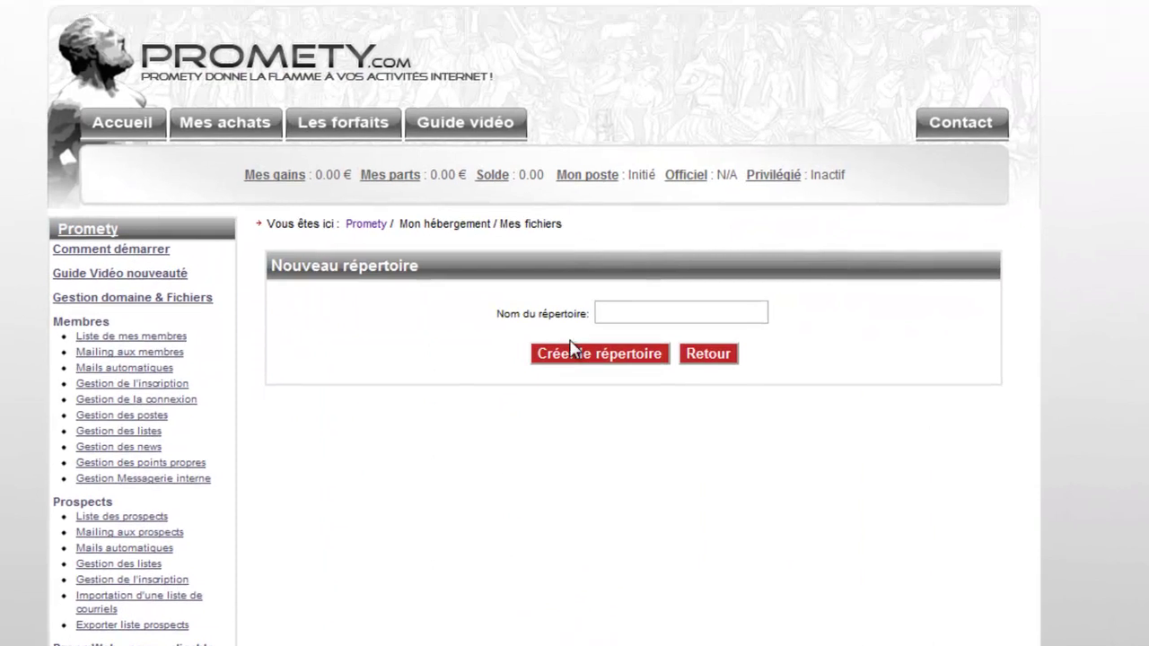
click(622, 334)
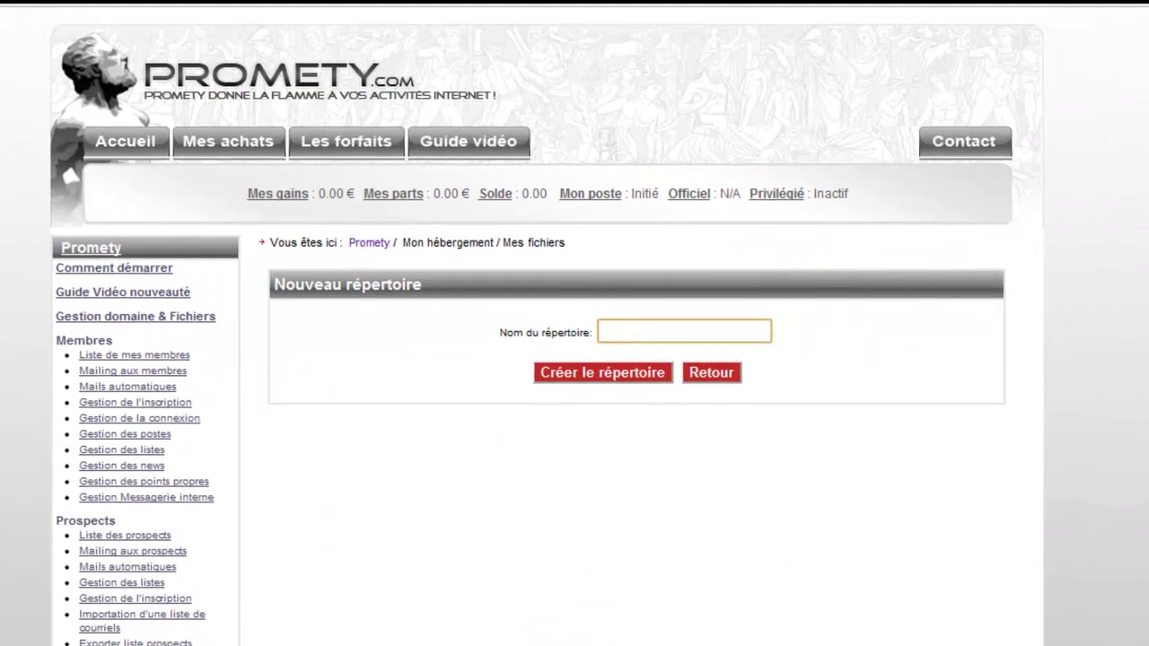
text(images)
click(609, 377)
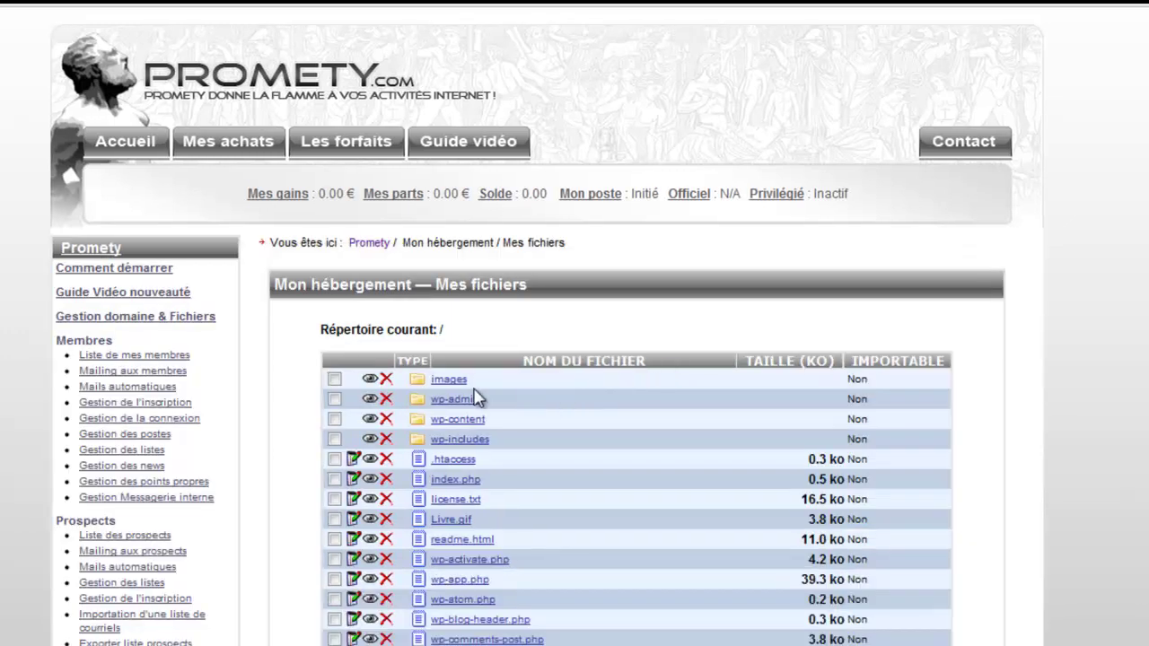
click(440, 382)
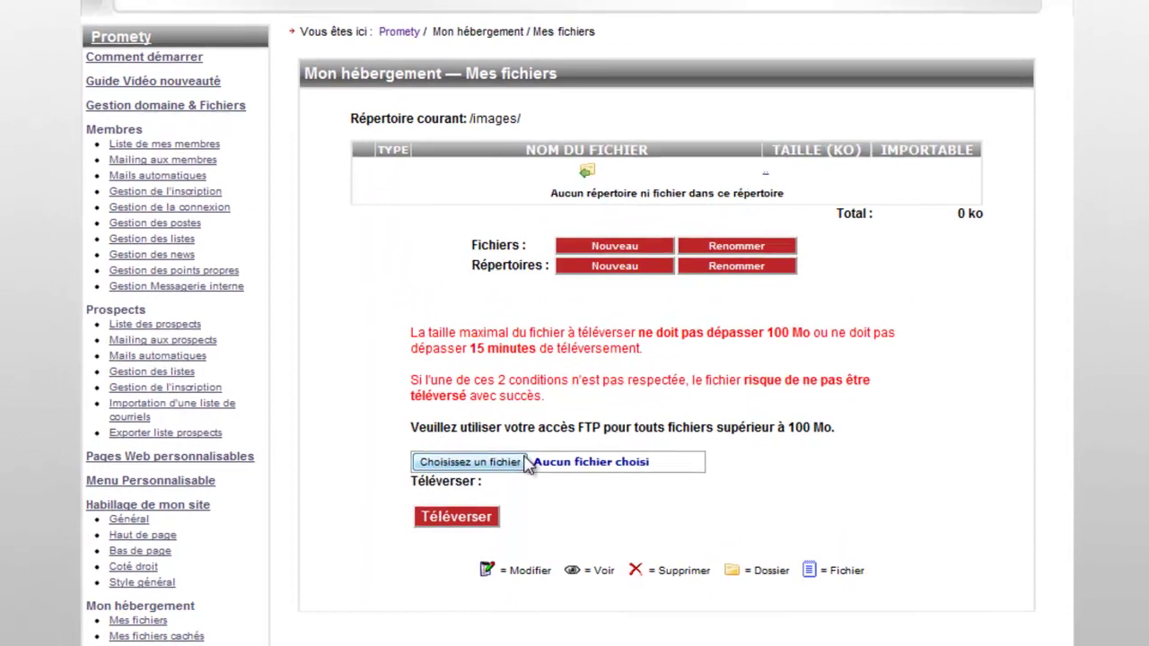
Upload Livre.gif from the Bureau into the images folder
click(528, 462)
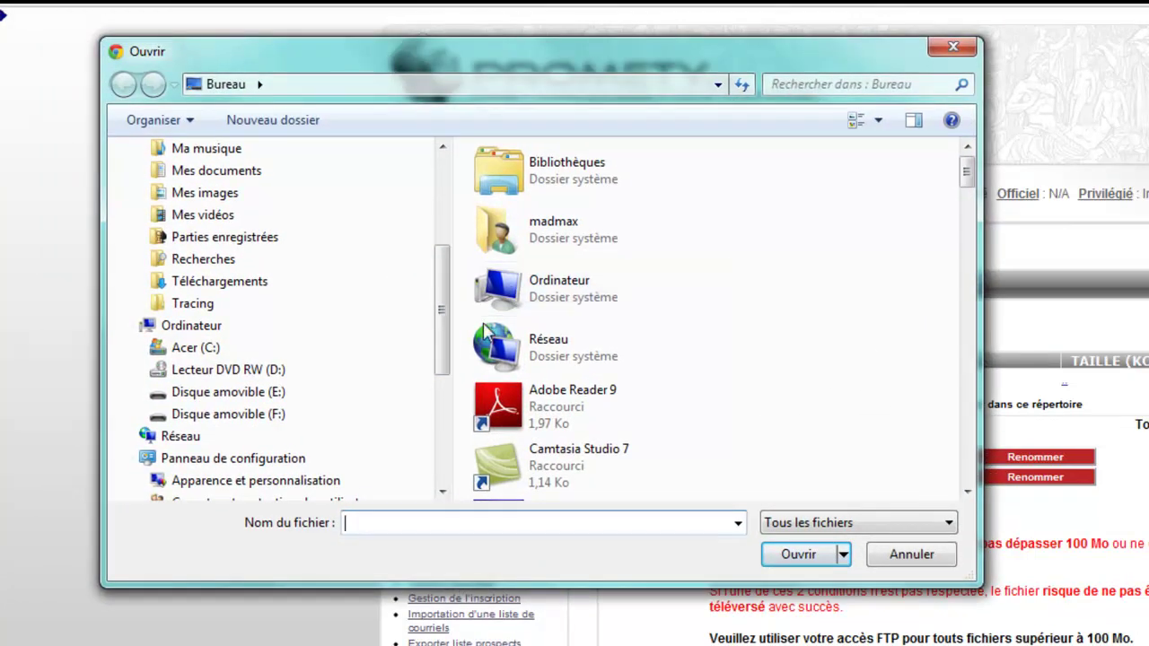
drag(967, 161, 943, 483)
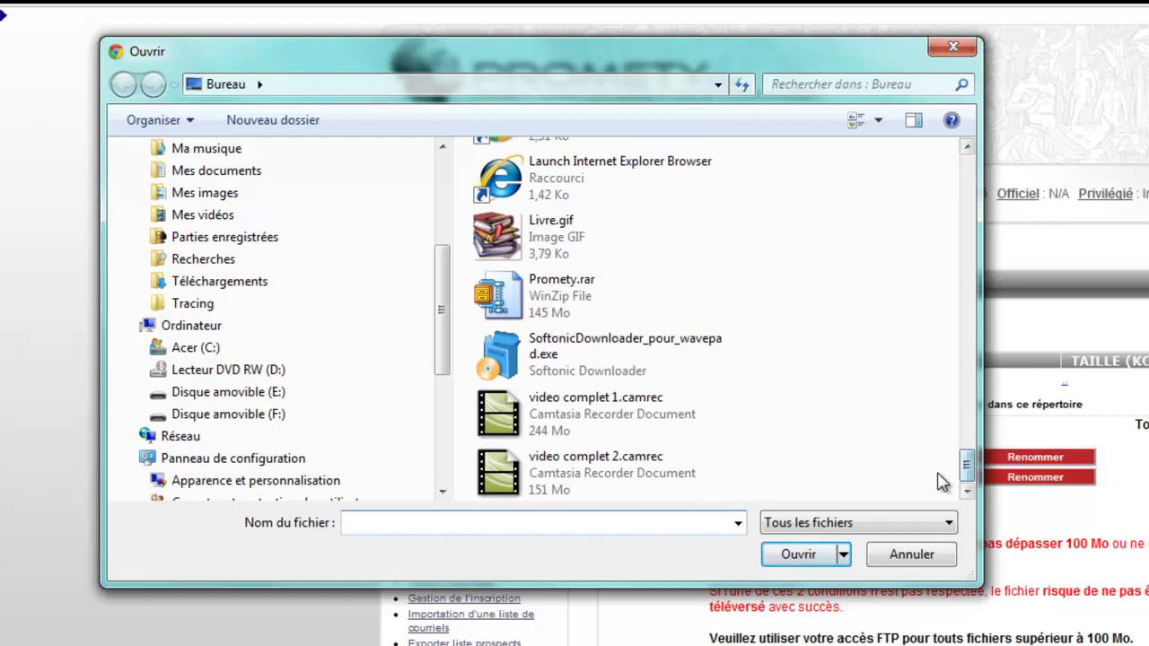
click(547, 229)
double_click(548, 229)
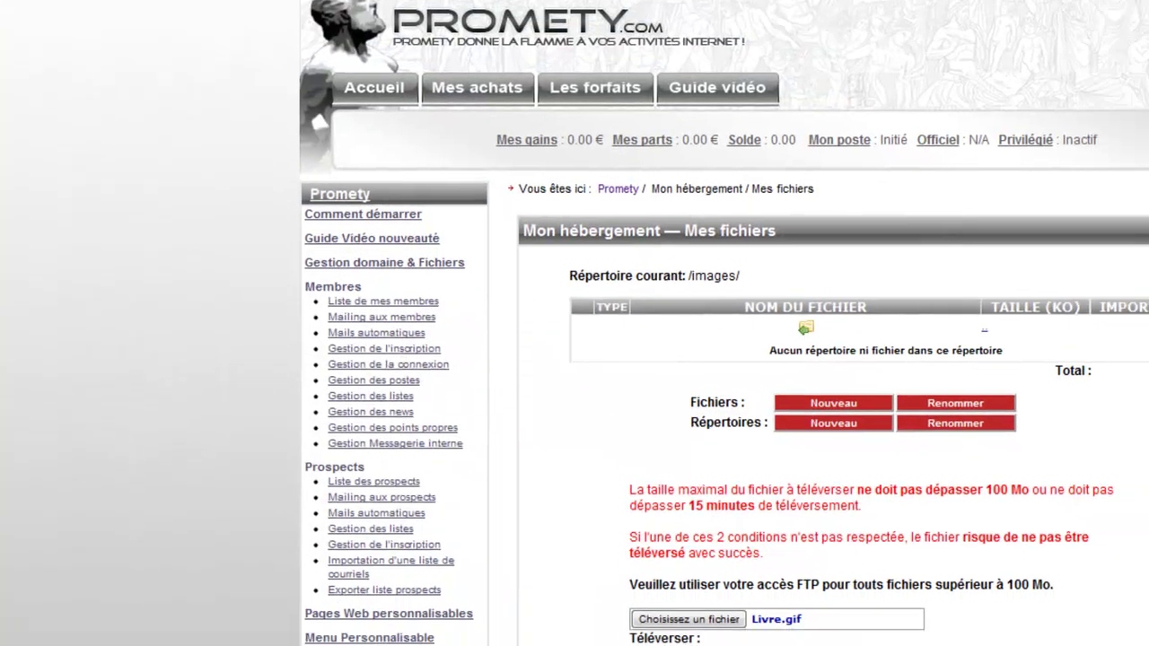
click(467, 543)
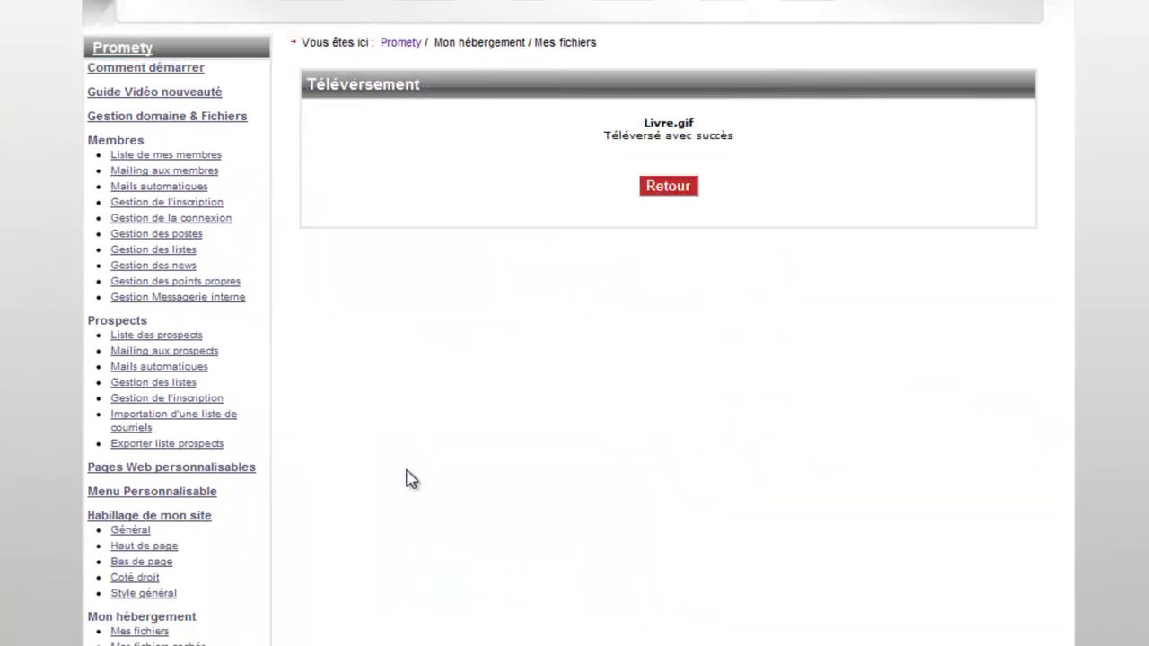
Return to the images folder listing and preview the uploaded Livre.gif
click(678, 187)
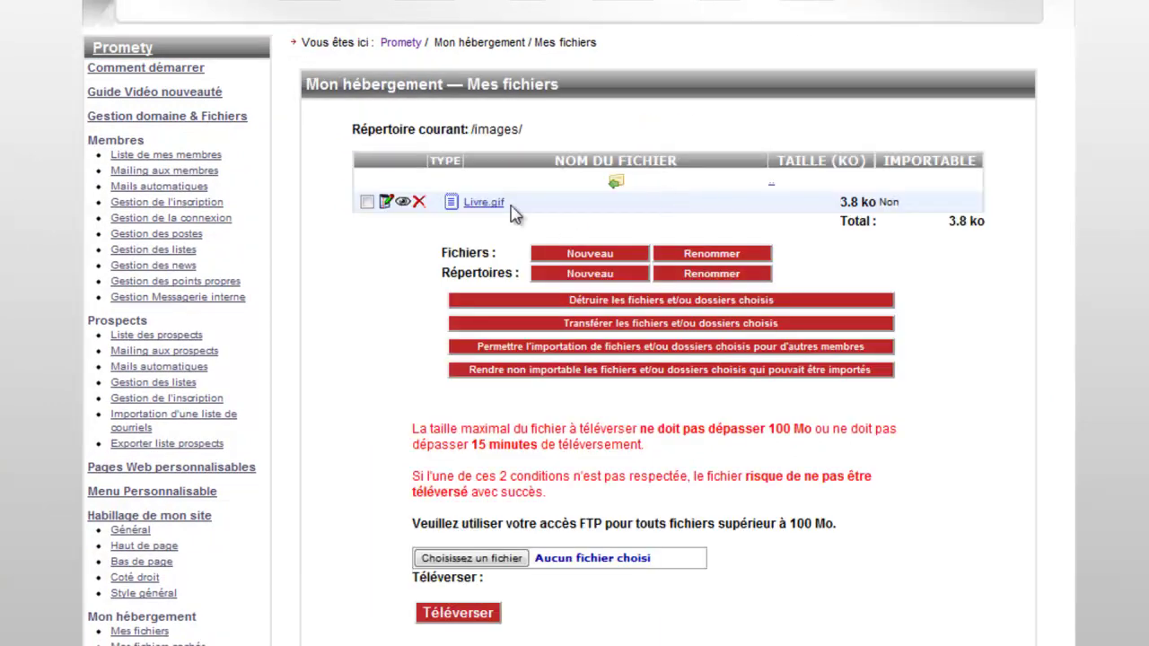
click(403, 203)
scroll(575, 323, down, 4)
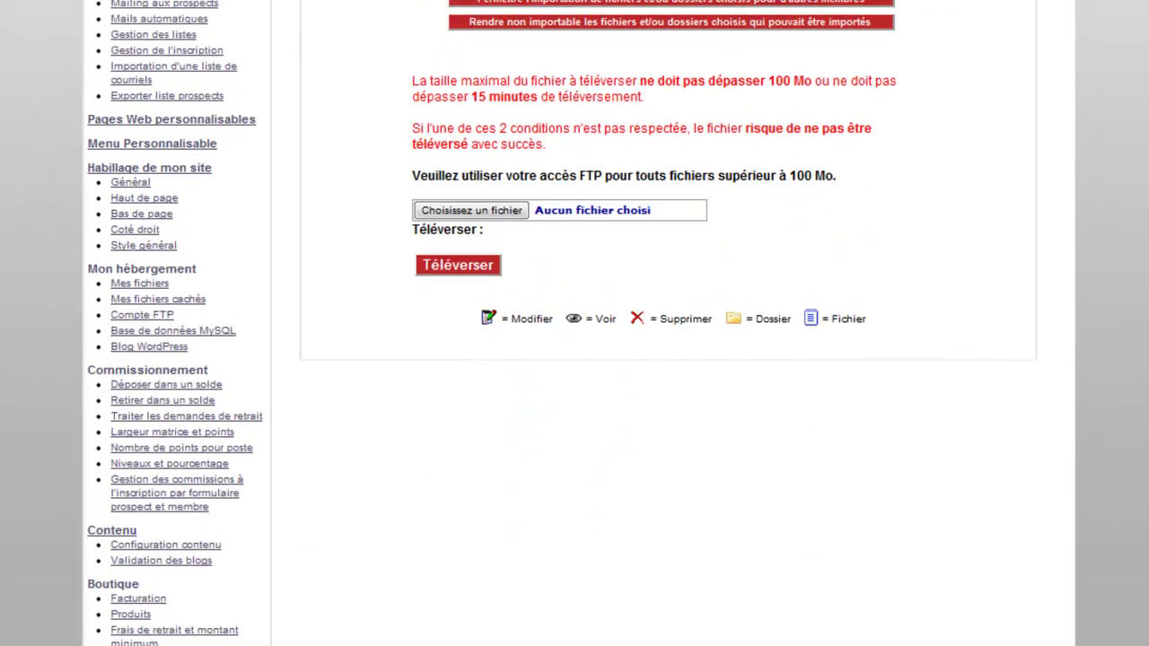
scroll(562, 323, up, 1)
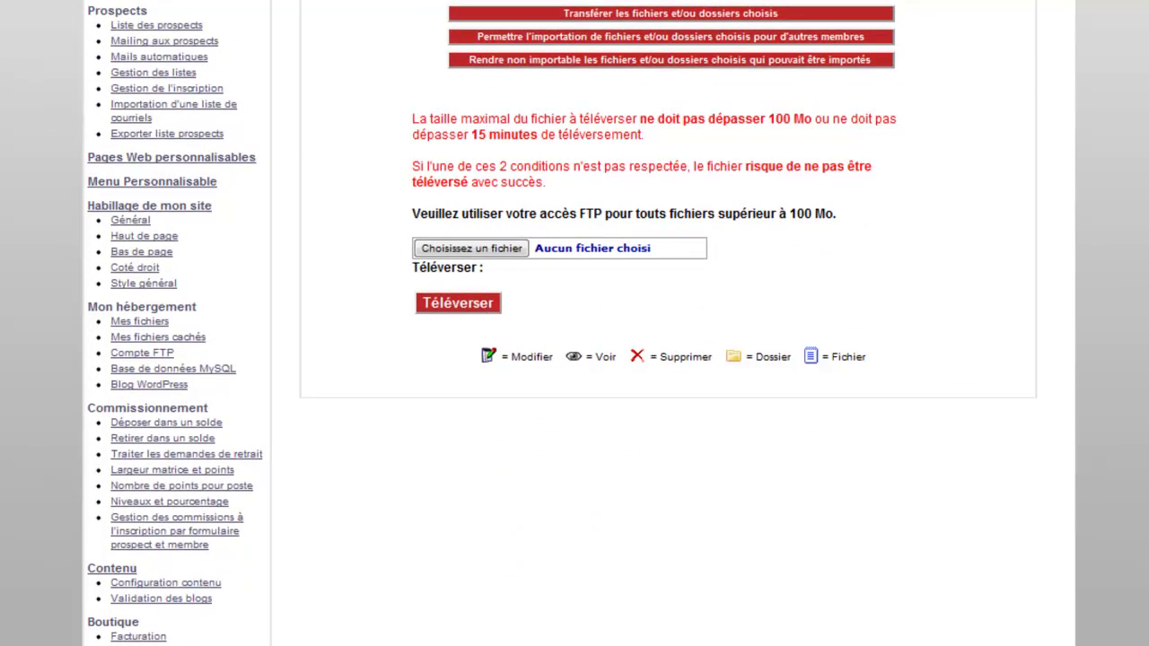
Open Mes fichiers cachés, choose Vendeurs as the Poste, and start a description
click(177, 341)
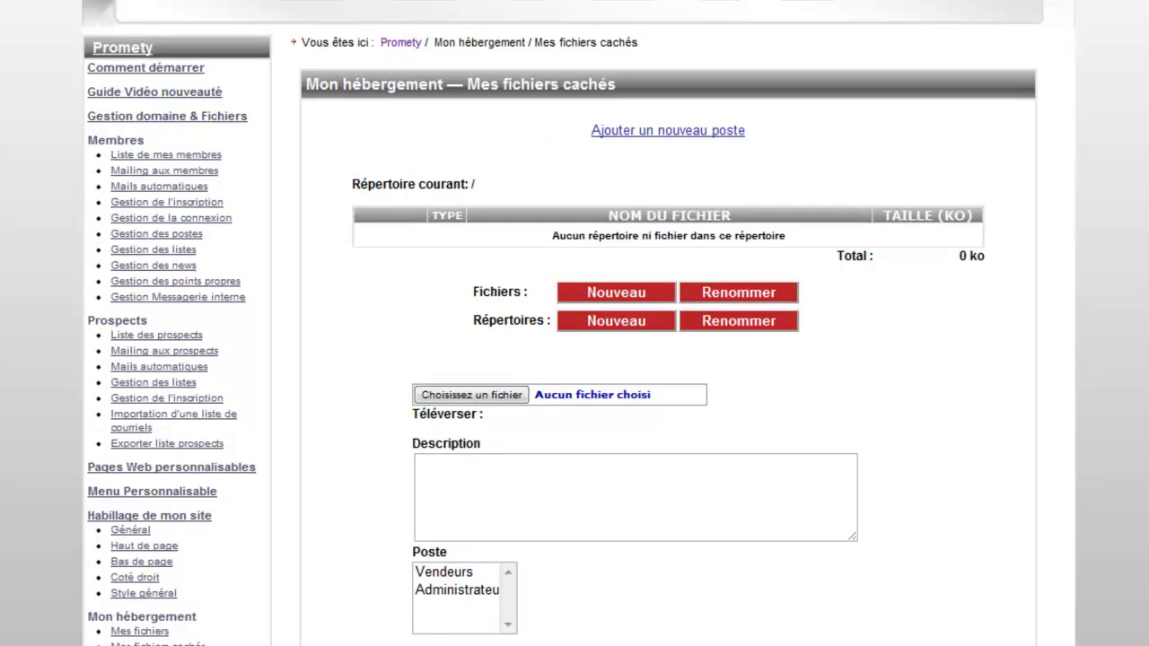
click(468, 573)
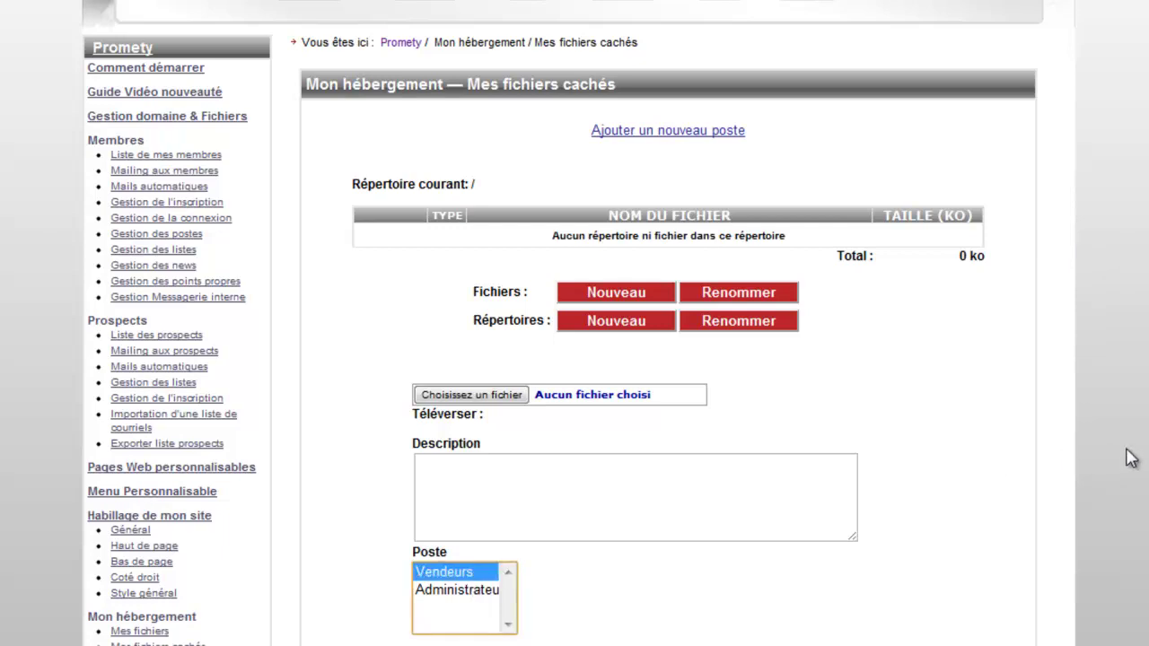
click(710, 532)
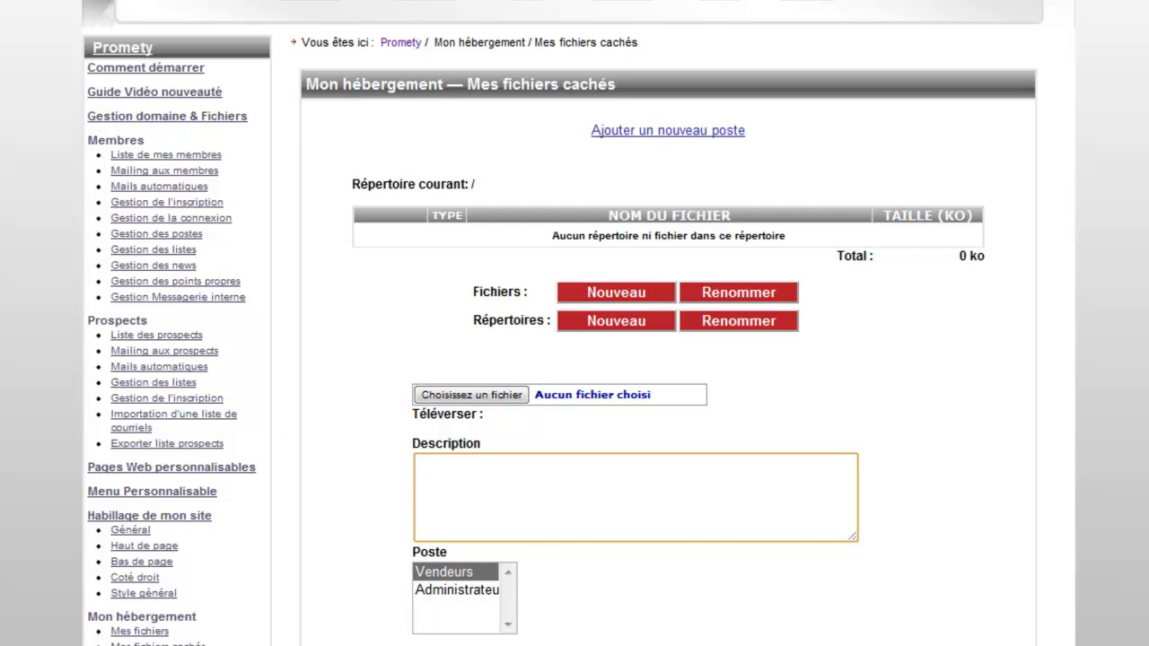
Open the Compte FTP settings under Mon hébergement
scroll(574, 323, down, 5)
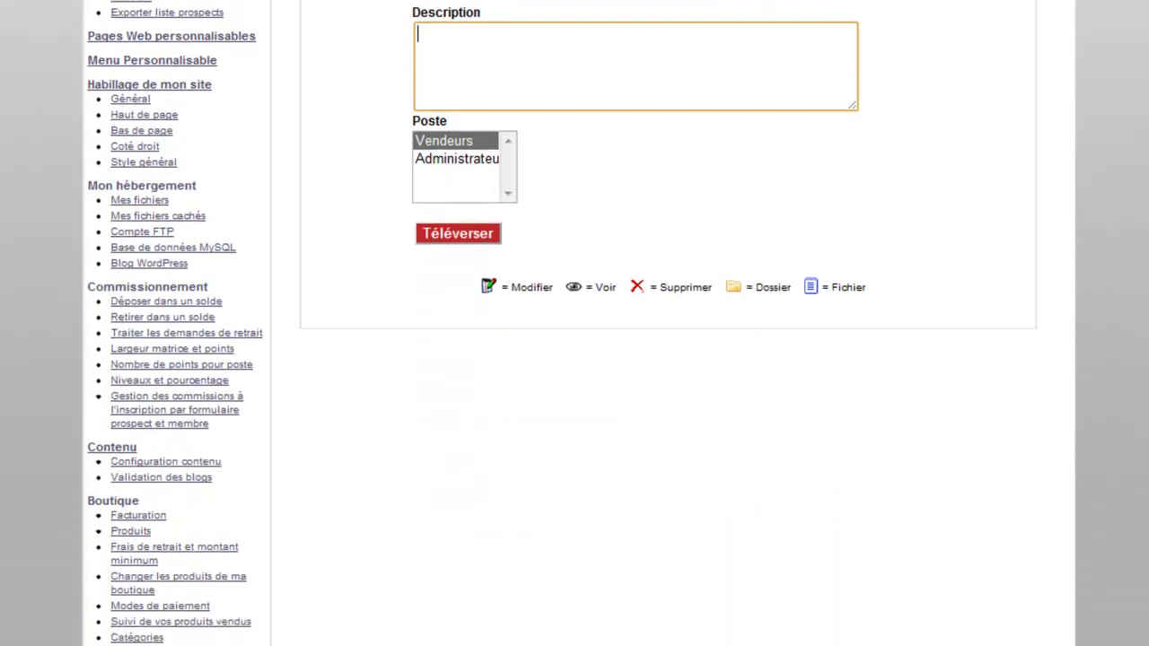
click(170, 234)
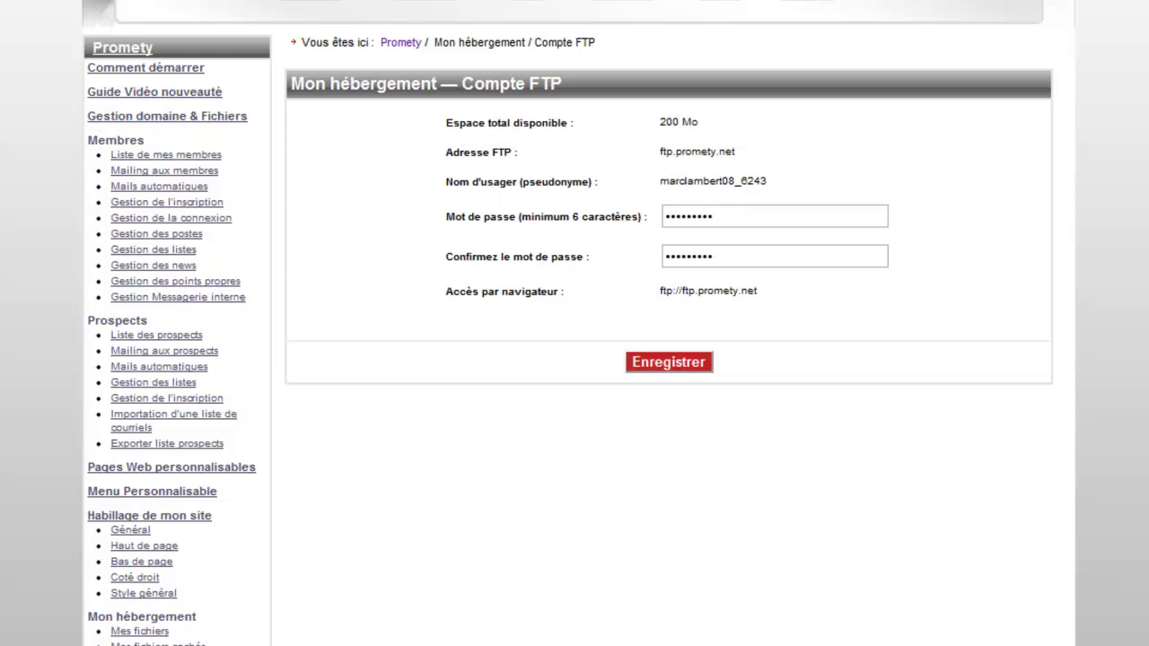
Create a MySQL database named donnees, then go to the Déposer dans un solde page
scroll(578, 323, down, 5)
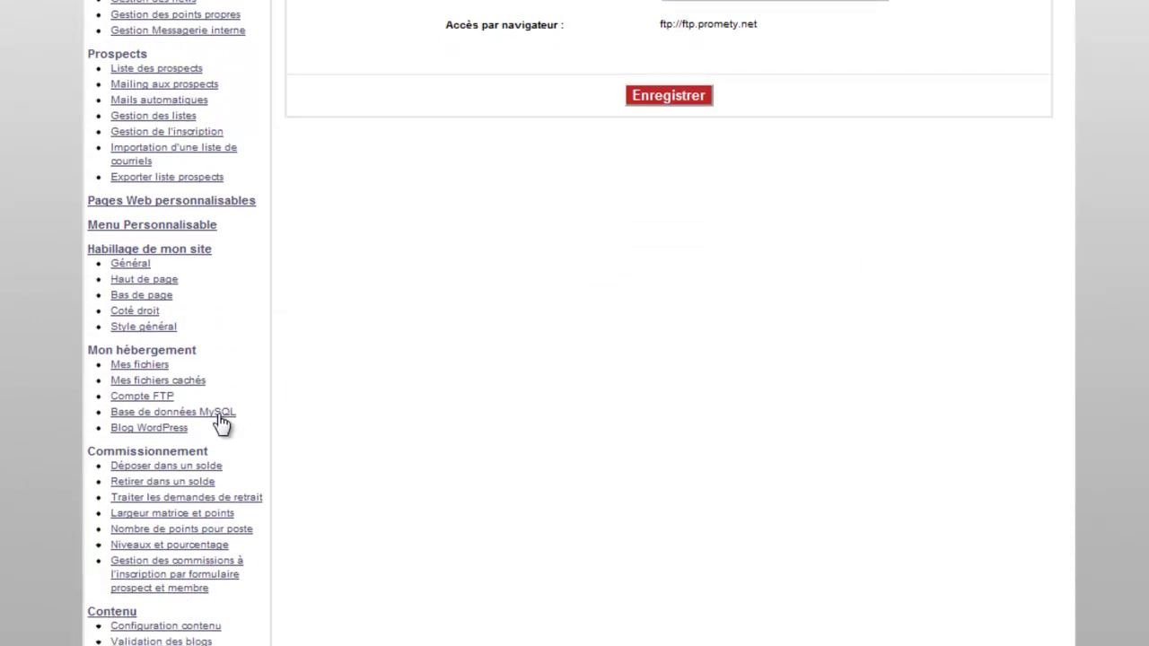
click(218, 415)
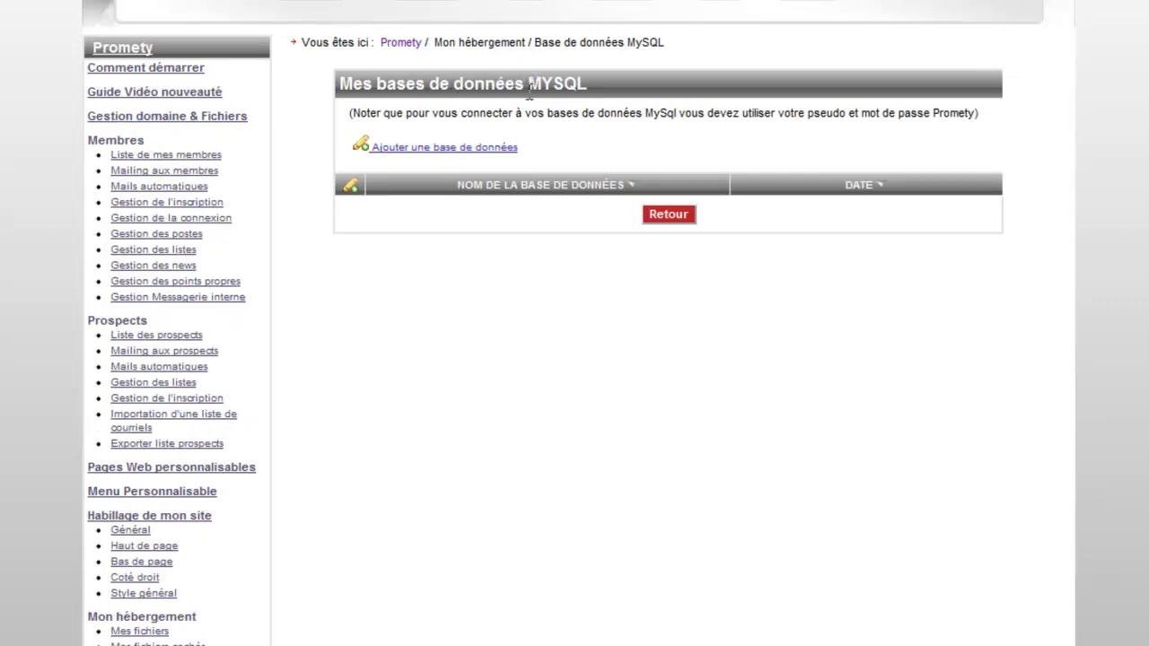
click(448, 151)
click(642, 134)
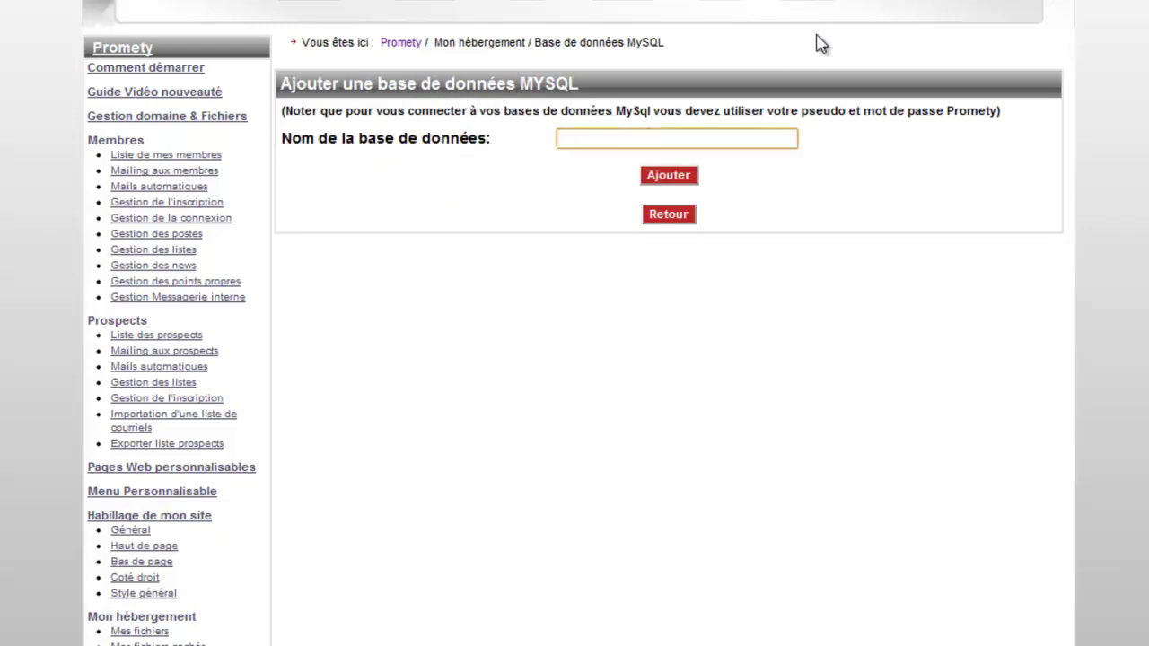
text(donnees)
click(684, 188)
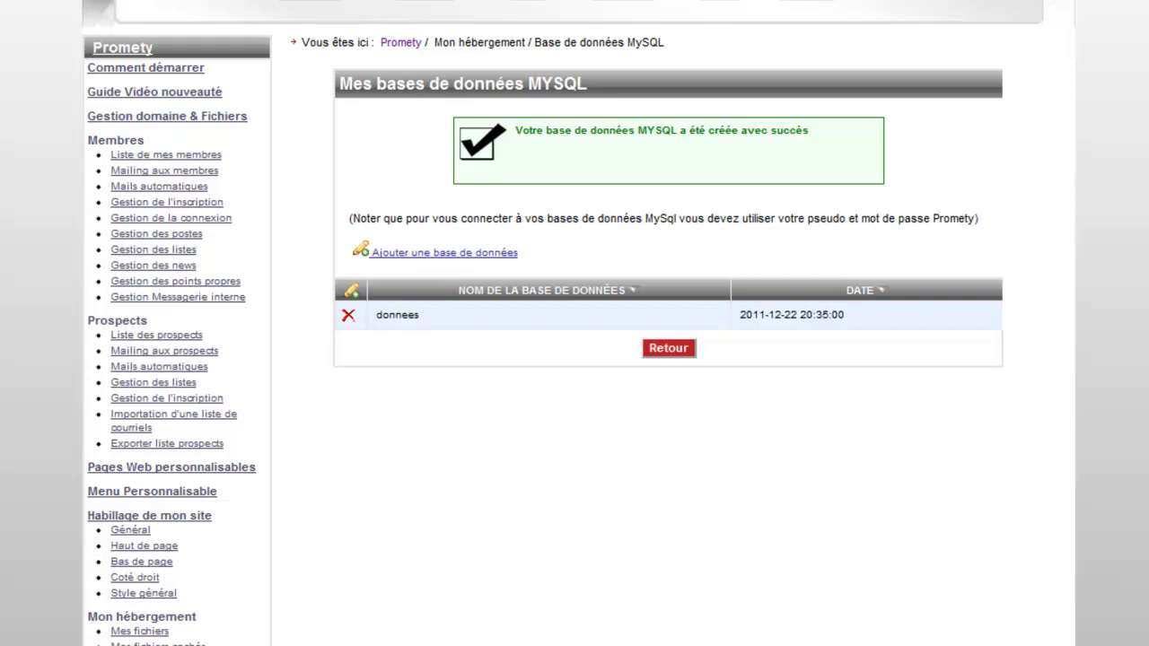
scroll(575, 323, down, 5)
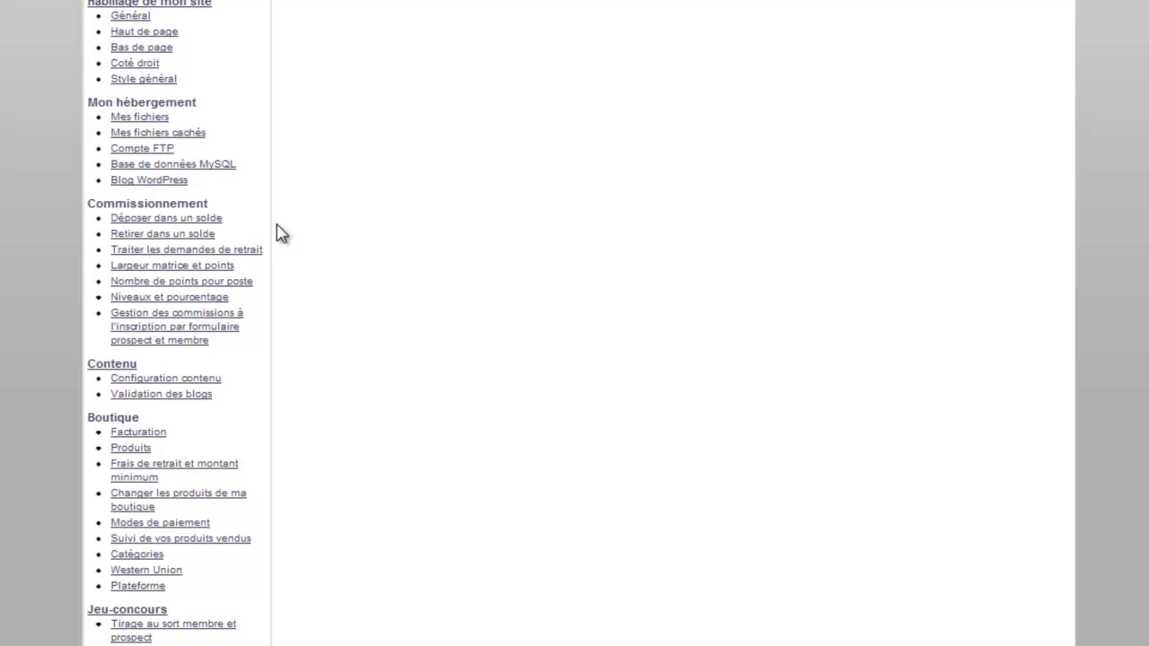
click(214, 219)
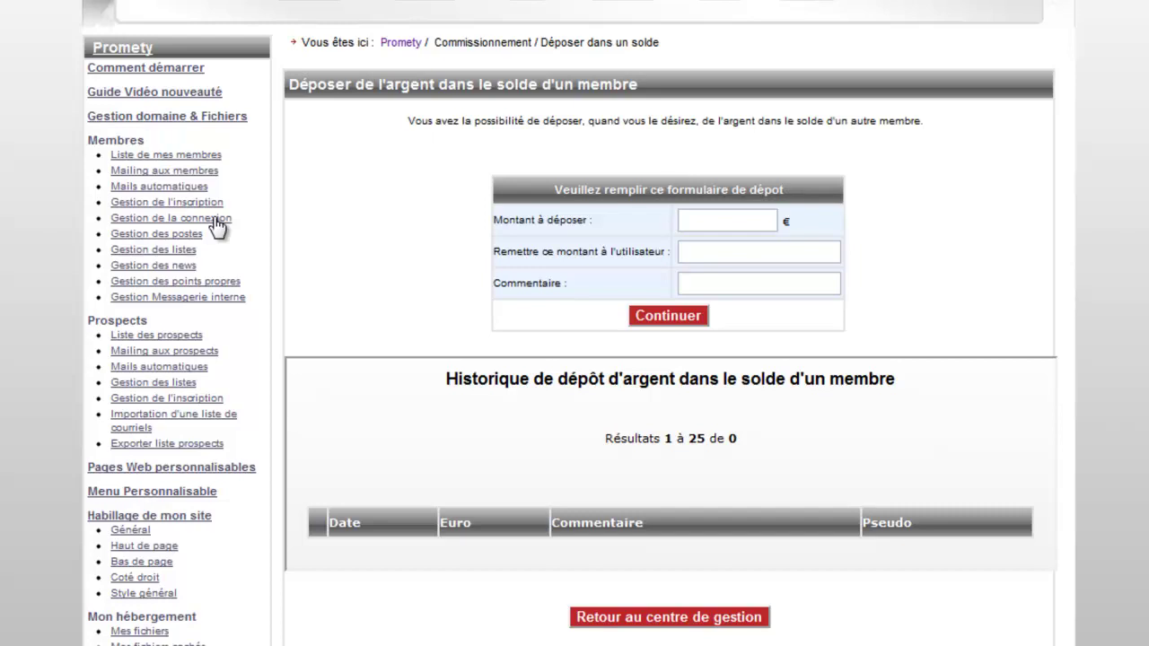
Fill in a 5 € deposit for a member with comment 'Merci d'avoir vendu un livre' and submit
click(716, 220)
text(5)
click(836, 255)
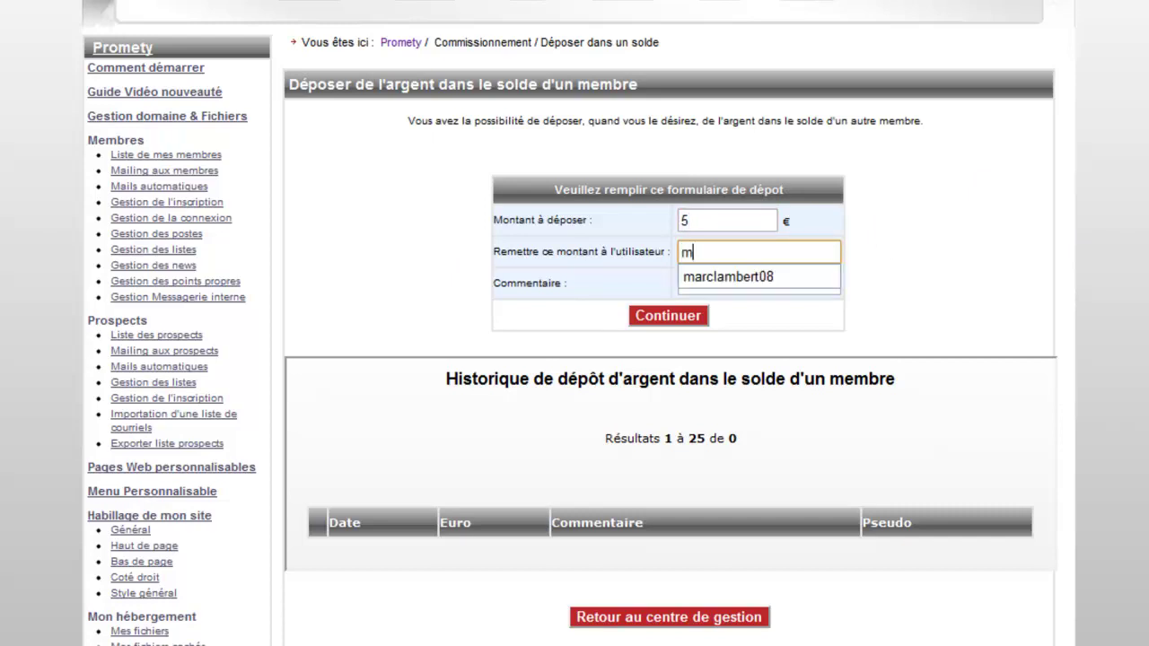
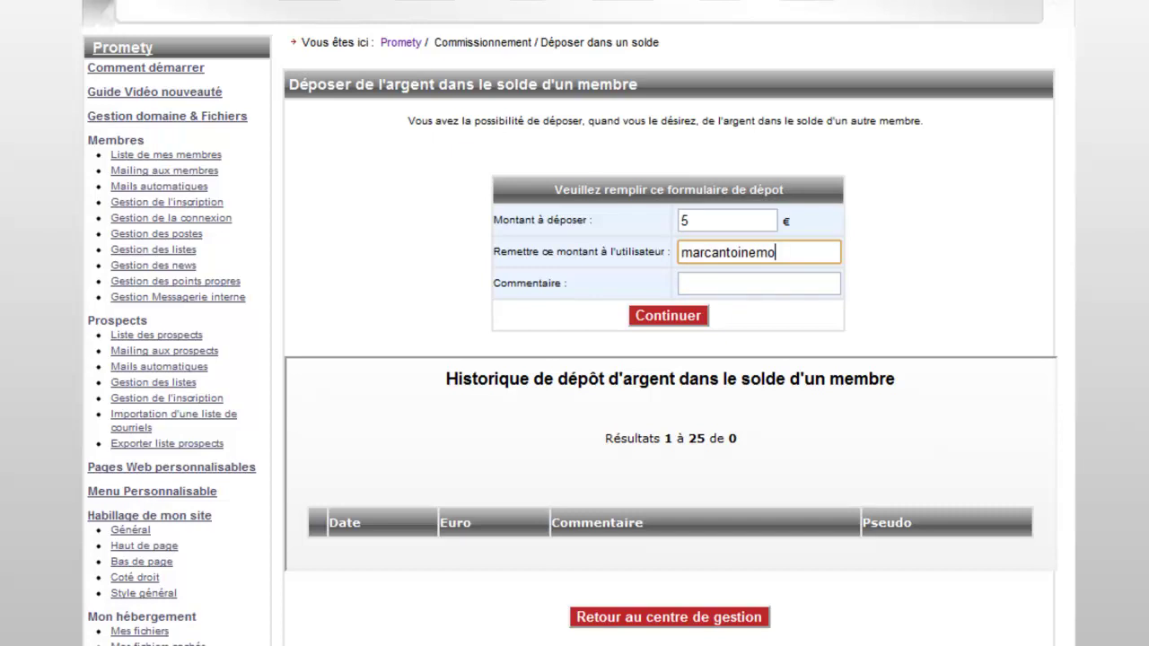
key(Tab)
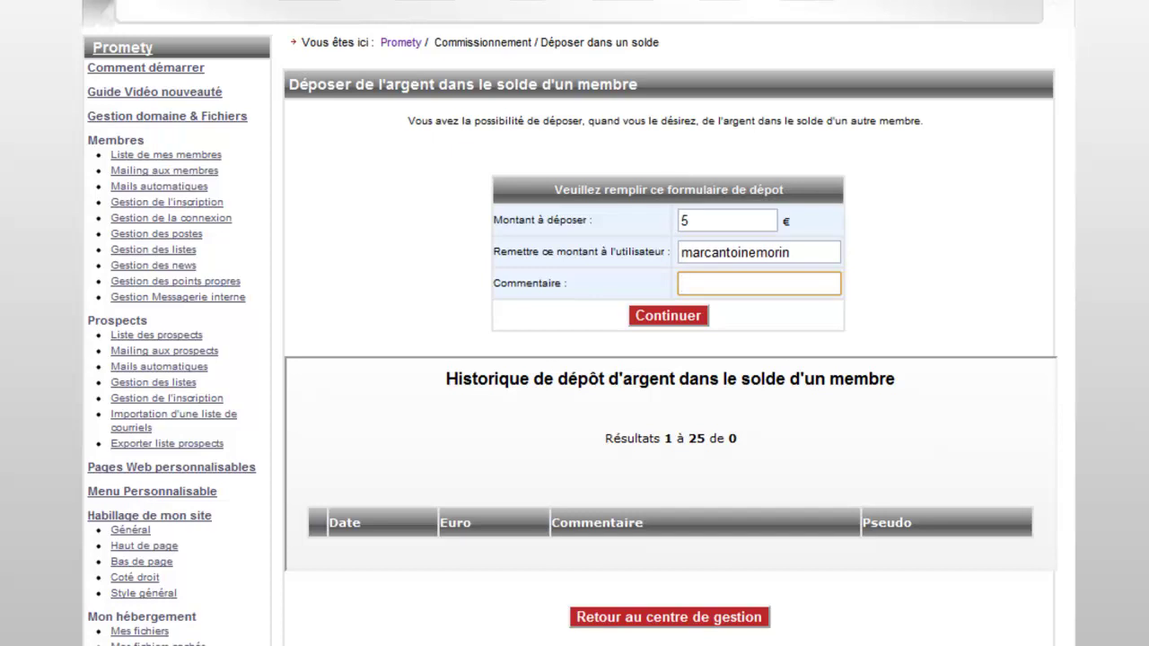
text(Merci d'avoir ven)
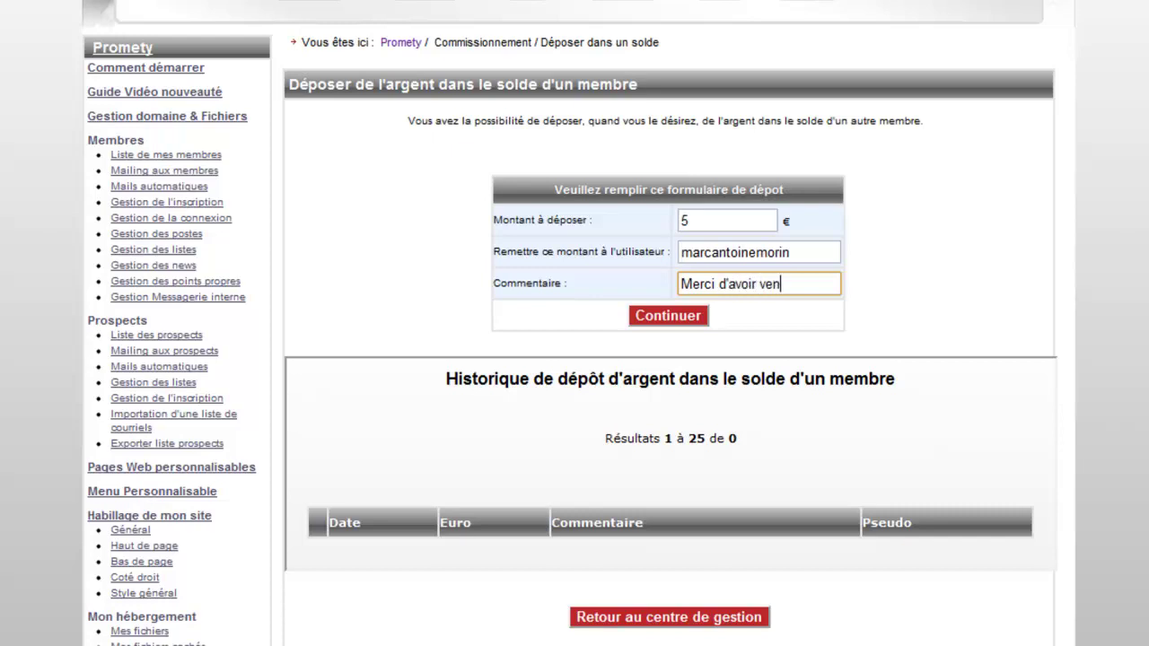
text(du un livre)
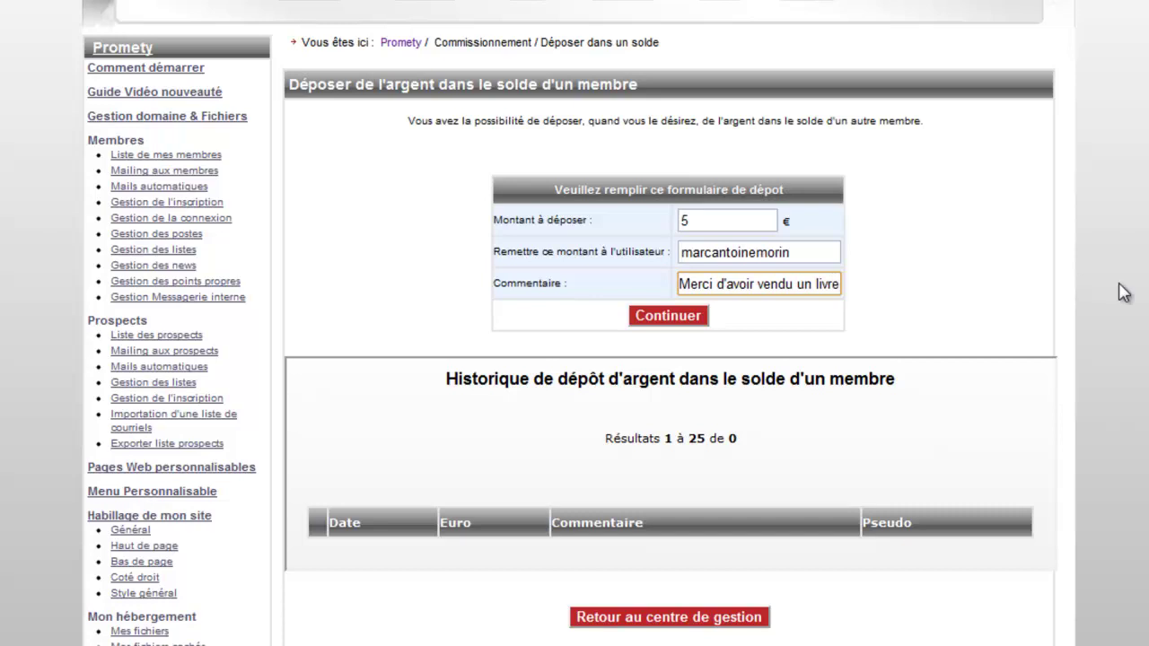
click(687, 319)
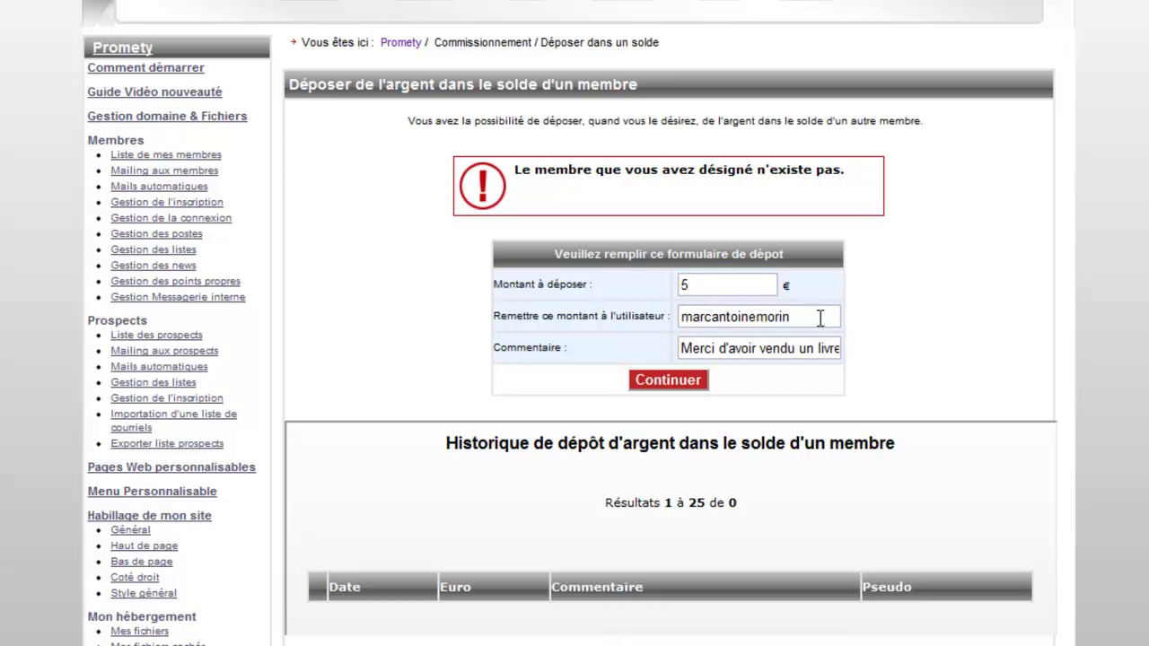
Replace the rejected recipient username with the correct suggested member and resubmit
drag(821, 316, 431, 322)
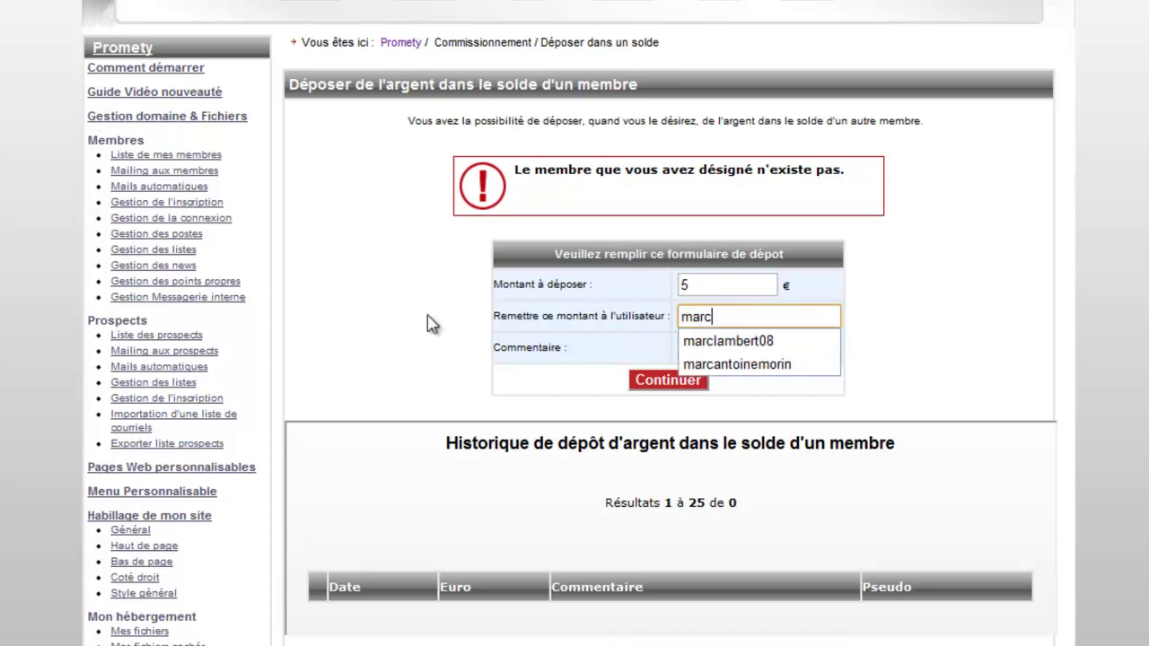
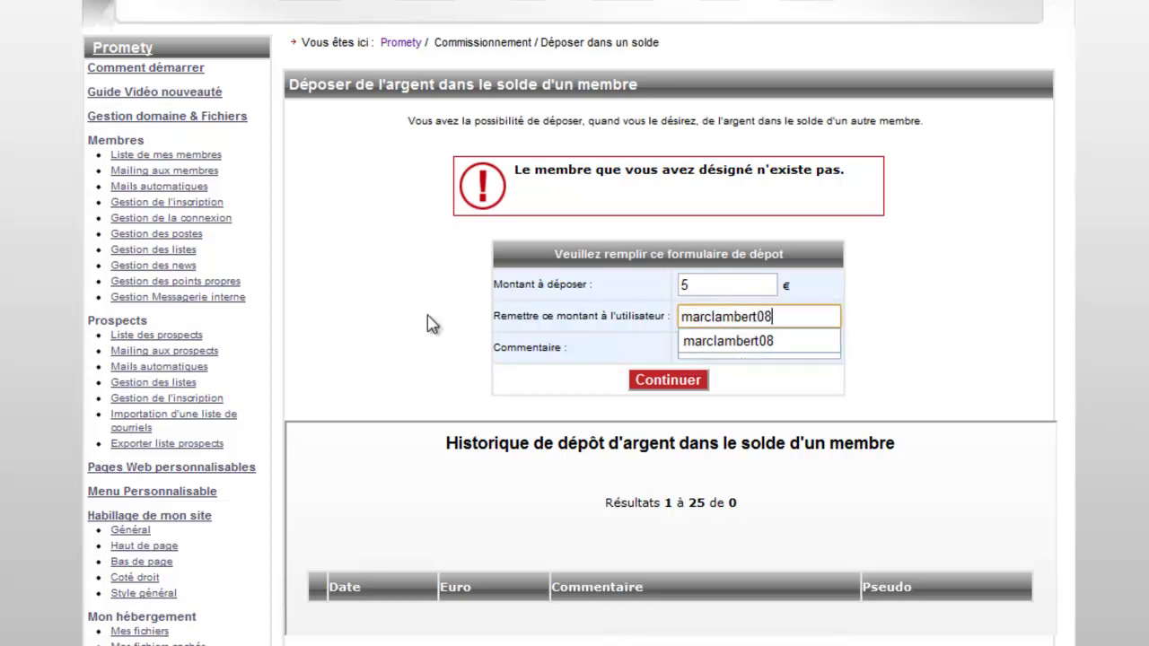
key(Down)
click(841, 437)
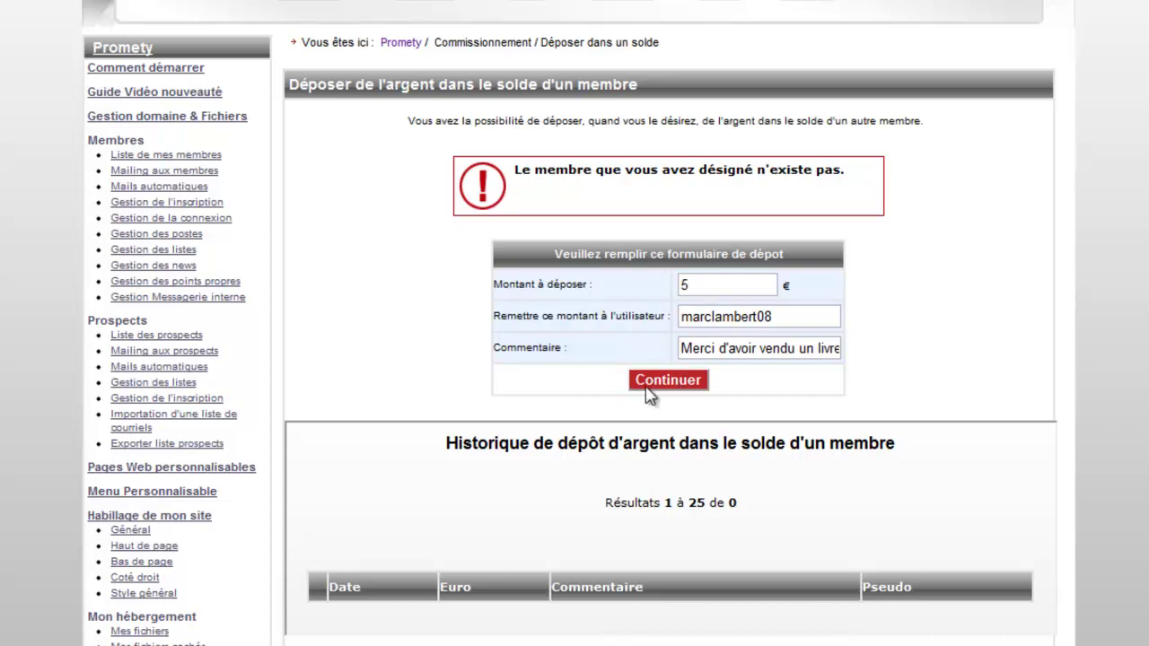
click(673, 384)
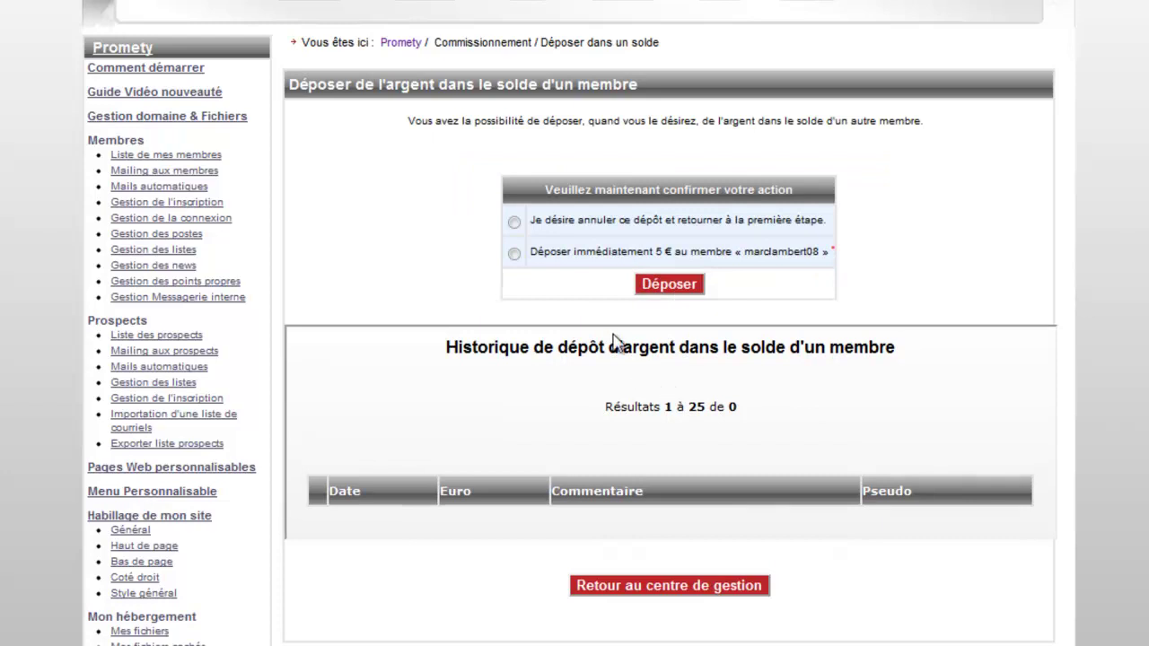
Choose 'Déposer immédiatement 5 €' and carry out the deposit
click(516, 255)
click(652, 291)
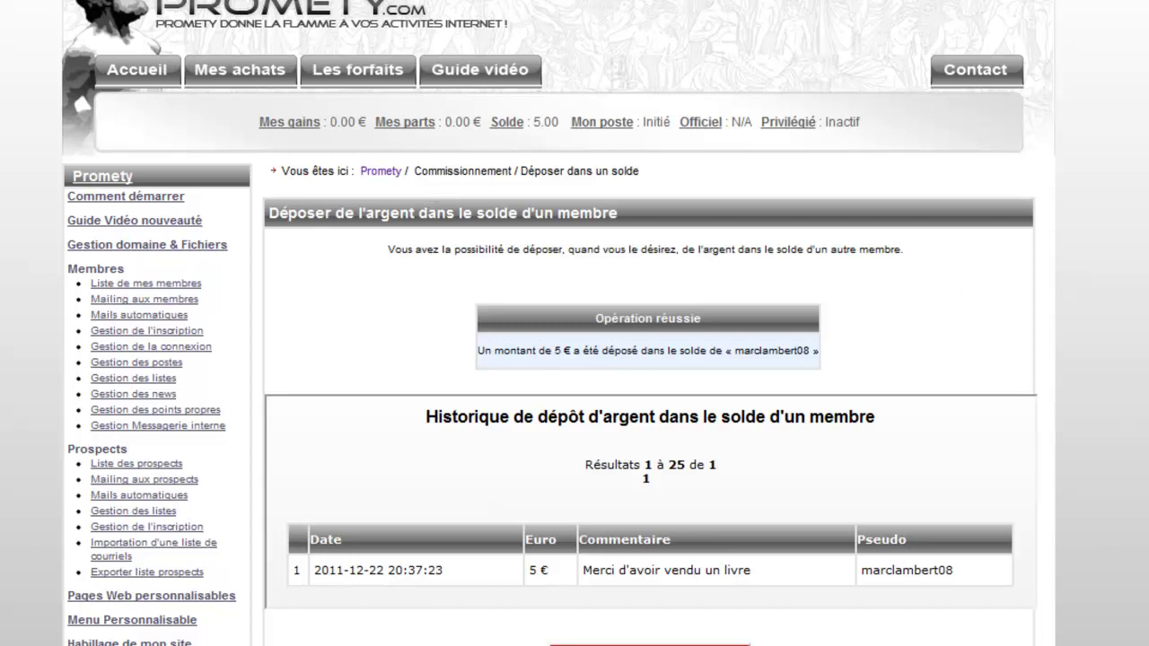
scroll(575, 359, down, 2)
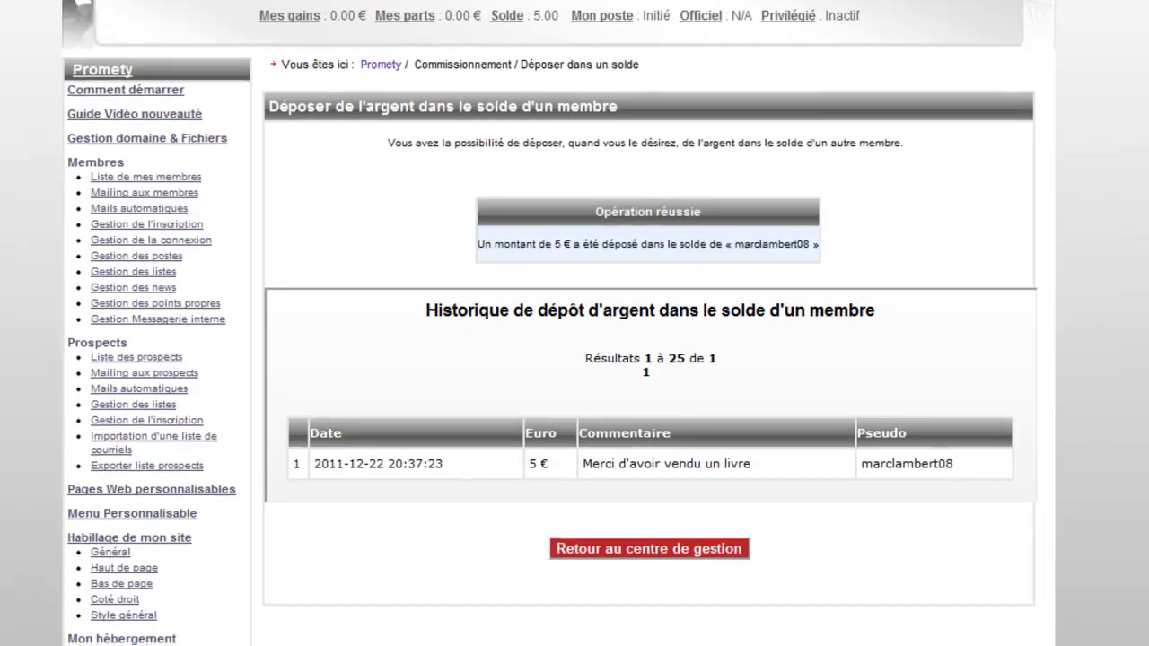
scroll(461, 592, down, 4)
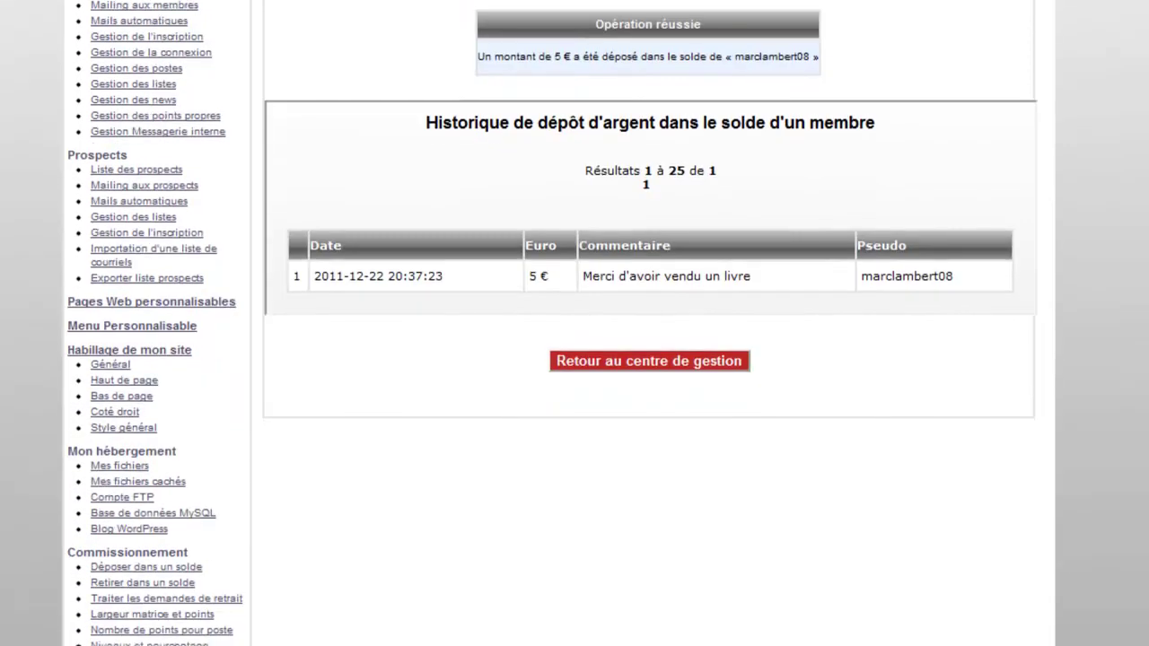
On Retirer dans un solde, withdraw 5 € from the member with reason 'J'ai fait une erreur.' and confirm
click(160, 585)
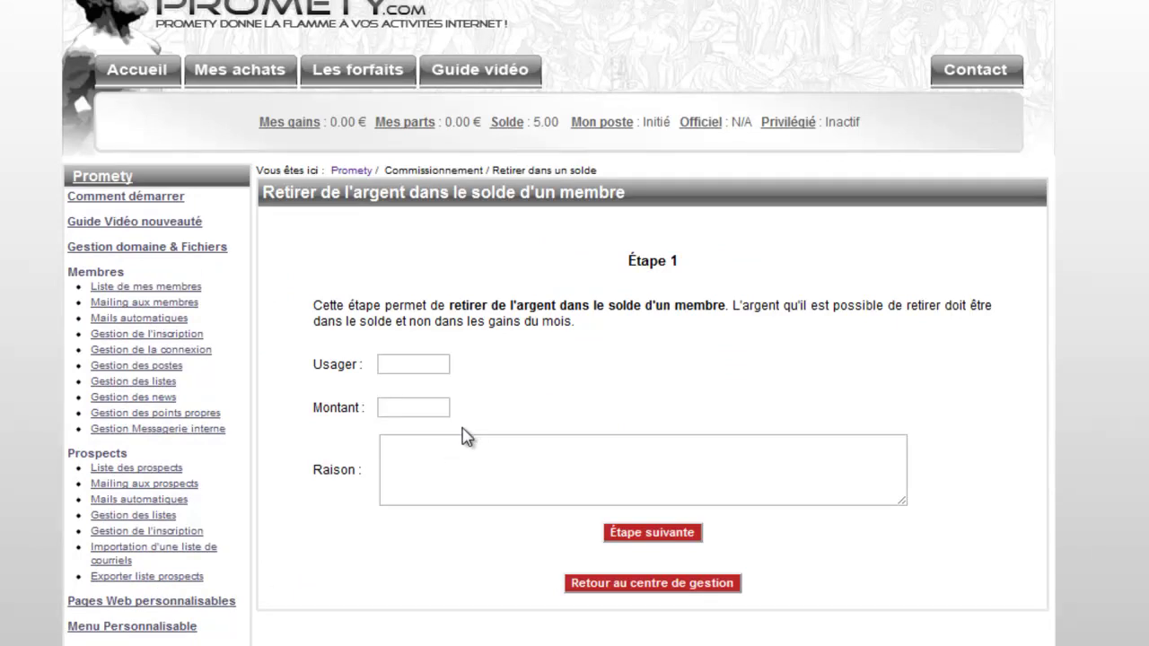
click(427, 364)
text(marc)
click(459, 386)
click(430, 407)
text(5)
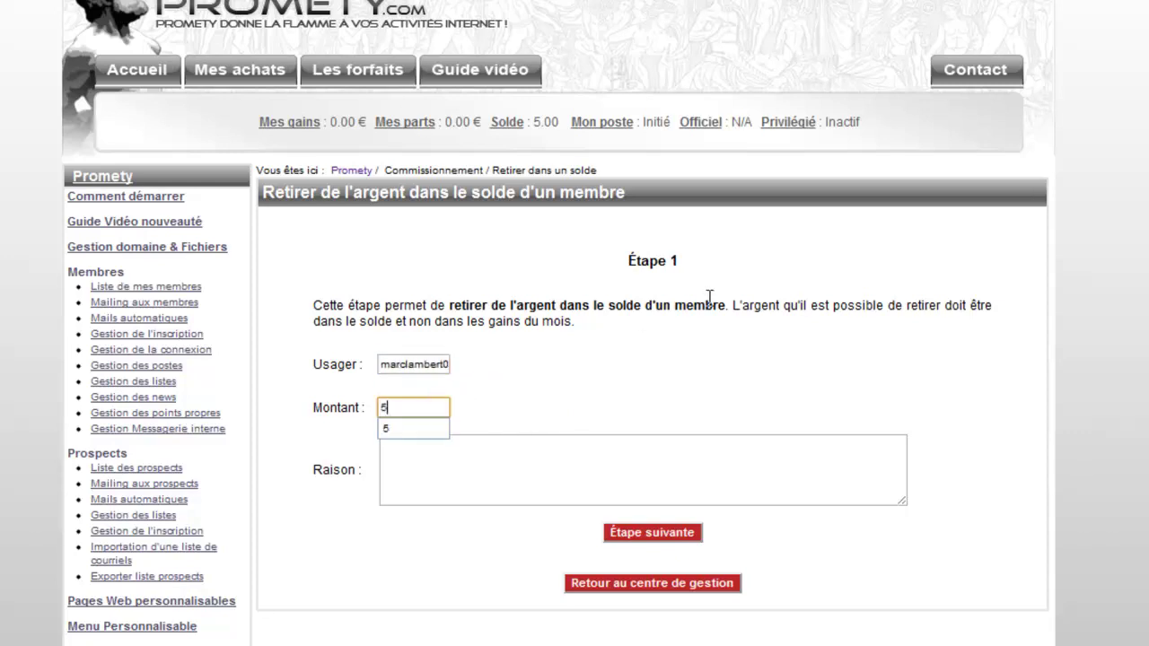
click(734, 445)
text(J'a)
key(BackSpace)
key(BackSpace)
text(i fait une er)
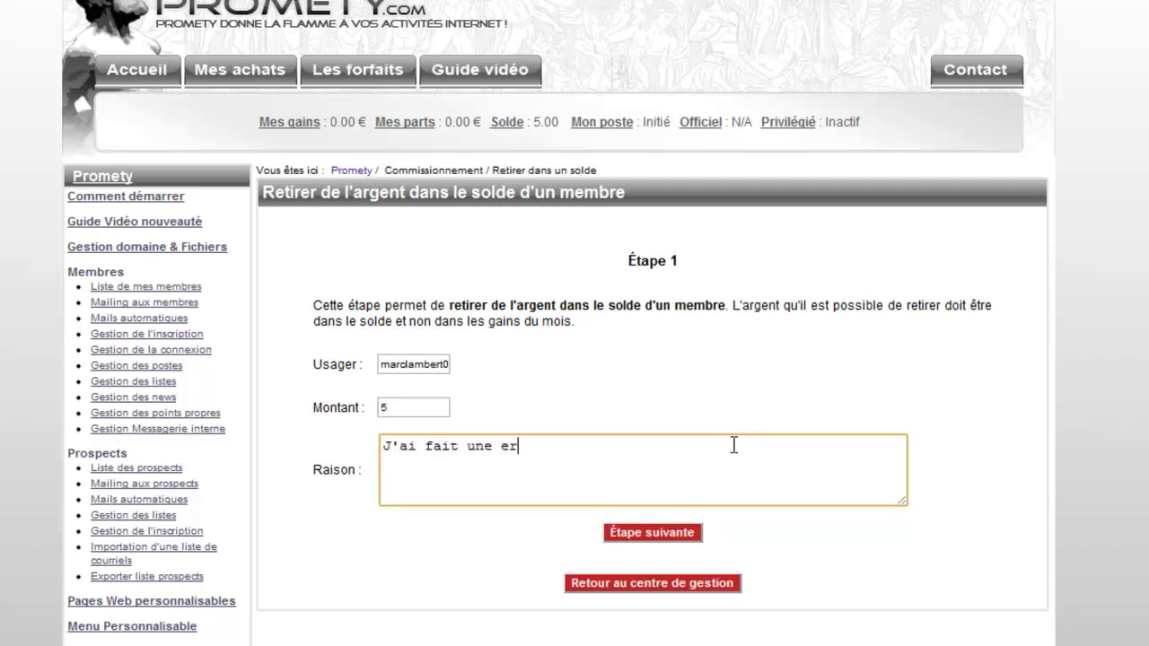
text(reur.)
click(652, 533)
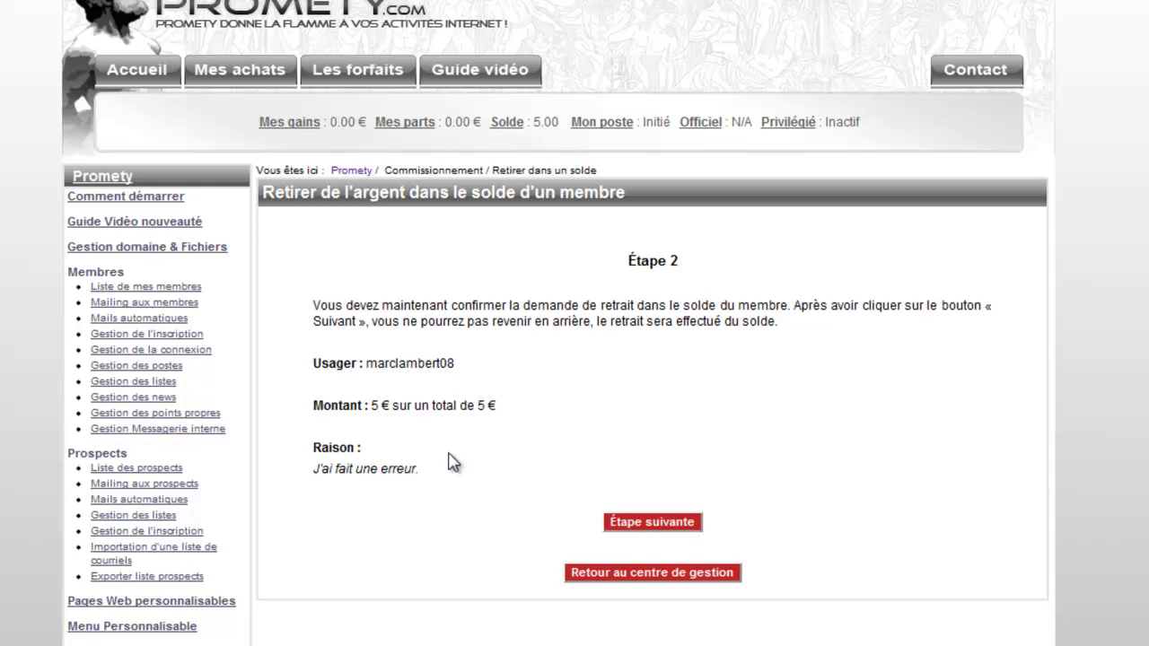
click(690, 521)
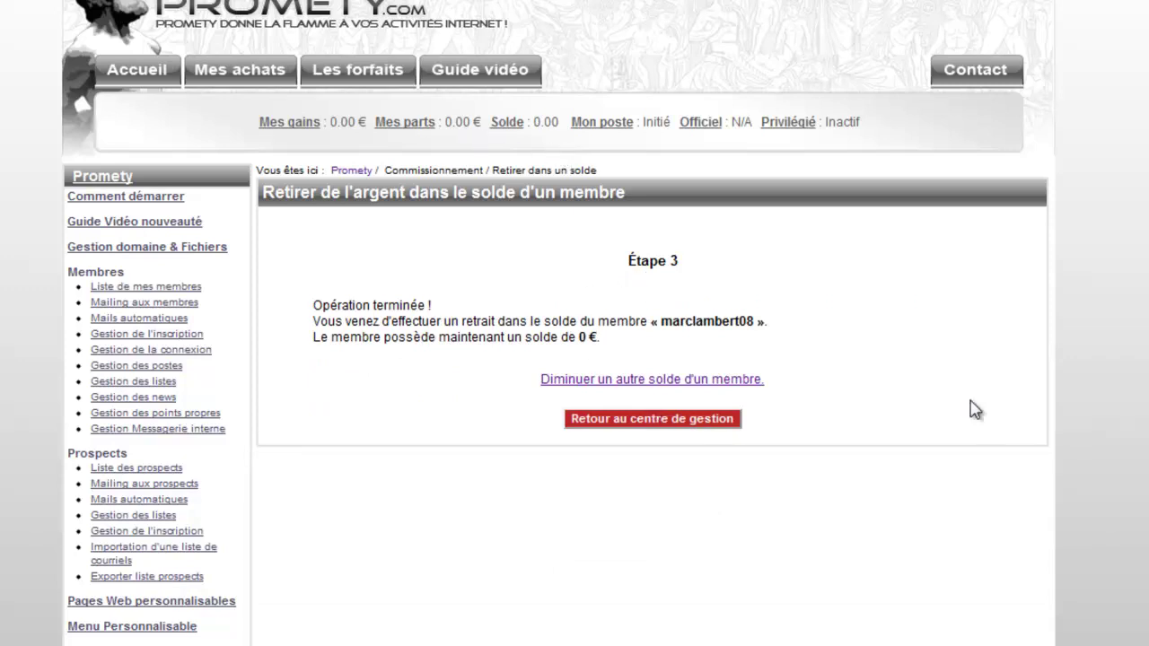
scroll(679, 418, down, 1)
scroll(680, 419, down, 3)
scroll(680, 418, down, 1)
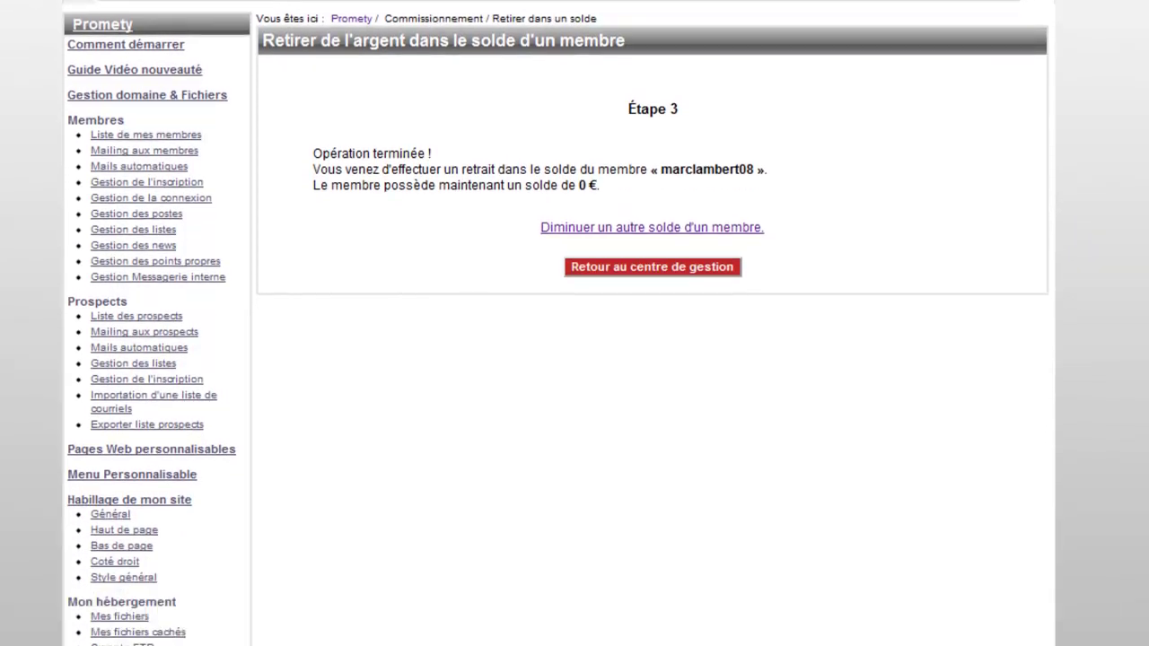
scroll(680, 418, down, 1)
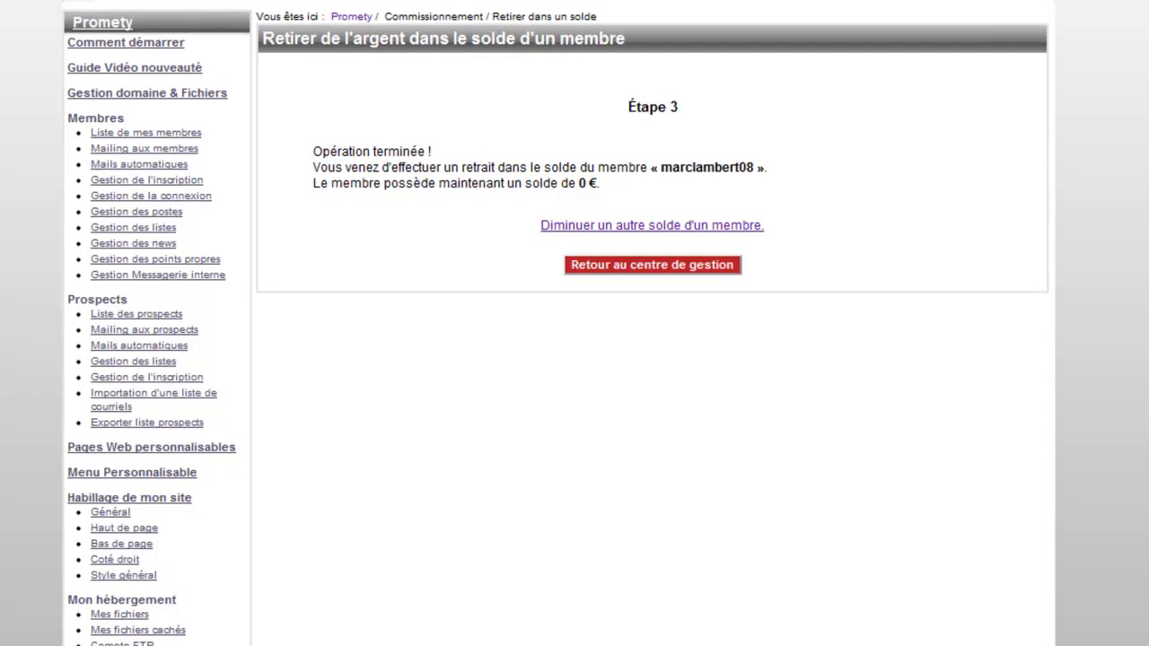
scroll(554, 323, down, 5)
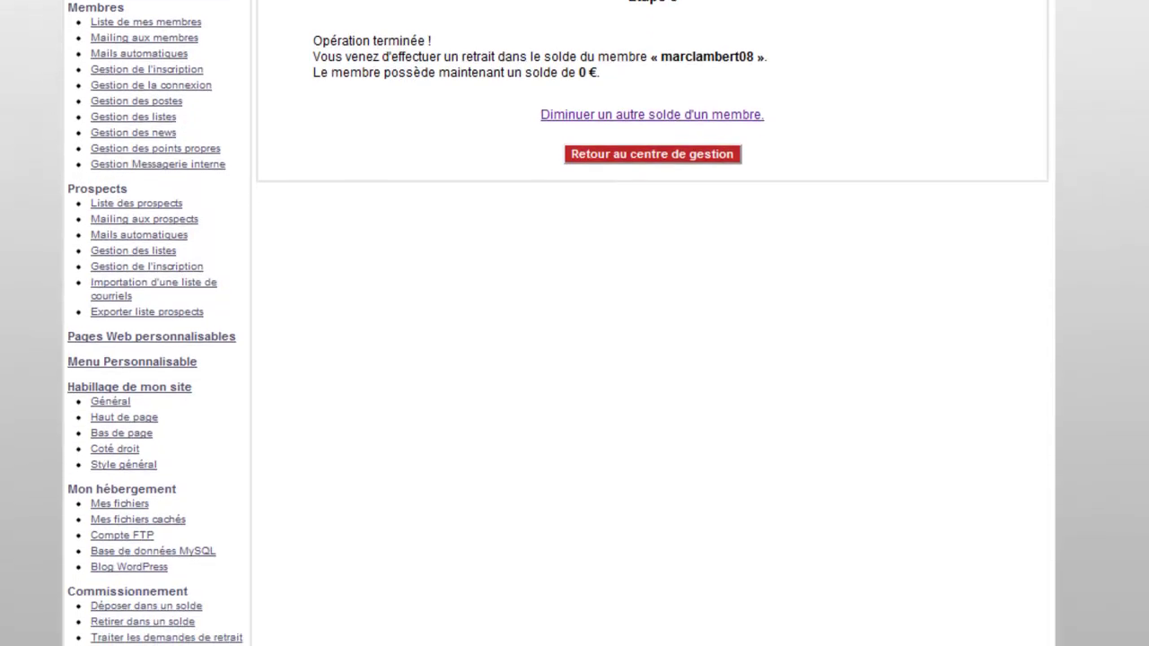
scroll(555, 324, down, 4)
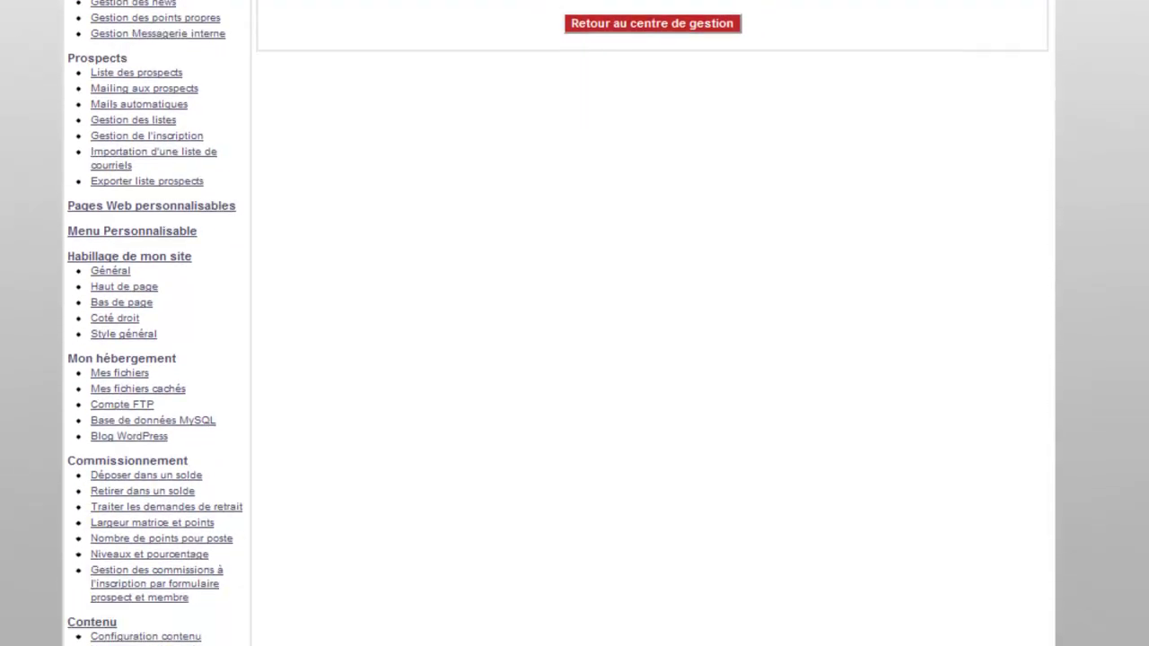
scroll(555, 323, down, 6)
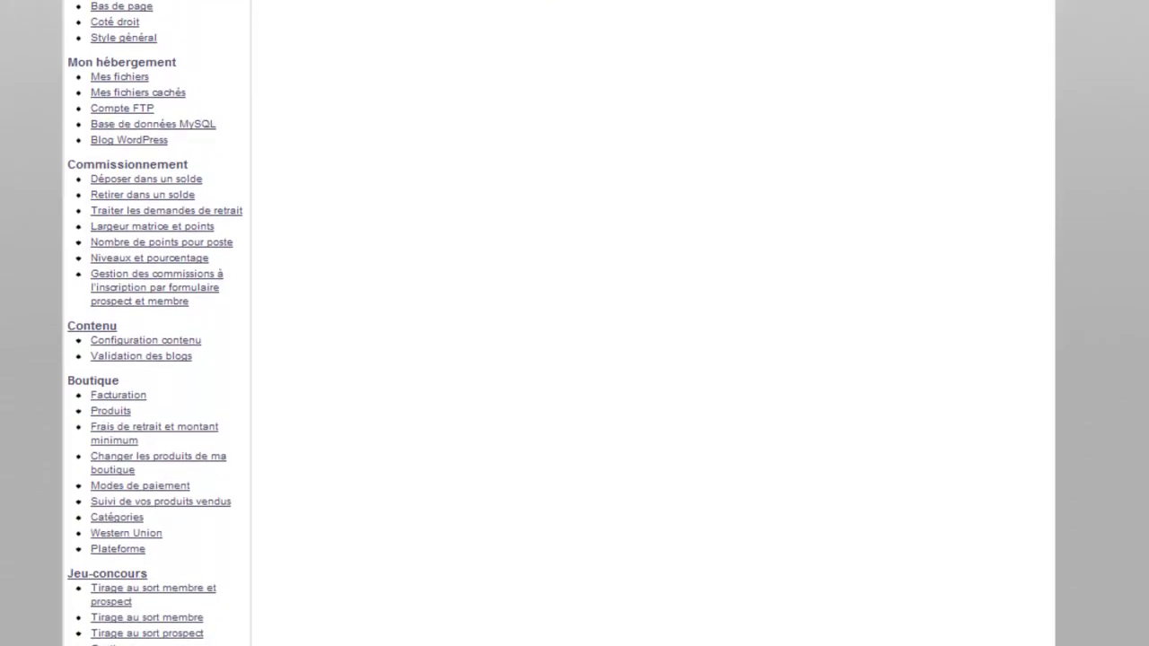
scroll(799, 348, down, 4)
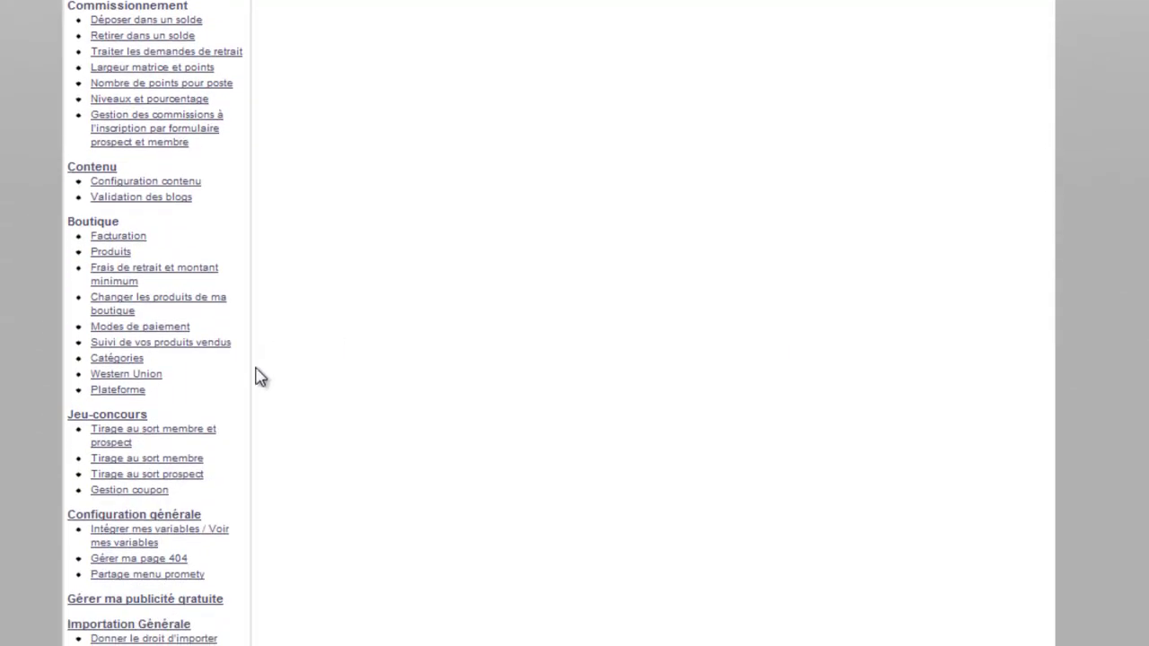
Run a member-and-prospect prize draw on Liste des membres and confirm it
click(195, 435)
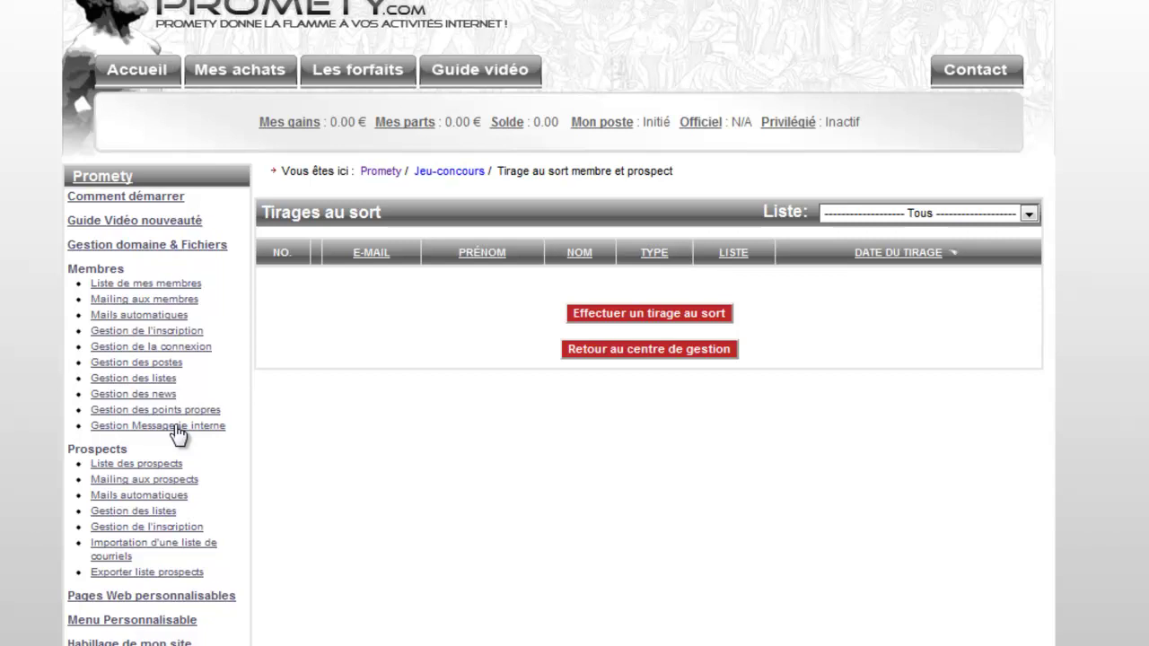
click(866, 213)
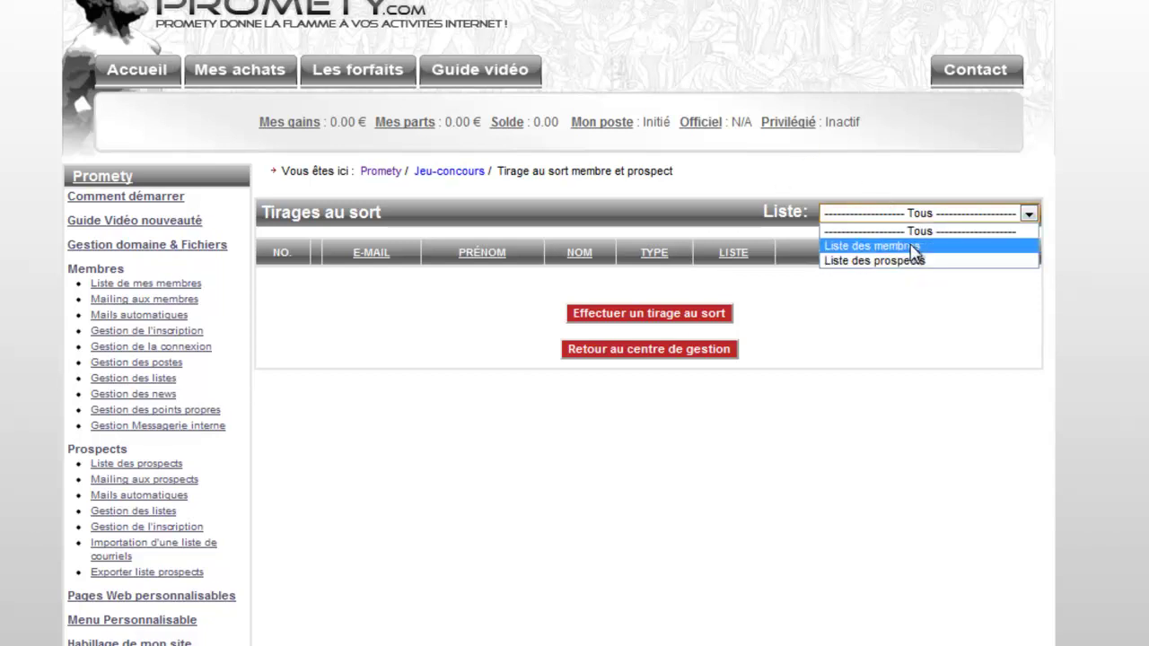
click(942, 247)
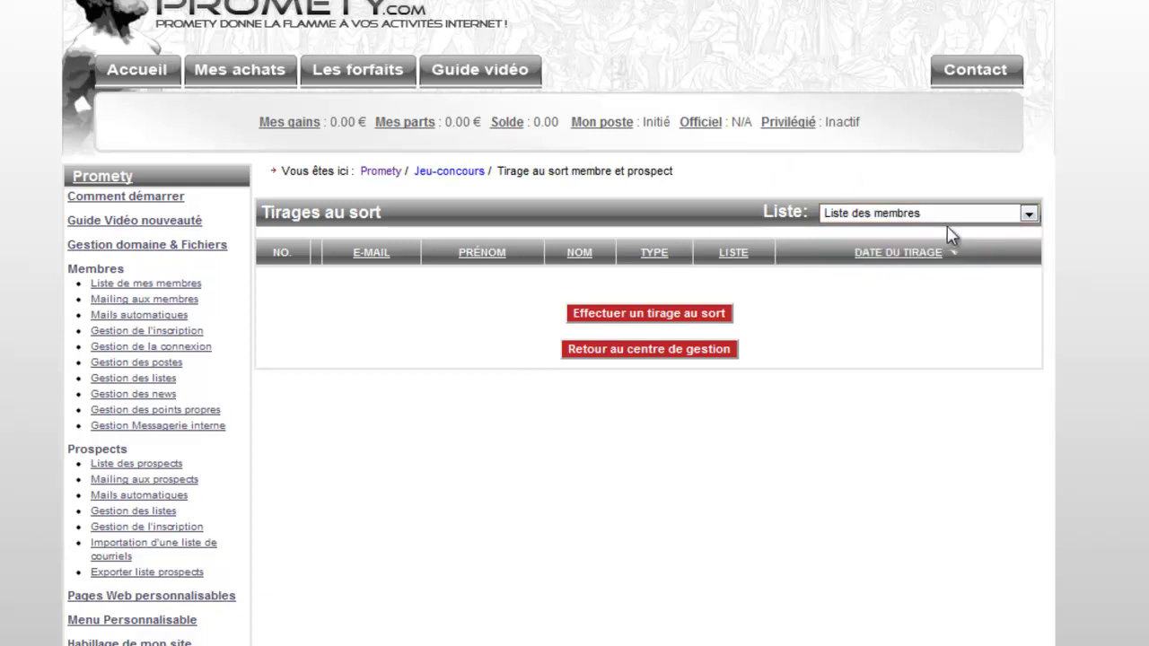
click(1003, 216)
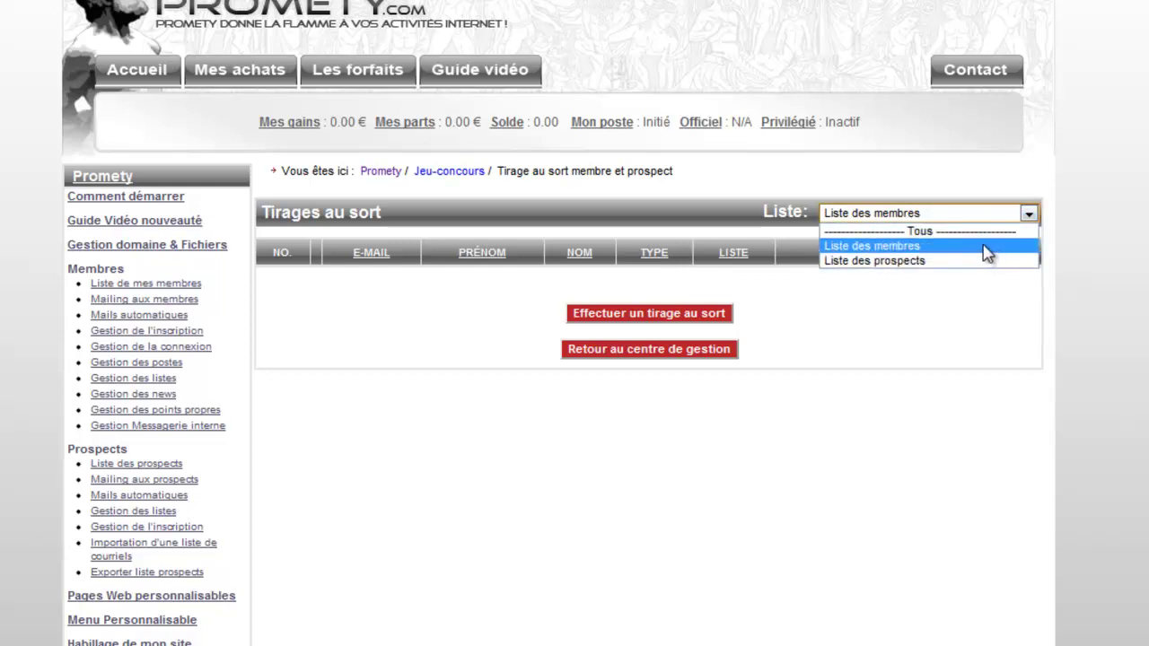
click(993, 247)
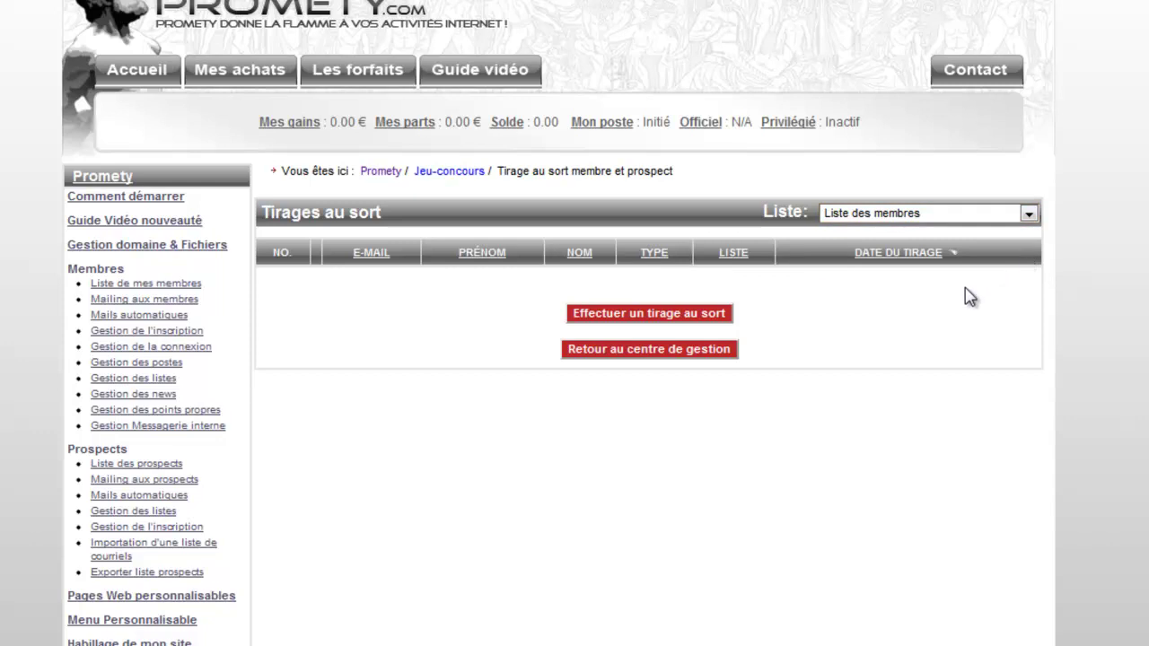
click(696, 321)
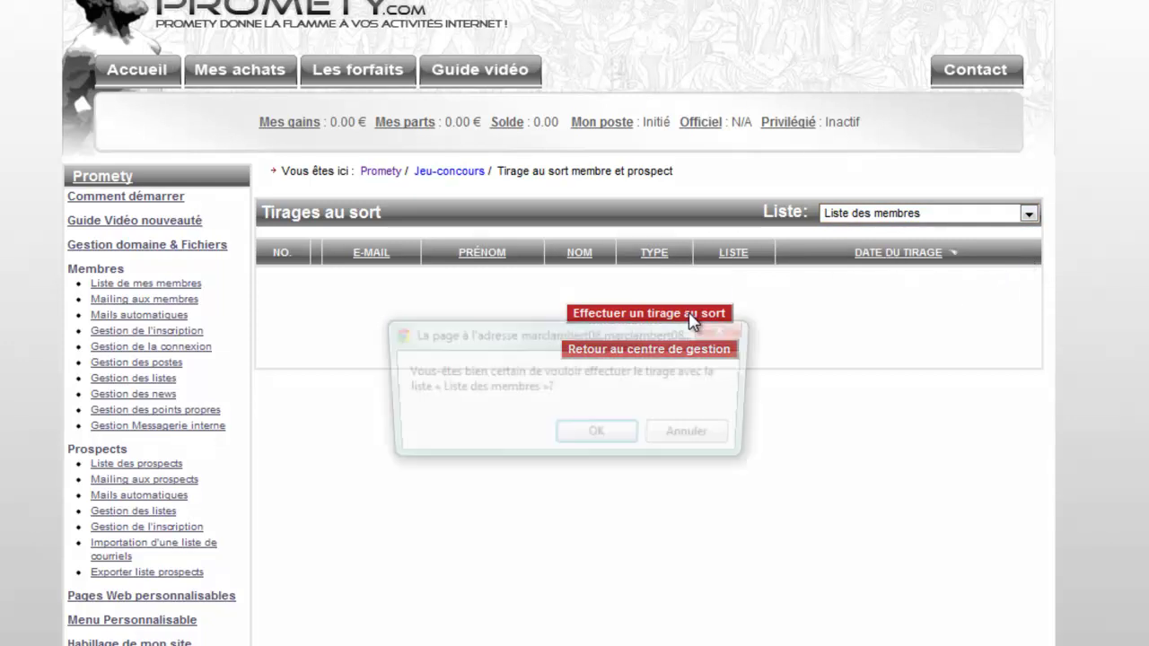
click(598, 438)
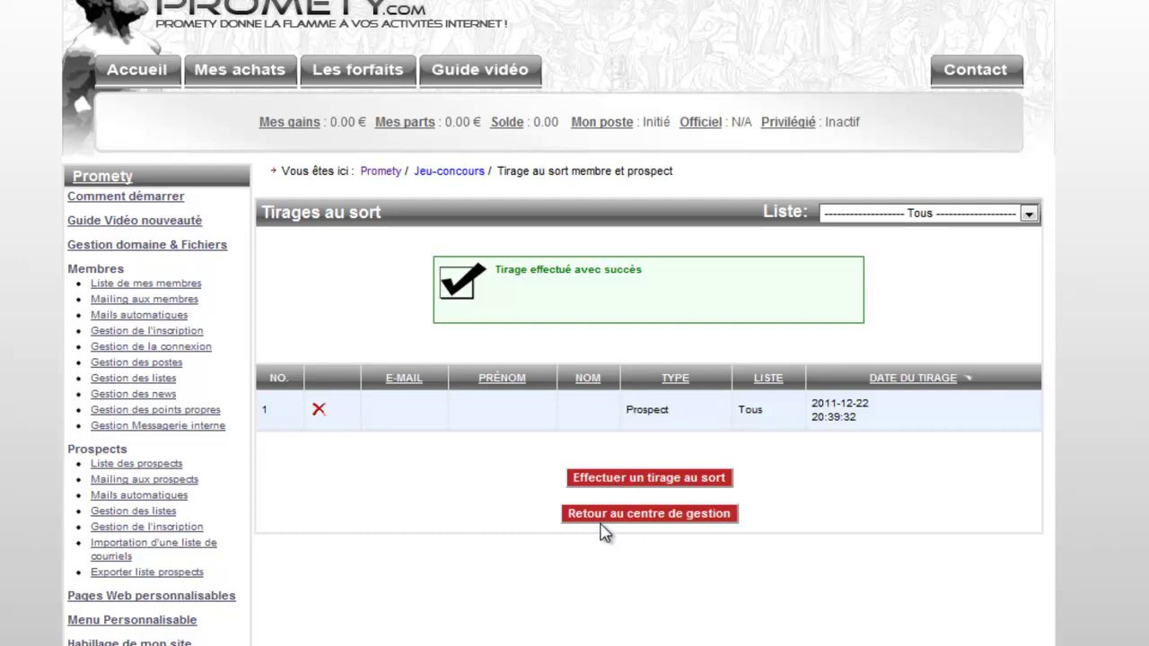
Return to the management centre and open Importation d'une liste de courriels
click(628, 517)
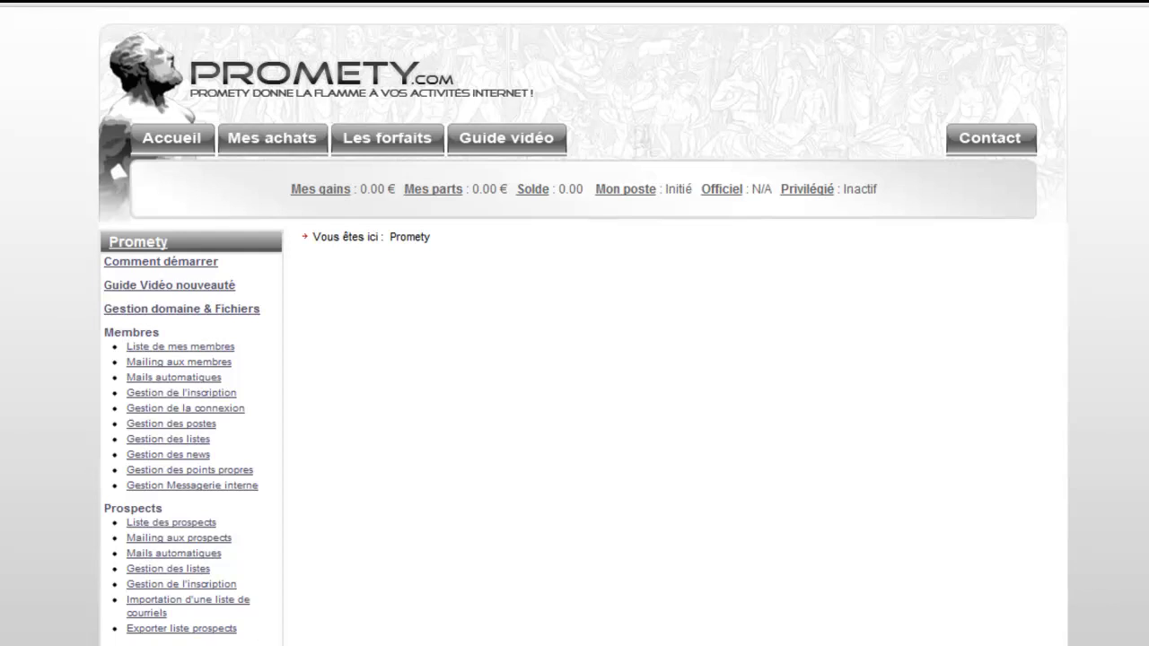
click(158, 614)
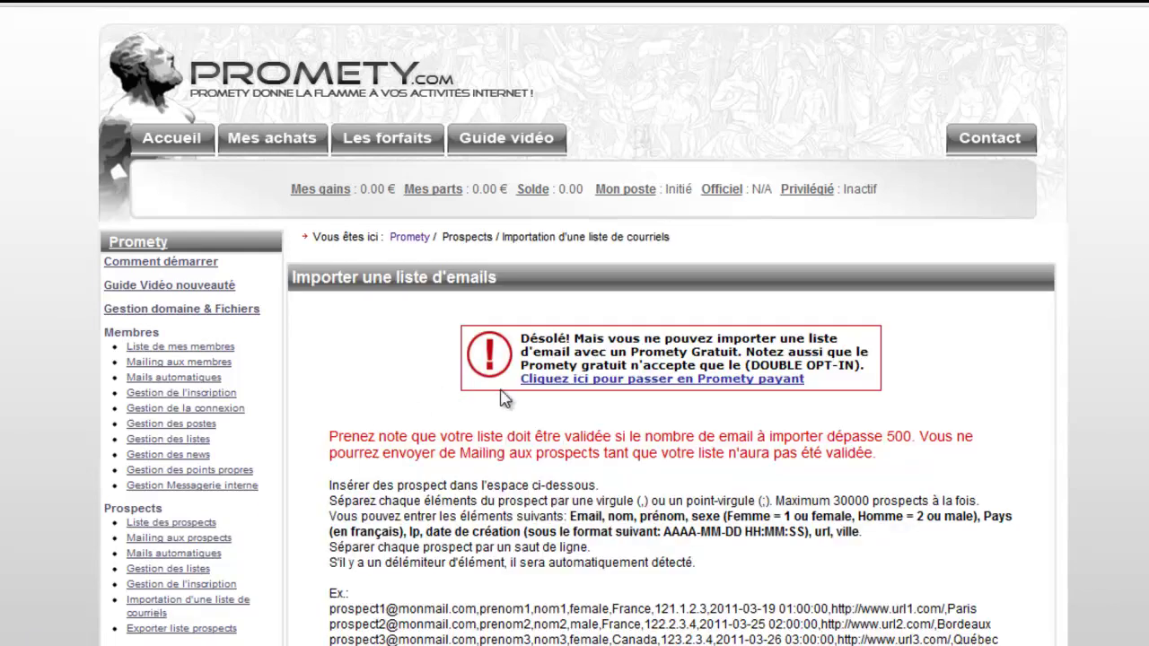
scroll(781, 476, down, 3)
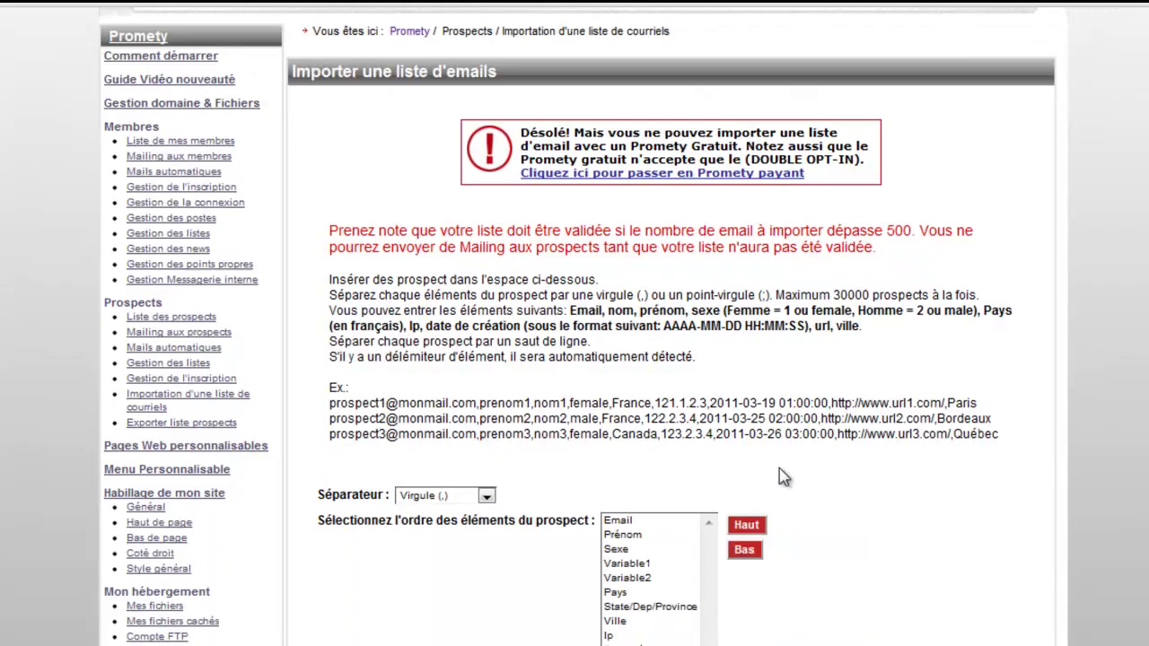
scroll(781, 476, down, 1)
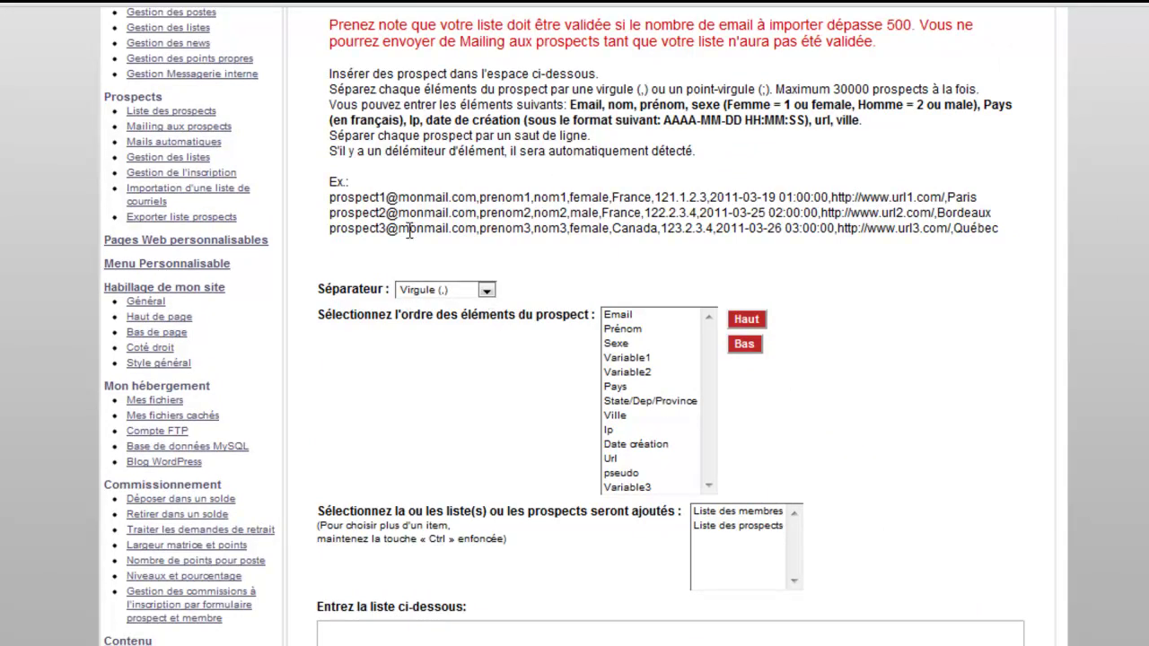
scroll(408, 231, down, 1)
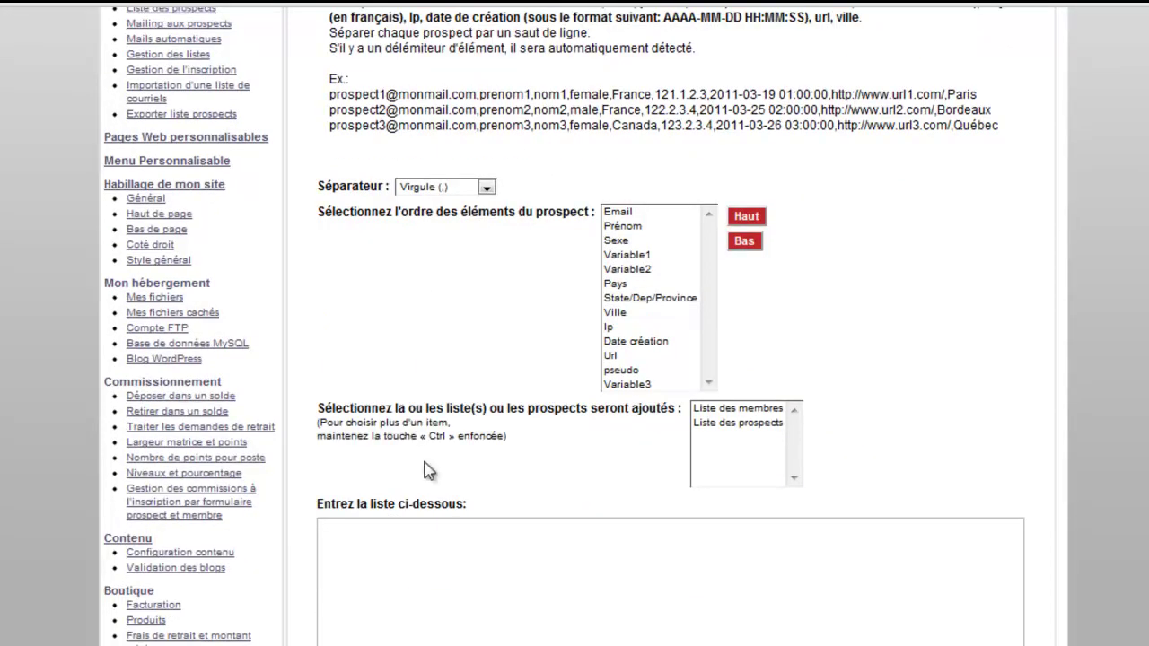
click(471, 535)
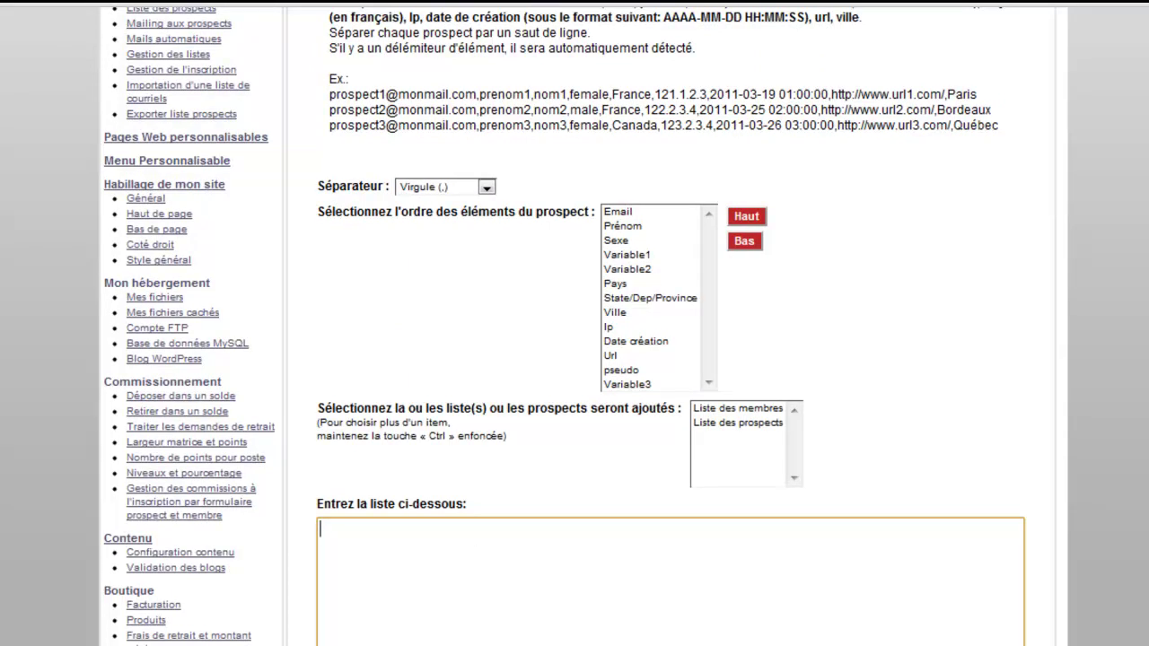
scroll(983, 154, up, 1)
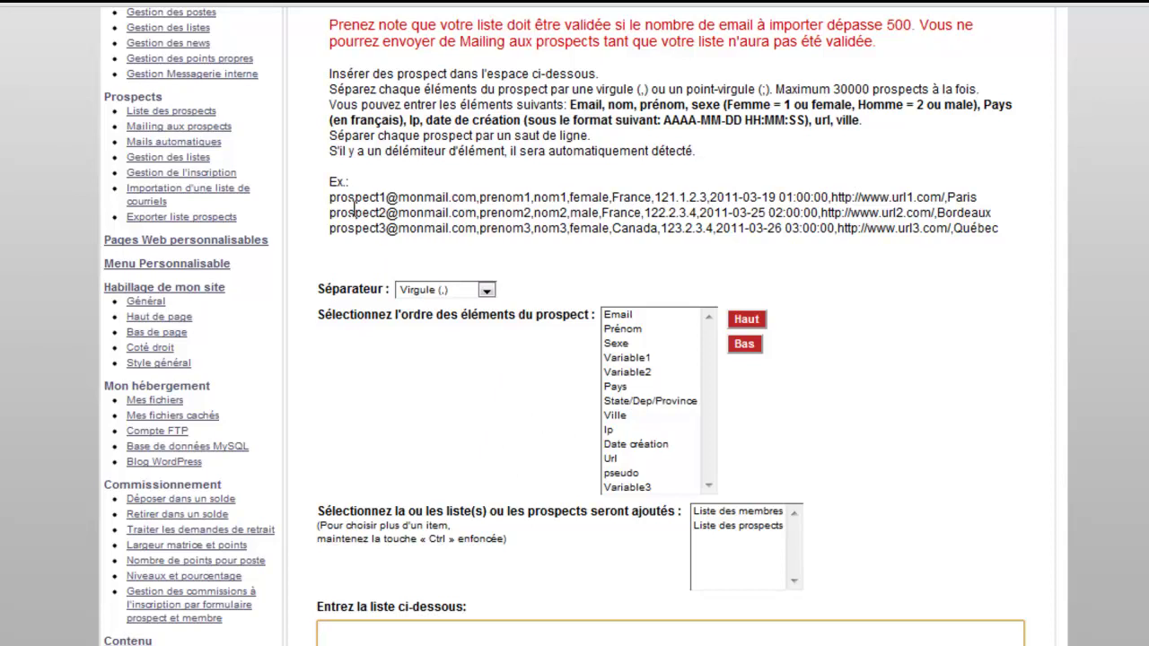
click(486, 196)
click(544, 196)
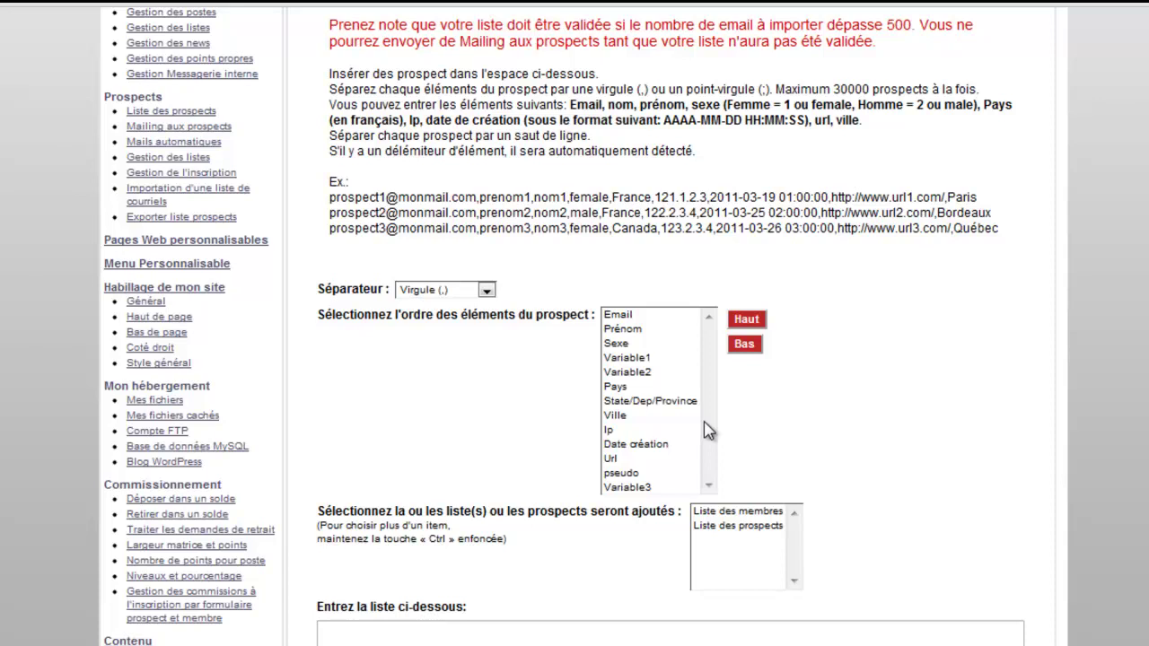
click(488, 292)
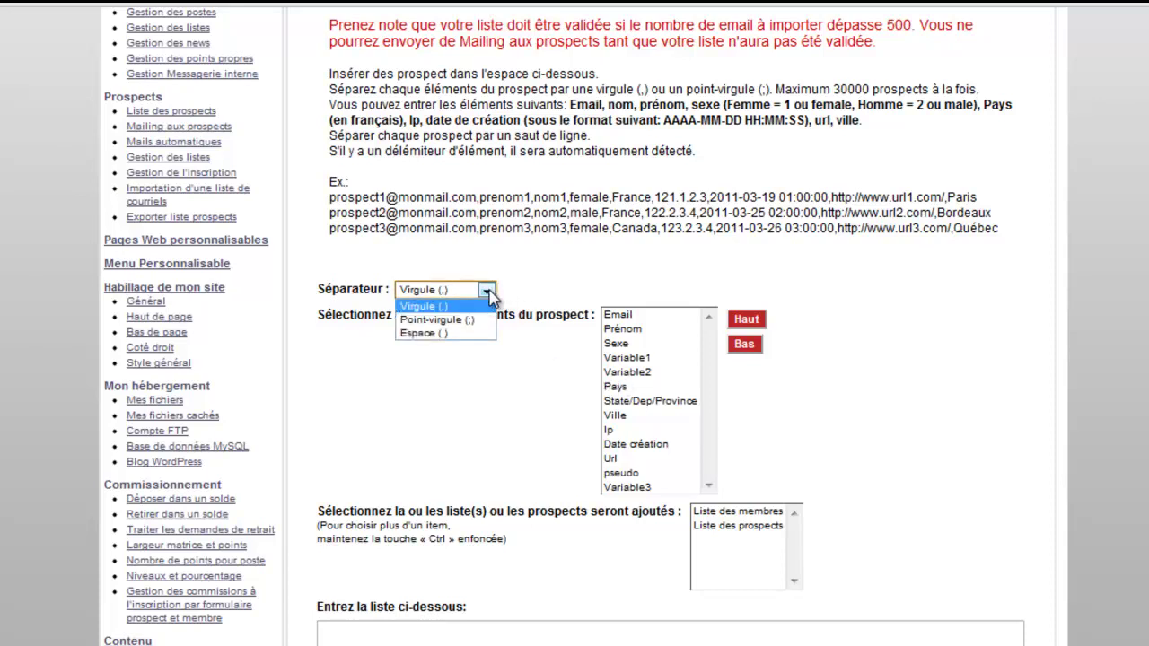
click(470, 309)
click(466, 635)
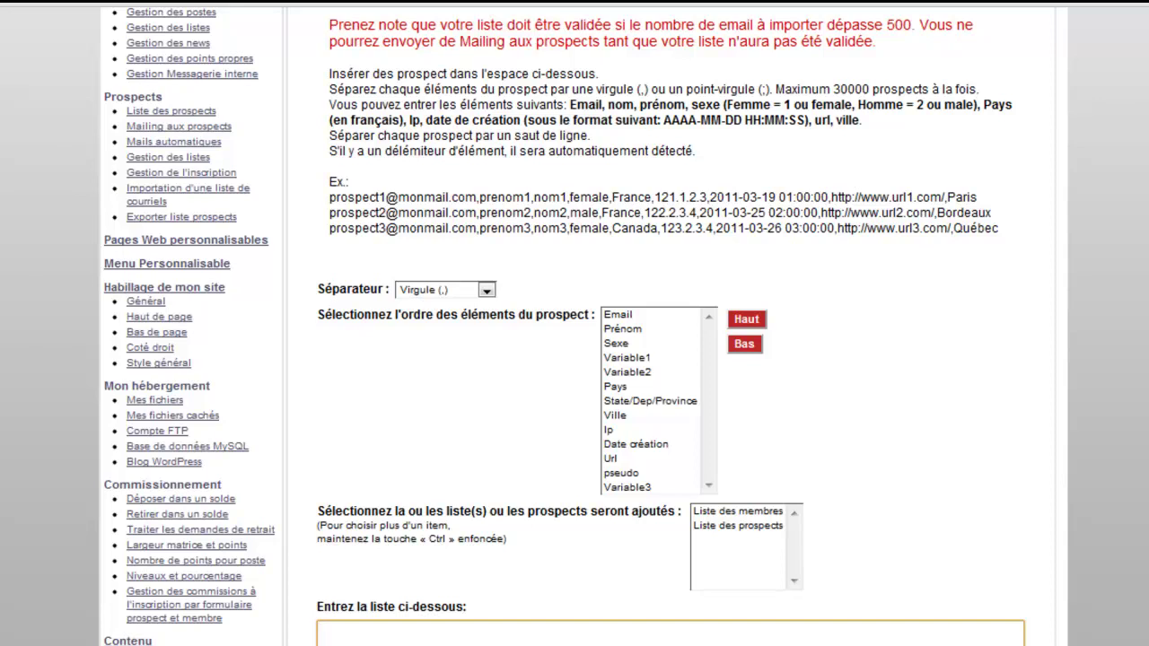
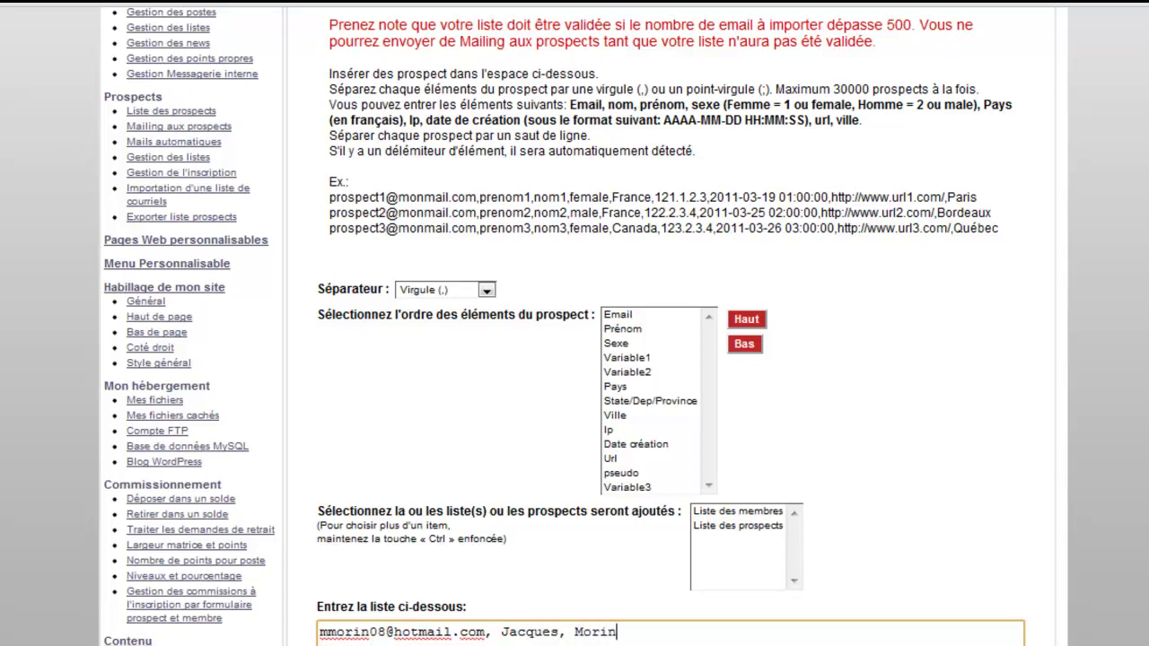
text(e)
text(, Canada)
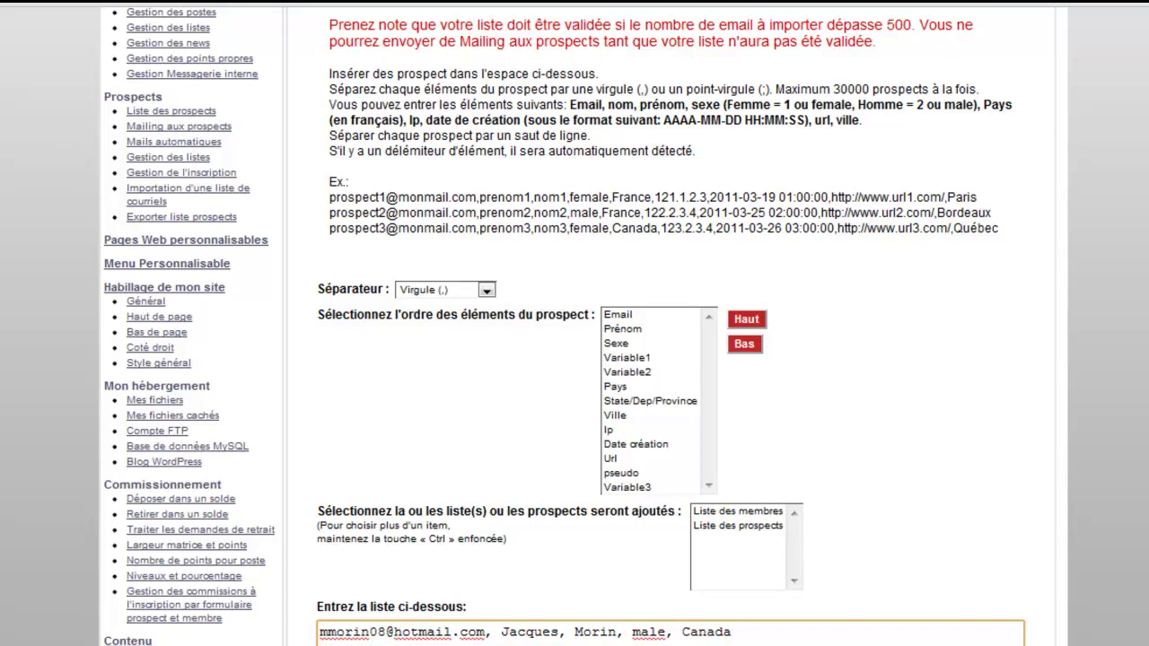
text(, )
text(254-845.0.4)
key(Left)
key(Left)
key(Left)
key(Left)
key(Left)
key(BackSpace)
text(.)
key(Right)
key(Right)
key(Right)
key(Right)
key(Right)
key(Right)
text(, 2011-)
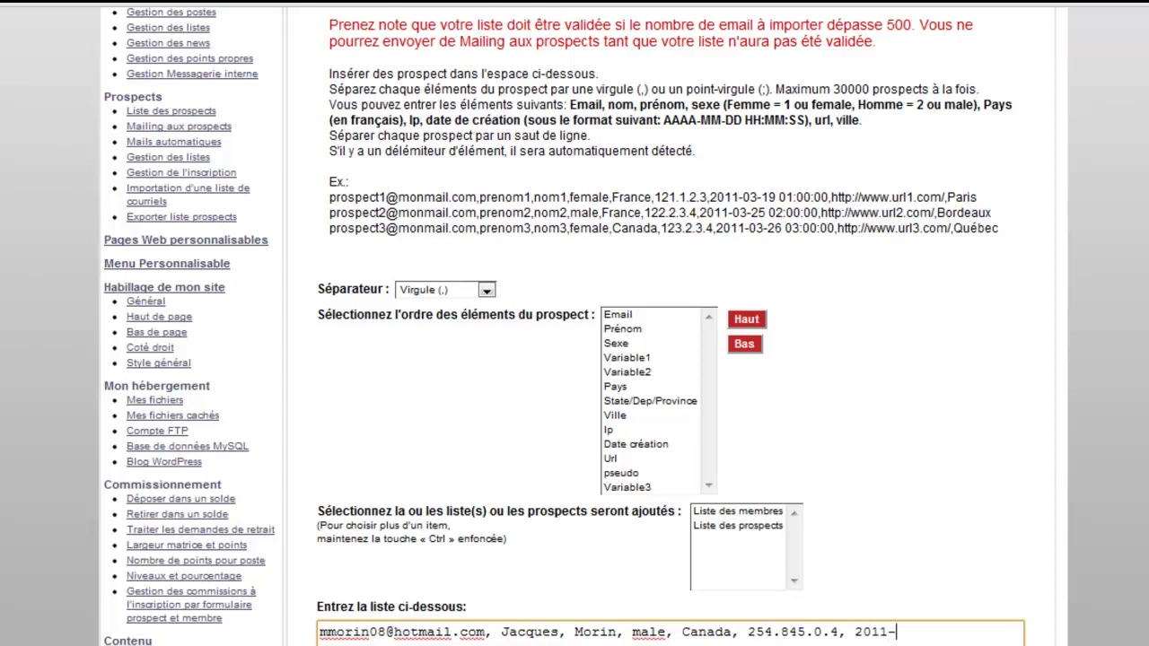
text(12-21 07:52:14)
text(,)
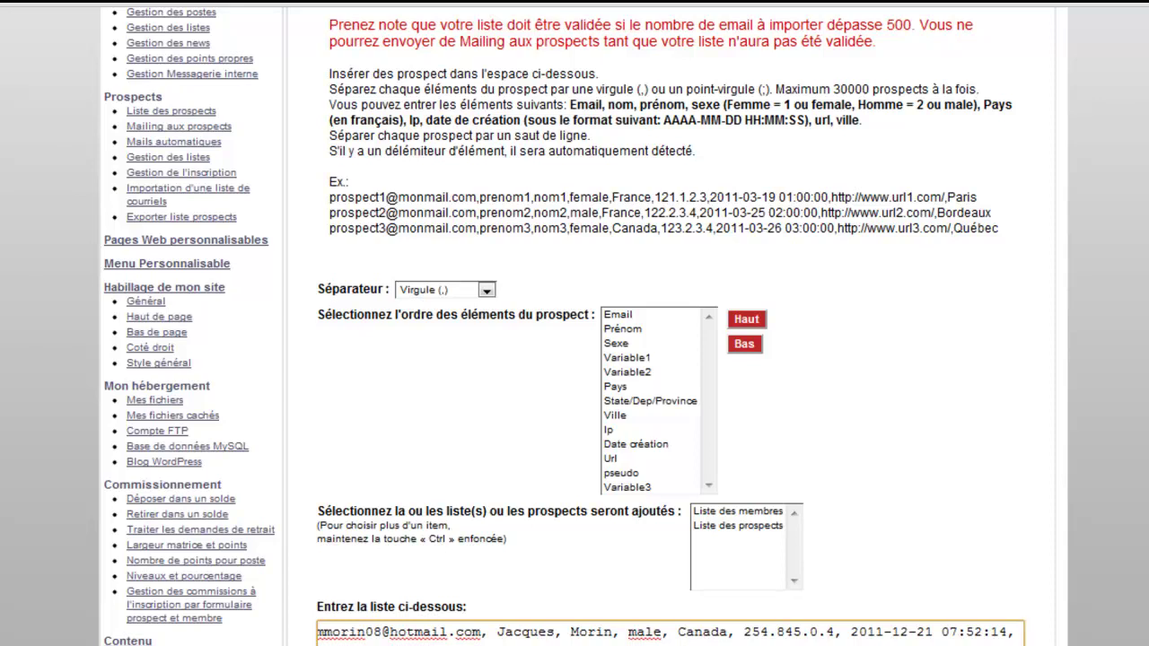
text(w)
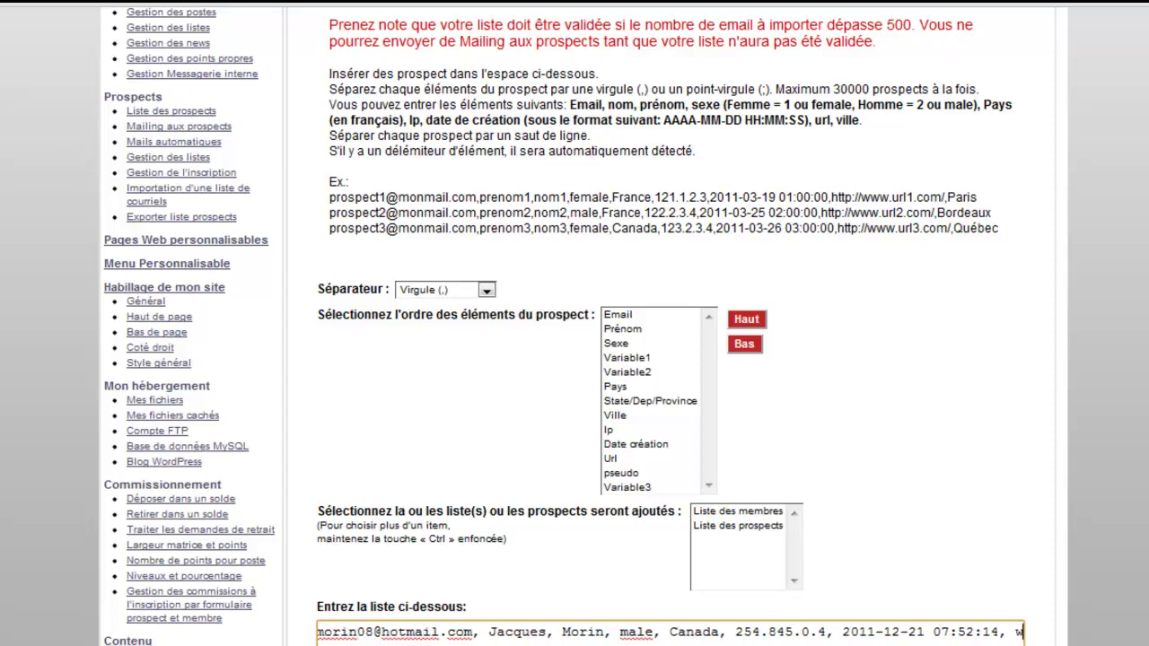
text(ww.mmorin08.com)
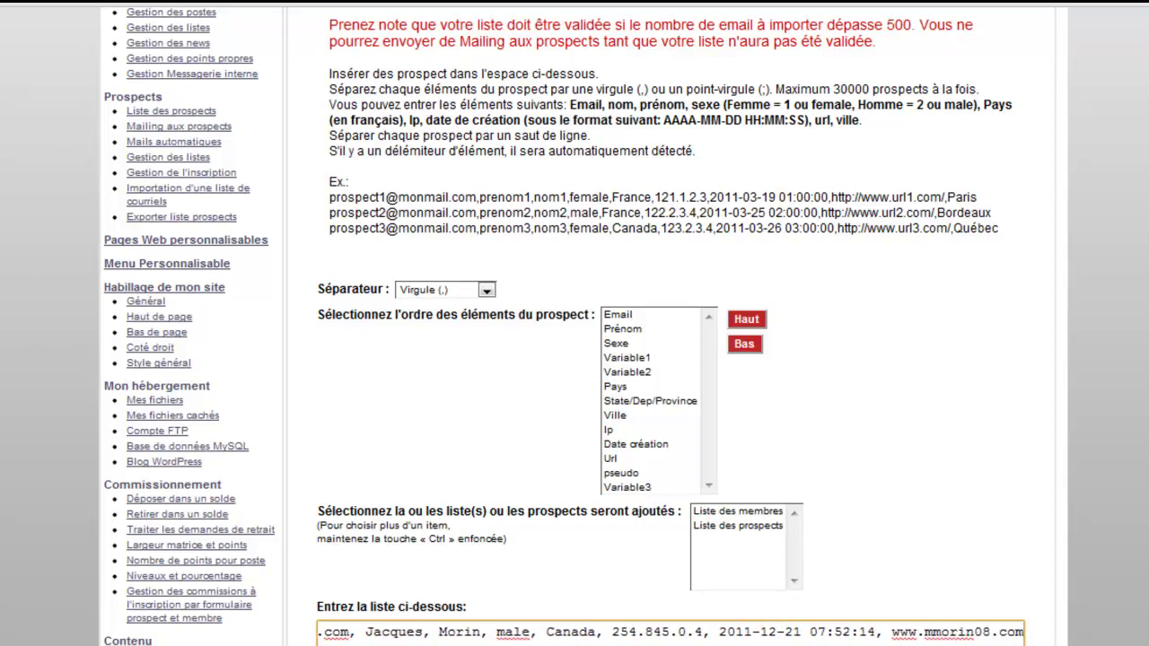
Delete the space after every comma in the first prospect line
click(893, 634)
key(BackSpace)
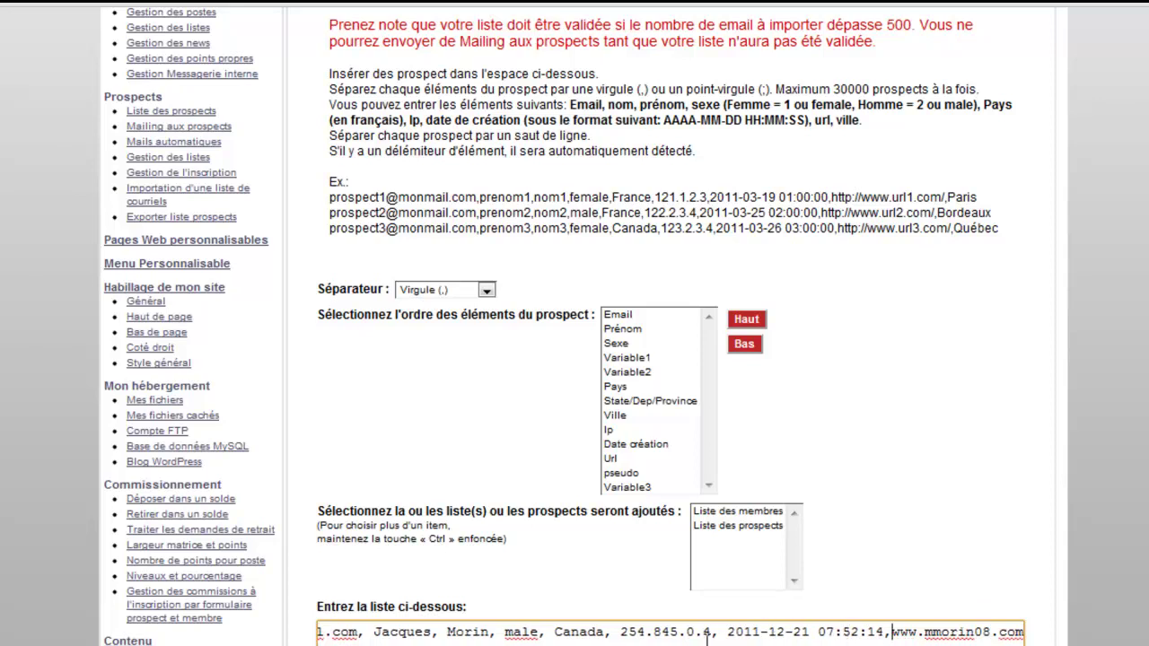
click(729, 634)
key(BackSpace)
click(621, 634)
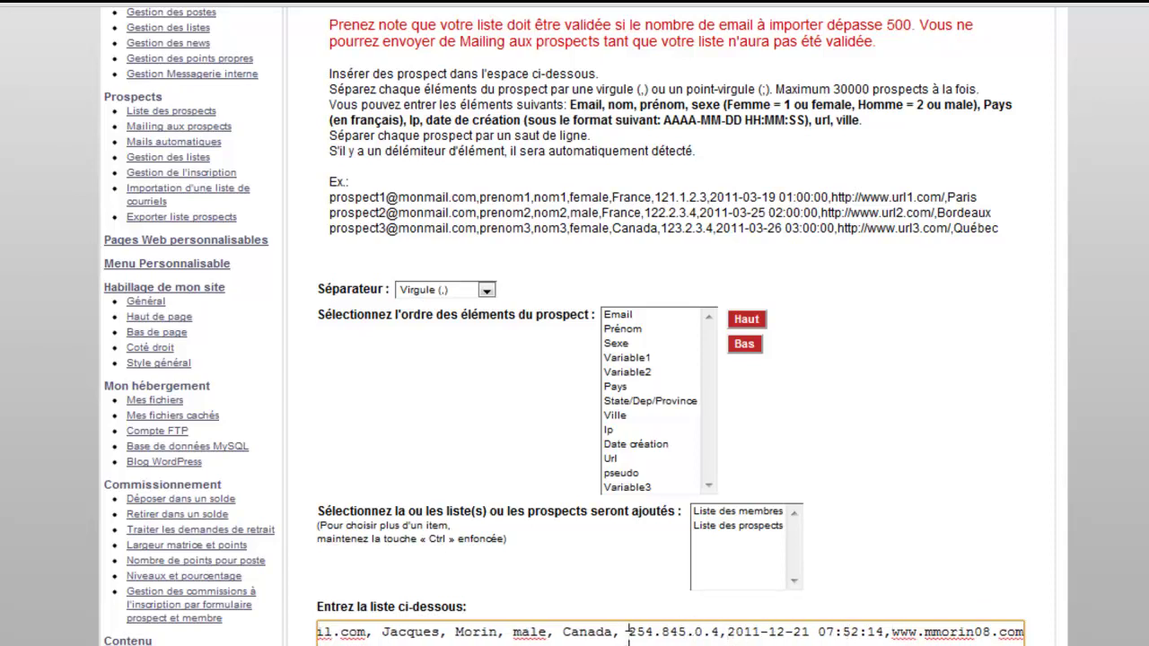
key(BackSpace)
click(569, 634)
key(BackSpace)
click(528, 634)
key(BackSpace)
click(481, 634)
key(BackSpace)
click(414, 634)
key(BackSpace)
Start a new line after the first prospect for the next entry
drag(384, 634, 257, 623)
drag(778, 634, 1091, 619)
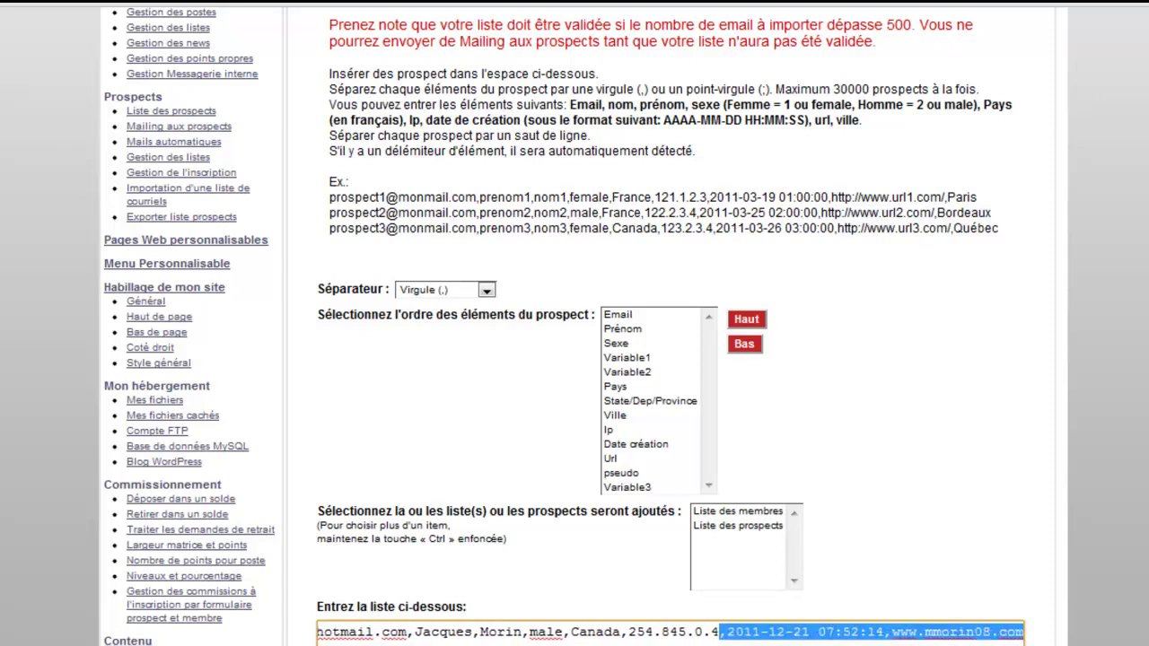
click(1024, 632)
key(Return)
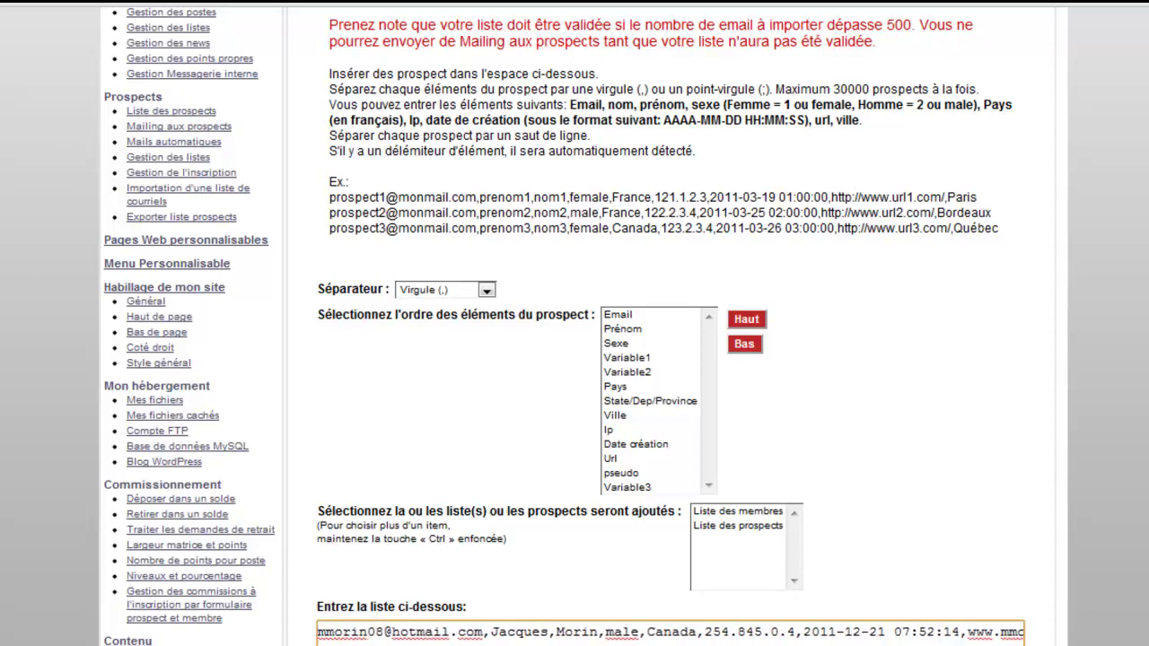
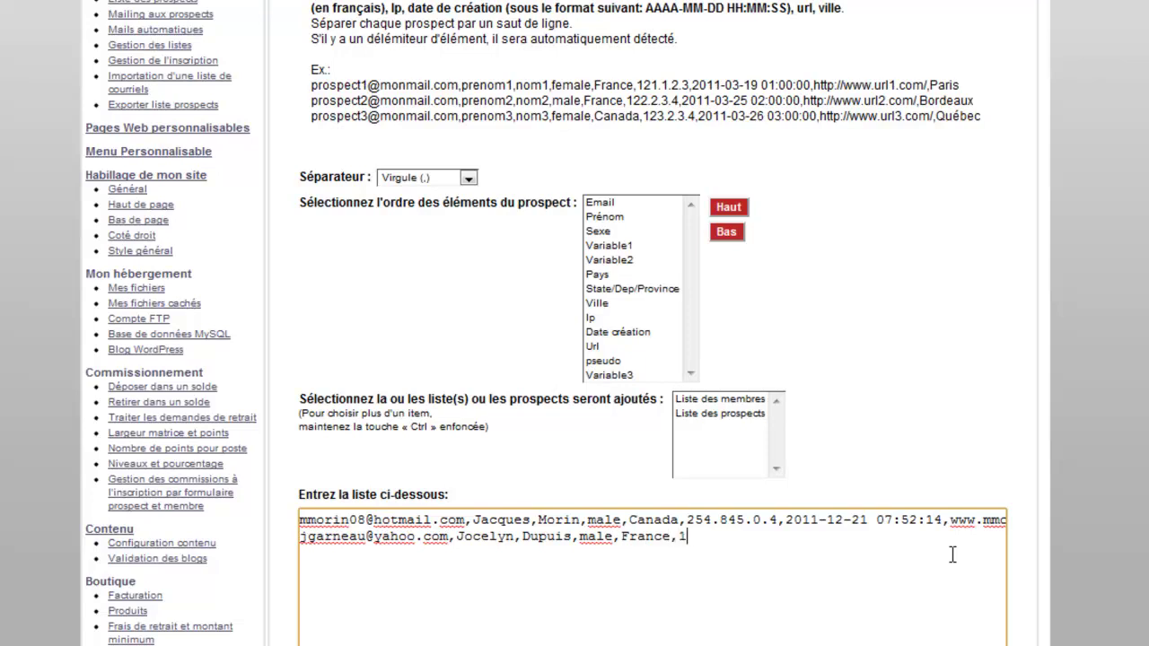
text(45.254.8.5,2011-10-)
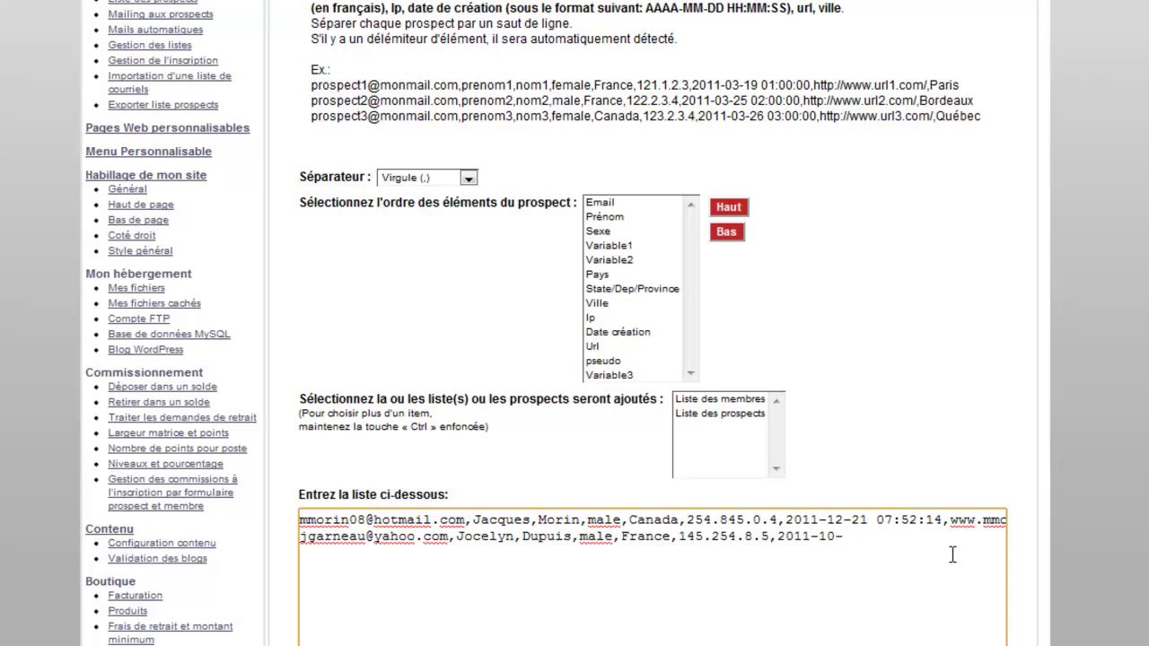
text(15 09:14:48,www.busine)
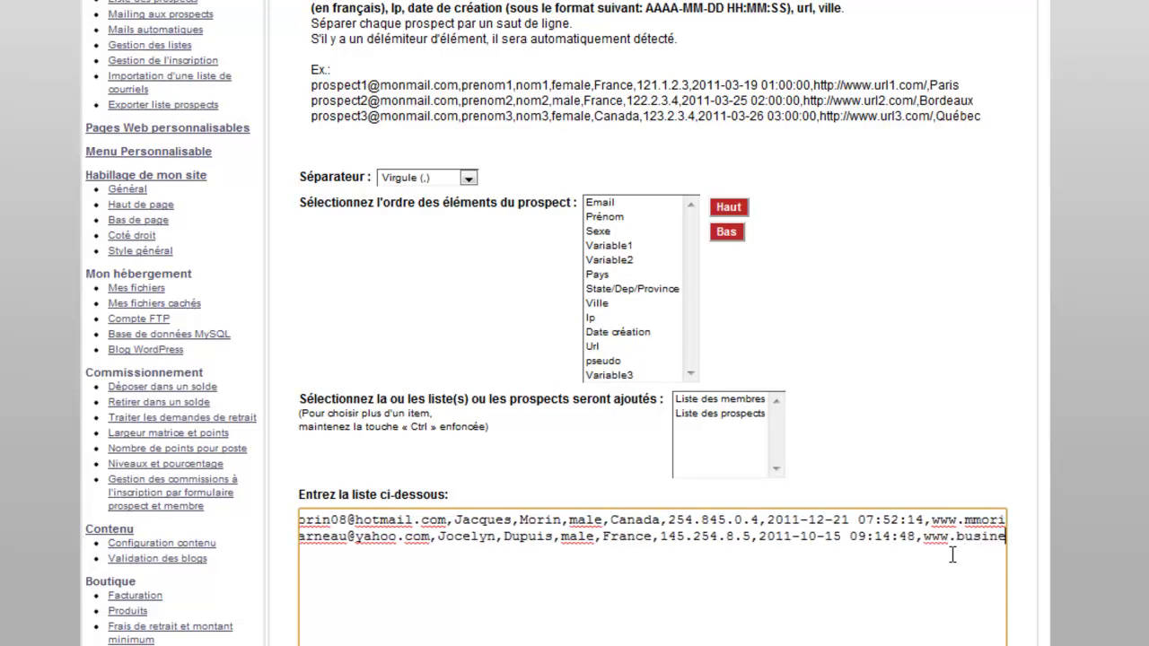
text(ss.)
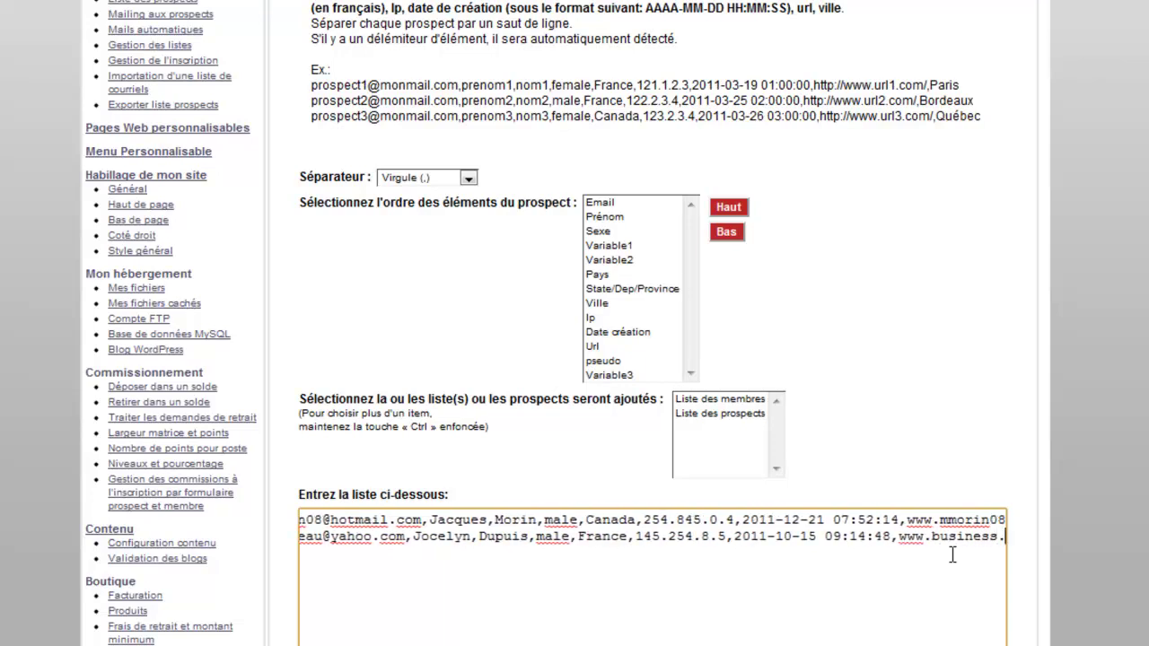
text(com,)
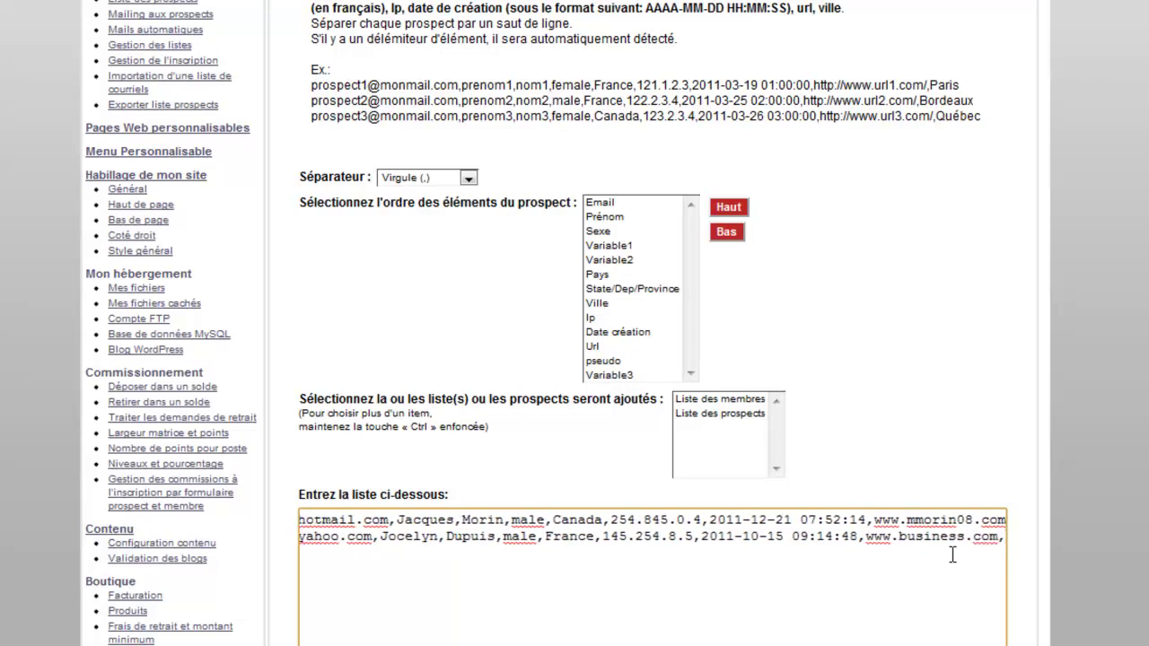
text(Nice)
Append the city Montréal to the first prospect line and start a new line
key(Up)
text(,Montréal)
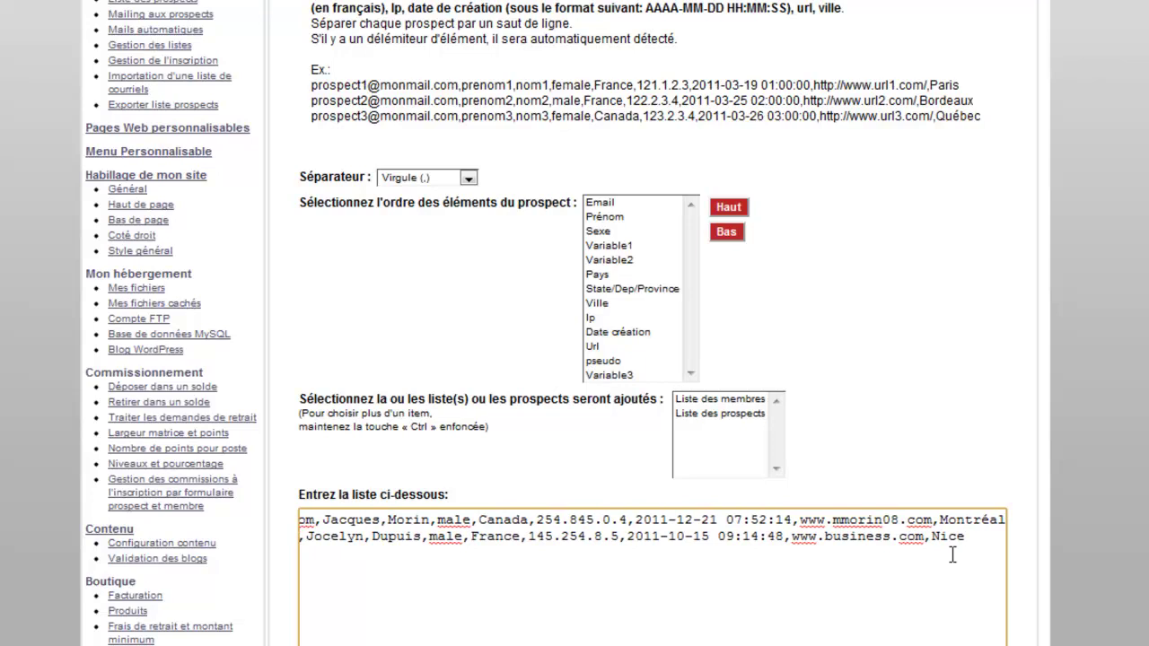
key(Return)
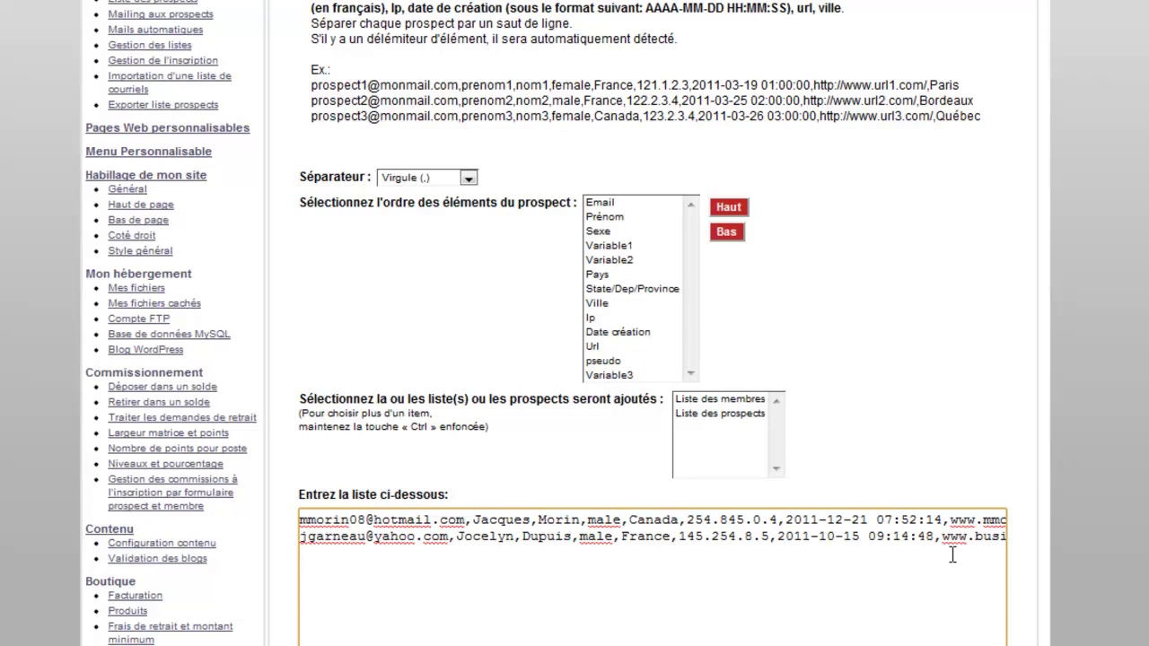
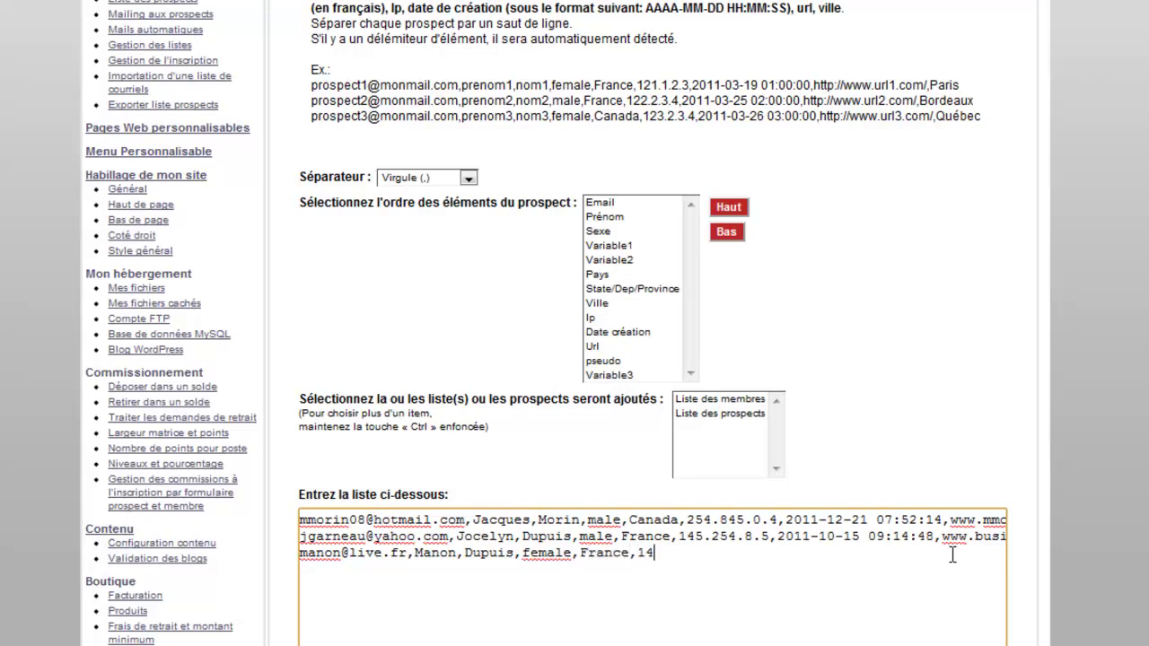
text(5.854.6.5,2011)
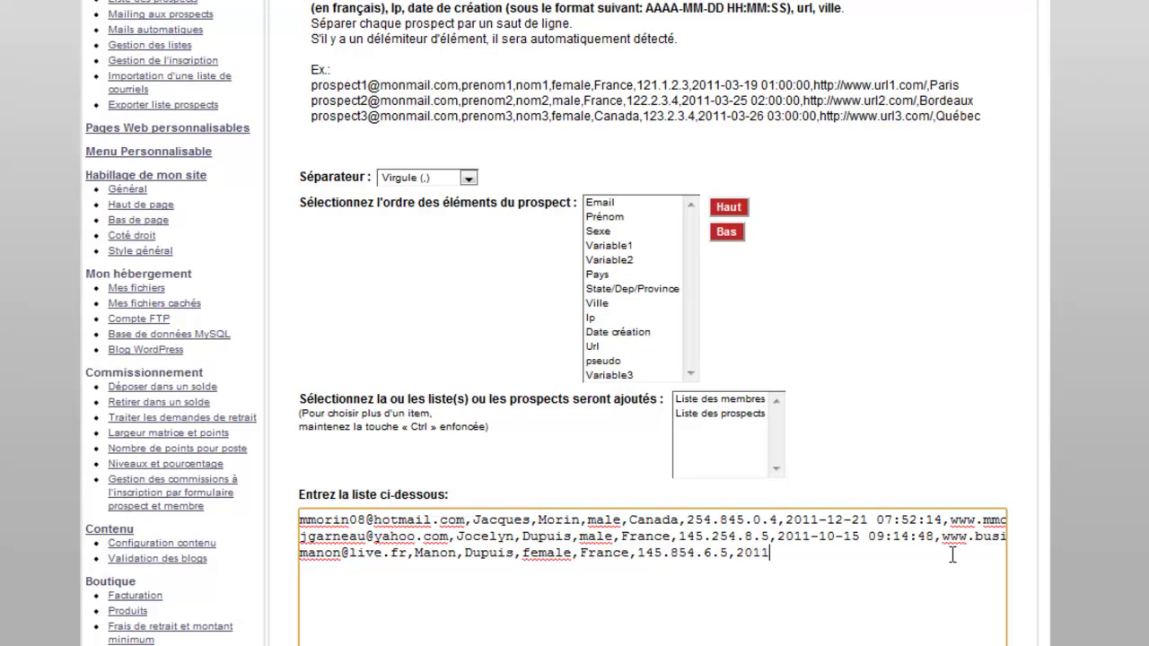
text(-09-25 14:52:47,)
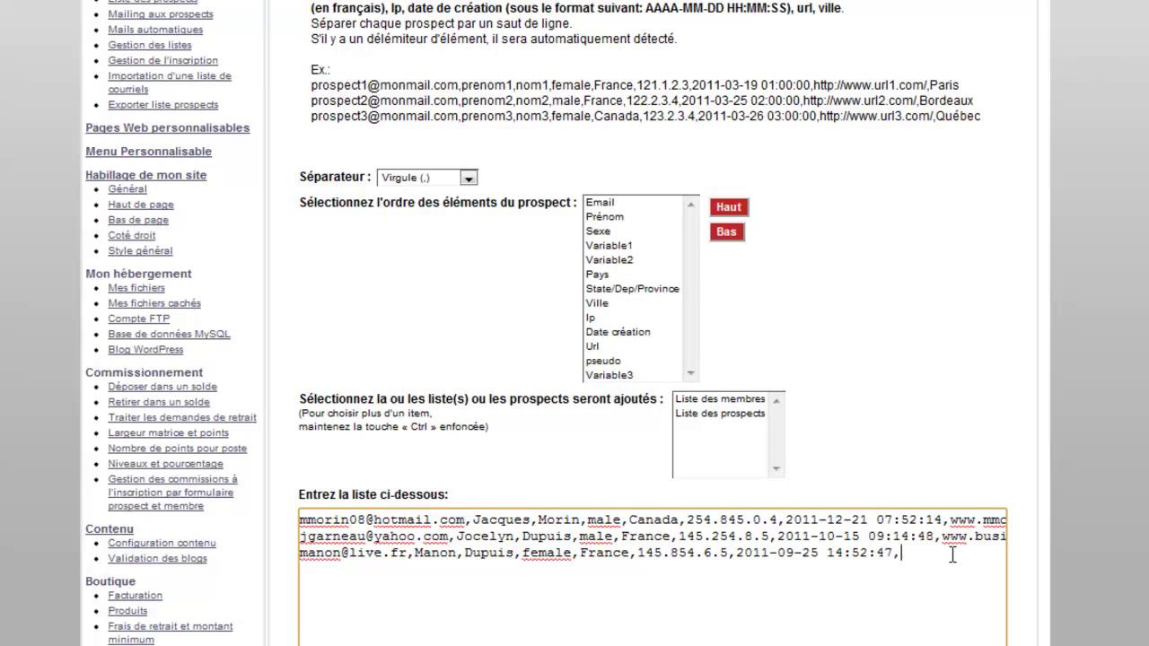
text(www.commerce.com)
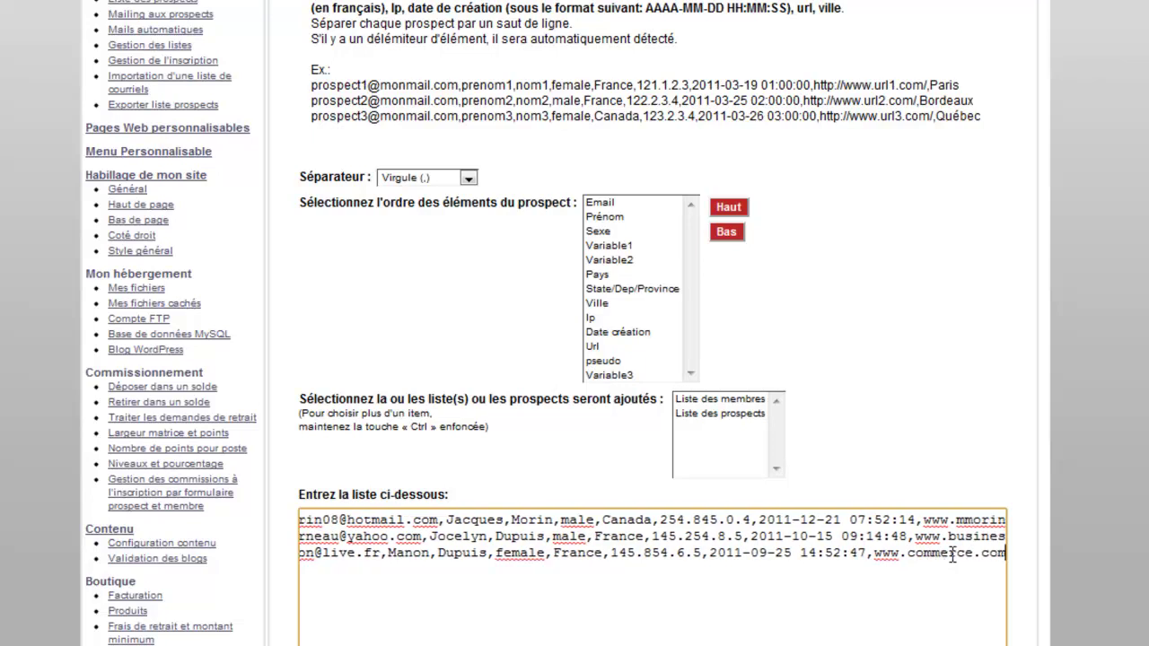
text(,Nice)
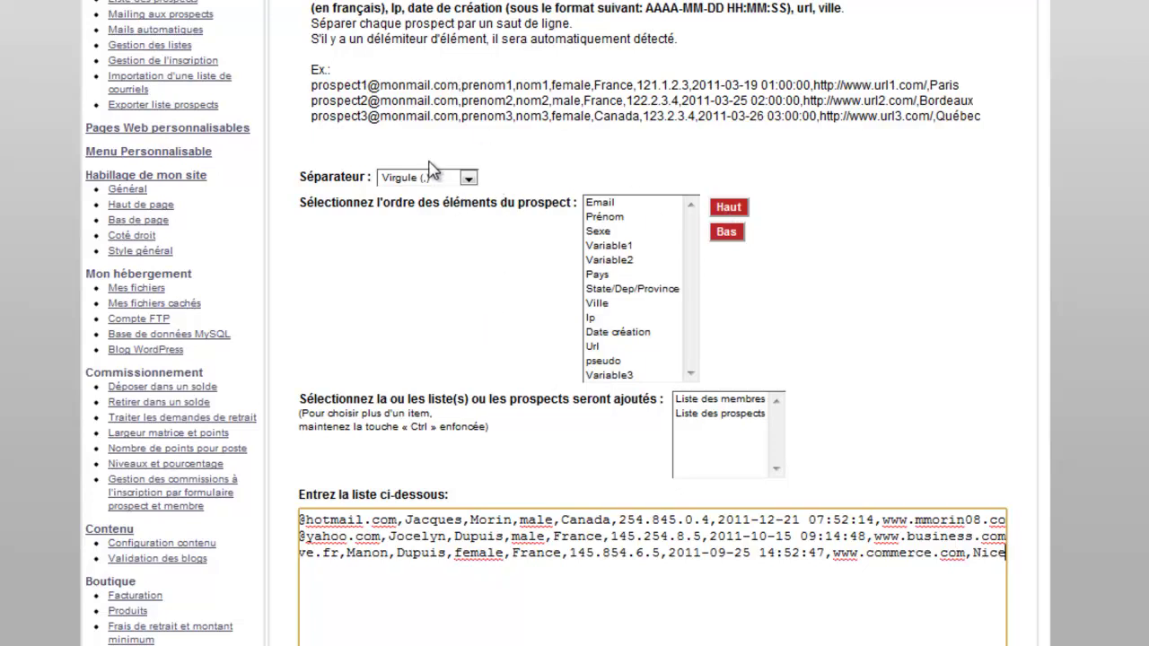
Keep Virgule (comma) as the import separator
click(467, 179)
click(462, 188)
click(466, 180)
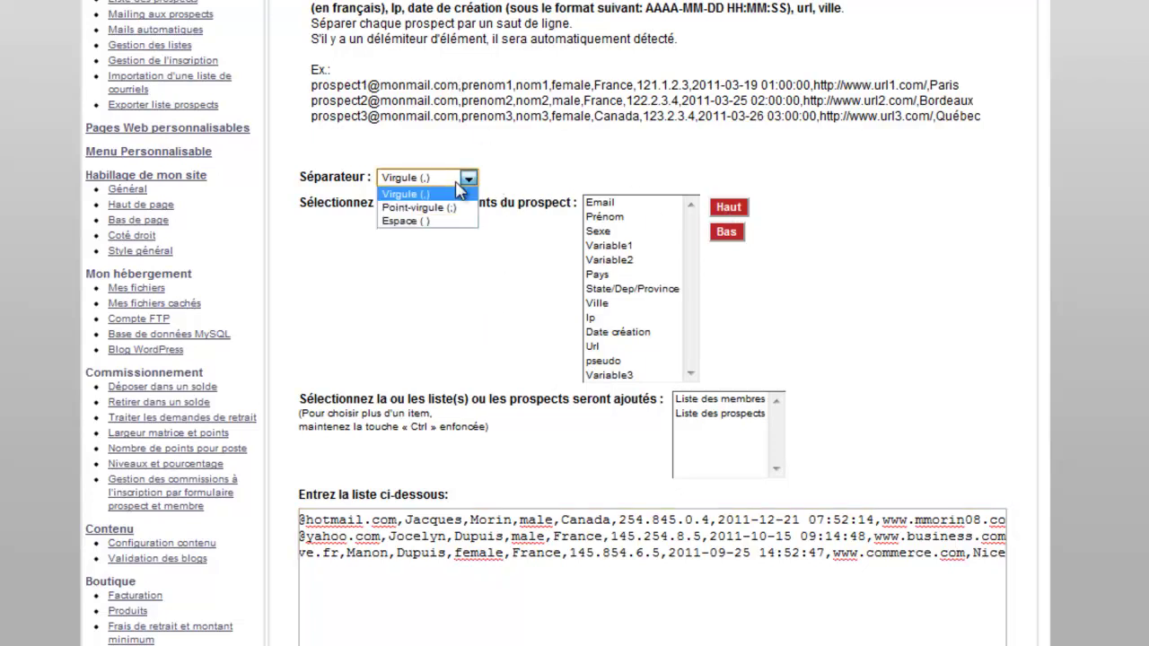
click(460, 190)
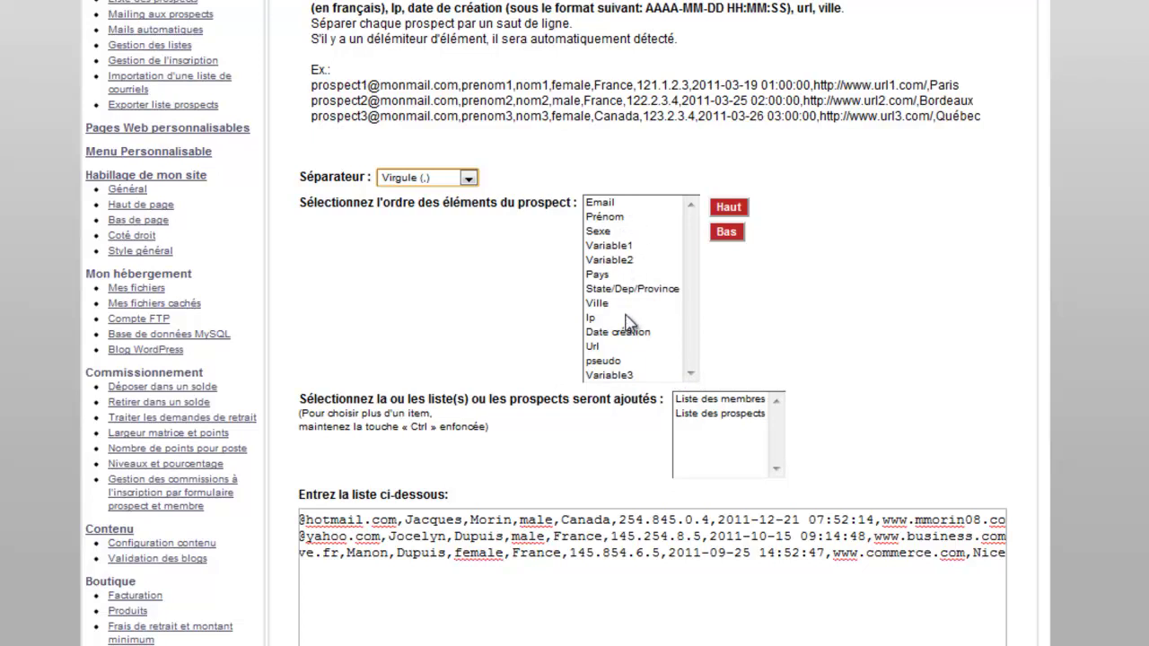
Reorder the import fields so Variable1 is above Sexe, then Pays, then Ip
click(618, 374)
click(620, 245)
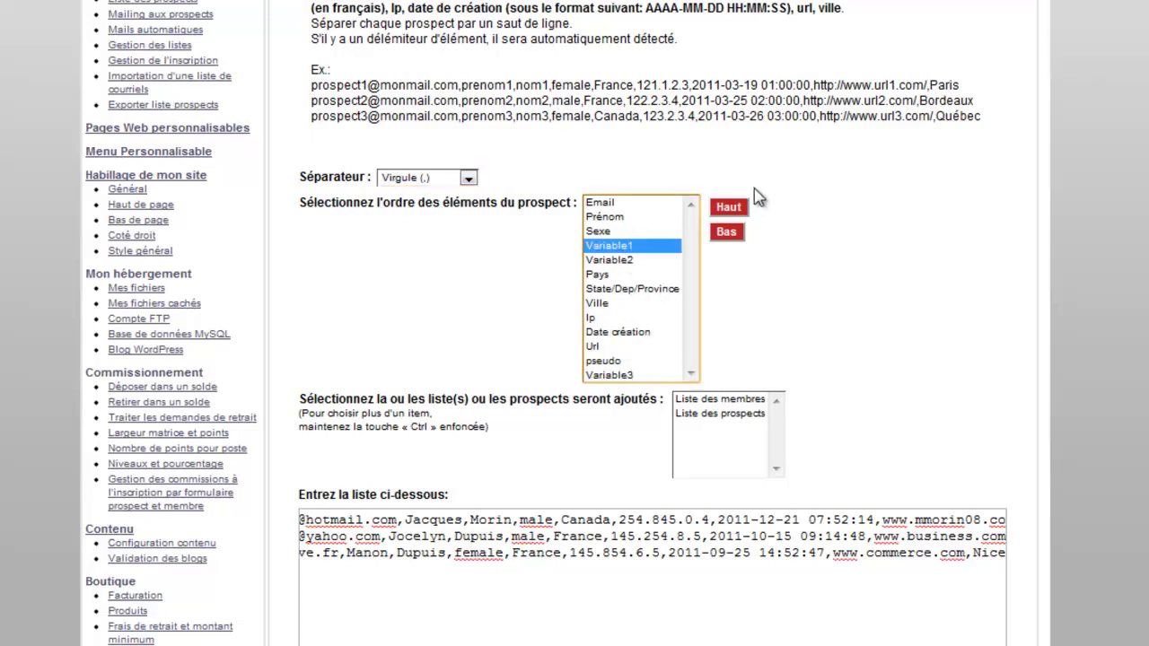
click(735, 209)
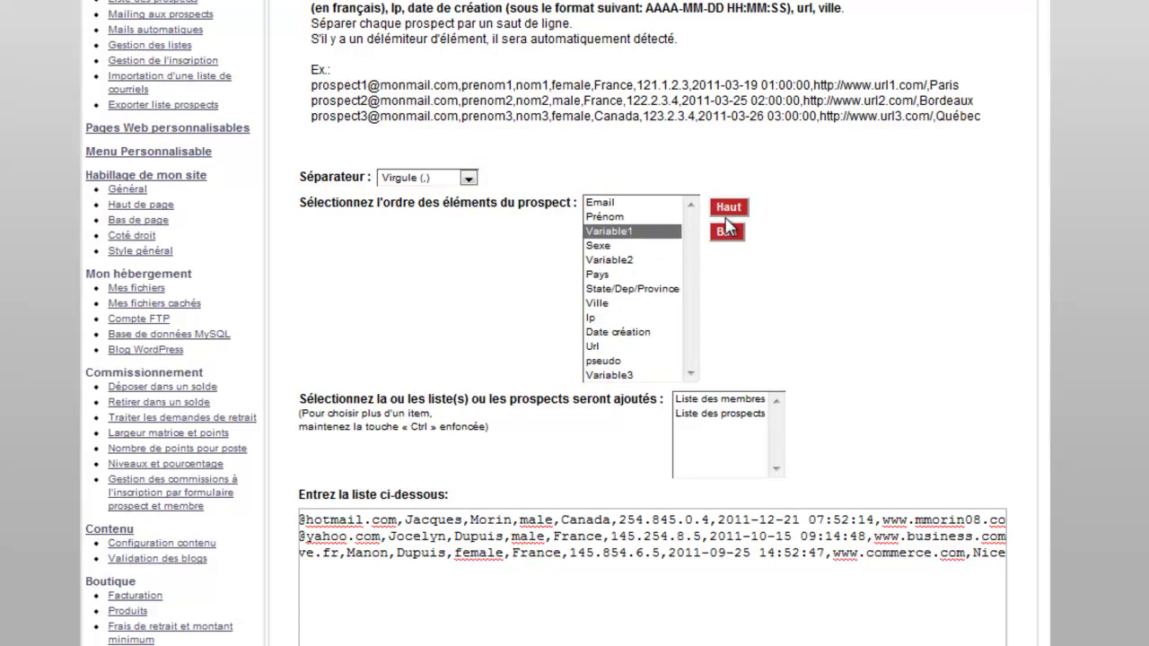
click(618, 275)
click(735, 208)
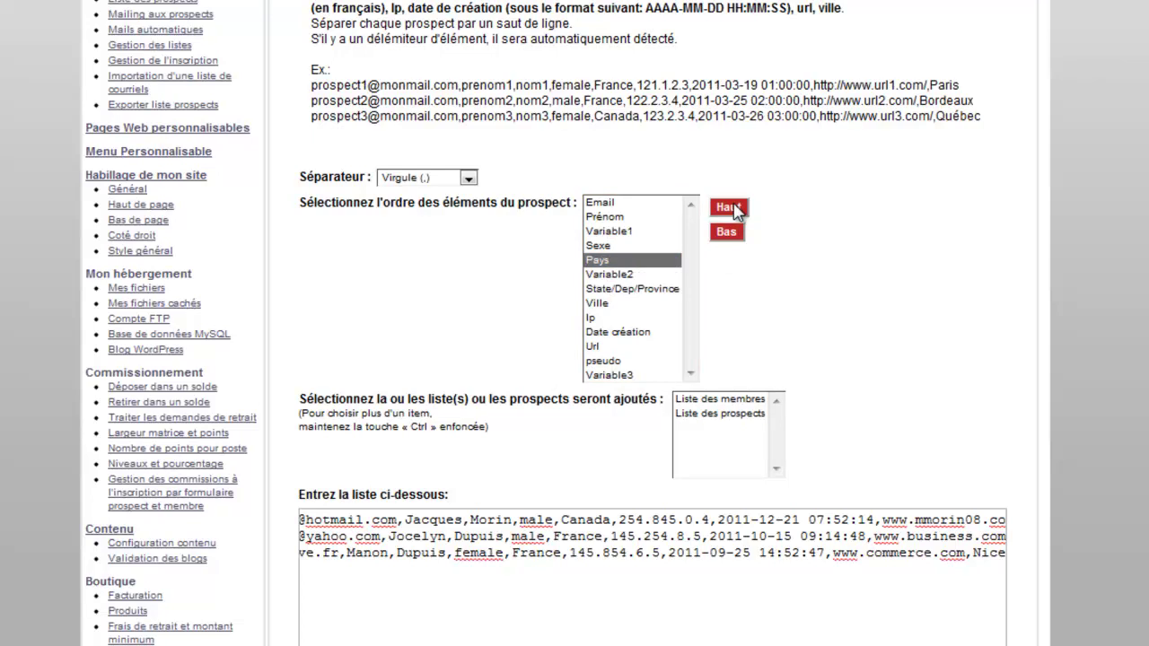
click(602, 318)
click(729, 208)
click(729, 209)
click(730, 208)
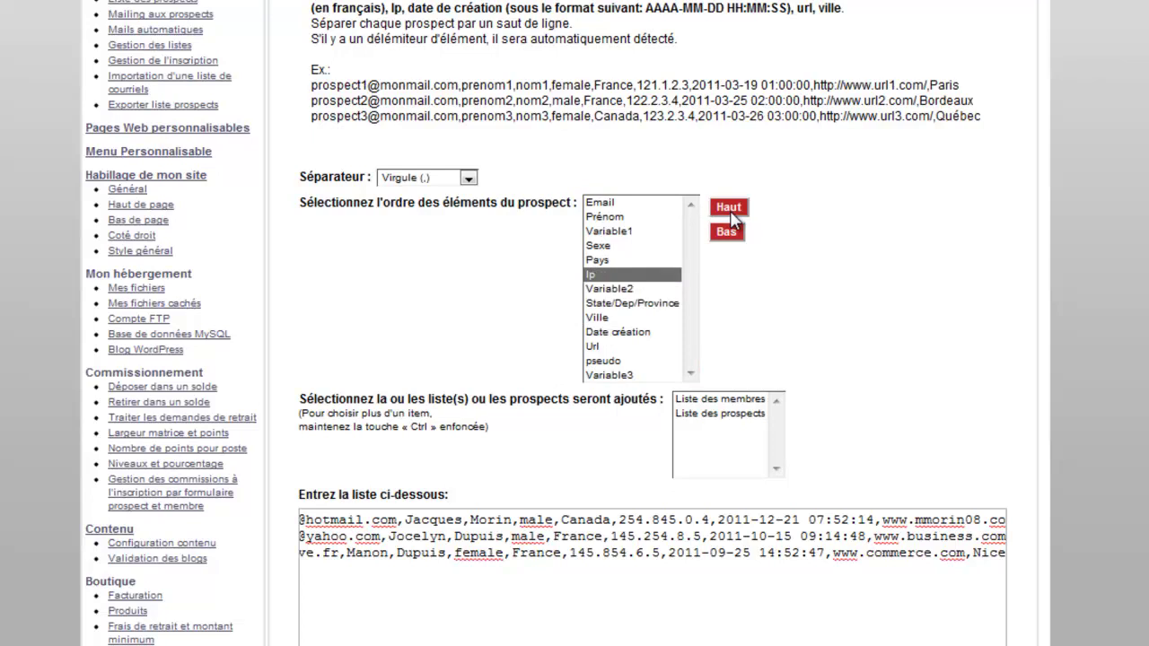
Move Date création, Url and Ville up so they follow Ip in that order
click(644, 333)
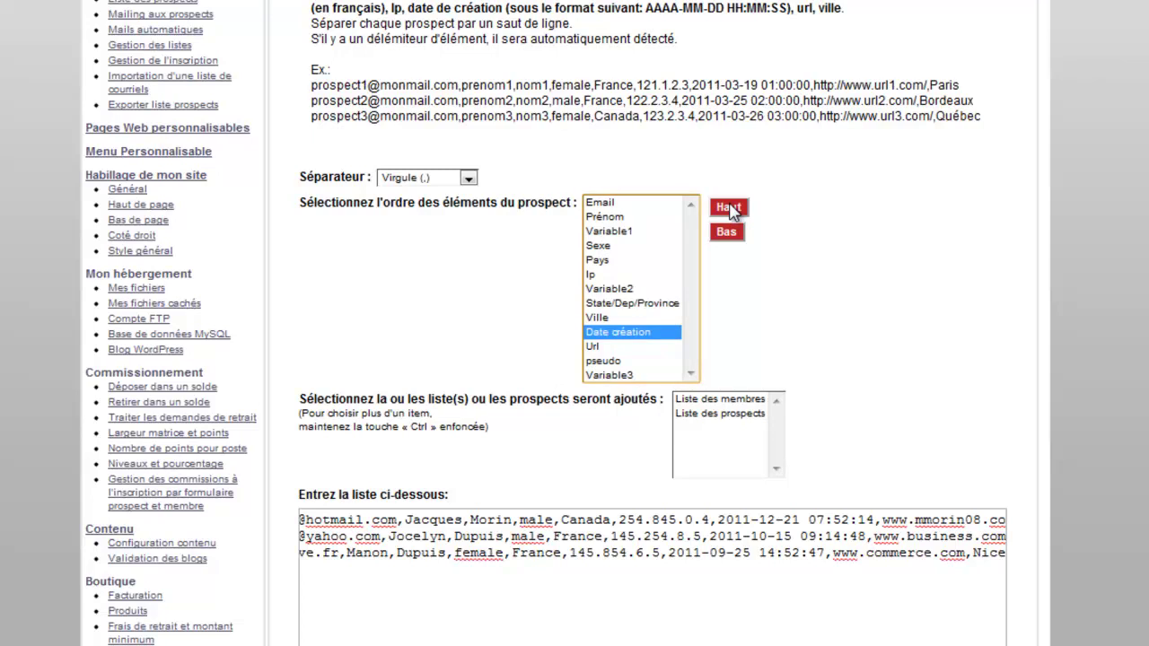
click(729, 208)
click(729, 208)
click(731, 210)
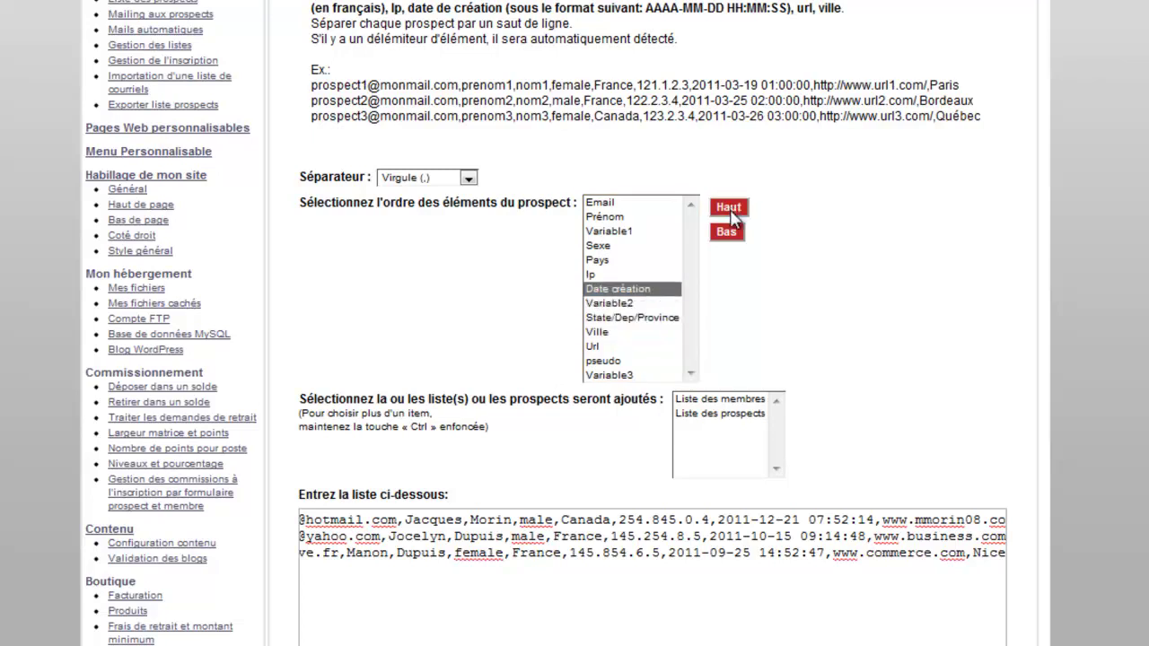
click(628, 348)
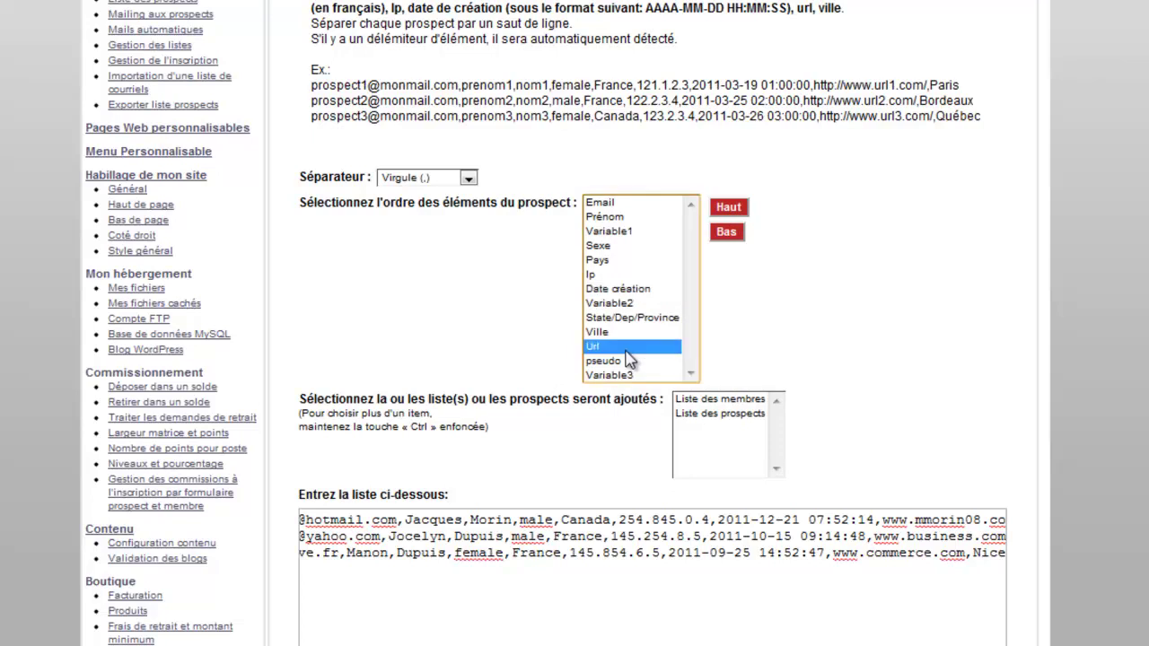
click(729, 209)
click(729, 208)
click(729, 209)
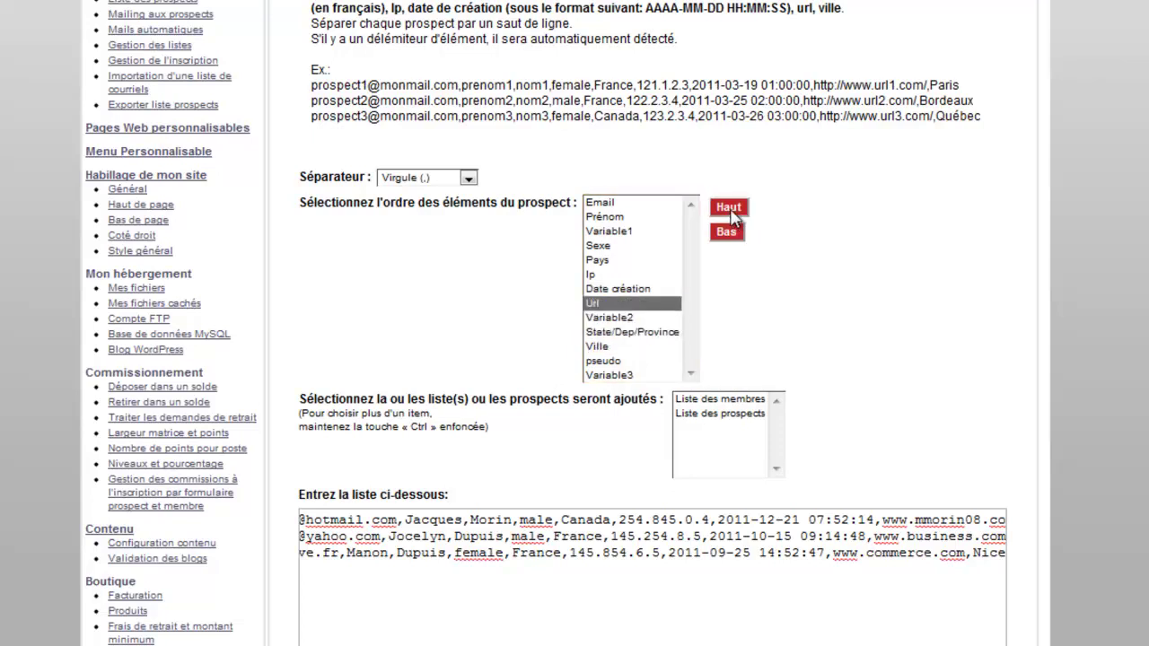
click(618, 348)
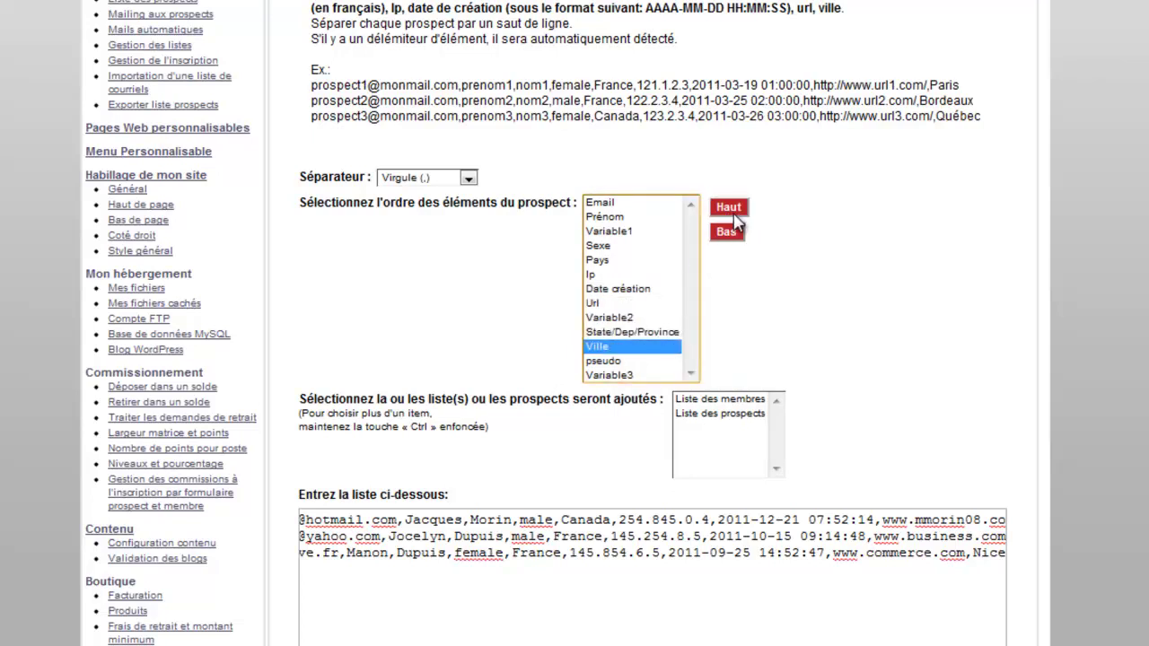
click(734, 213)
click(733, 214)
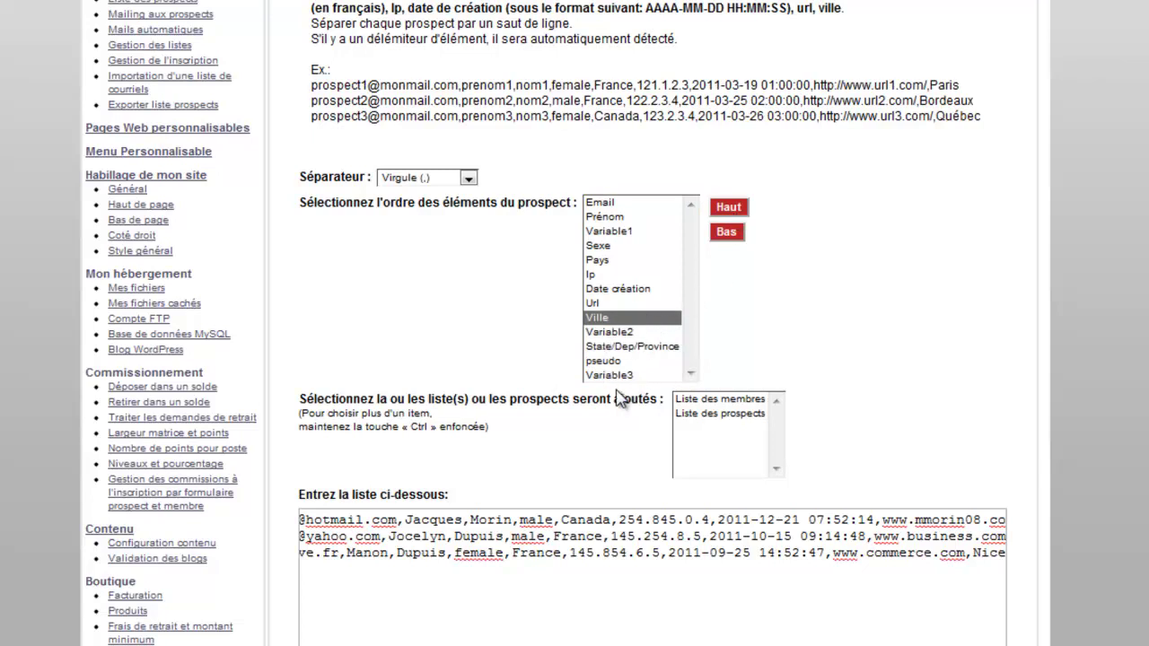
Assign the prospects to Liste des prospects and submit the import
click(715, 414)
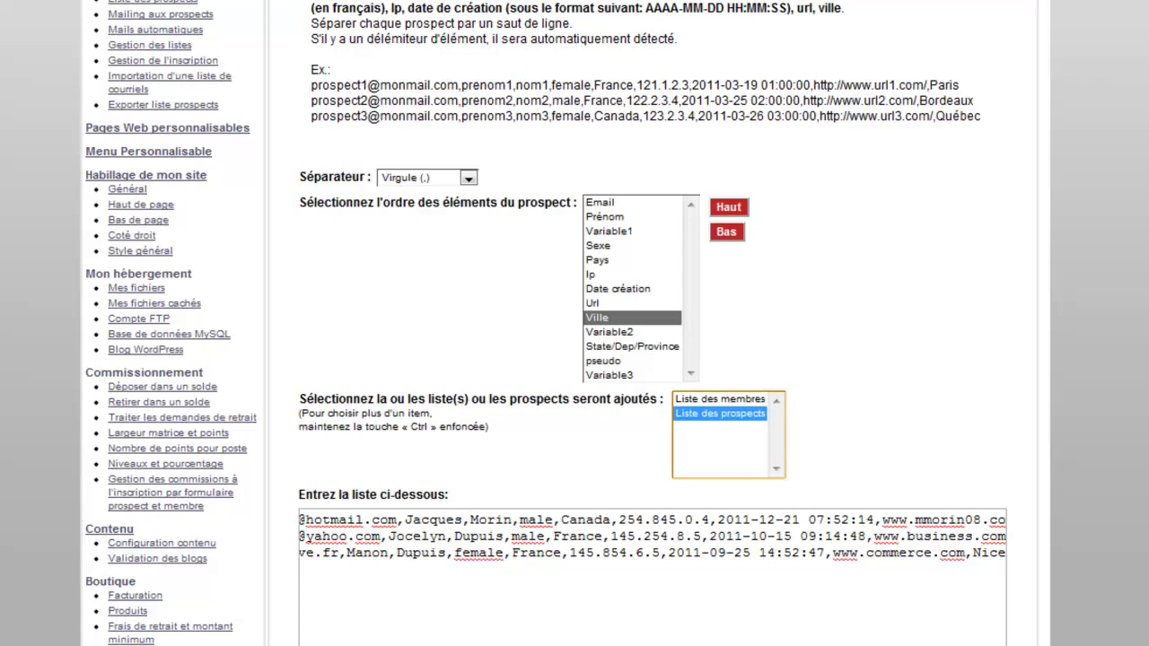
scroll(657, 508, down, 4)
click(653, 598)
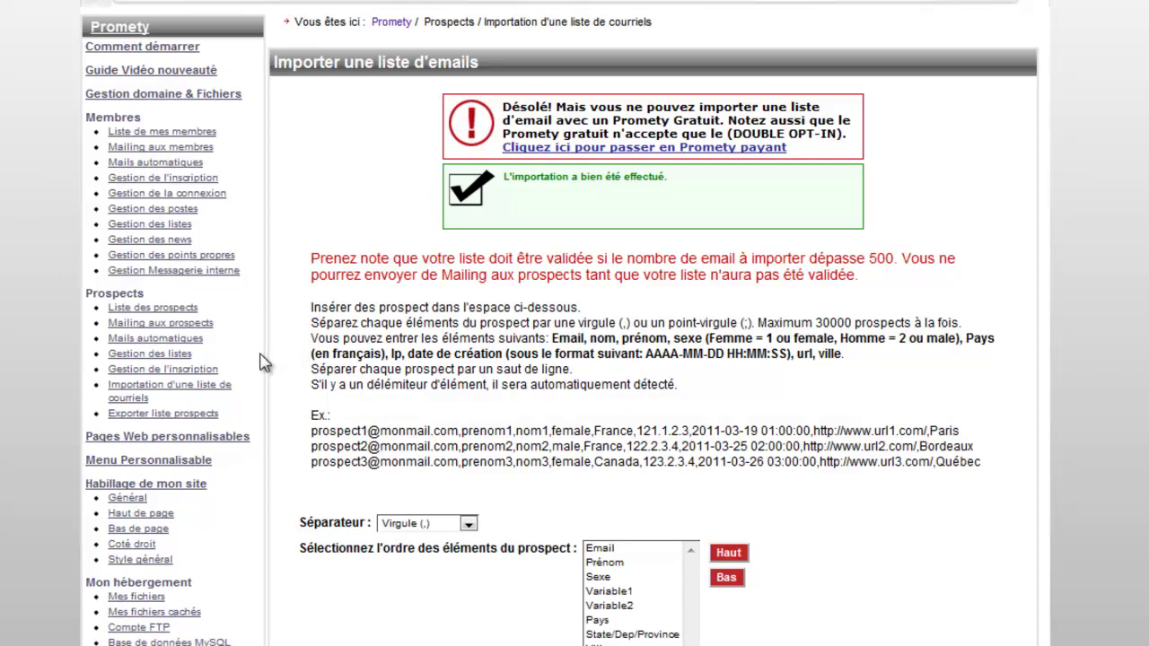
Open Liste des prospects to see the four prospects, including the three imported ones
click(195, 310)
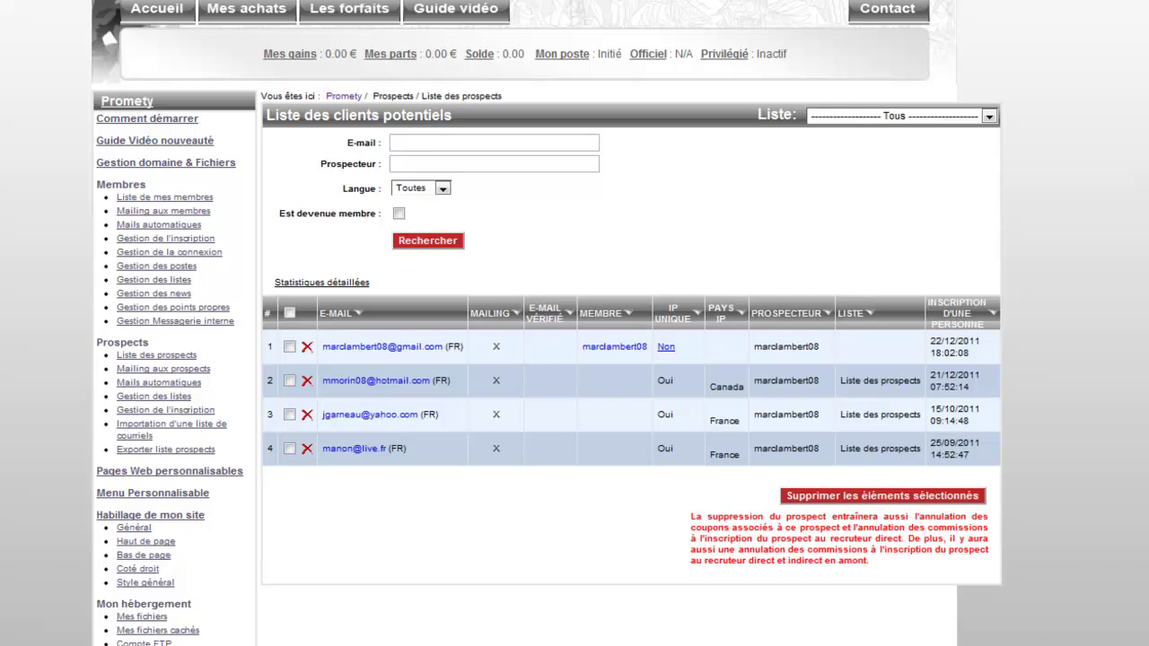
Add a member list titled 'Liste V.I.P' with description 'Liste pour membres exclusifs'
click(182, 282)
click(583, 167)
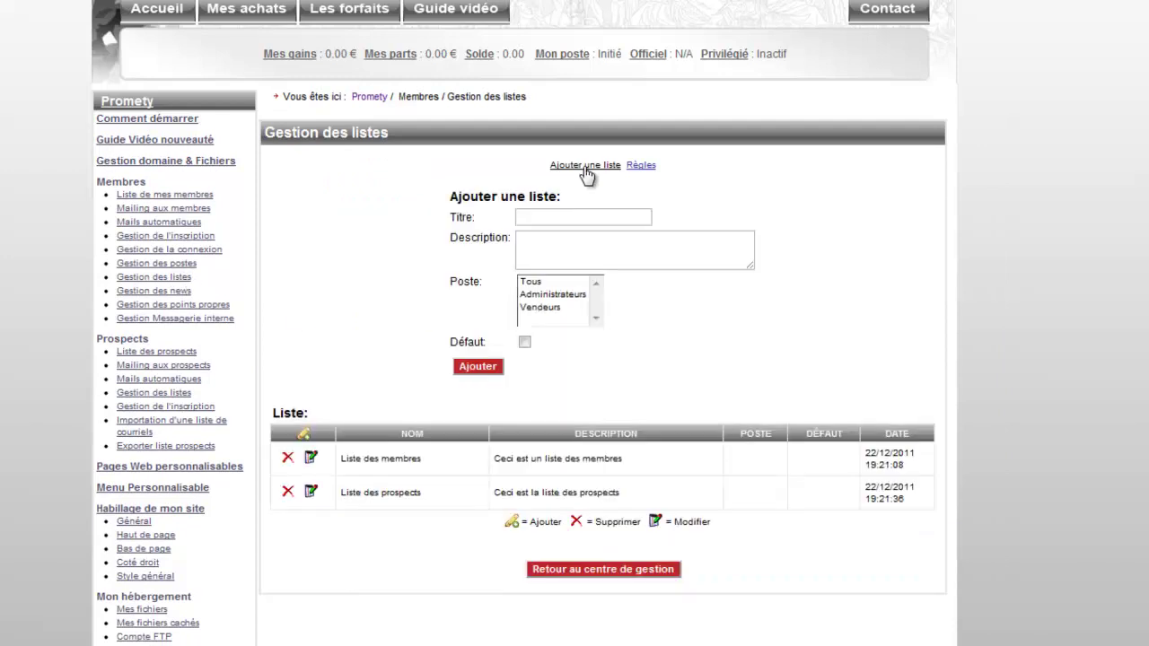
click(560, 217)
text(L)
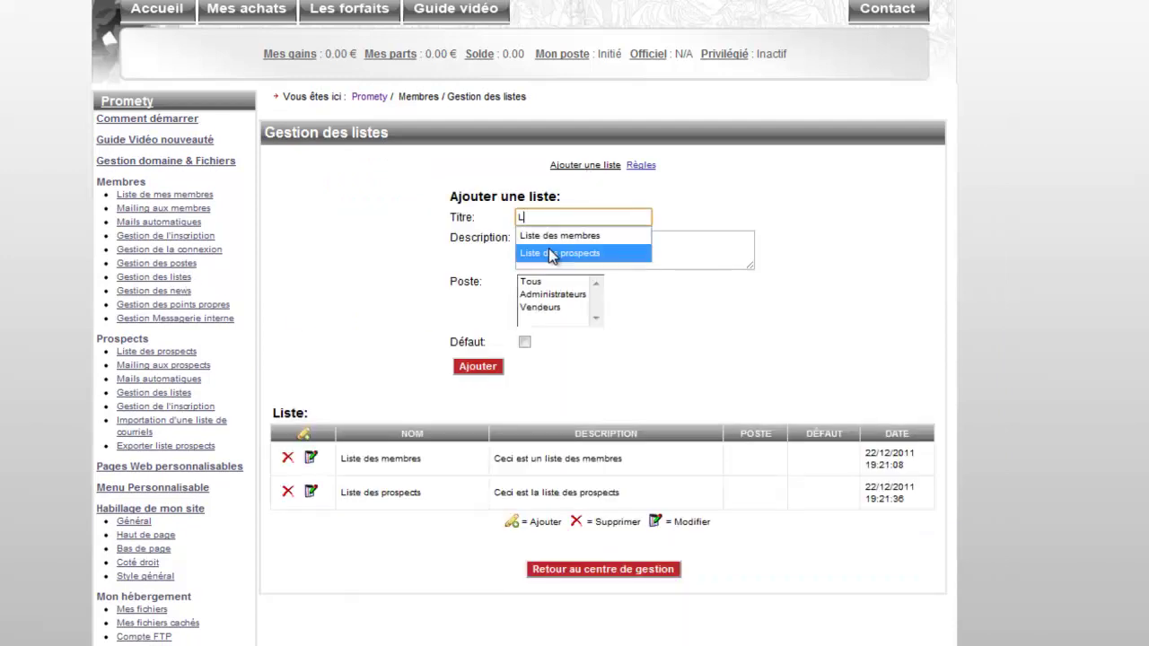
text(iste V.I.P.)
click(551, 248)
text(Liste pour membres exclusifs)
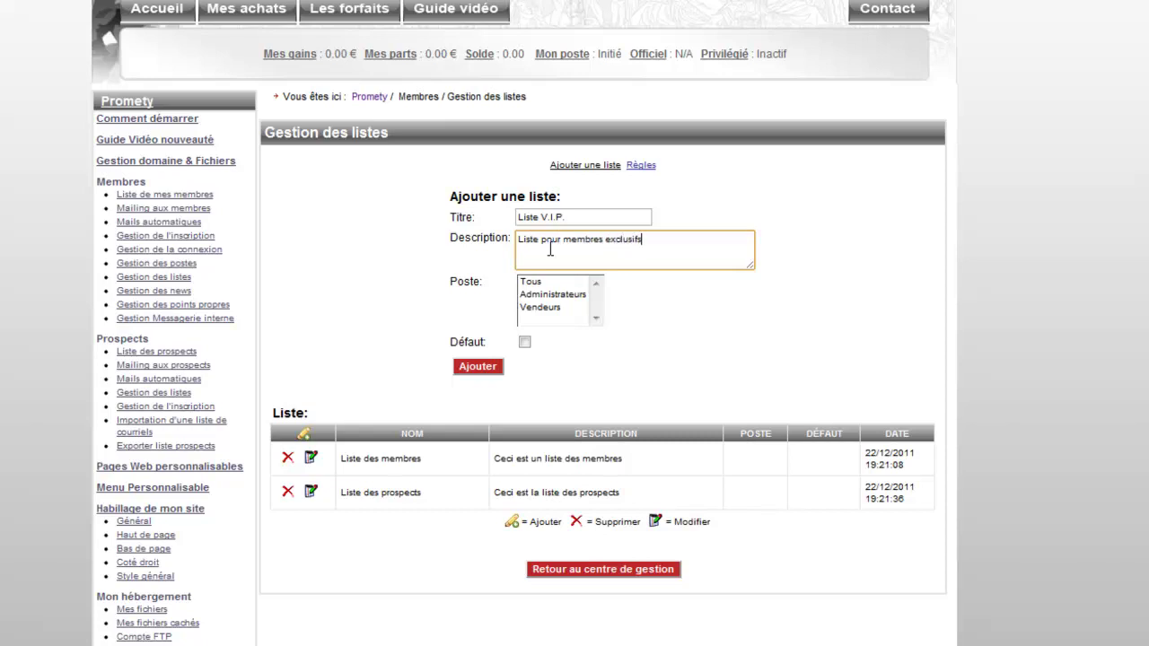
click(479, 368)
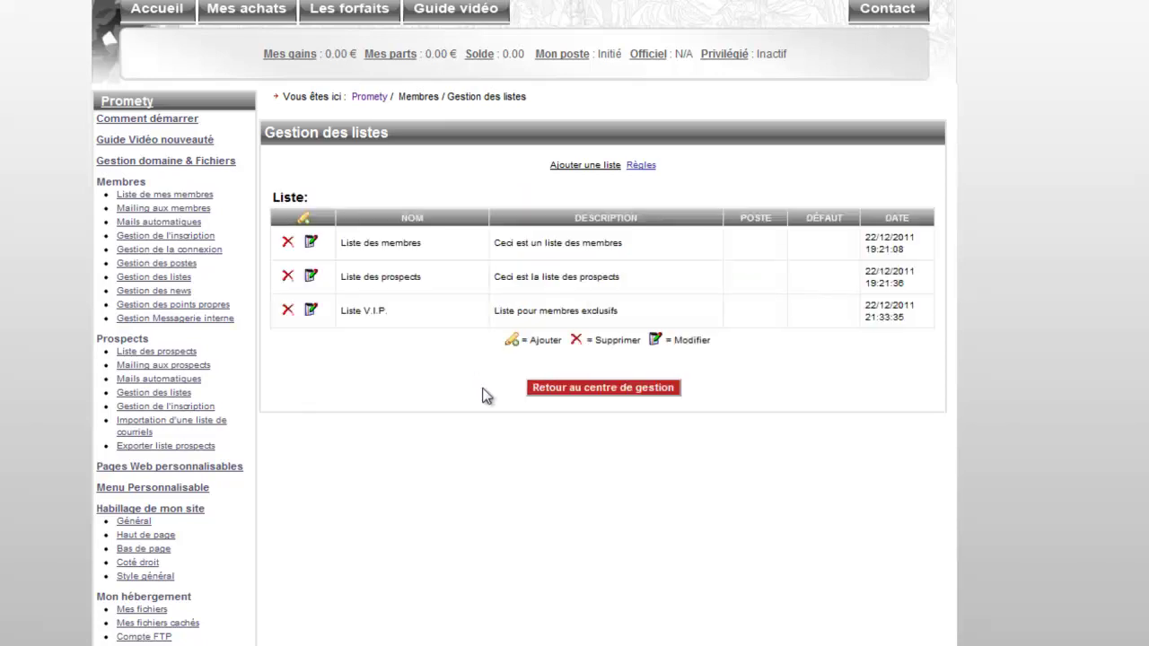
Start a new web page titled 'Ma page exclusive' targeted at Liste V.I.P
click(240, 468)
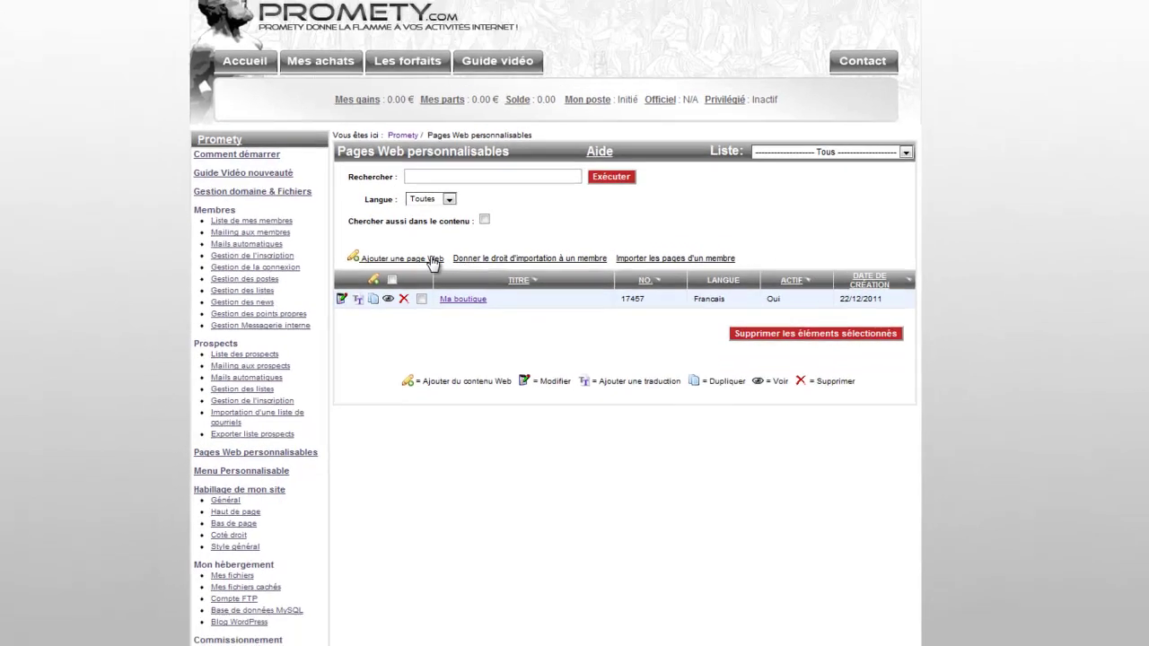
click(434, 262)
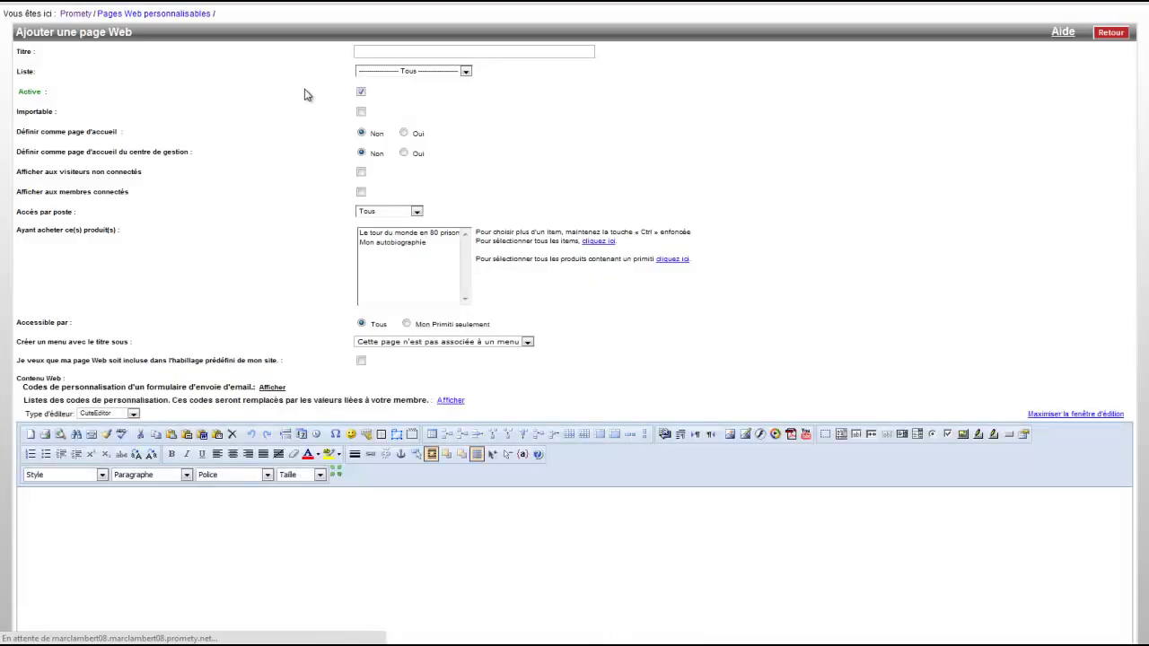
click(365, 56)
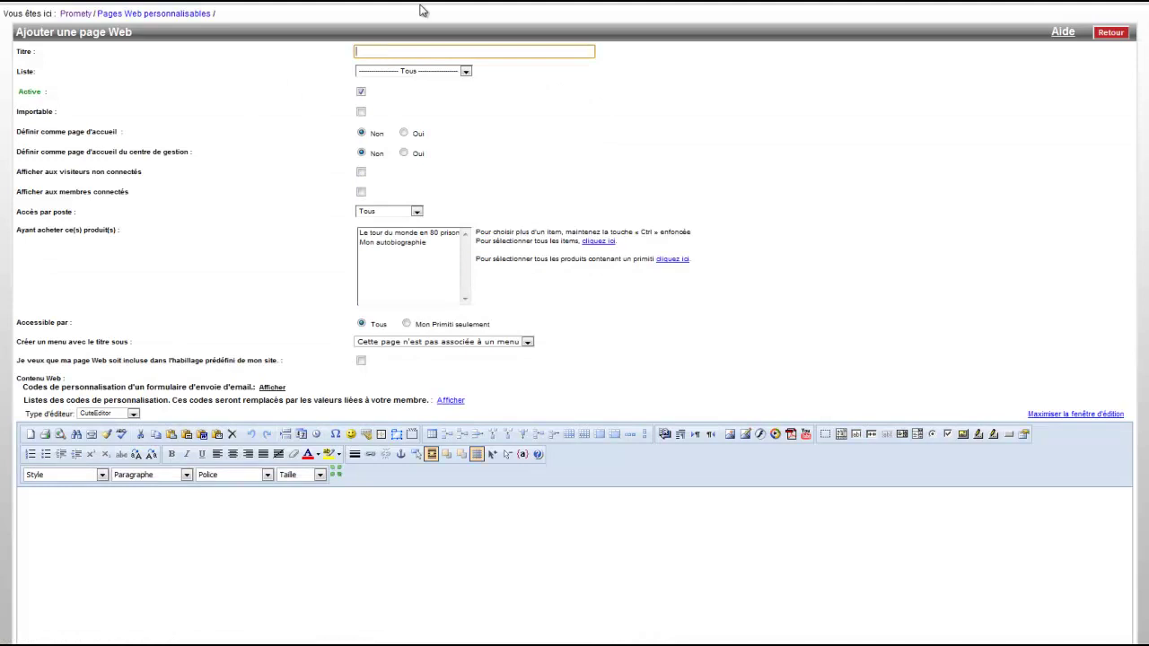
text(Ma page exclusive)
click(411, 70)
click(411, 70)
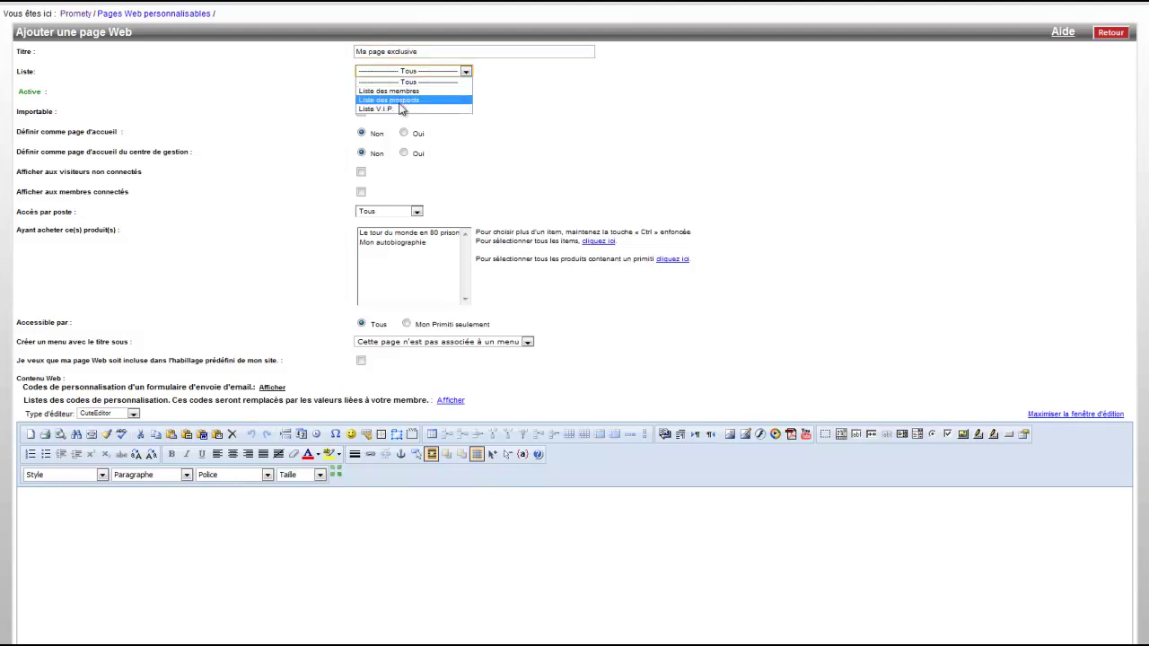
click(399, 108)
click(455, 91)
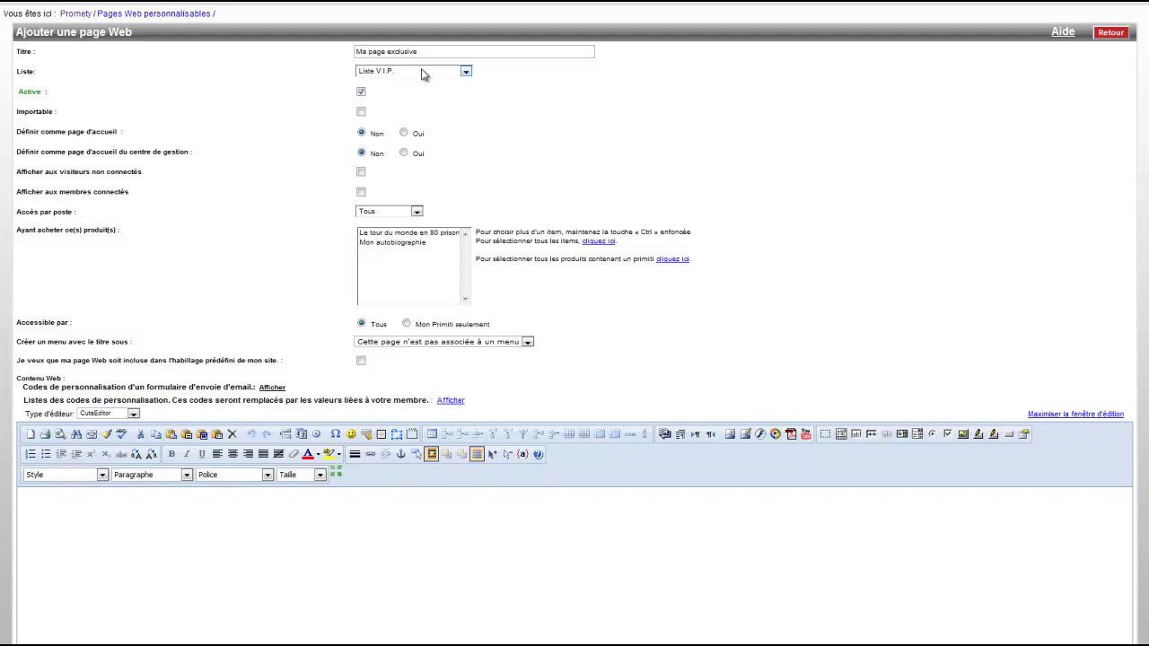
Keep access open to all positions and write the content 'Voici ma page exclusive'
click(415, 212)
click(412, 213)
scroll(1146, 241, down, 1)
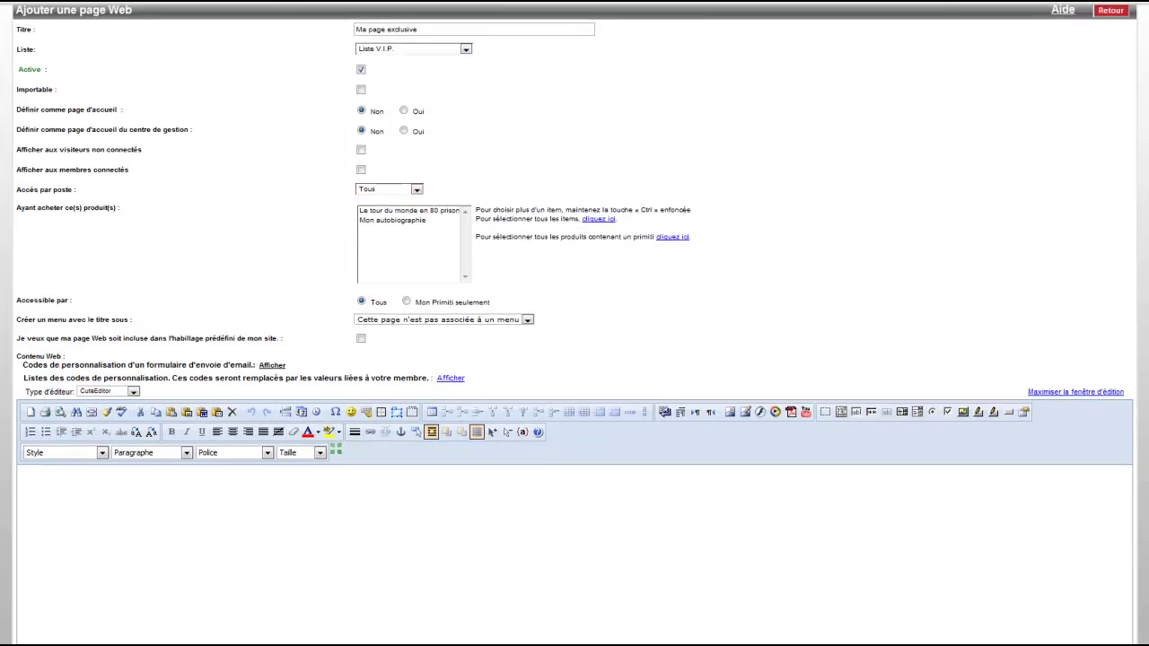
scroll(664, 326, down, 5)
click(583, 322)
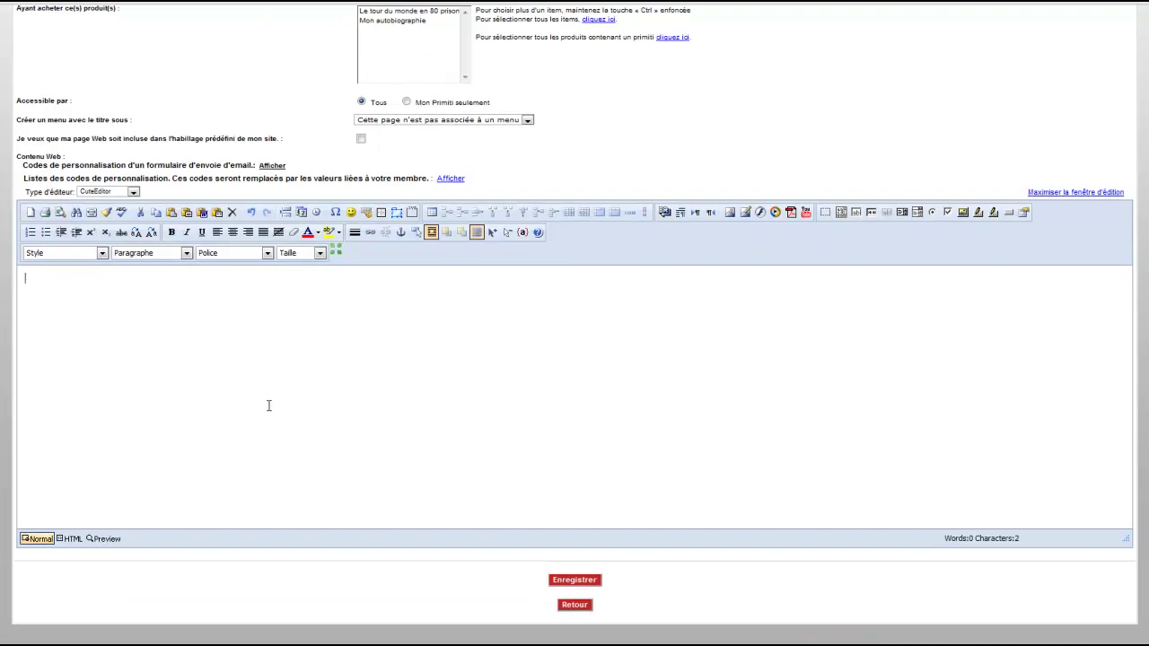
text(Voici ma page exclusive)
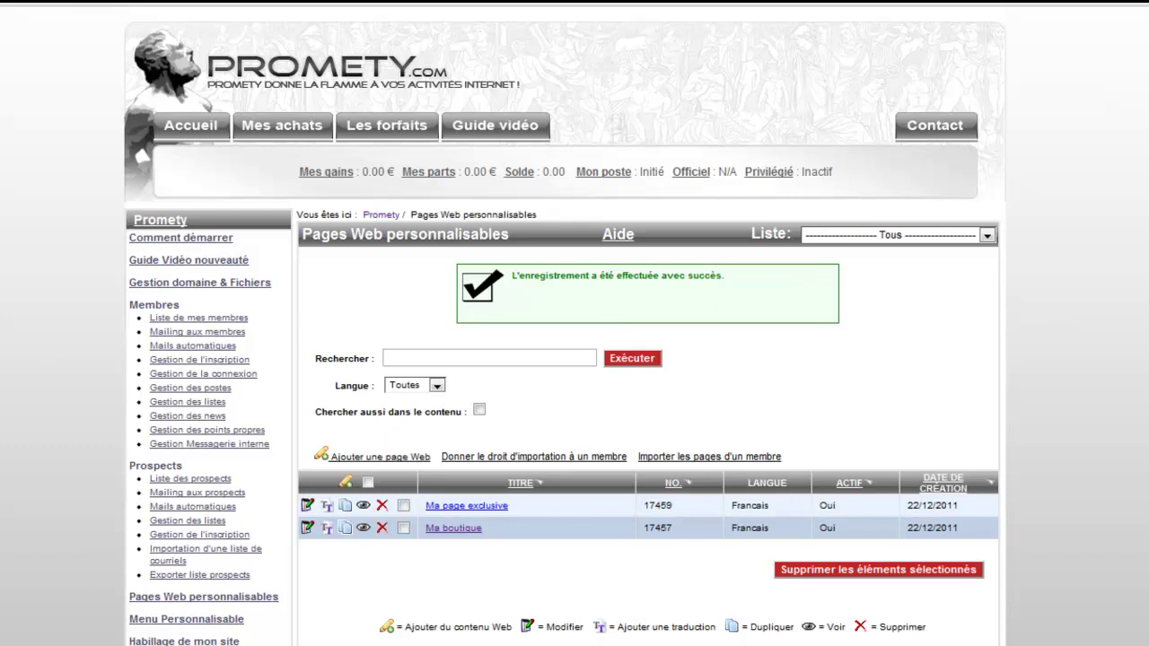
scroll(648, 360, down, 10)
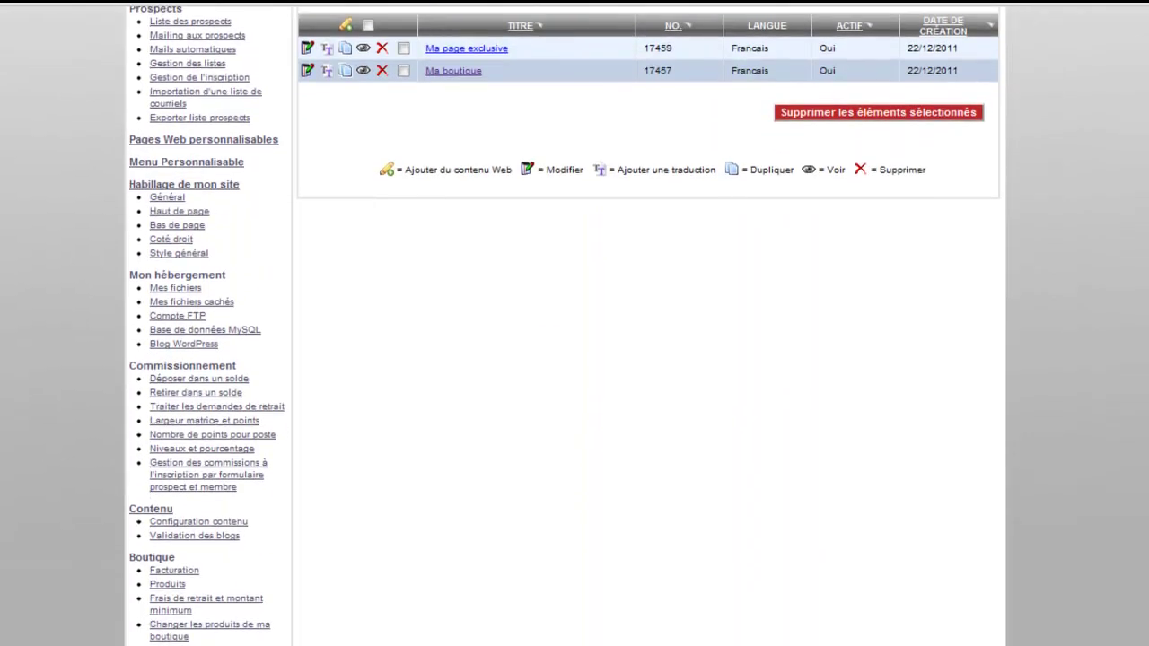
scroll(649, 359, down, 2)
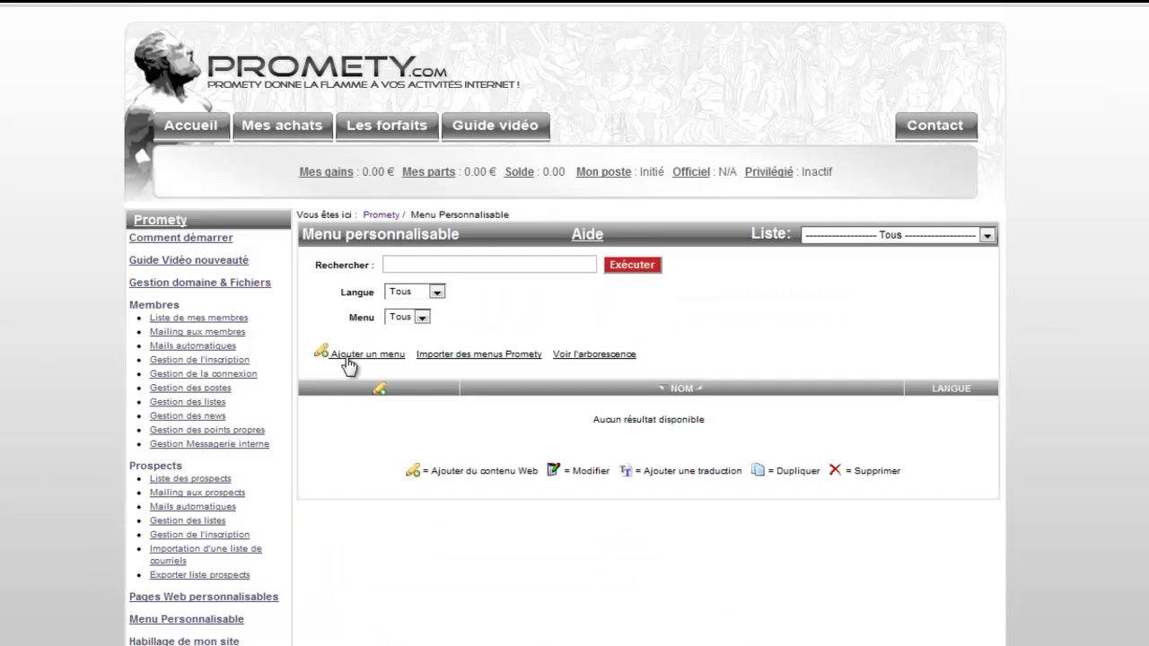
Start a new menu named 'Mon menu V.I.P.' tied to Liste V.I.P
click(346, 357)
click(624, 284)
text(M)
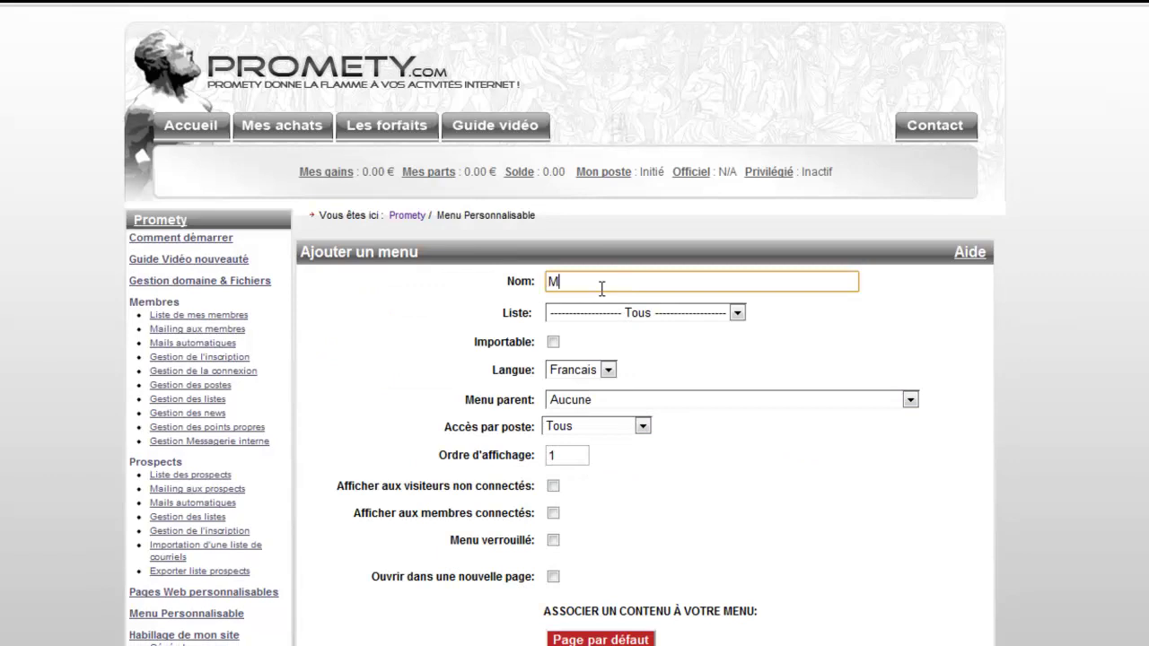
text(on menu V.I.P.)
click(651, 311)
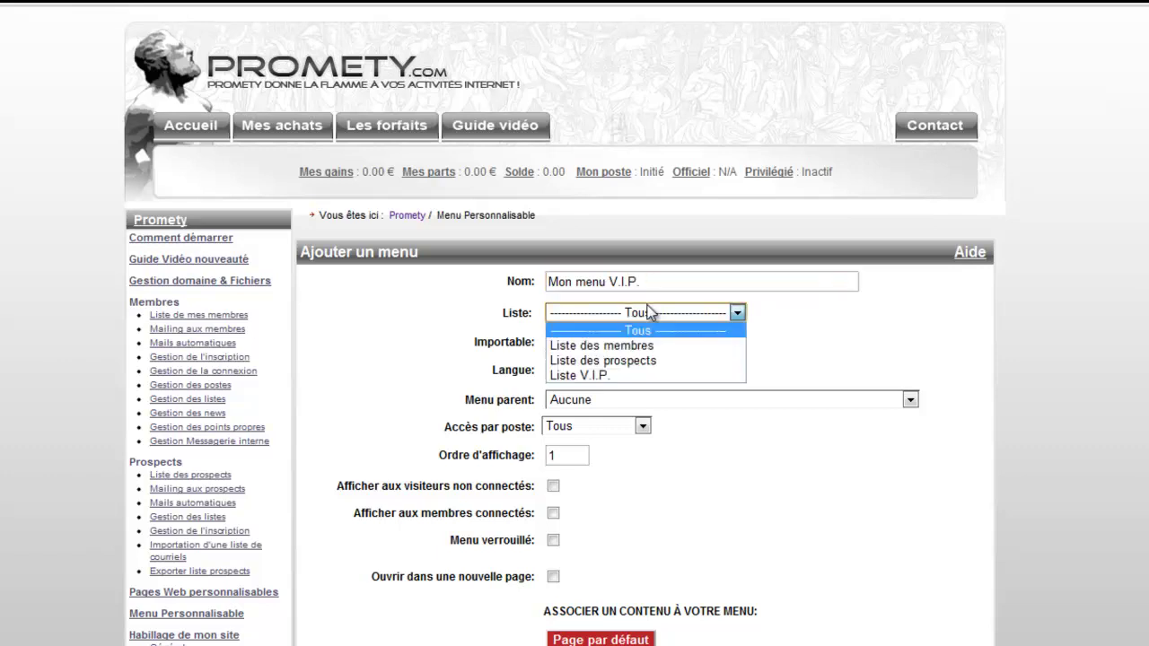
click(685, 376)
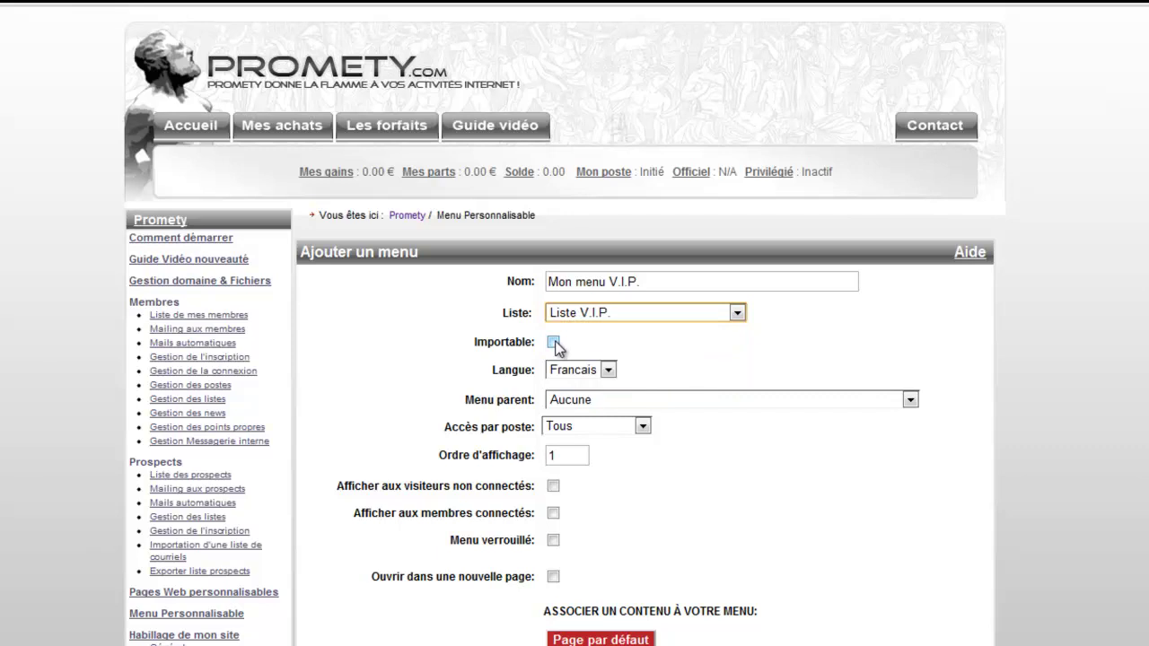
Leave the parent menu at Aucune and review the web page attachment options
click(603, 401)
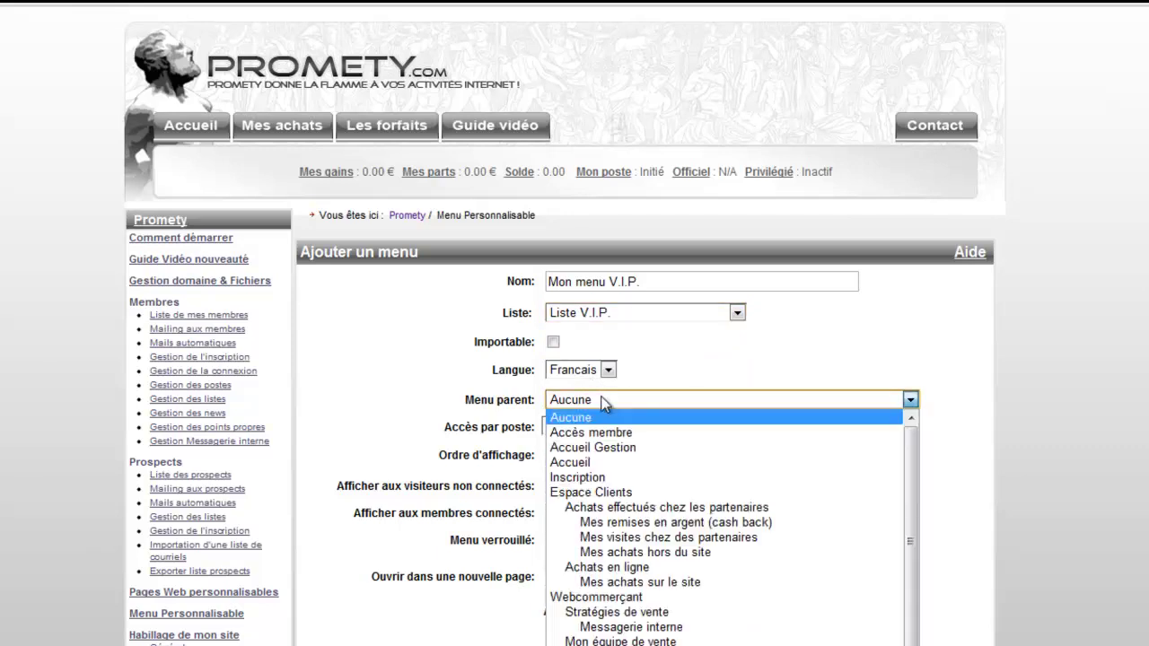
click(603, 404)
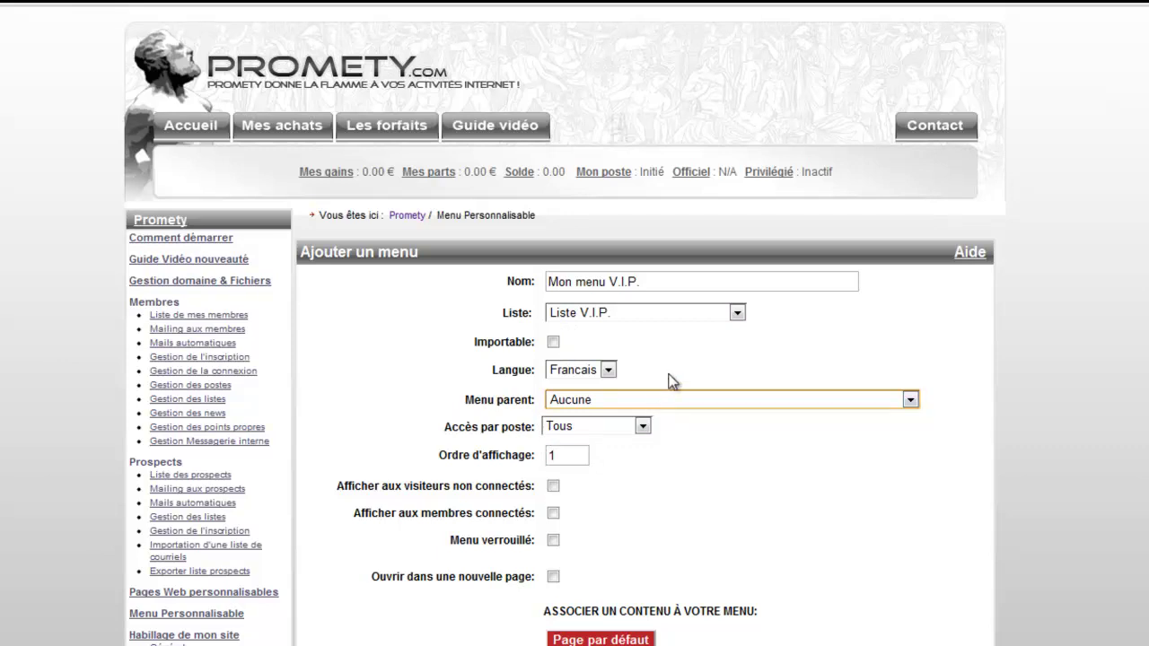
scroll(758, 346, down, 3)
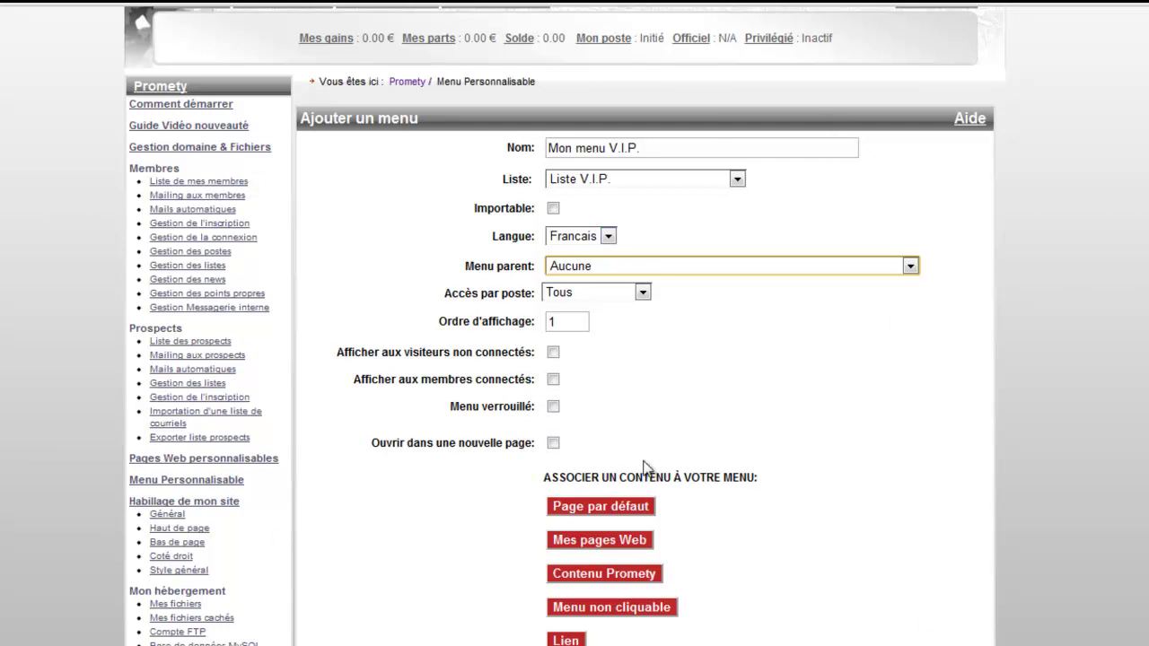
click(643, 542)
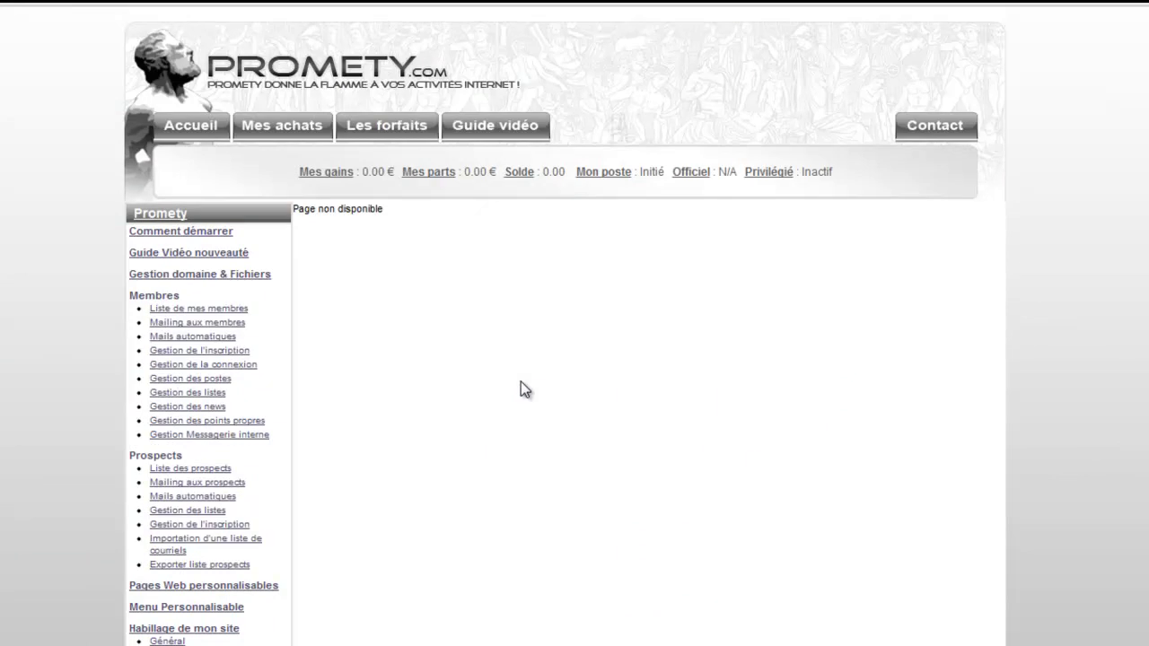
scroll(521, 381, down, 3)
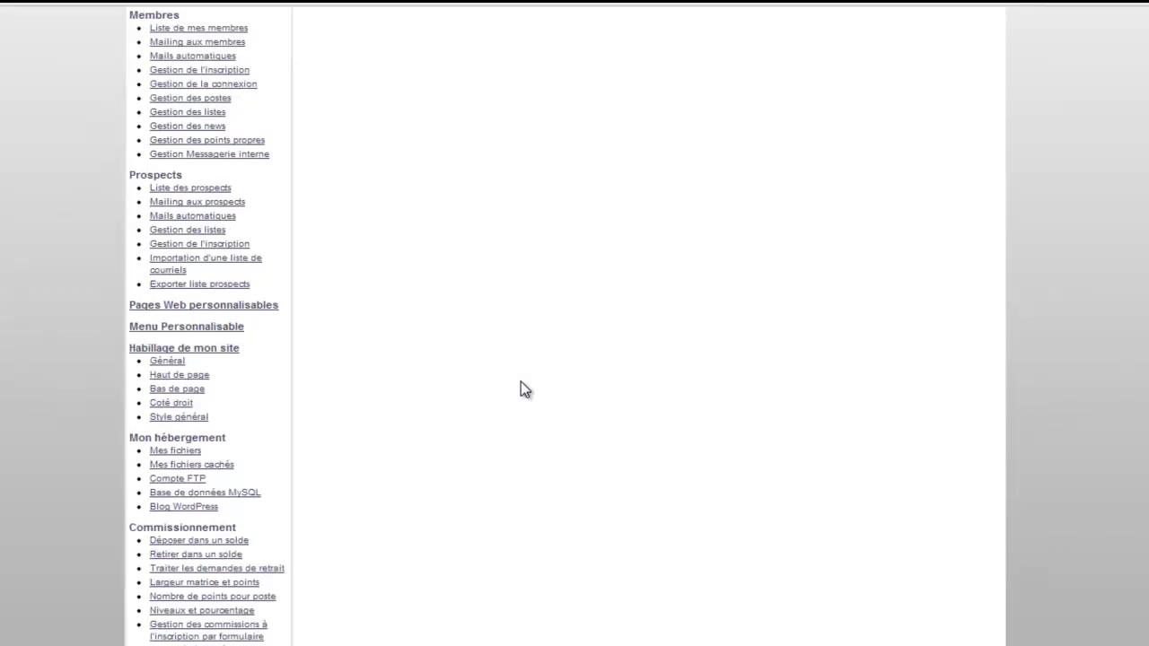
scroll(521, 382, up, 3)
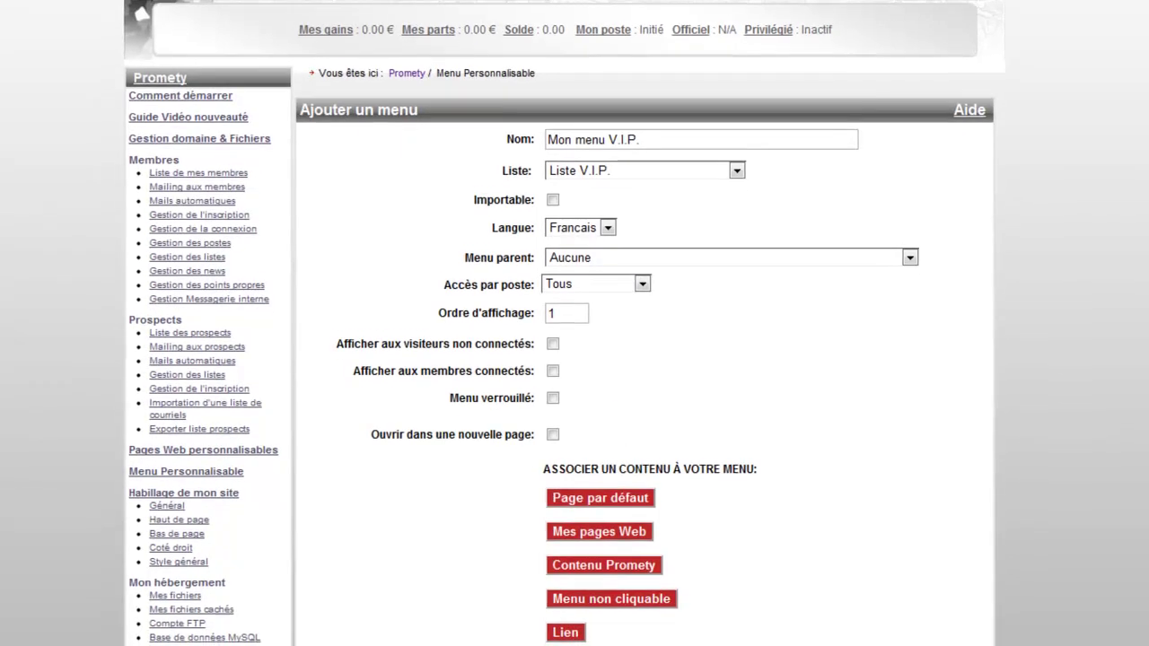
scroll(543, 579, down, 3)
Save 'Mon menu V.I.P.', reopen it to verify its settings, and return to the menu list
click(543, 577)
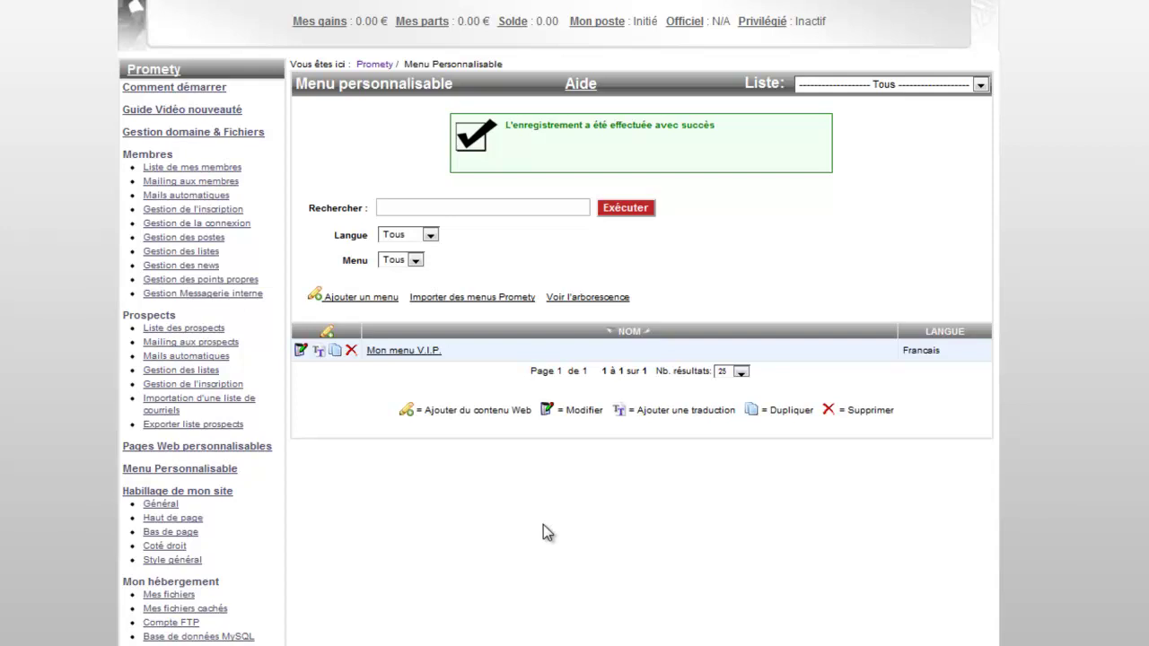
click(423, 353)
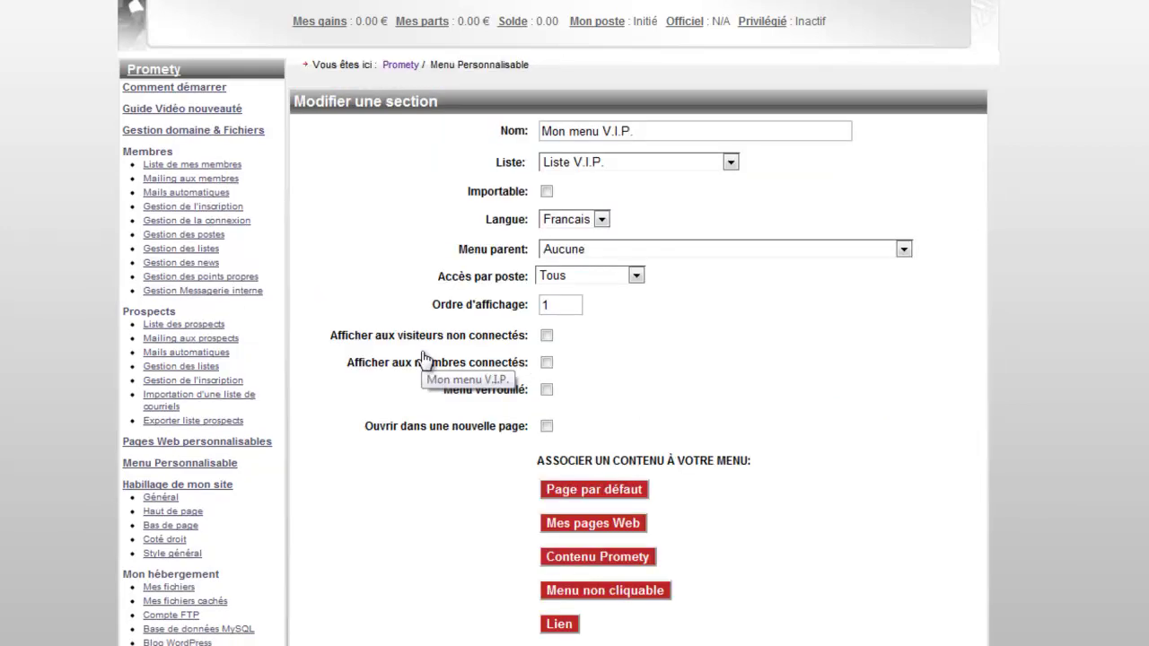
scroll(967, 161, down, 3)
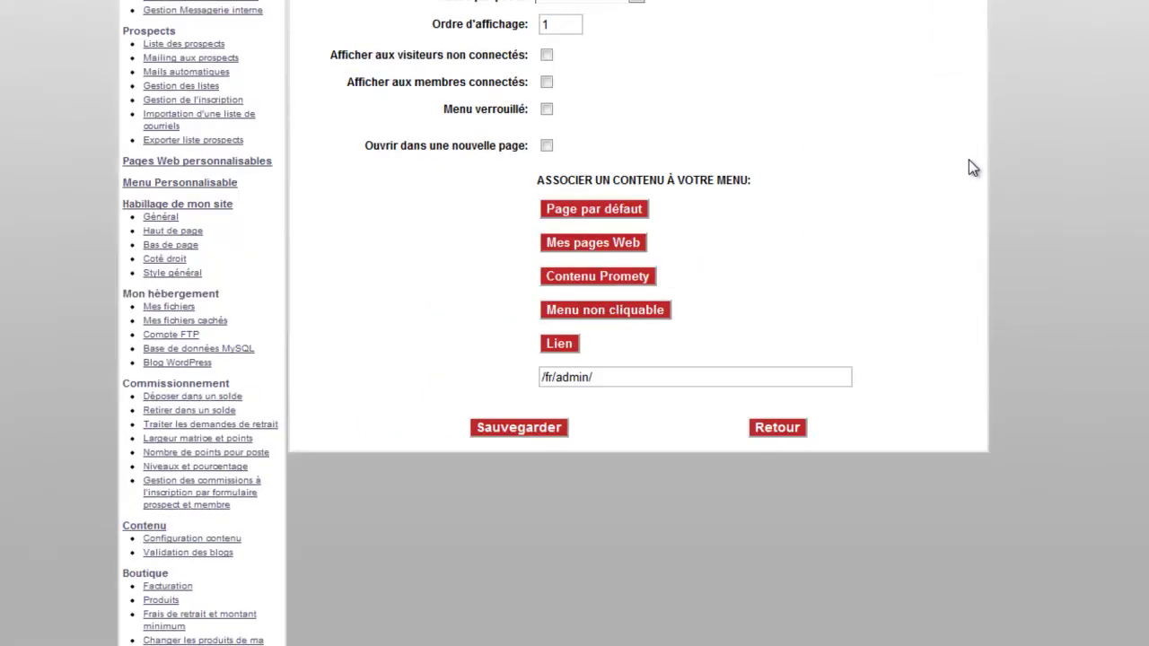
click(778, 429)
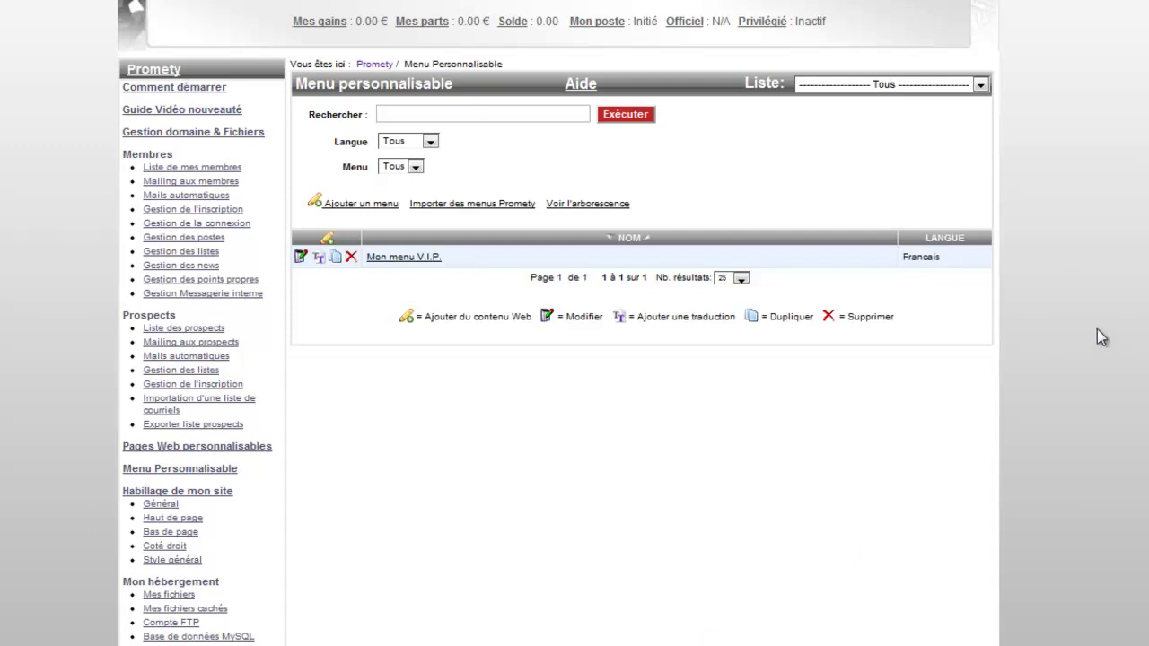
scroll(556, 323, down, 1)
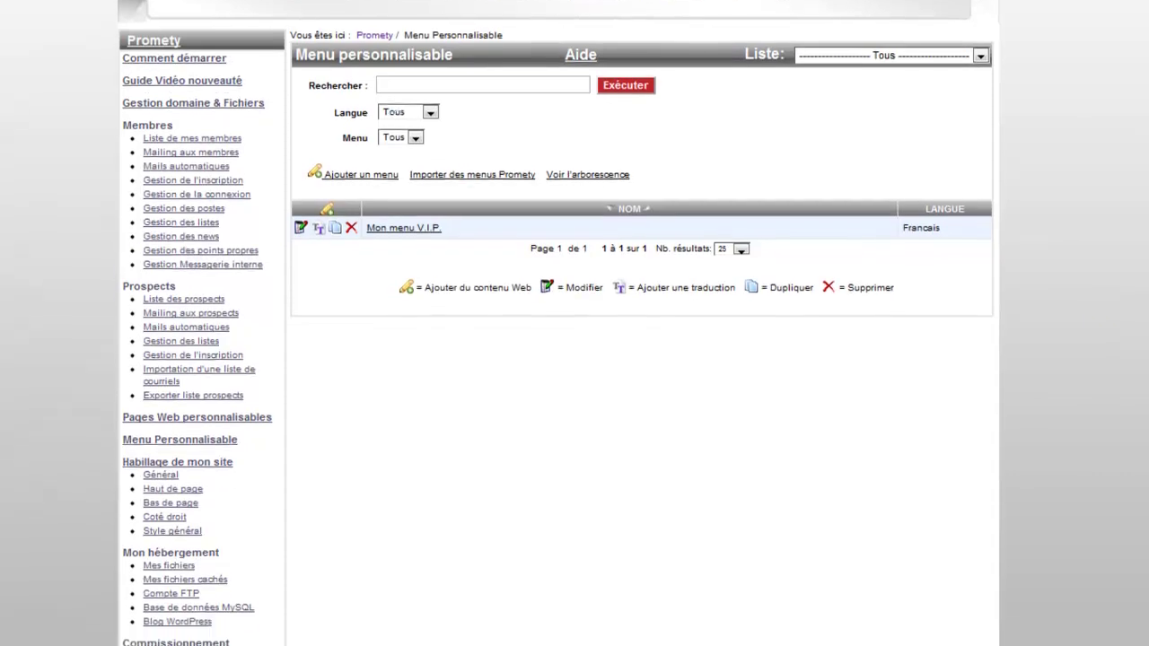
scroll(556, 322, down, 2)
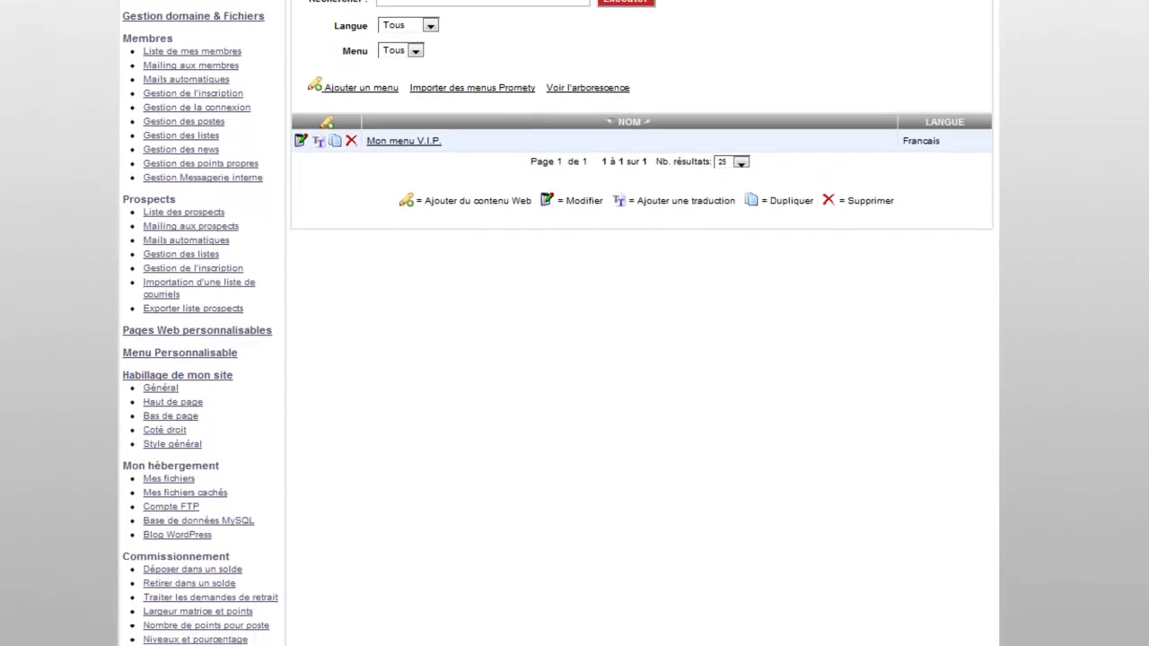
scroll(556, 322, up, 1)
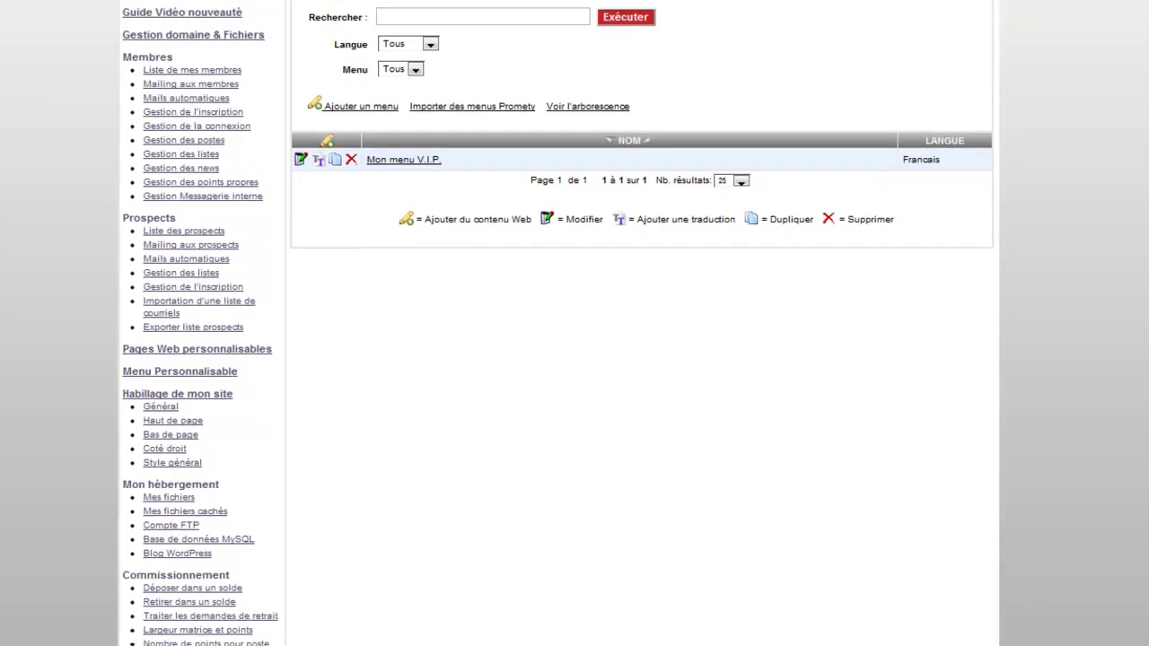